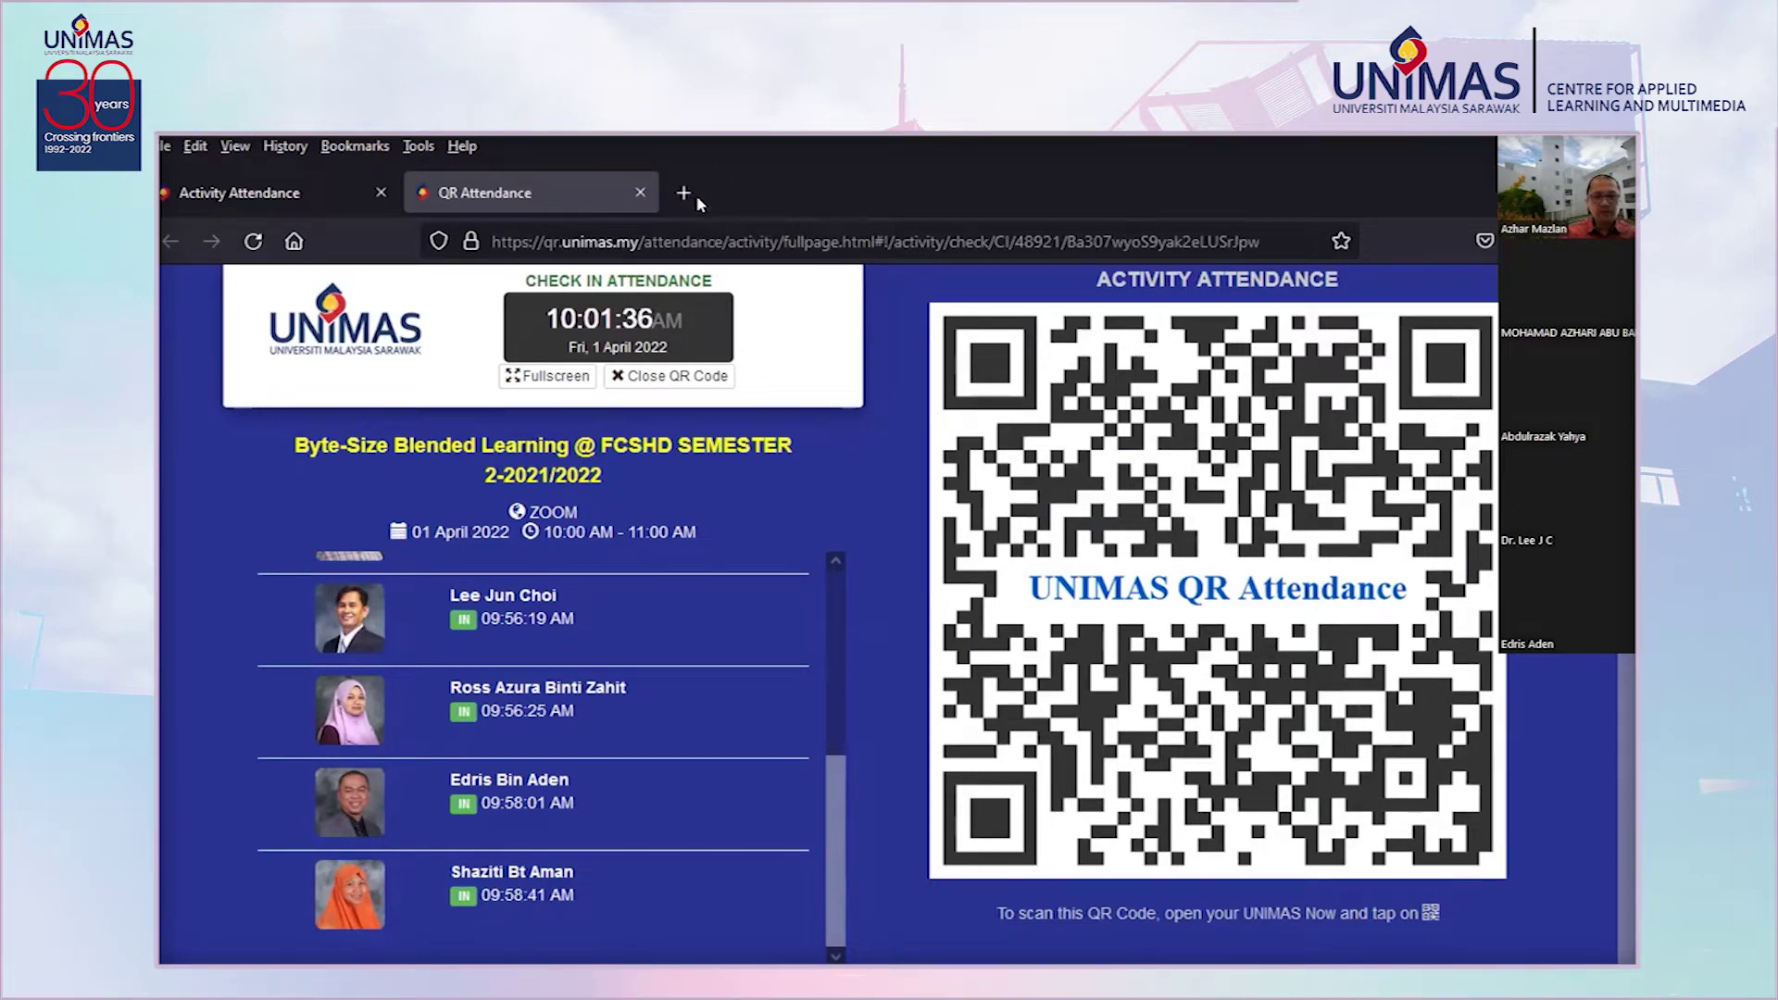
Open eleap.unimas.my in a new browser tab and sign in through UNIMAS Identity with the account's username and password
left_click(685, 193)
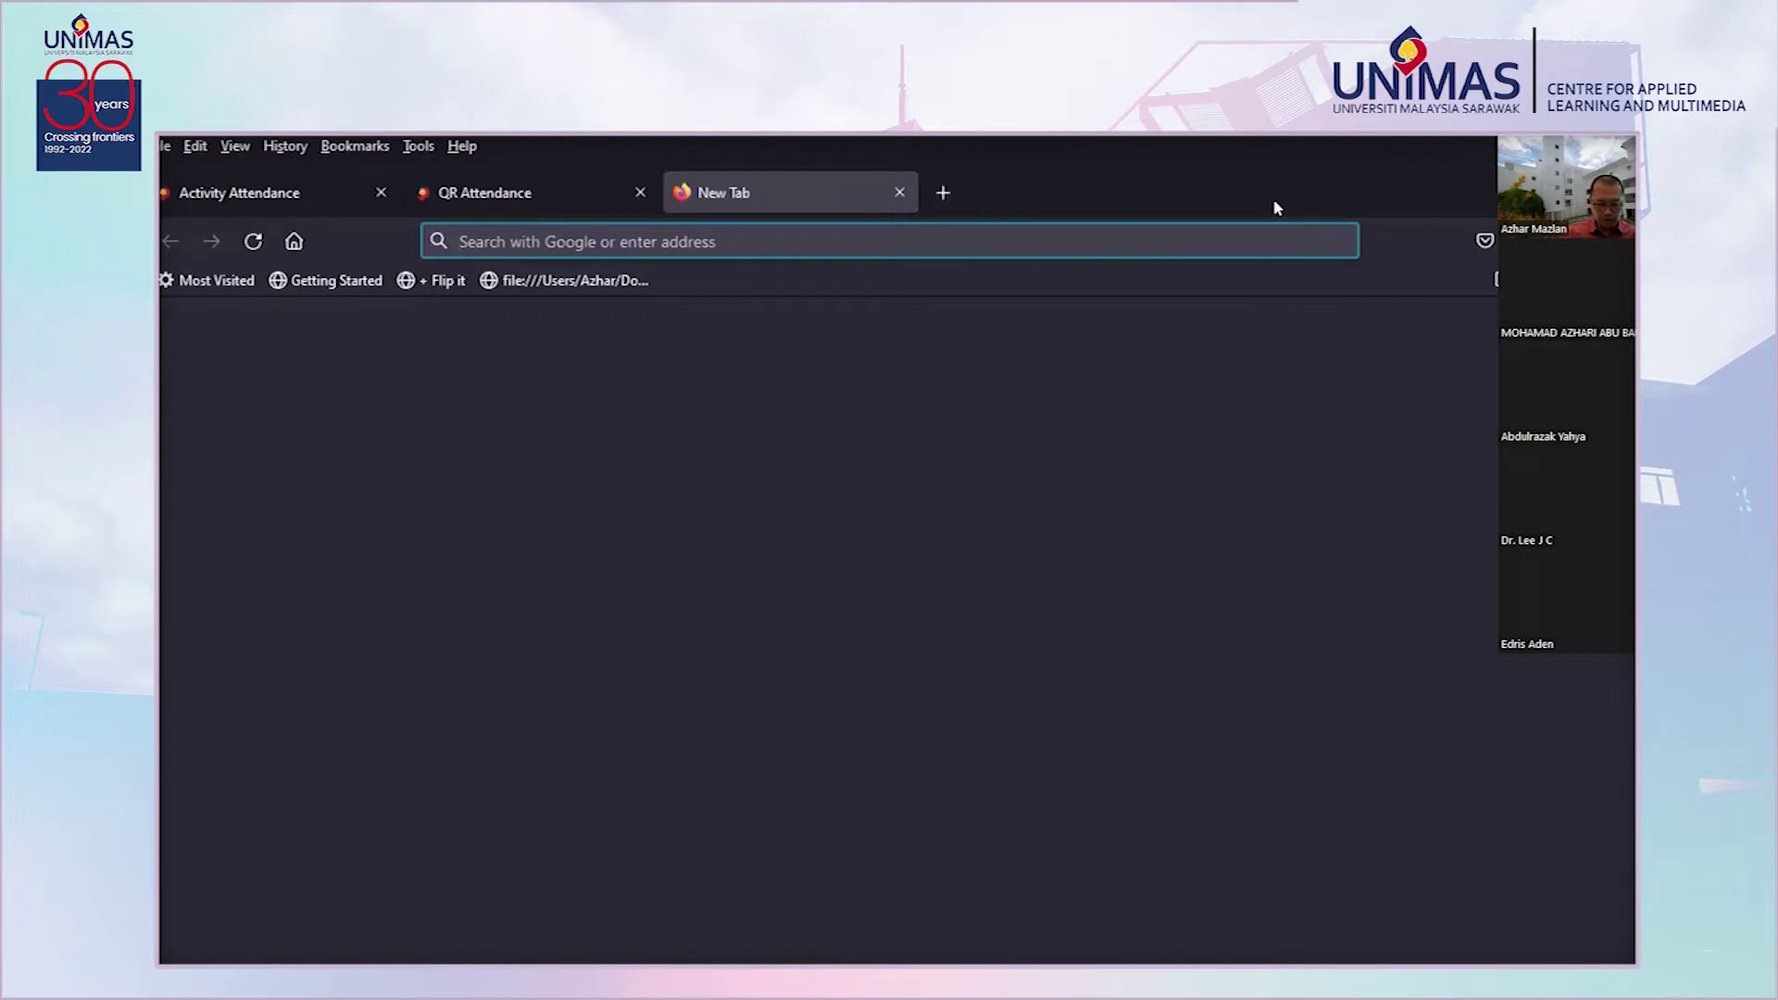
type("eleap.unimas.my")
key("Return")
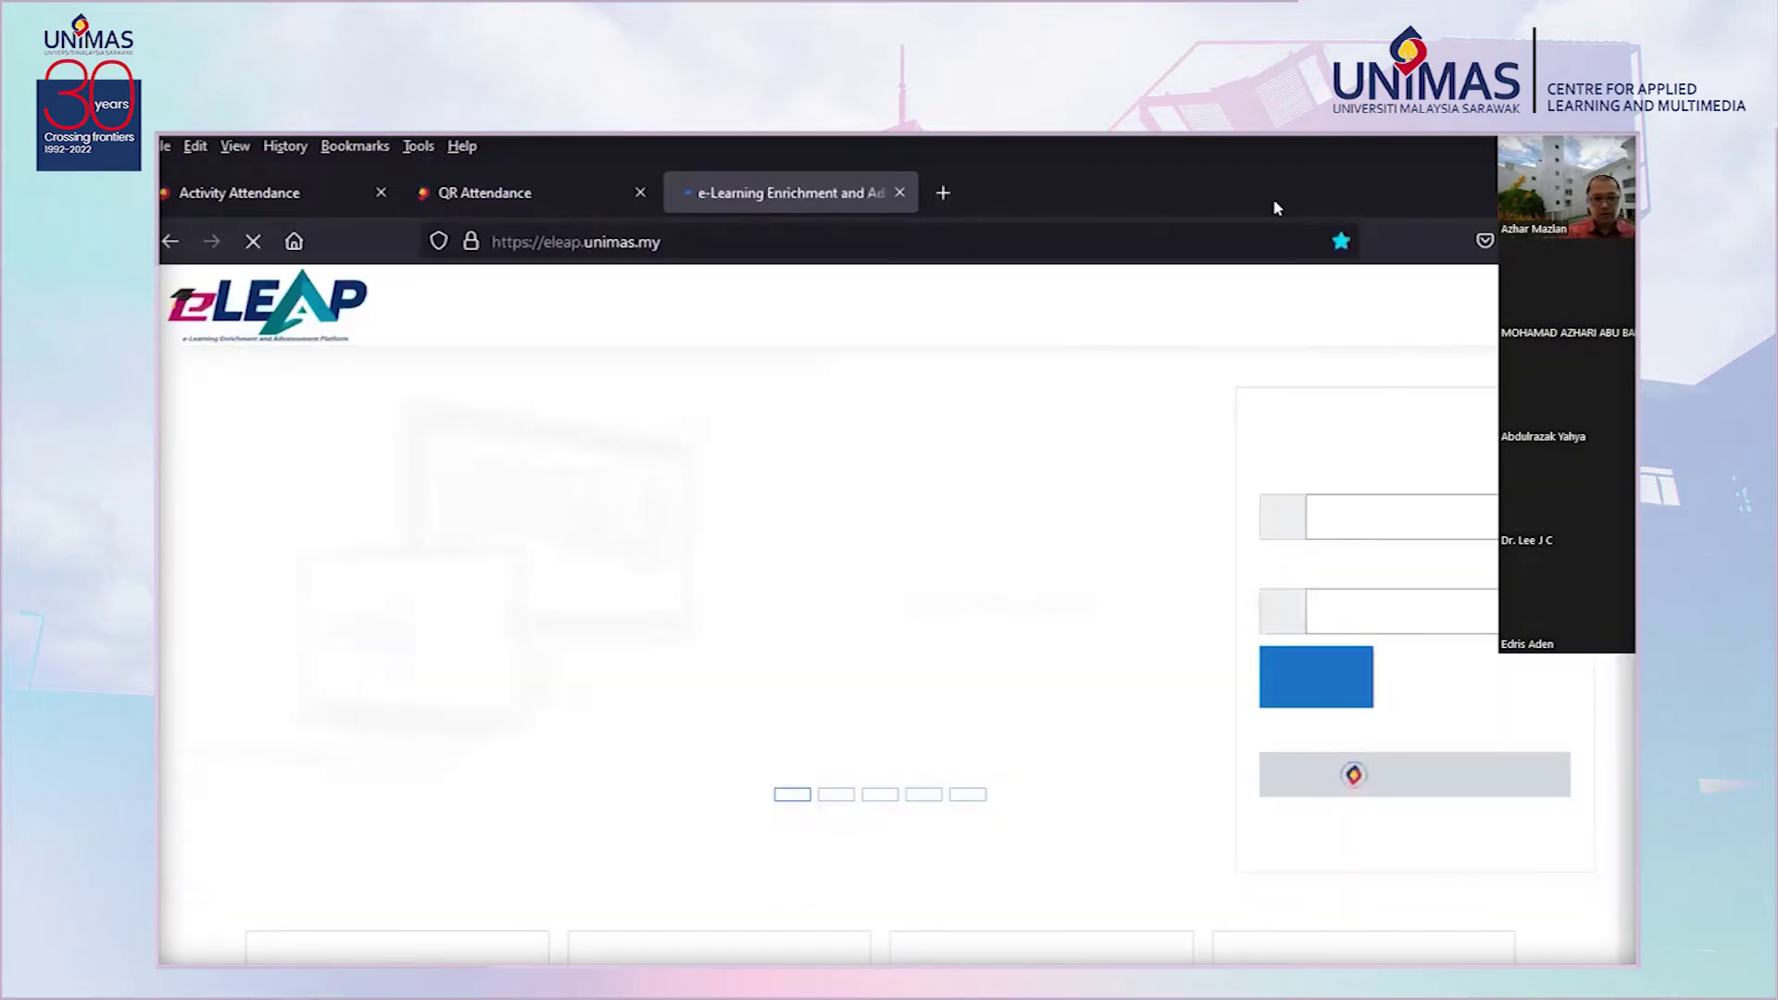
left_click(1422, 774)
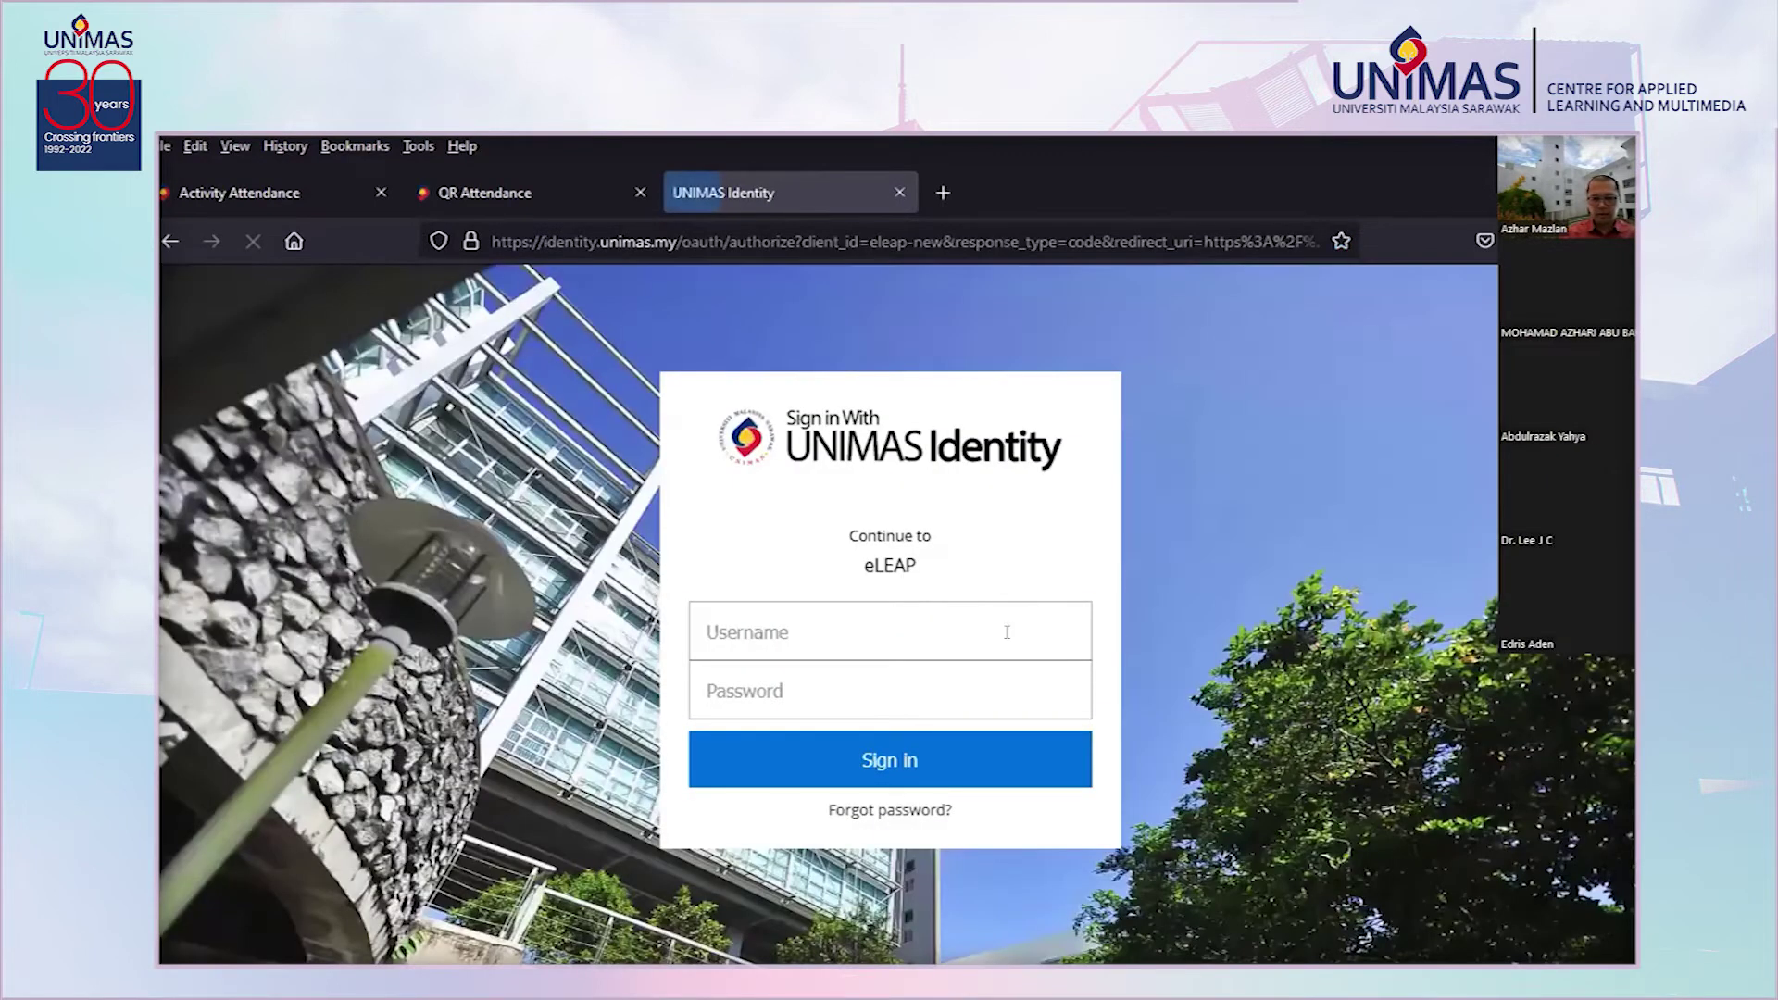
left_click(1014, 630)
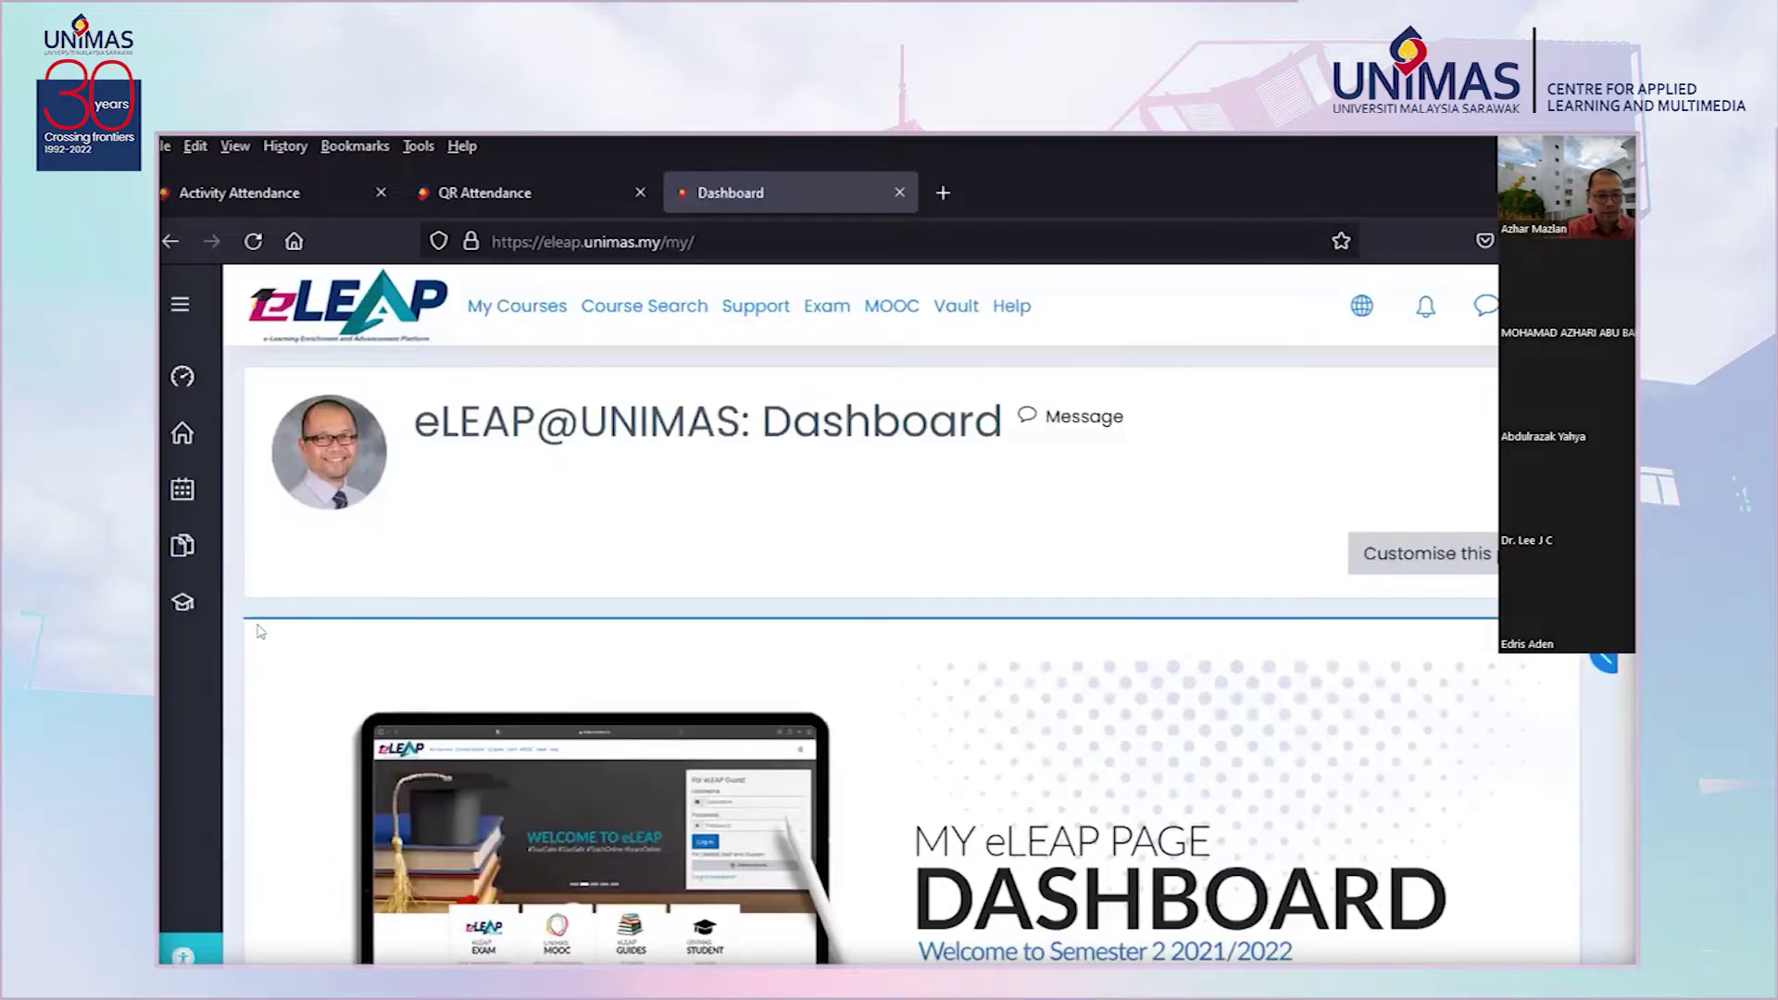
Open the active course KMS3054 Sem 2 21/22 -G01 and turn on editing for it
mouse_move(183, 607)
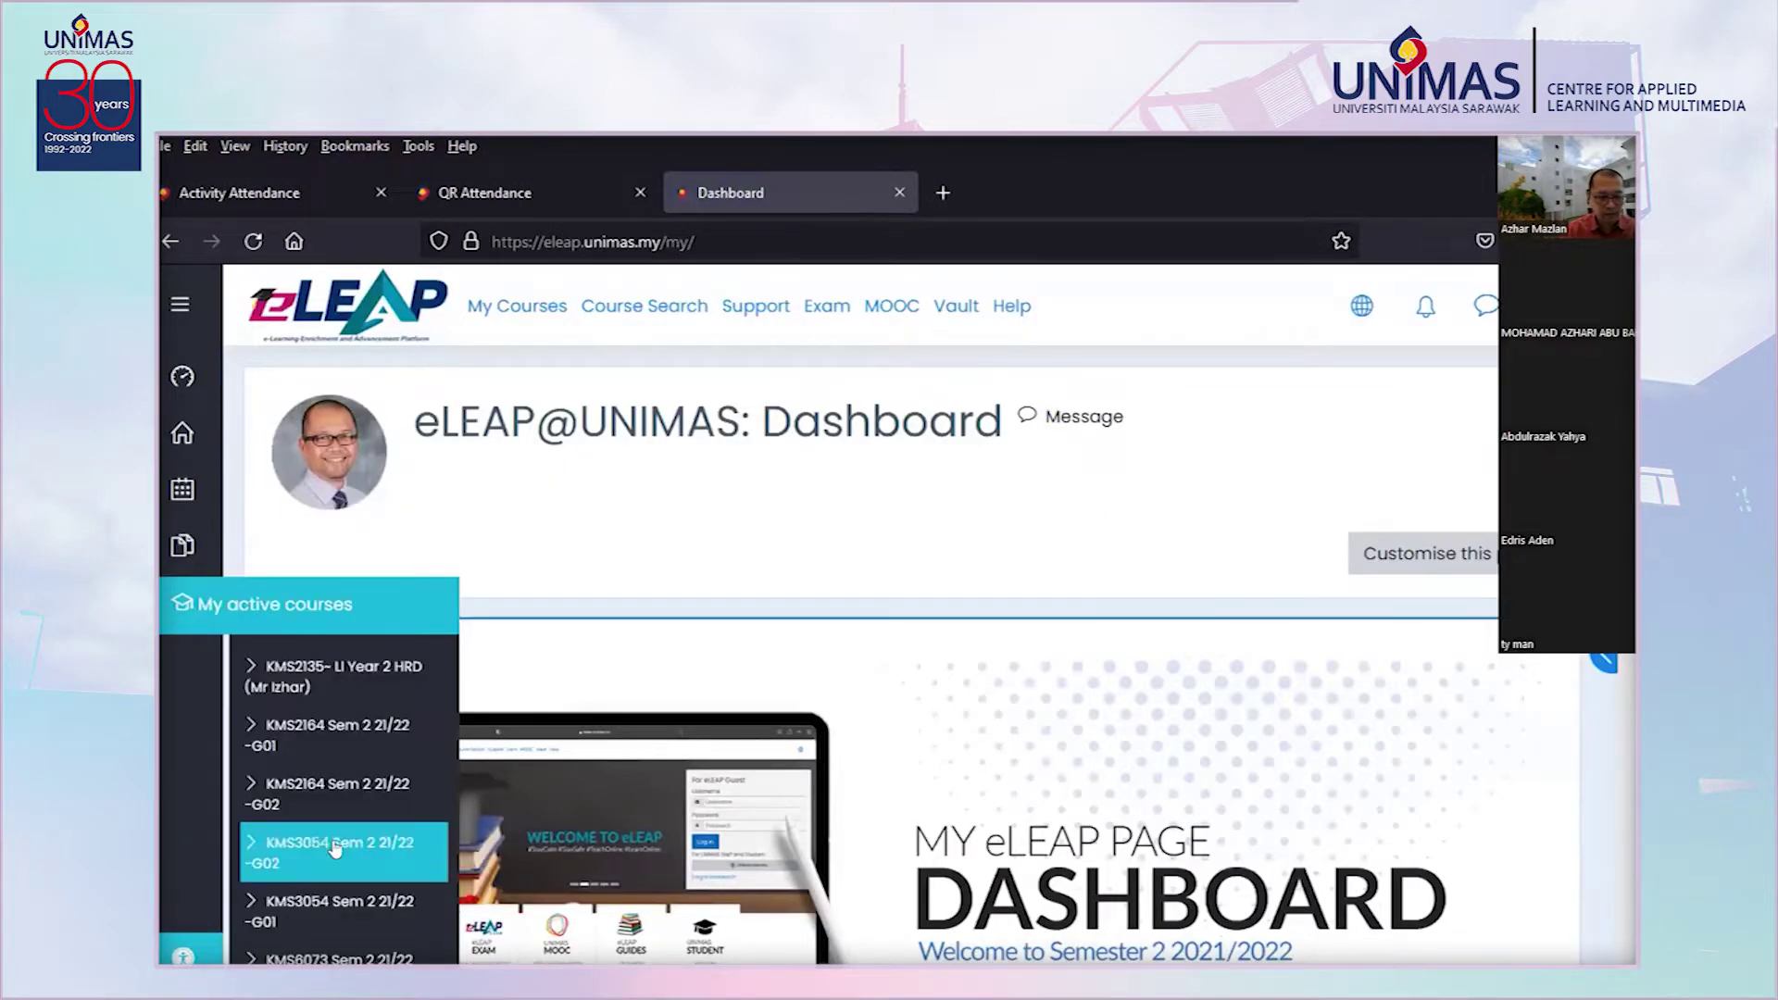
left_click(339, 904)
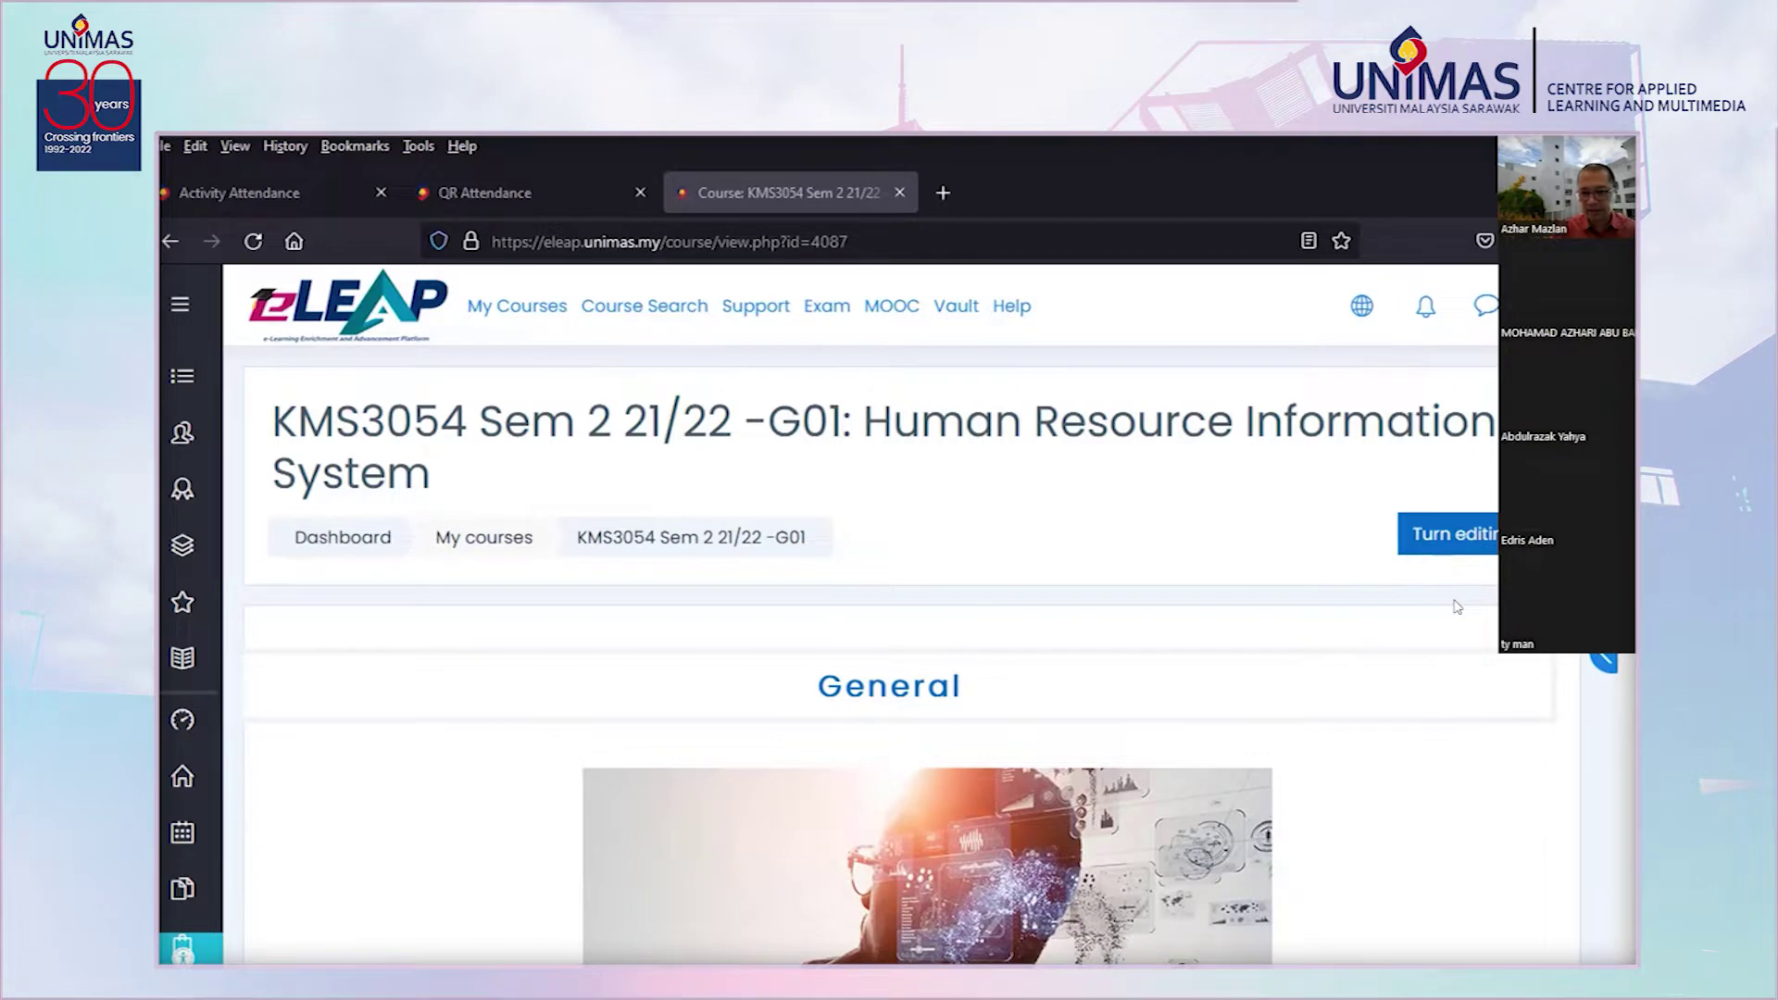
scroll(1457, 606, "down", 3)
scroll(1469, 648, "down", 4)
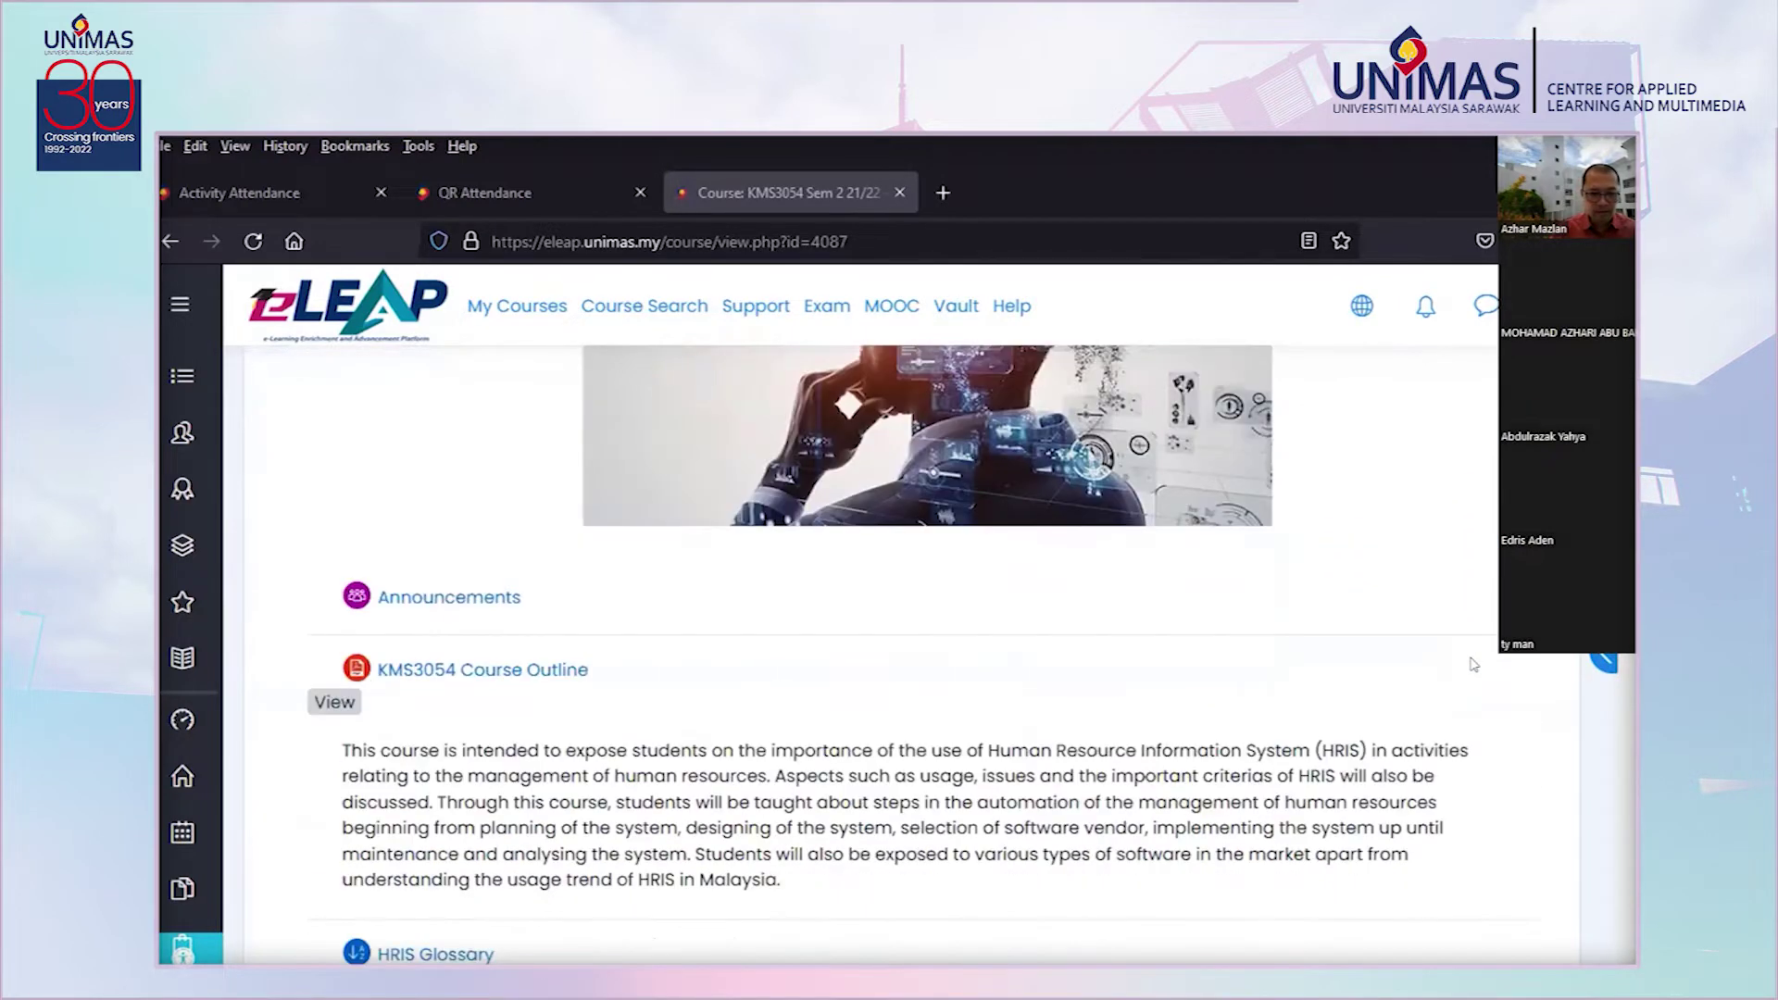
scroll(1474, 664, "down", 3)
scroll(1487, 648, "up", 10)
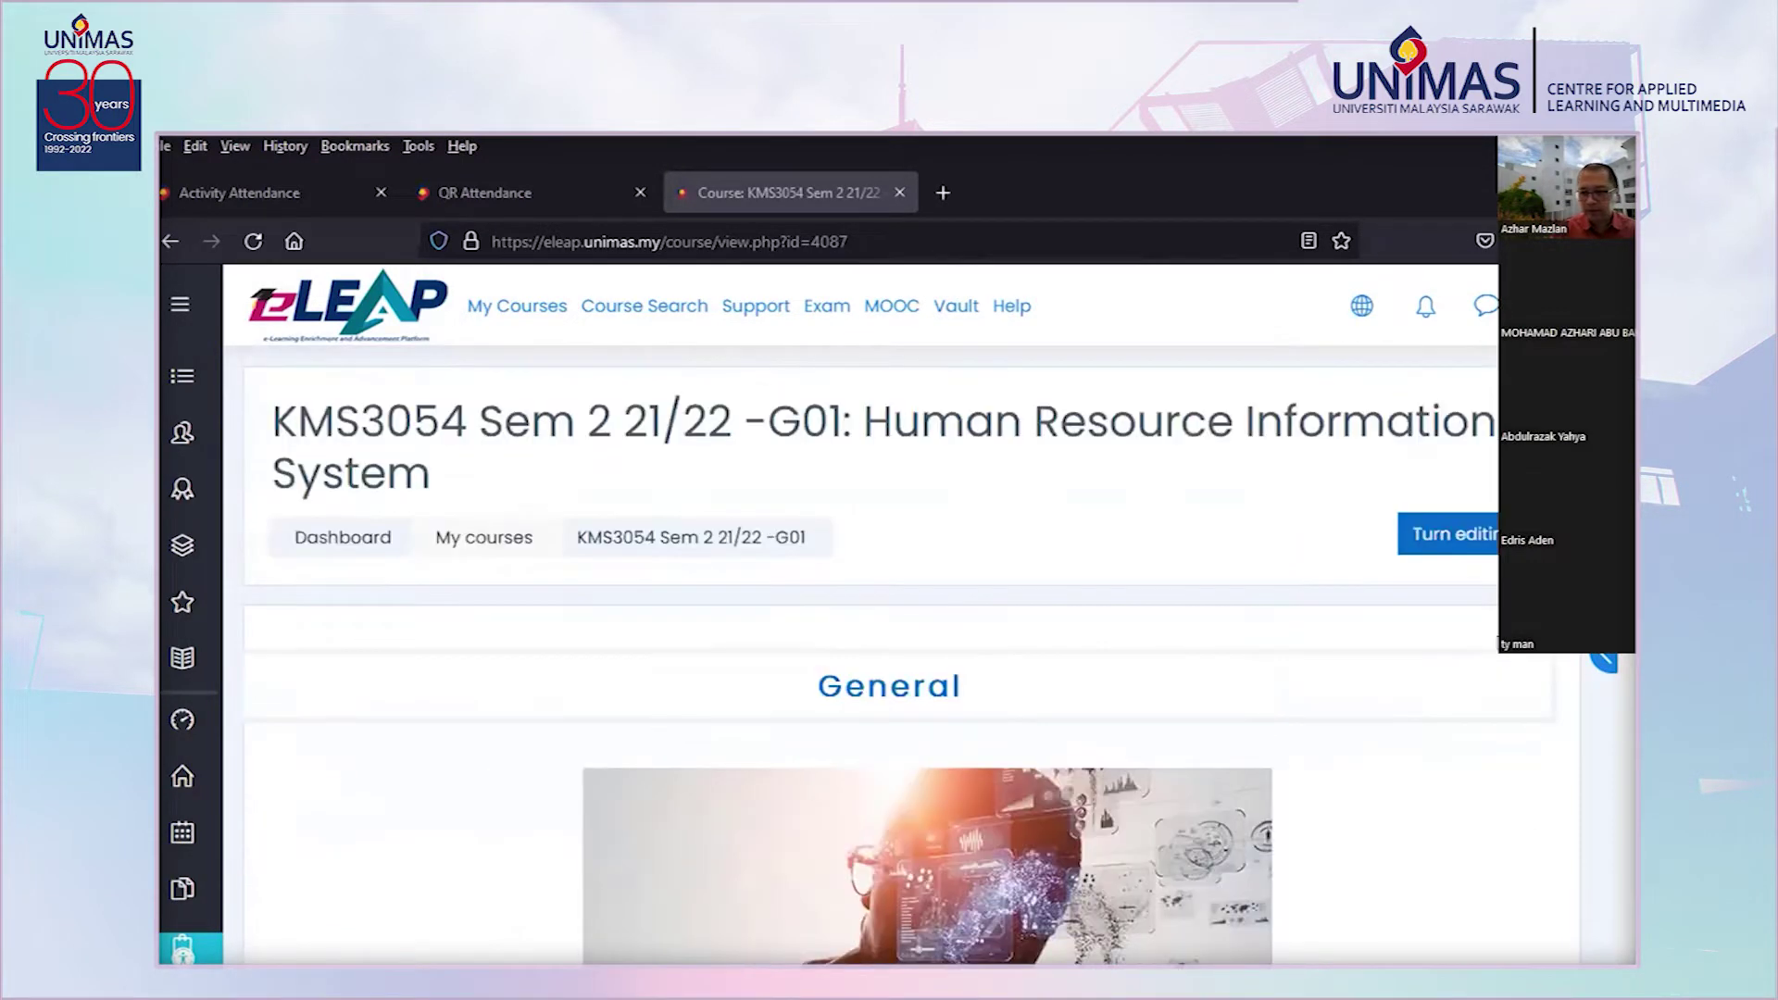
left_click(1465, 537)
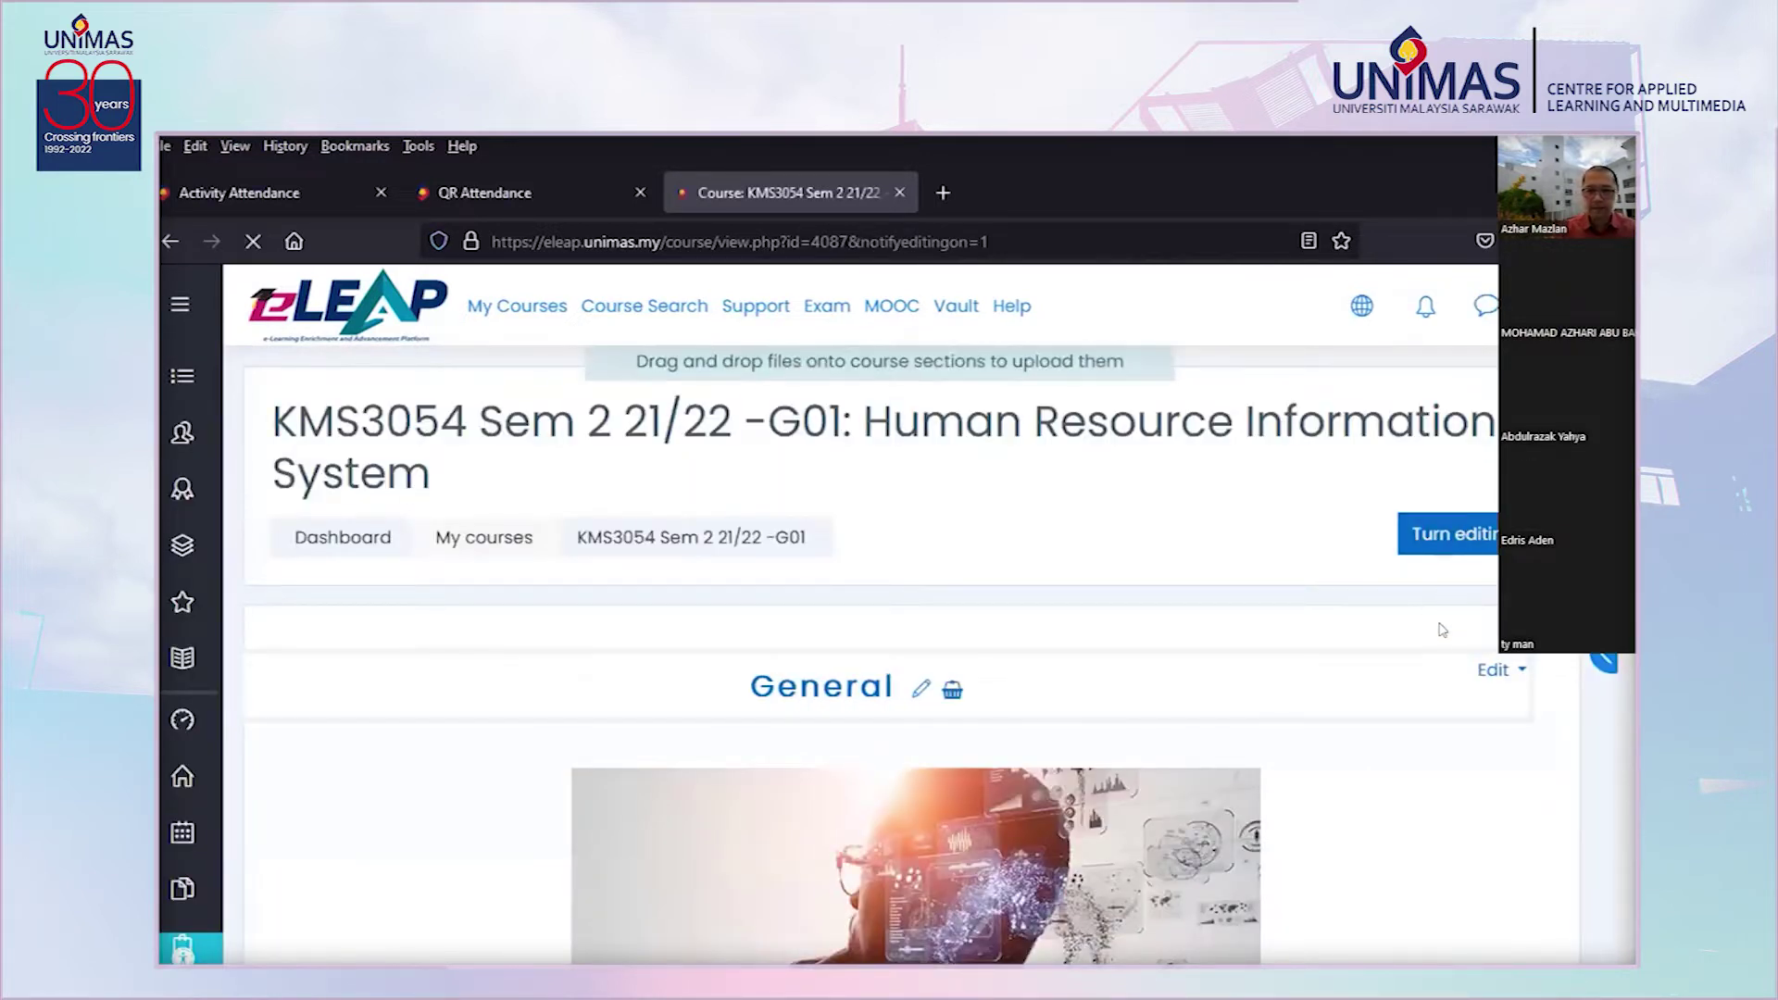
Examine the activities and resources that can be added to the General section, and close the list without adding any
scroll(1443, 602, "down", 8)
scroll(1443, 627, "down", 3)
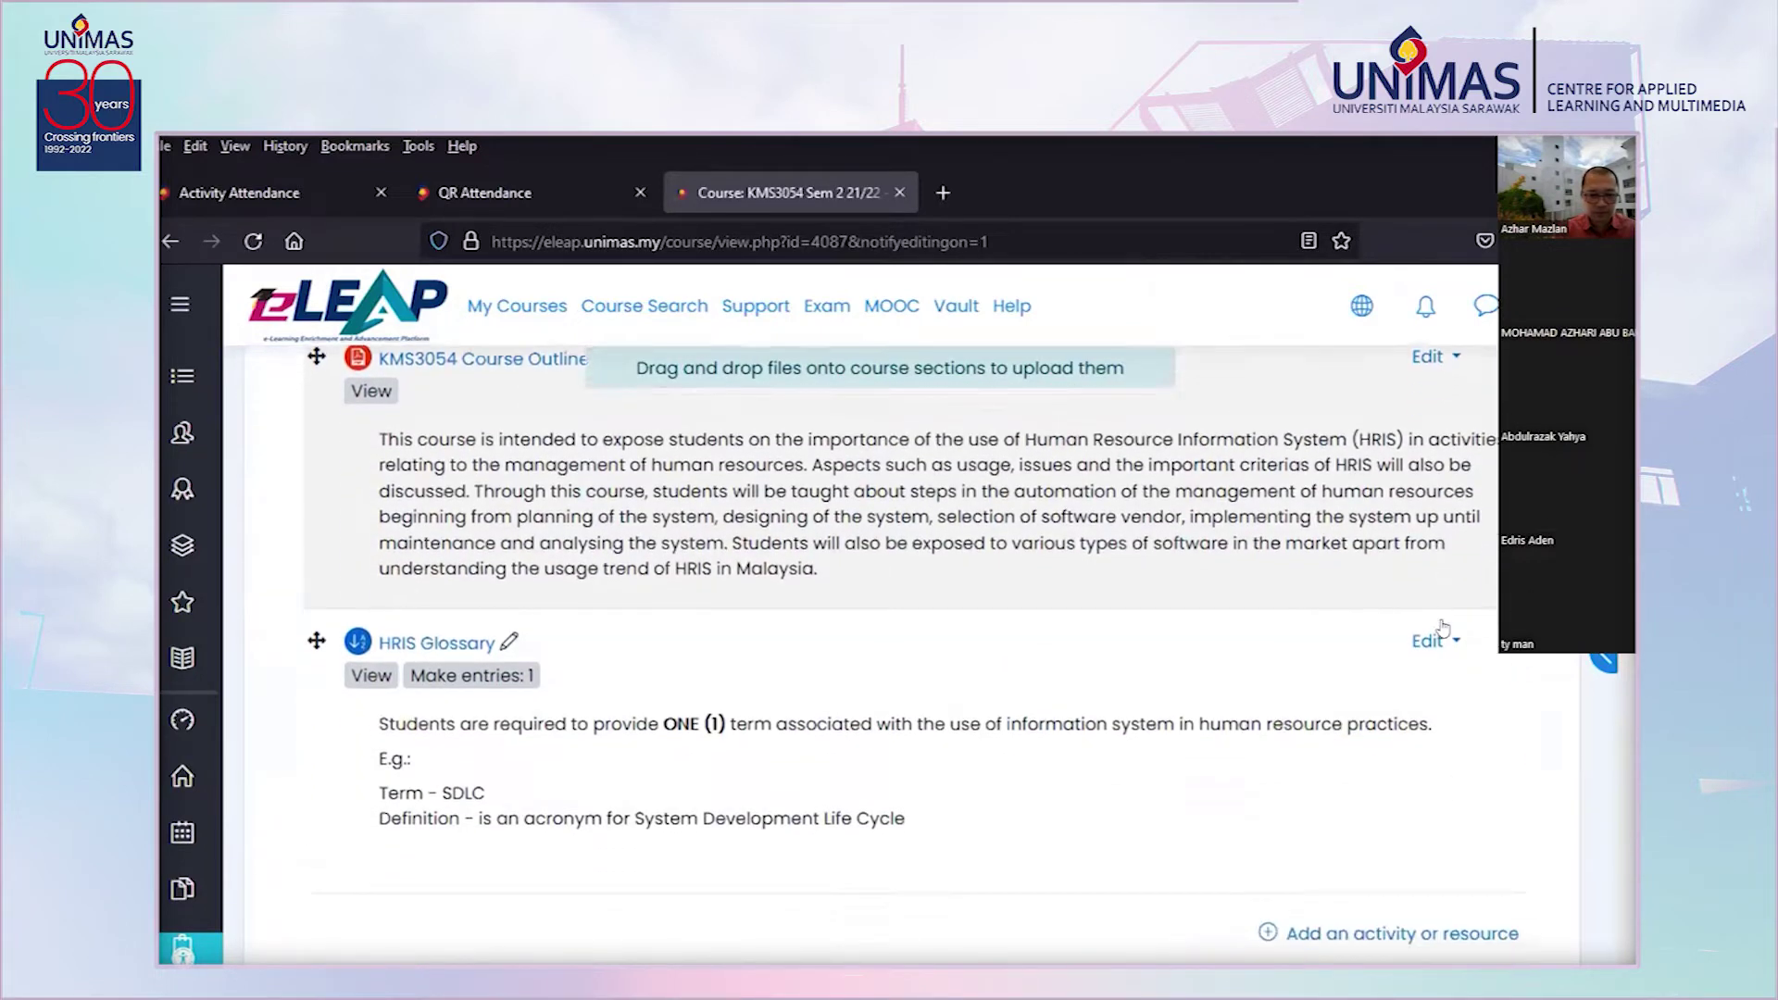
scroll(1443, 627, "down", 1)
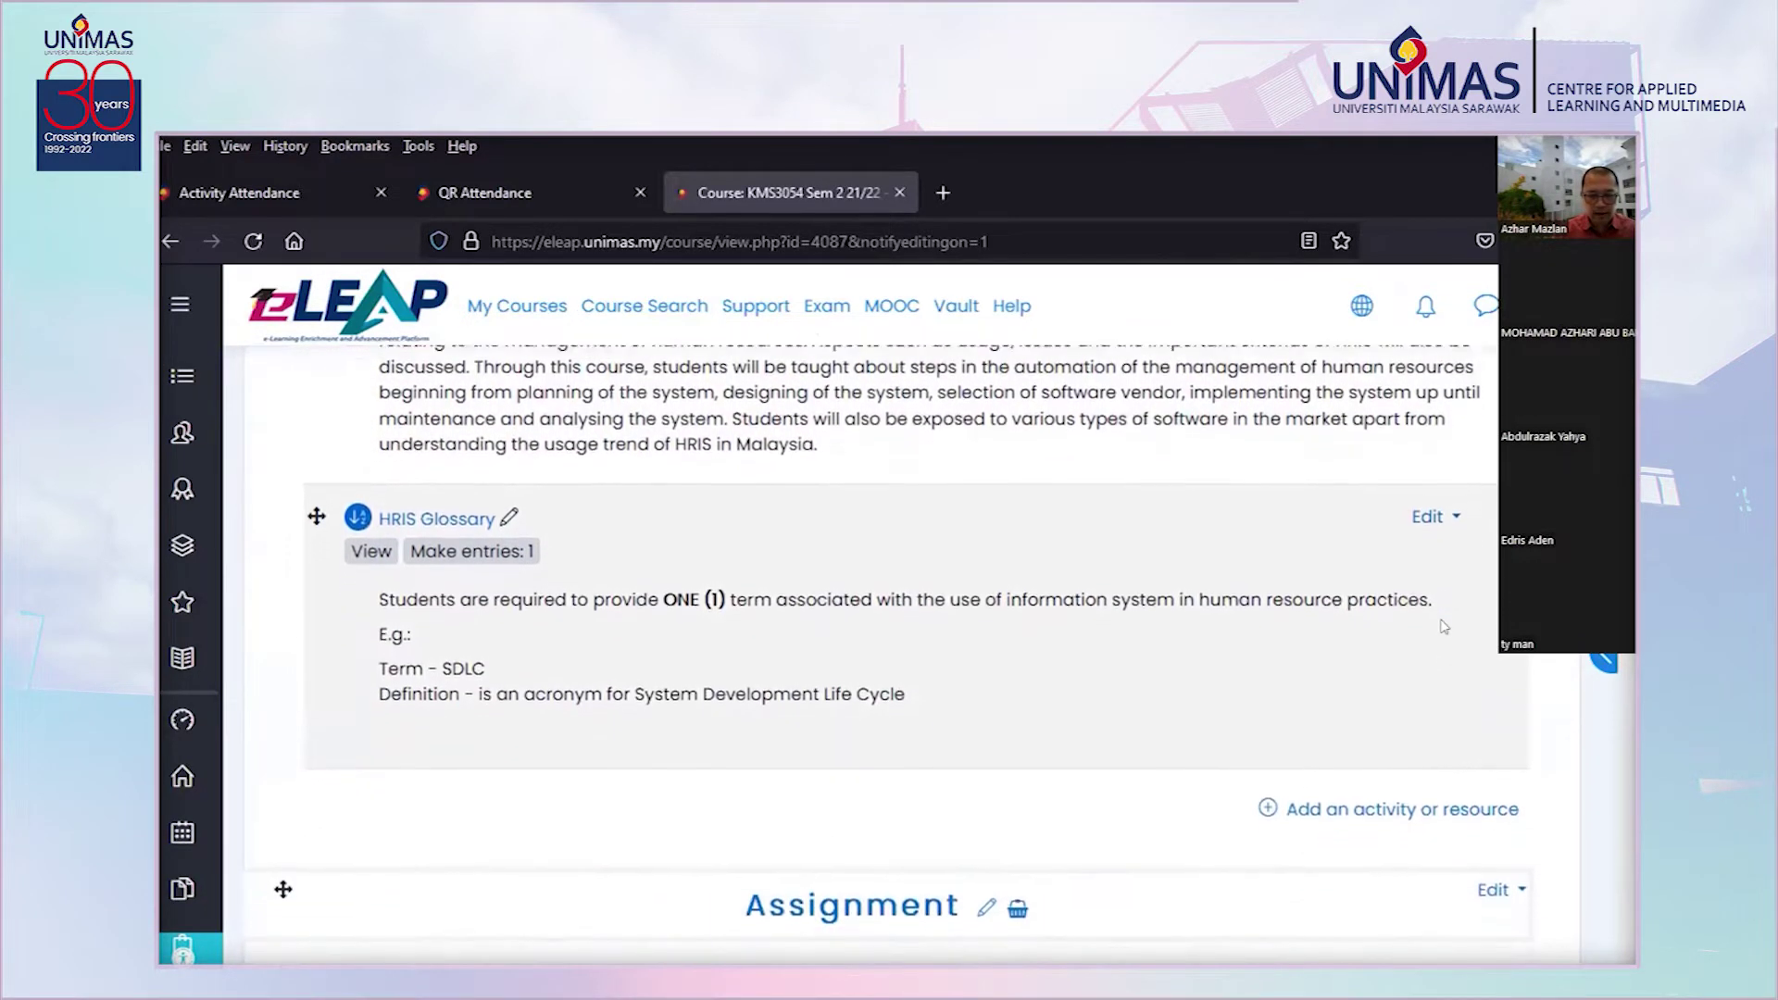
left_click(1405, 780)
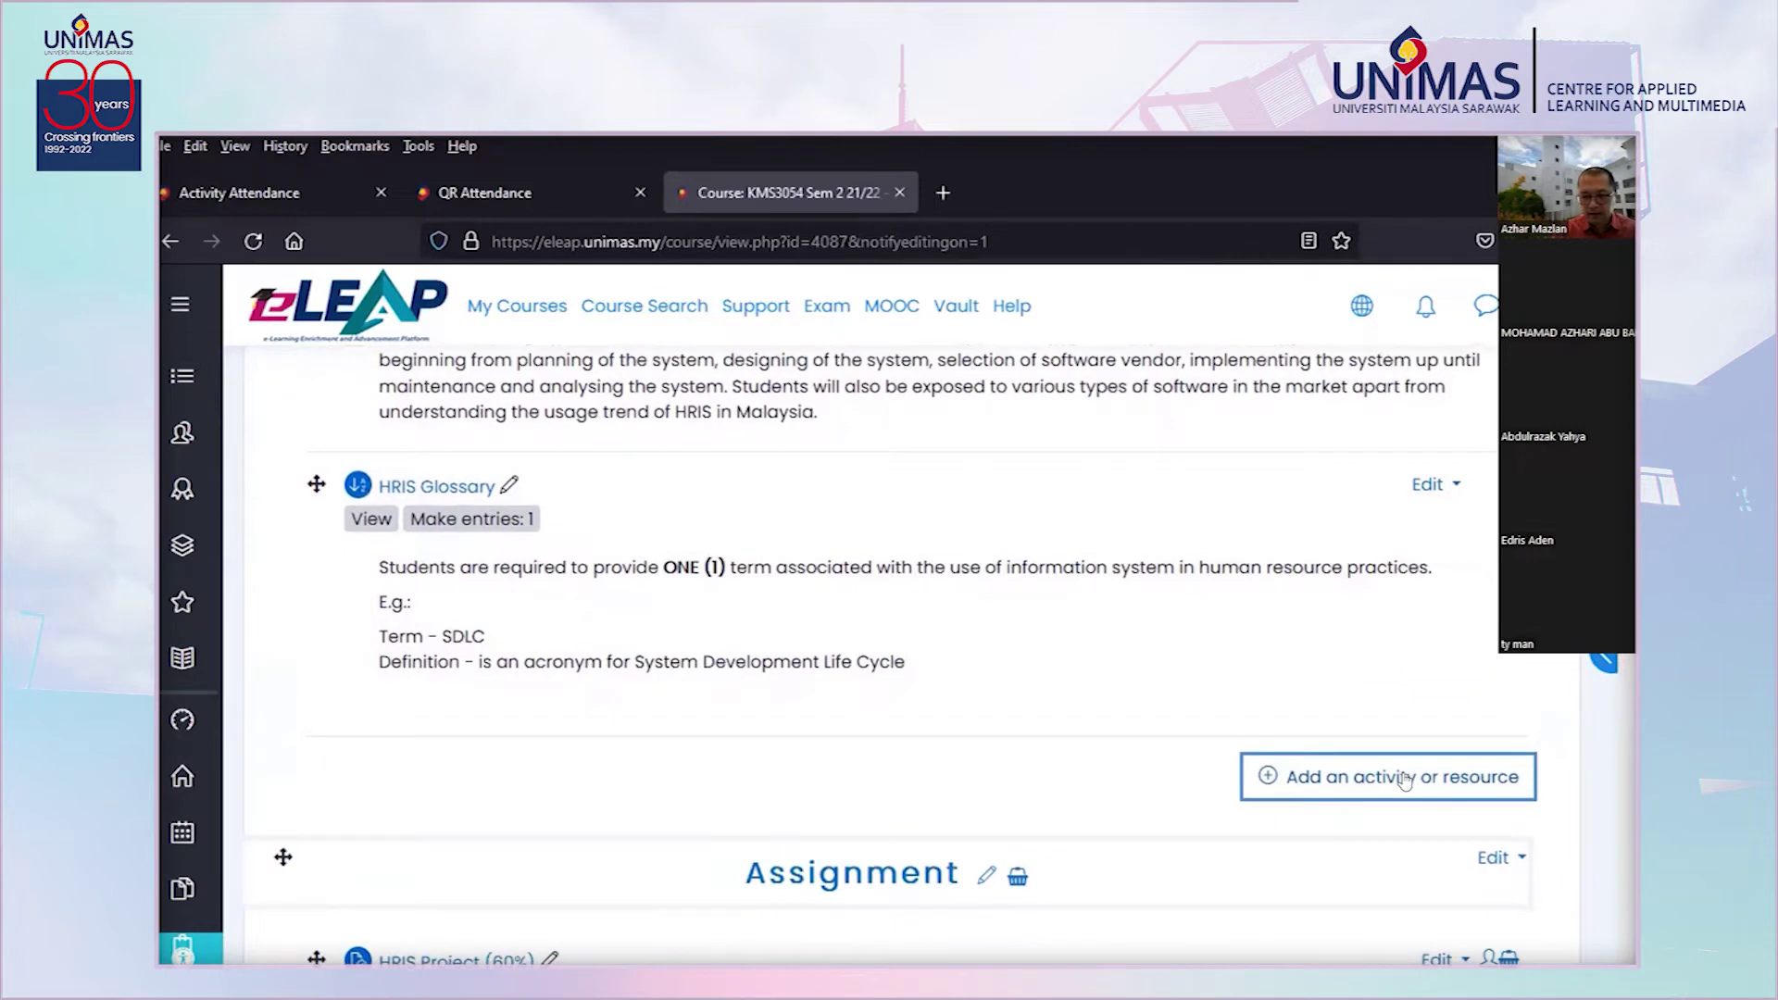
scroll(1260, 713, "down", 3)
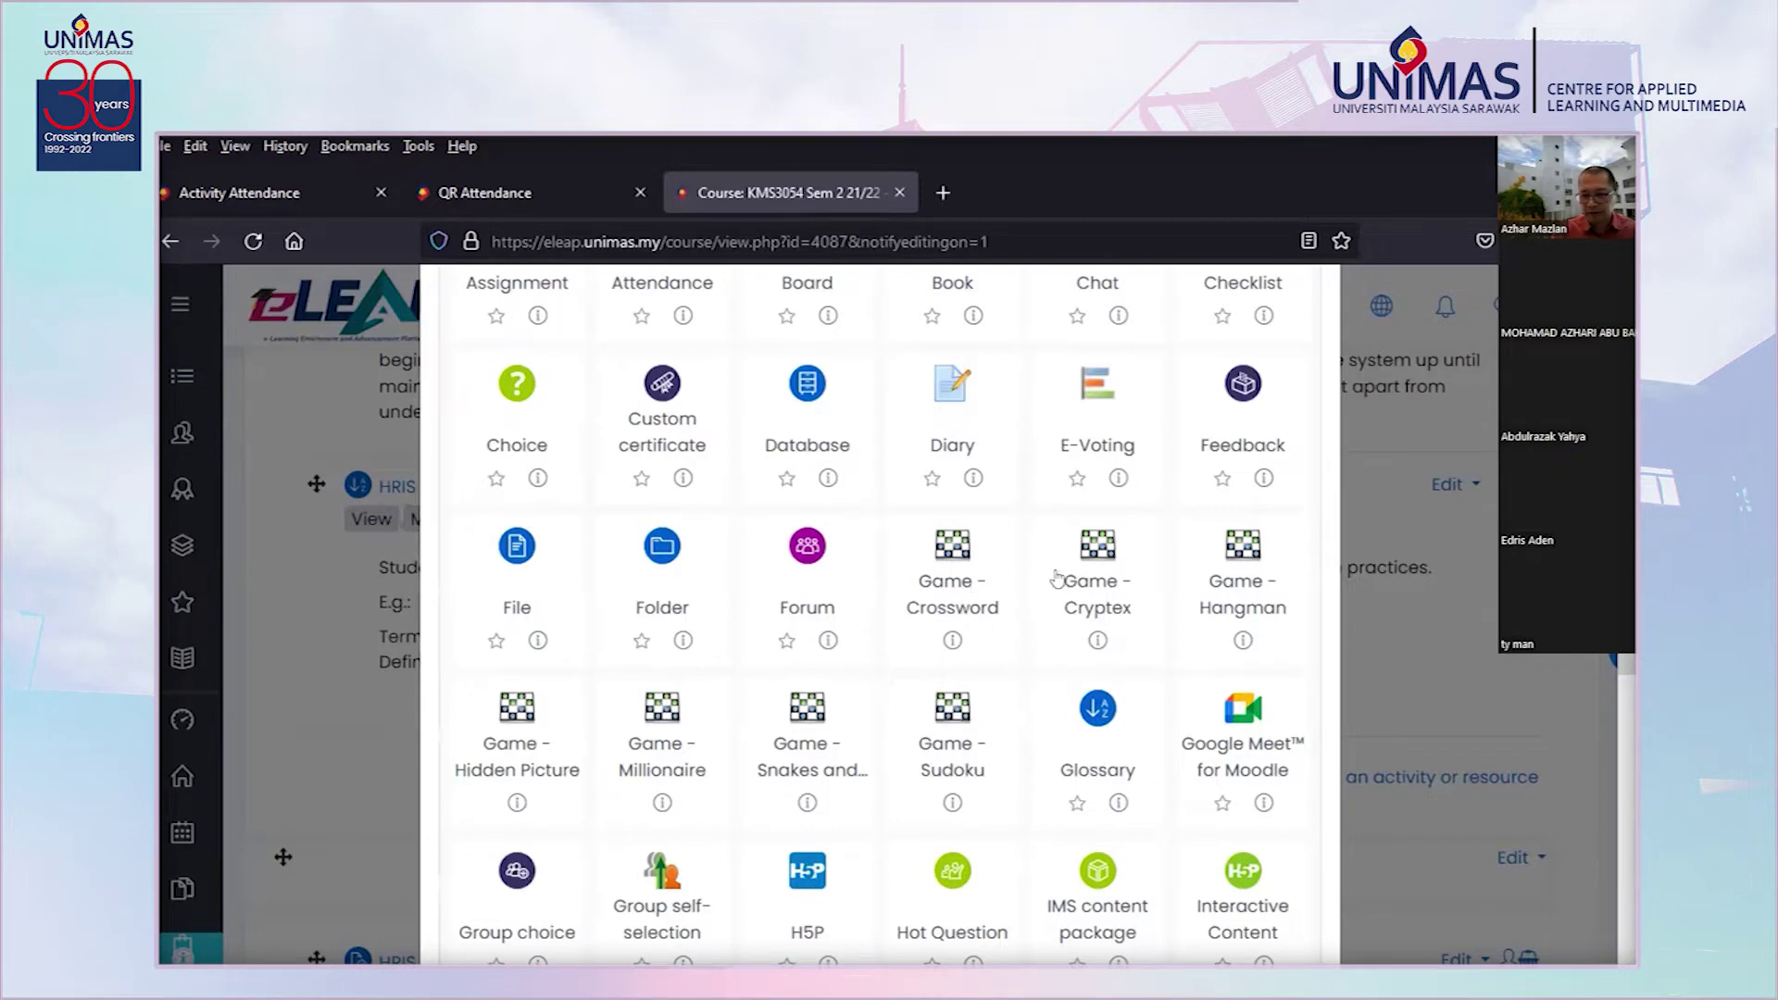
left_click(1471, 621)
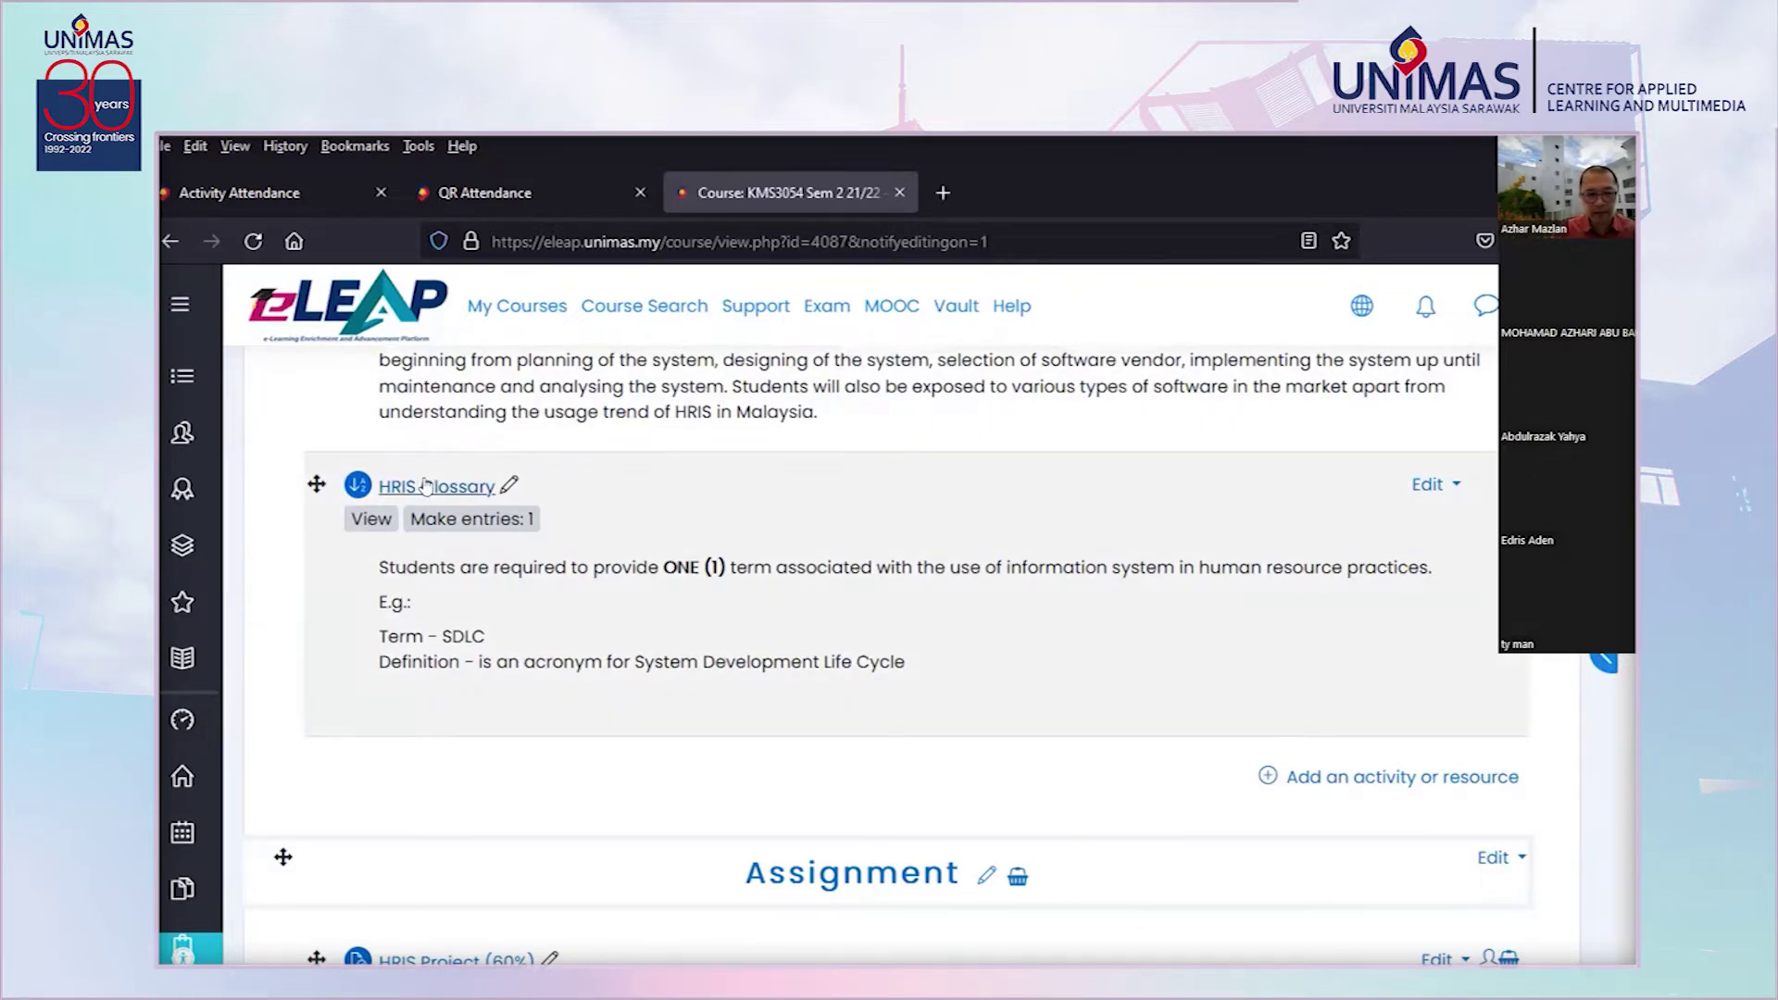
Open the existing HRIS Glossary and examine its student instructions, alphabetical index and first entries
left_click(425, 485)
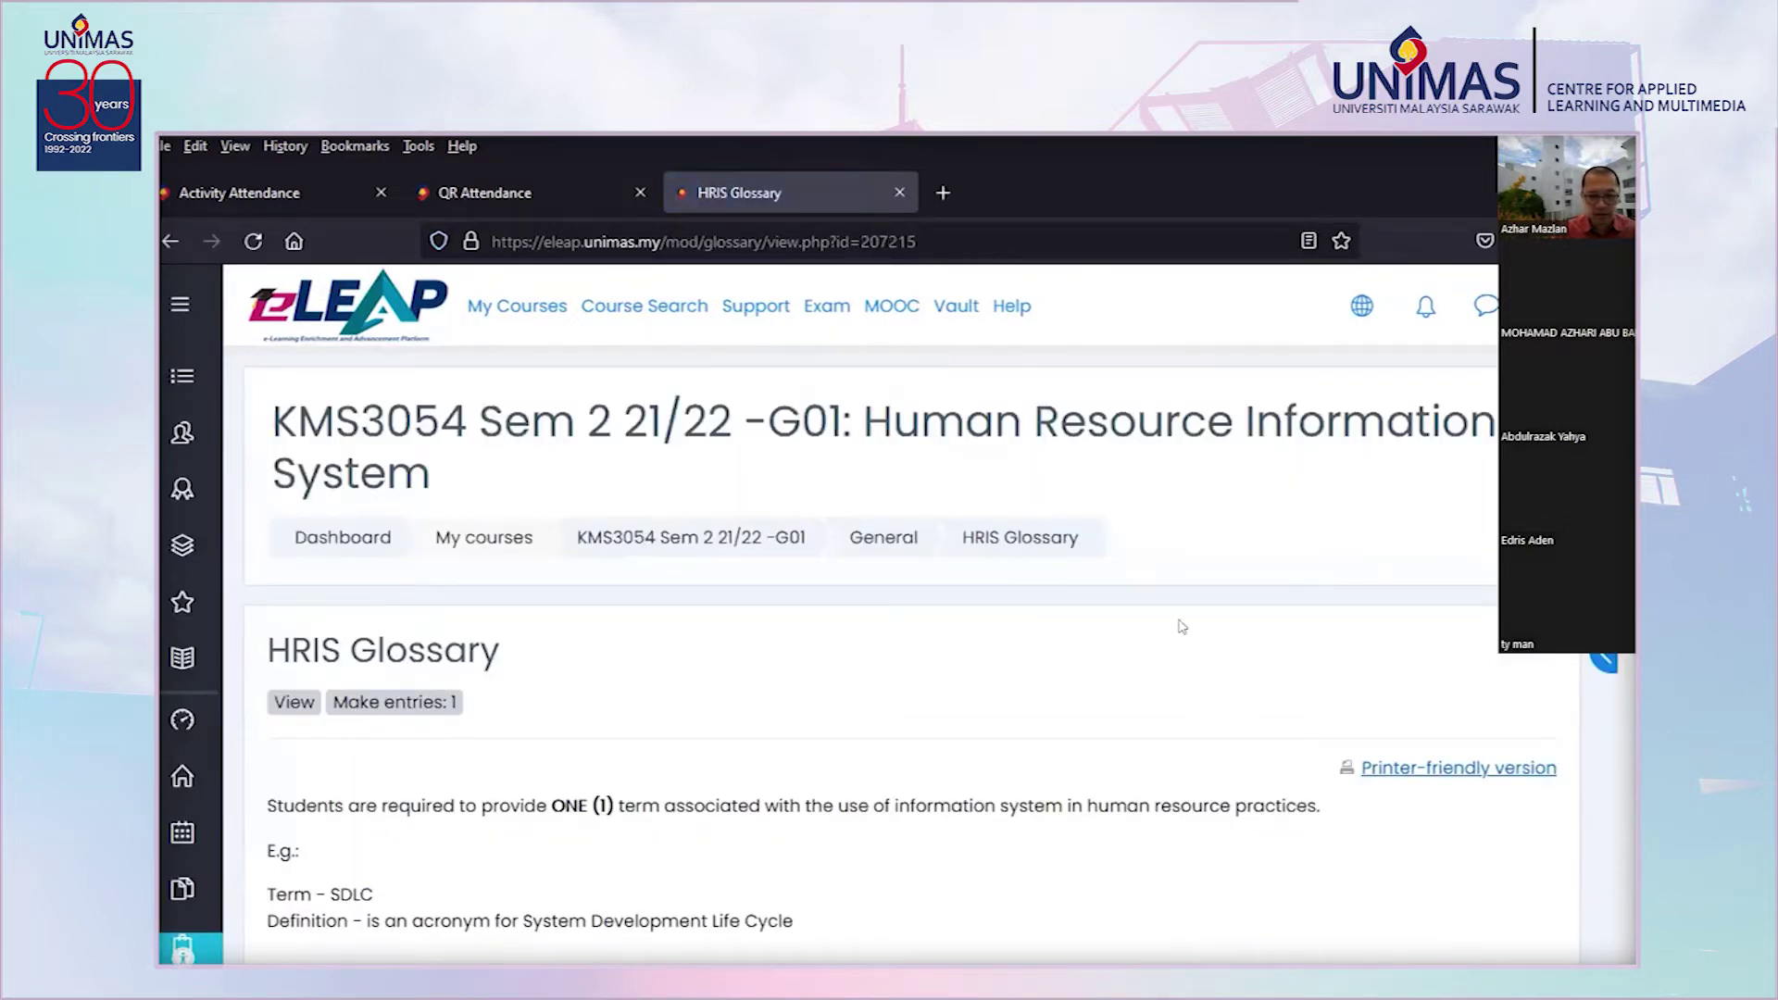
scroll(1221, 649, "down", 3)
scroll(1220, 649, "down", 1)
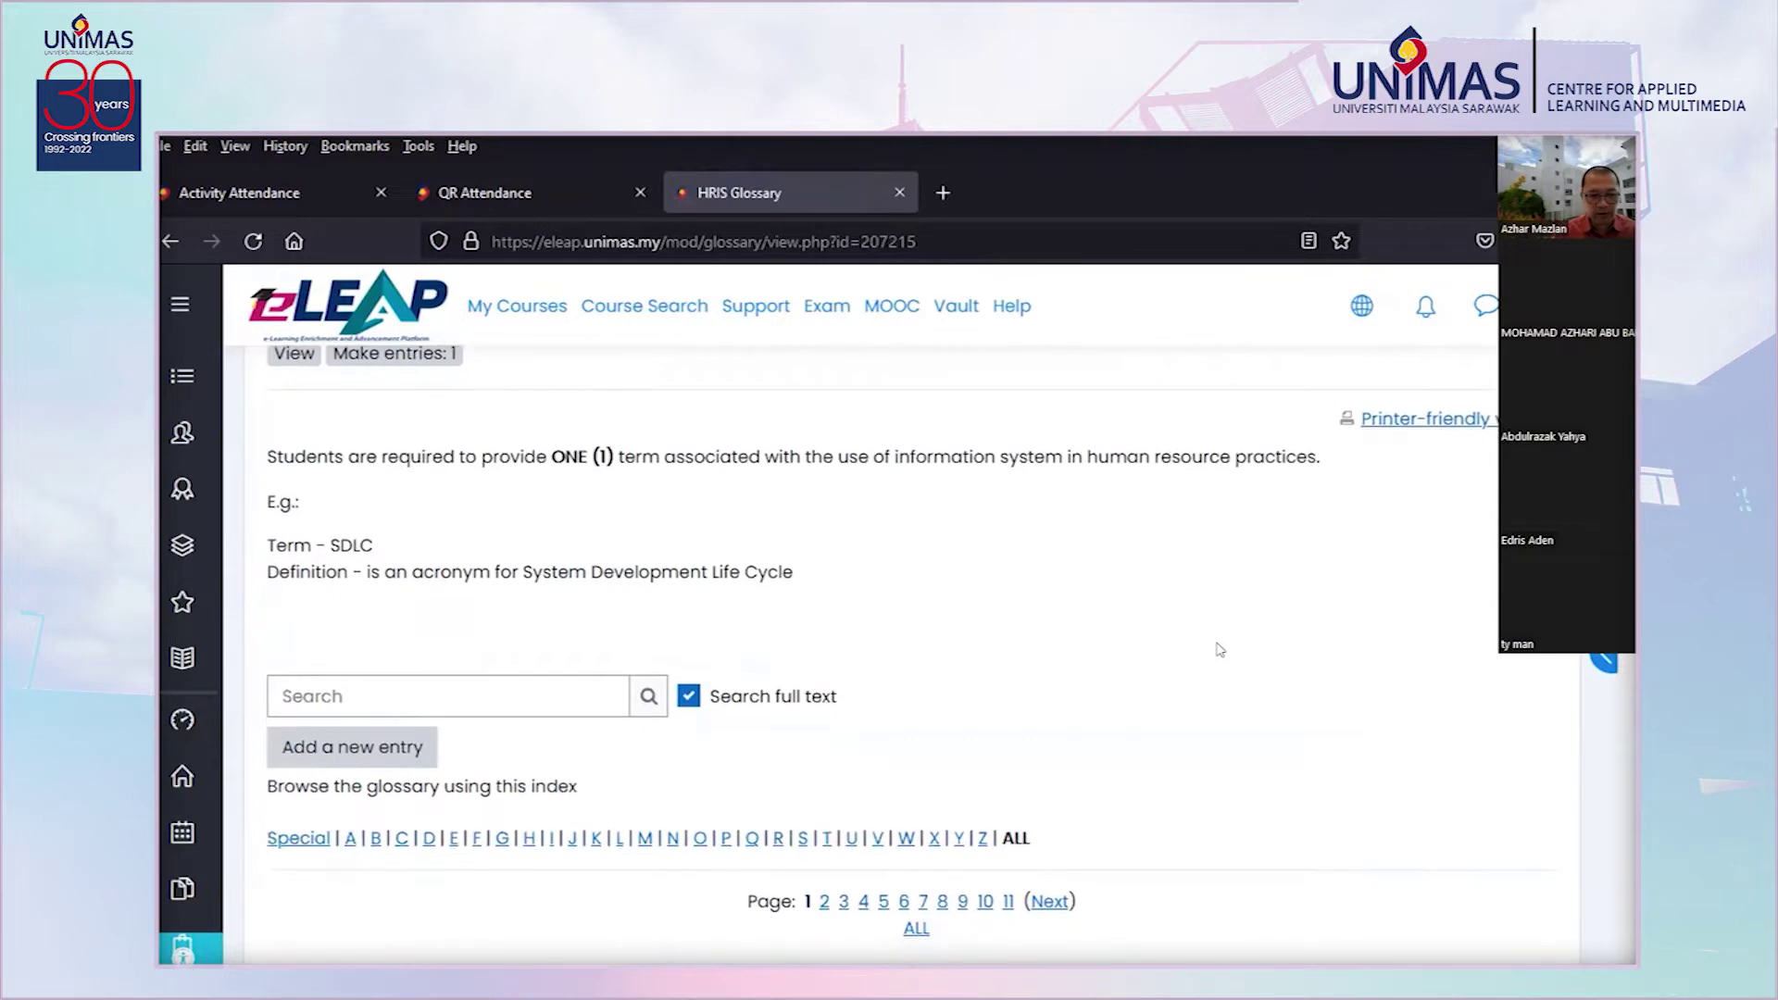
scroll(1220, 649, "down", 3)
scroll(1221, 649, "up", 1)
scroll(426, 463, "up", 1)
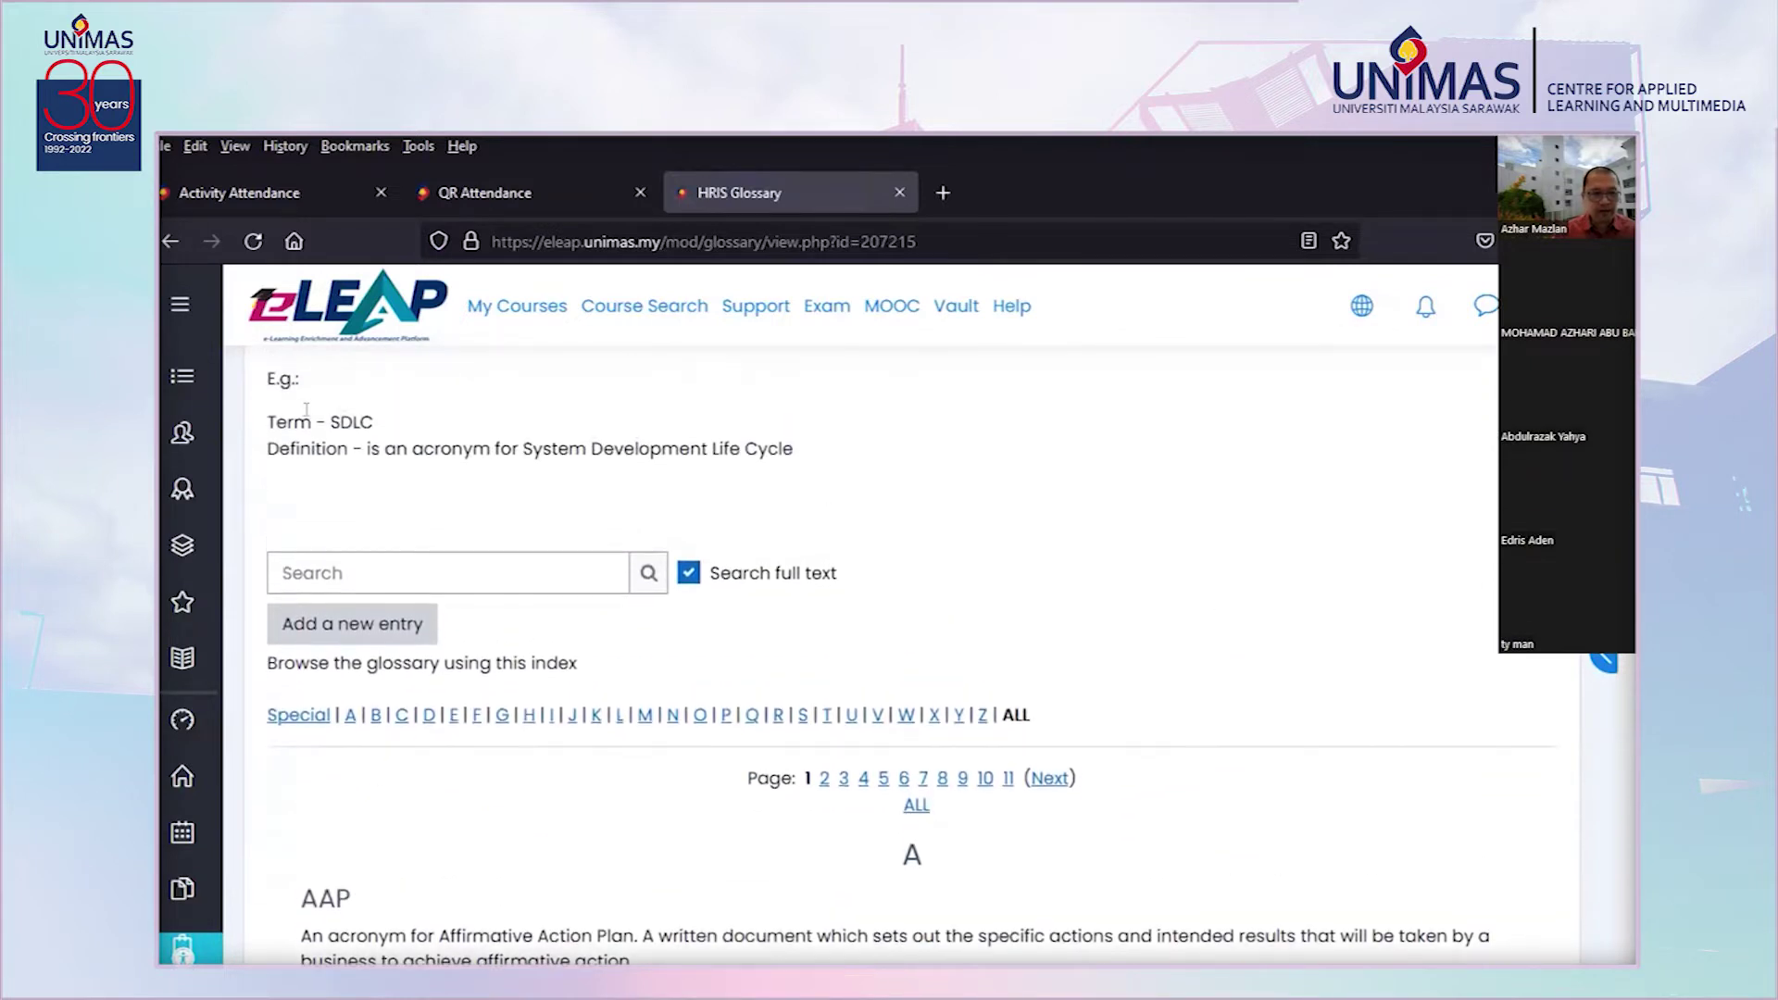
scroll(484, 472, "up", 3)
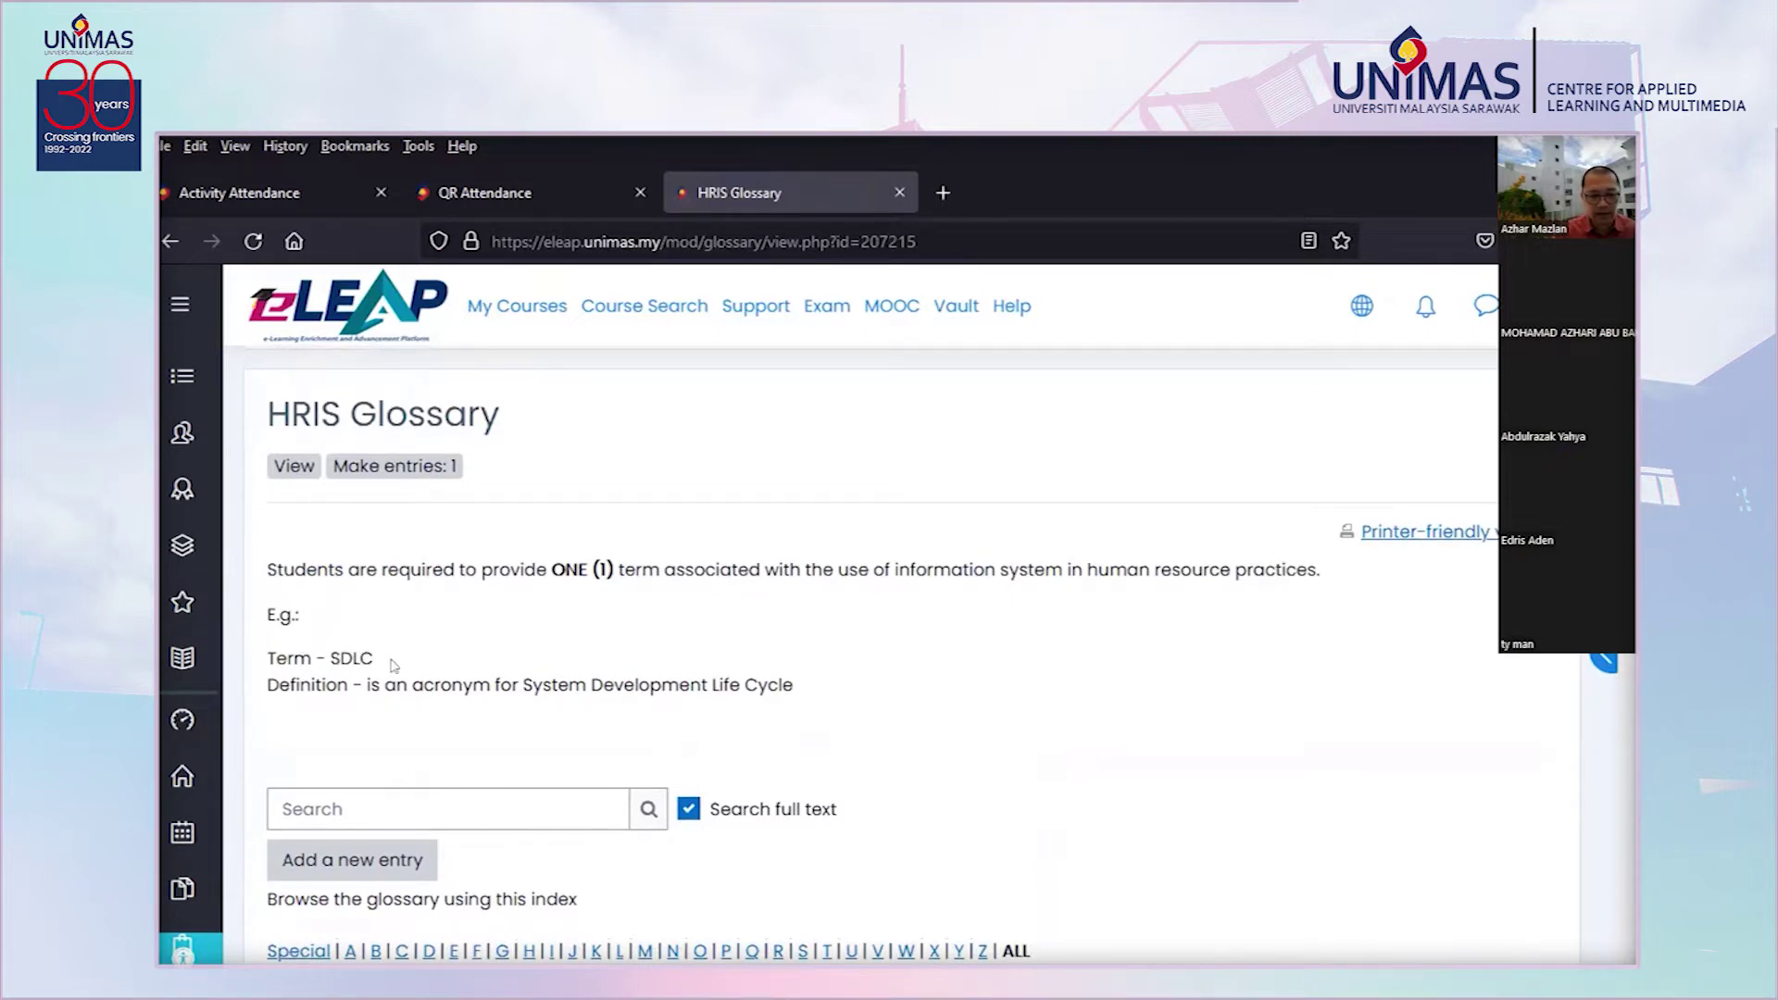
scroll(416, 706, "down", 1)
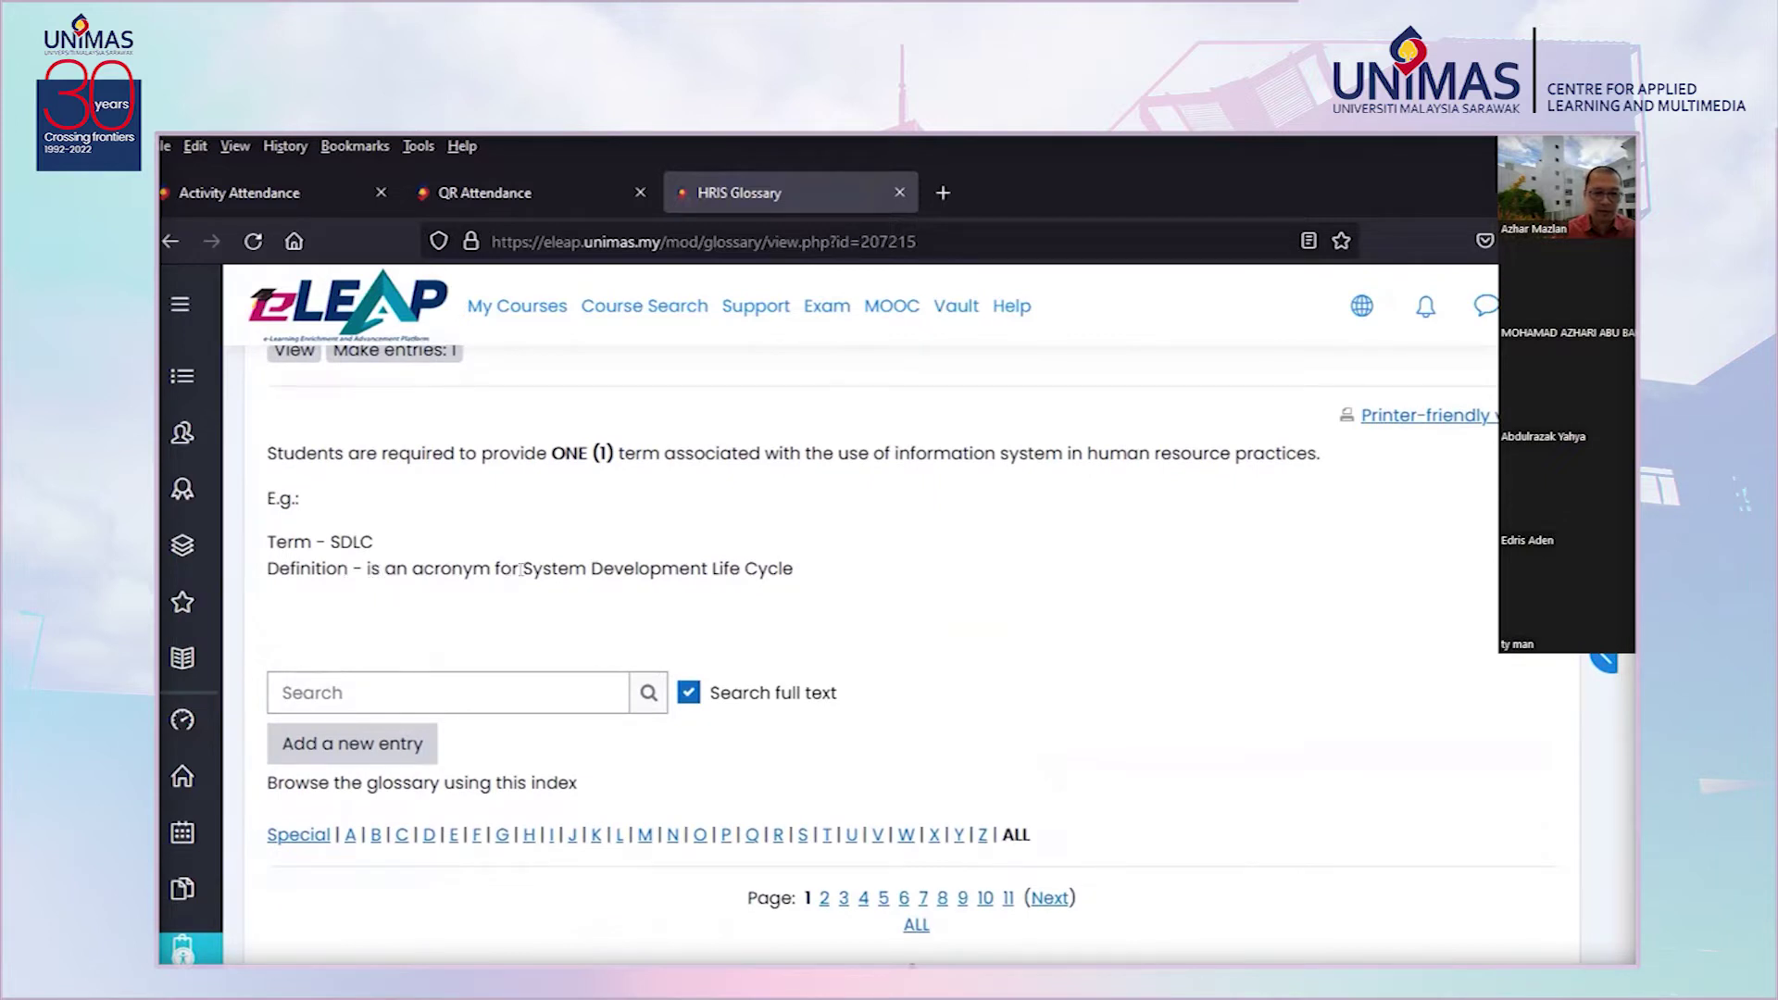
scroll(1140, 750, "down", 2)
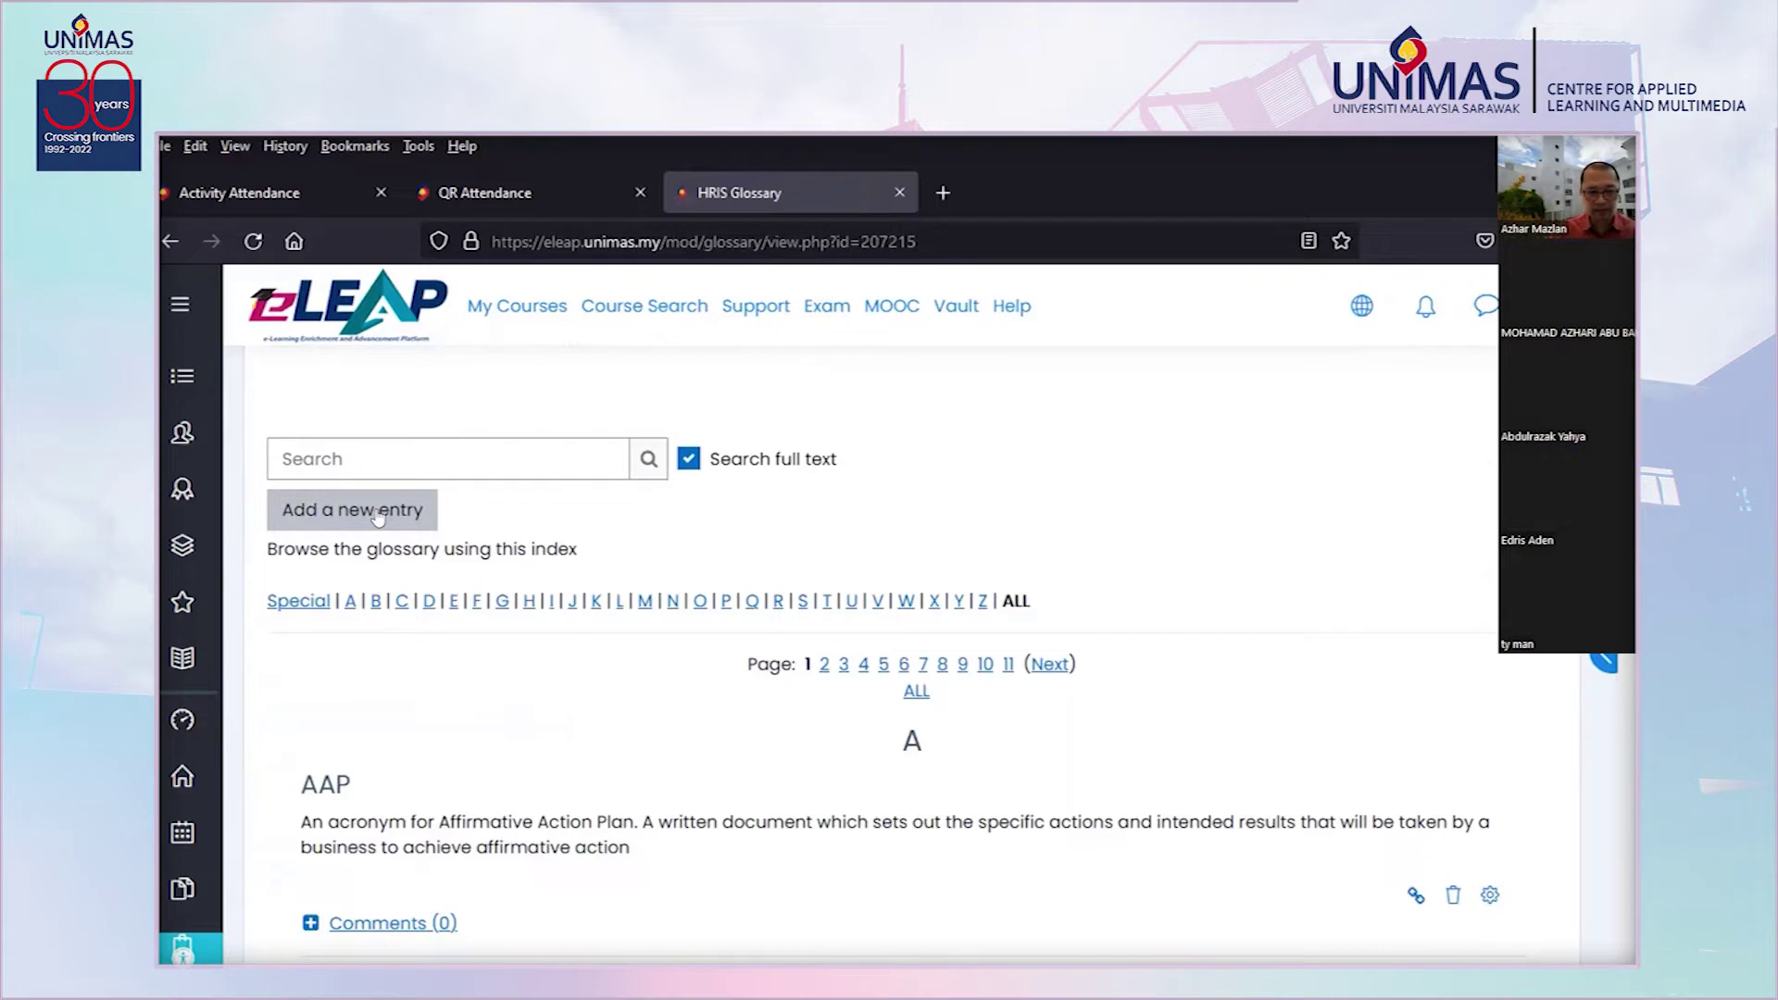
Open a new entry form in the HRIS Glossary, review its Concept, Definition, Keyword(s) and Attachment fields, and cancel the entry
left_click(378, 515)
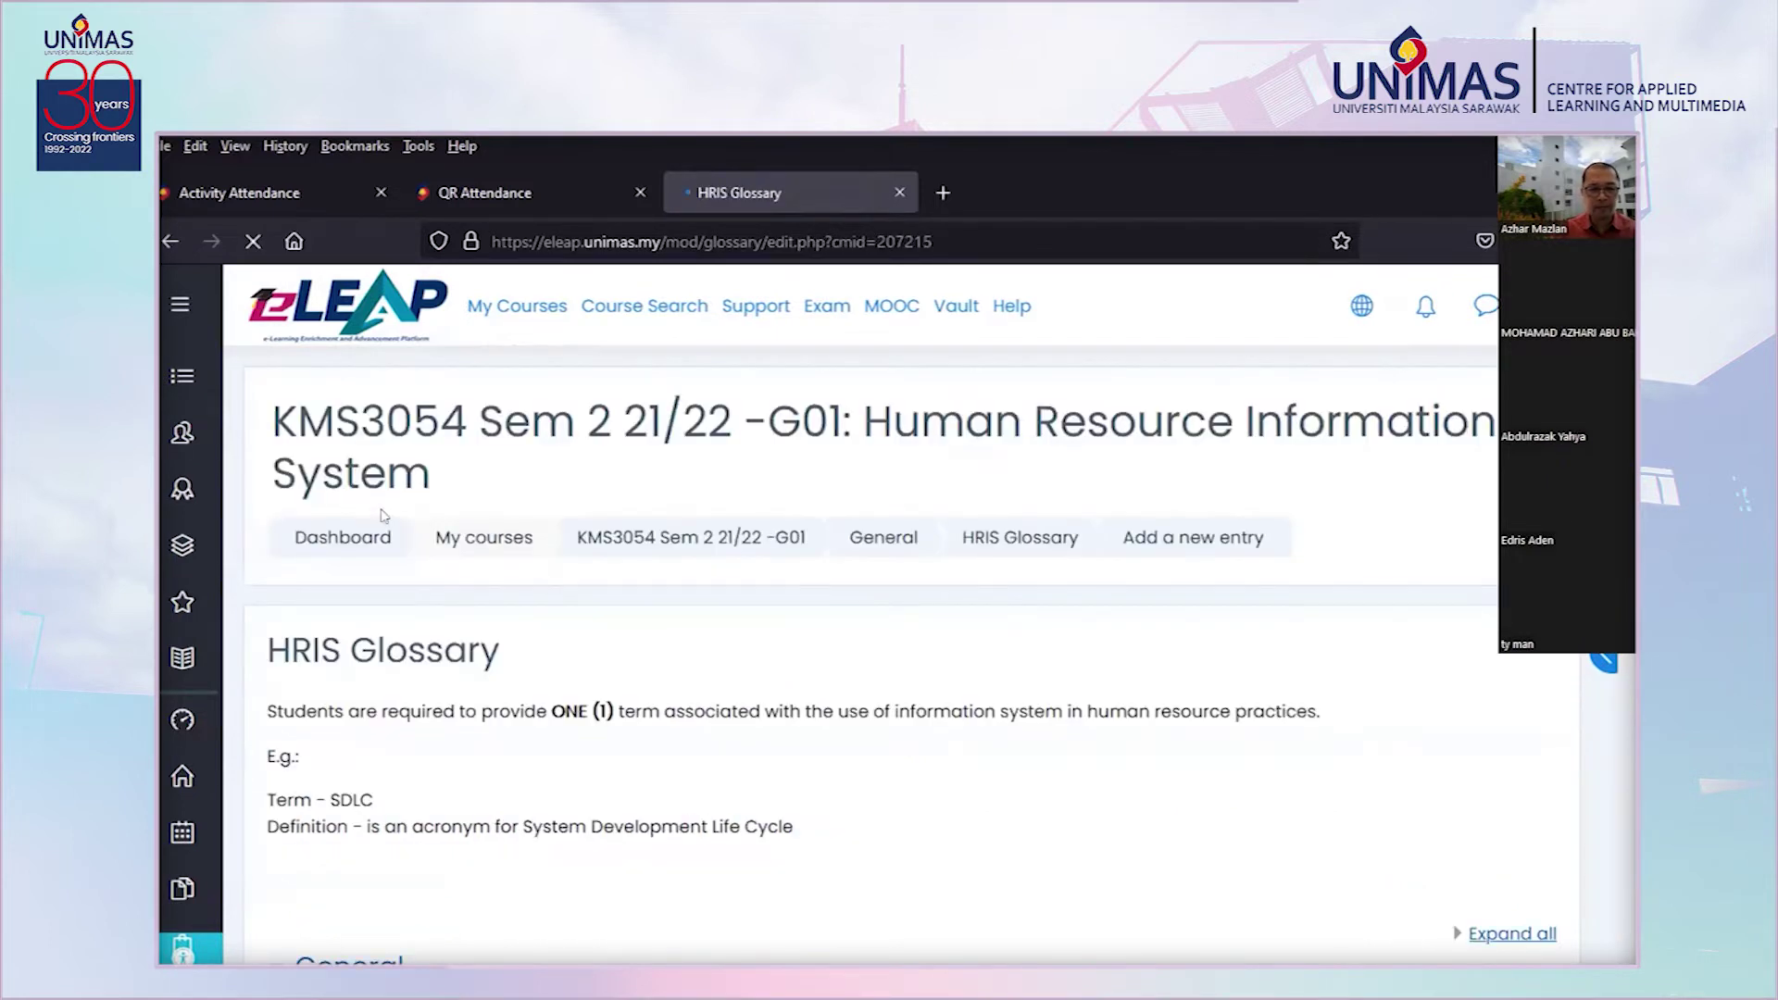
scroll(1034, 755, "down", 3)
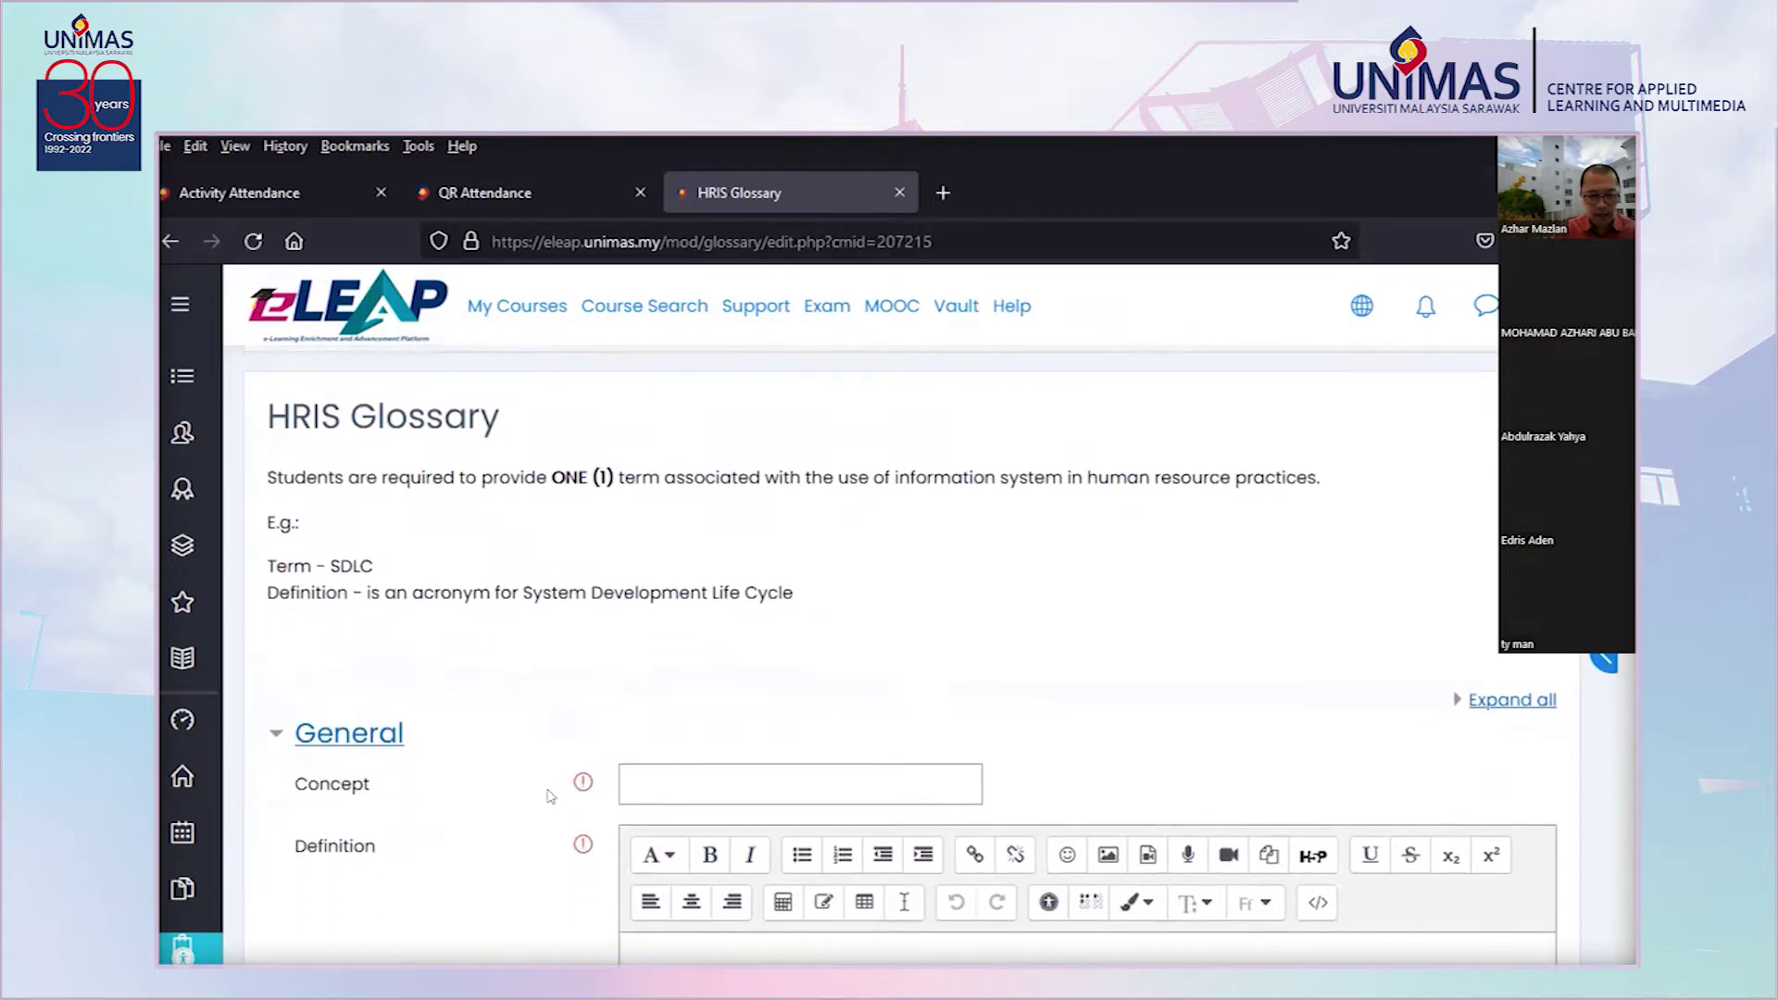
left_click(627, 783)
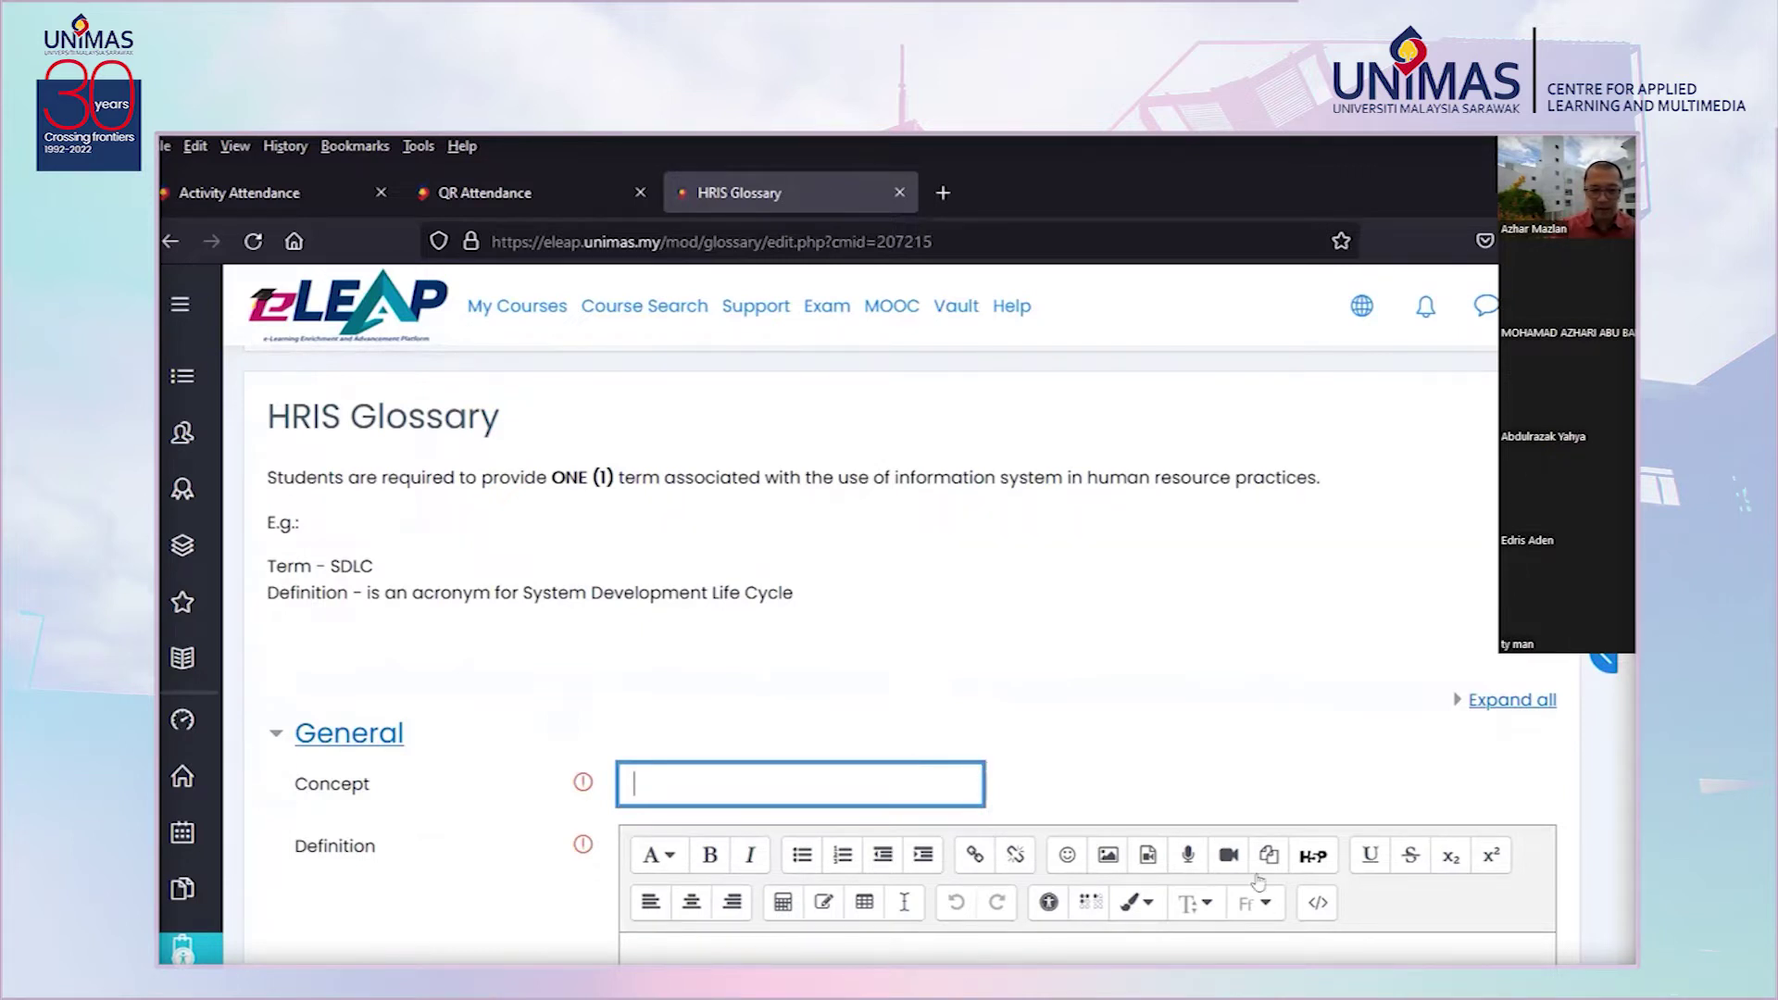
scroll(972, 788, "down", 2)
left_click(954, 798)
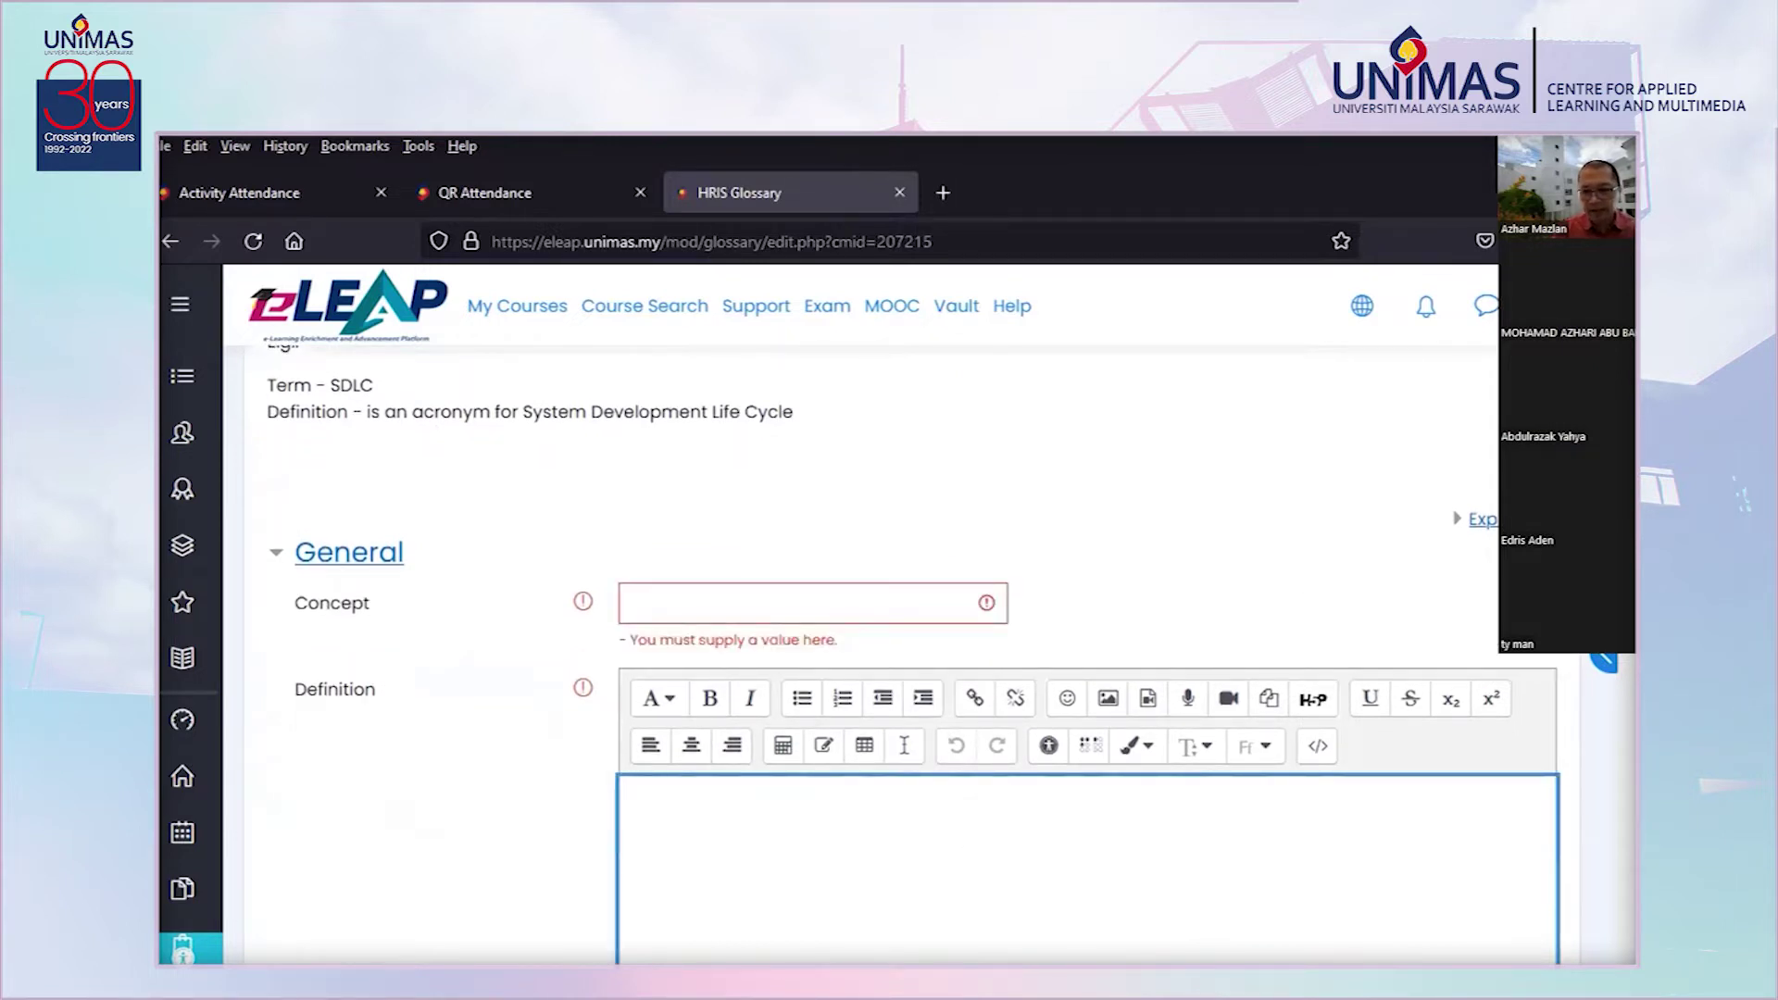
scroll(1494, 588, "down", 8)
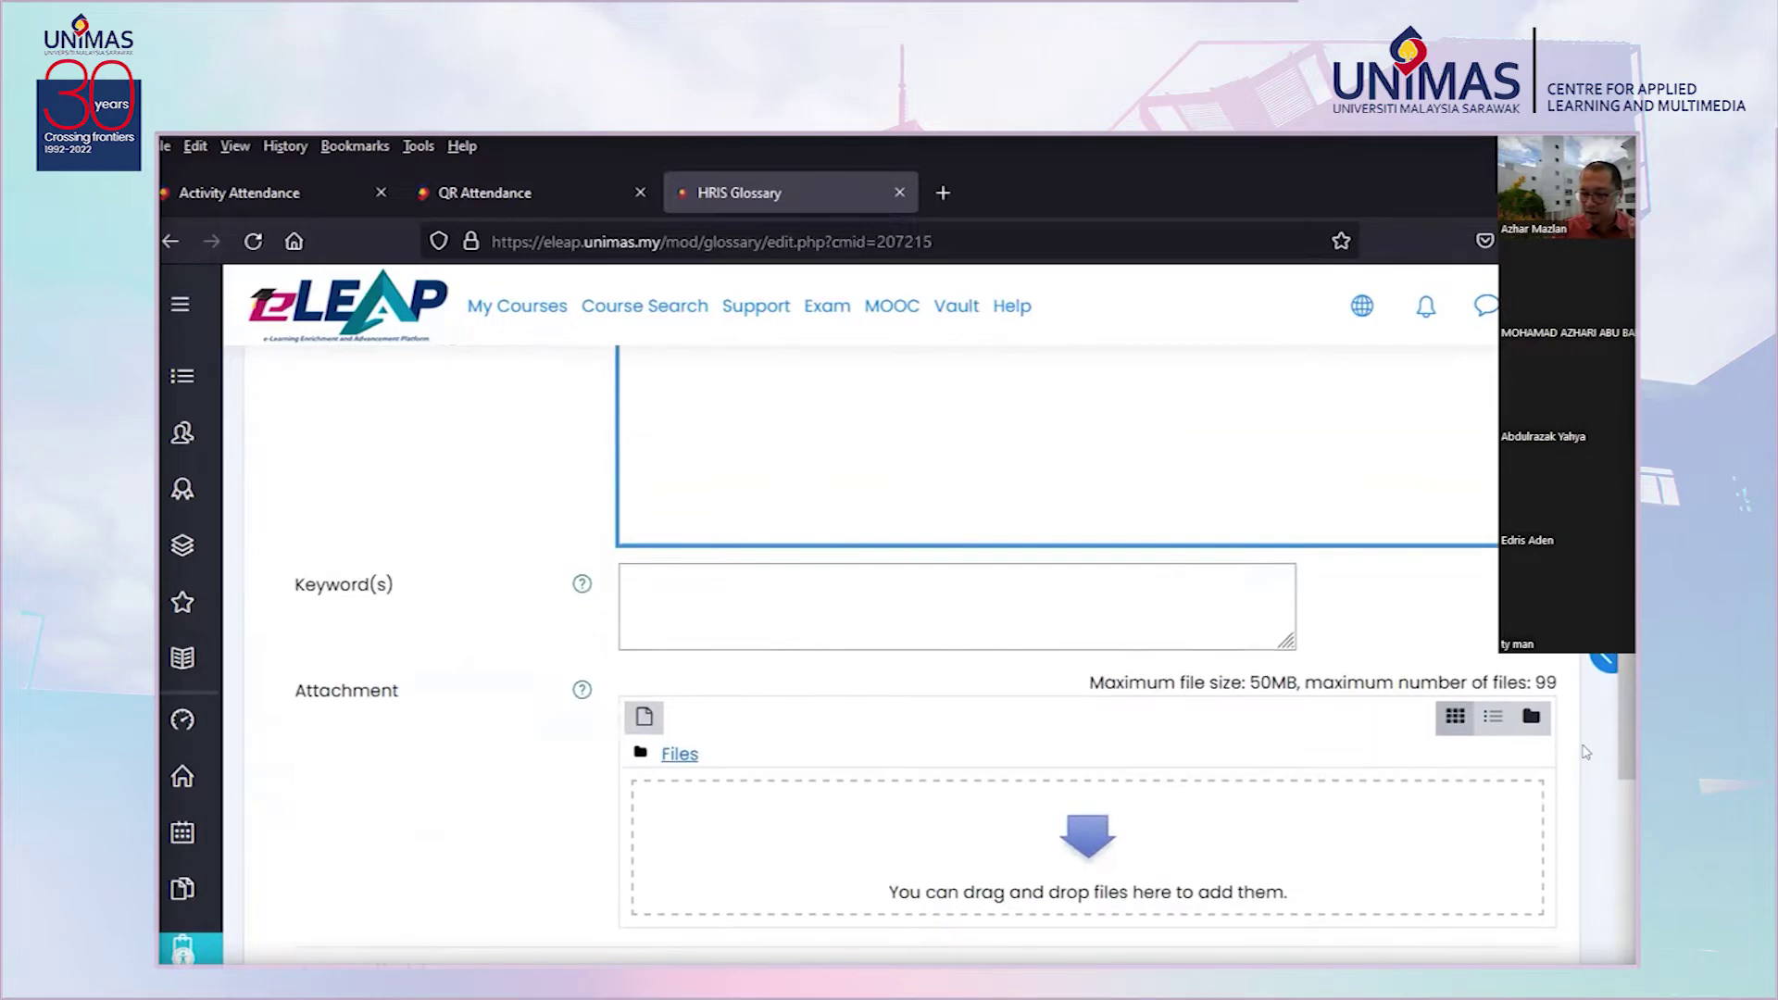
left_click(834, 742)
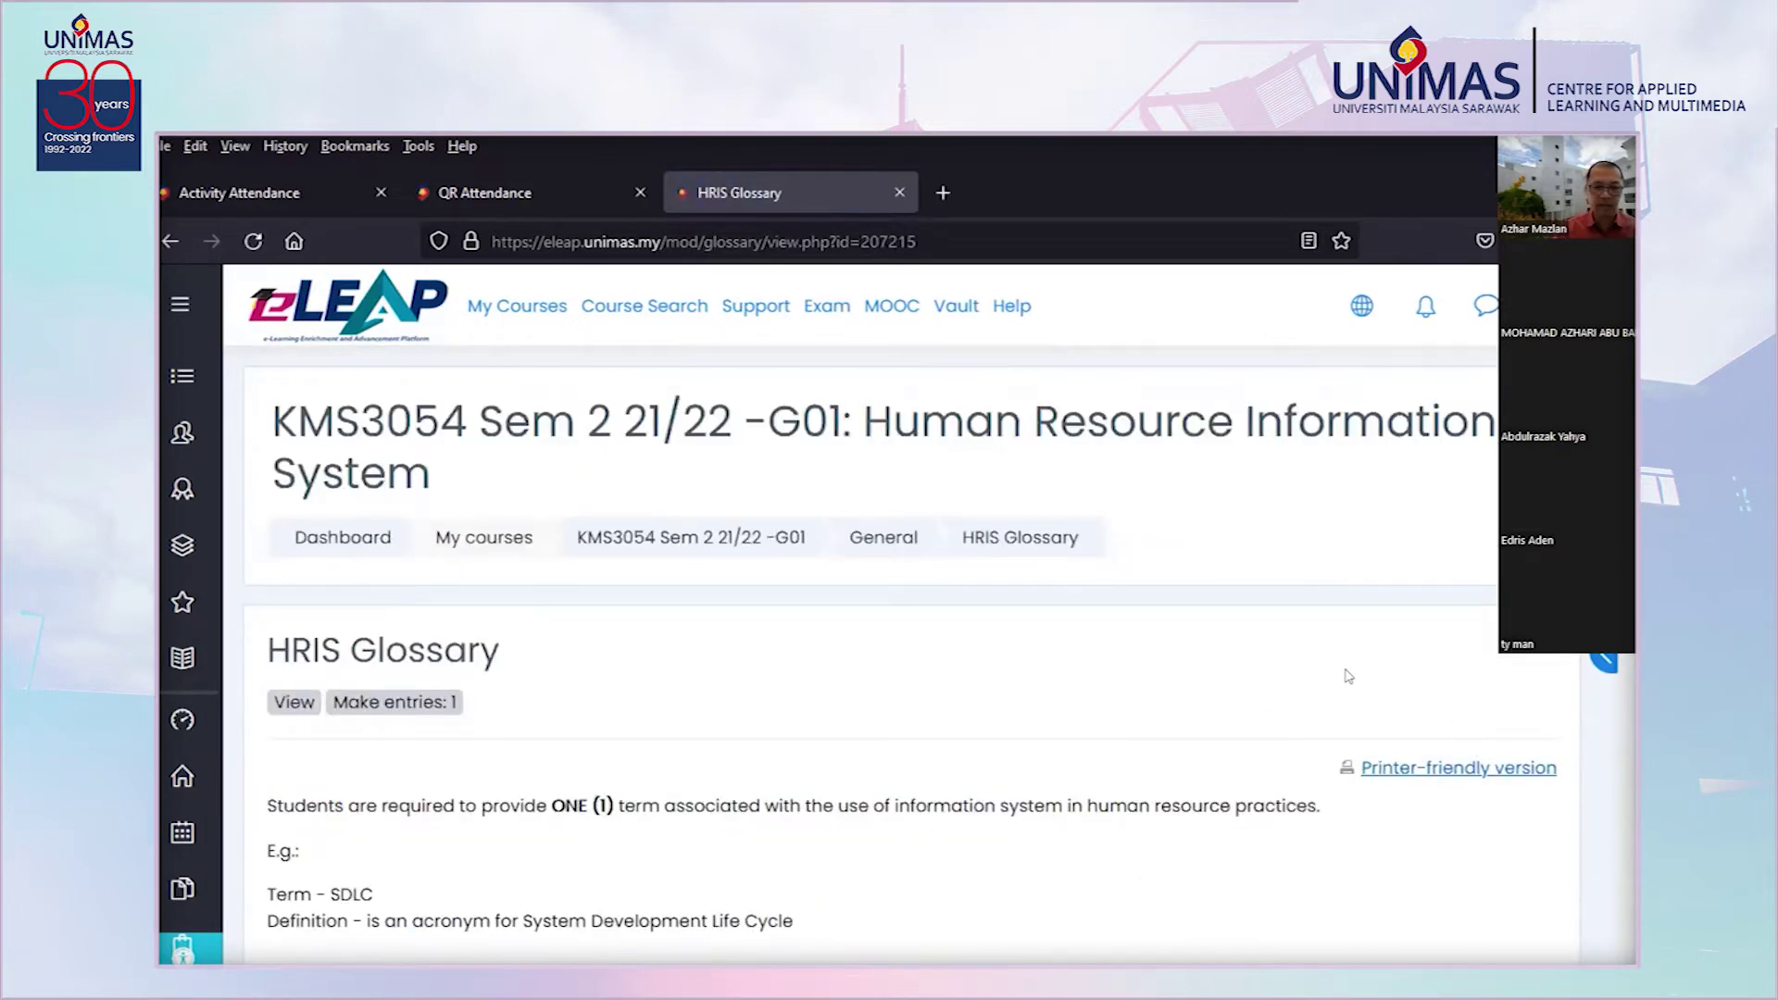
Return to the course's General section and add a new Glossary activity there
left_click(883, 537)
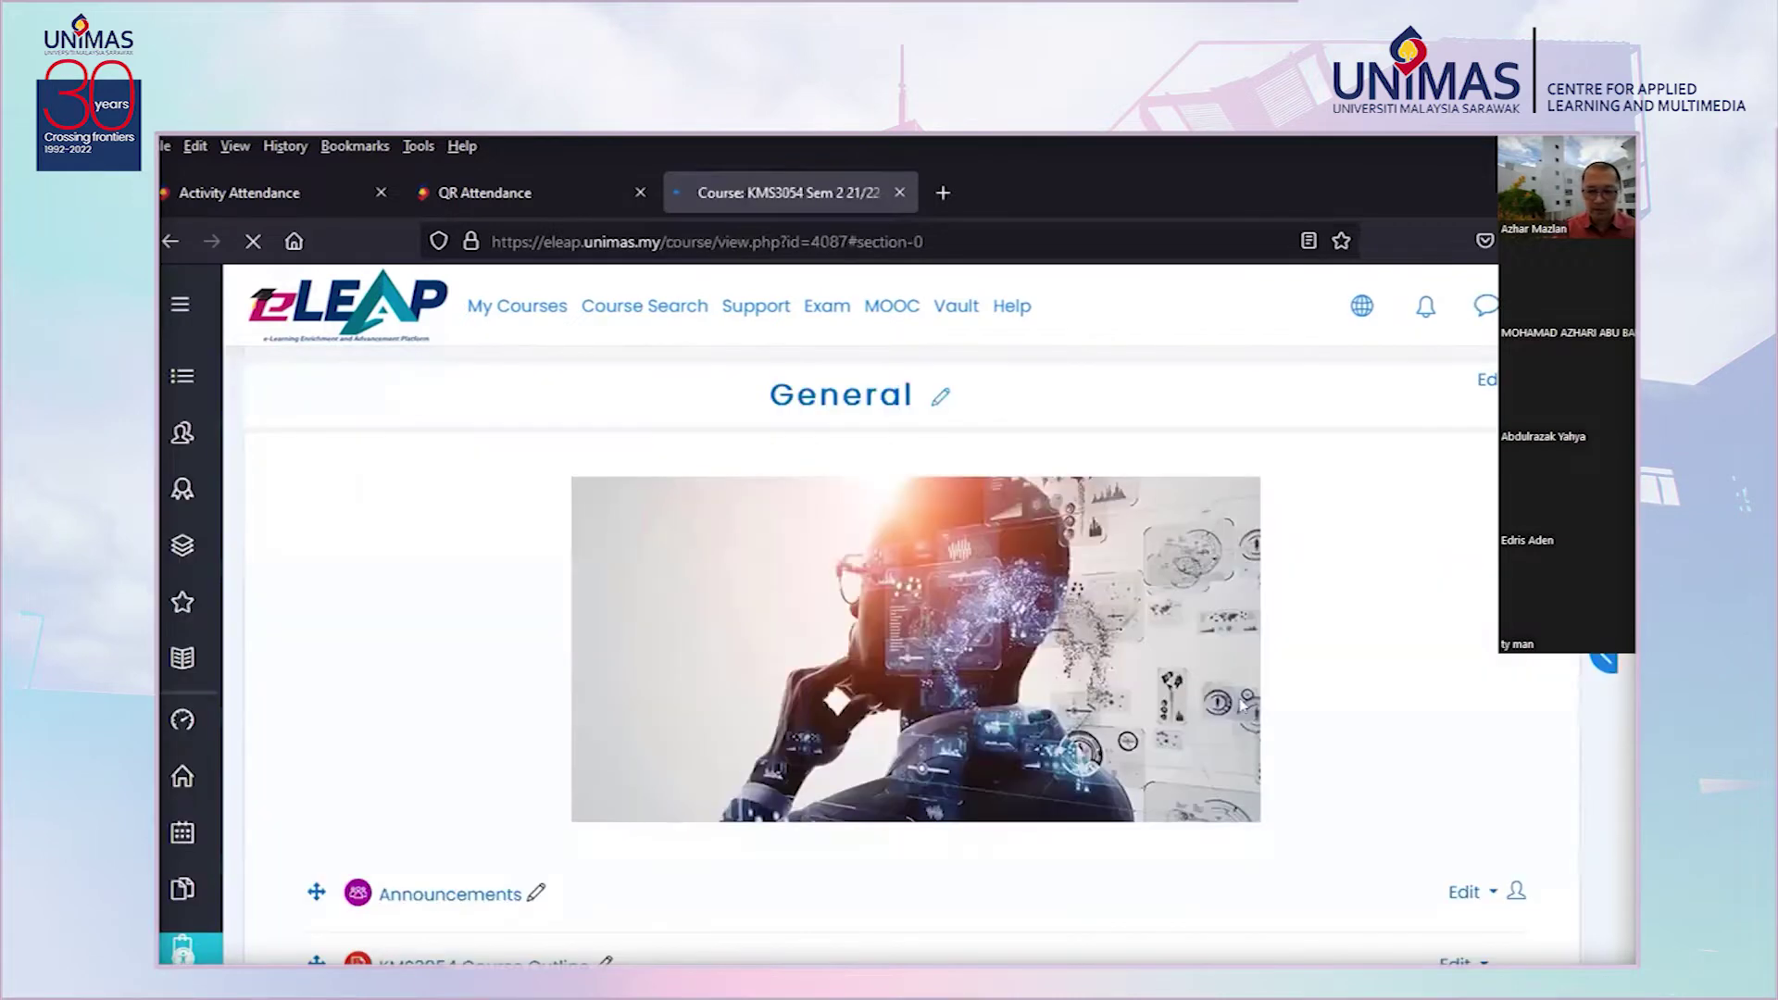
scroll(1420, 696, "down", 8)
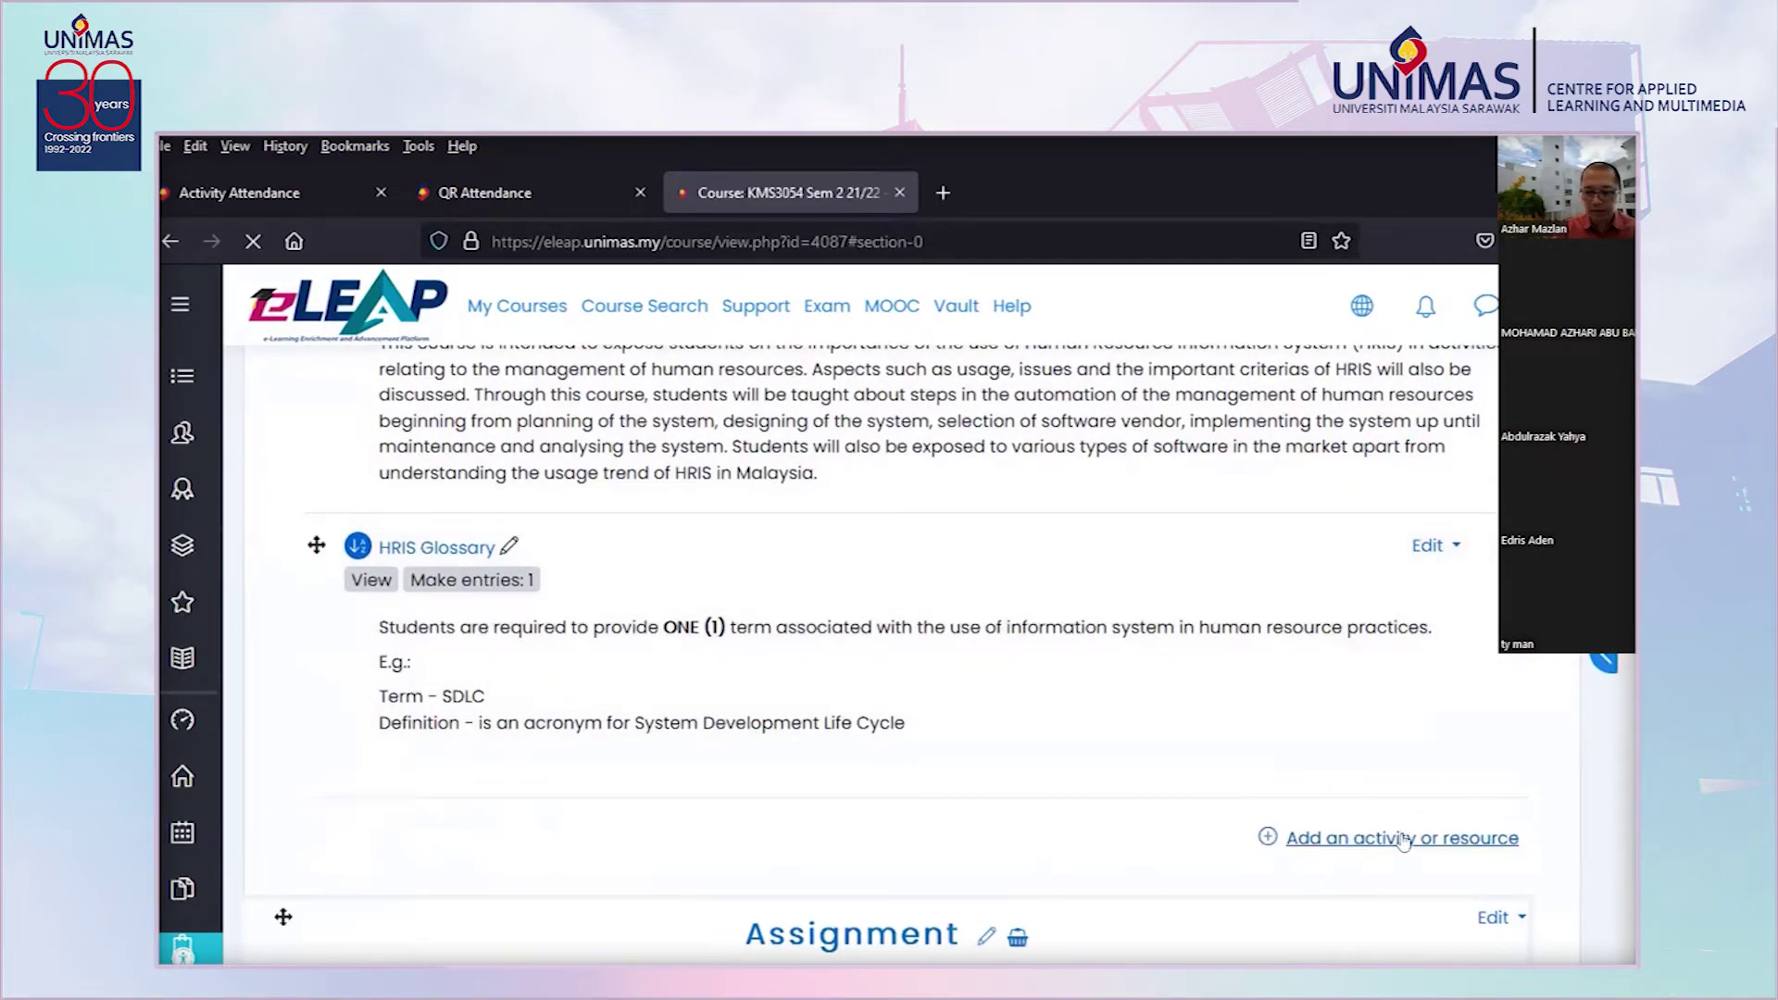
left_click(1404, 839)
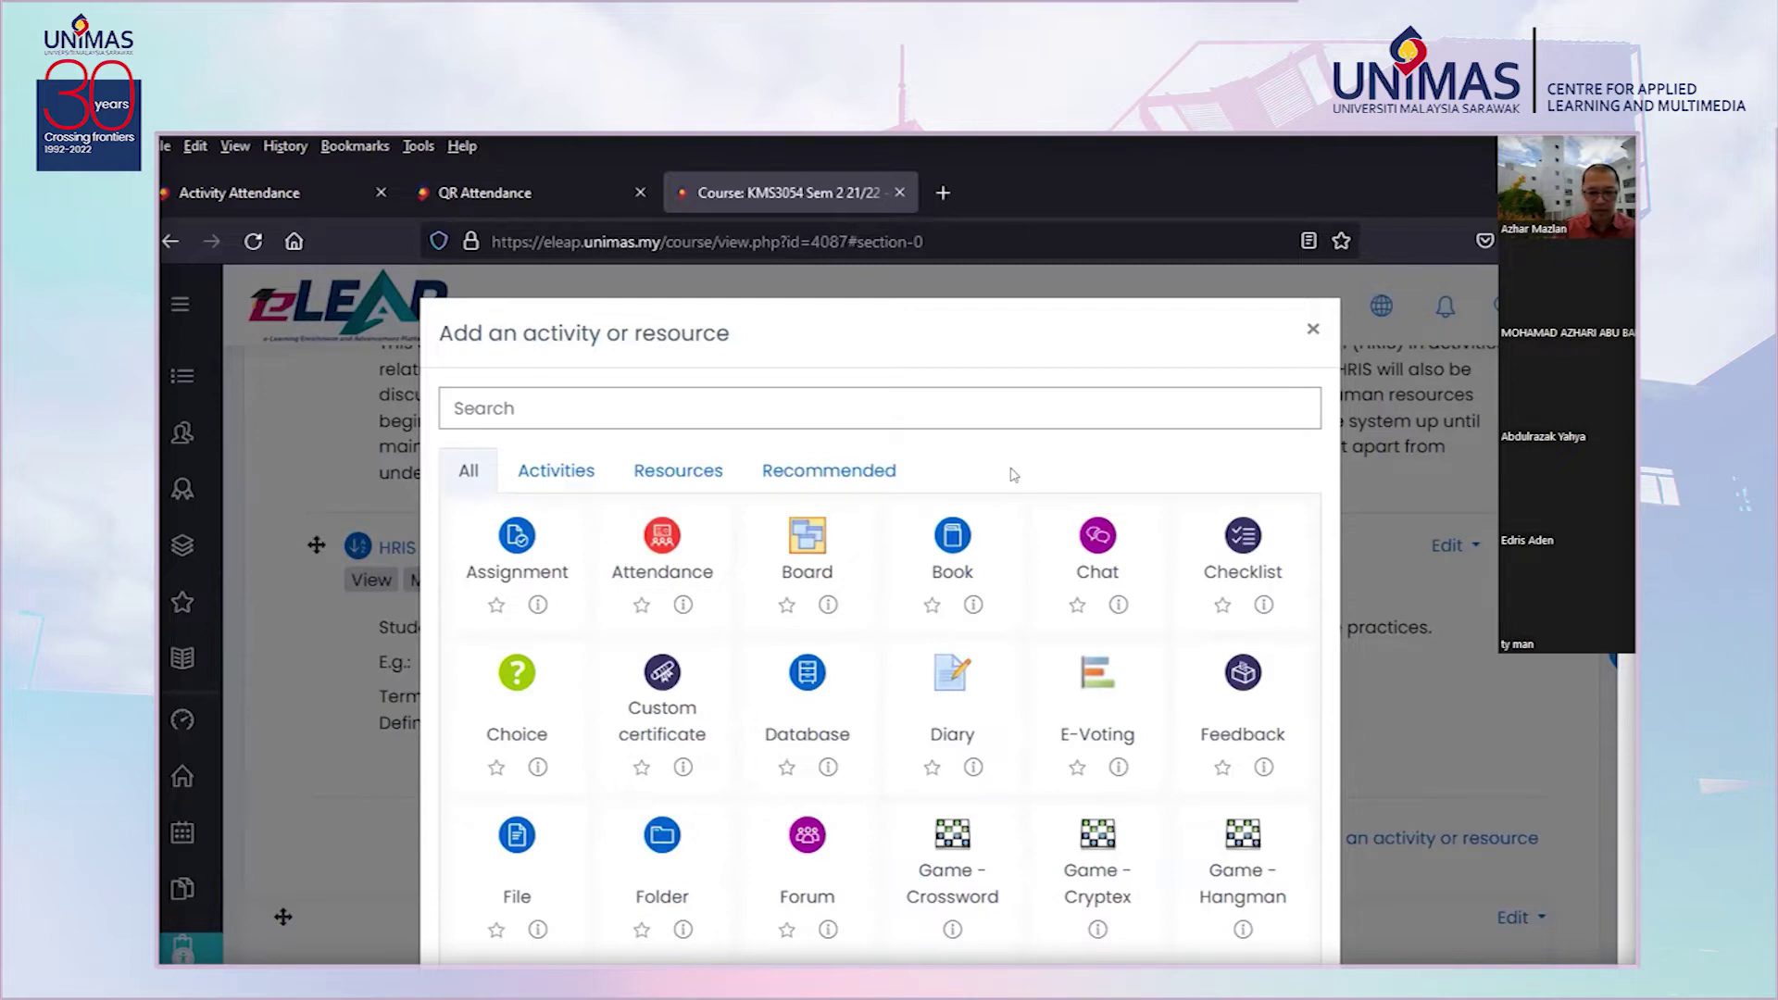
scroll(1014, 474, "down", 3)
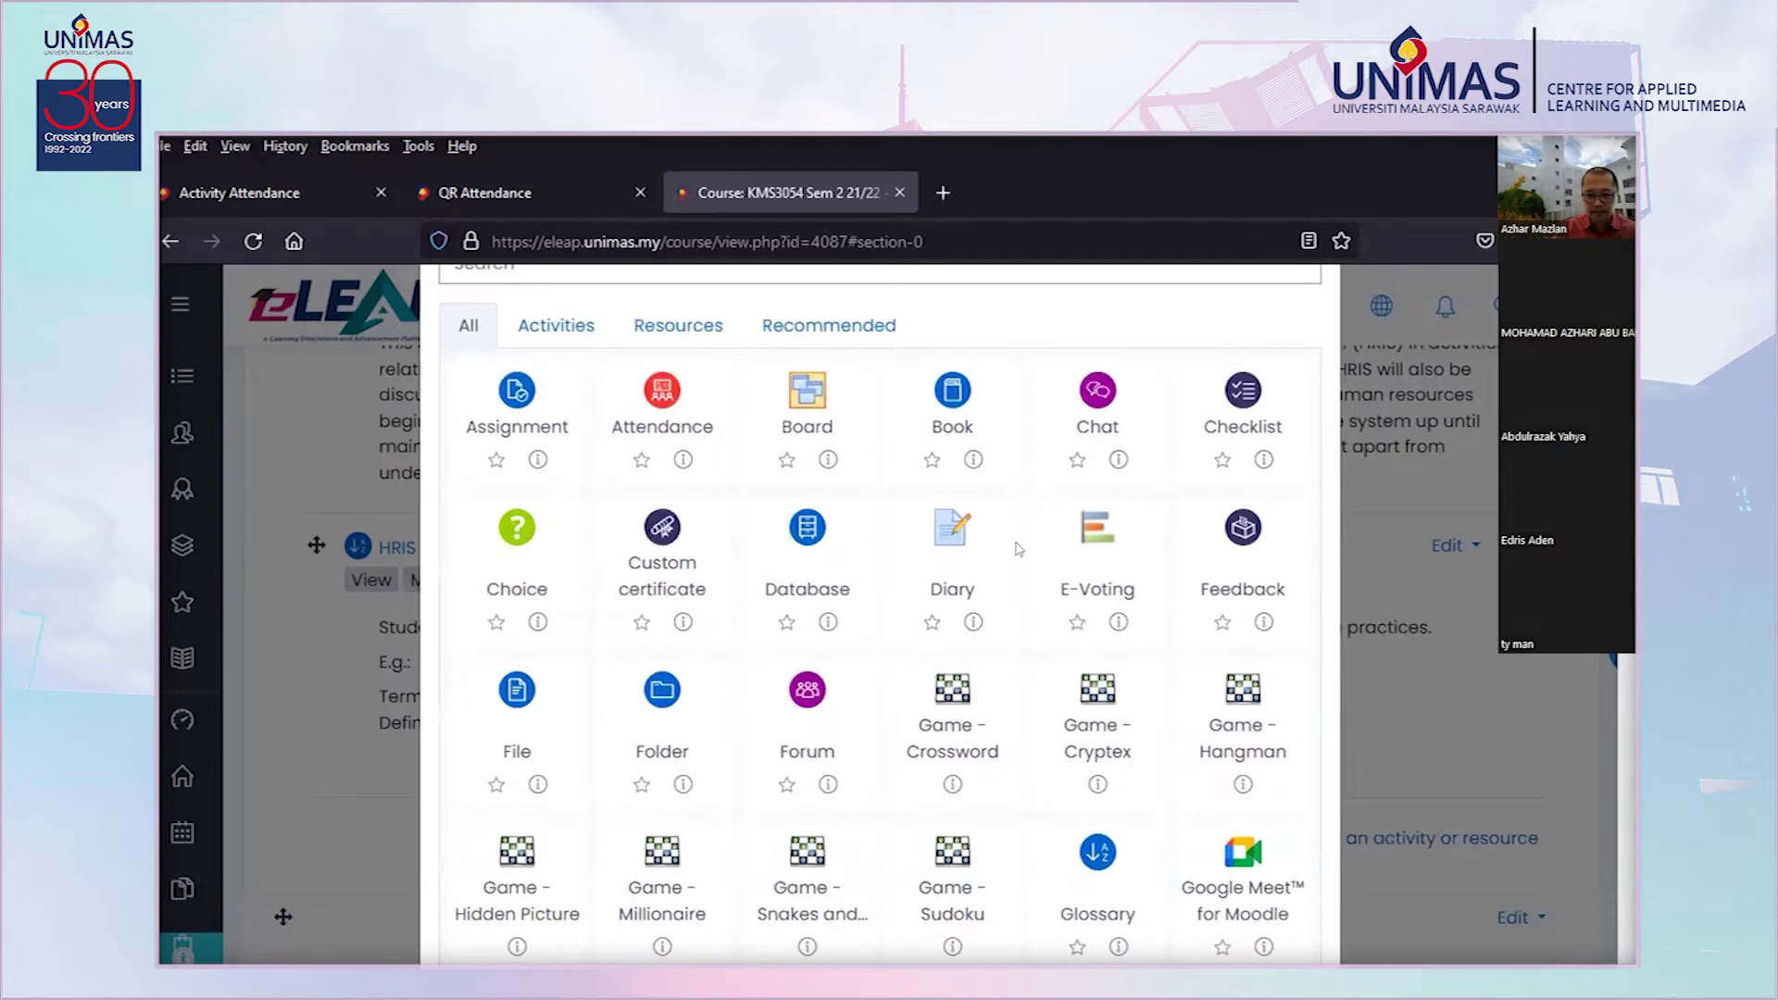
scroll(1065, 722, "down", 3)
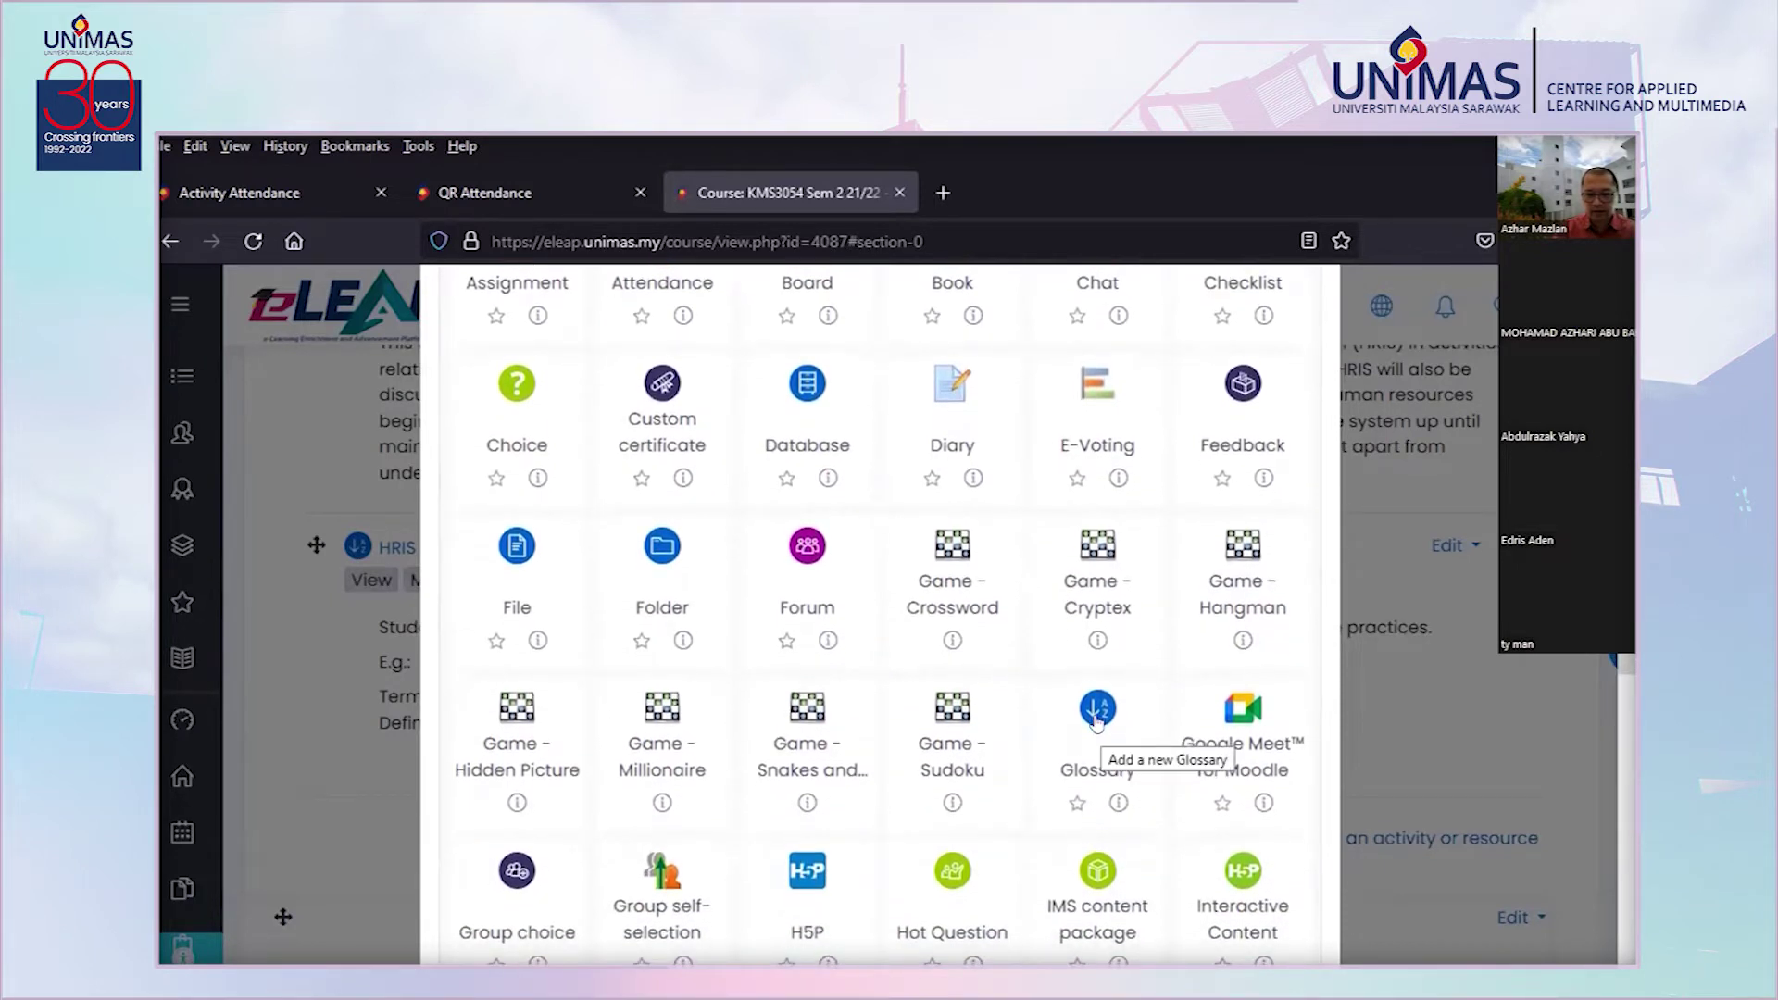
left_click(1097, 715)
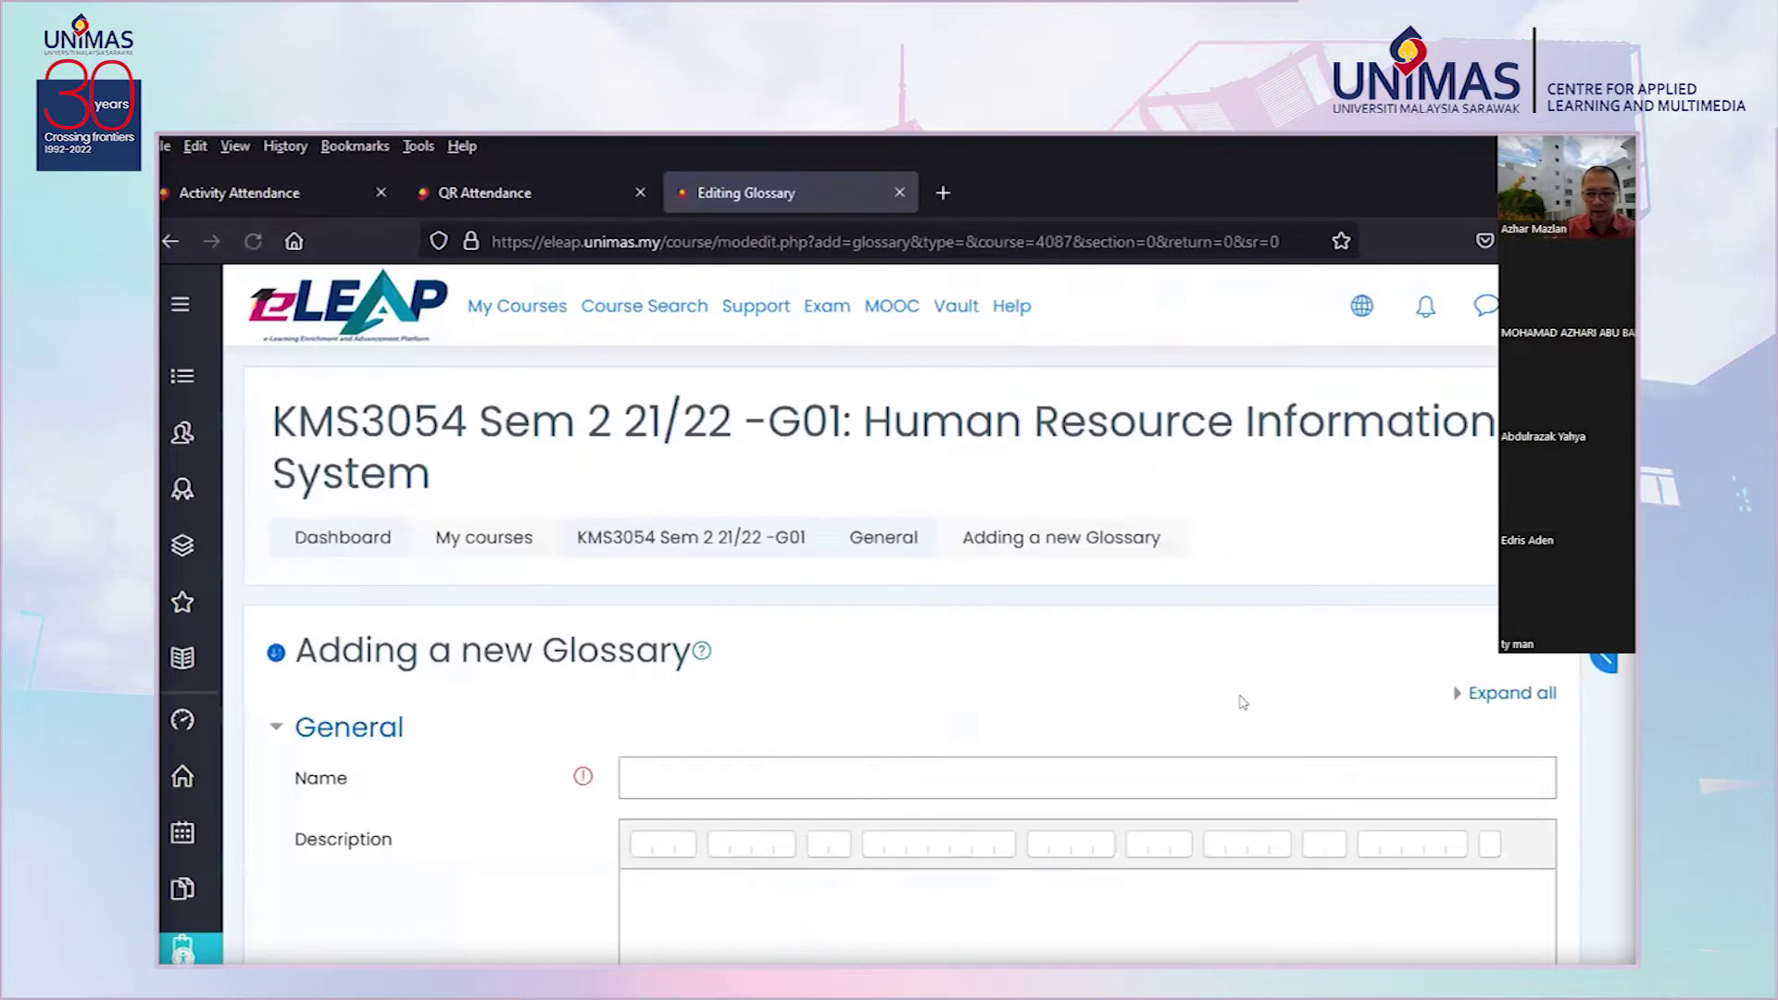
Expand all settings sections of the new glossary and enter HRIS as its name
left_click(1510, 692)
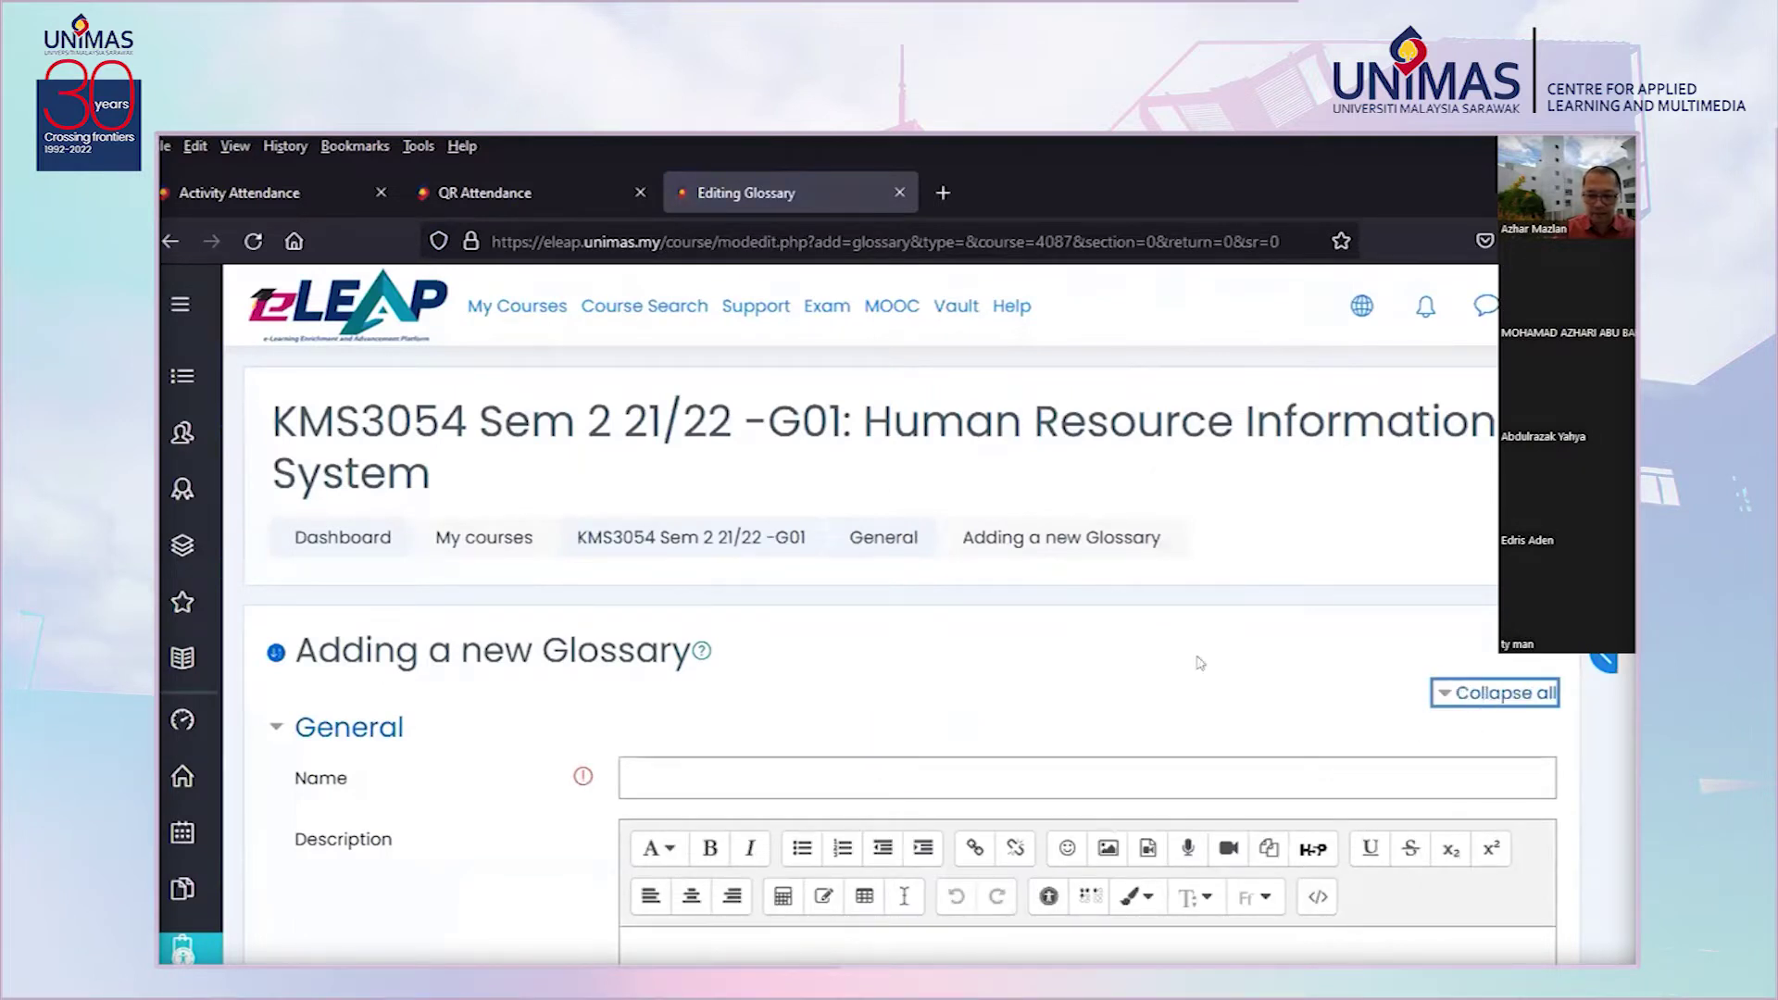
scroll(1002, 650, "down", 3)
left_click(762, 423)
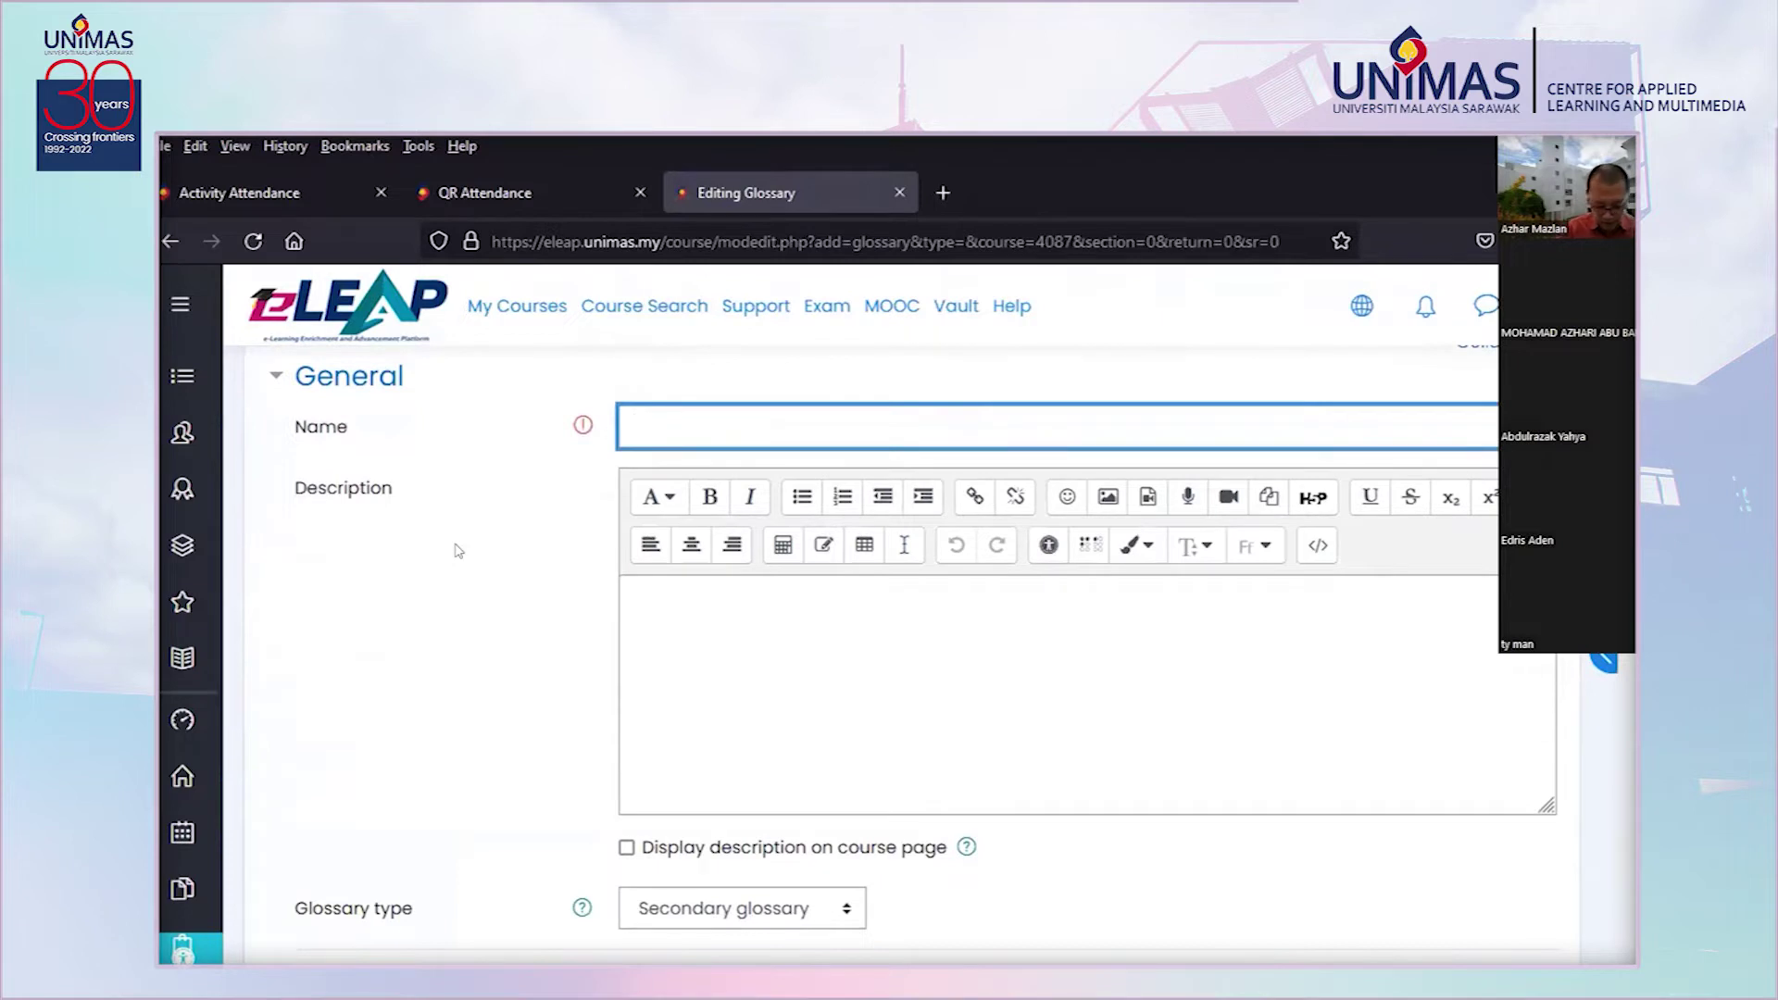
type("HRIS")
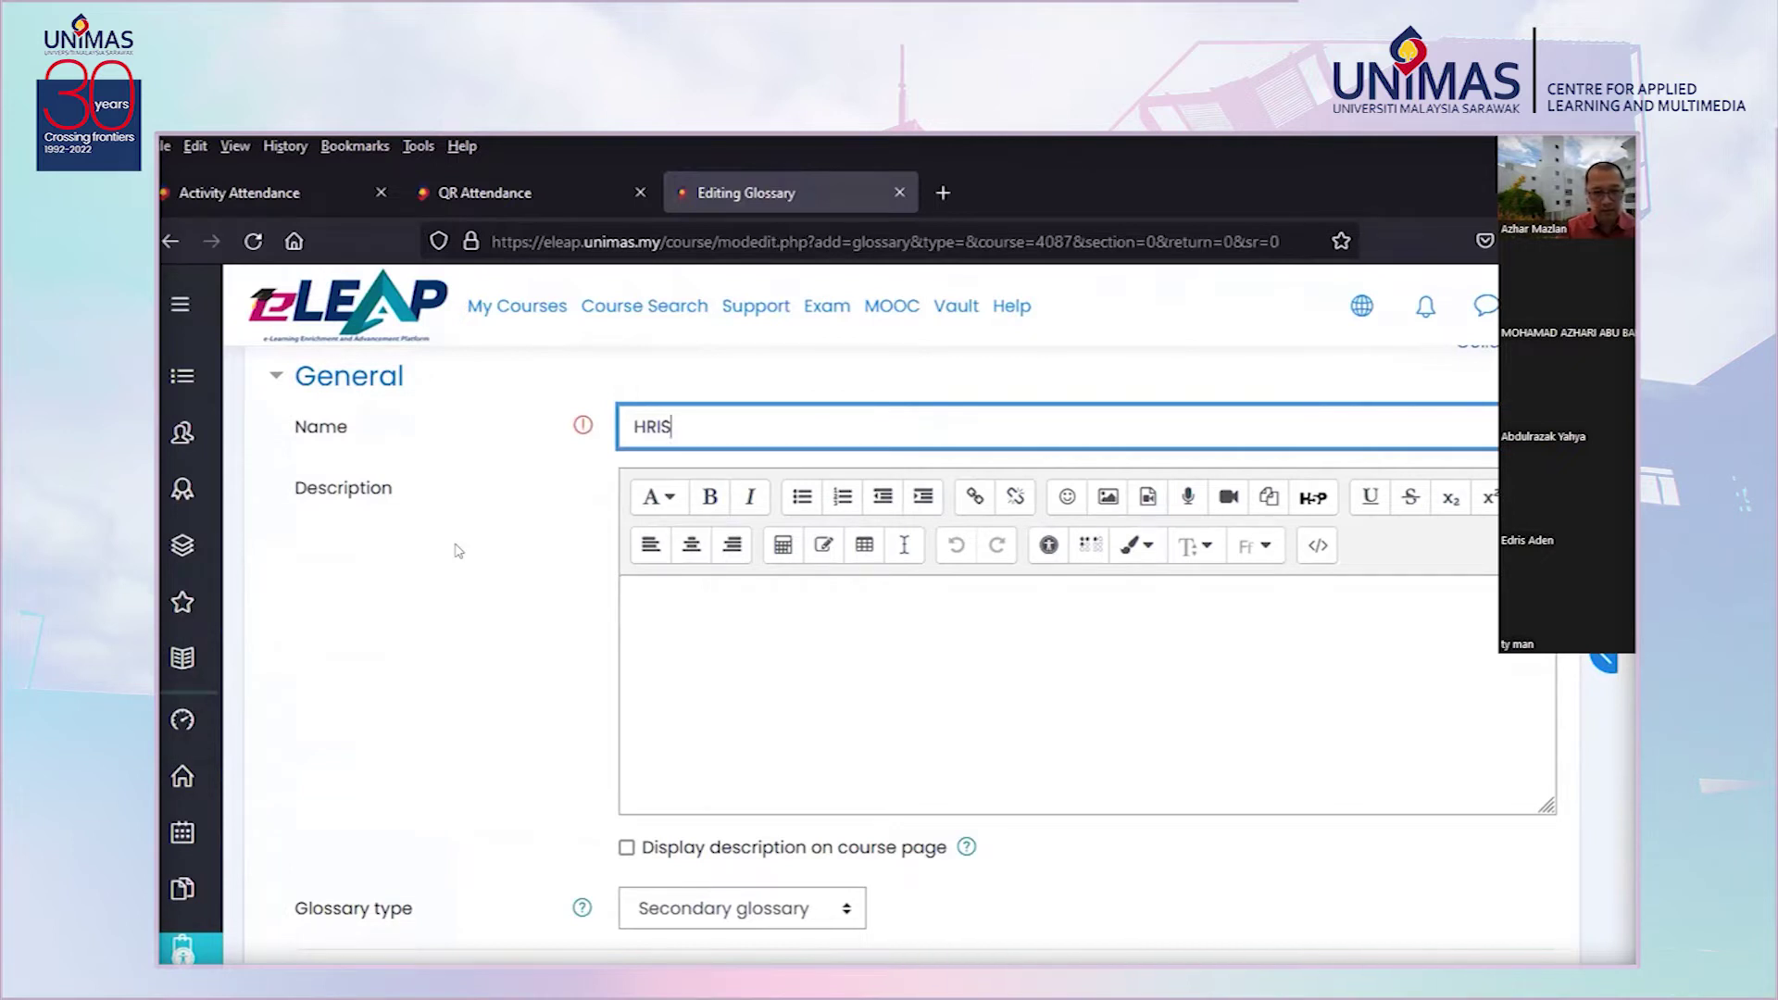
Look through the remaining settings of the new HRIS glossary and cancel its creation, returning to the course
left_click(794, 626)
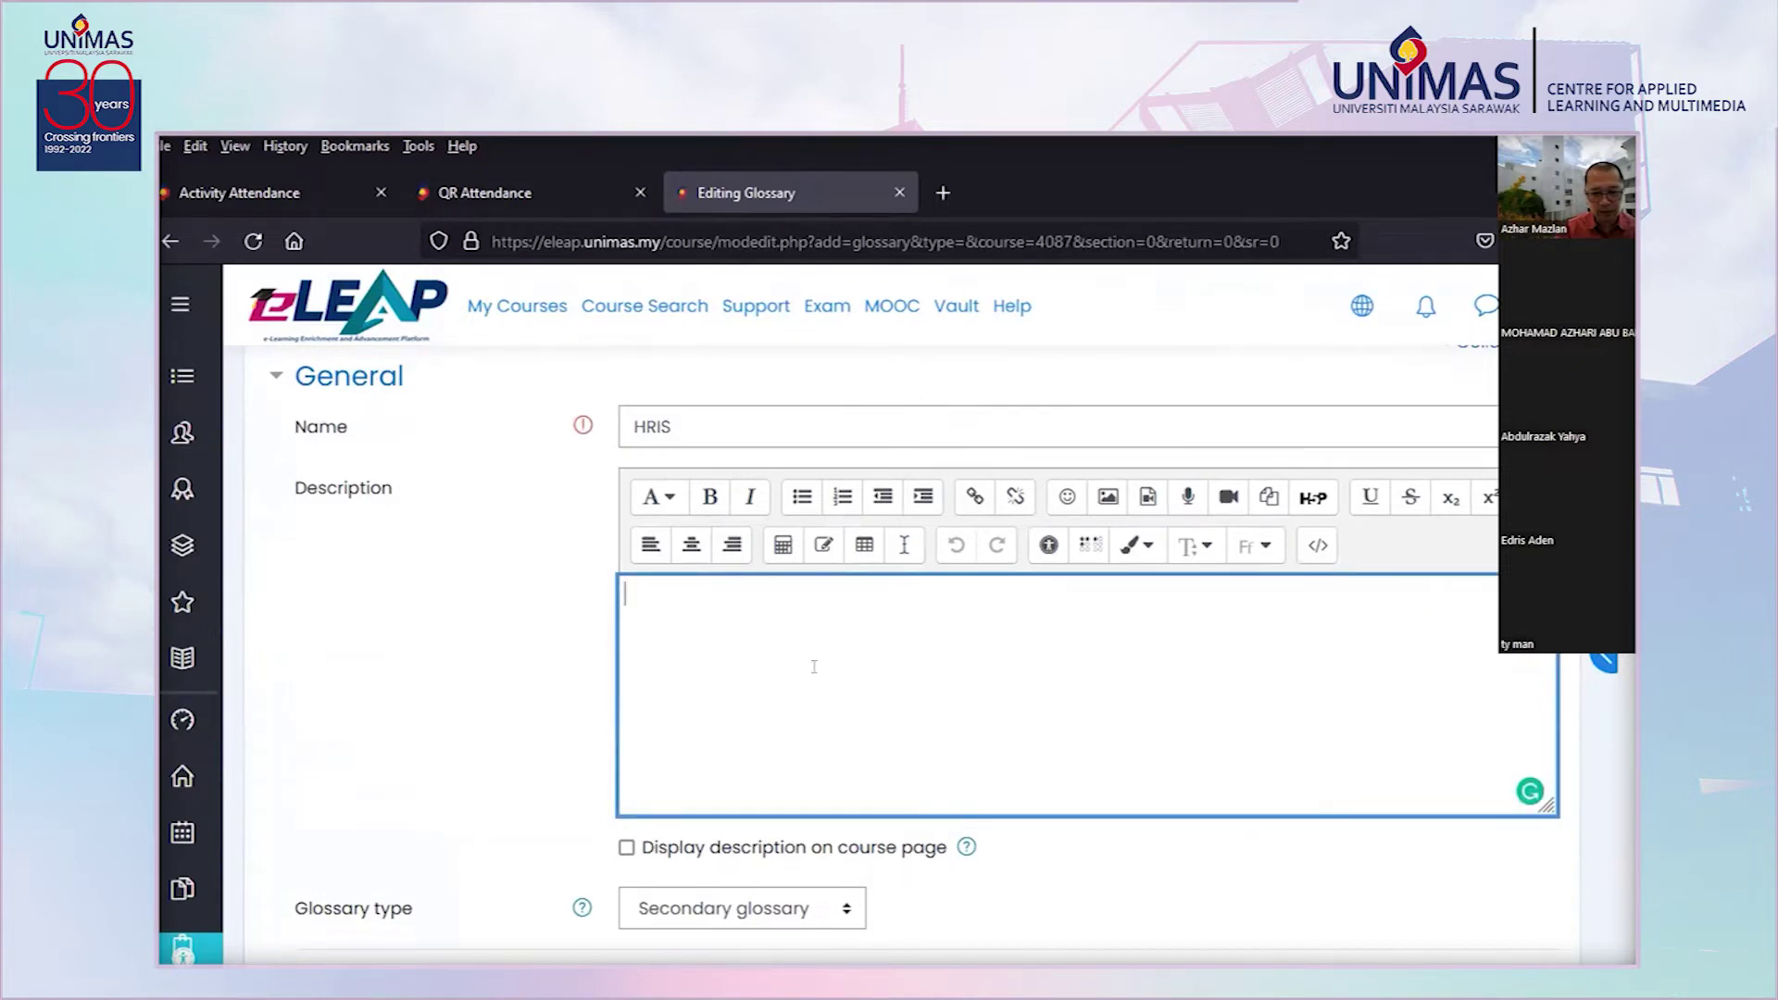
scroll(1384, 695, "up", 3)
scroll(1389, 641, "down", 7)
scroll(1389, 641, "down", 15)
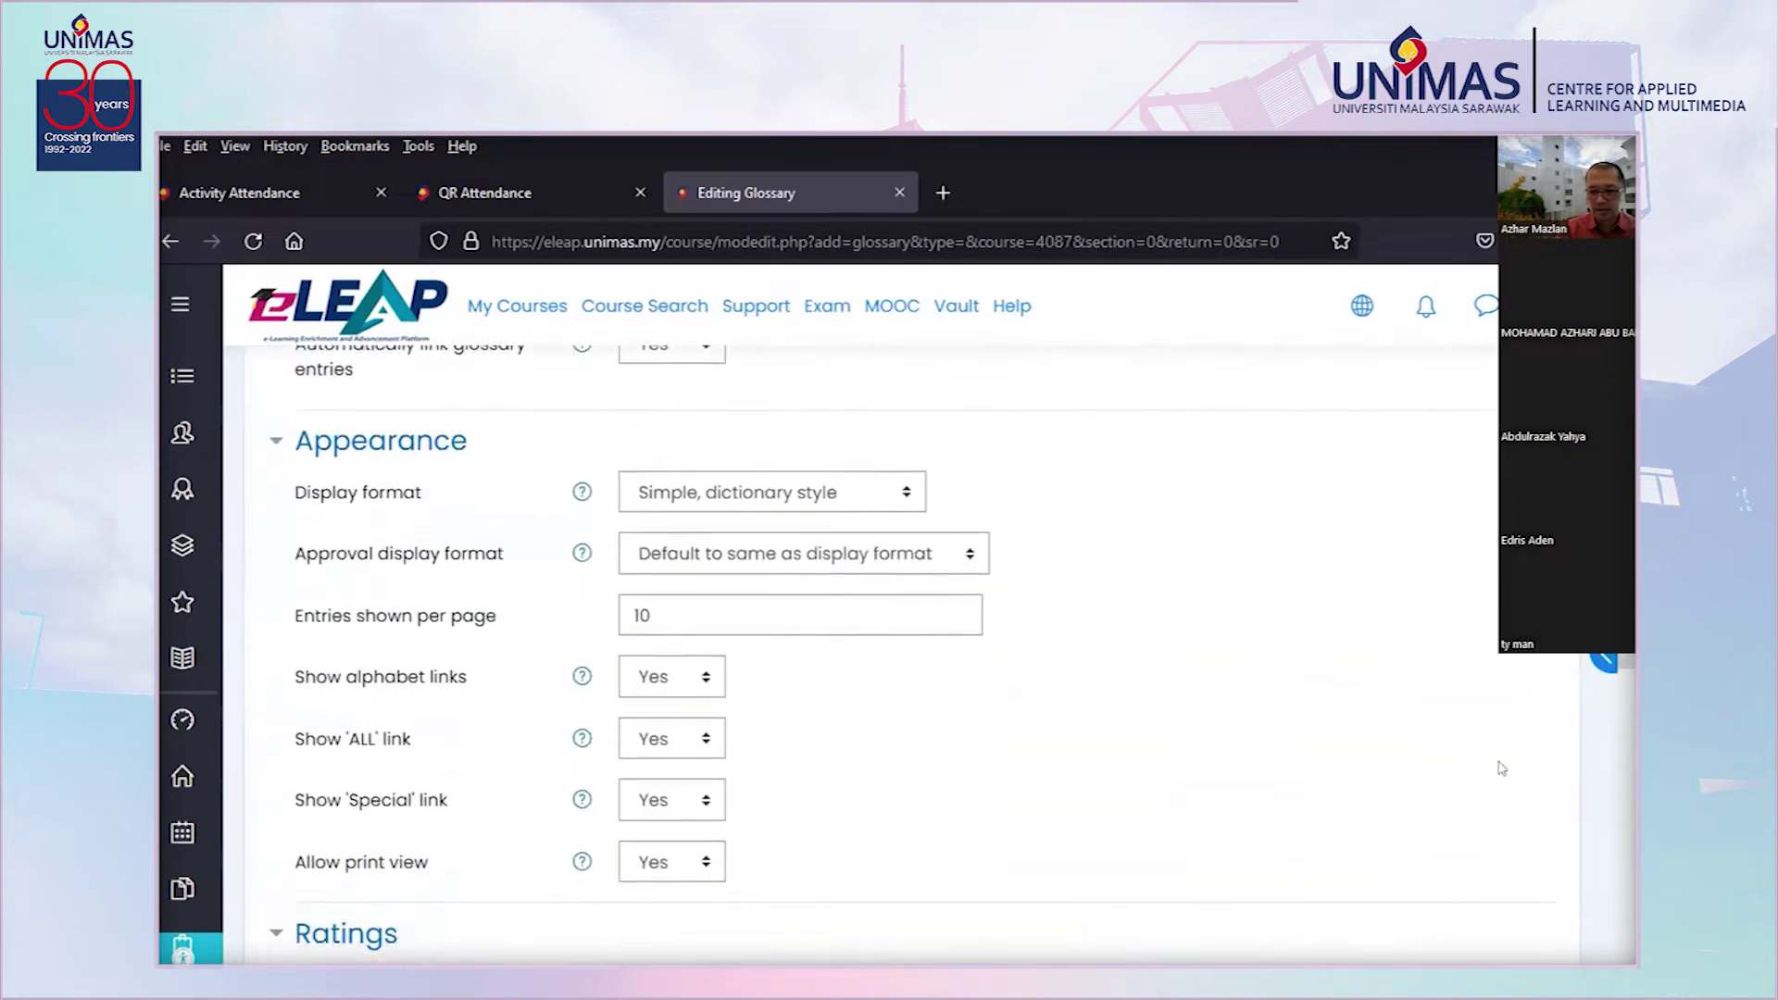
left_click(1118, 688)
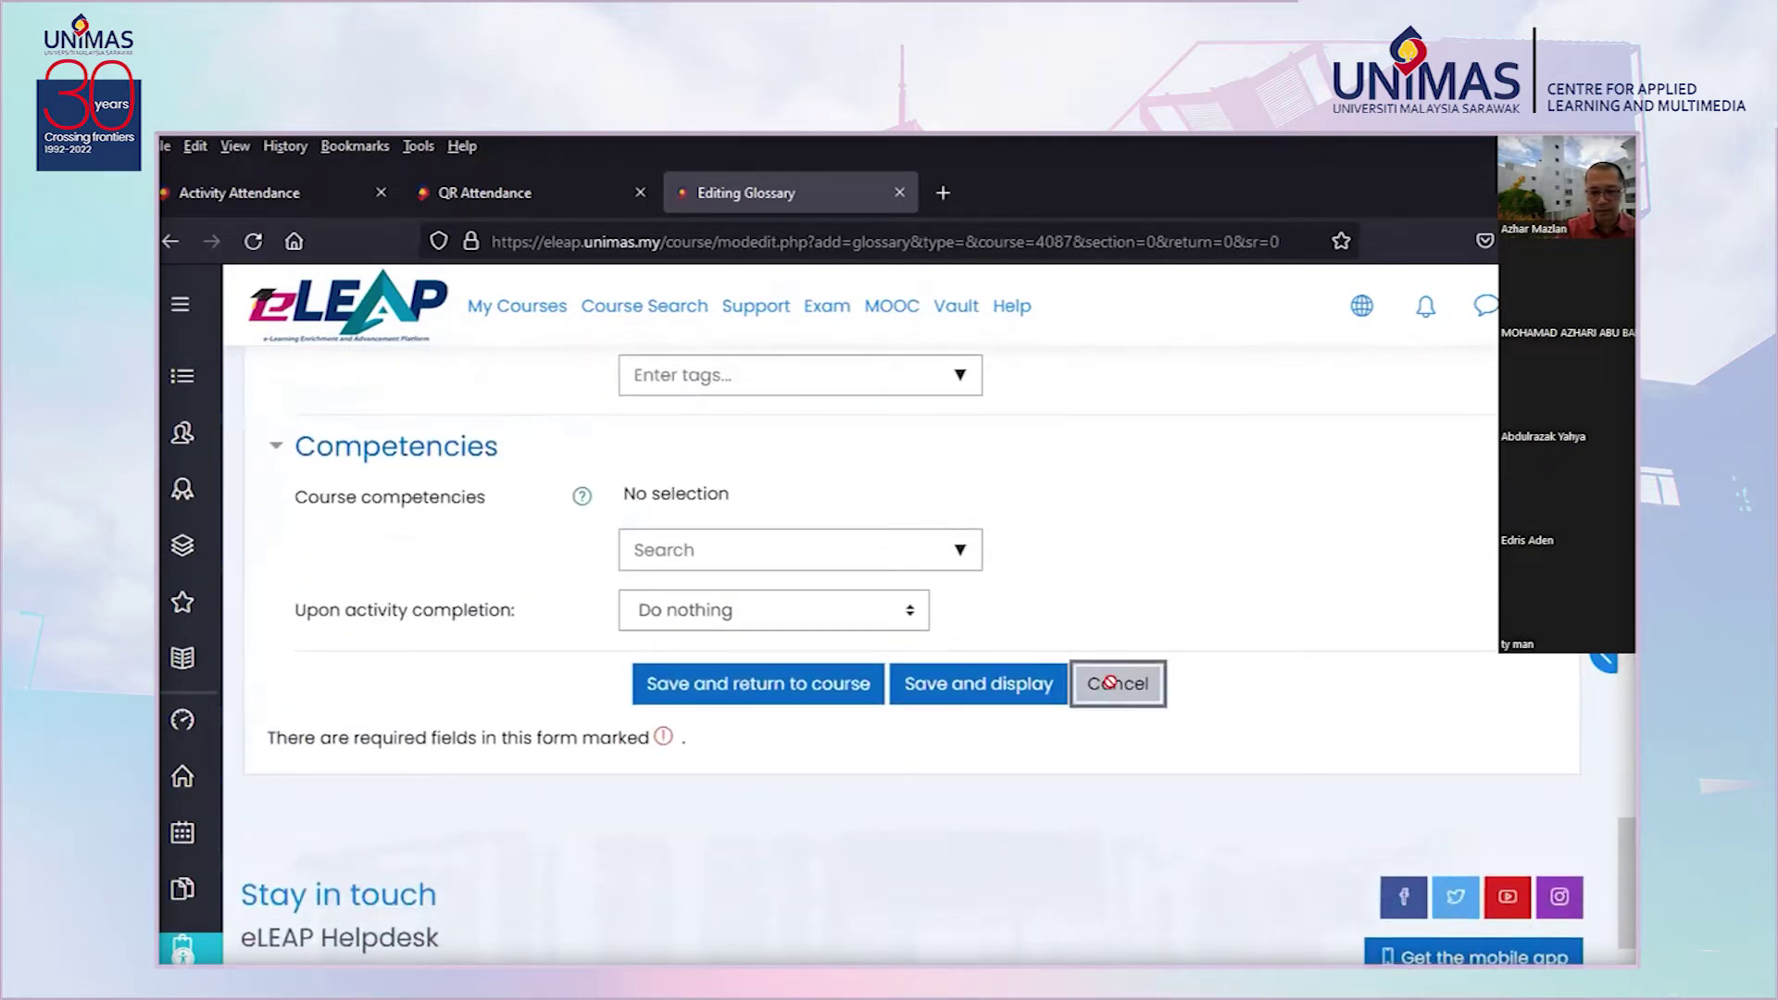
Open the settings of the existing HRIS Glossary and review its name, description and entry options
scroll(1306, 750, "down", 4)
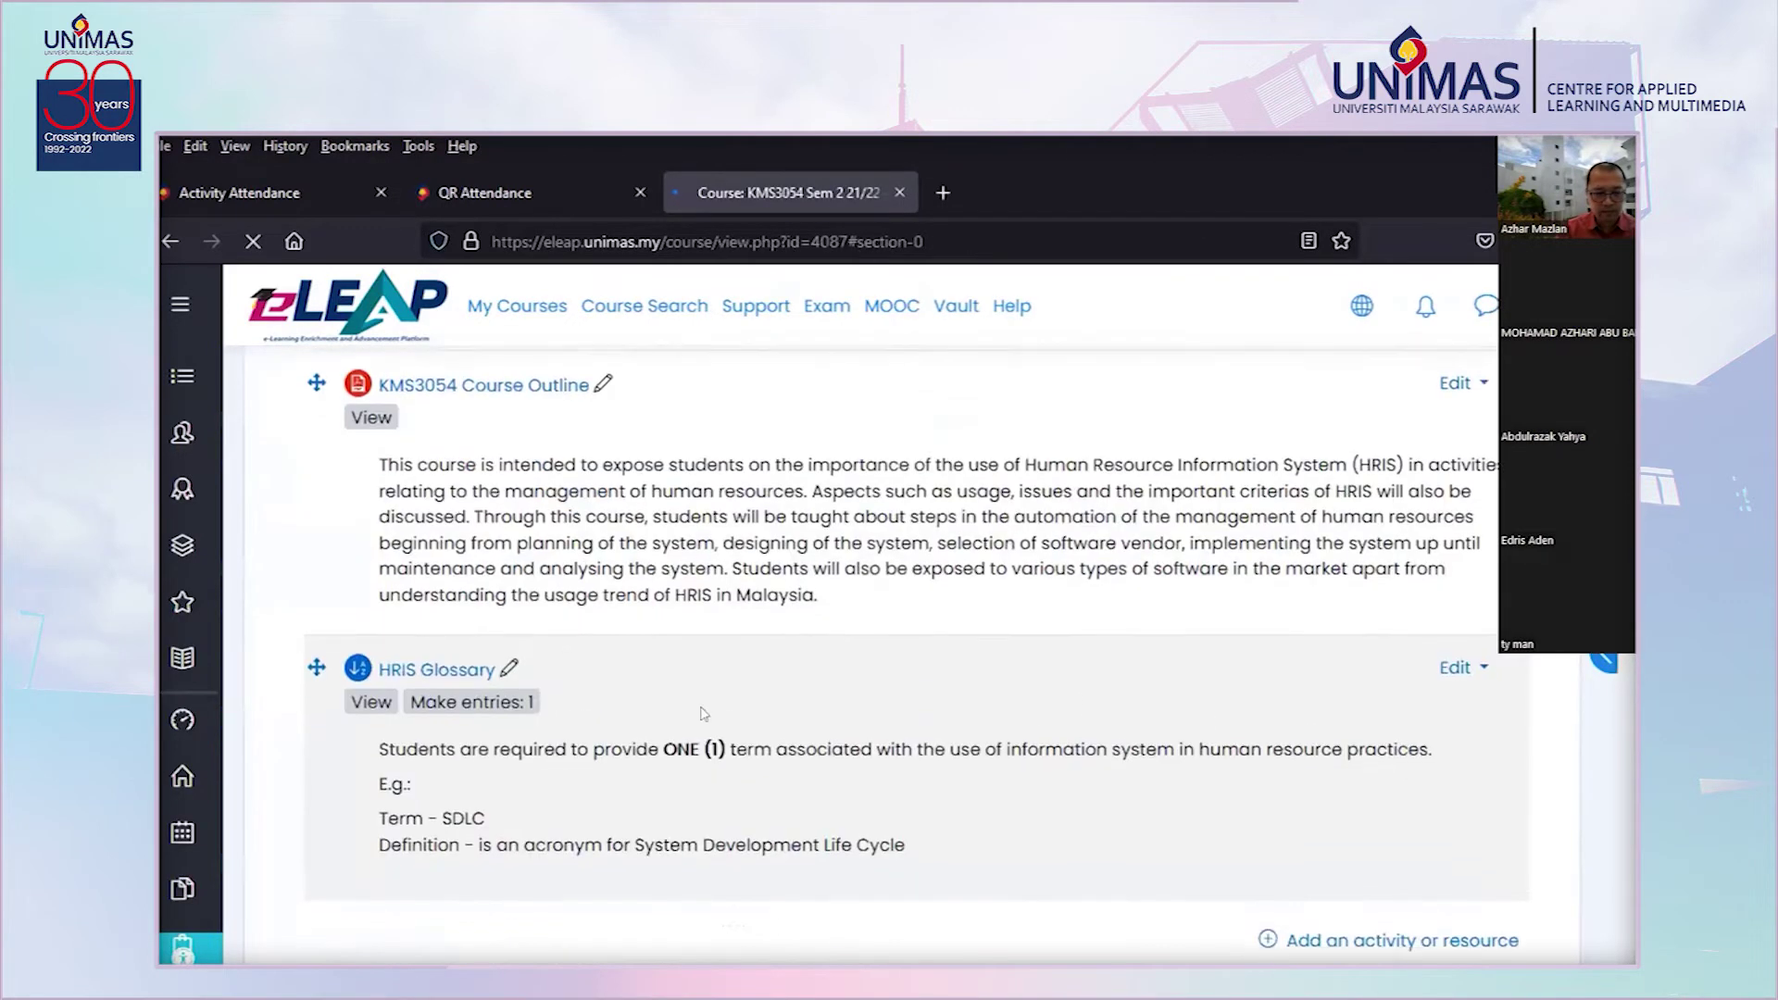
left_click(1440, 667)
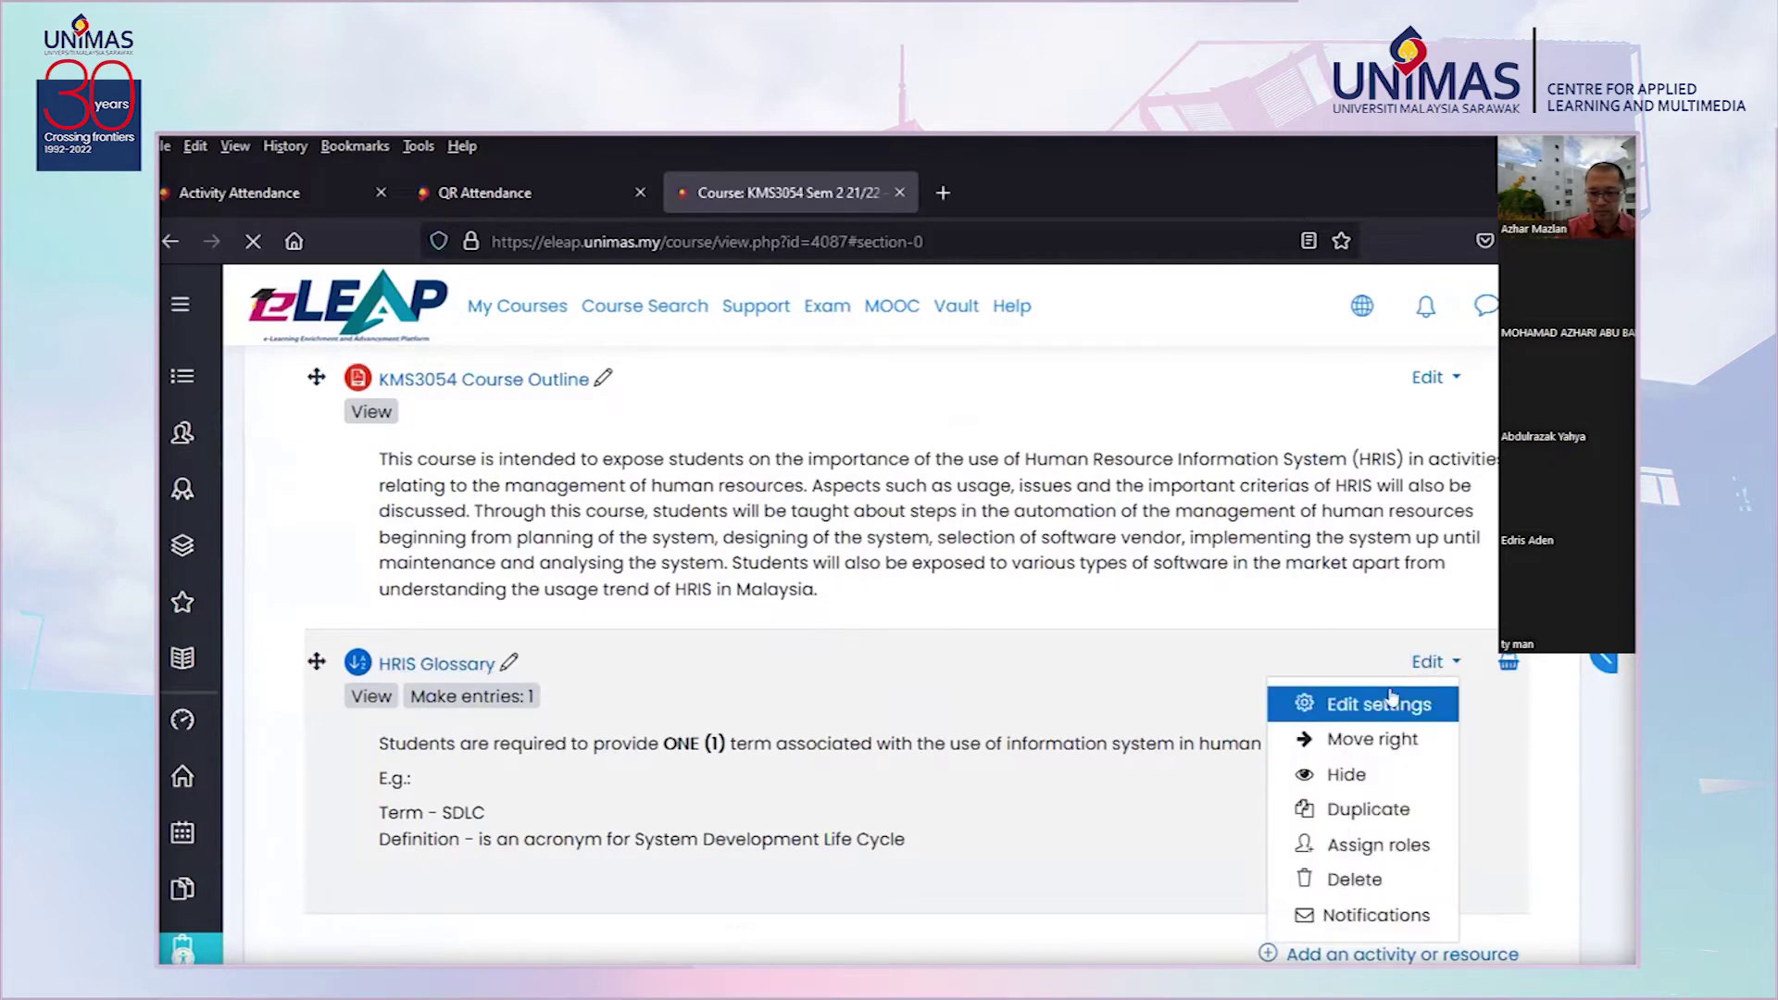
left_click(1380, 700)
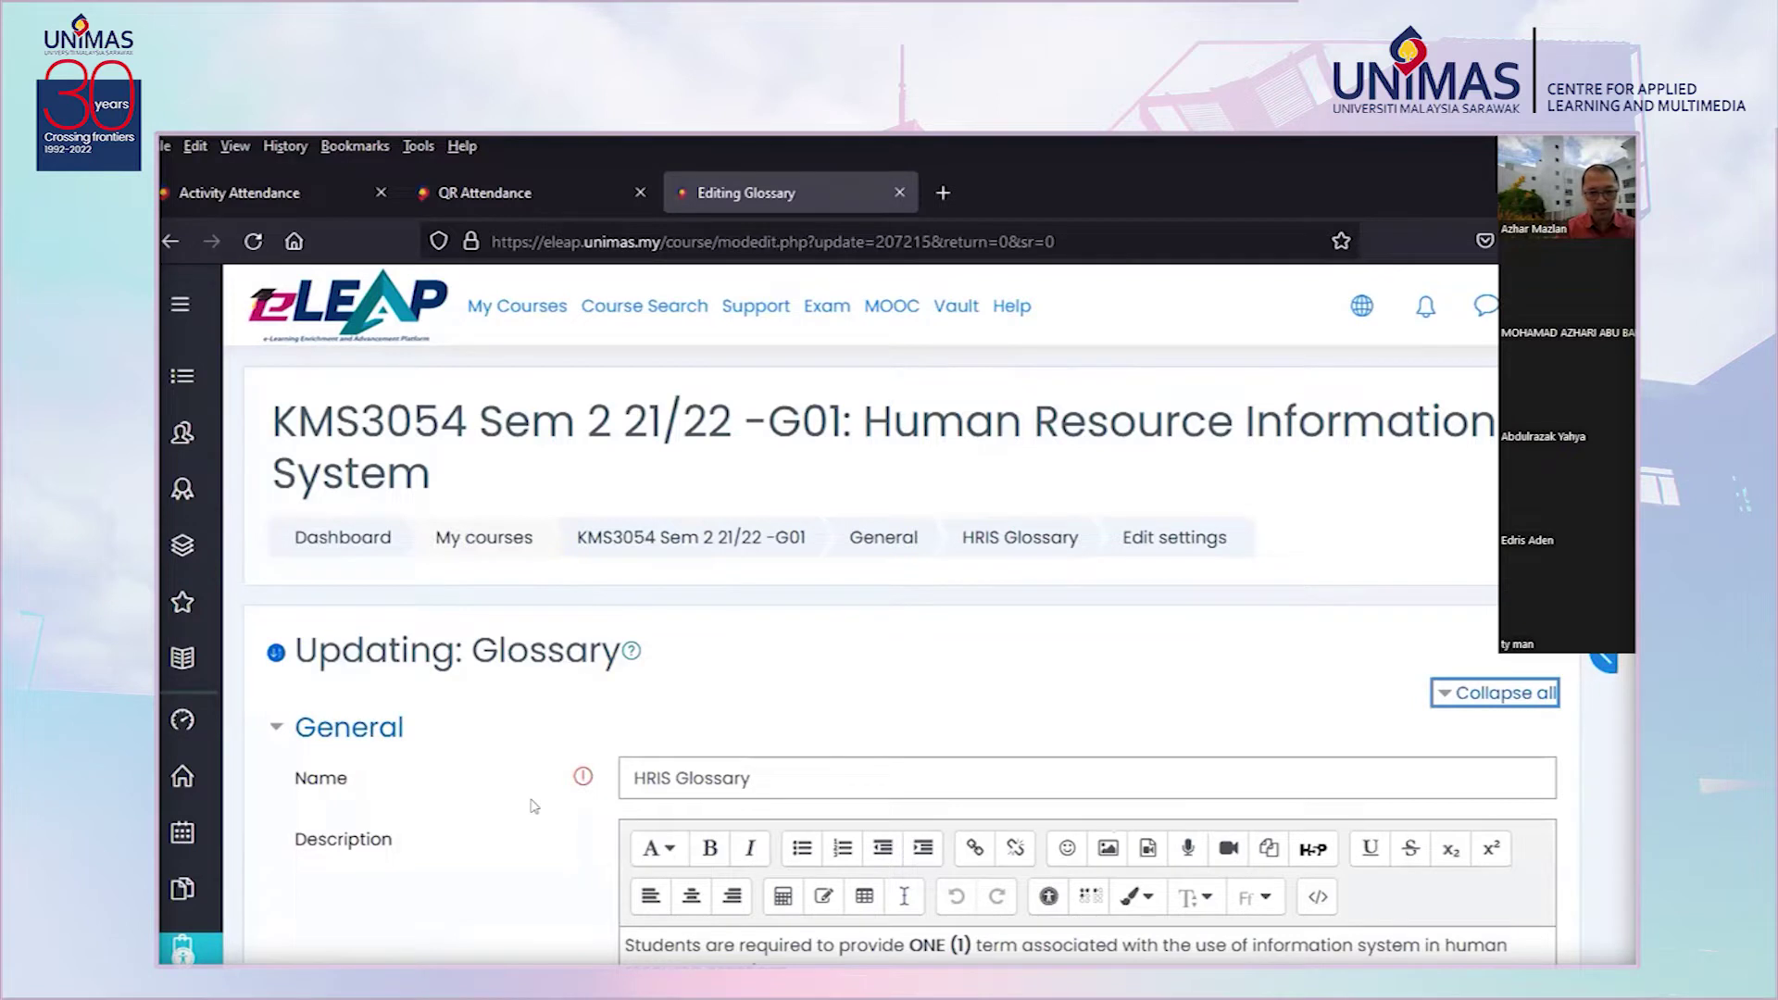
scroll(528, 801, "down", 4)
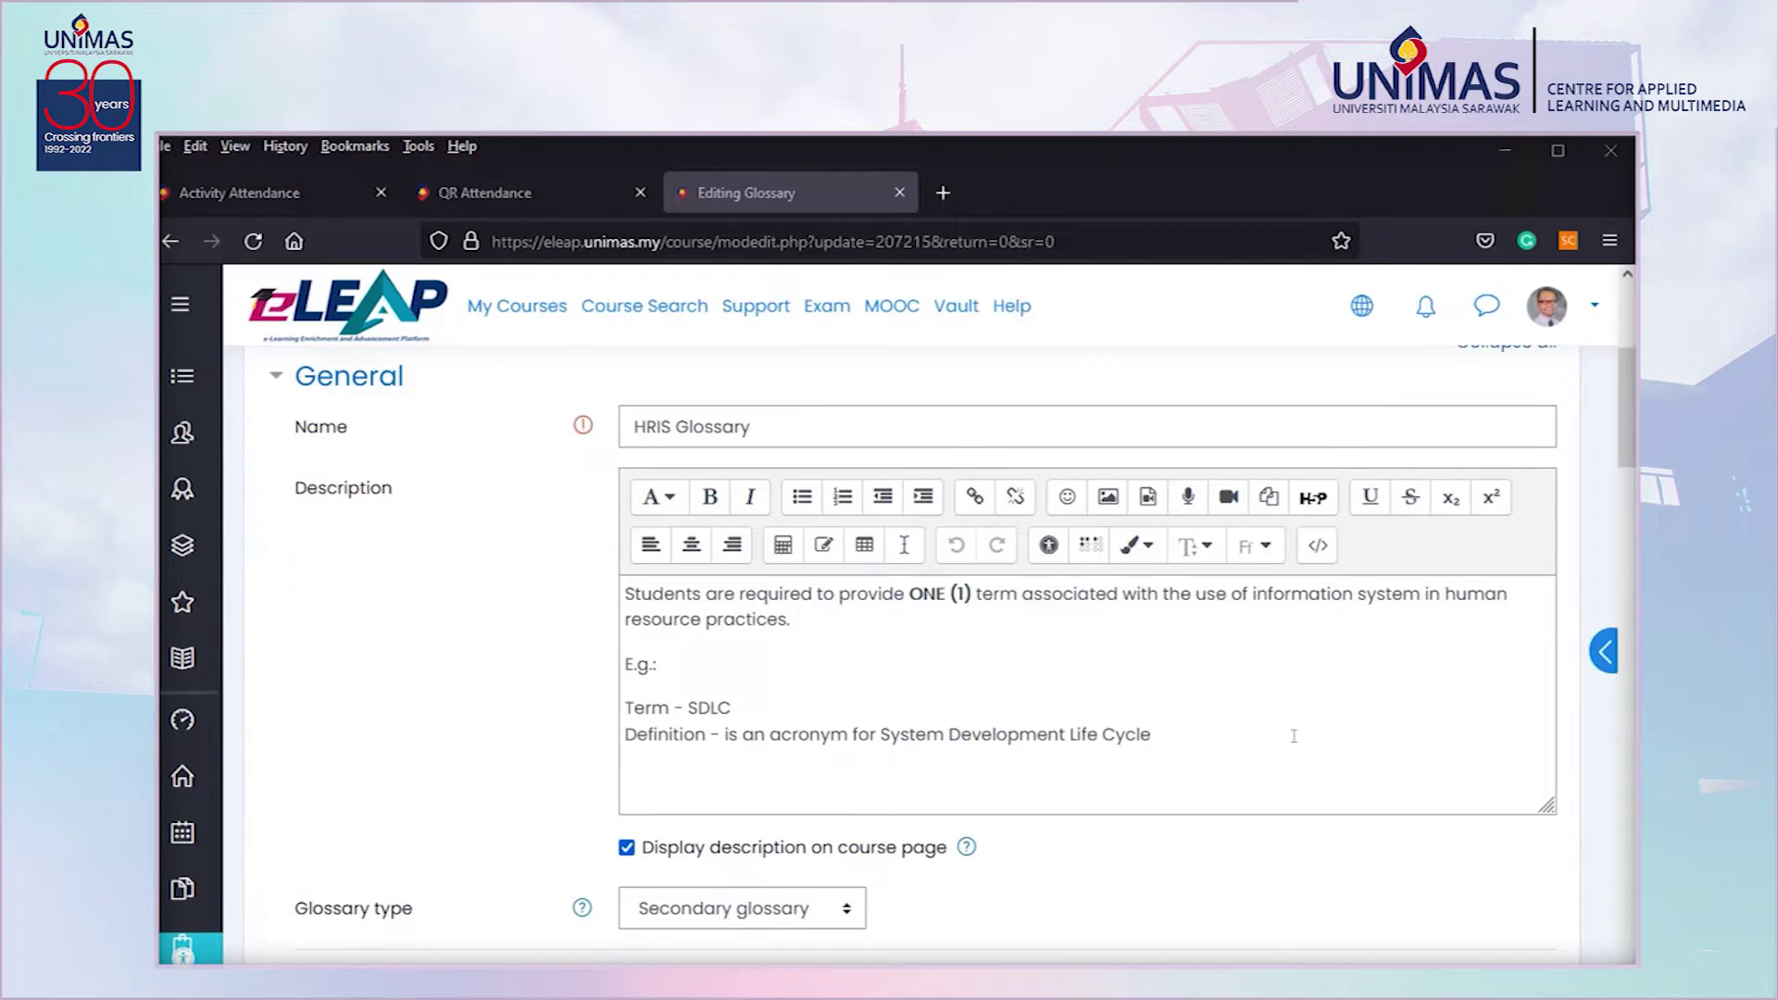
scroll(1292, 713, "down", 1)
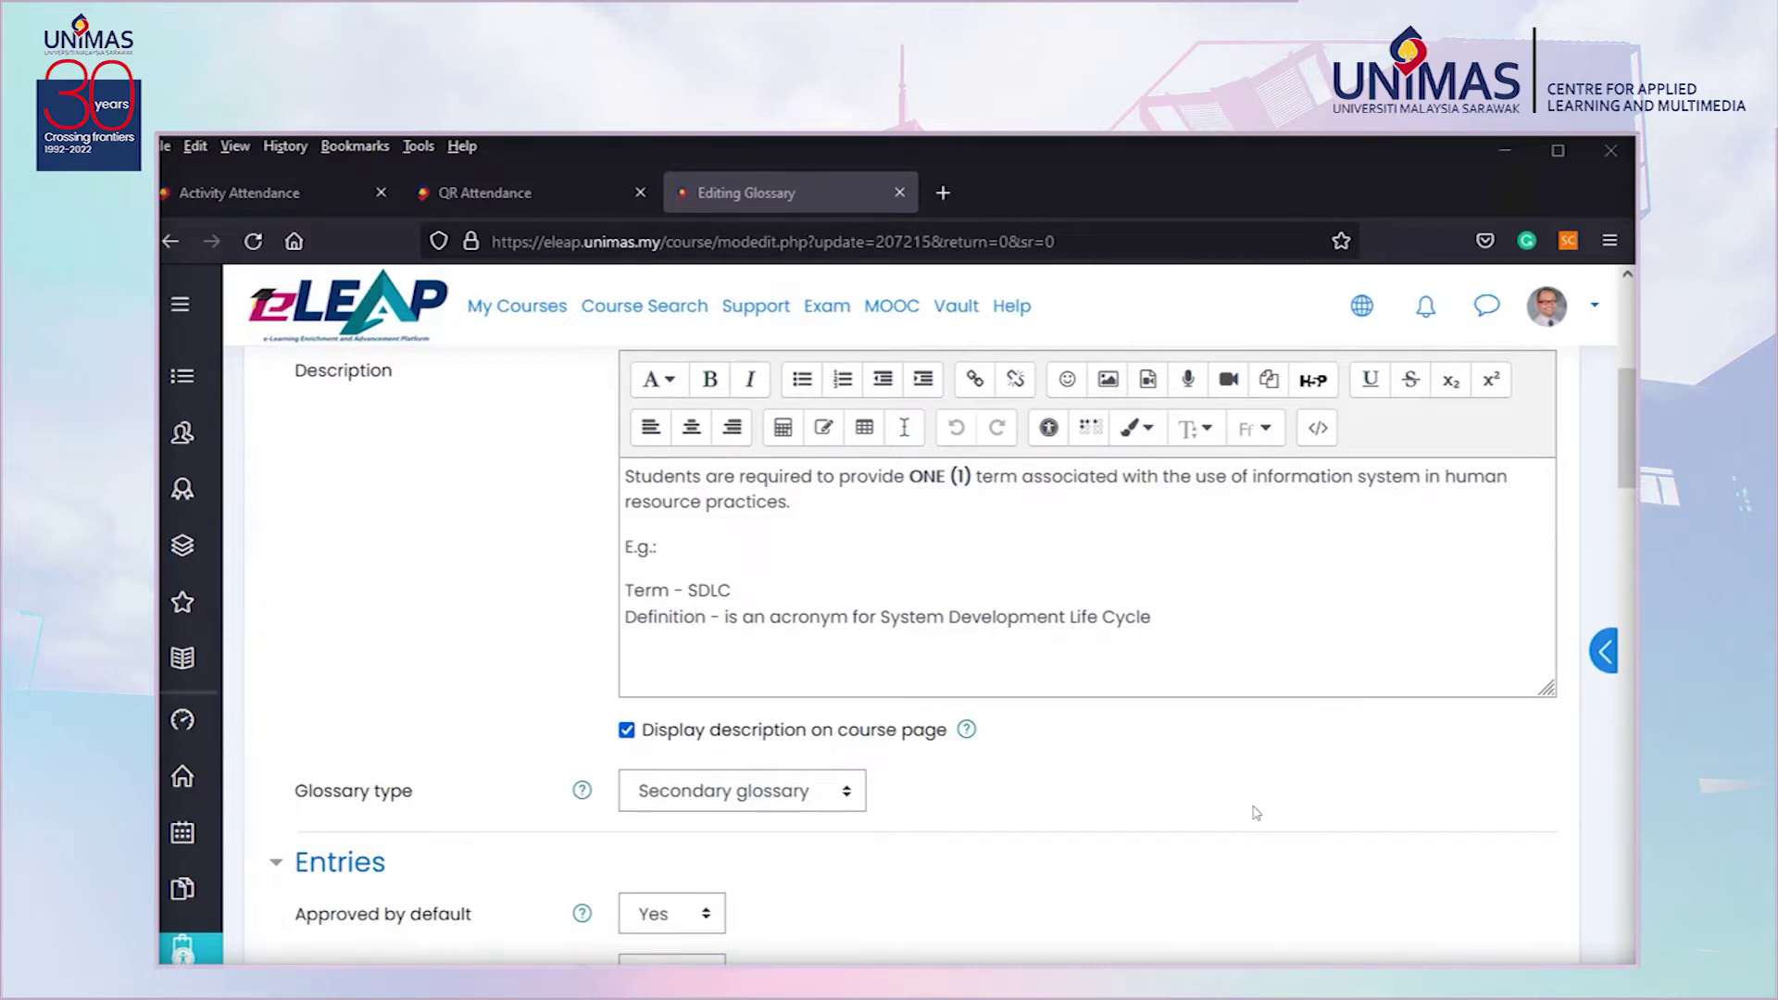
scroll(1256, 813, "down", 3)
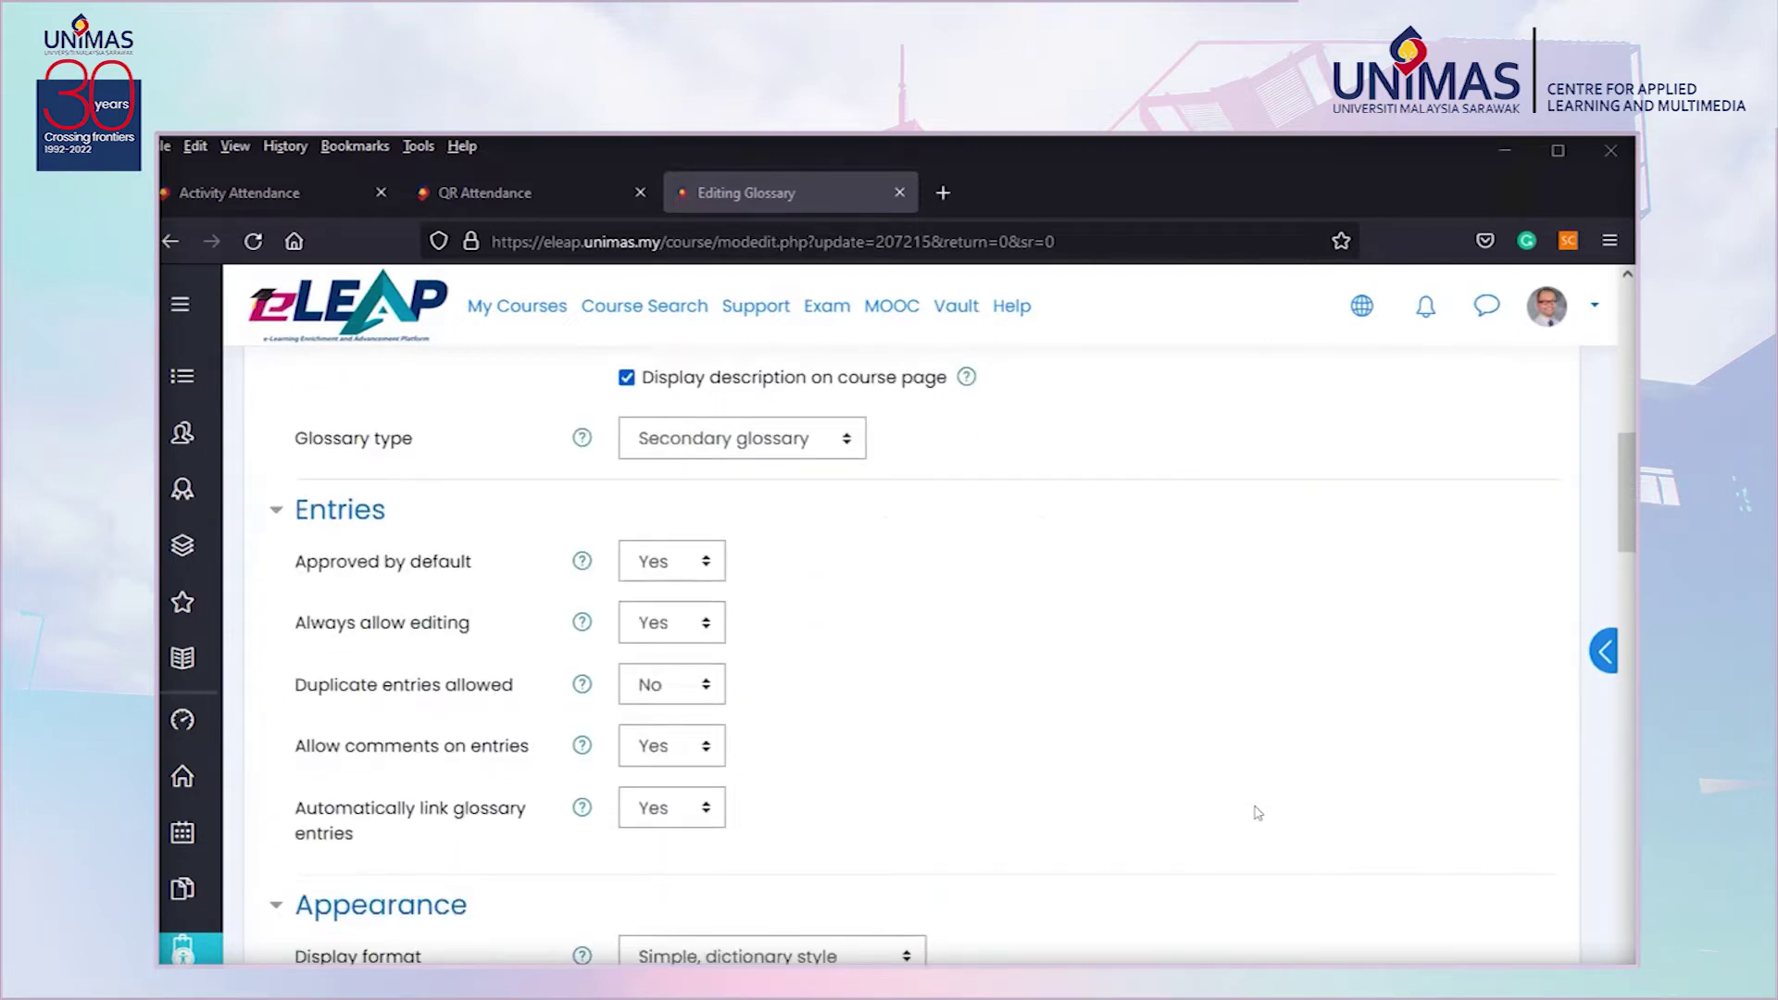
Examine the available Glossary type choices of the HRIS Glossary and close the list without changing the selection
left_click(801, 443)
left_click(1069, 593)
left_click(815, 424)
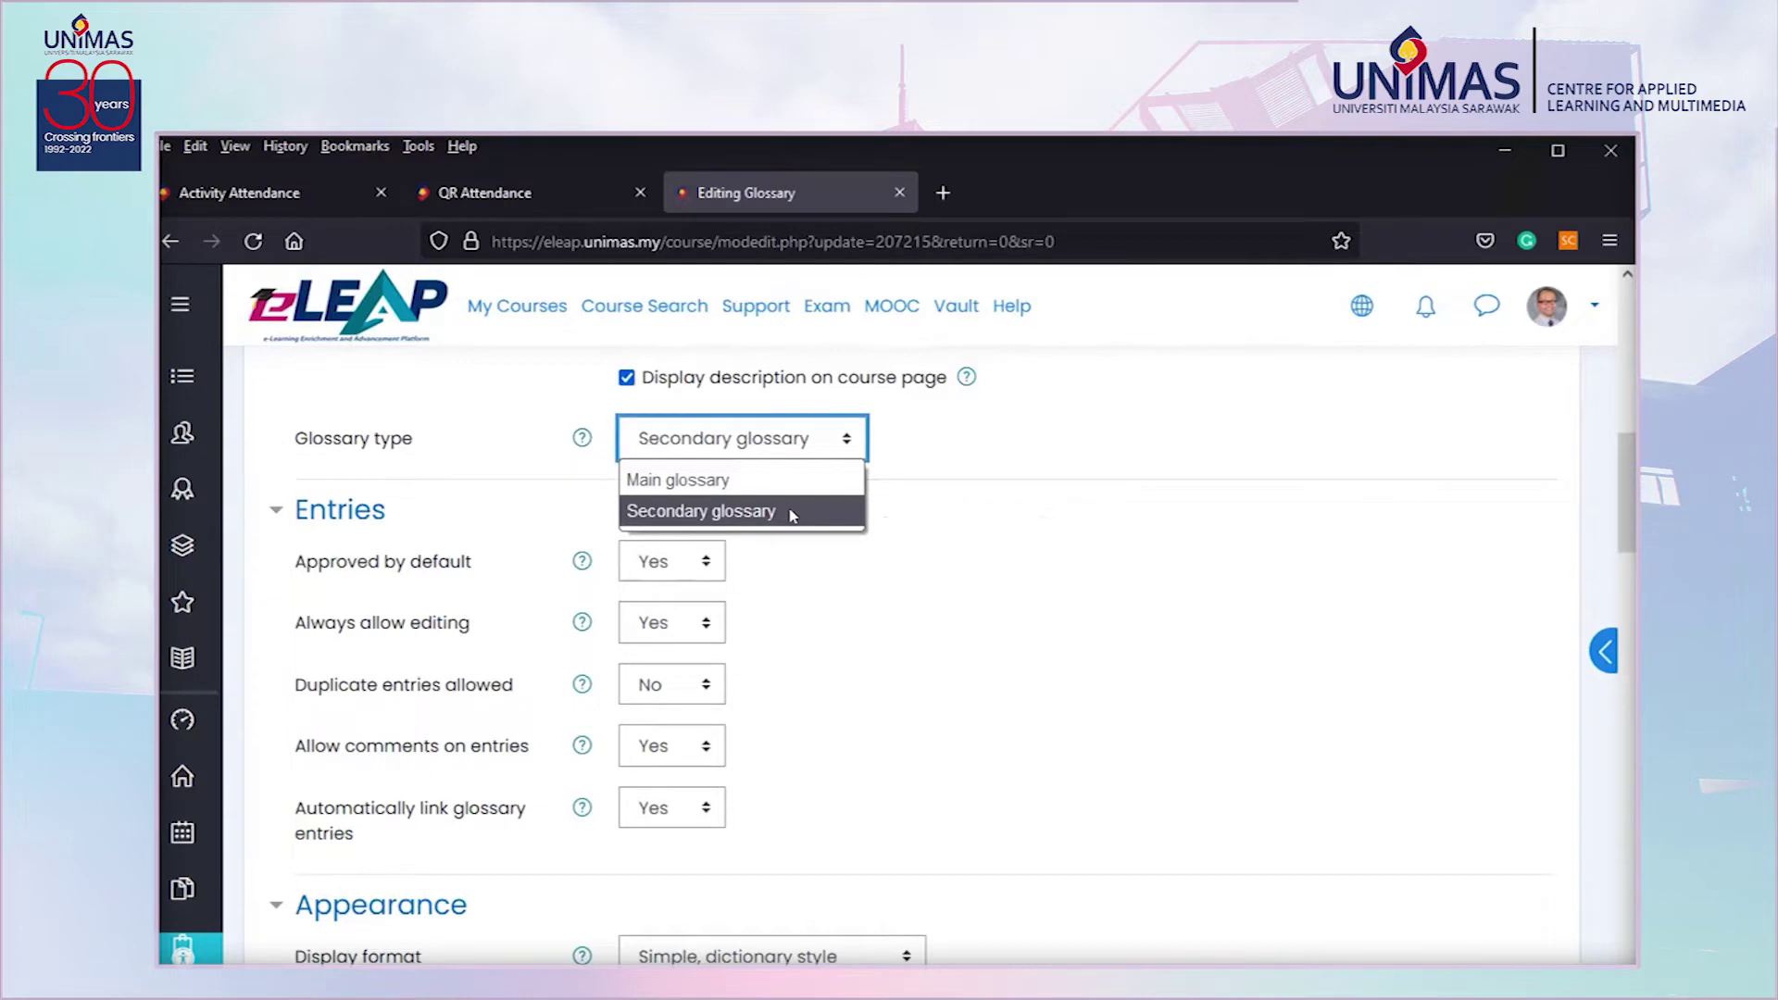
left_click(1086, 572)
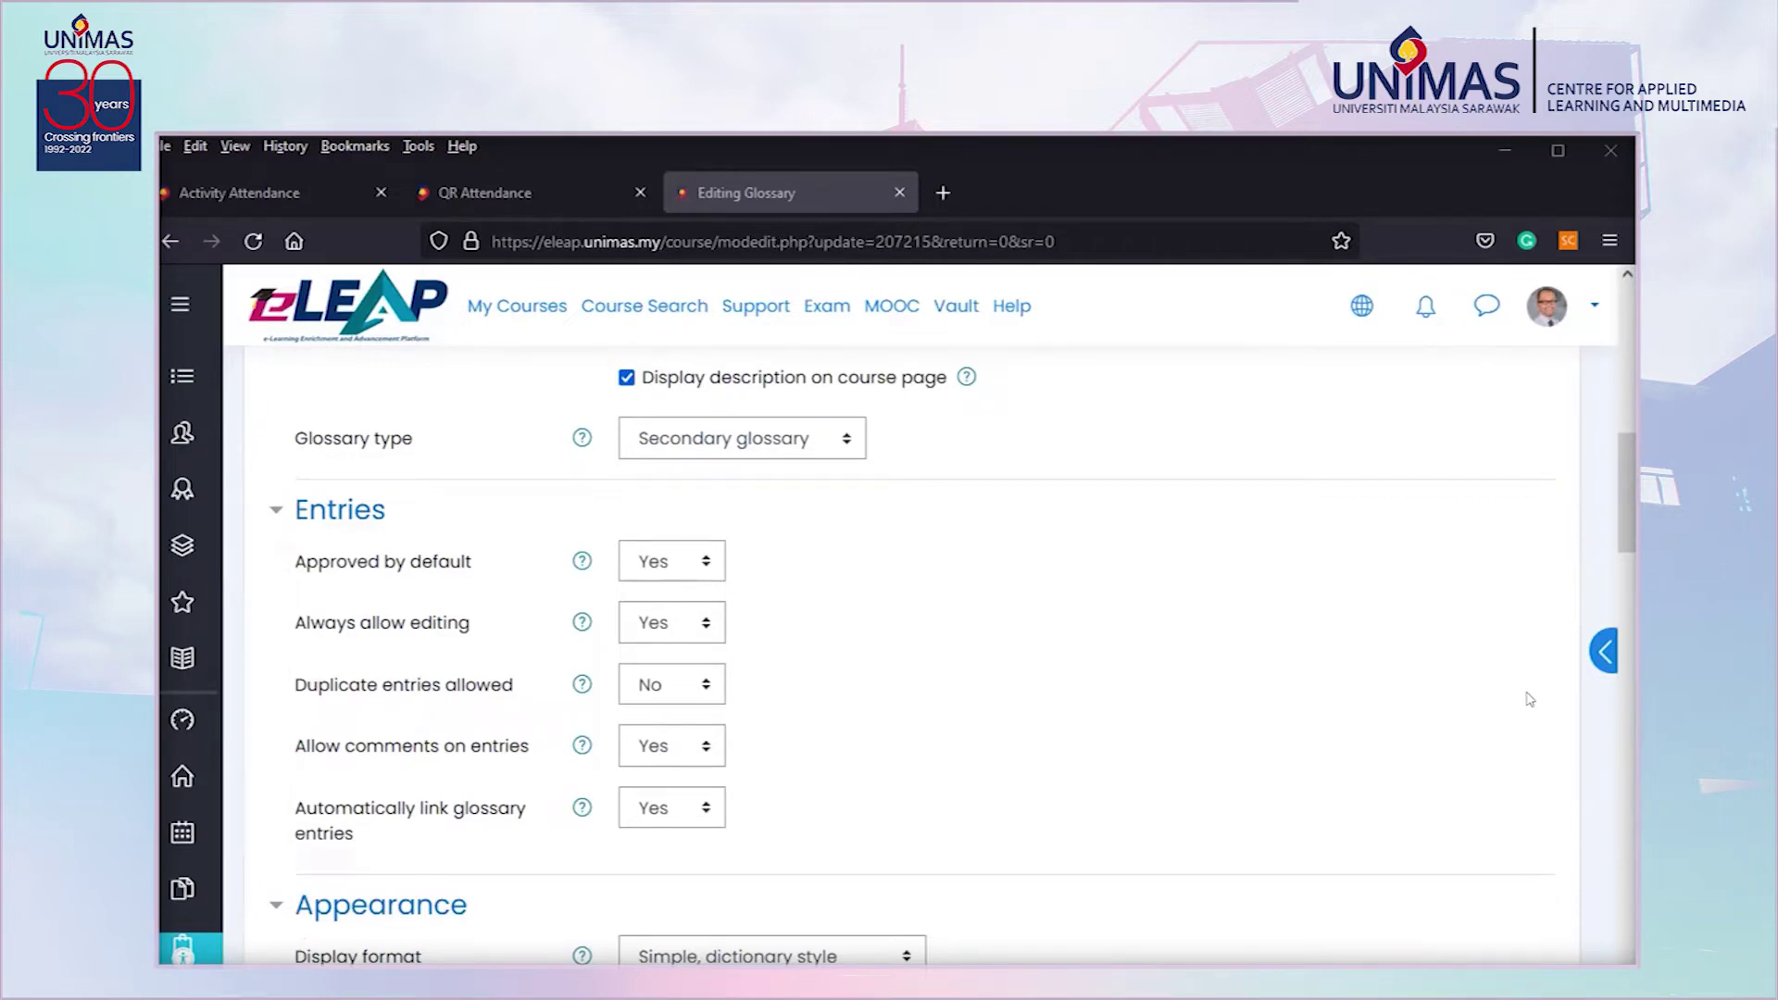
Review the General section's name and description again and recheck the Main glossary and Secondary glossary options
scroll(1307, 719, "up", 3)
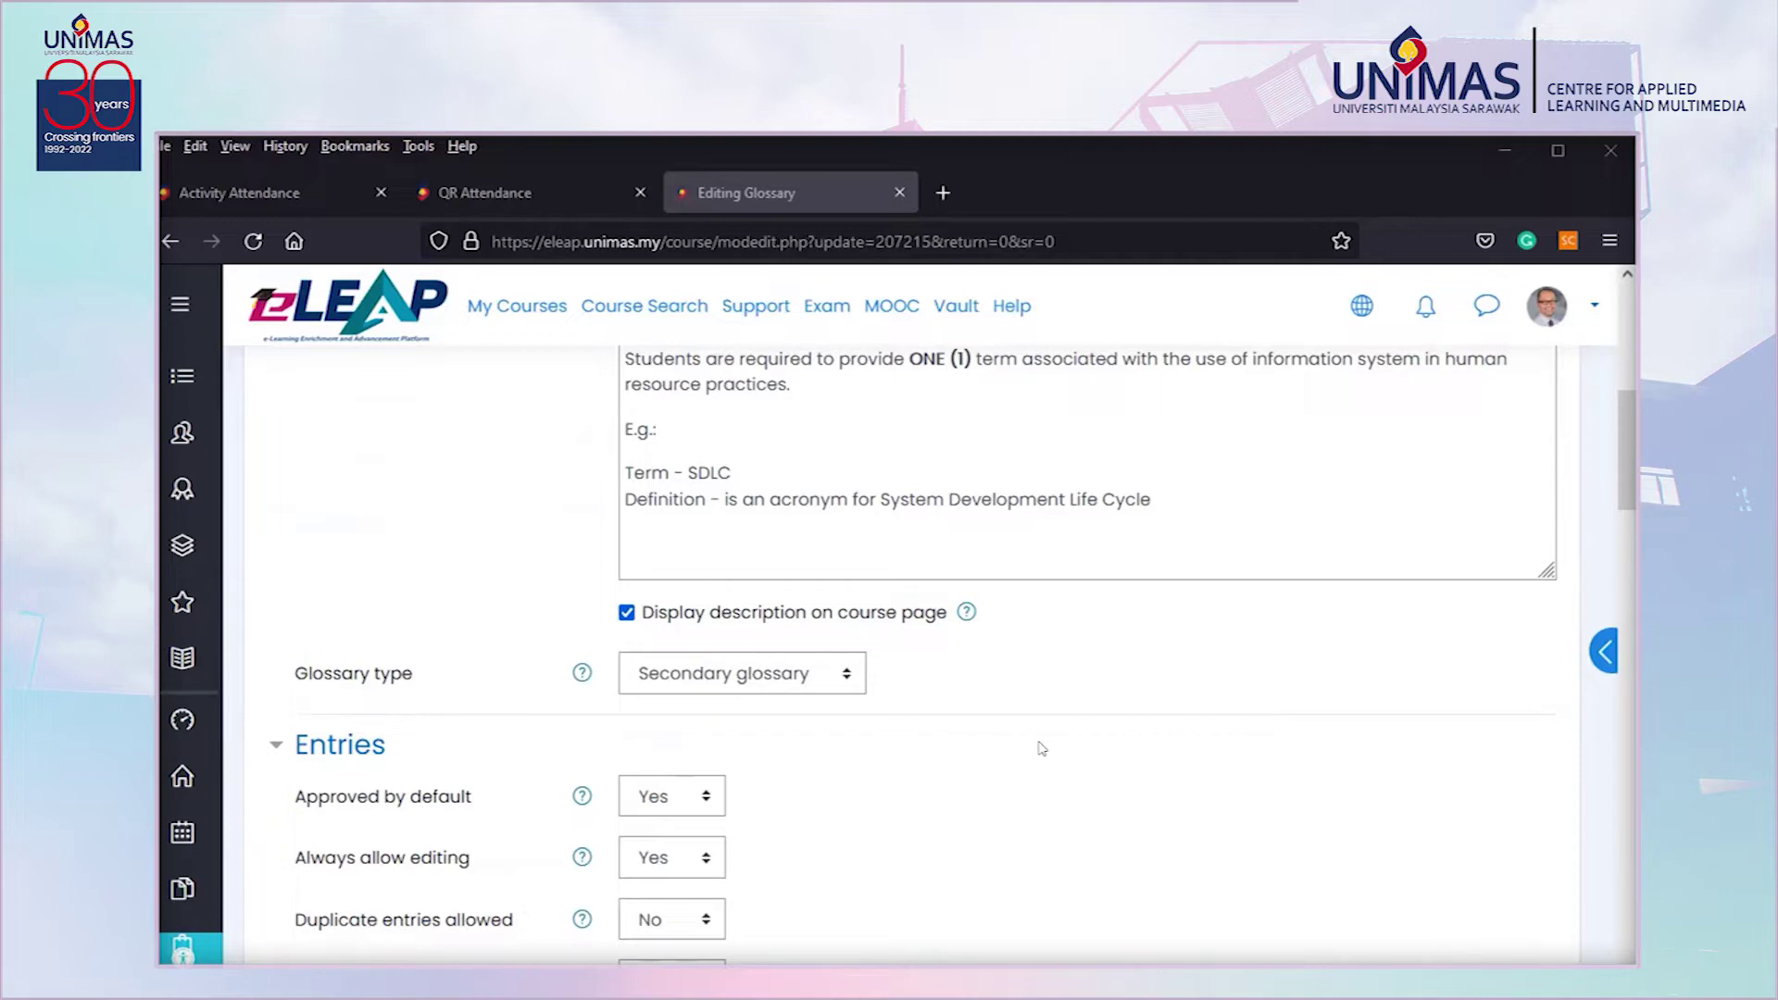
scroll(1052, 752, "up", 7)
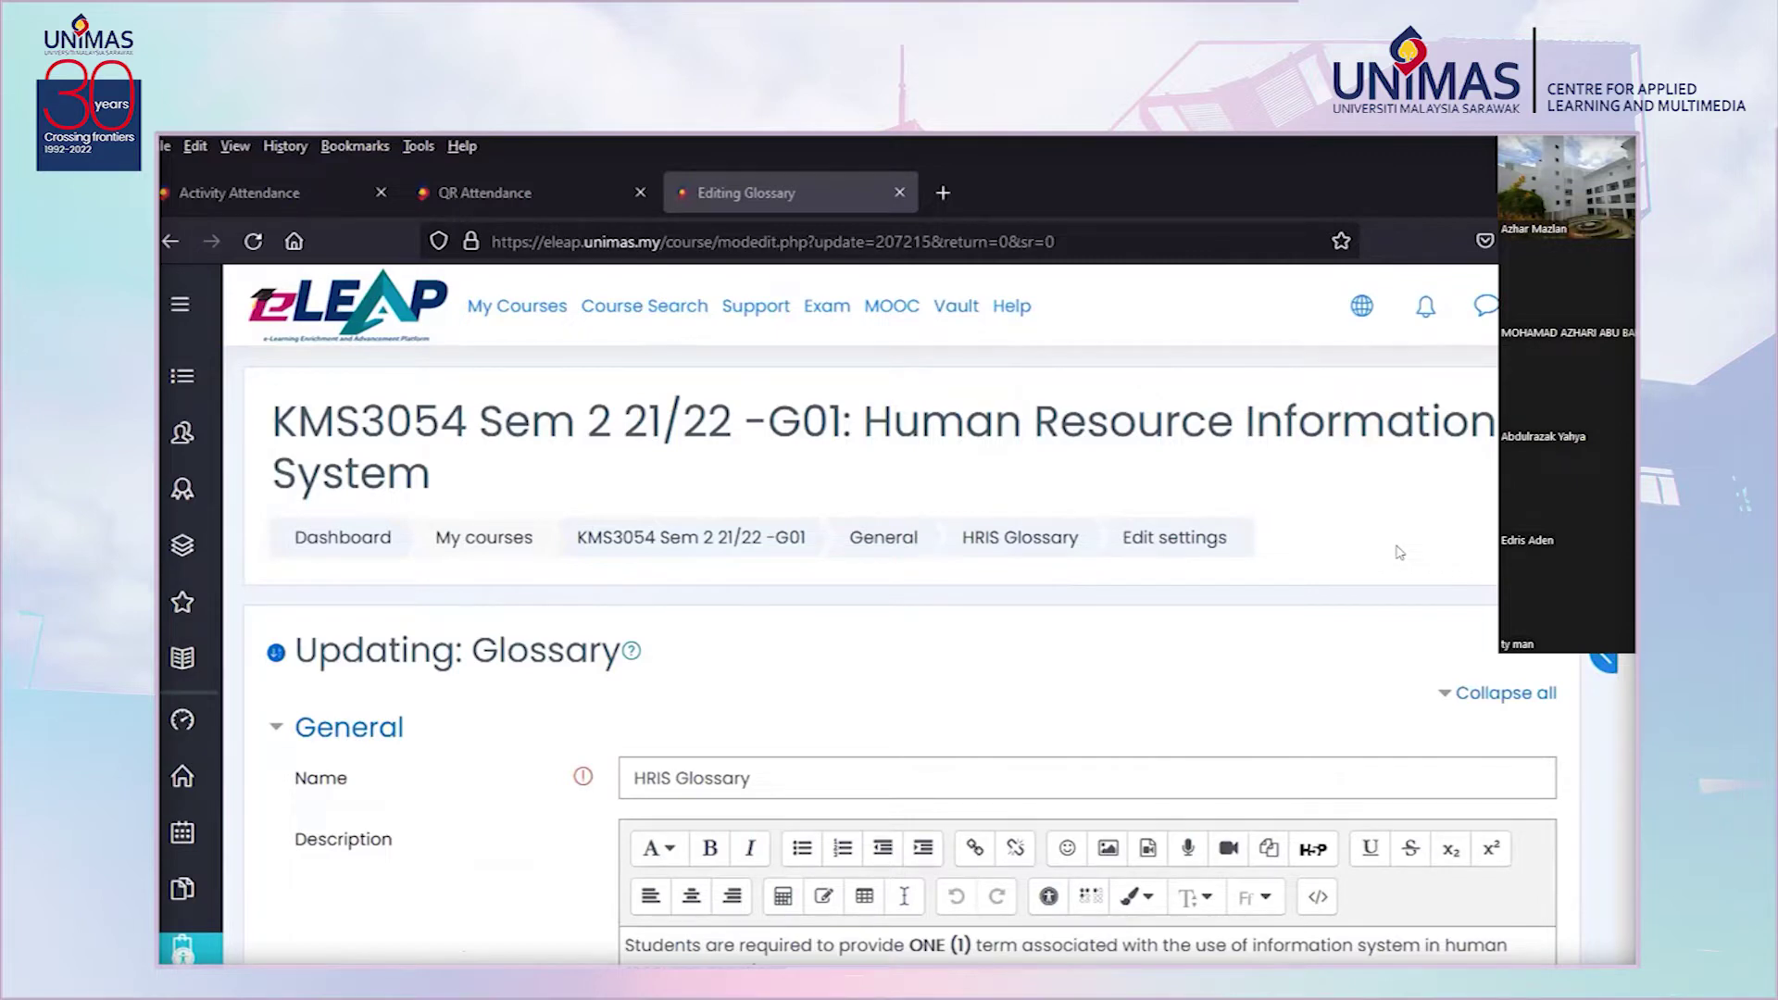
scroll(523, 796, "down", 3)
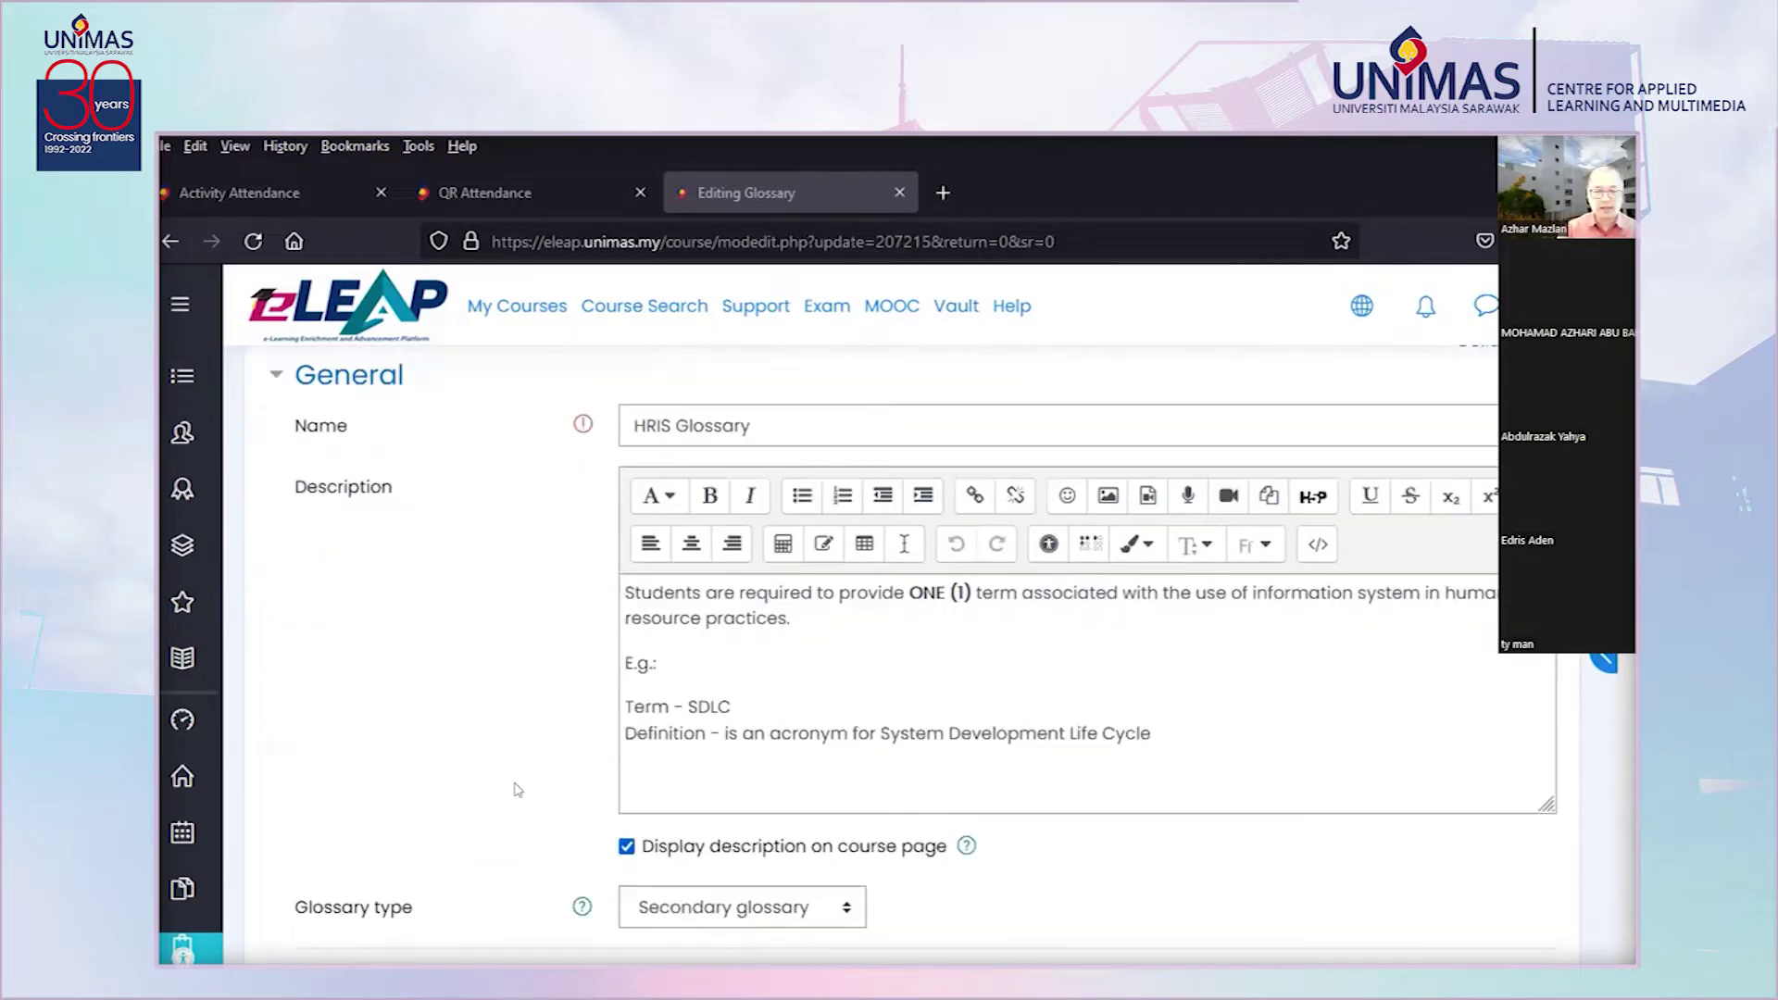
scroll(1036, 906, "down", 1)
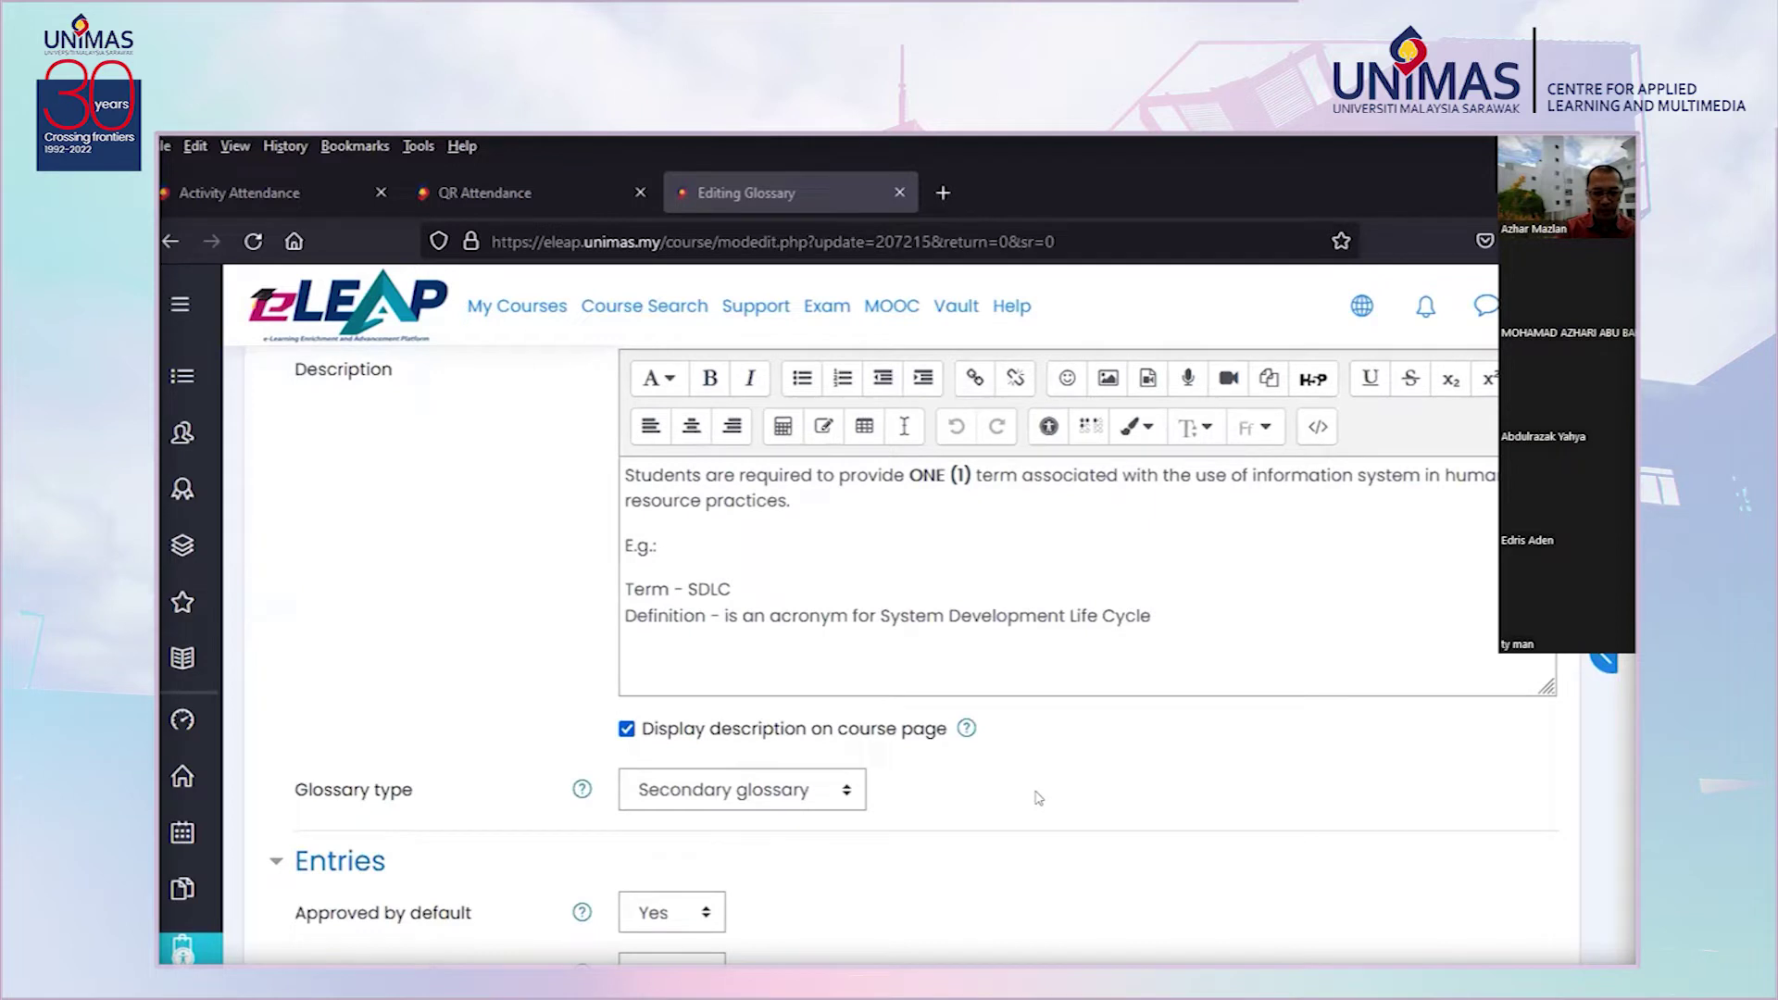
scroll(1012, 795, "down", 2)
left_click(815, 556)
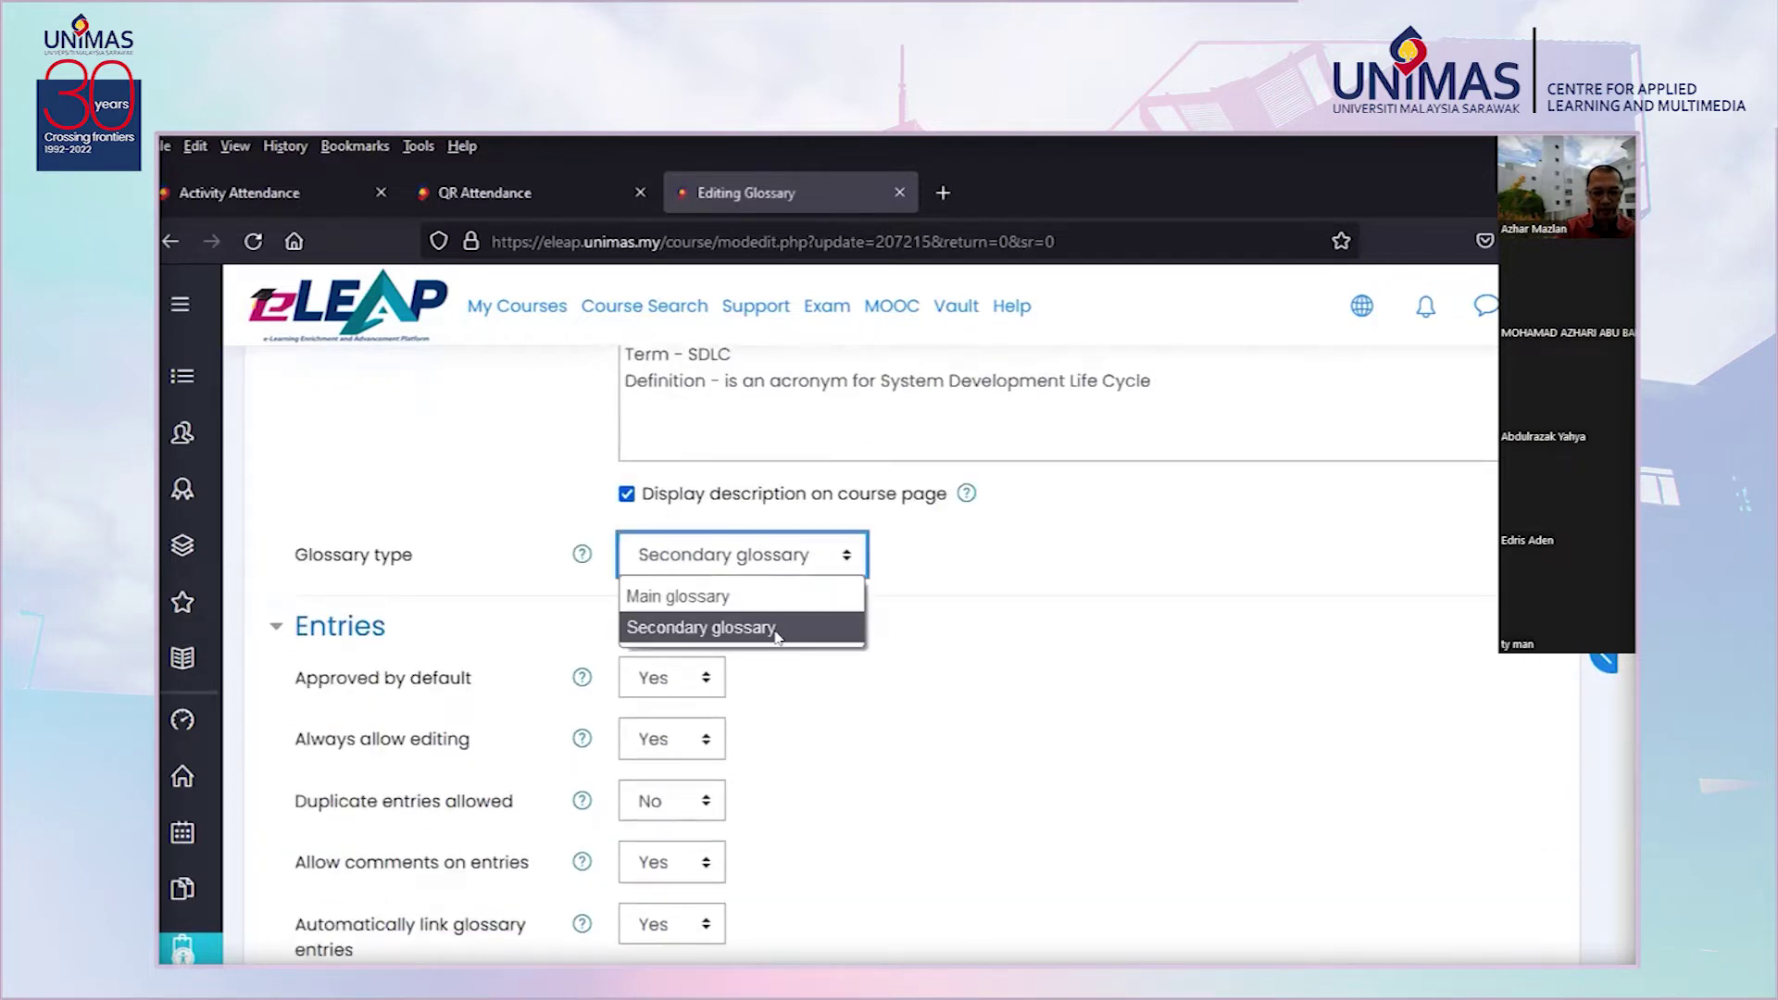
left_click(1196, 759)
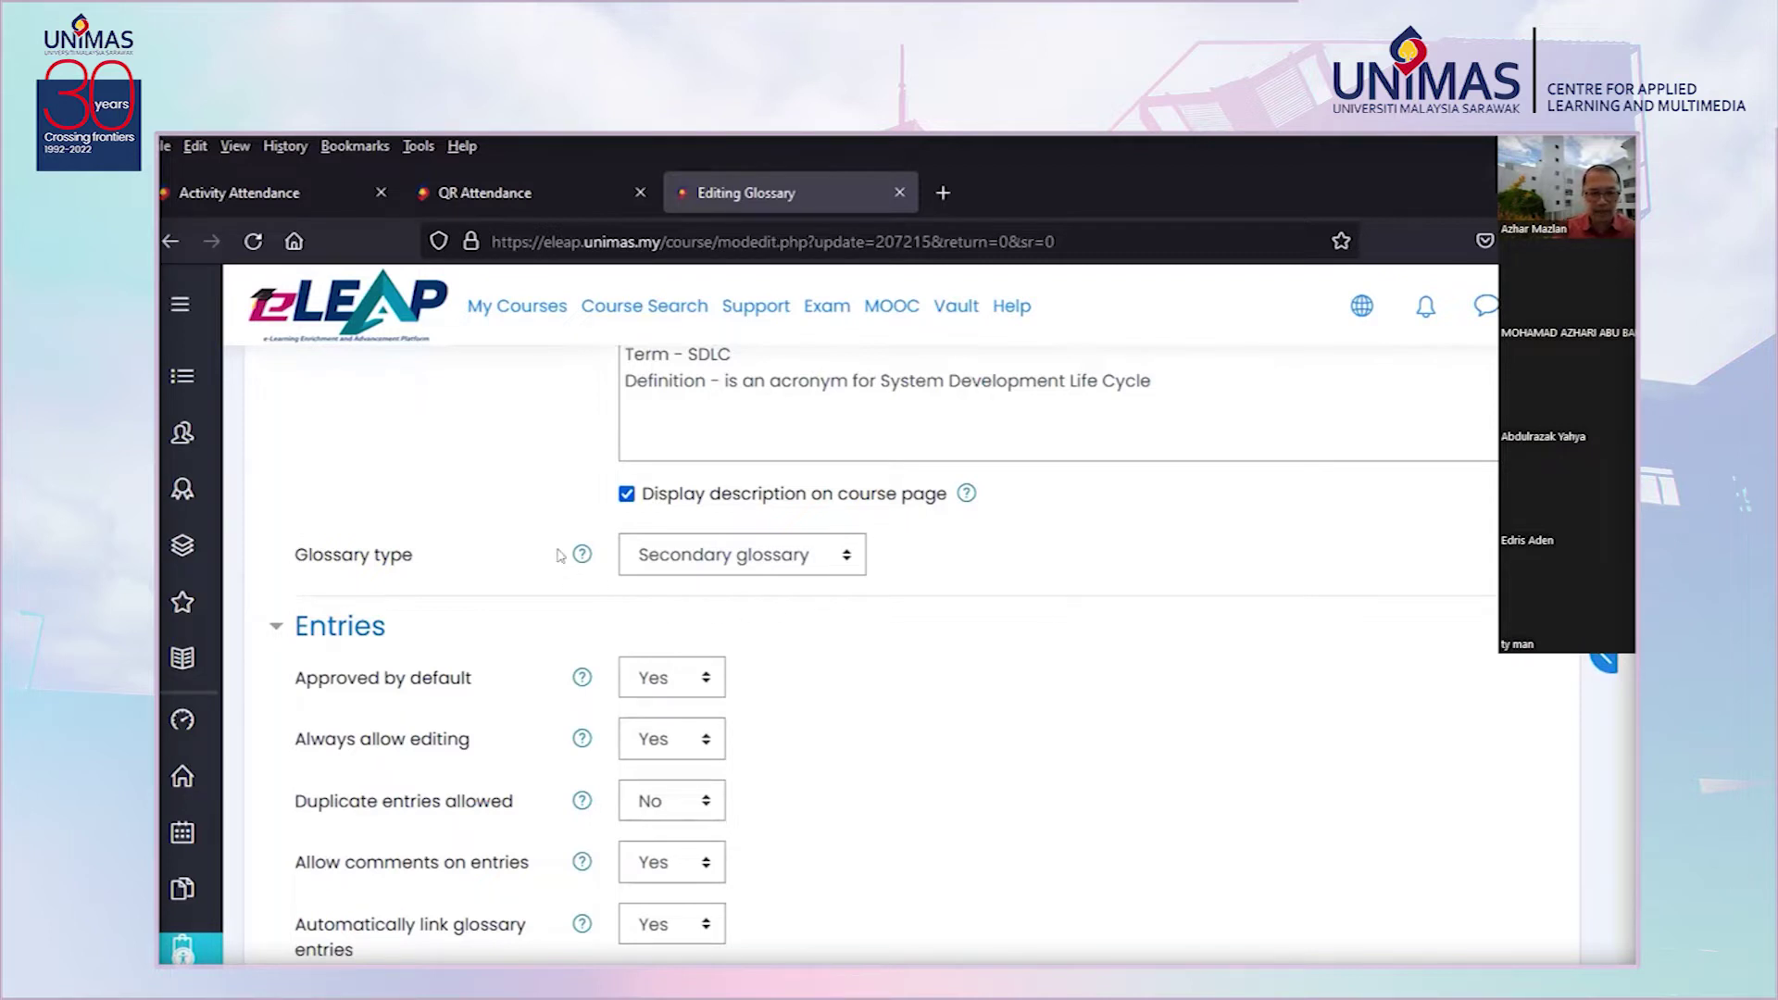
Examine the Entries settings, including the choices for Approved by default, without changing them
scroll(1109, 754, "down", 2)
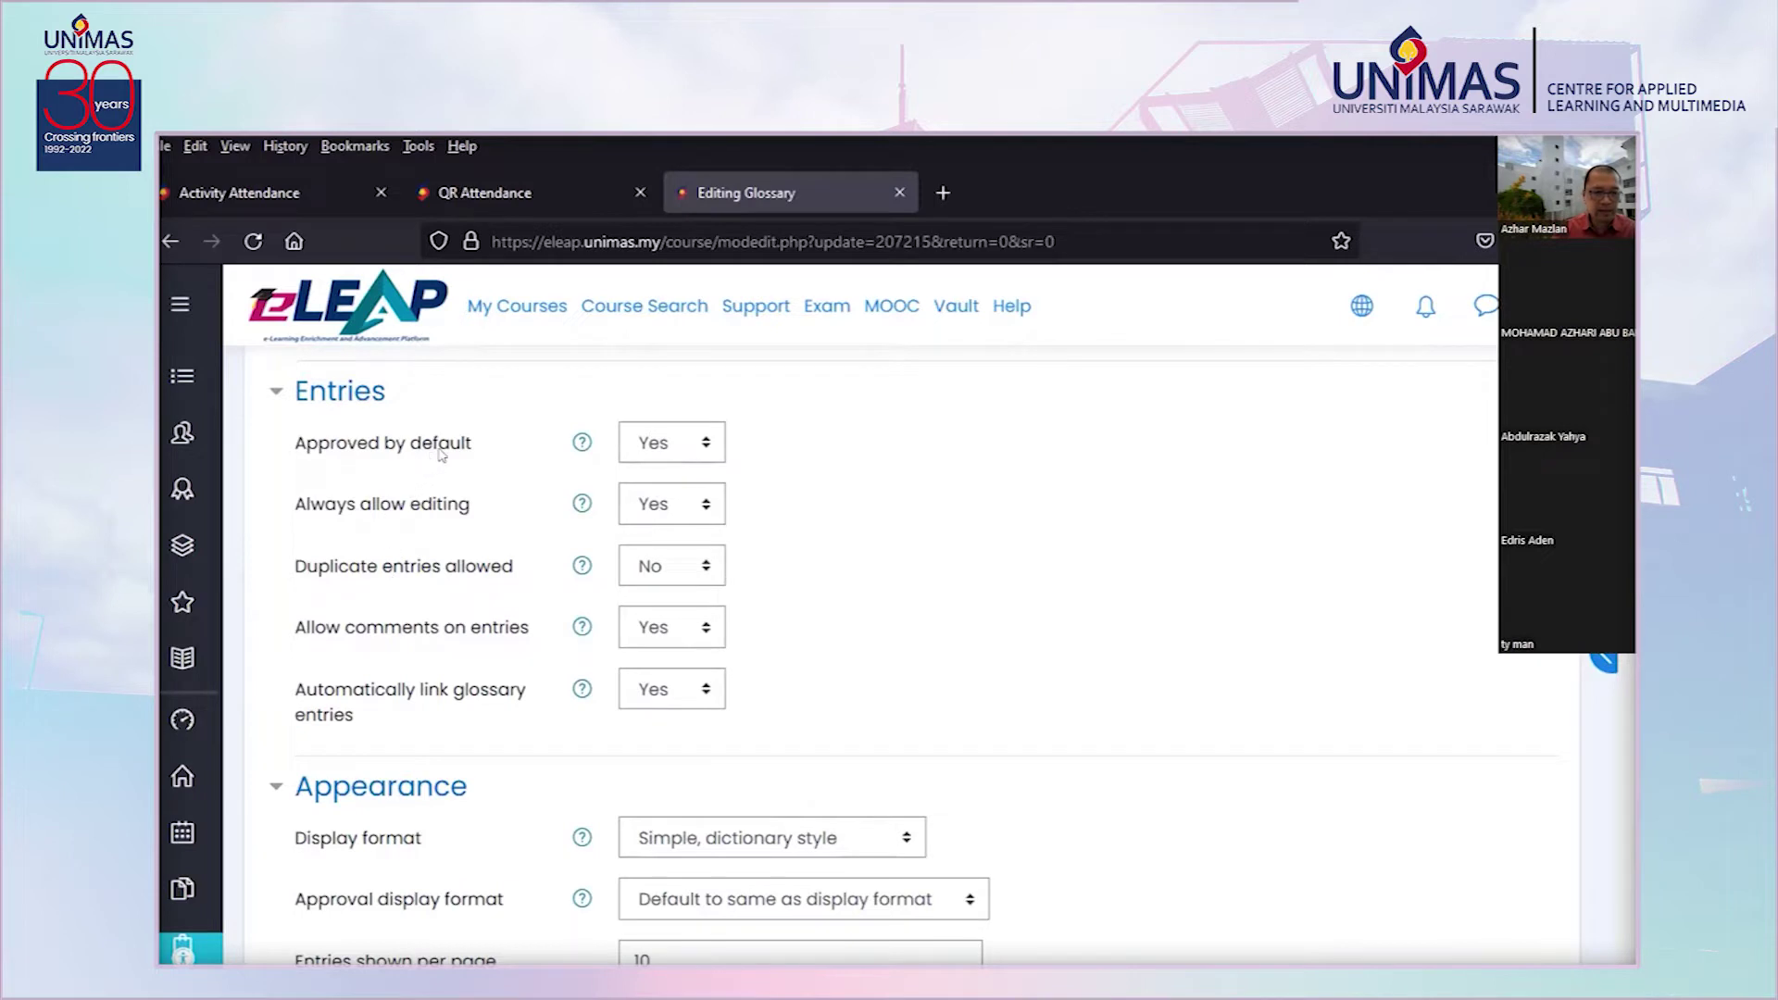
left_click(685, 443)
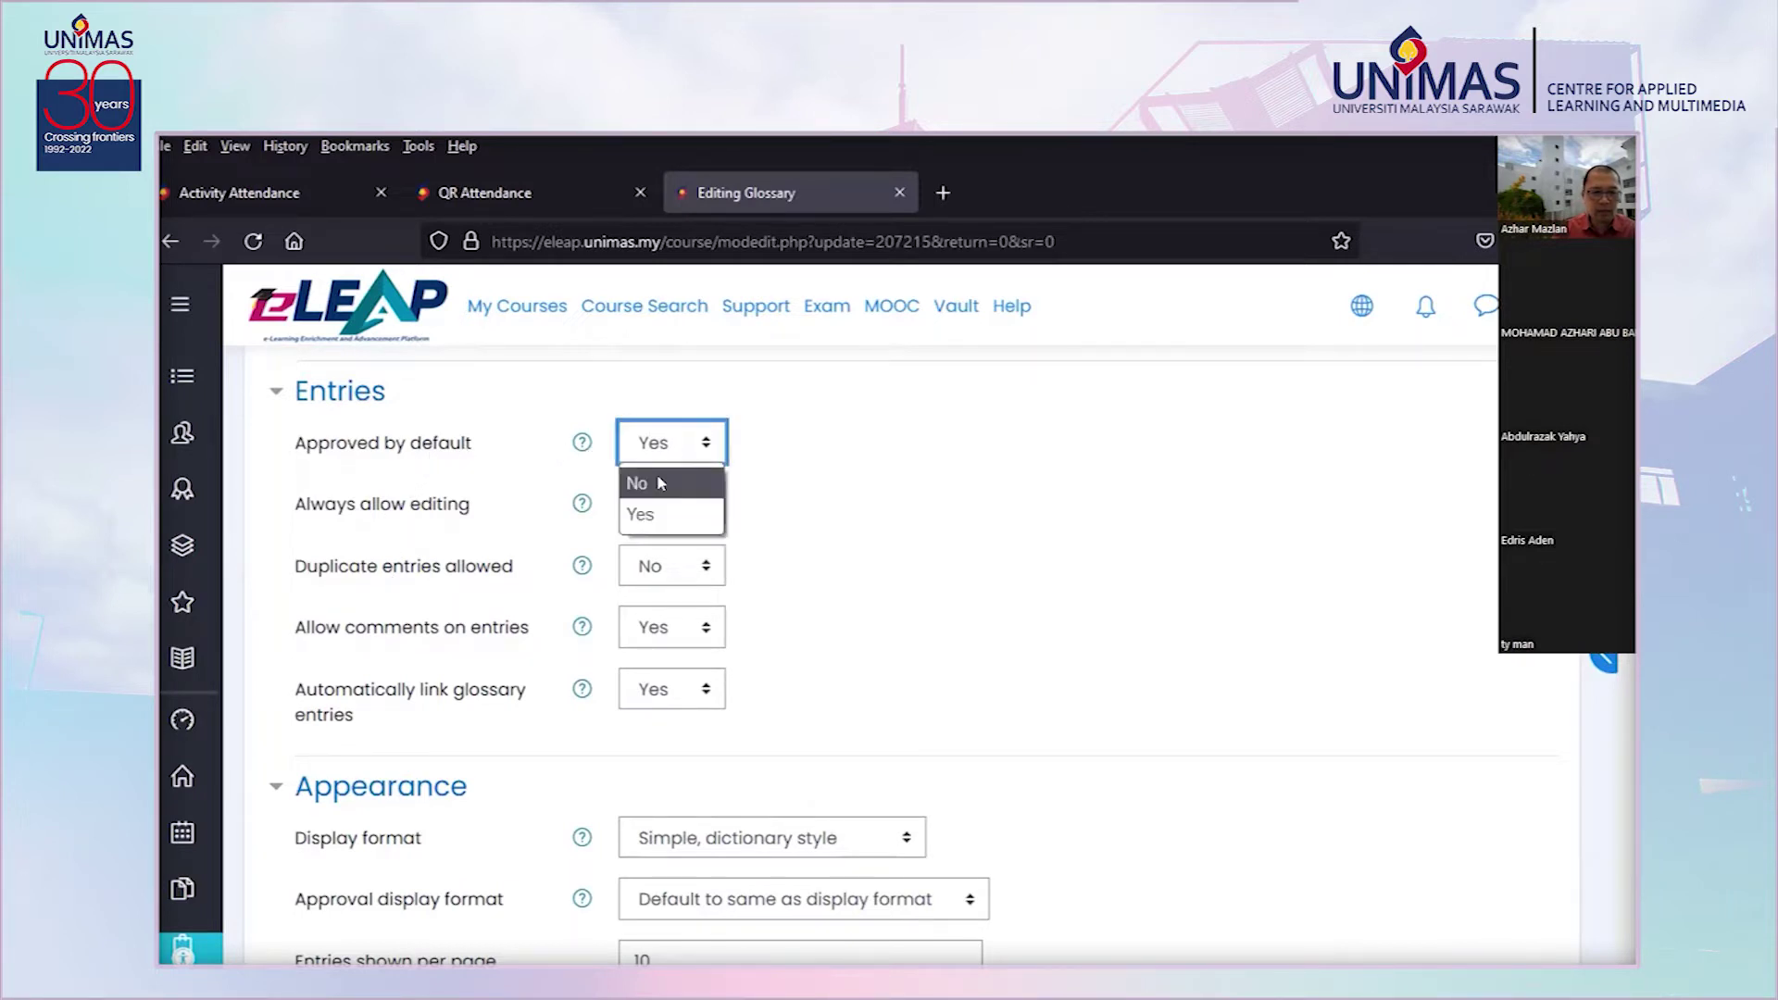
left_click(930, 515)
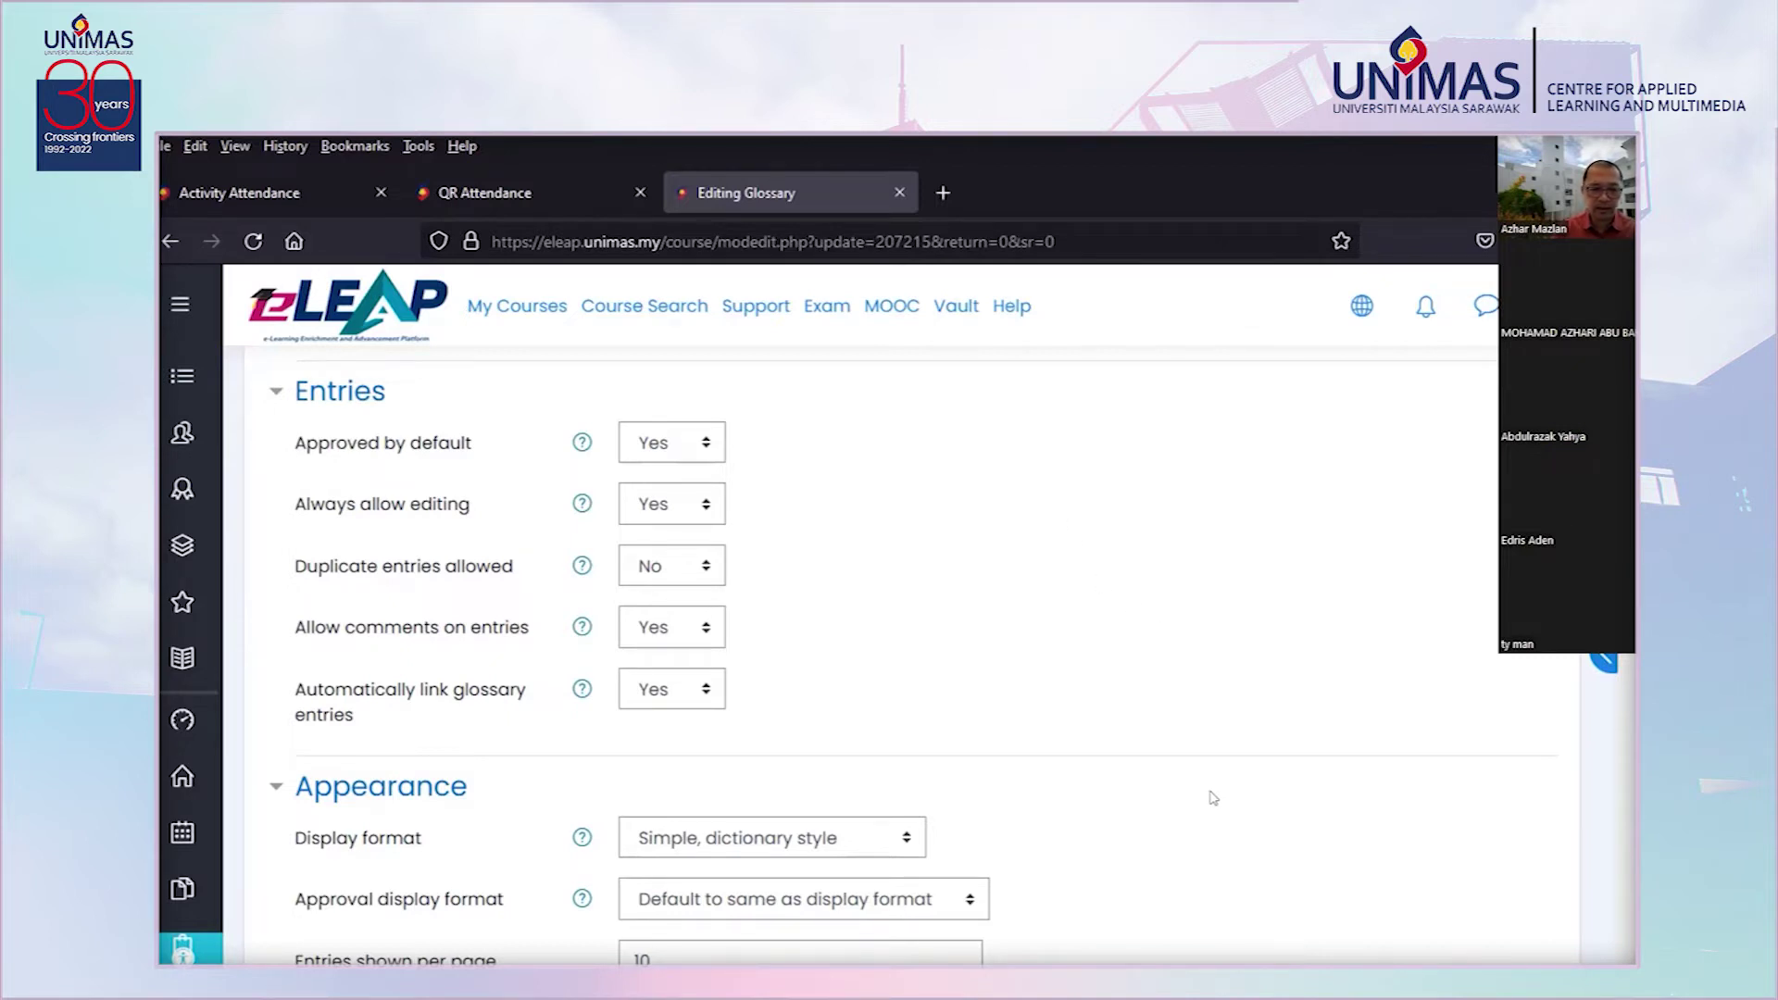
scroll(1204, 796, "up", 4)
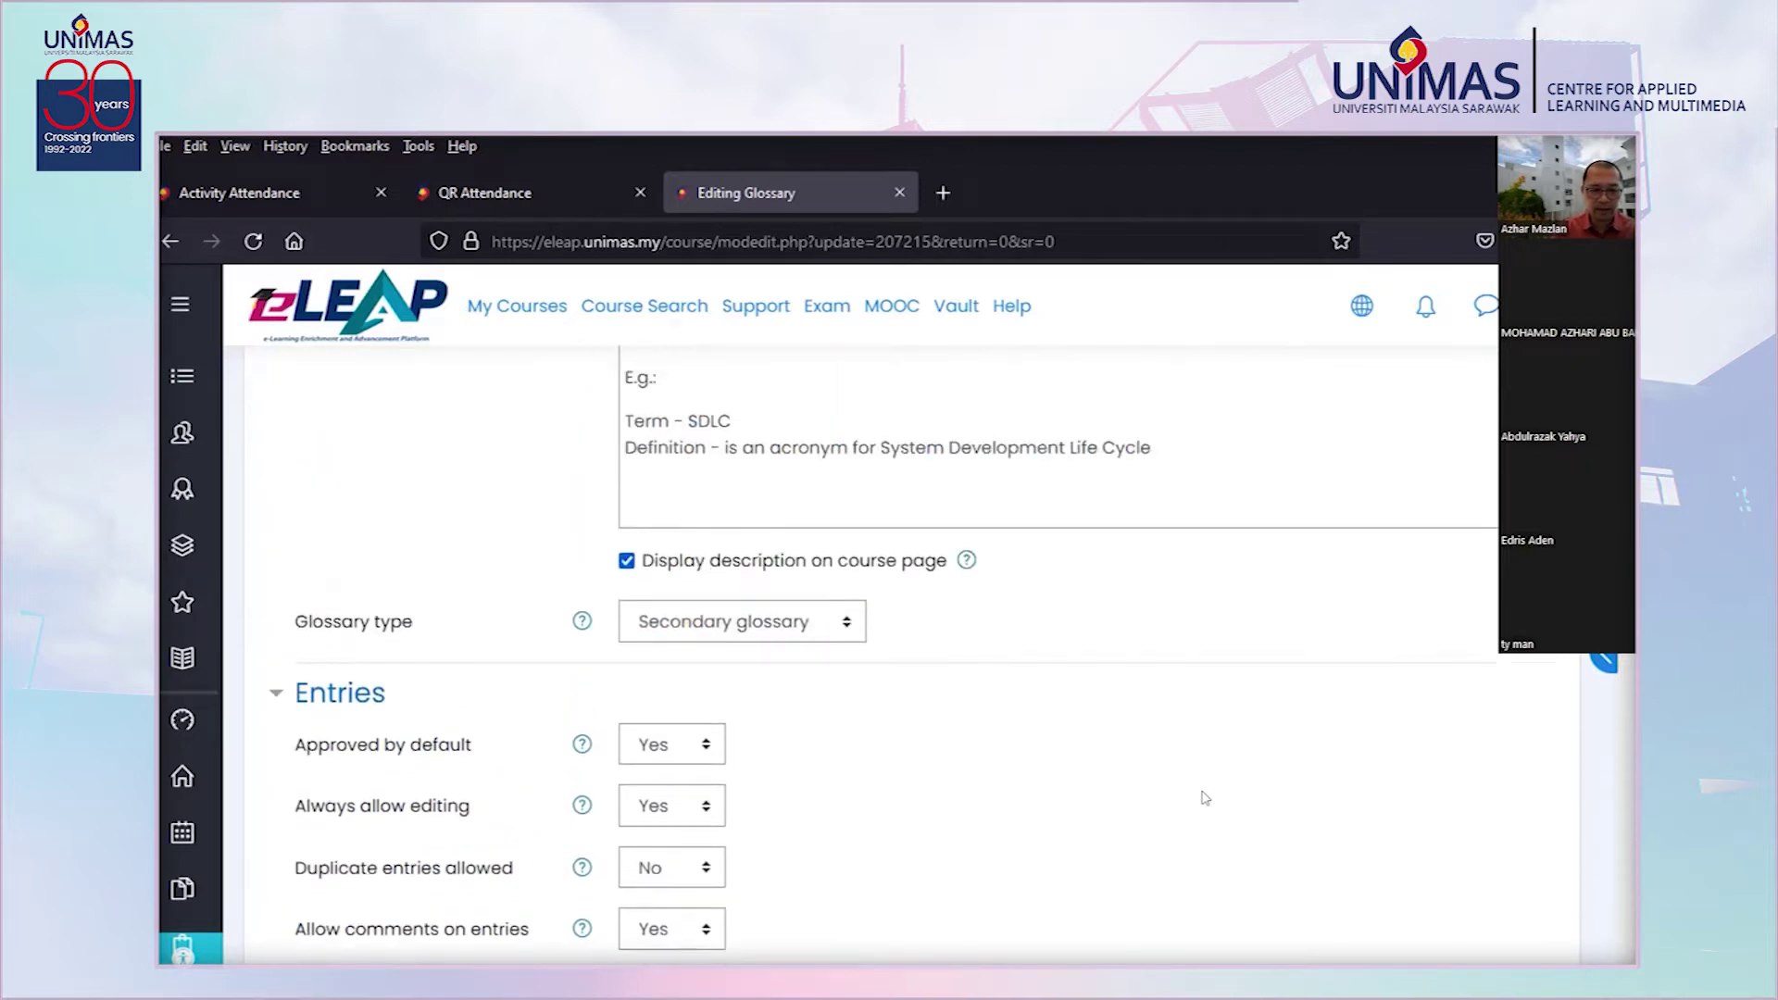
scroll(1203, 802, "down", 3)
scroll(1203, 804, "down", 1)
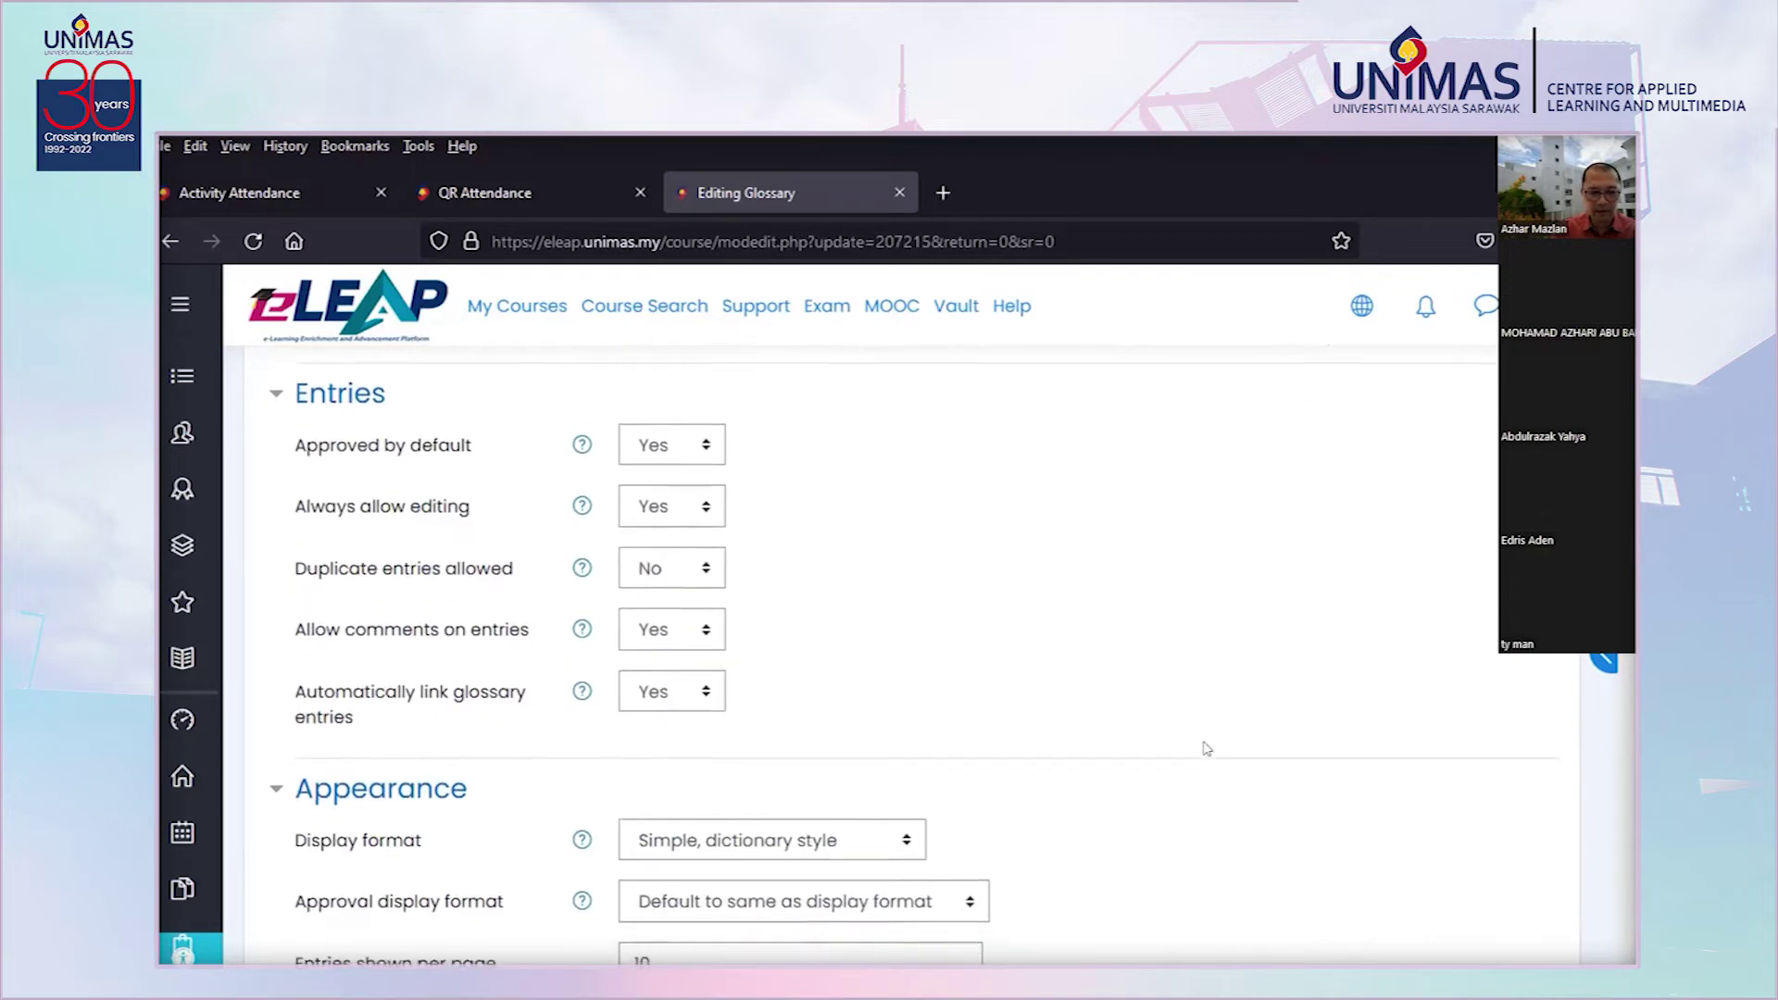
Review the Appearance, Ratings, Restrict access and Activity completion settings, and cancel editing the HRIS Glossary
scroll(1279, 753, "down", 5)
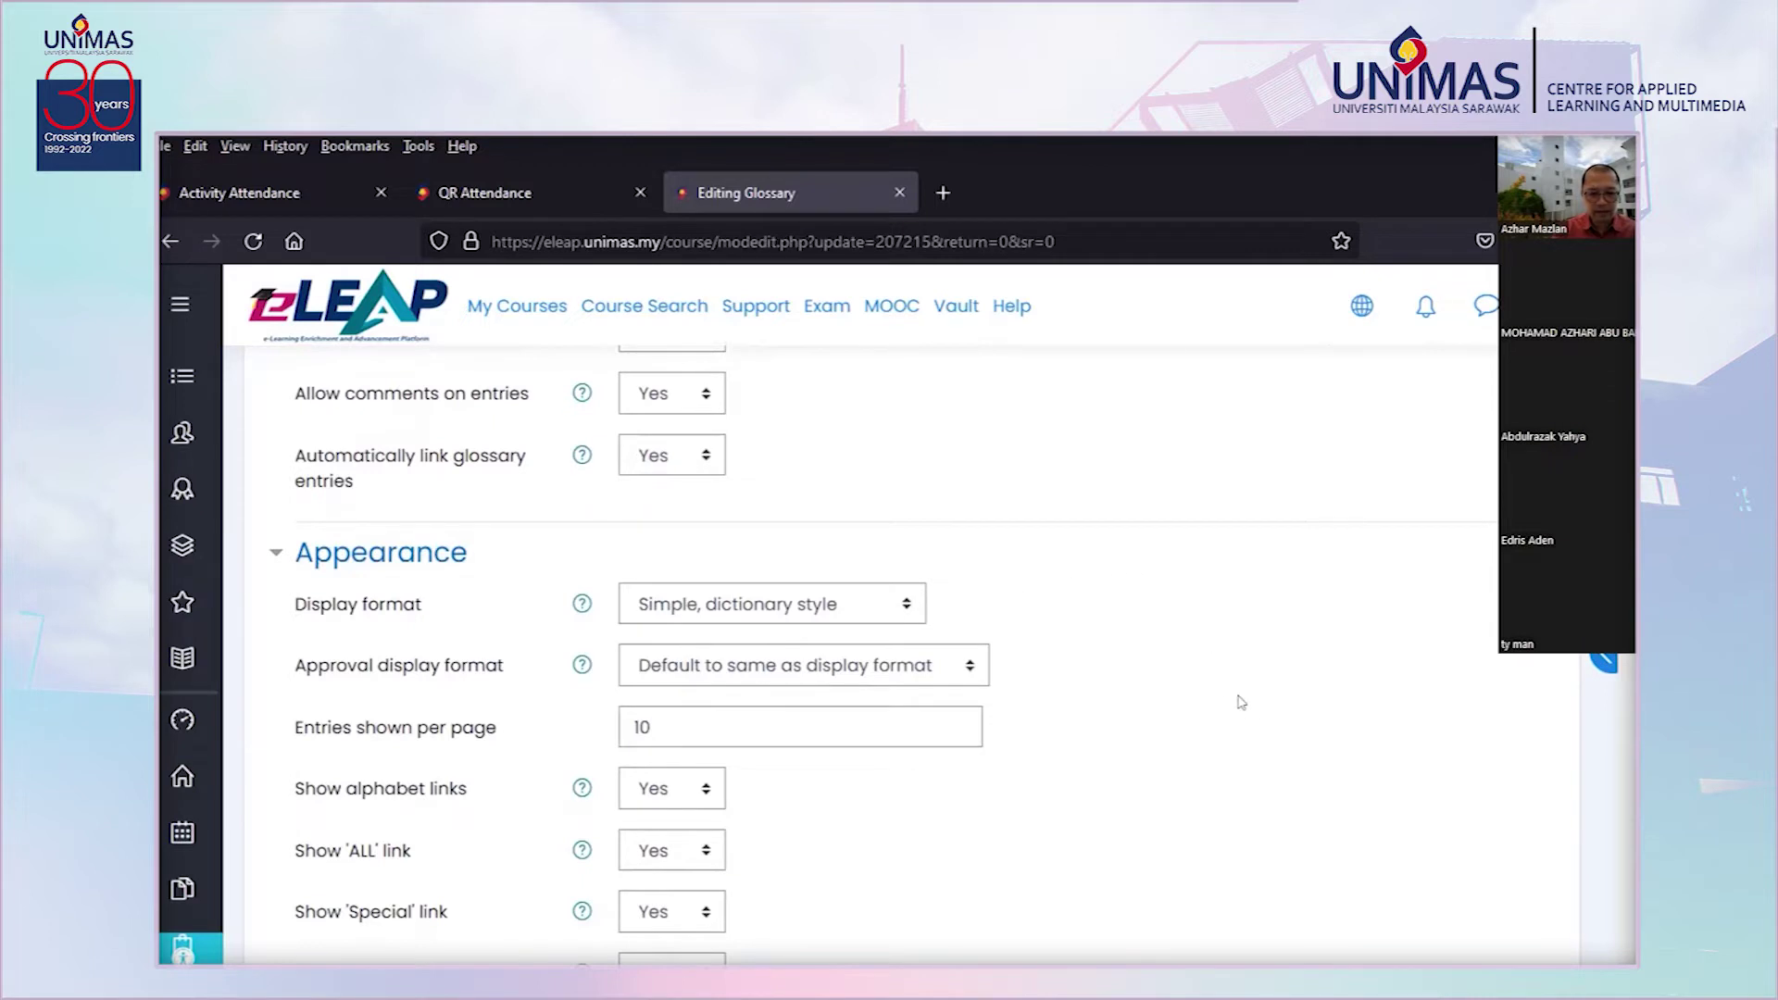
scroll(1311, 741, "down", 9)
scroll(1312, 748, "down", 1)
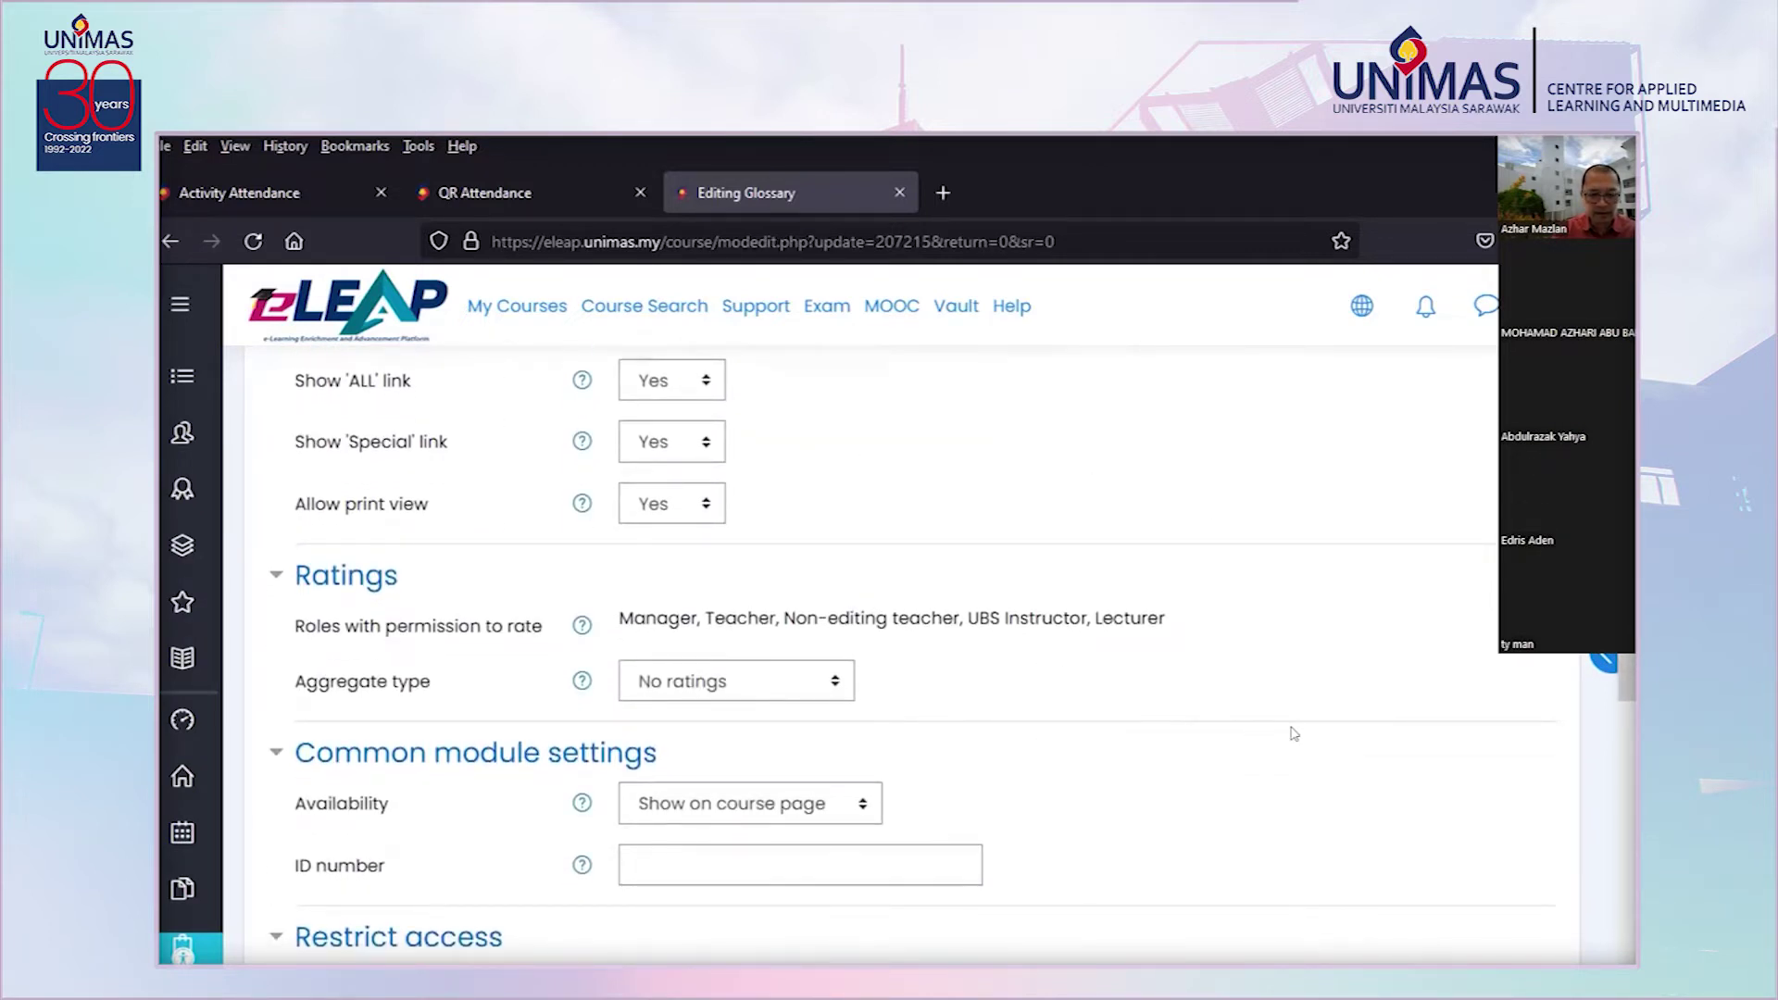
scroll(1290, 727, "down", 5)
scroll(1292, 723, "down", 11)
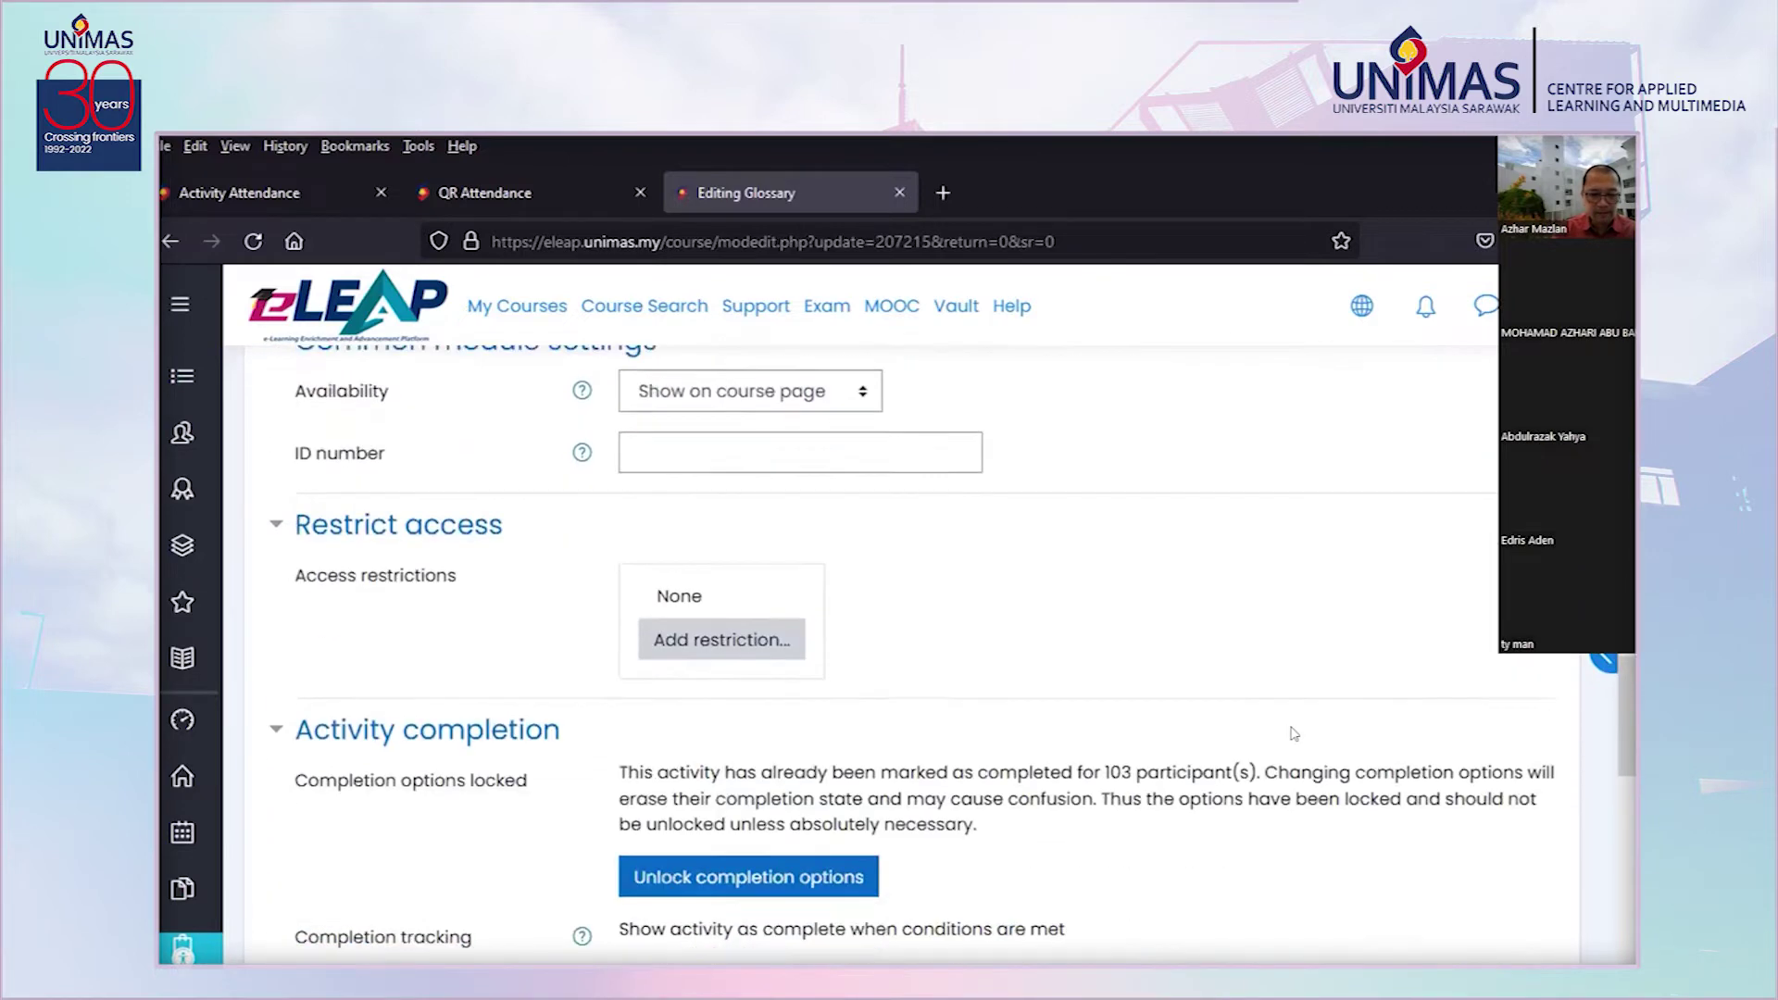
scroll(1294, 734, "down", 15)
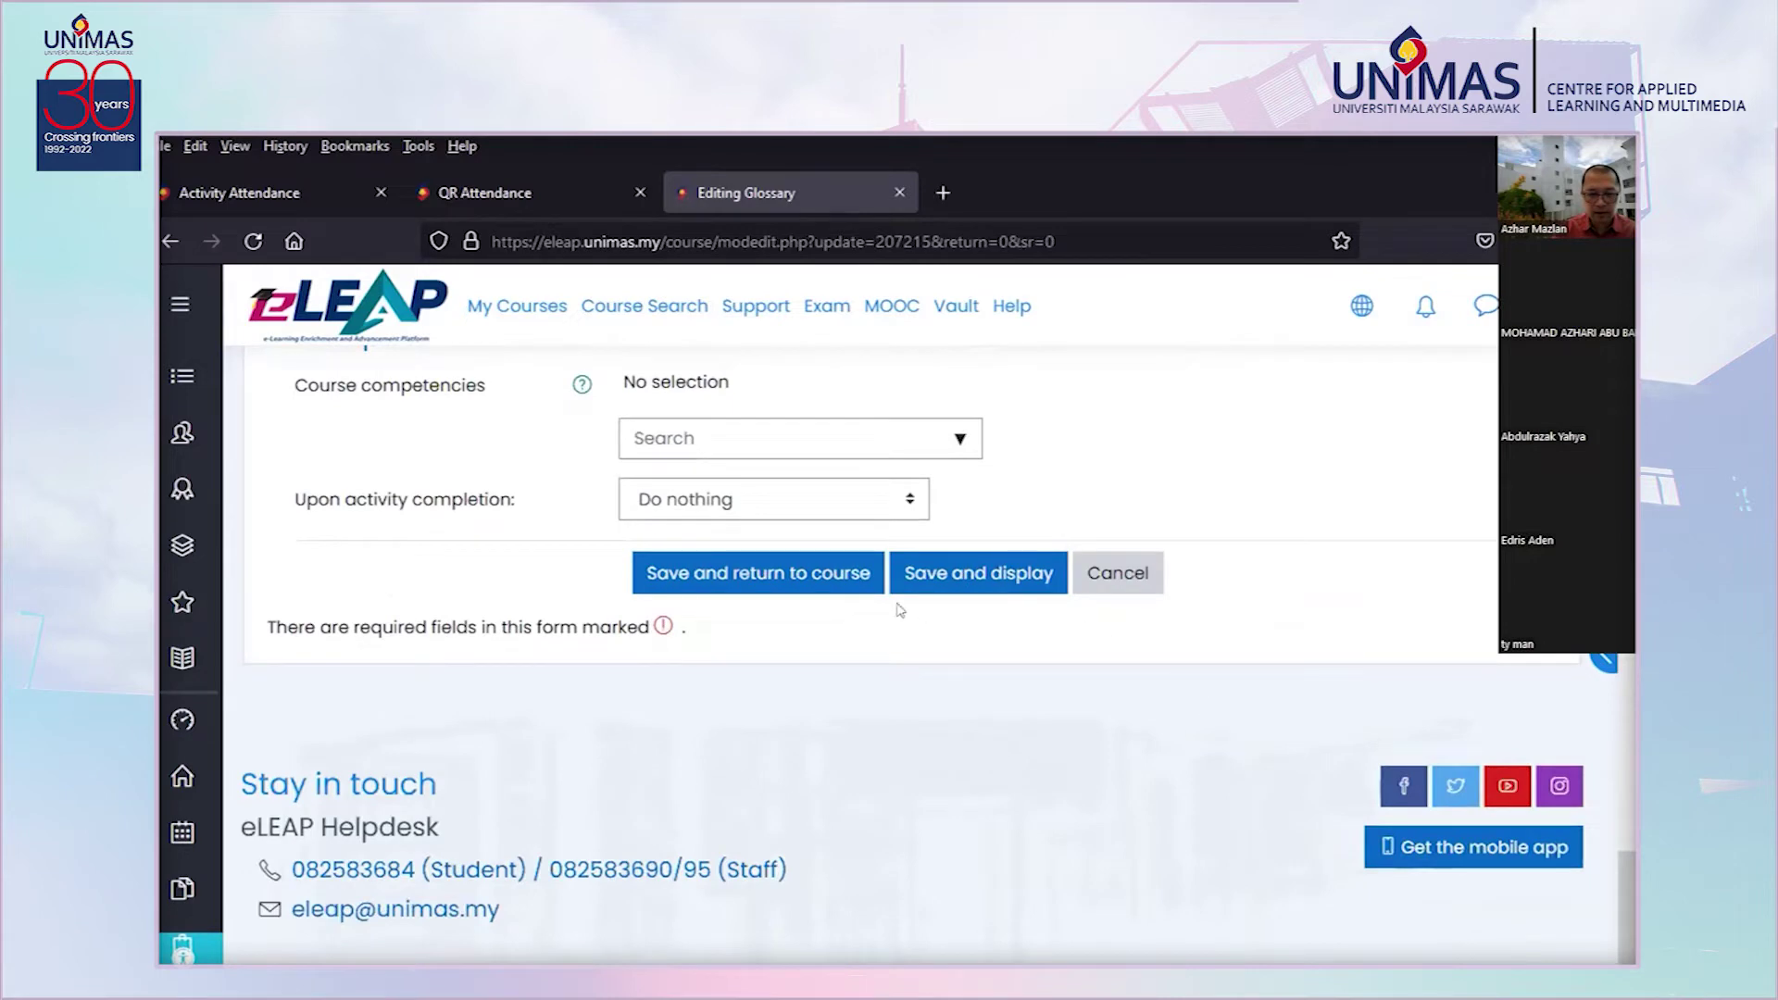
left_click(1126, 591)
Open the HRIS Glossary from the course page and examine its instructions, alphabetical index and first entries under A
scroll(352, 350, "down", 10)
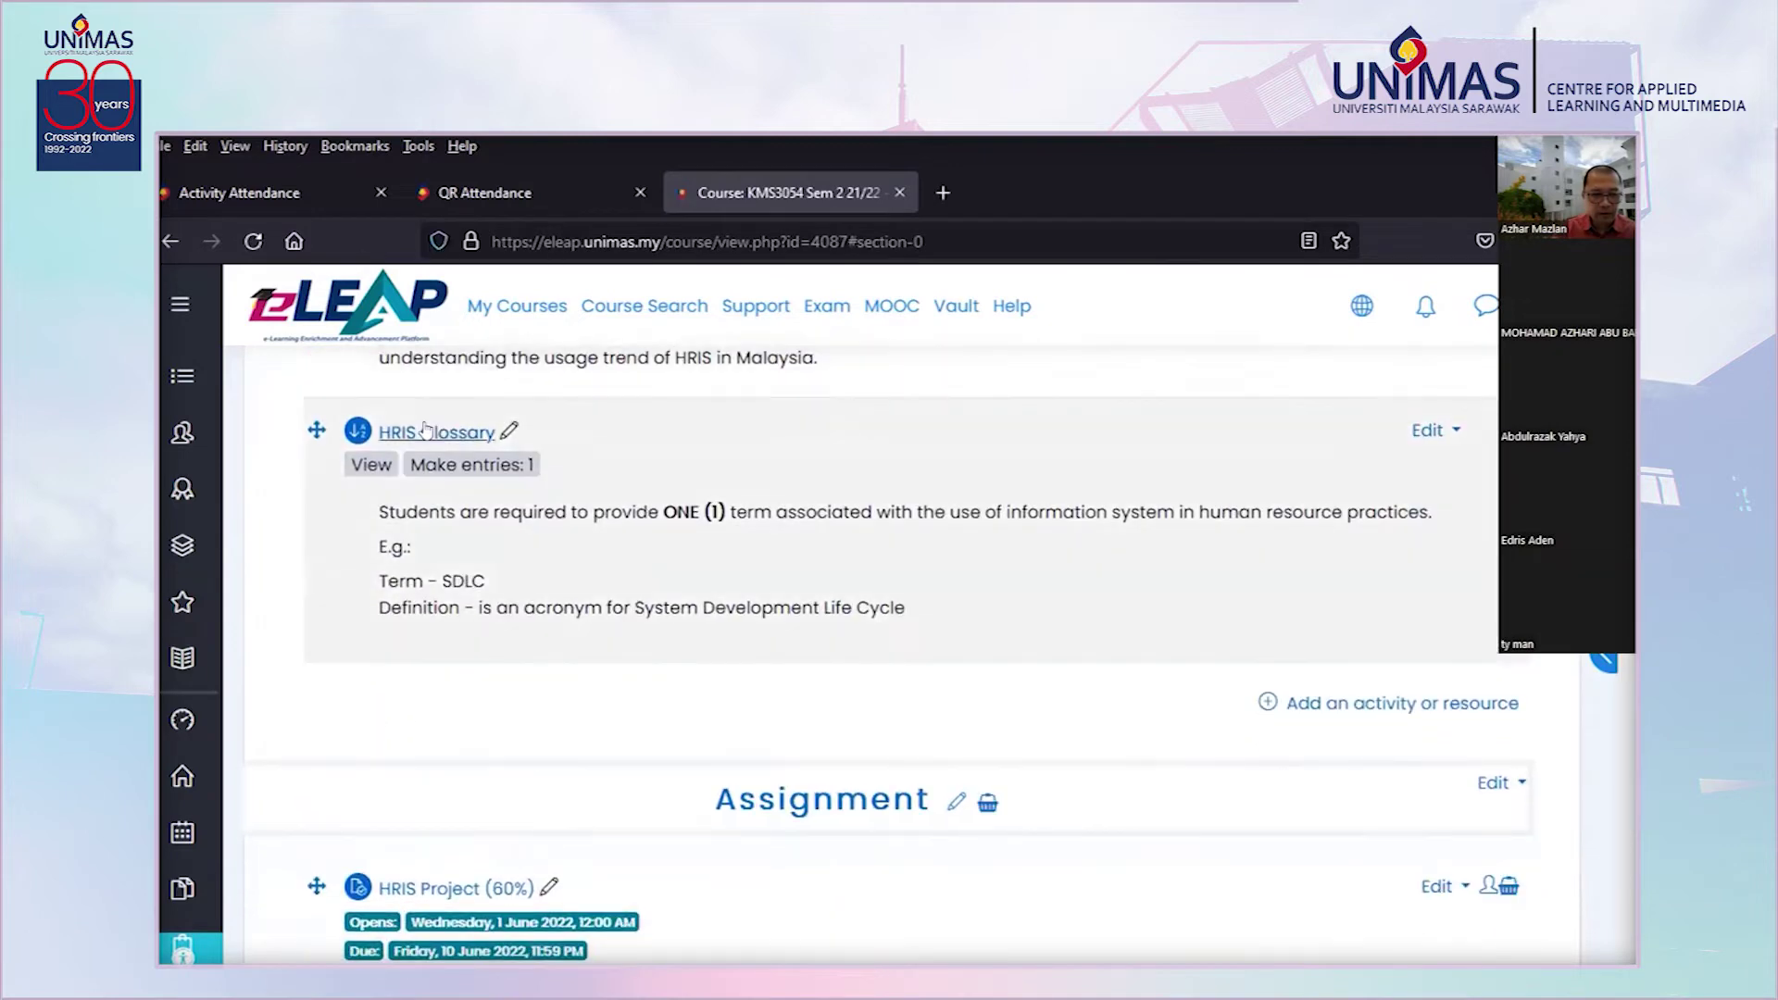
left_click(436, 432)
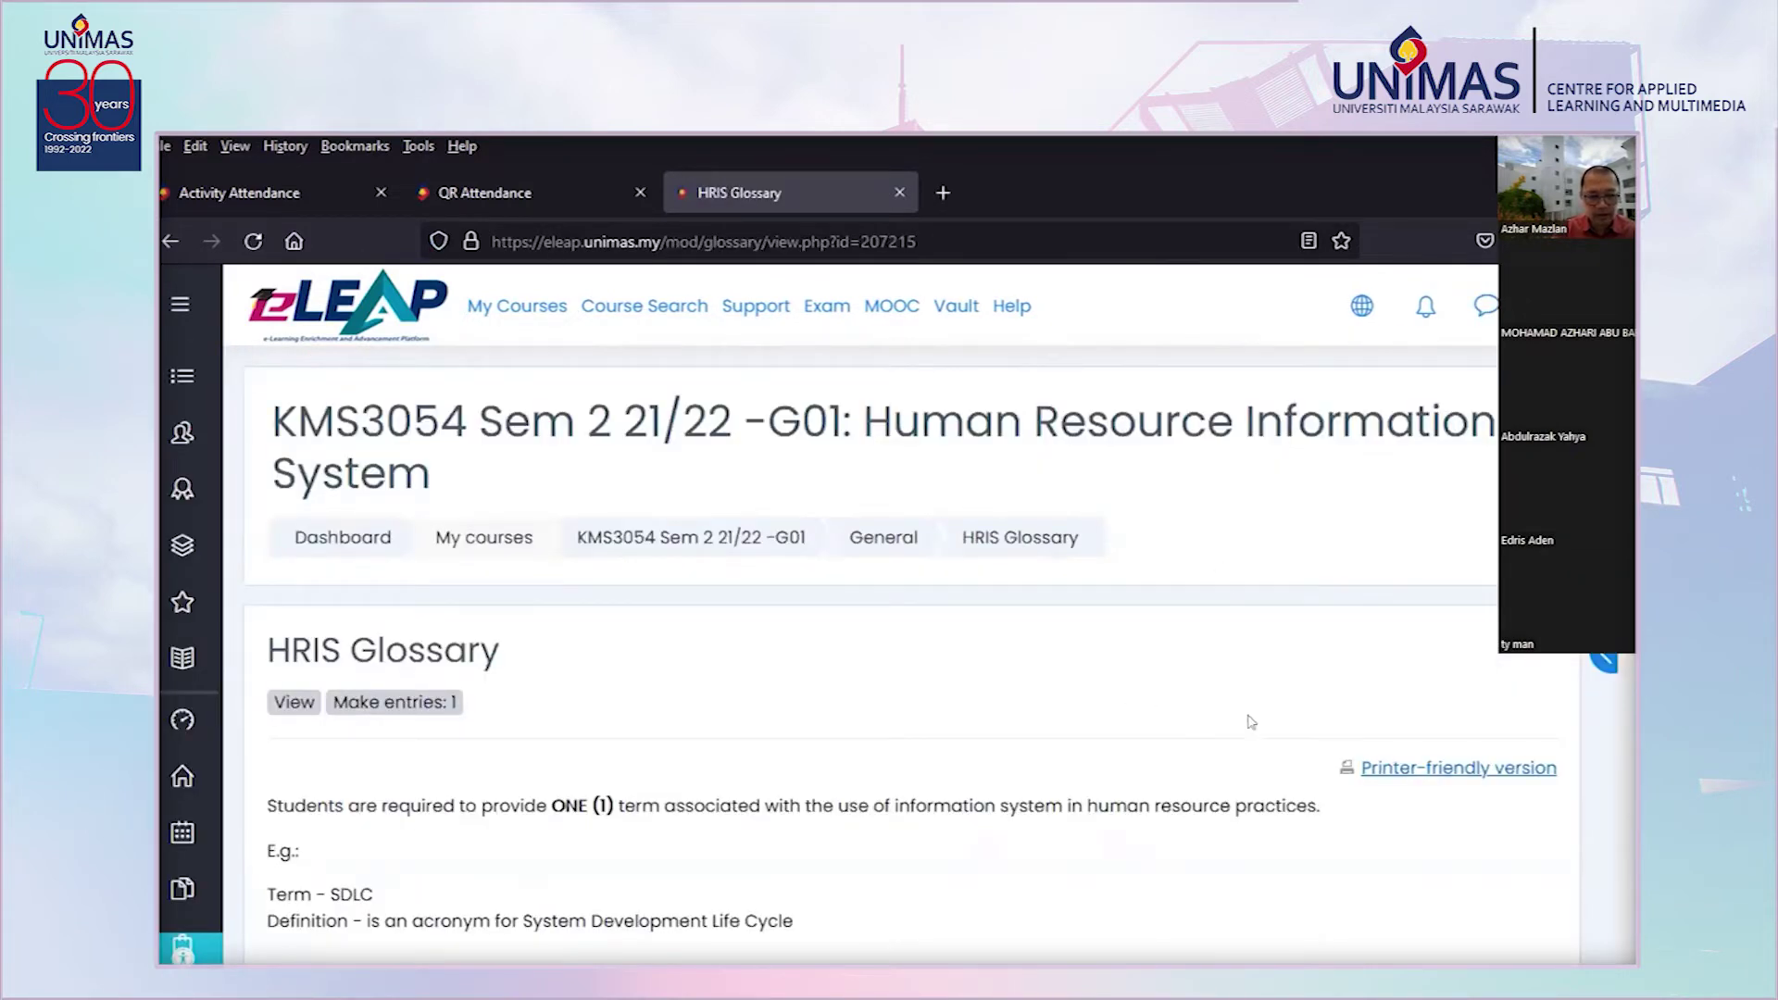
scroll(1242, 719, "down", 3)
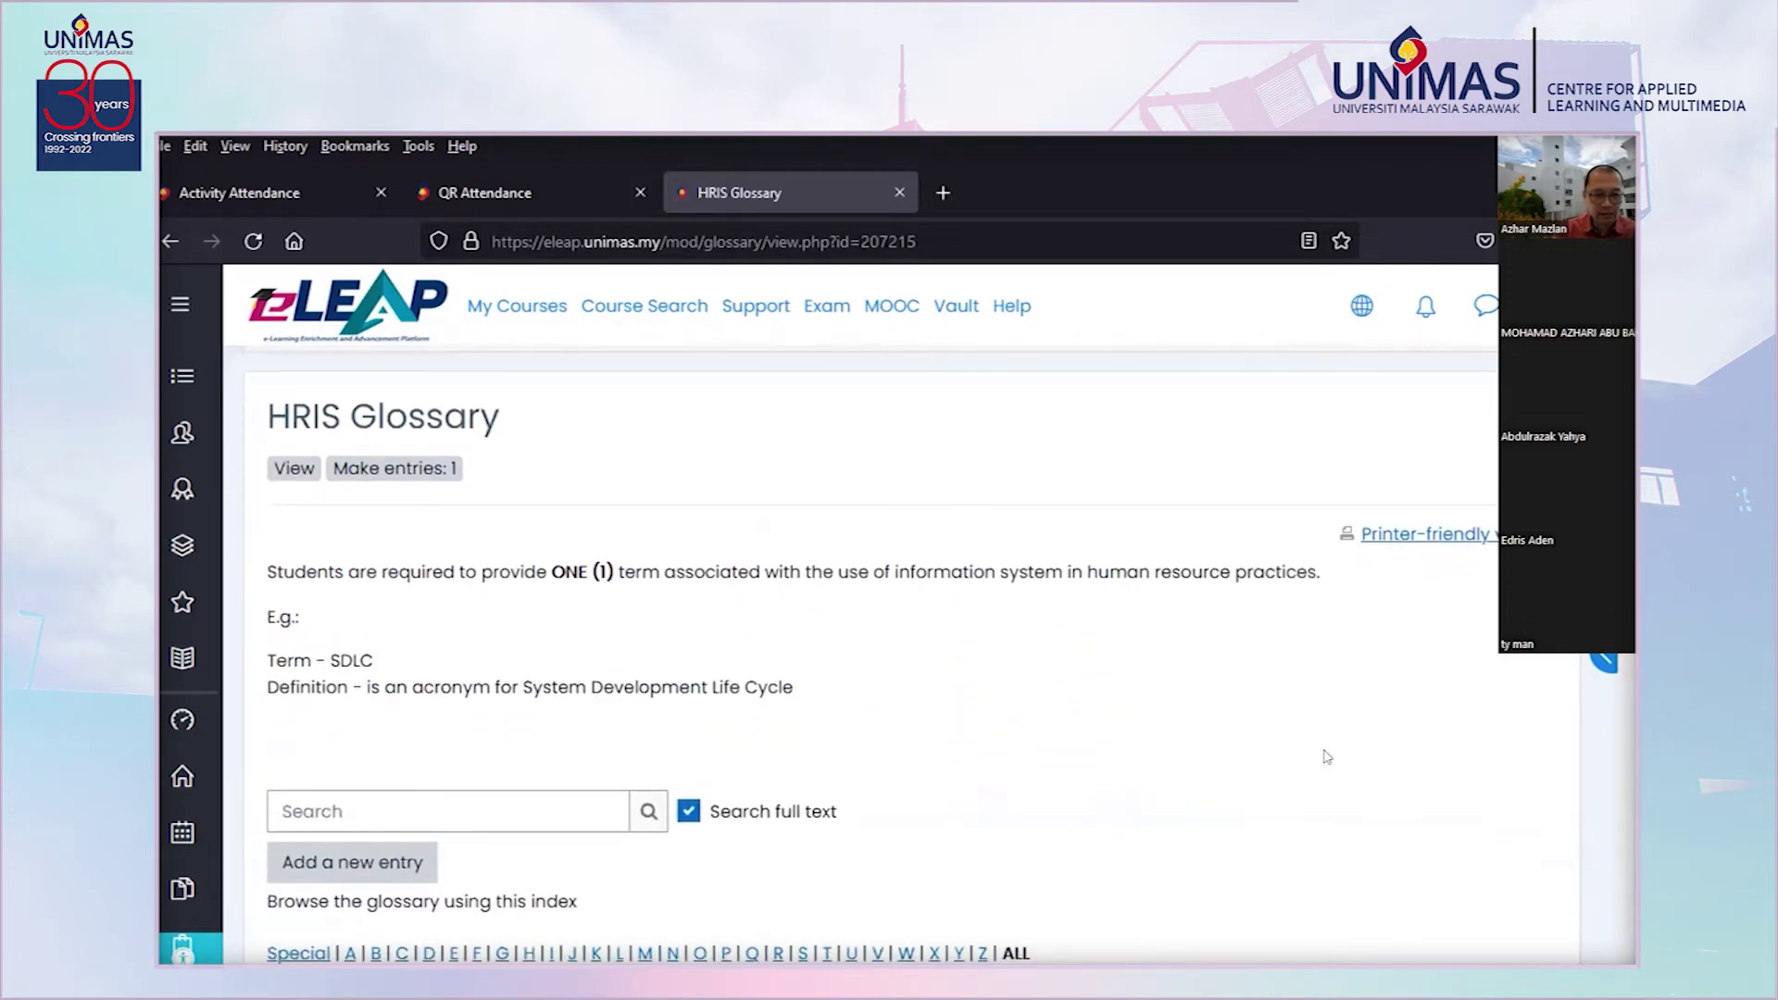
scroll(1555, 789, "down", 5)
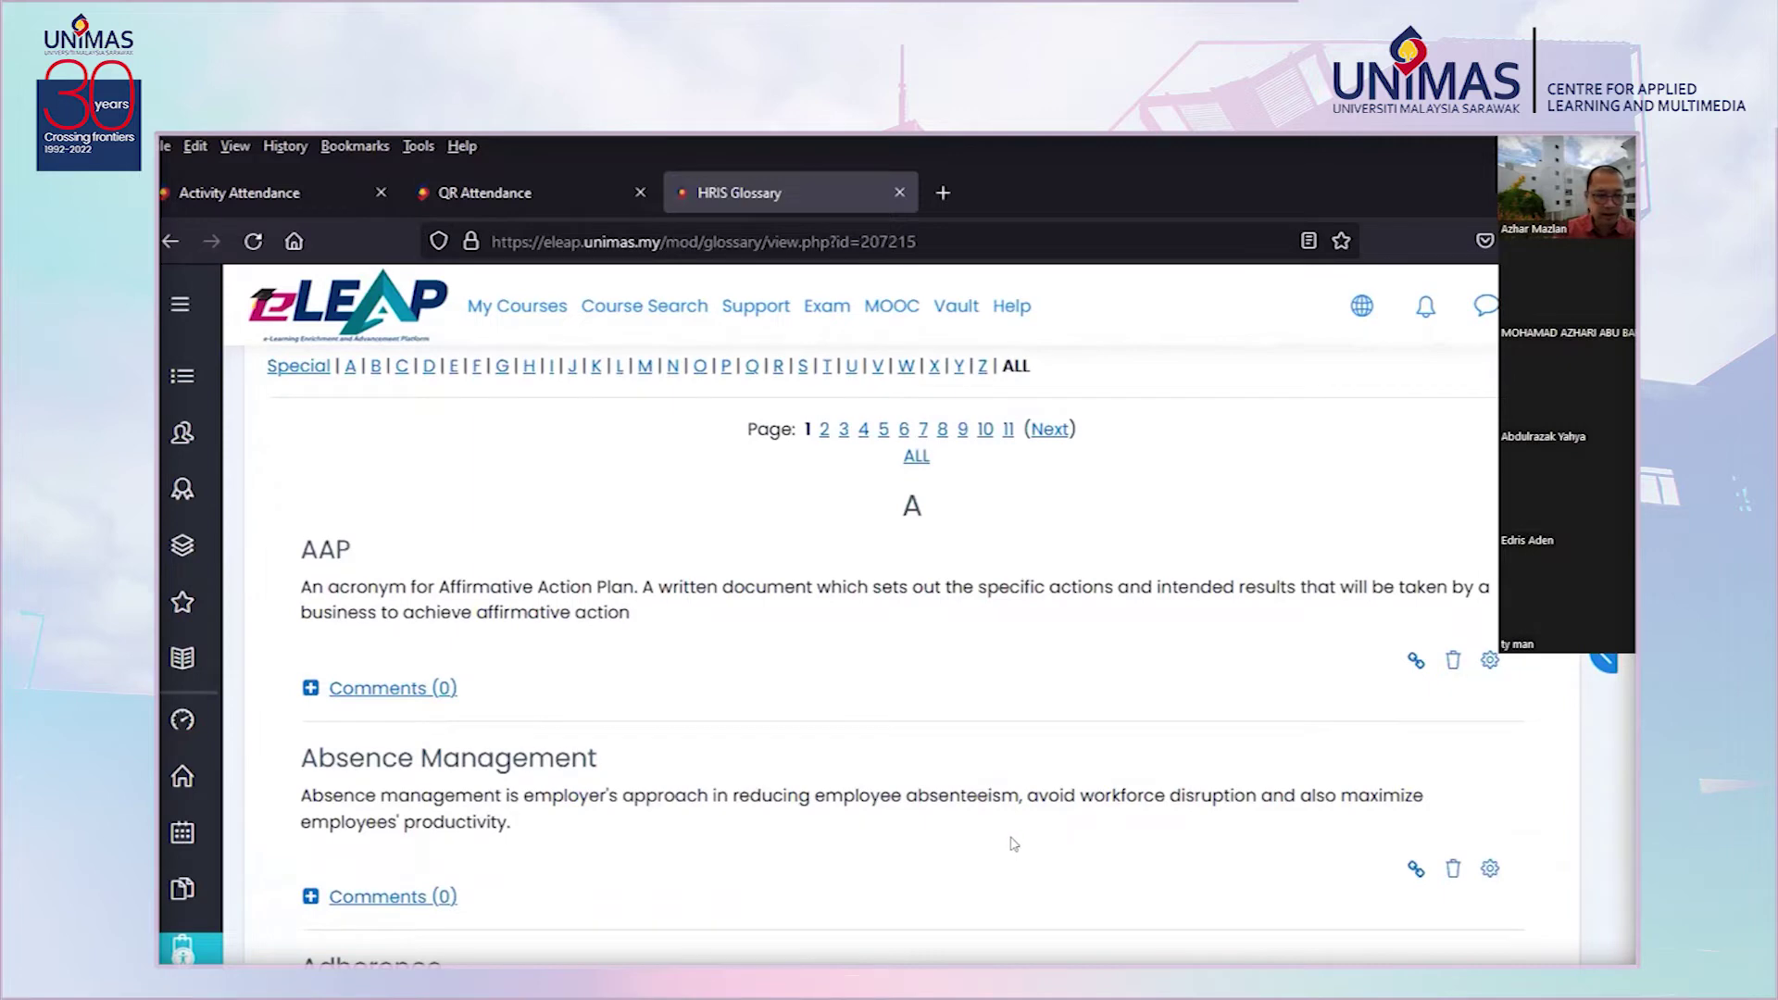
scroll(1013, 844, "up", 4)
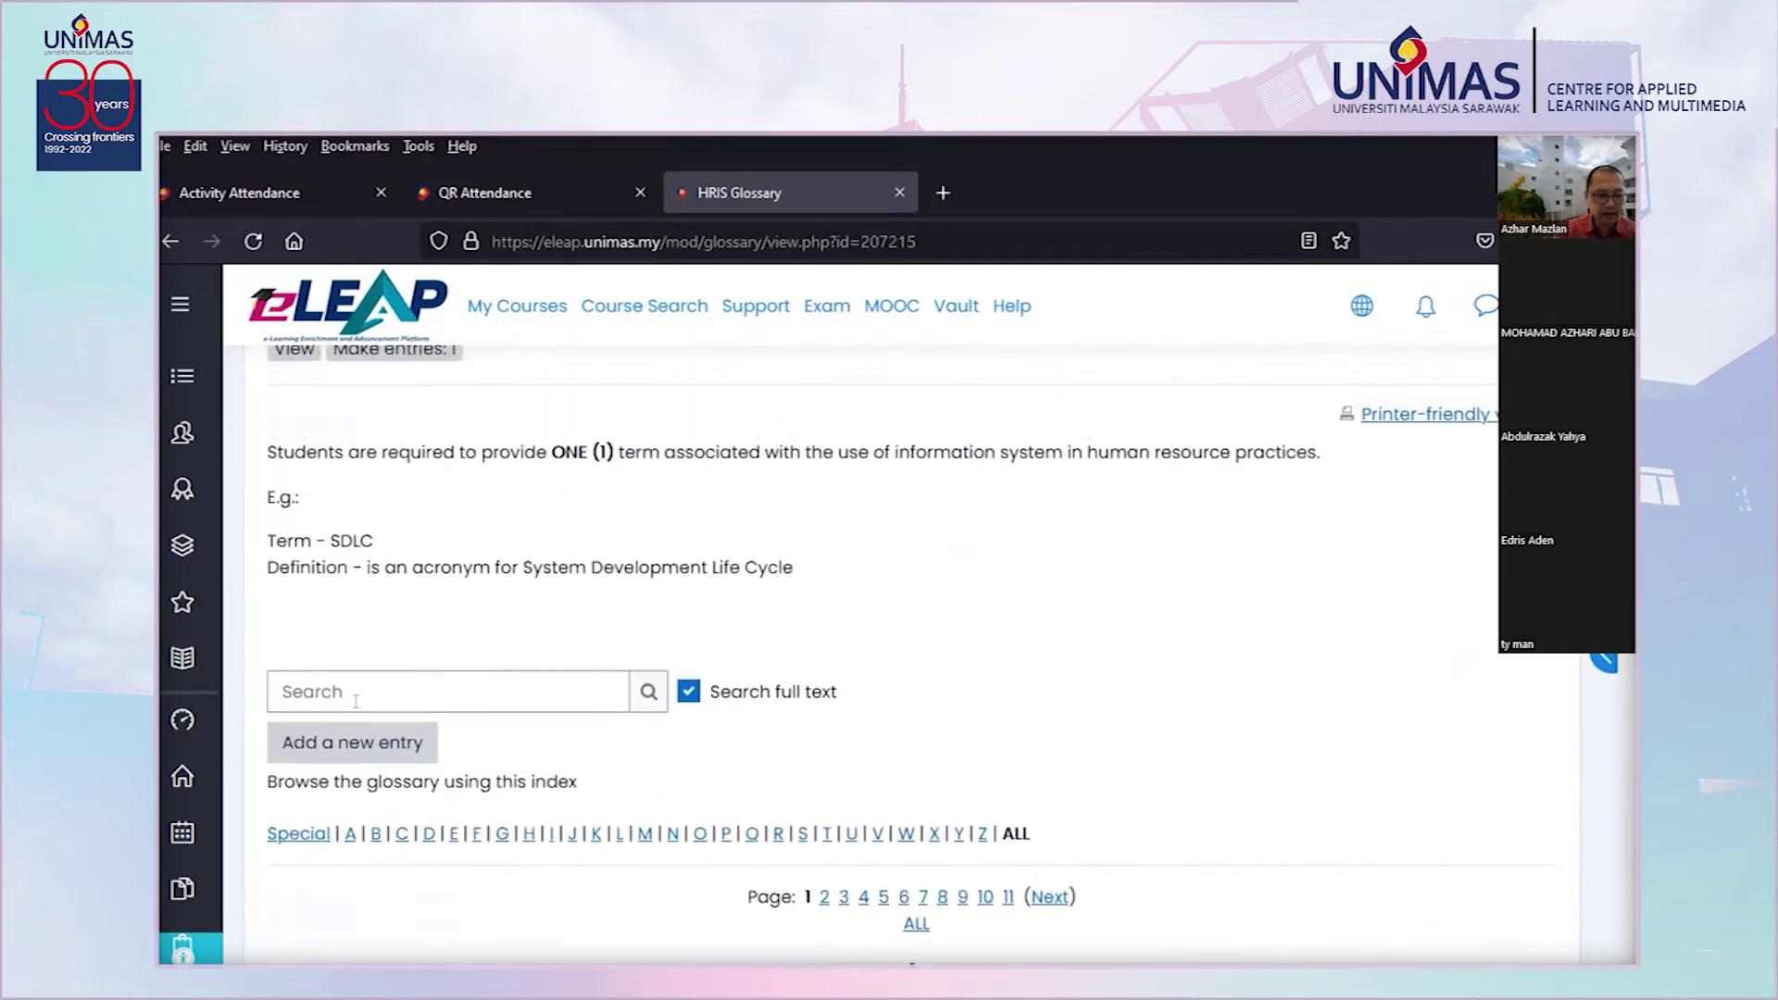
Open a new entry form in the HRIS Glossary and review its Concept, Definition, Keyword(s) and Attachment fields
left_click(342, 739)
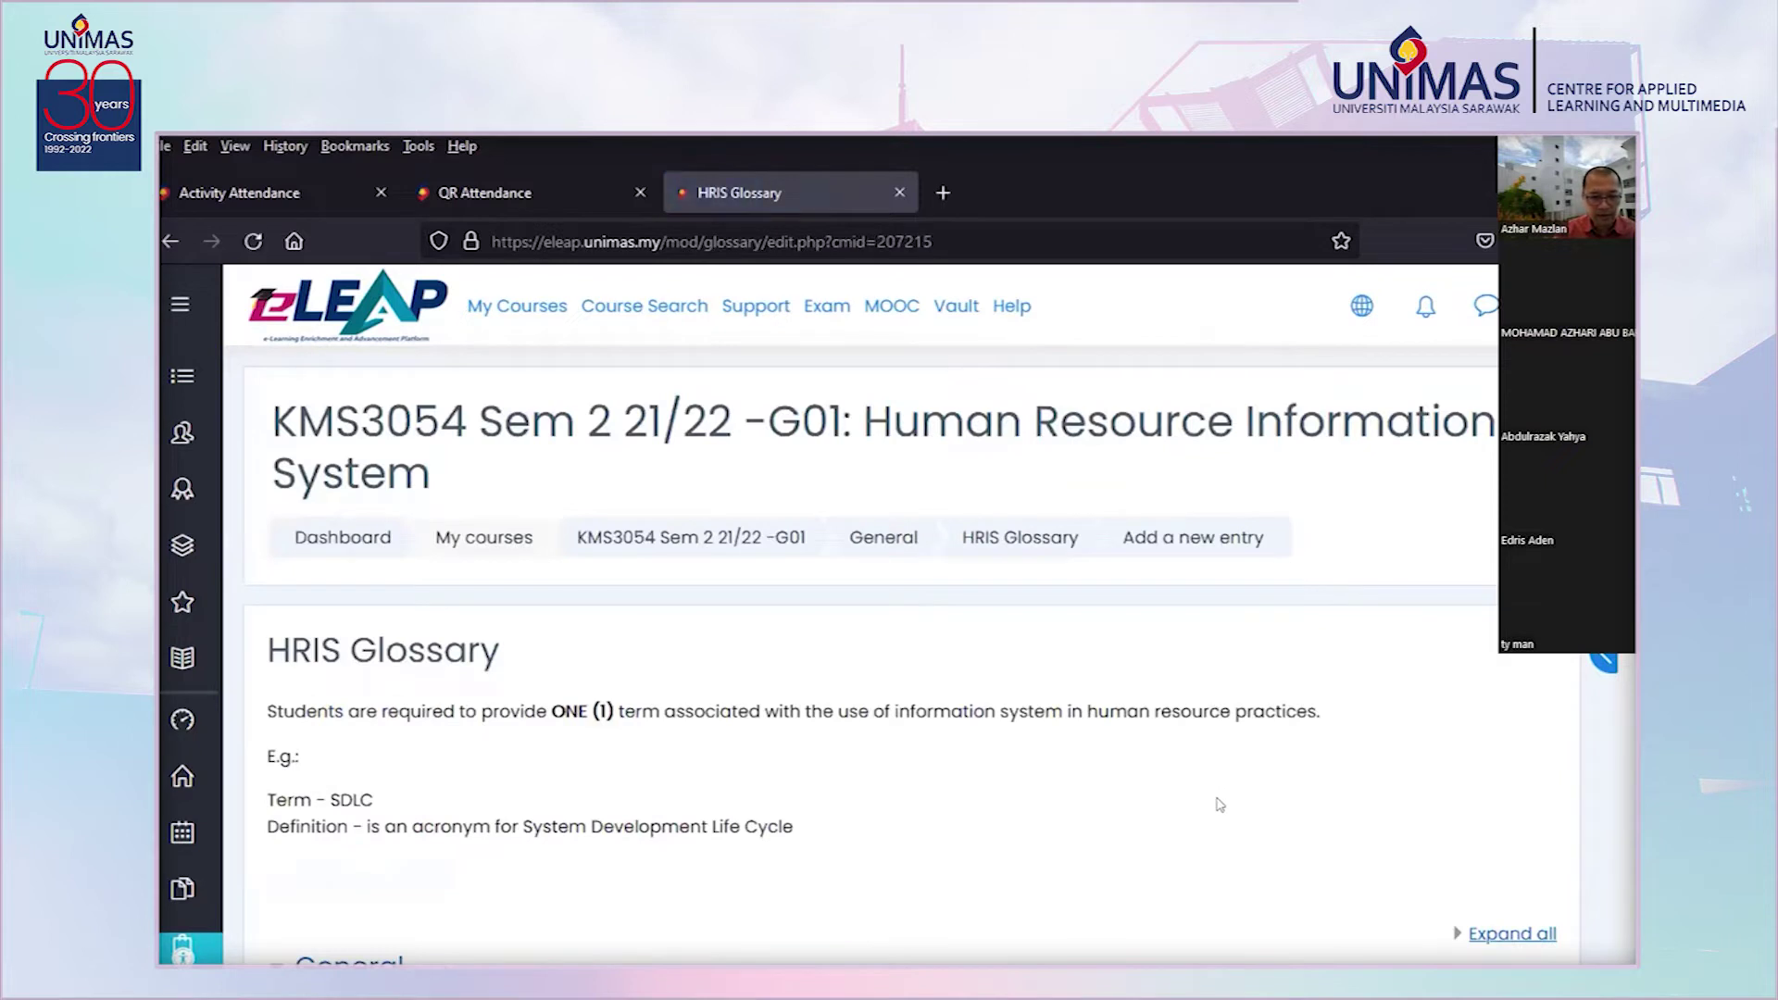
scroll(1217, 805, "down", 6)
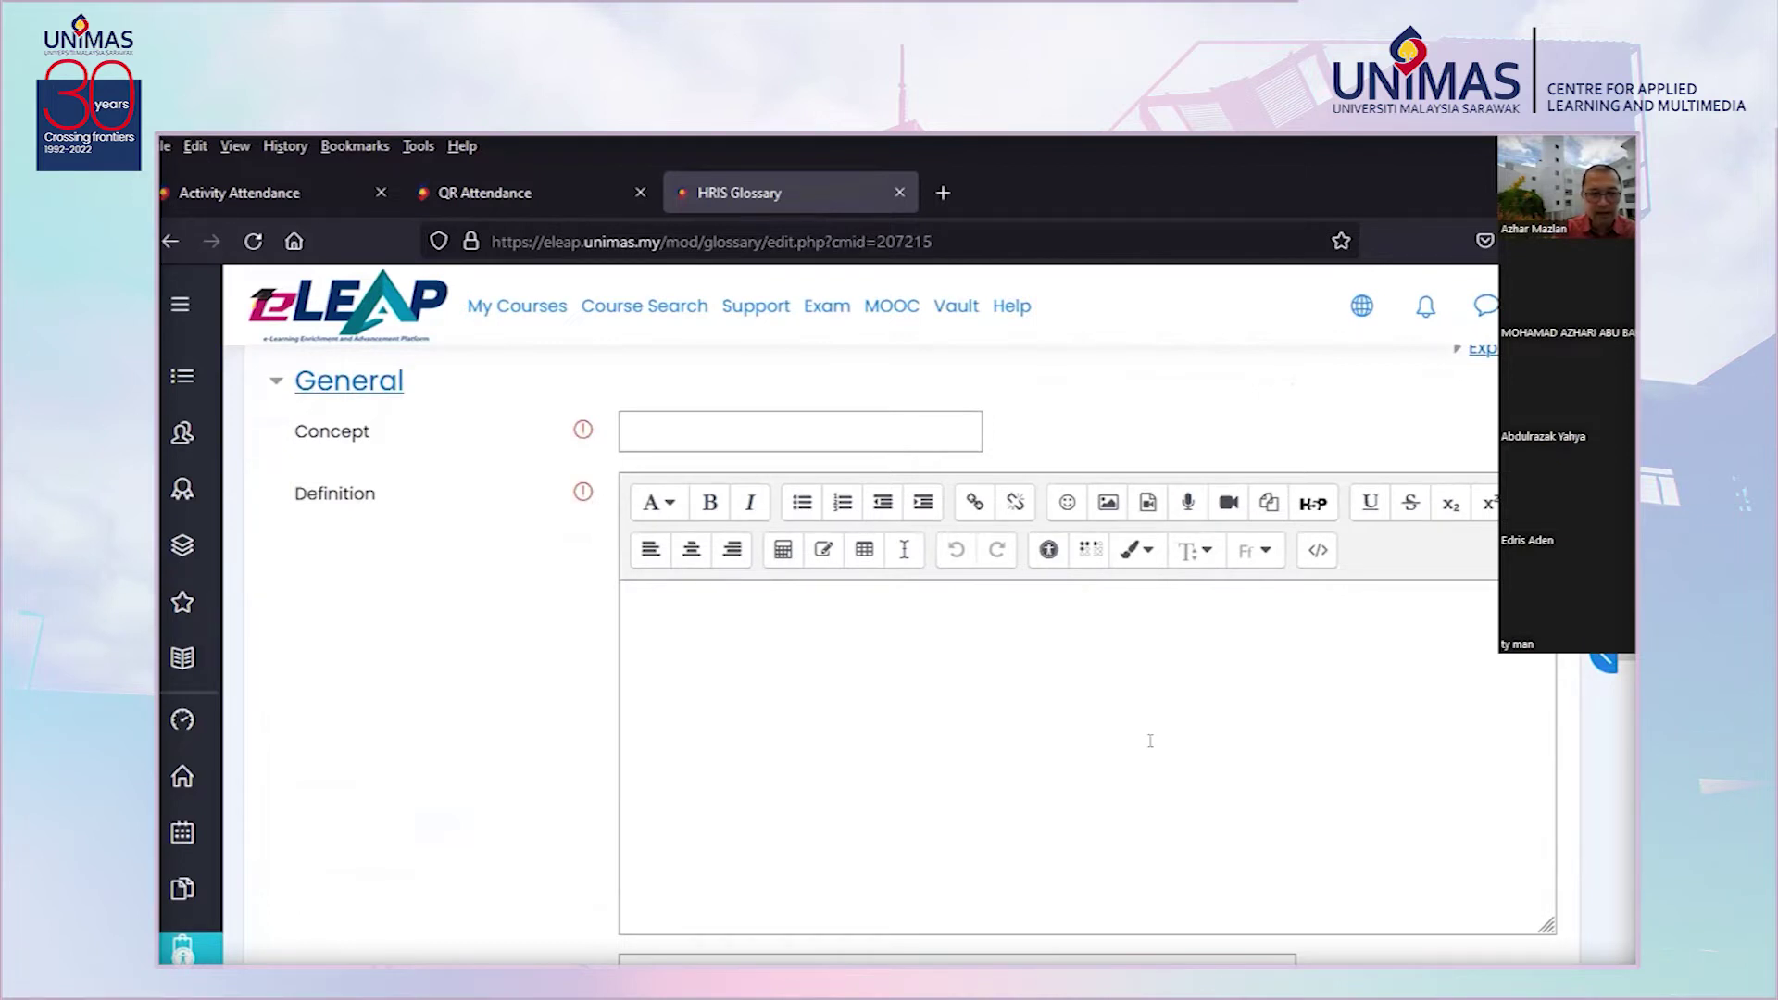
scroll(498, 822, "down", 3)
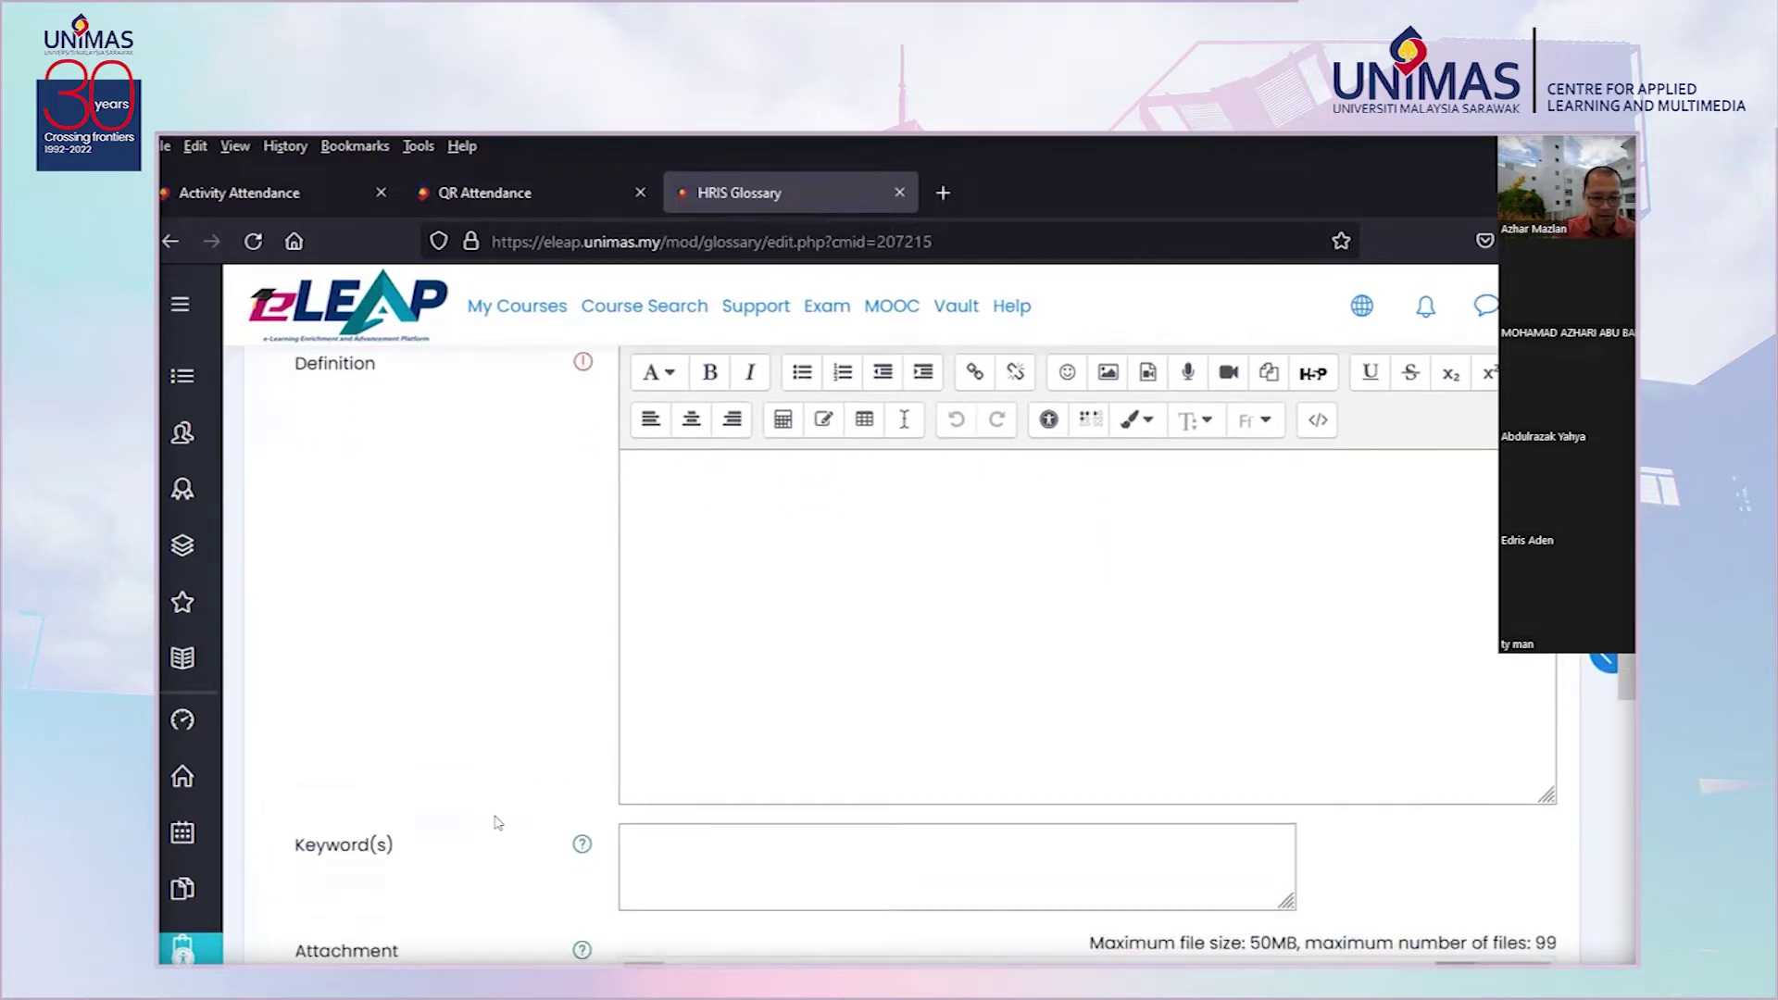
scroll(497, 822, "down", 6)
scroll(498, 823, "up", 4)
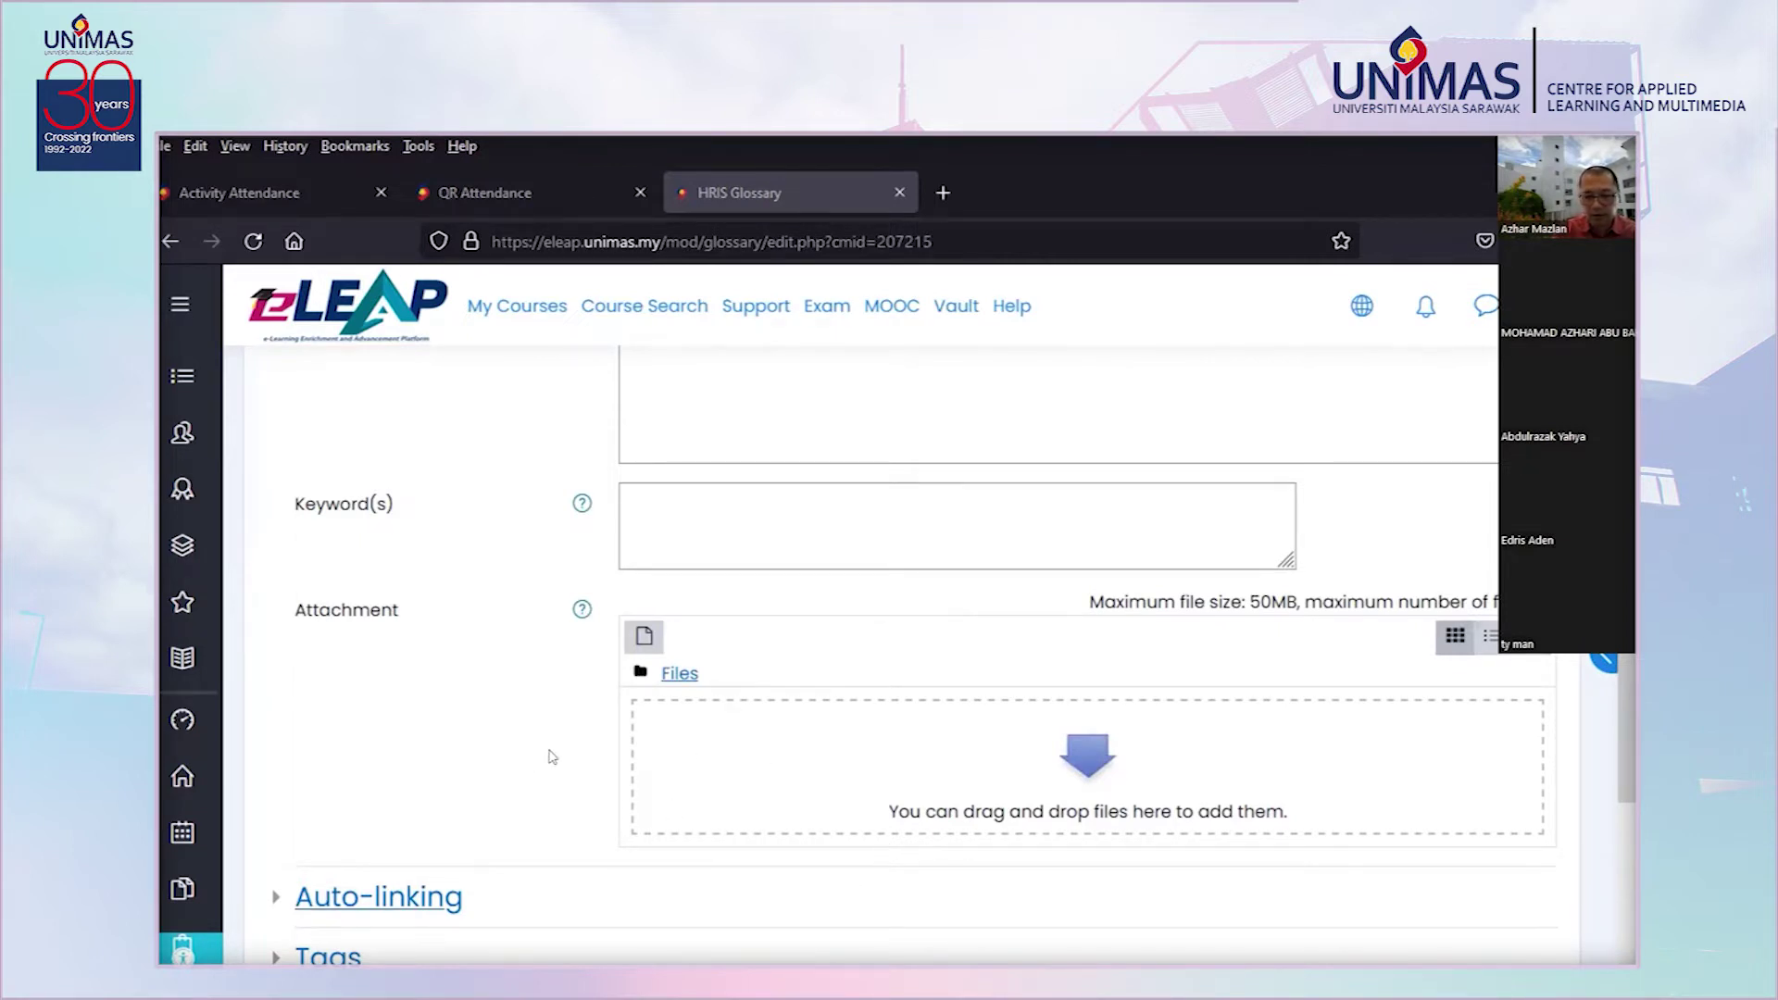
Cancel the new glossary entry and return to the KMS3054 Sem 2 21/22 -G01 course page
scroll(553, 757, "down", 5)
left_click(867, 463)
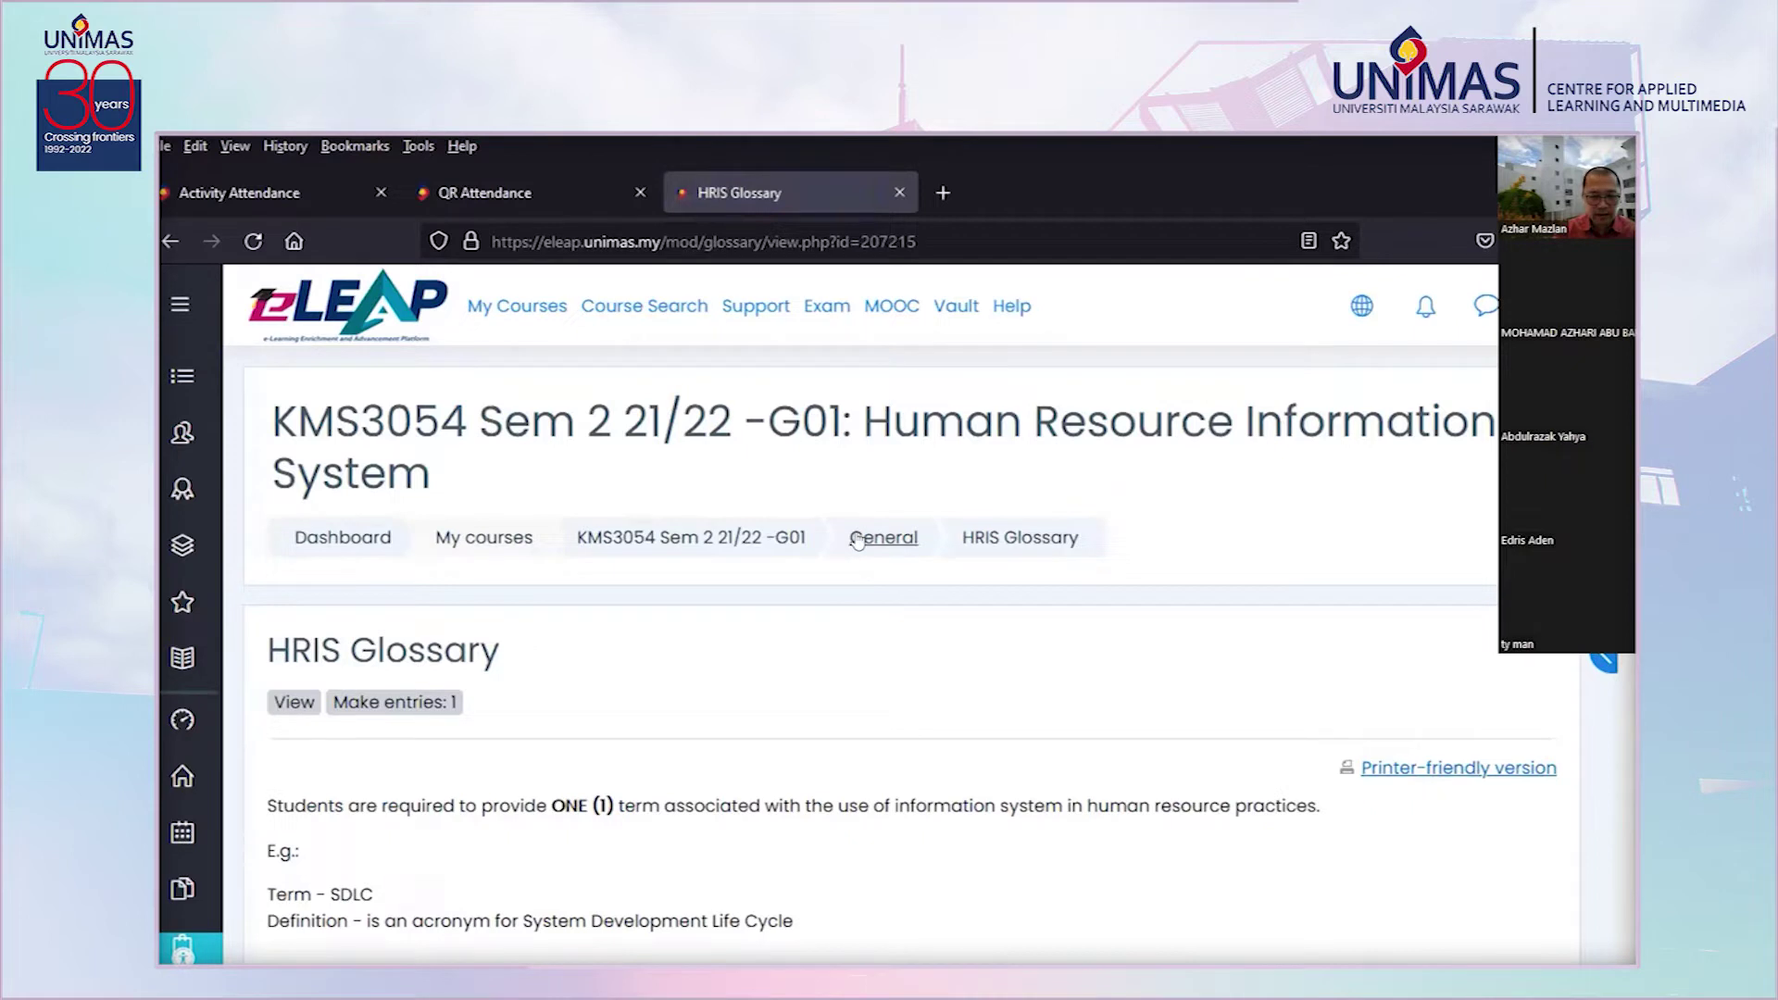
left_click(779, 537)
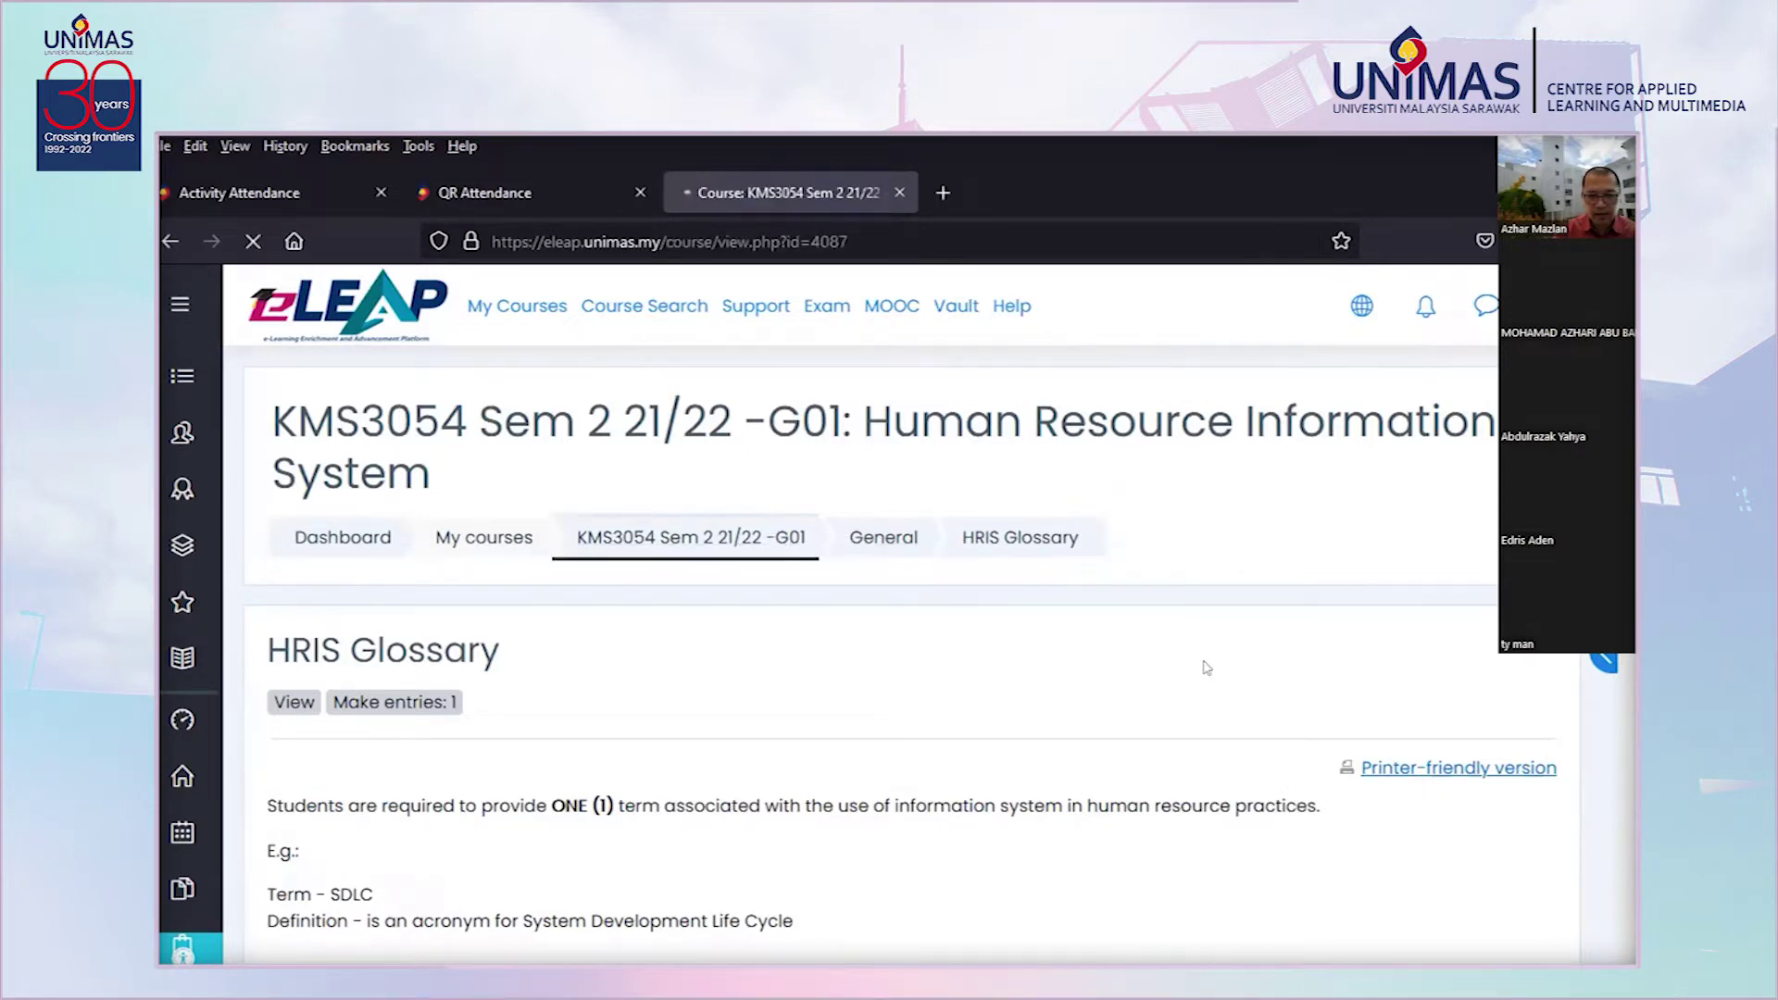
Open the list of activities and resources that can be added below the HRIS Glossary and look through the game types
scroll(1435, 792, "down", 1)
scroll(1436, 792, "down", 8)
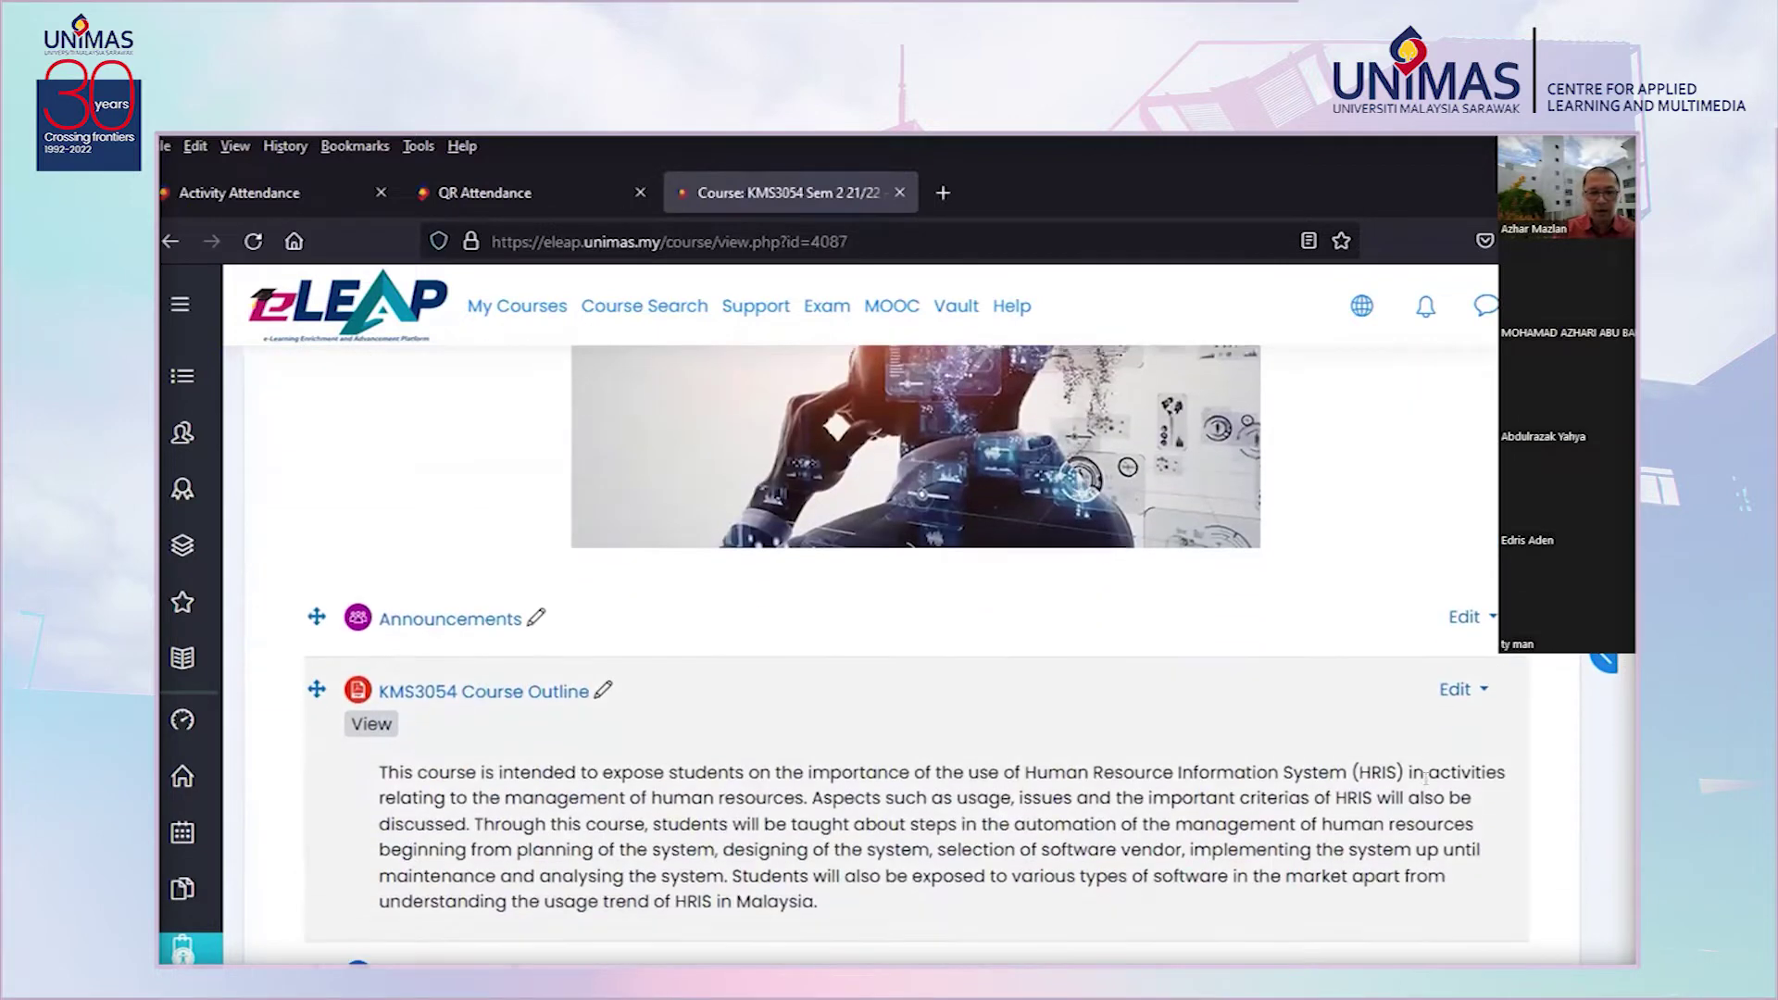
scroll(1377, 815, "down", 3)
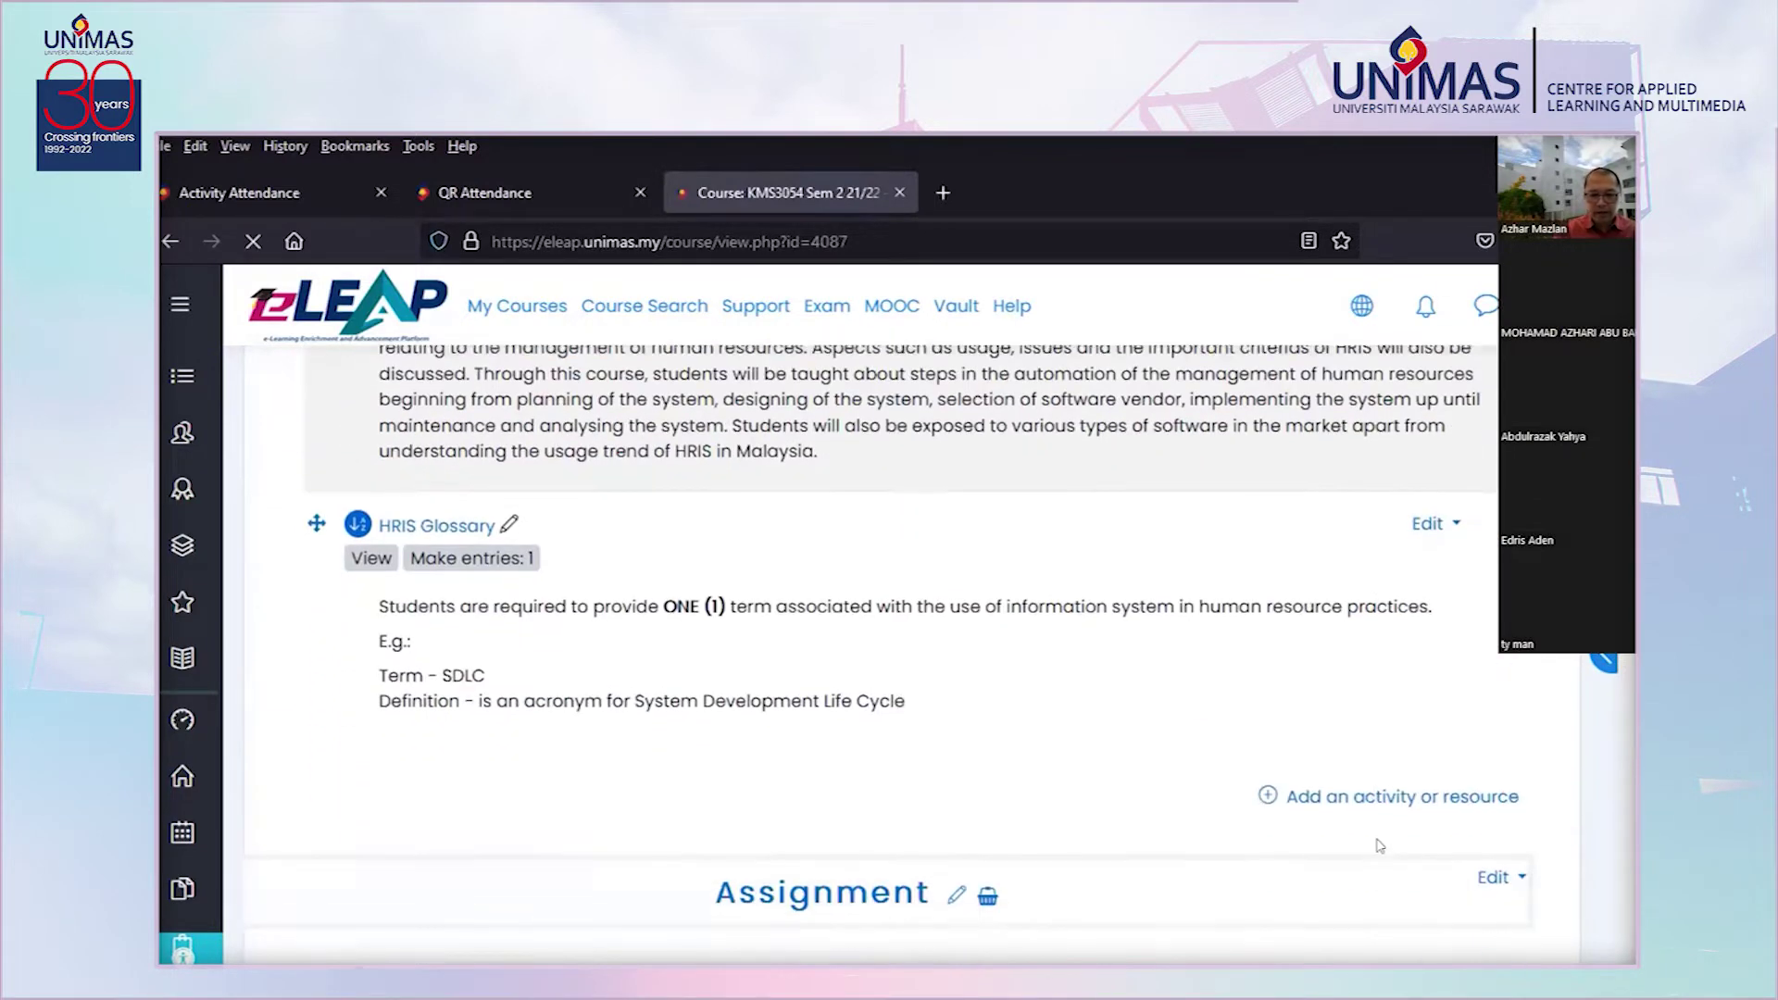
left_click(1373, 787)
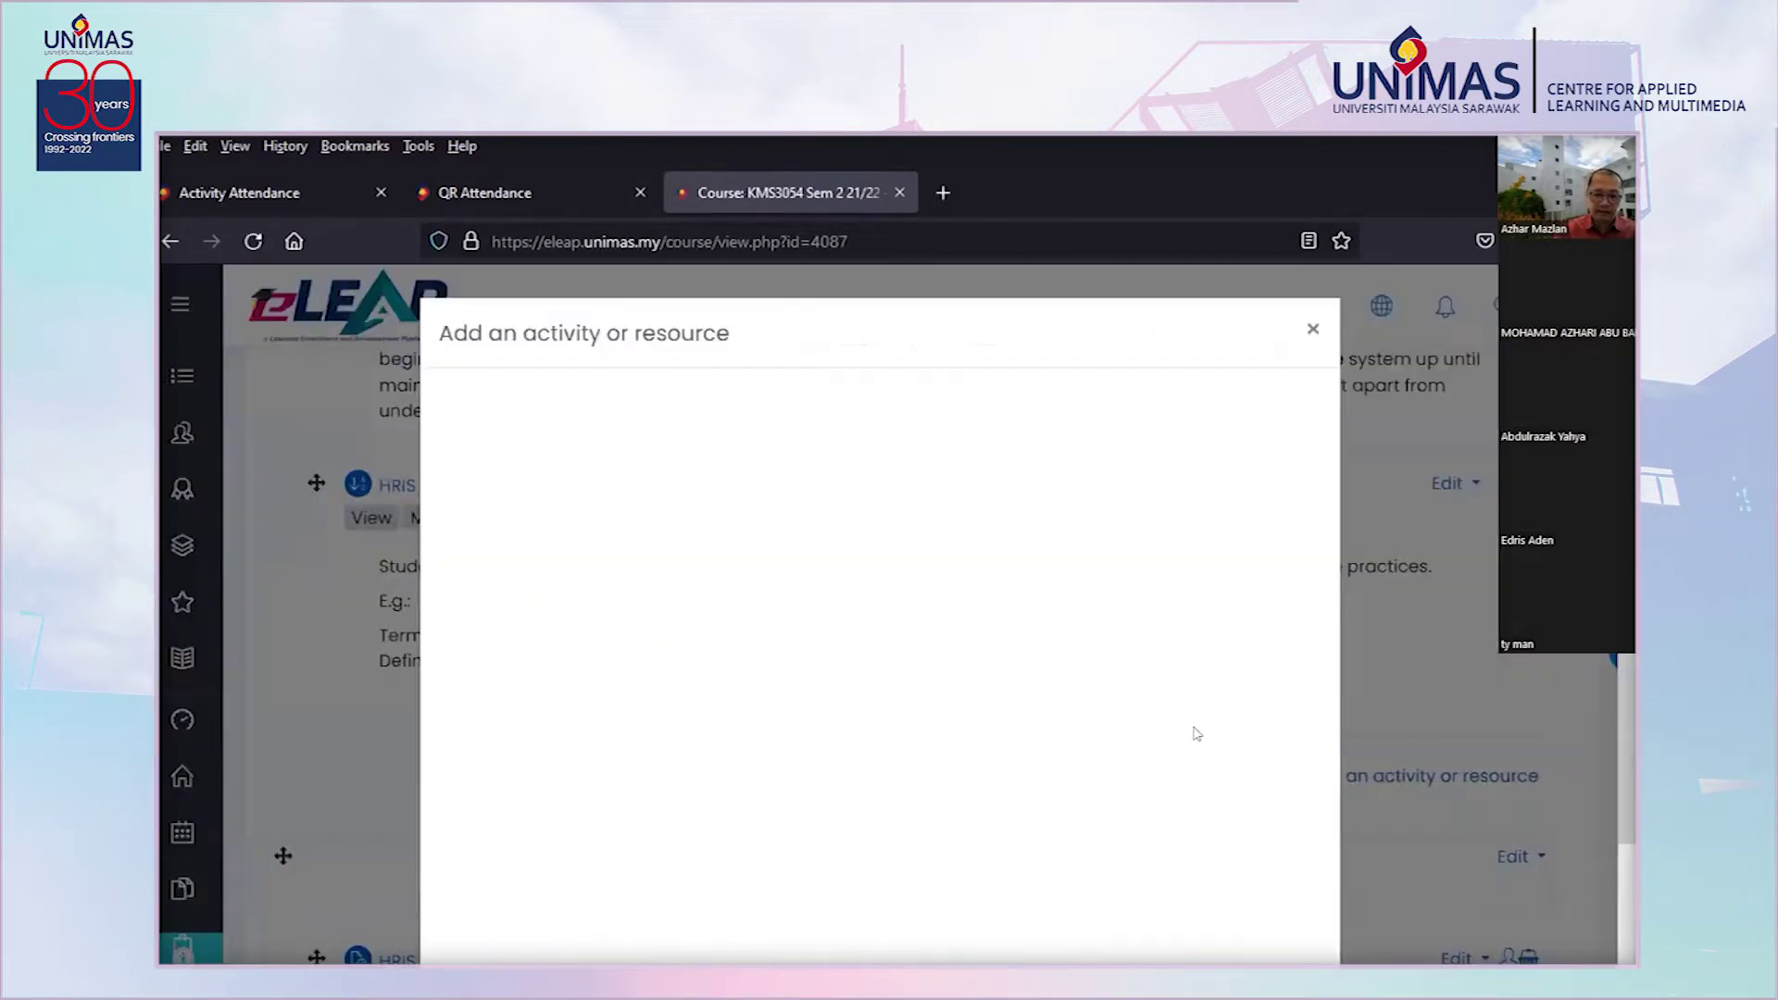
scroll(1093, 722, "down", 3)
scroll(1035, 705, "down", 1)
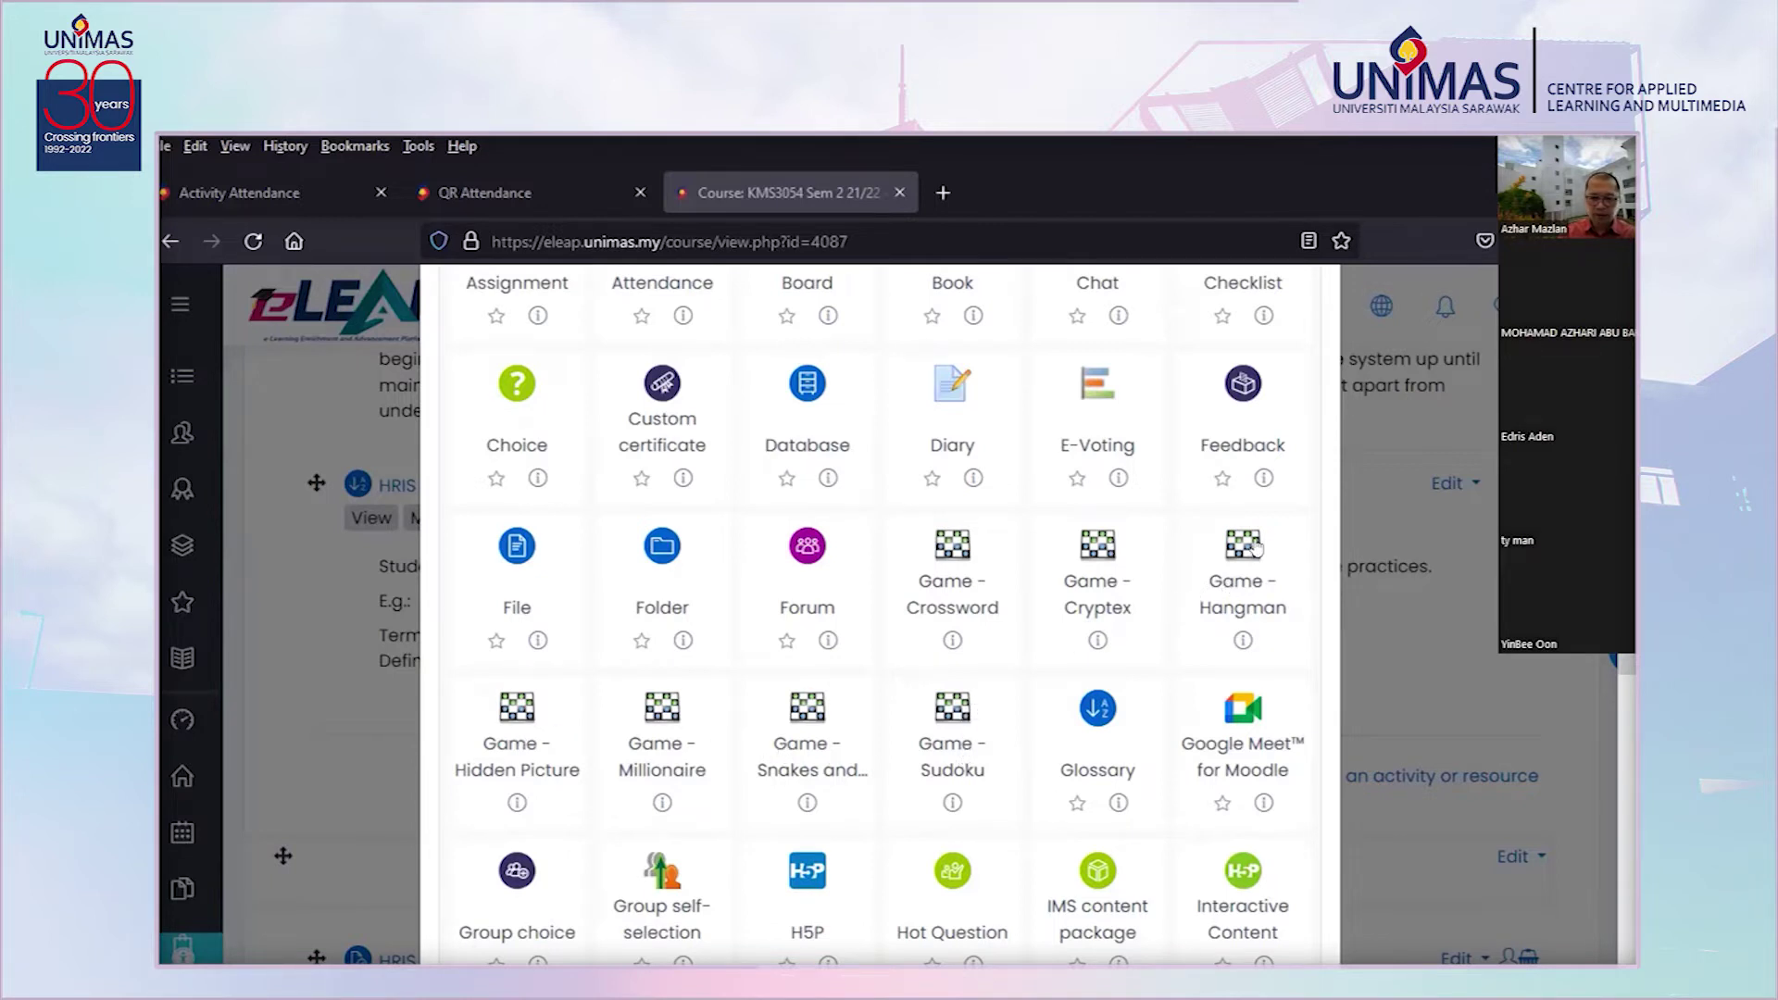
left_click(1243, 289)
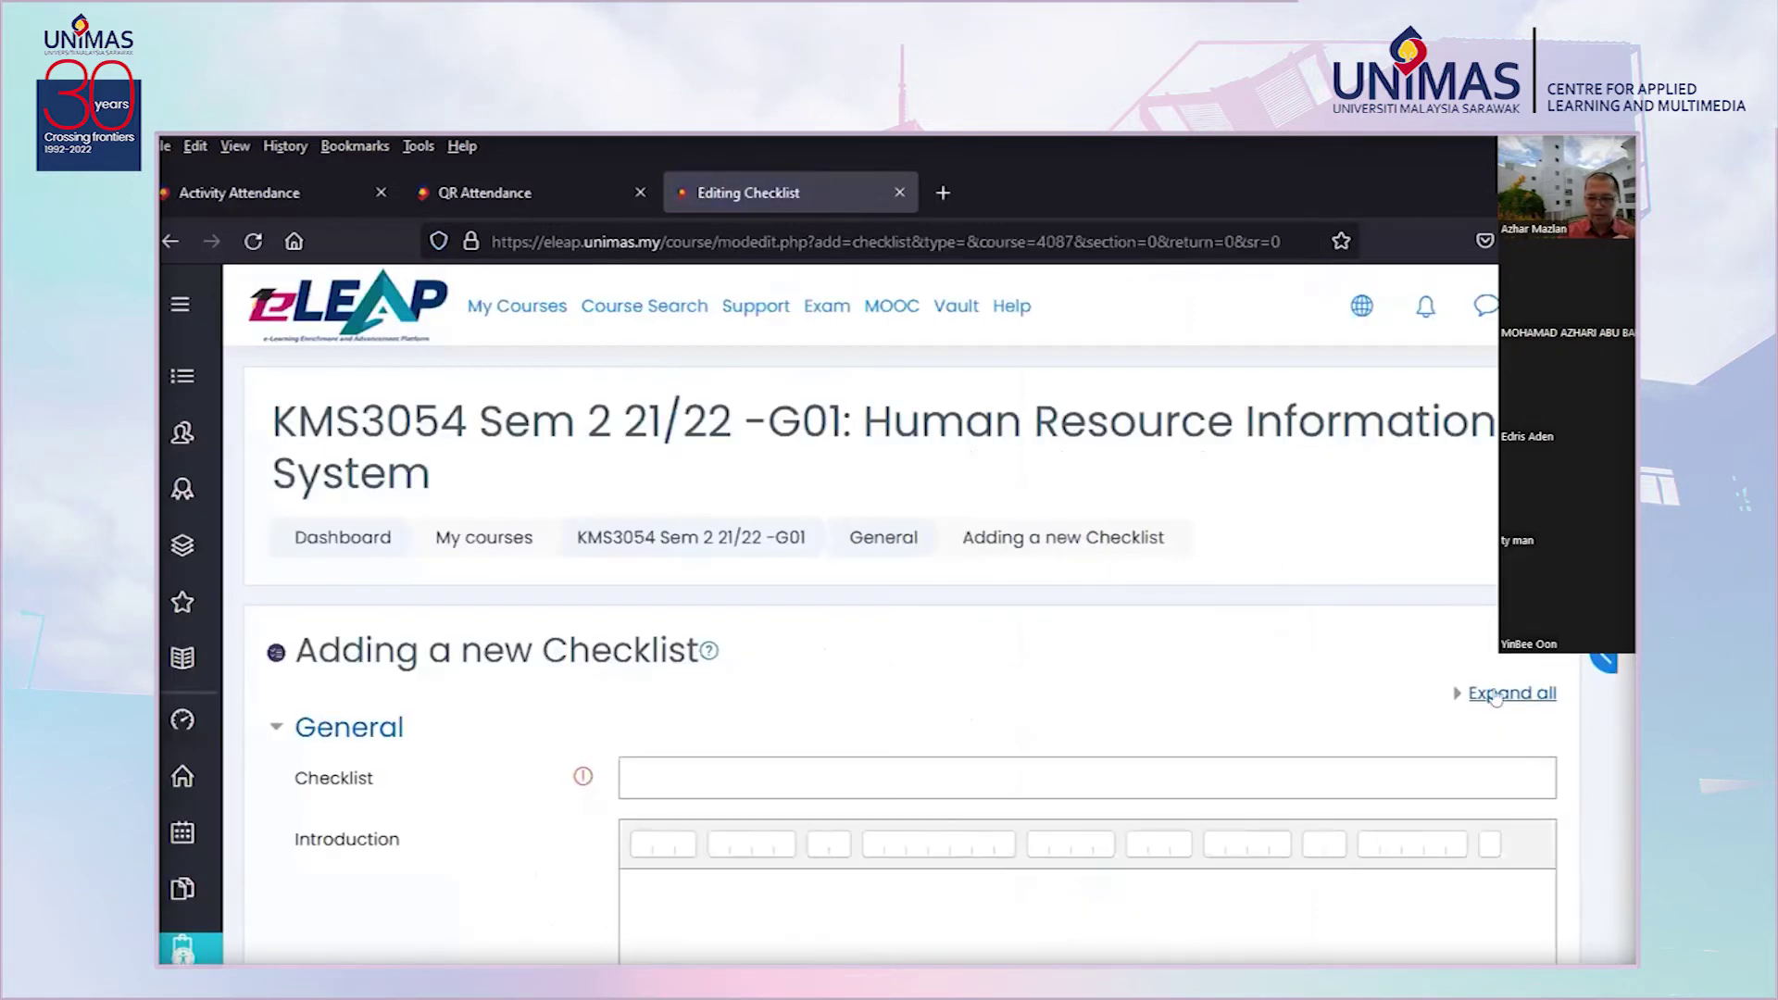
left_click(1510, 692)
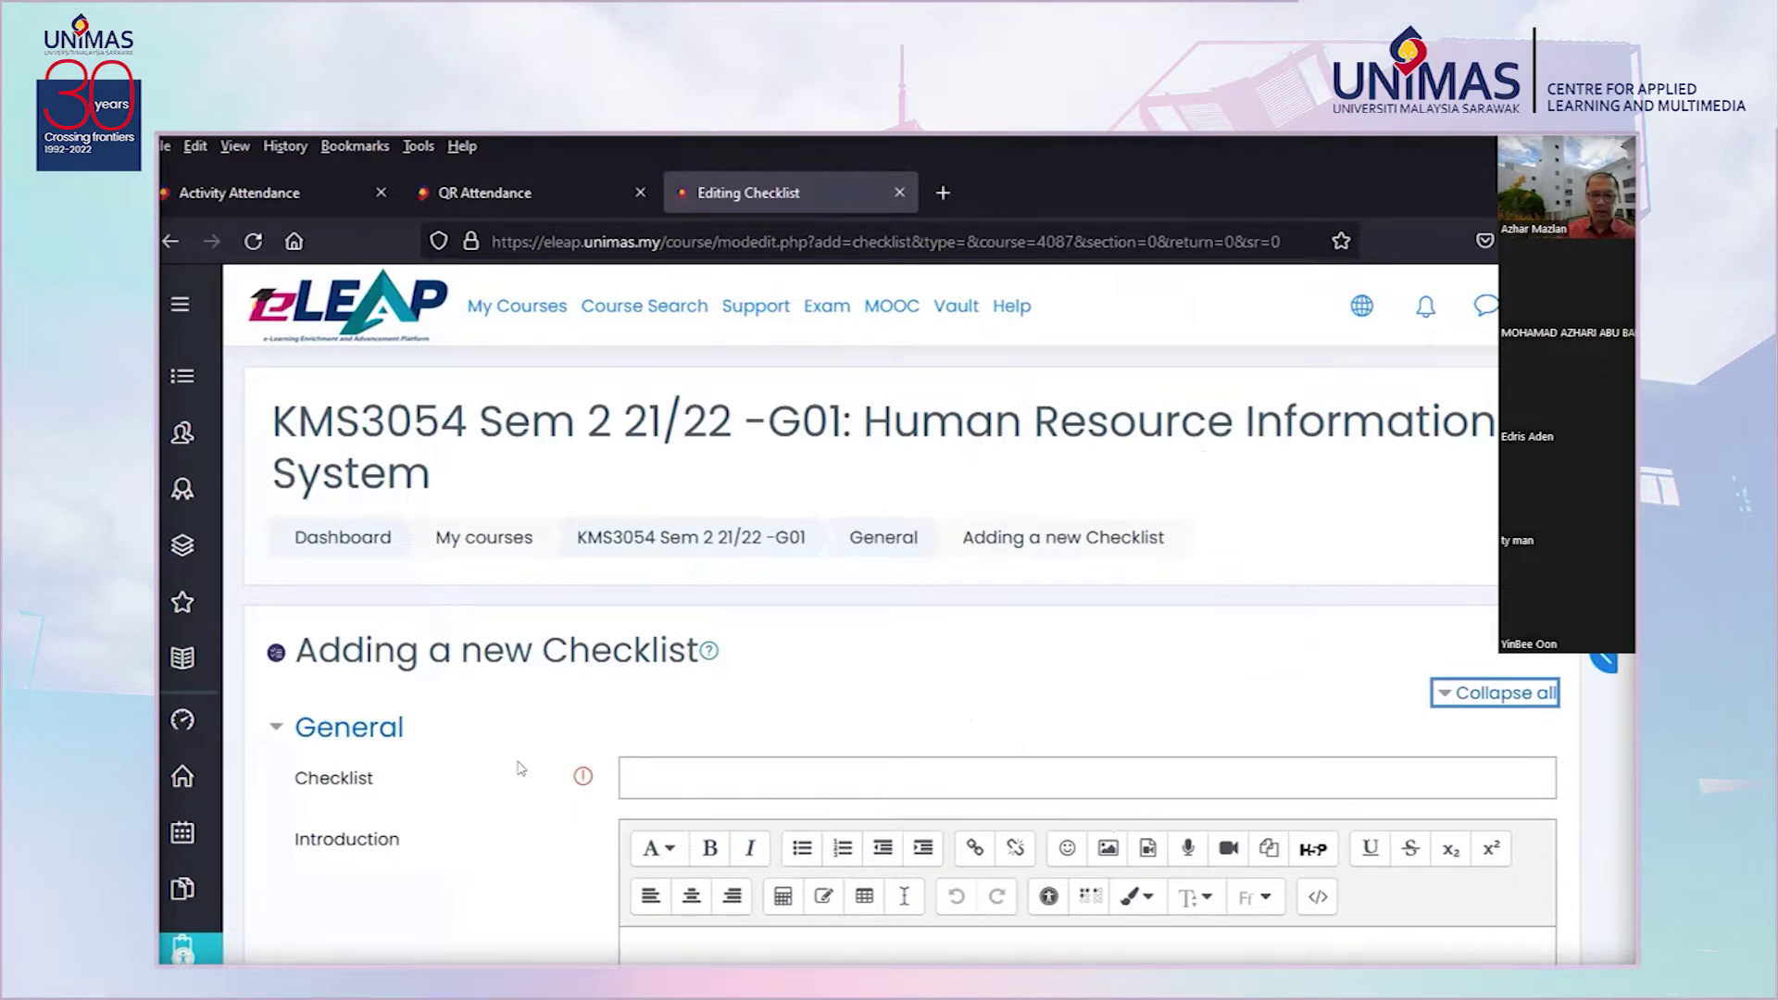
scroll(530, 785, "down", 3)
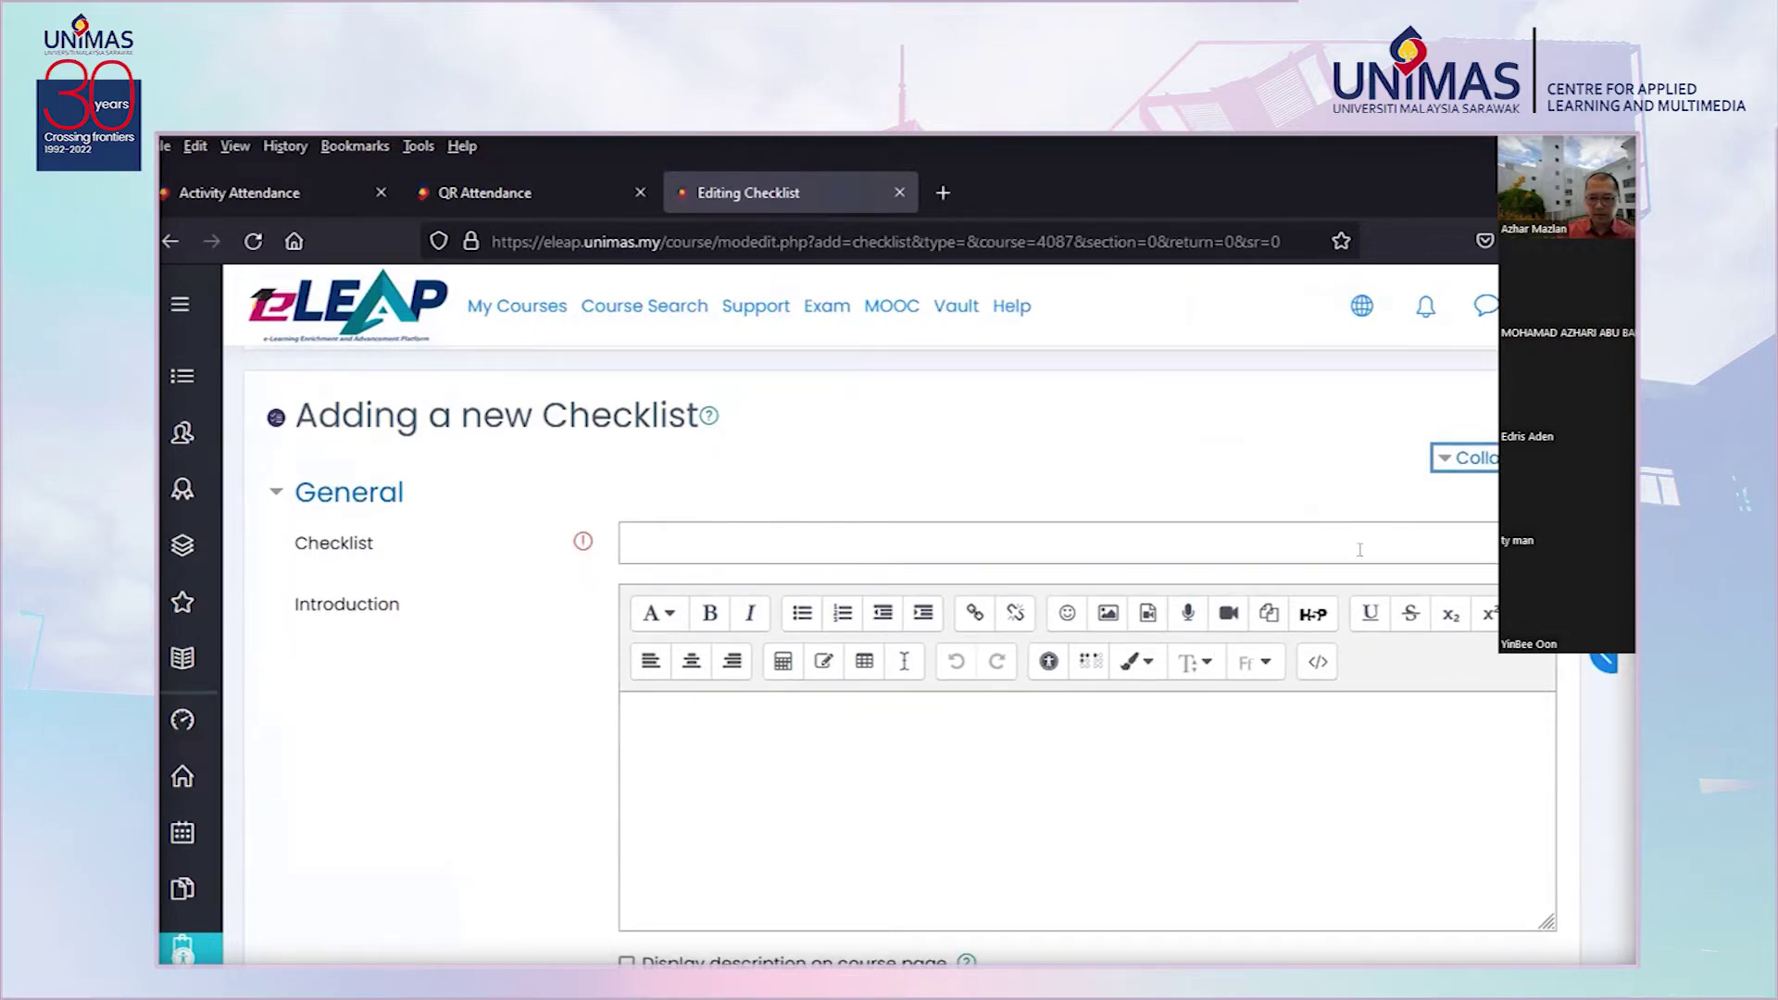
scroll(1050, 644, "down", 15)
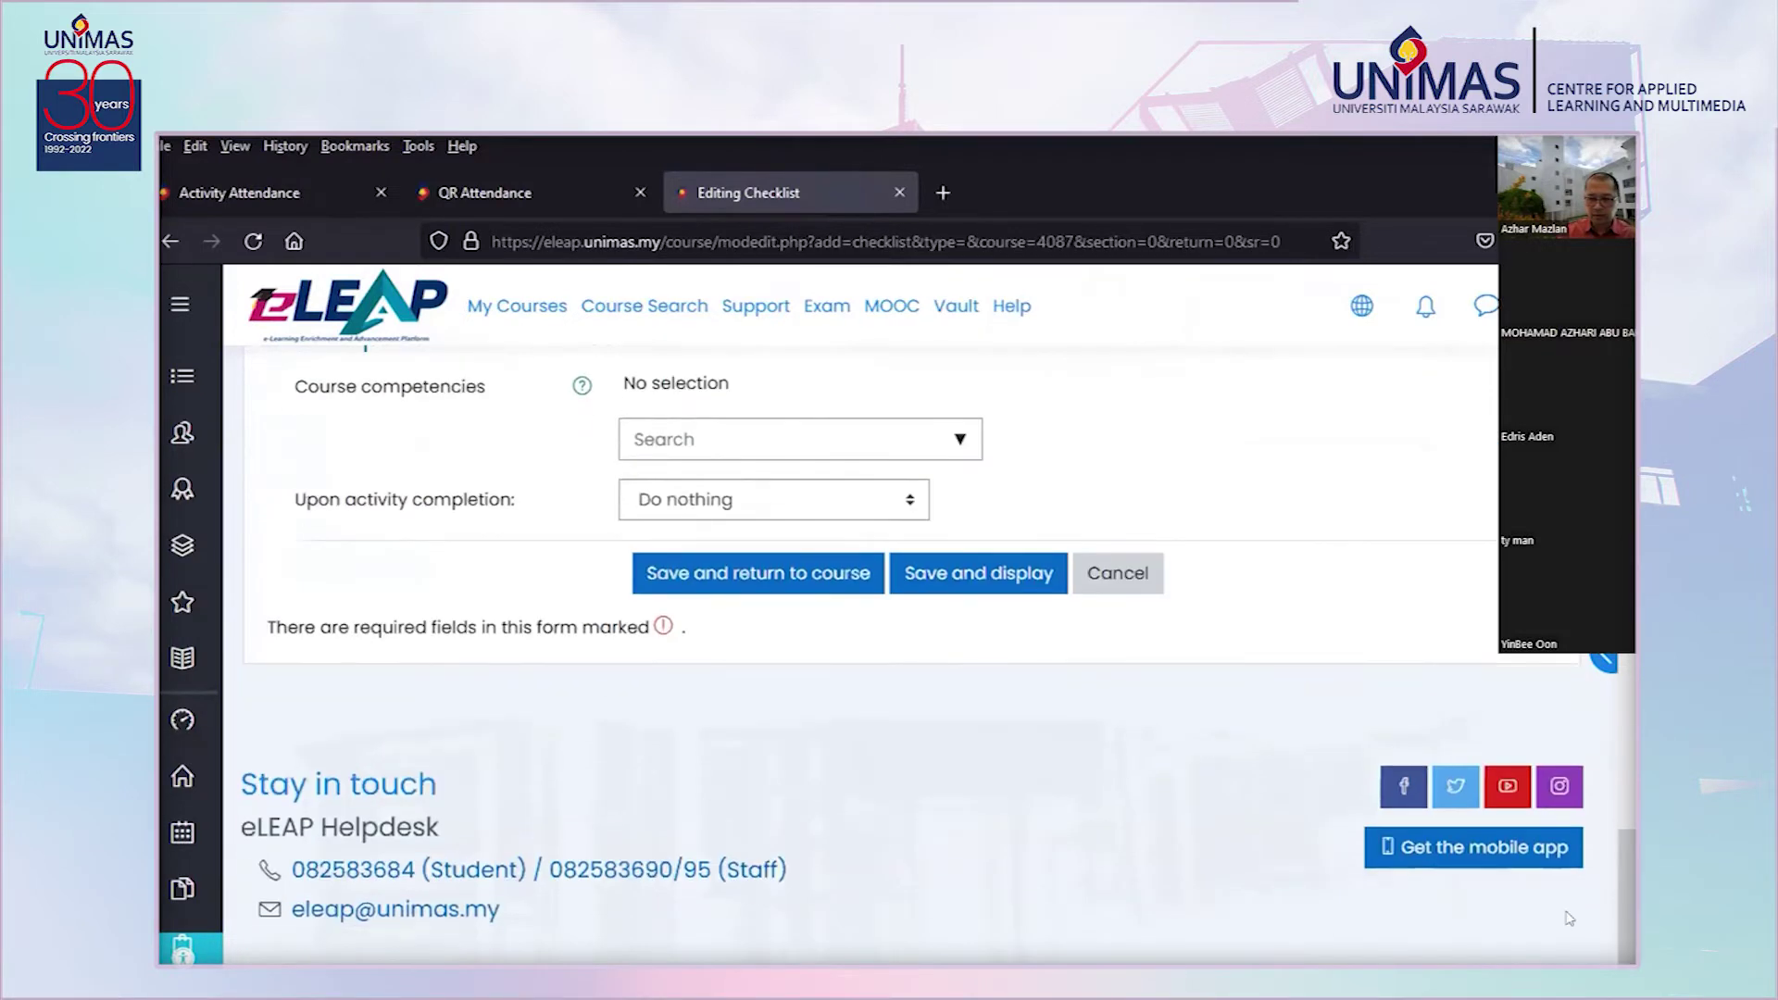
left_click(1105, 567)
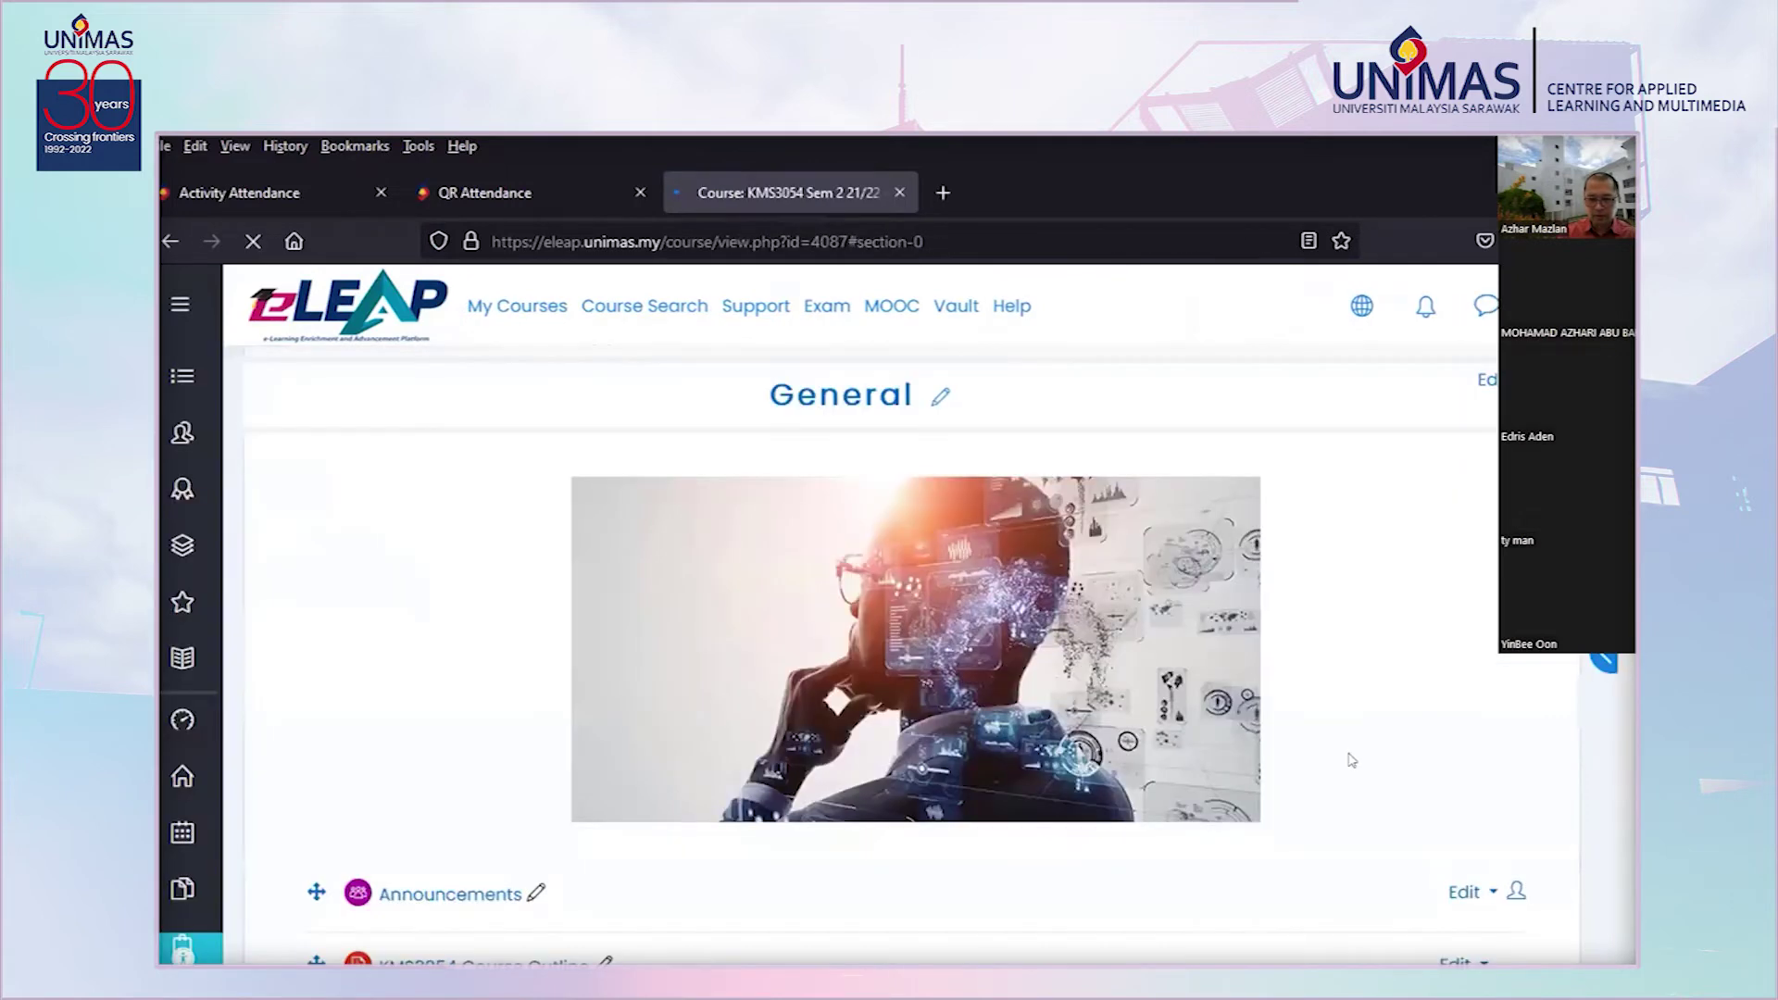
Start adding a Game - Hangman activity to the course's General section, below the HRIS Glossary
scroll(1146, 752, "down", 5)
scroll(1146, 752, "down", 5)
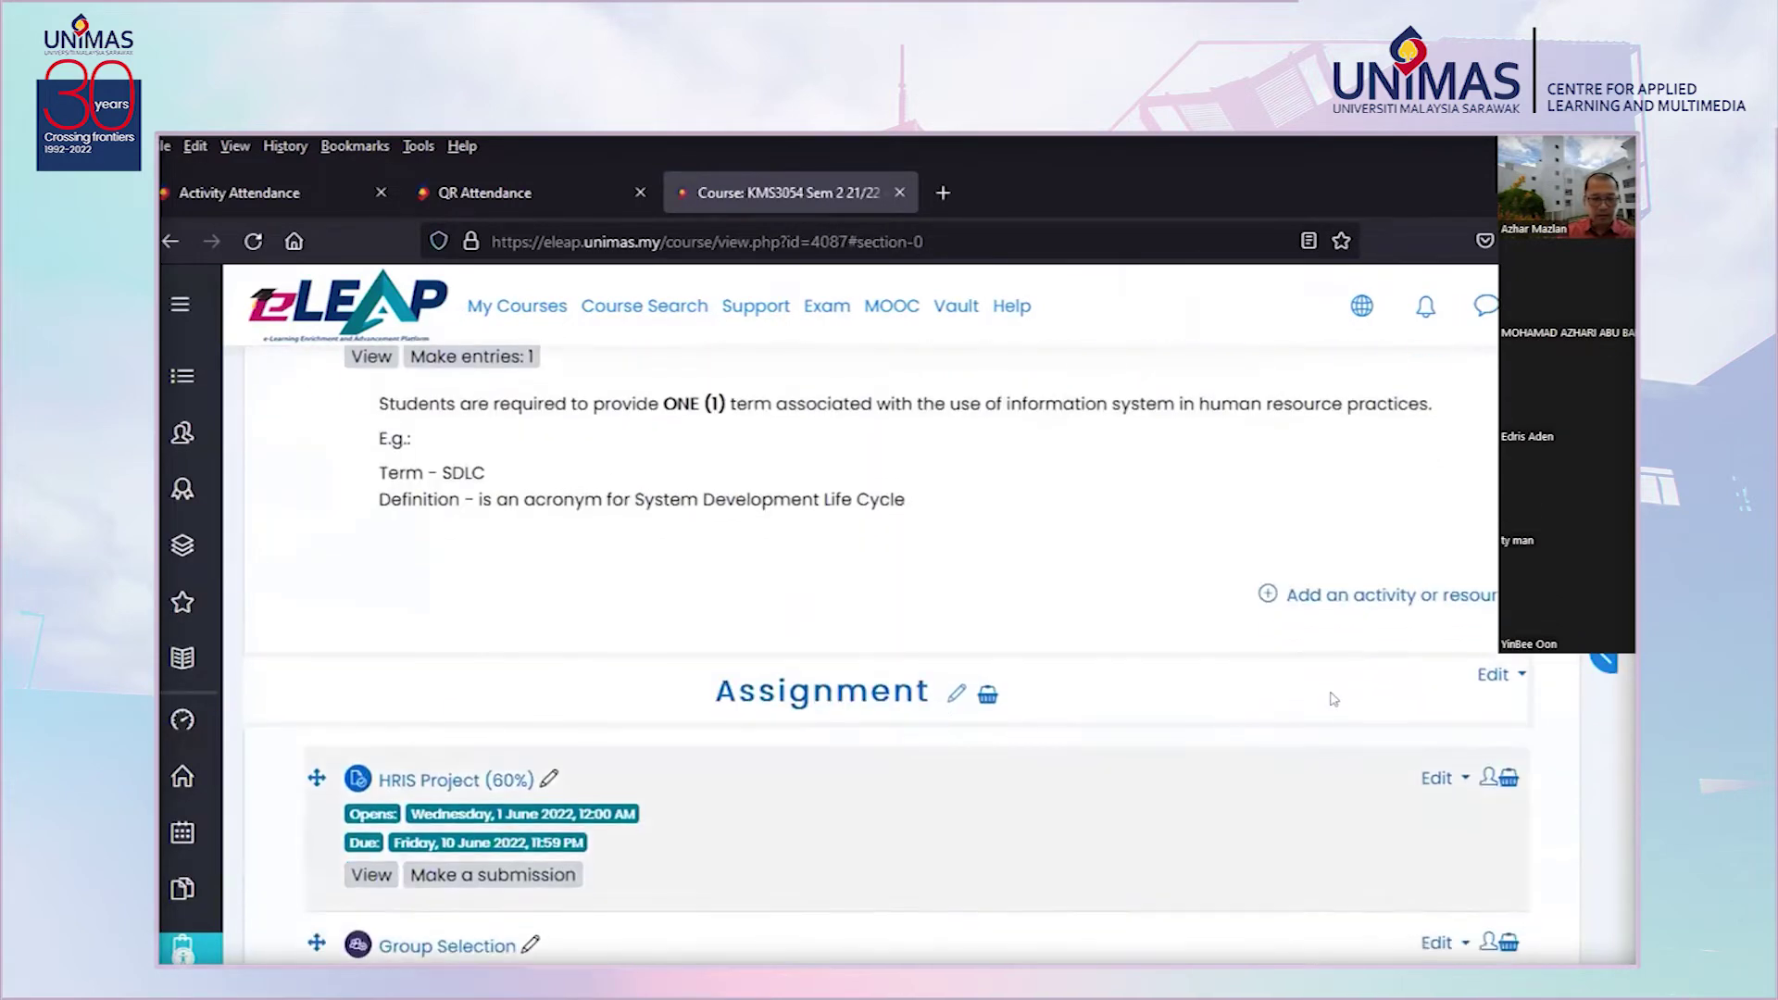
left_click(1430, 587)
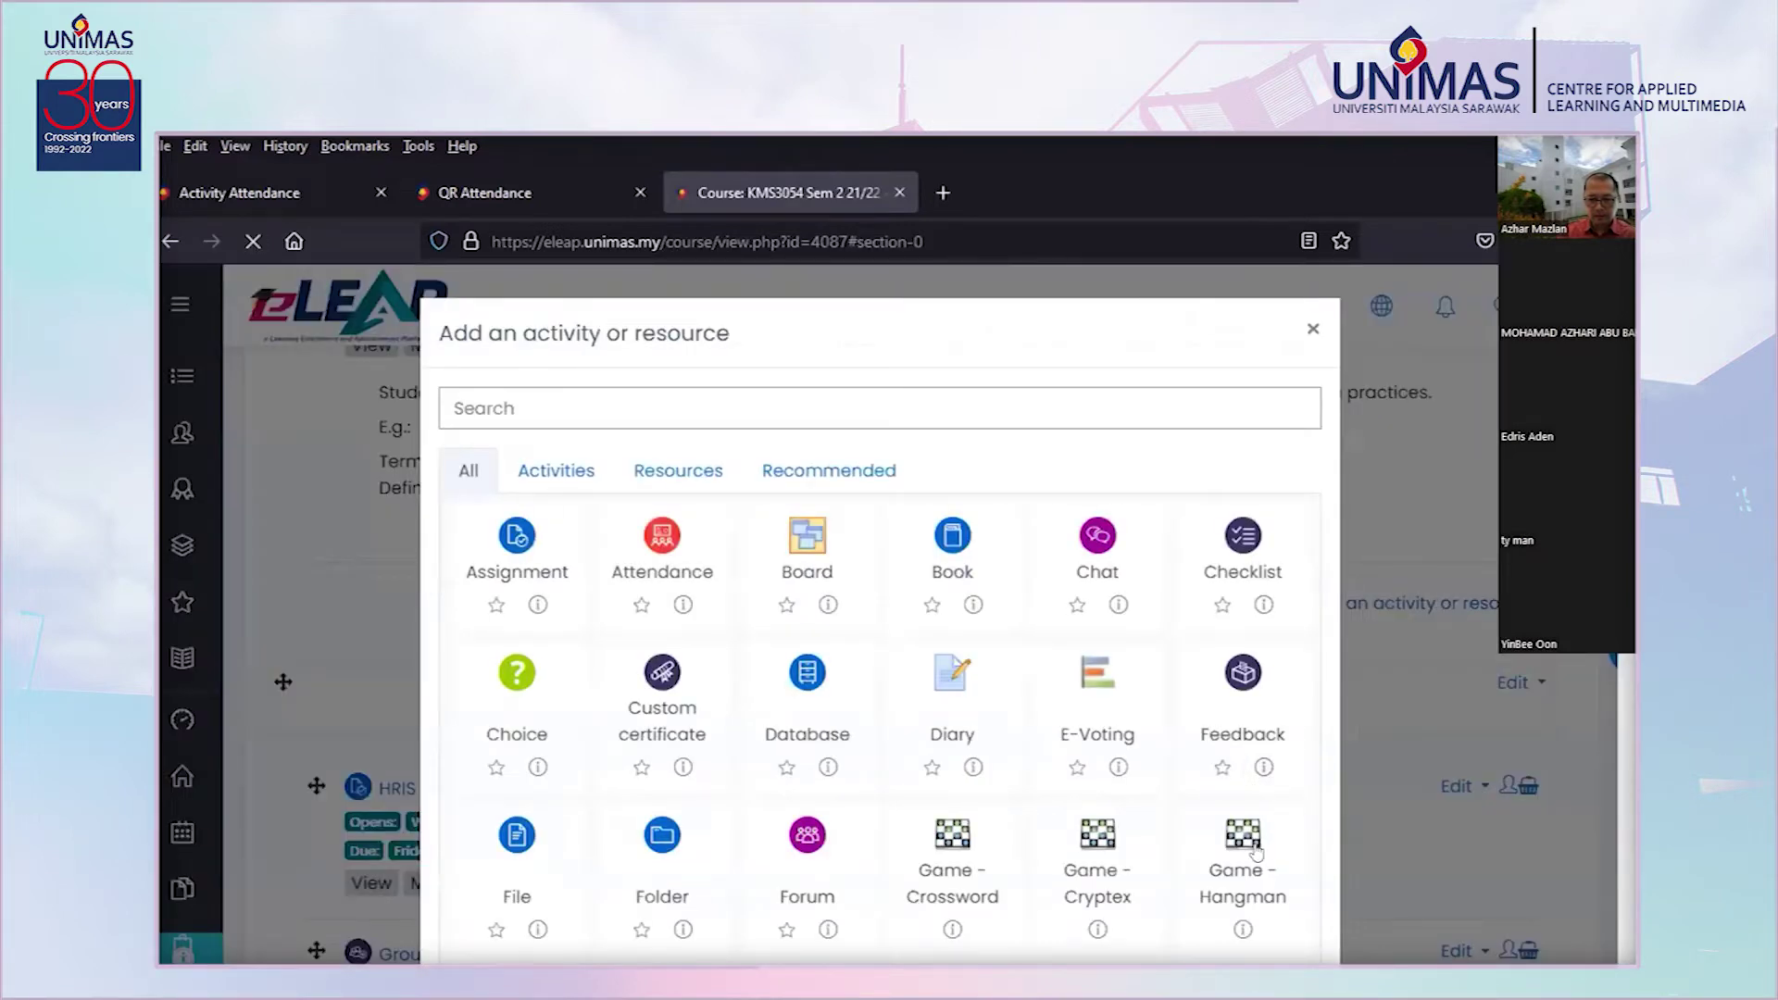
scroll(1276, 808, "down", 3)
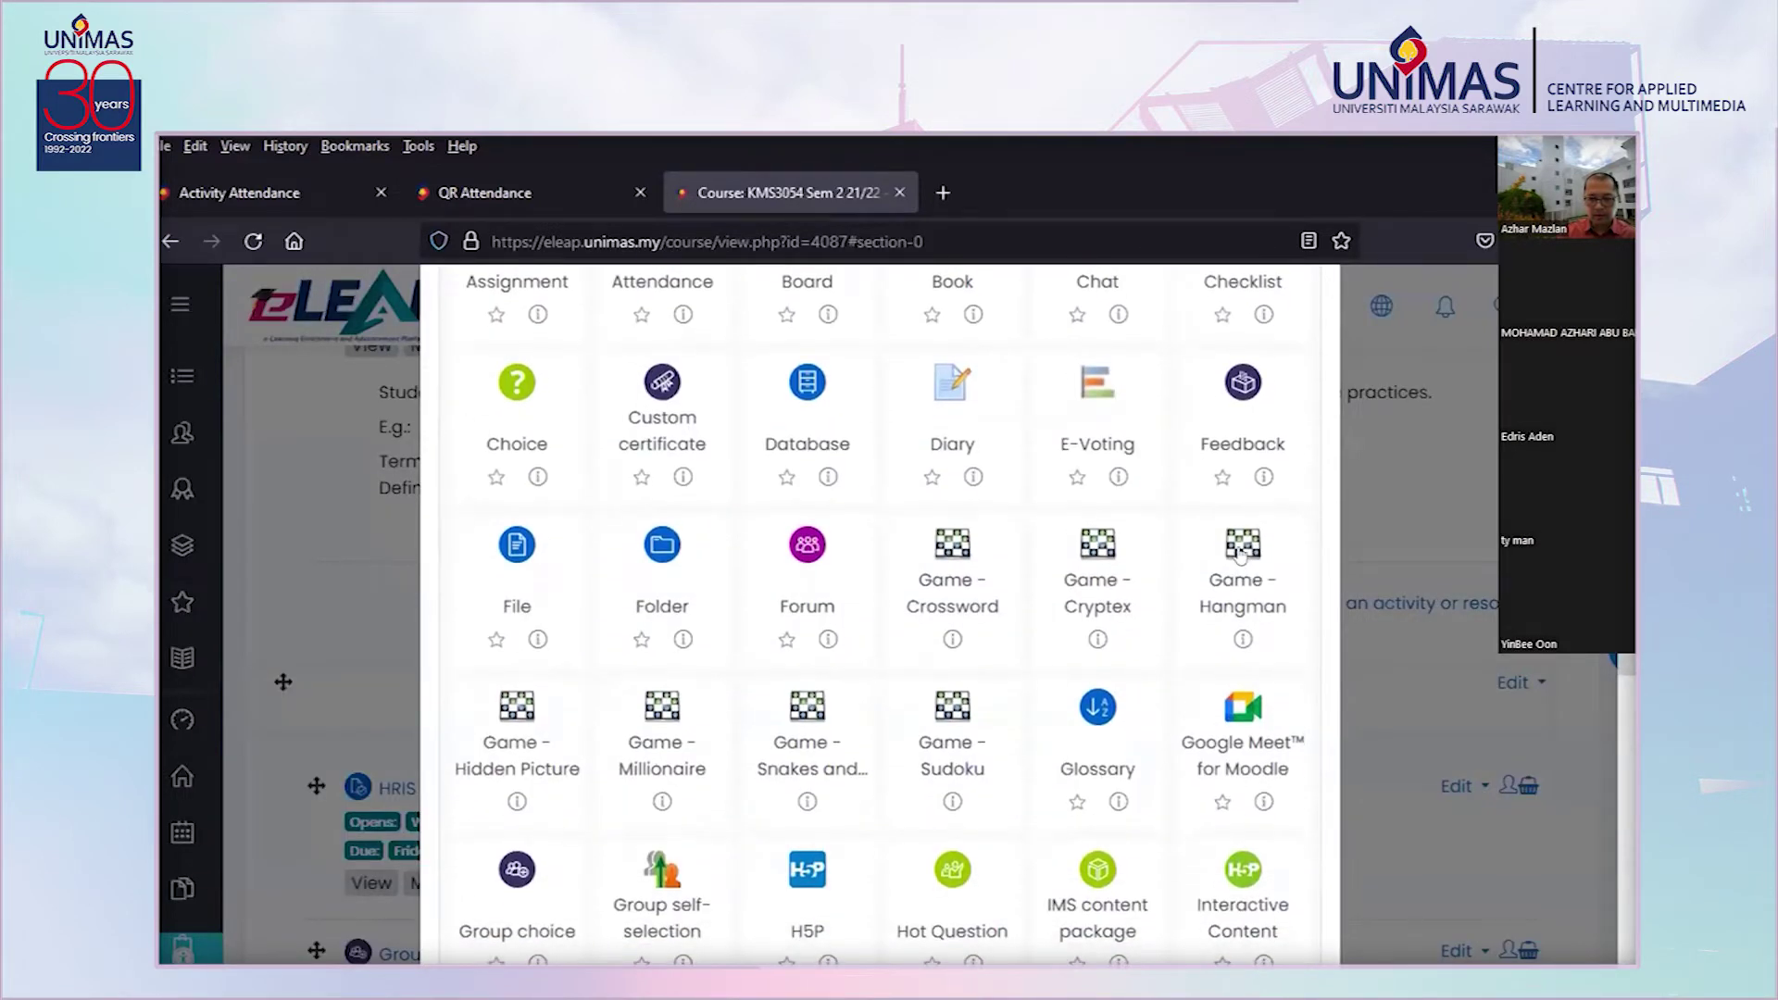
left_click(1242, 546)
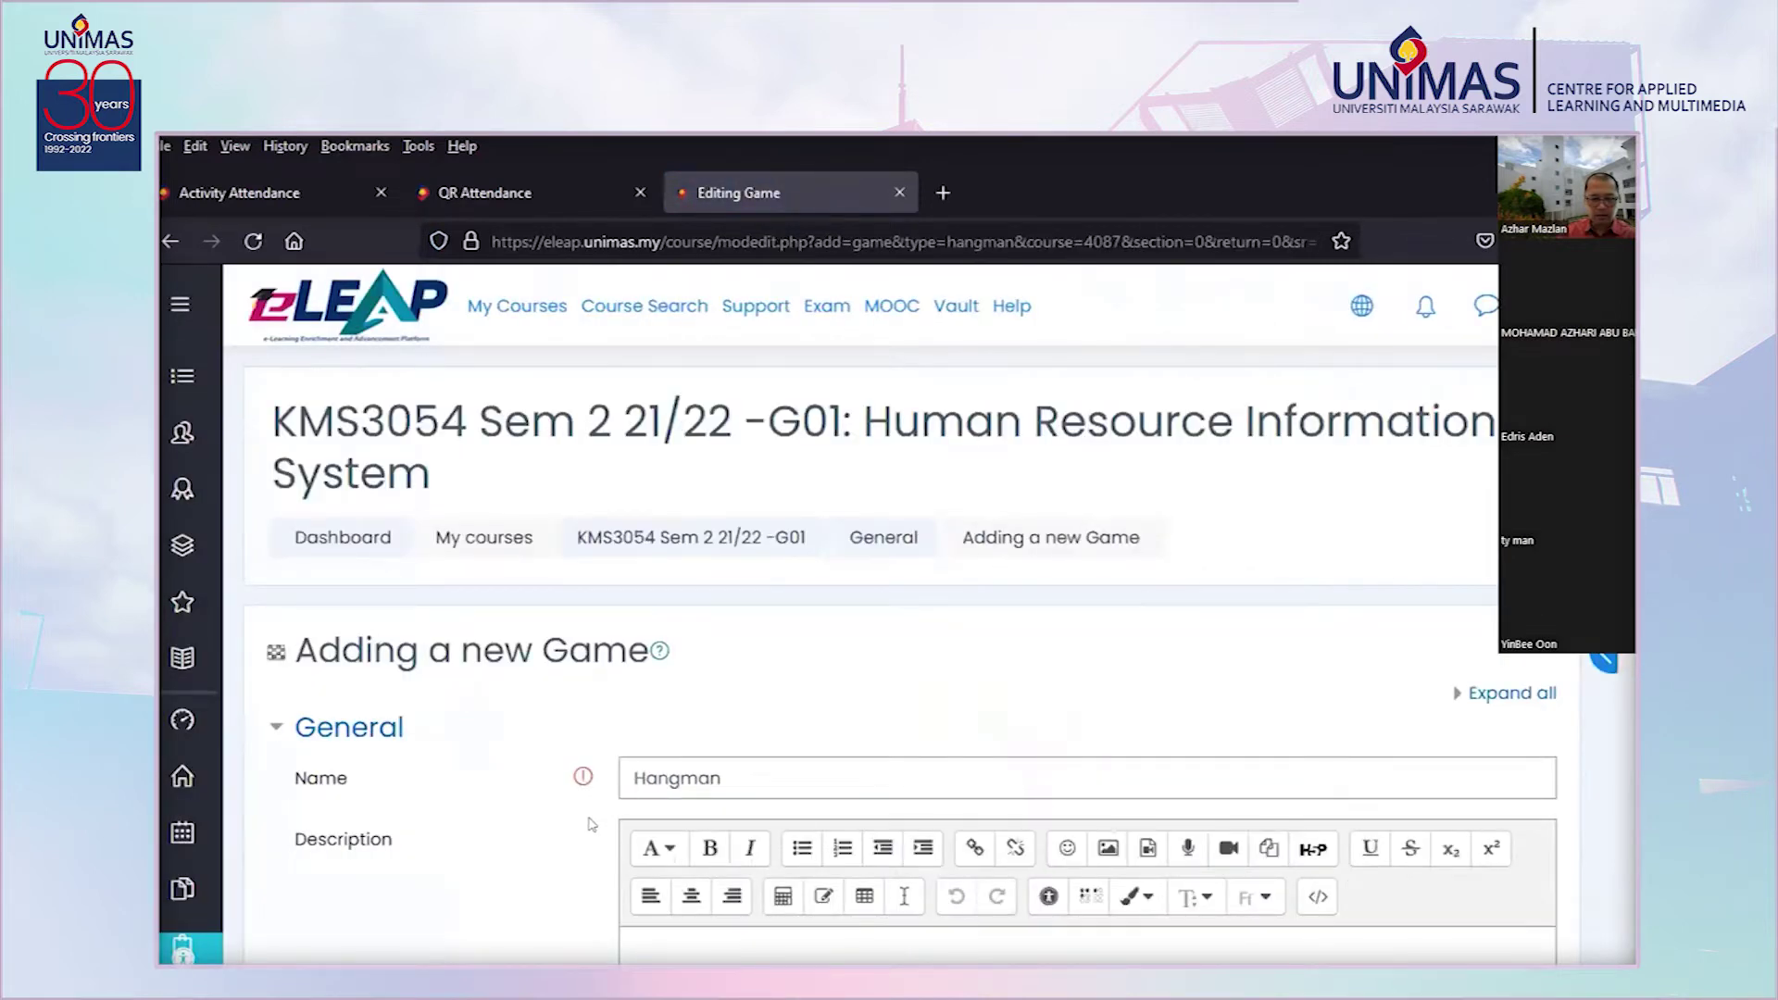
Examine the Hangman game's General settings and the choices for Source of questions, keeping Glossary
scroll(502, 740, "down", 3)
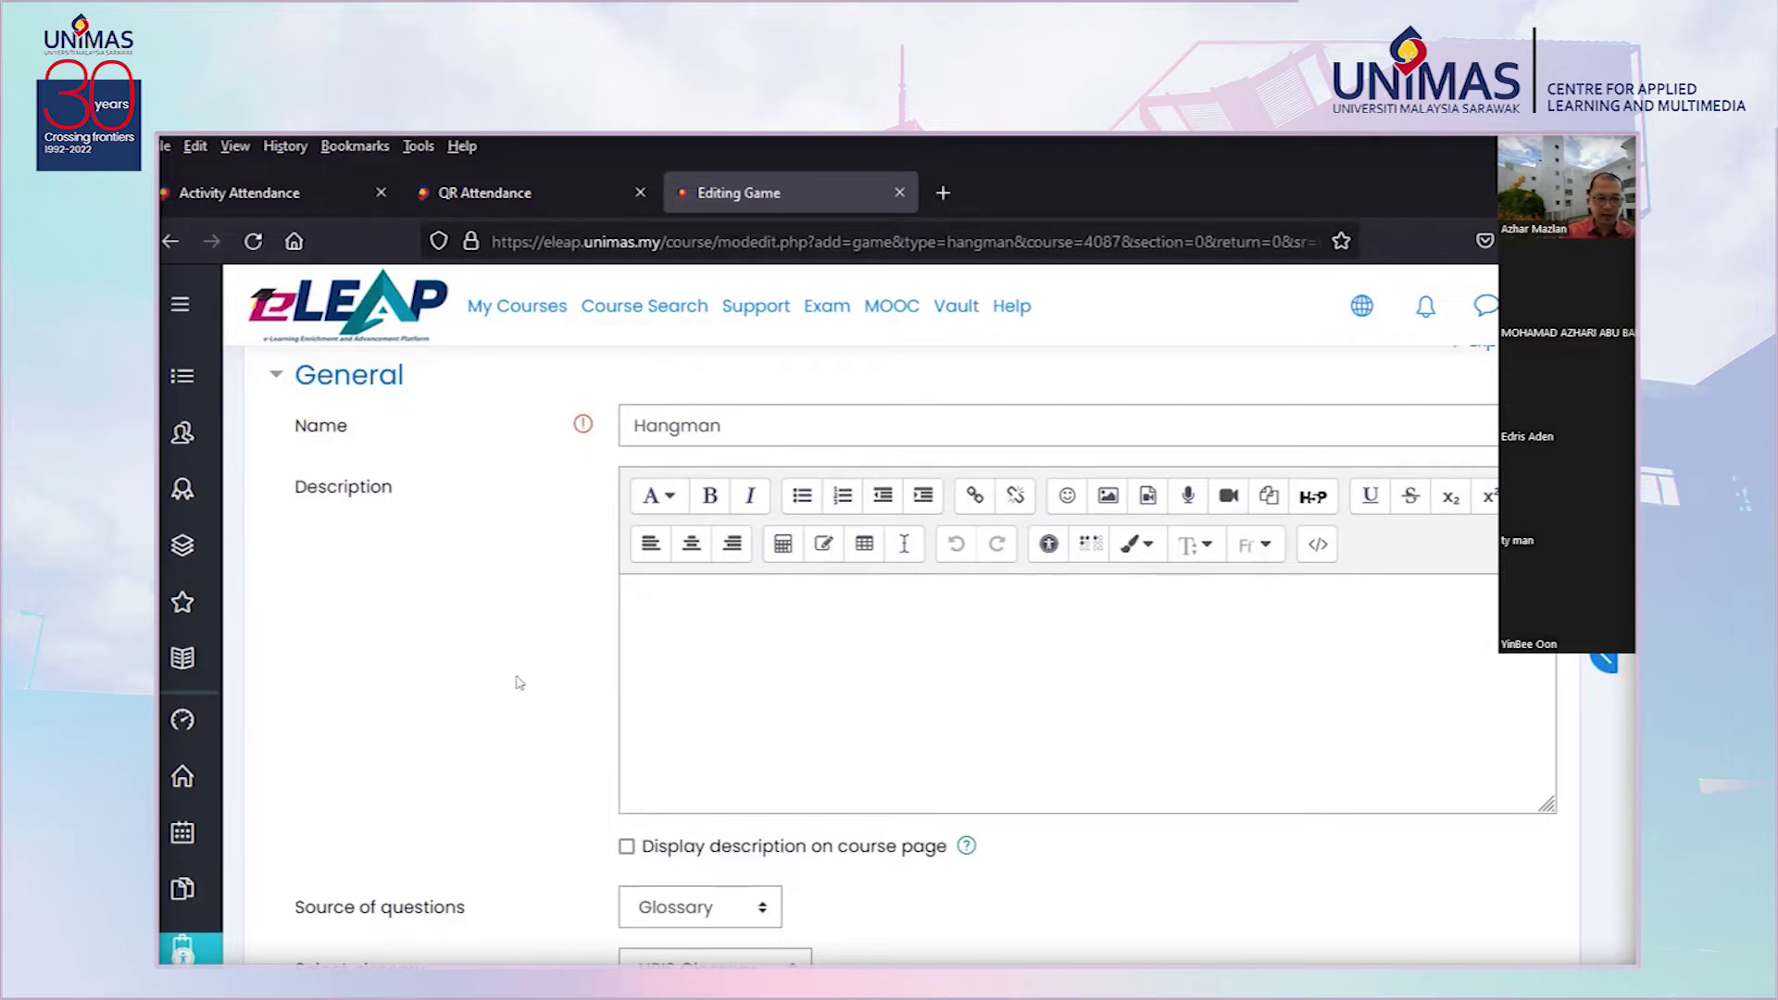
scroll(1289, 921, "down", 3)
scroll(1289, 919, "down", 2)
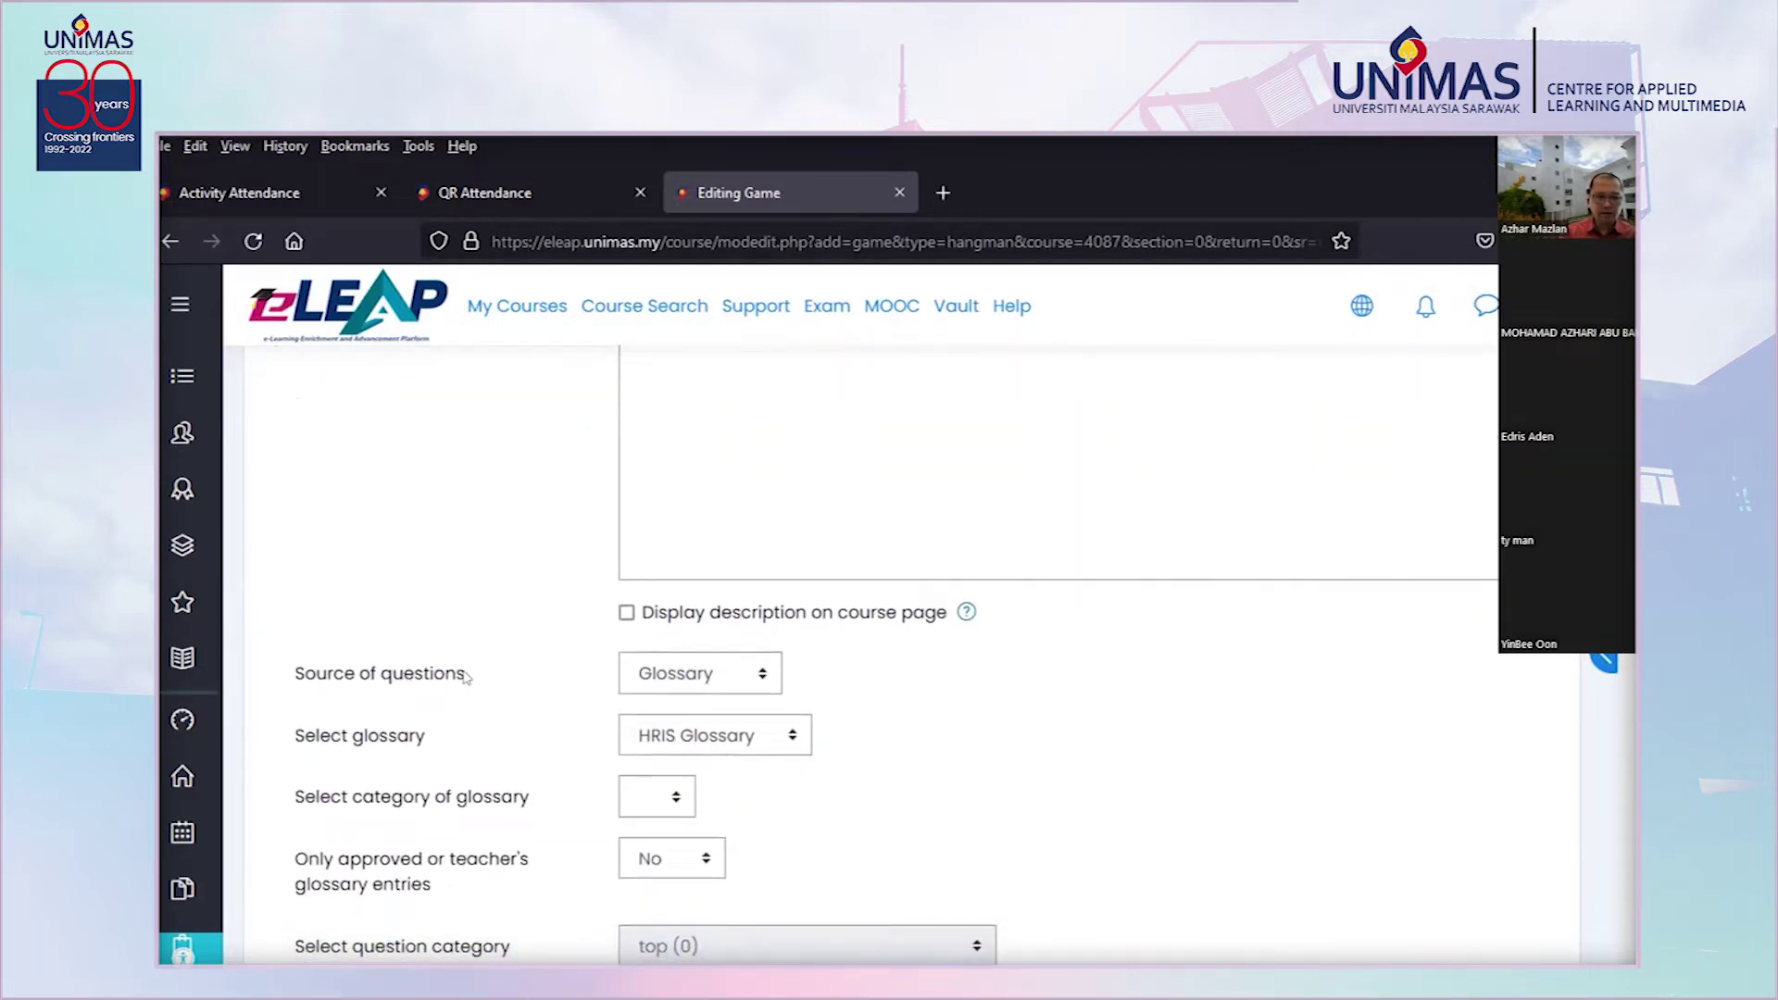
left_click(687, 679)
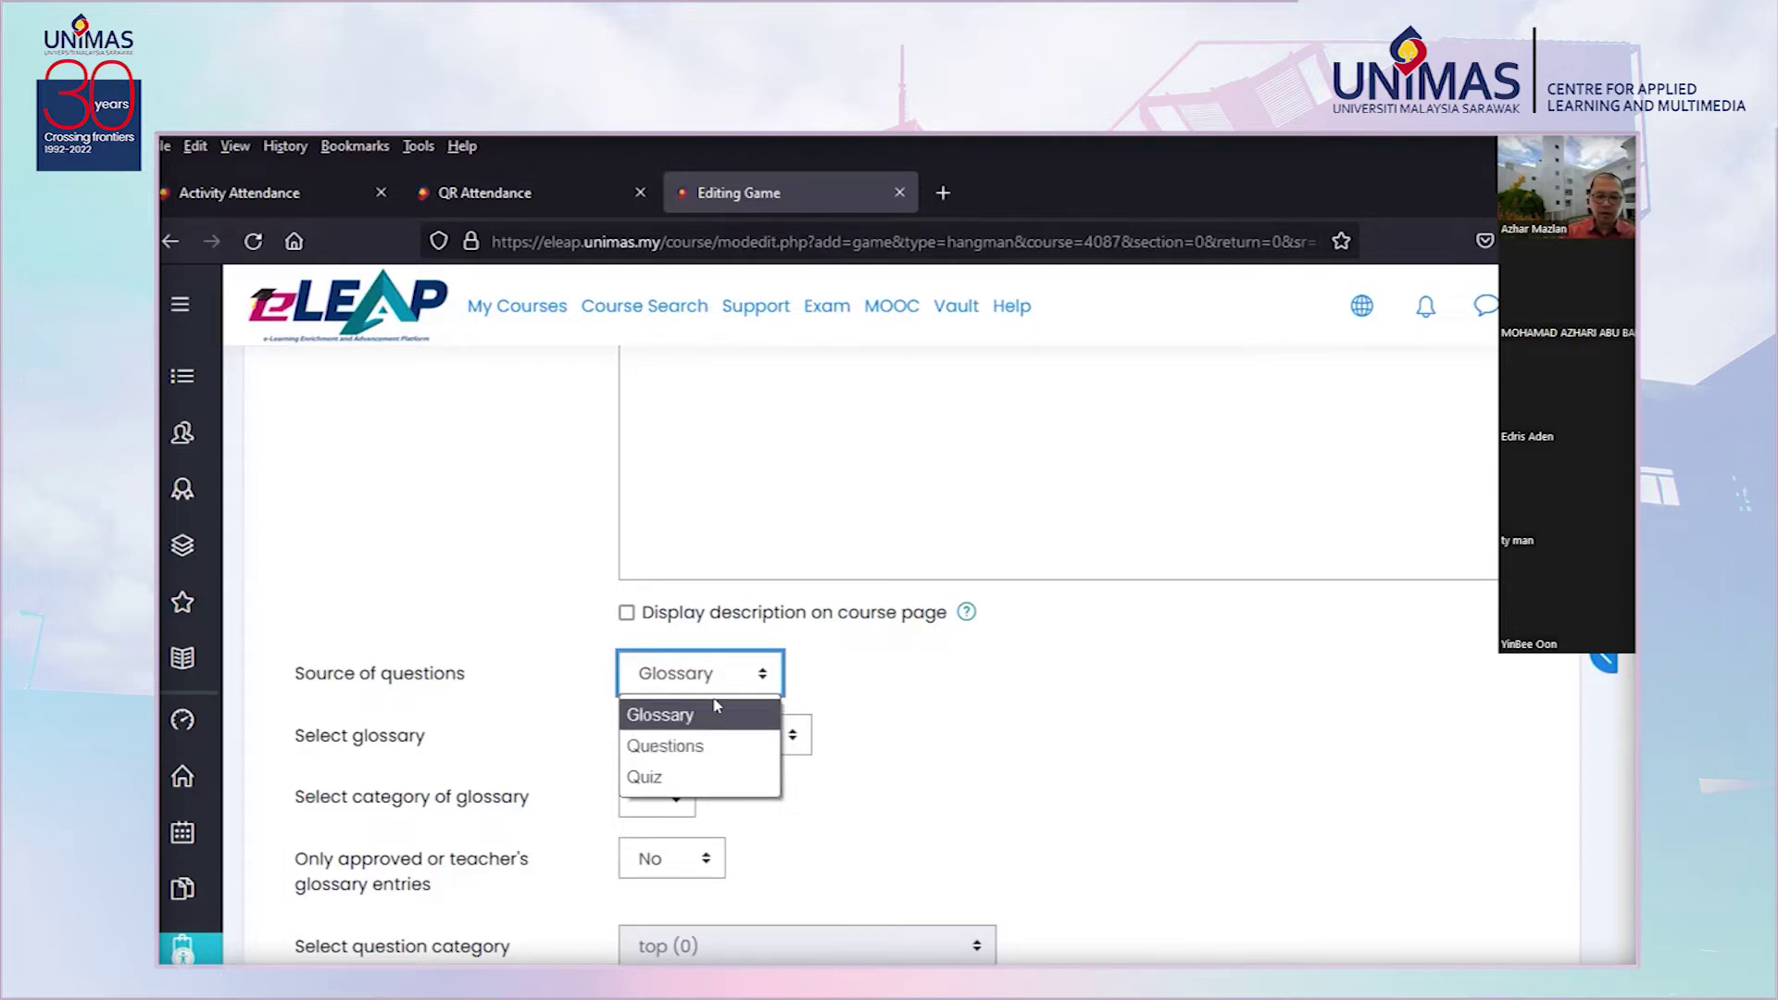
left_click(1150, 717)
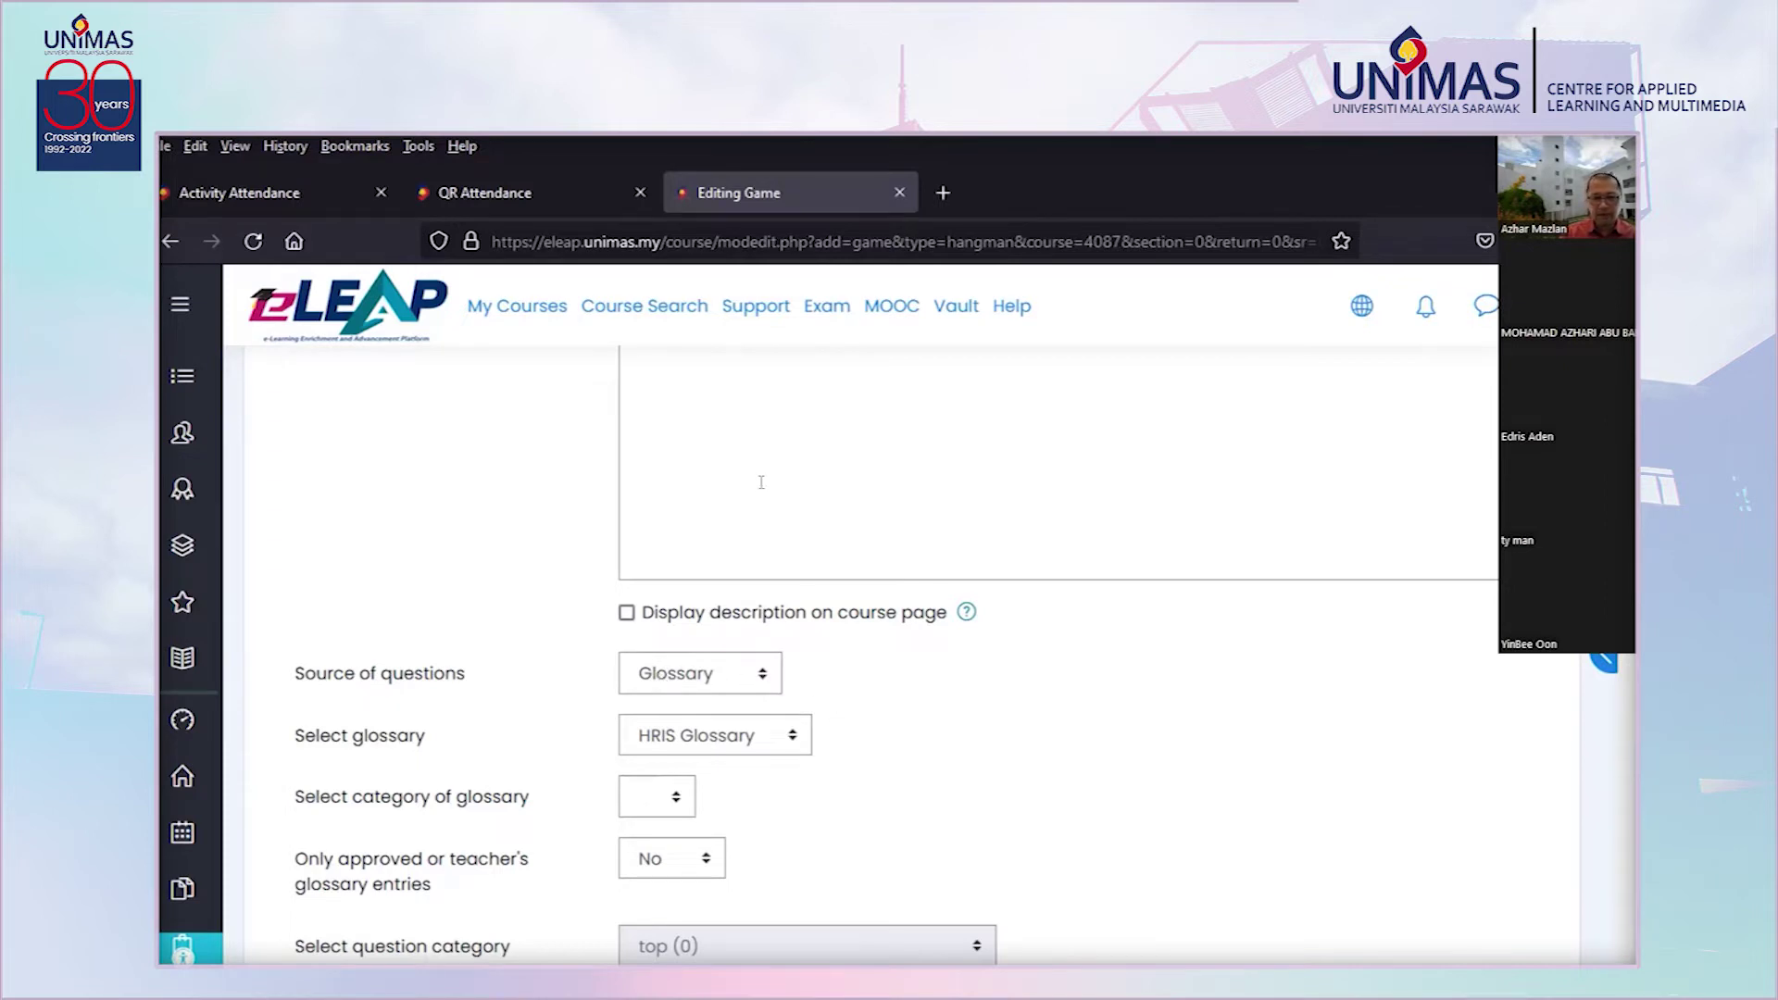
Check the choices for Select glossary and Select category of glossary in the Hangman settings
left_click(762, 739)
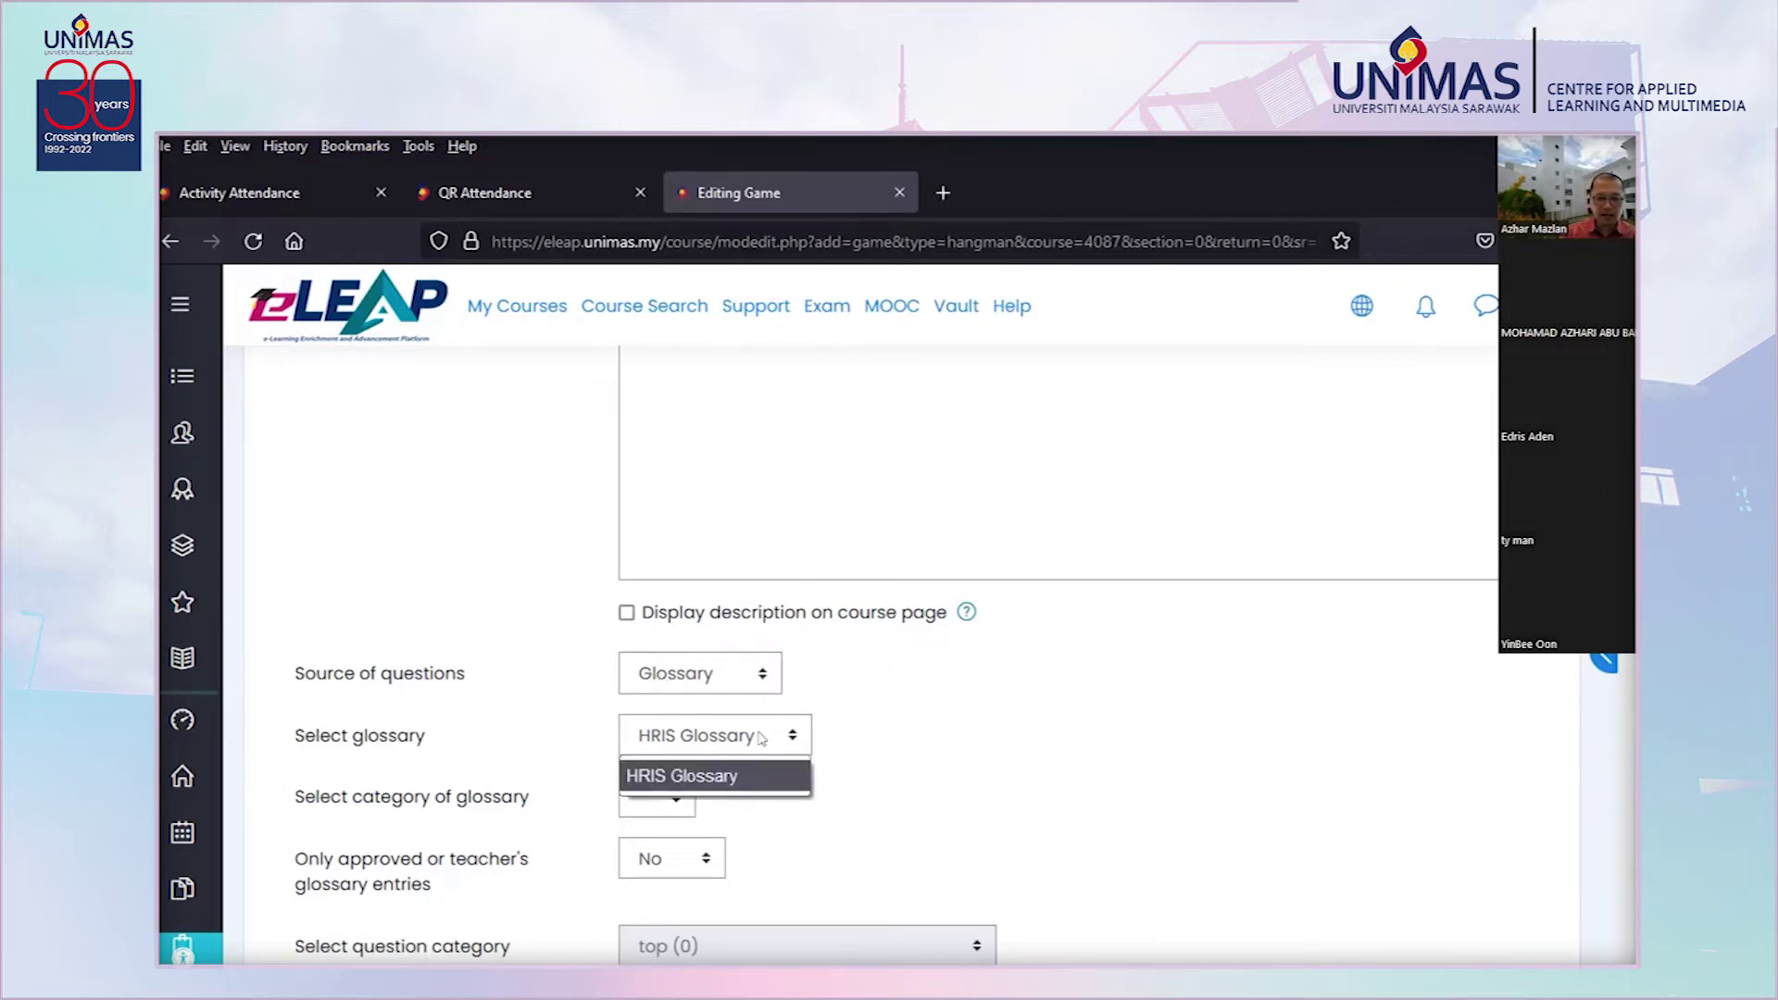
left_click(960, 740)
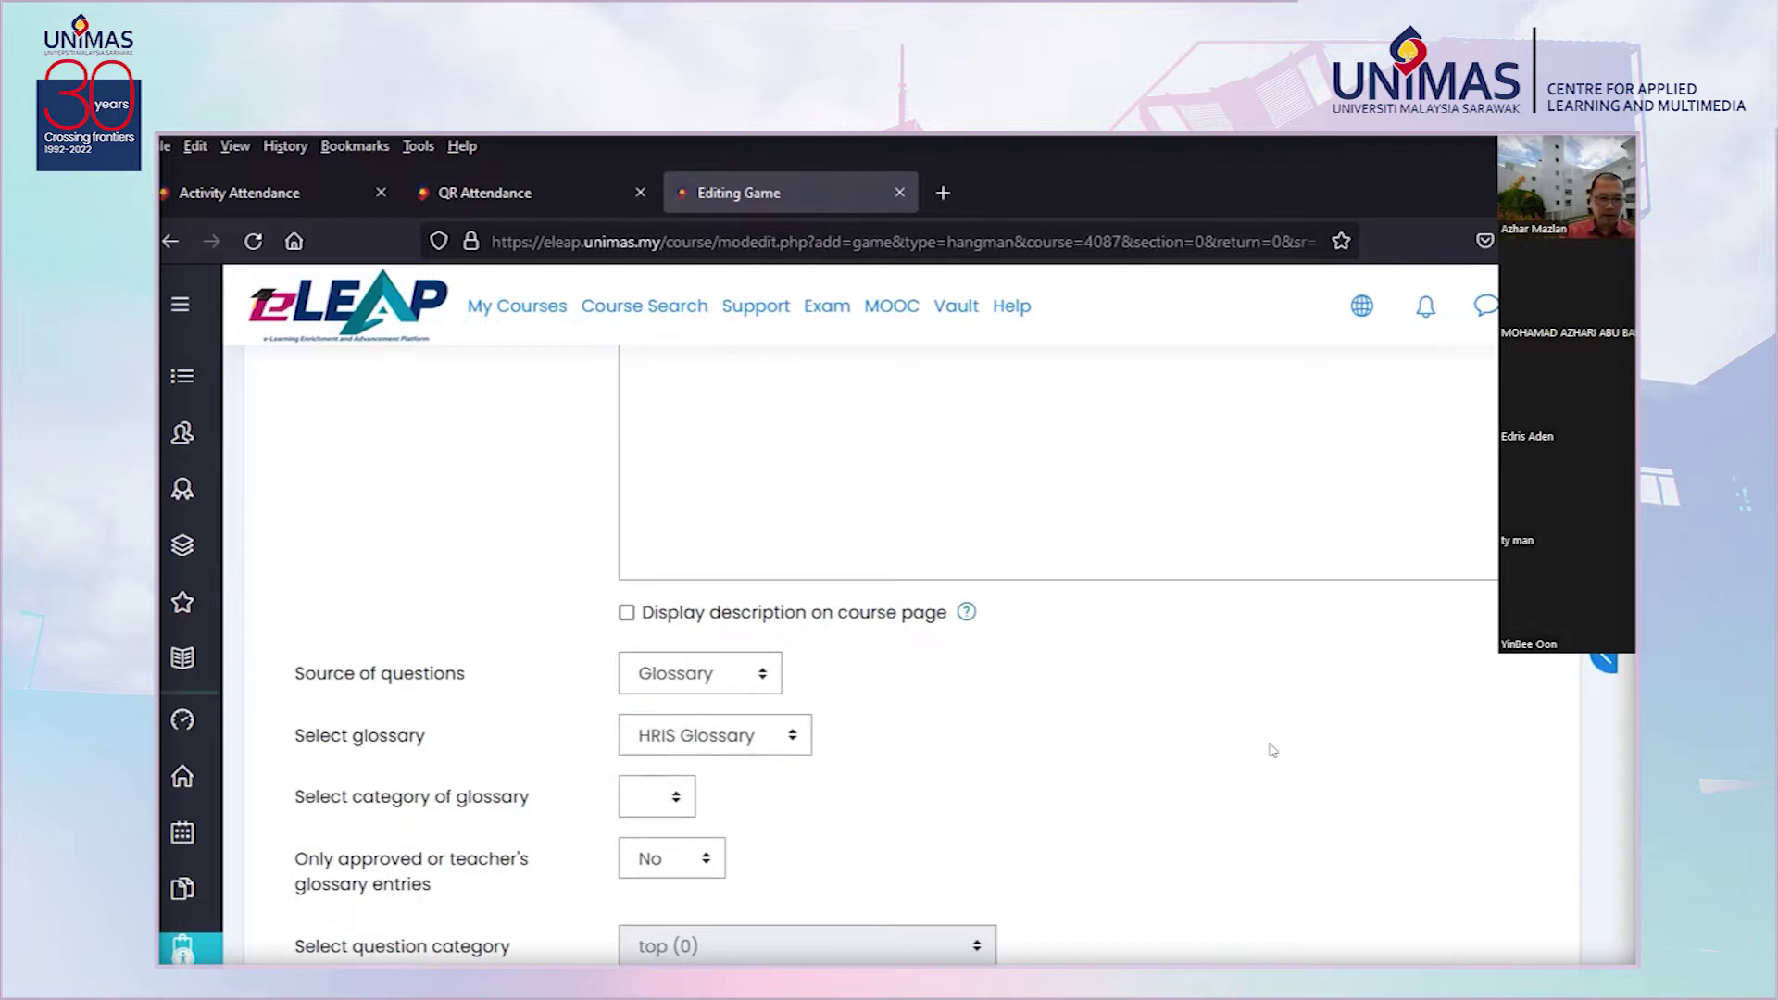
scroll(1279, 750, "down", 3)
left_click(662, 561)
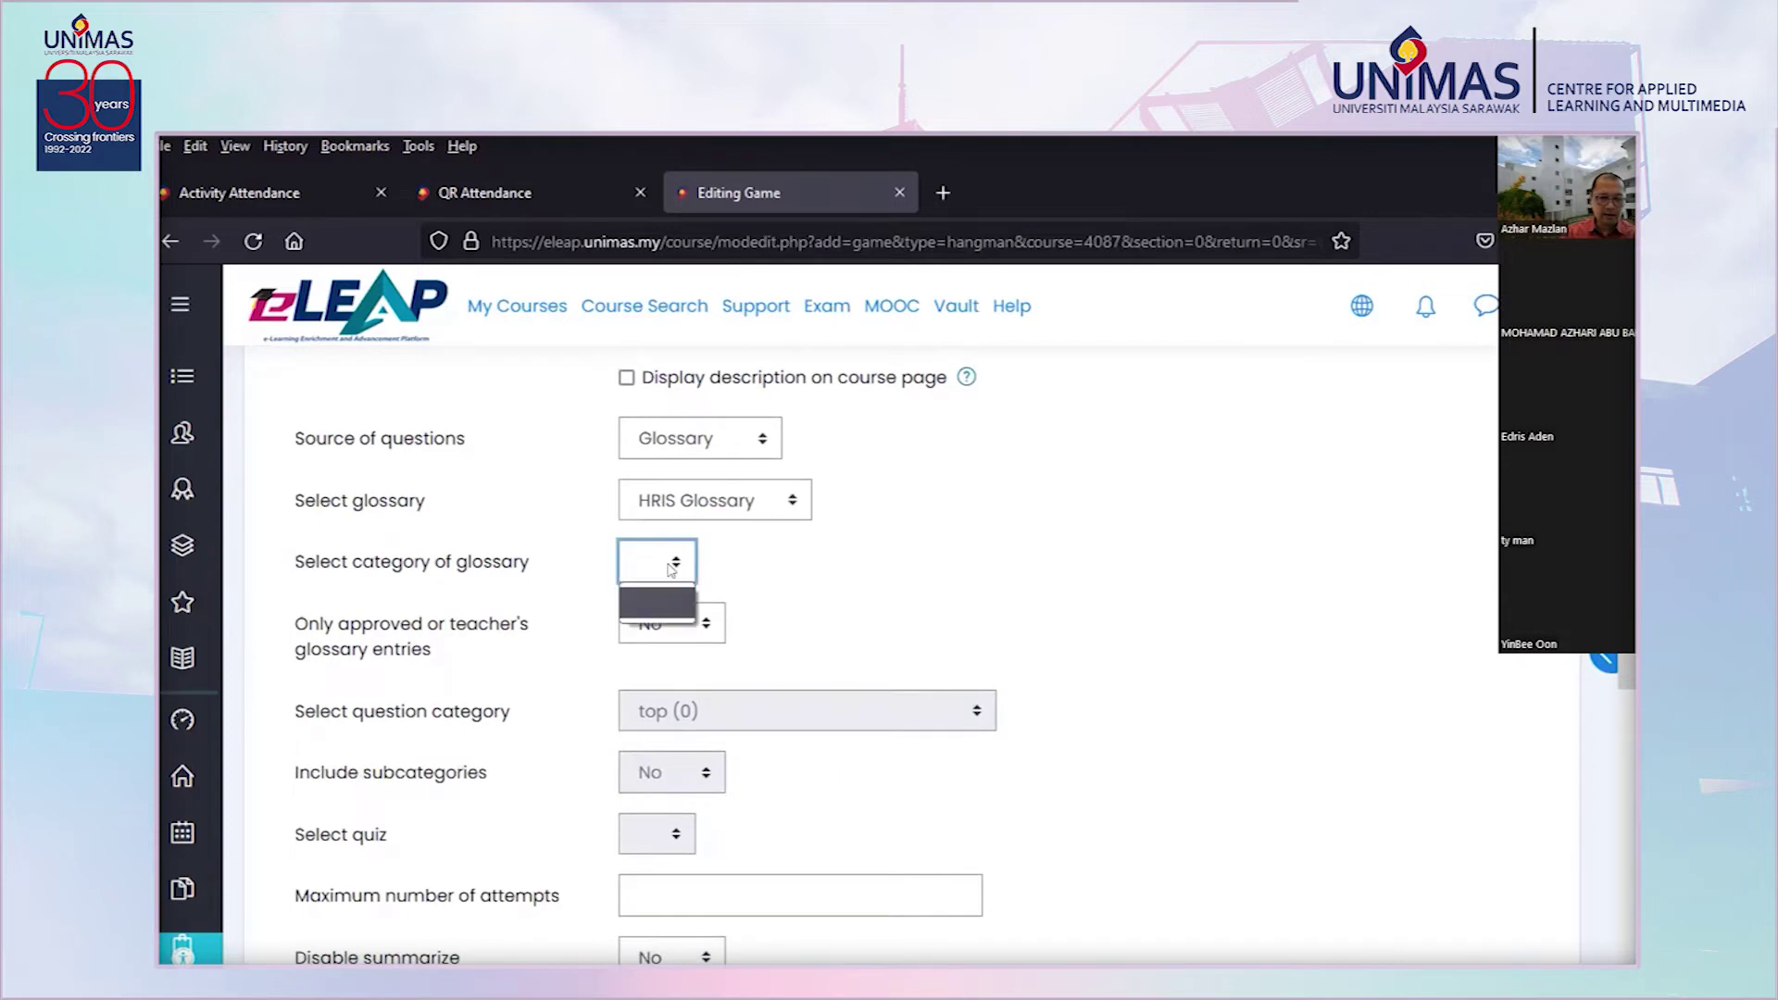
left_click(1164, 574)
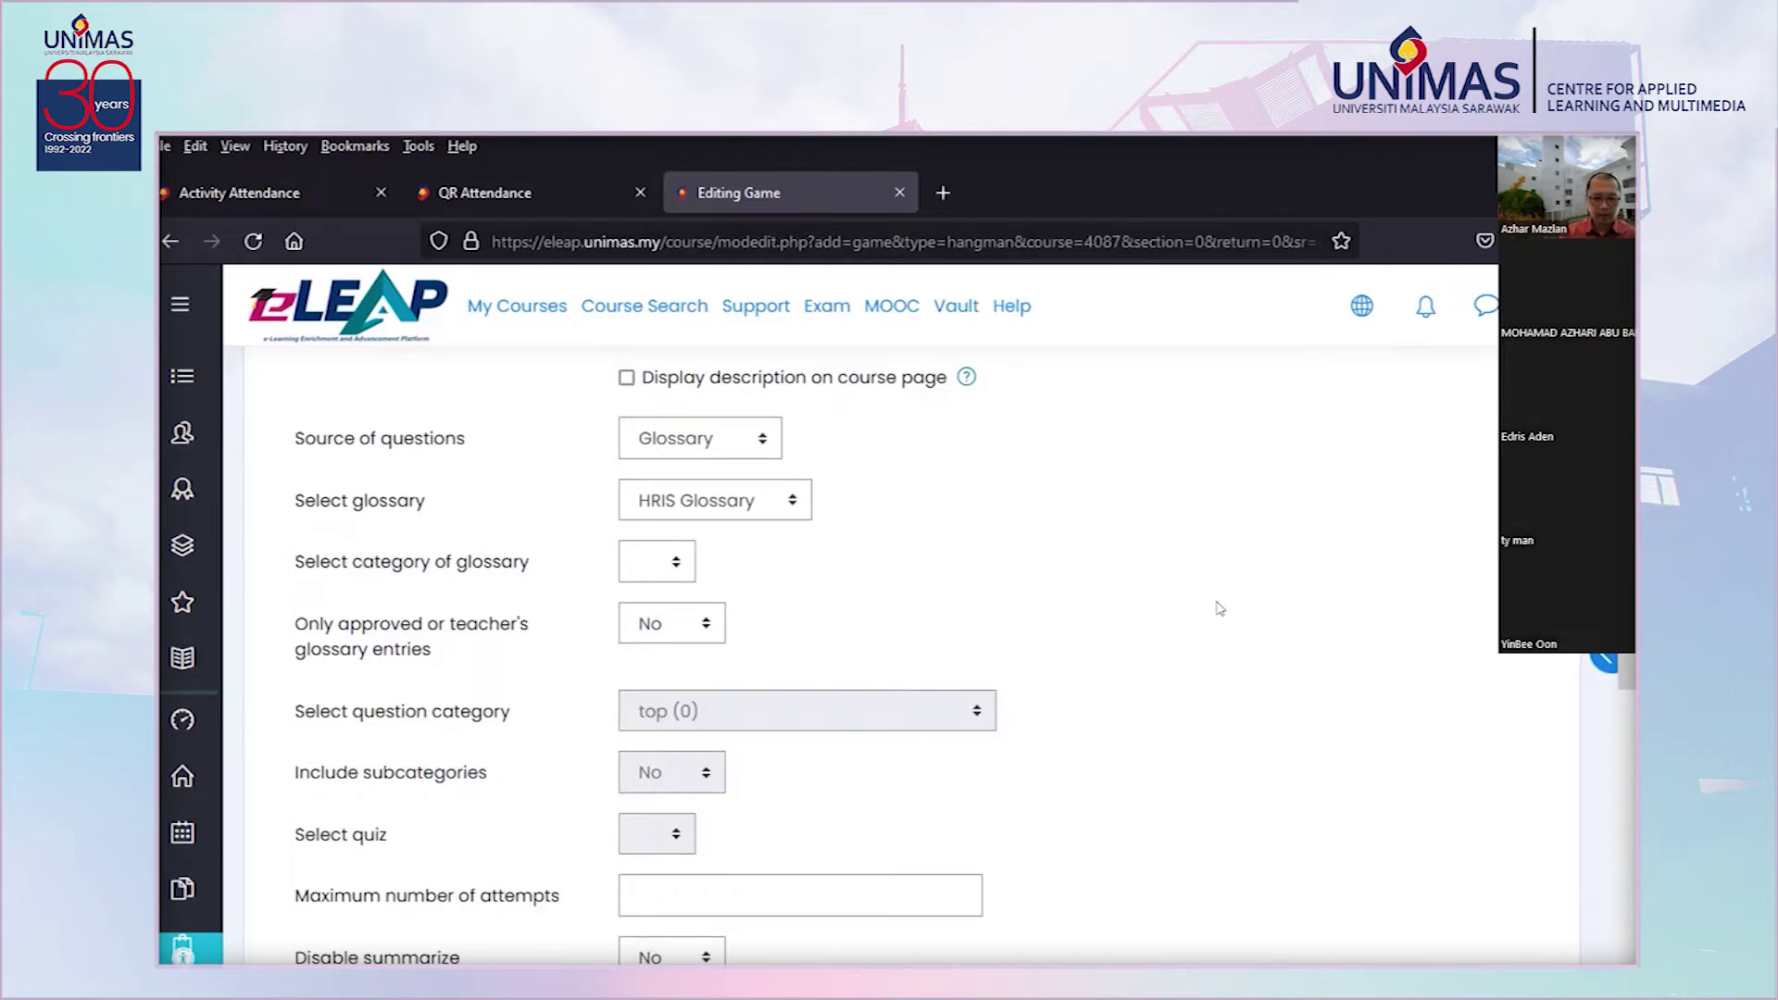
Review the attempts and high score settings, and expand all sections of the Hangman form
scroll(1278, 612, "down", 5)
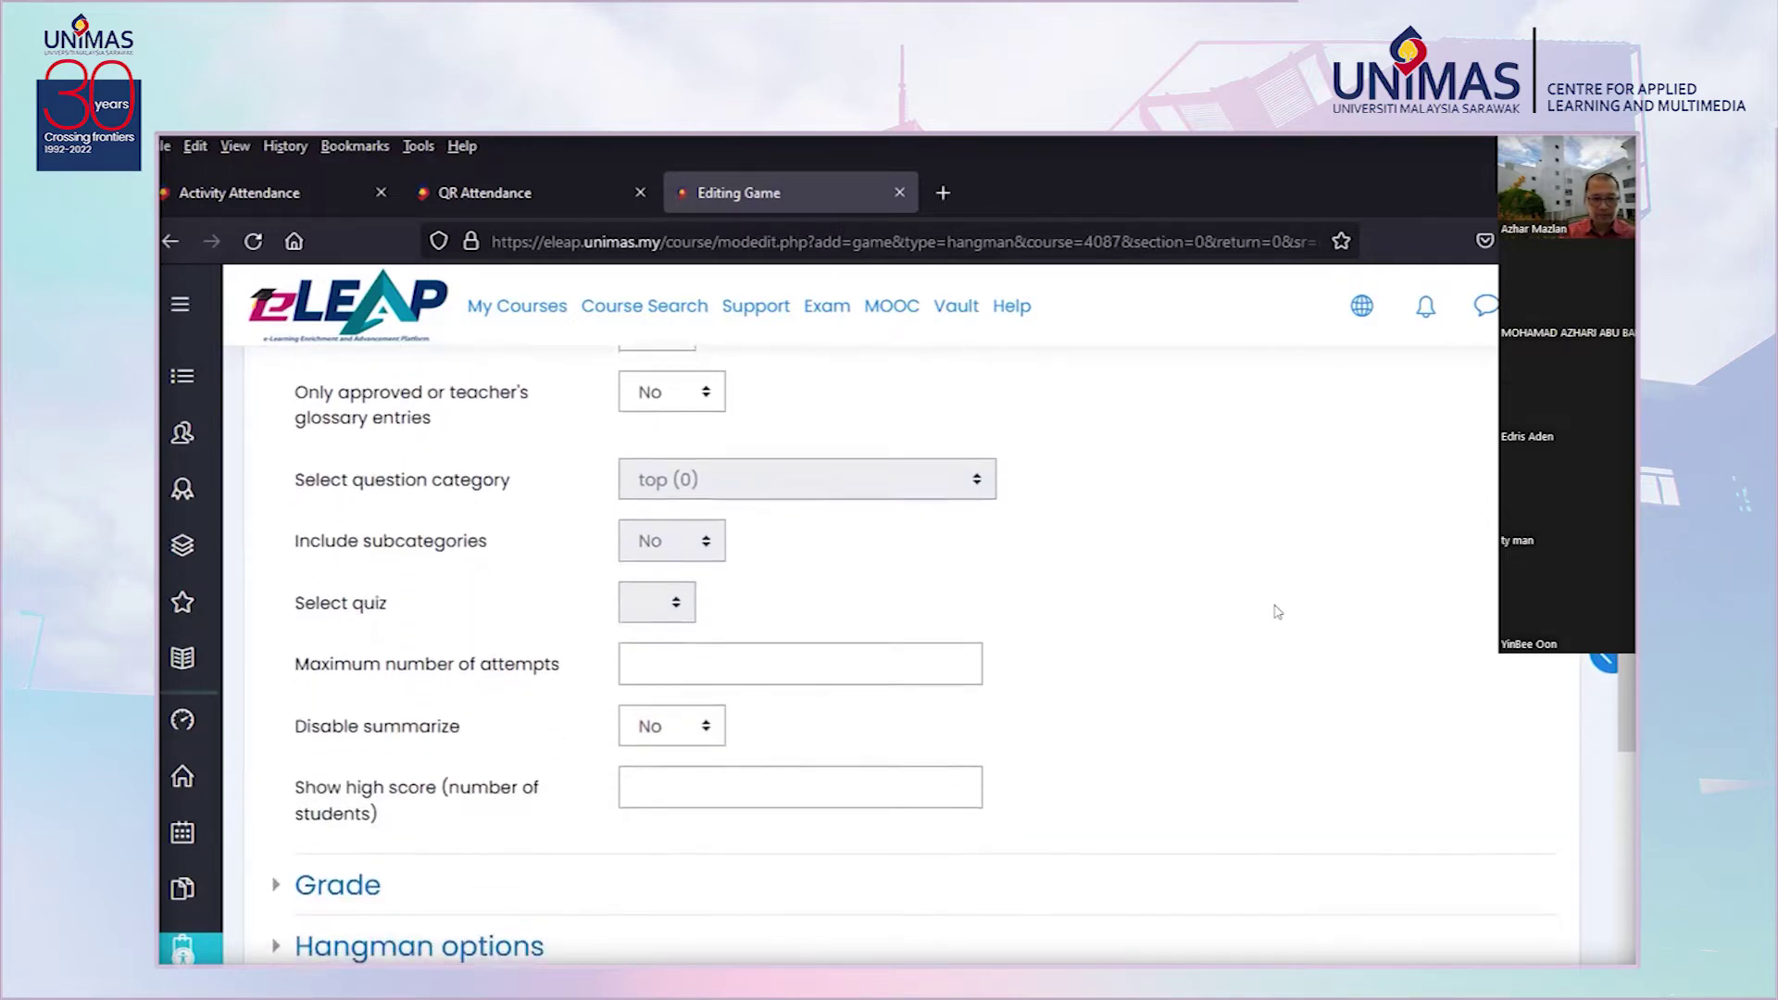
scroll(1278, 555, "up", 15)
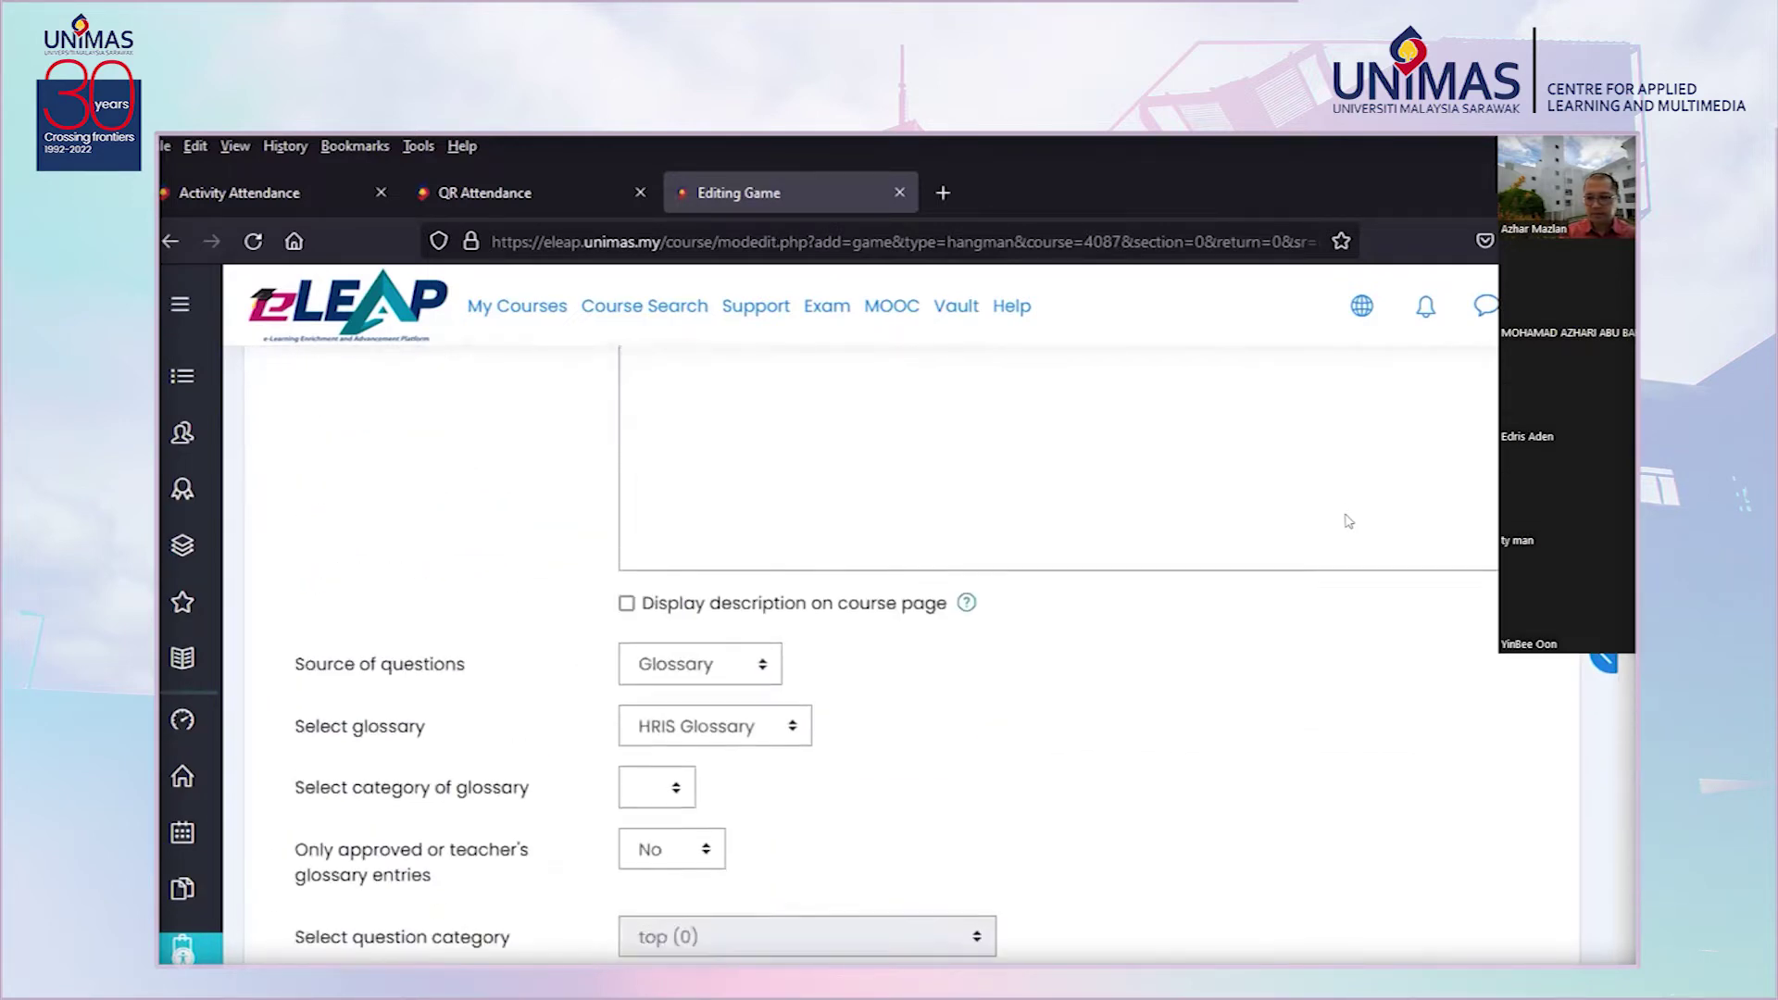
left_click(1495, 695)
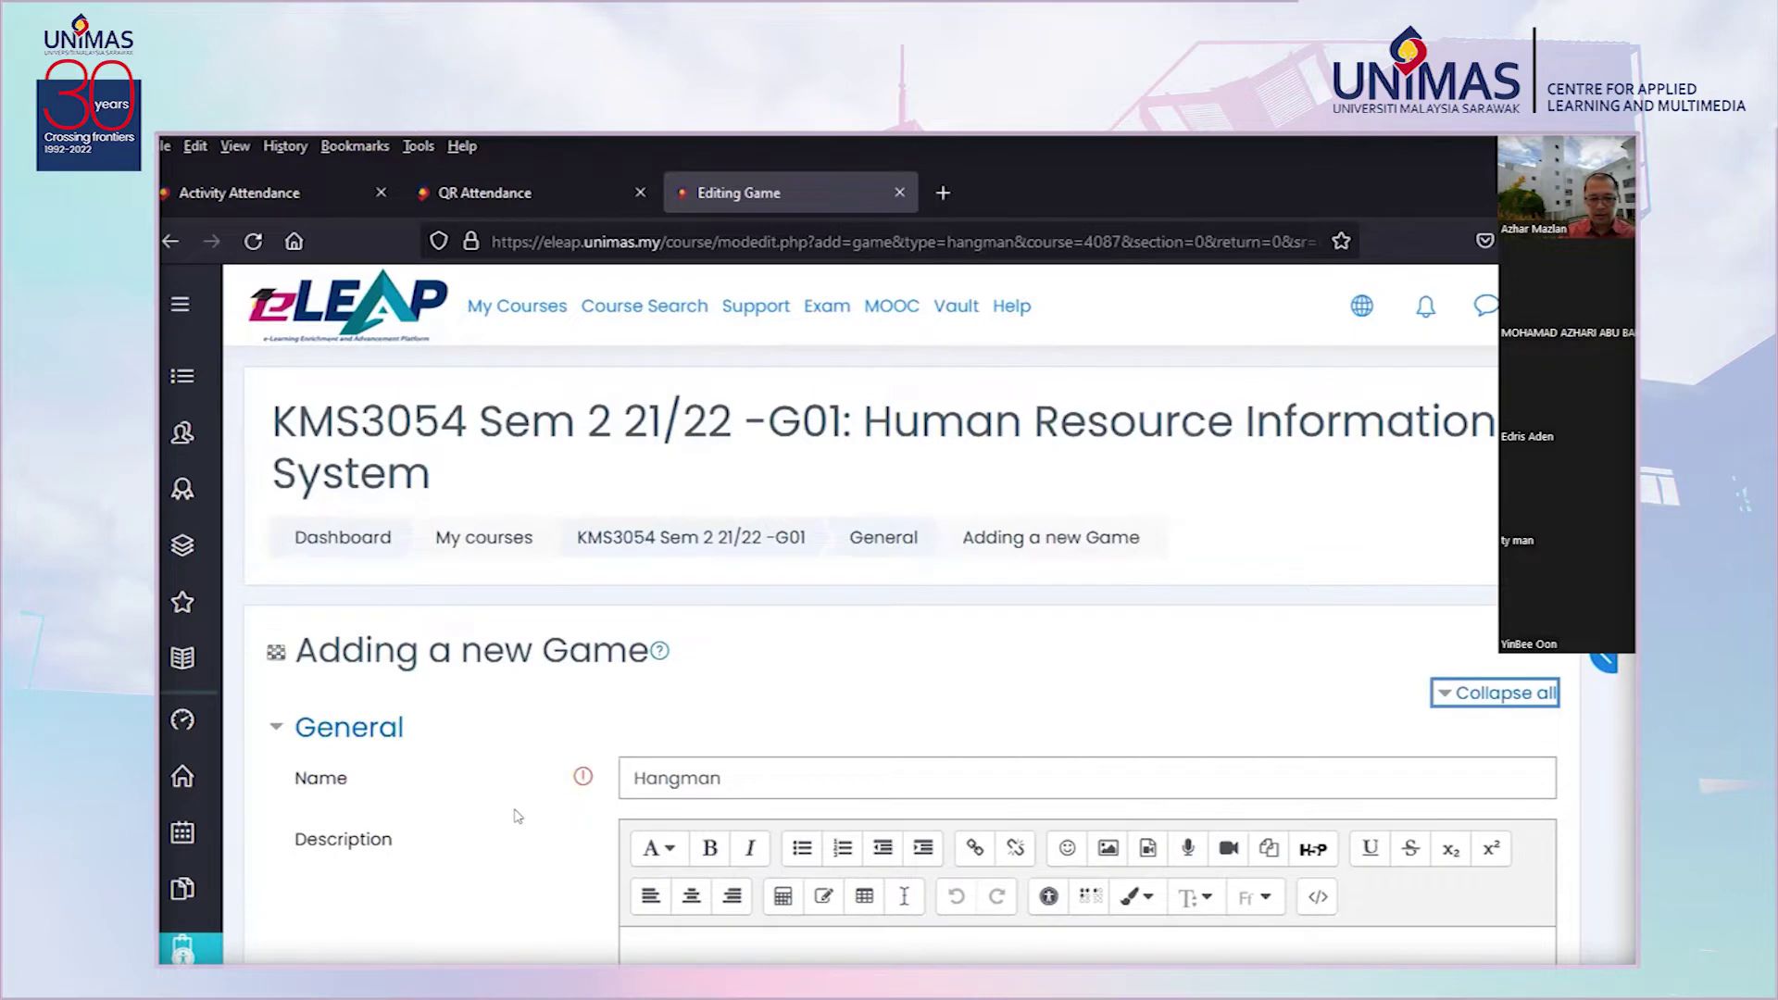
scroll(516, 815, "down", 3)
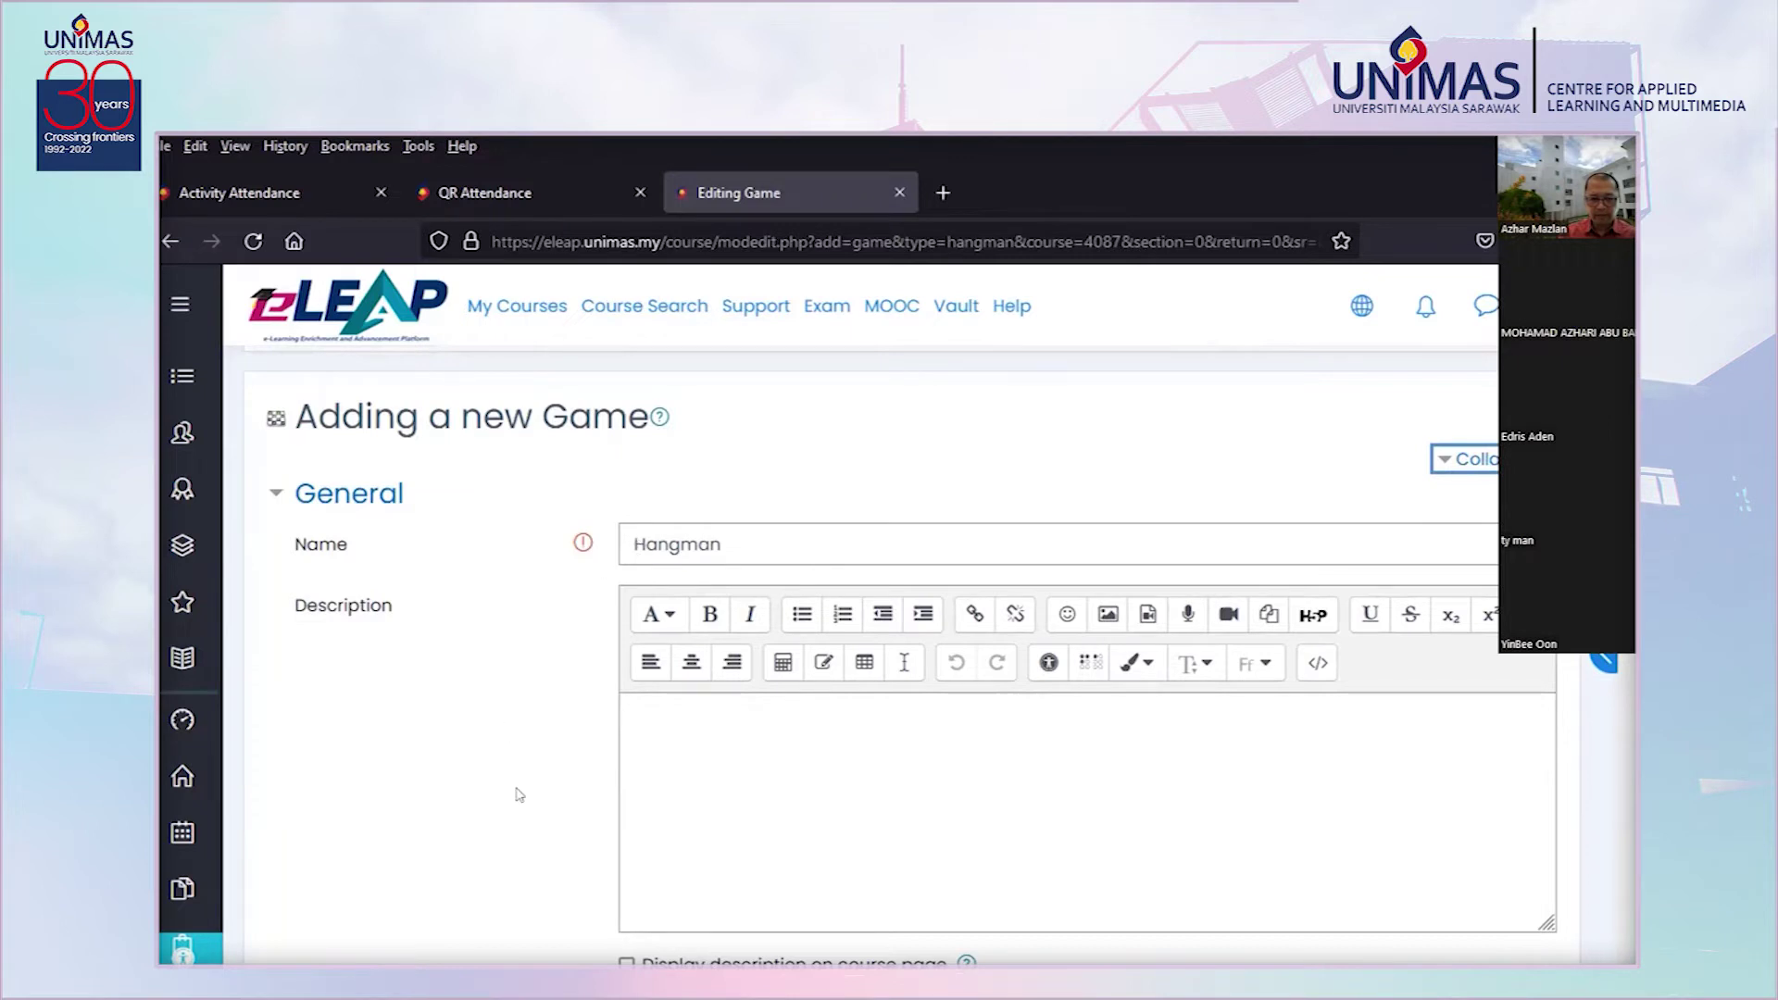
scroll(516, 794, "down", 5)
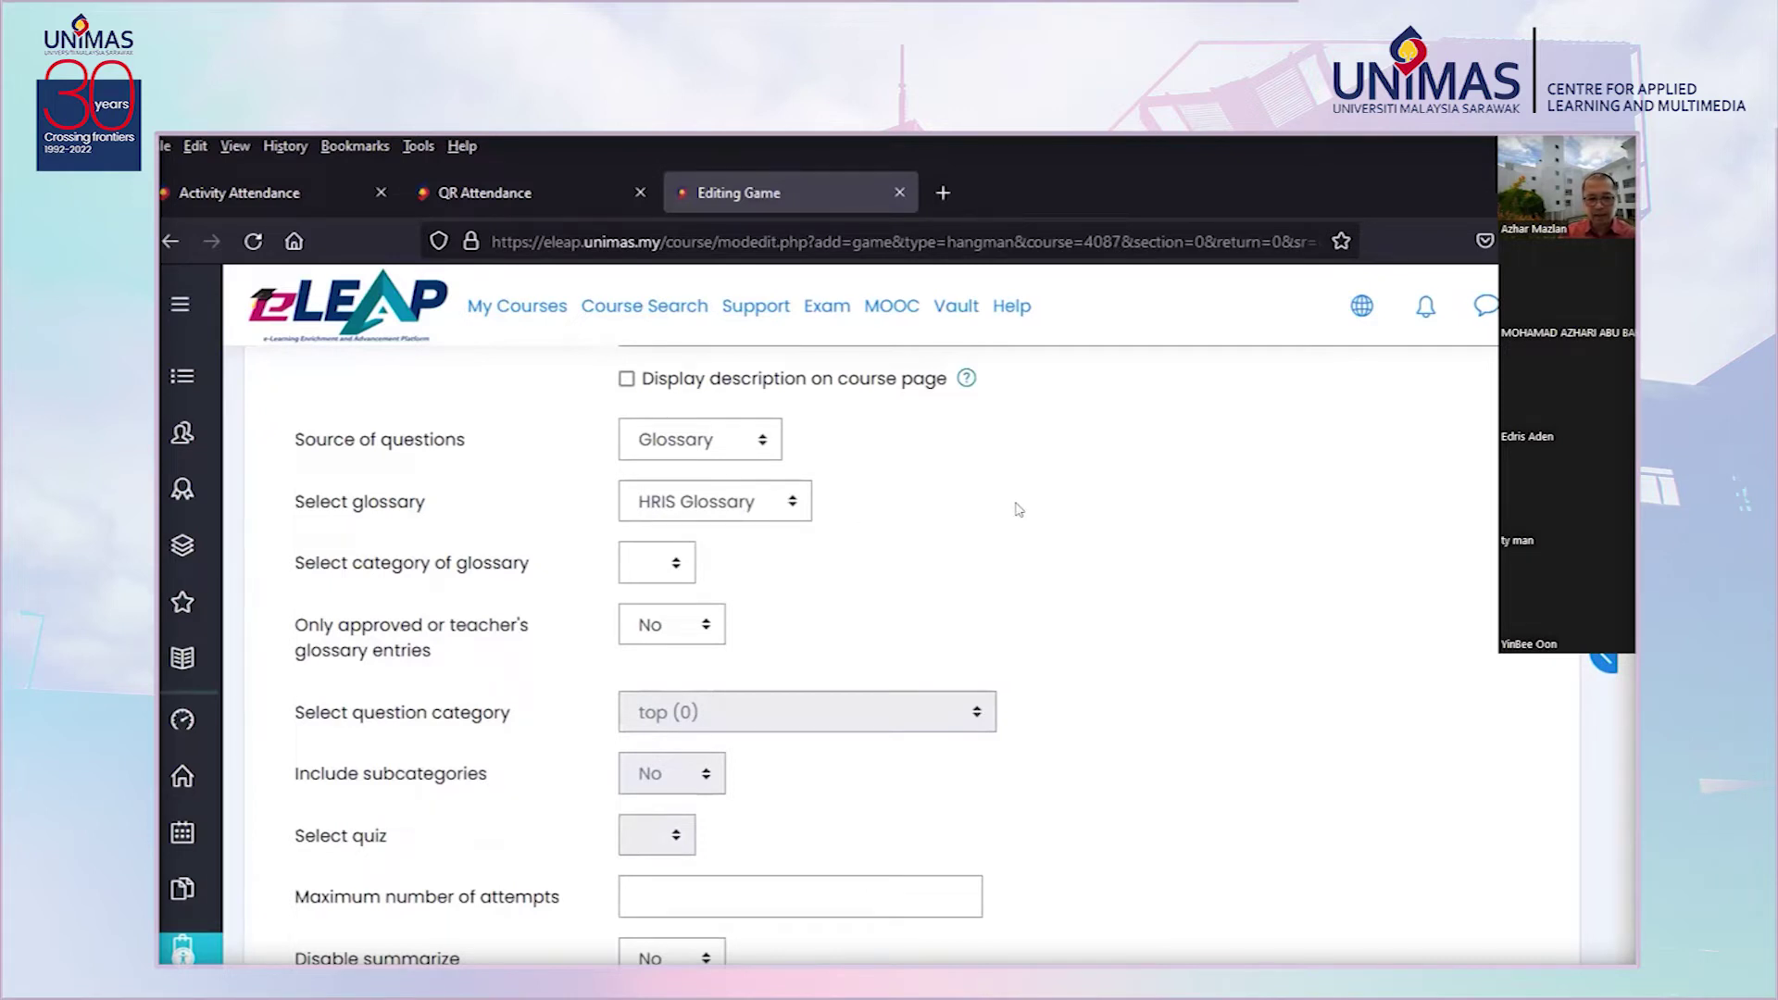
Recheck the glossaries available to the Hangman game and look over the settings down to the Grade section
left_click(651, 503)
left_click(1110, 517)
left_click(761, 505)
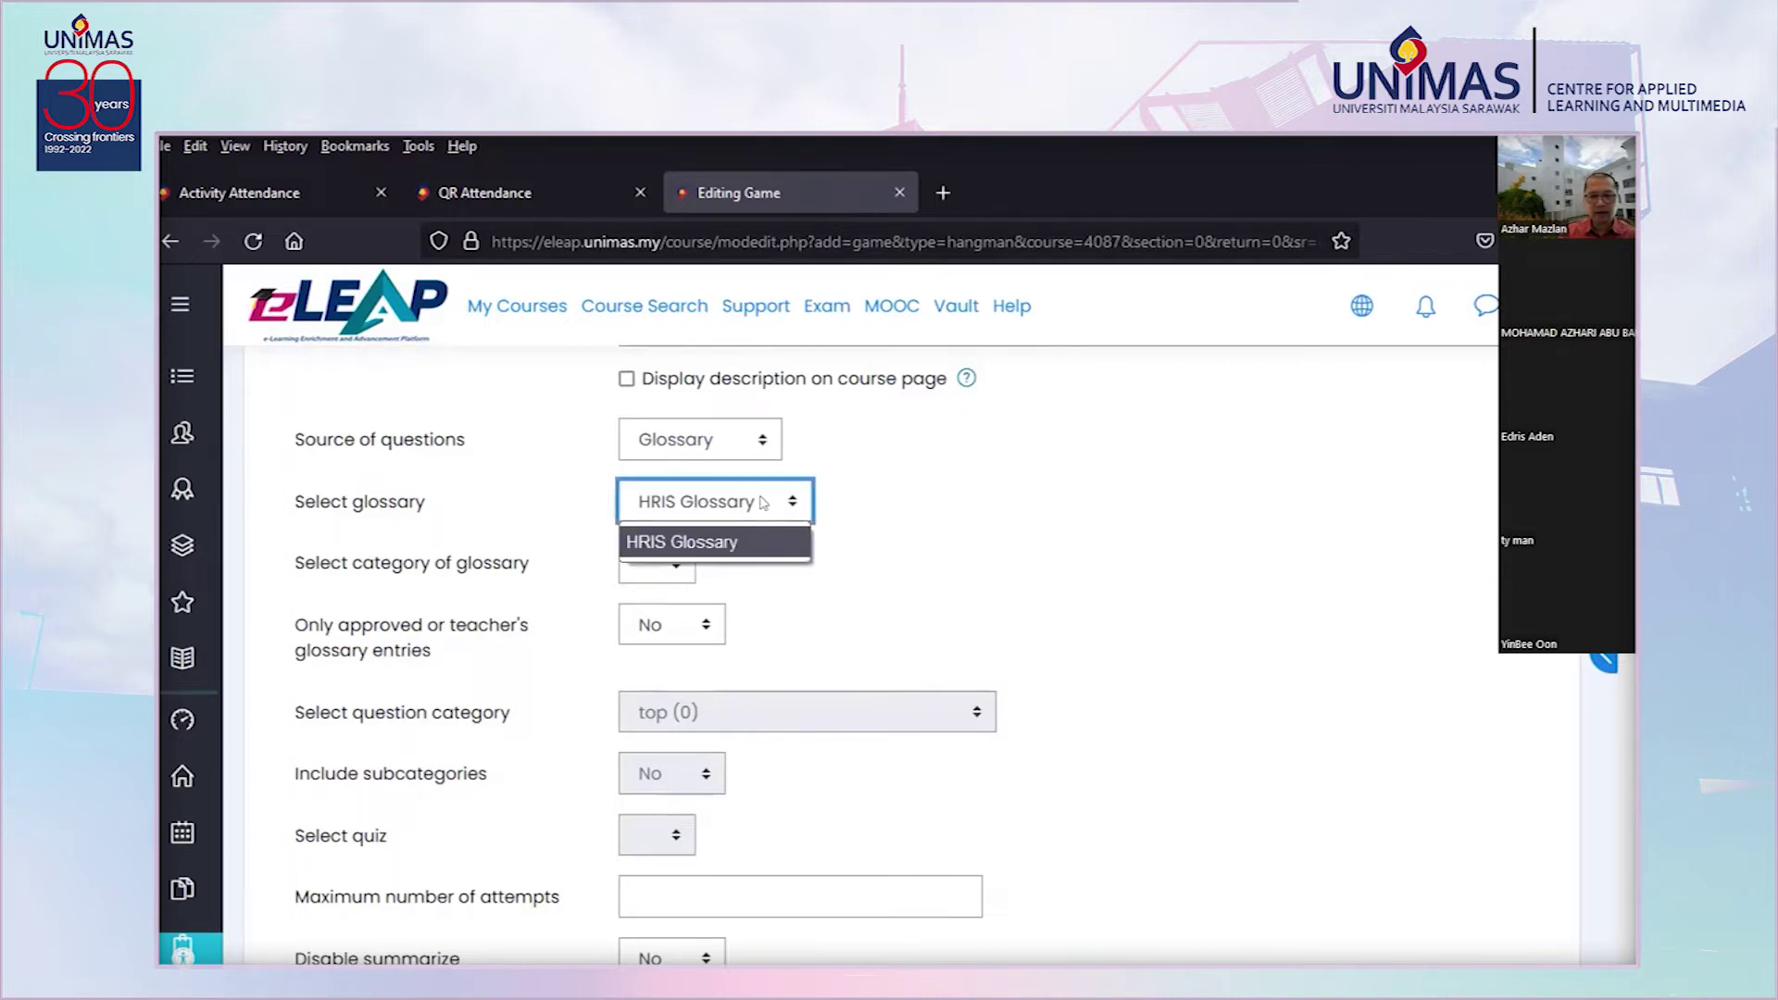
left_click(1156, 514)
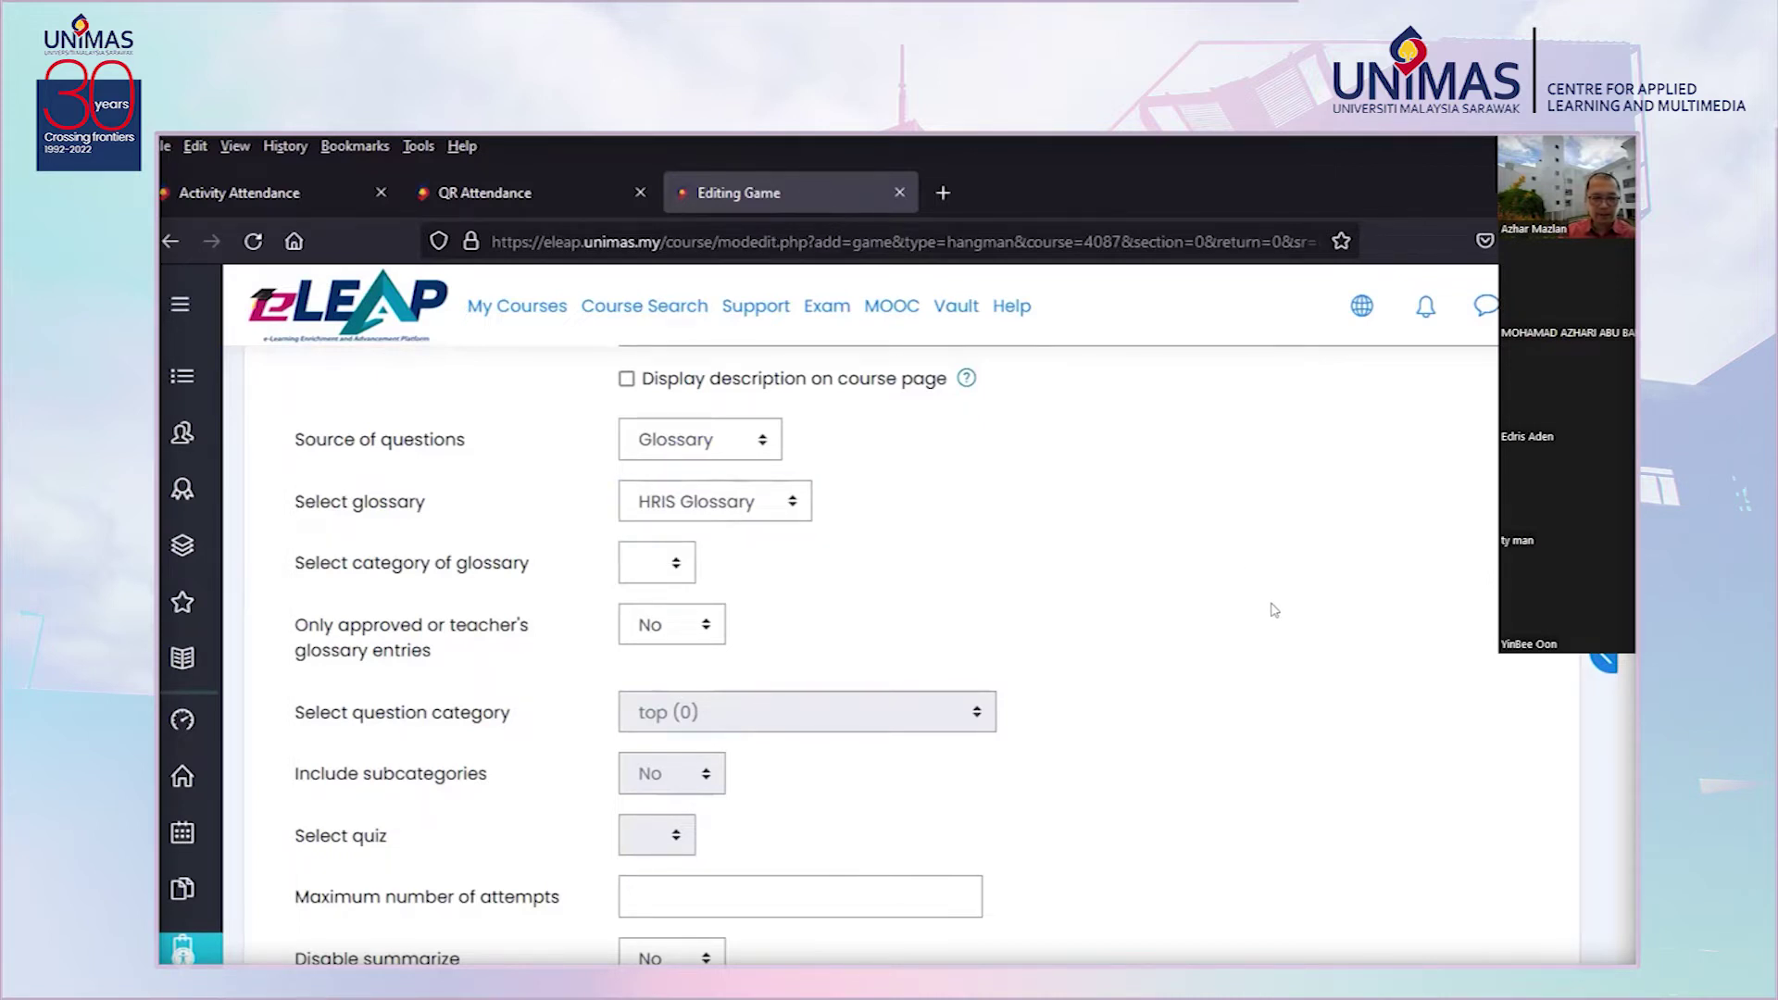
scroll(1275, 556, "down", 9)
scroll(1275, 493, "up", 6)
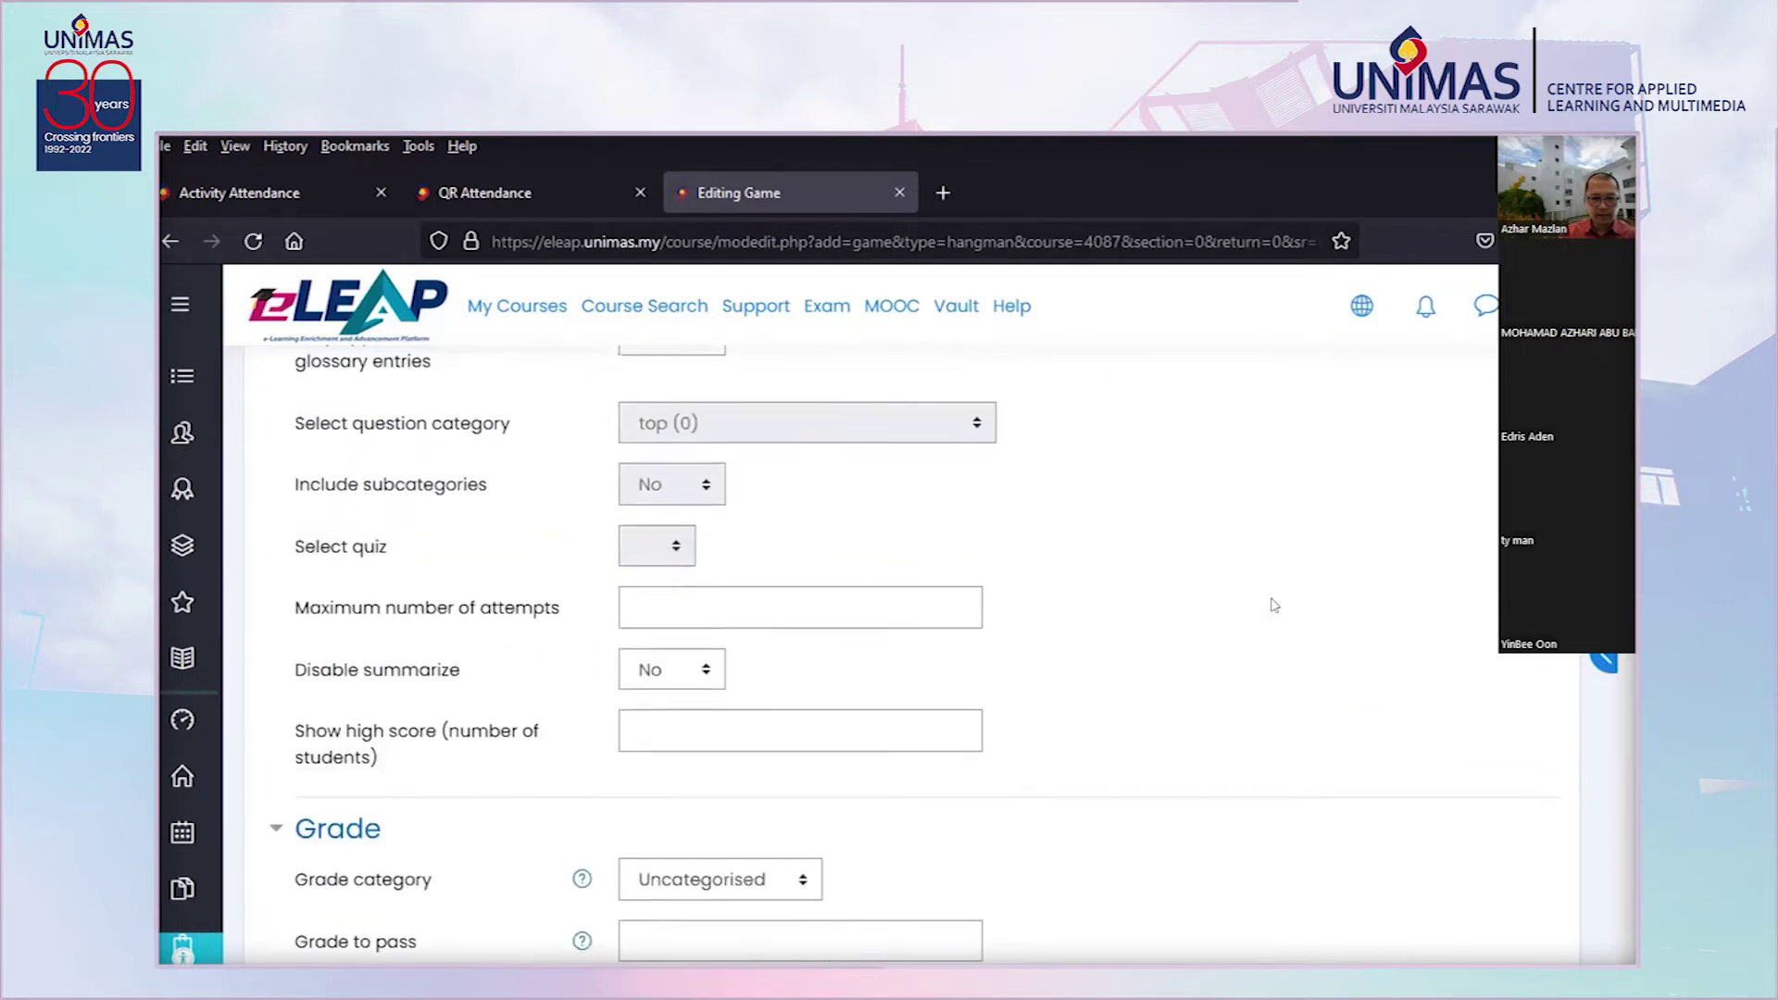
scroll(1071, 483, "up", 4)
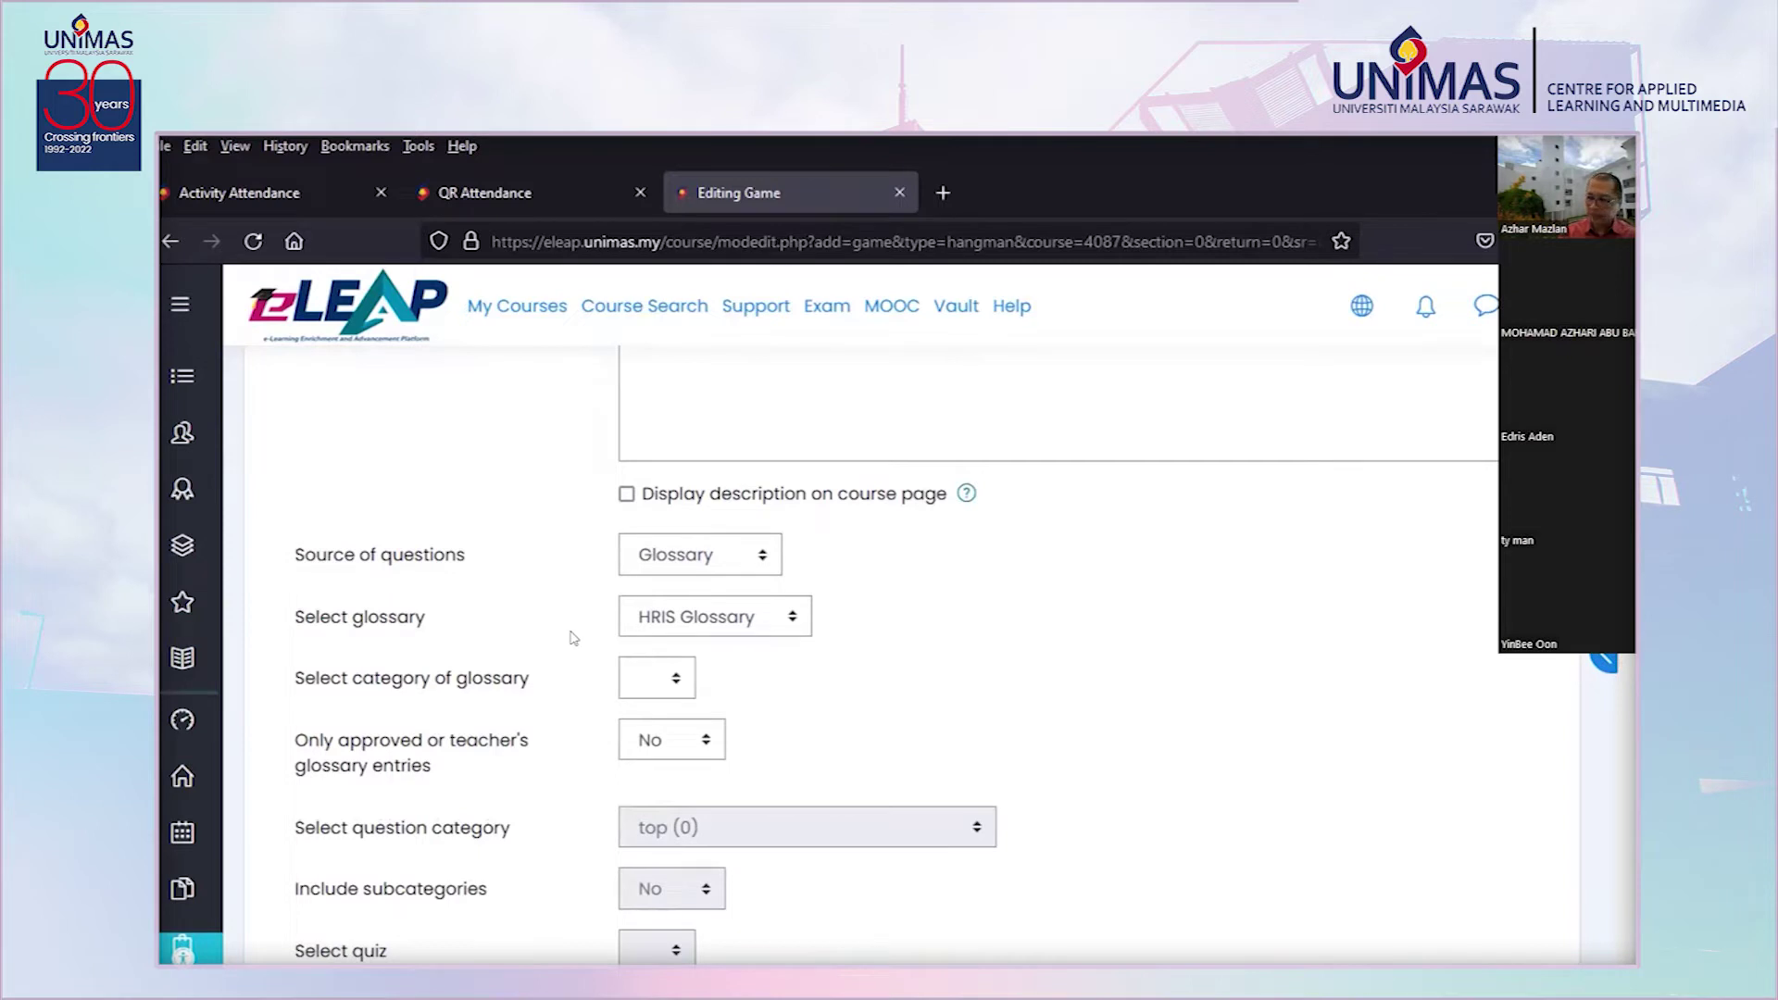
Choose HRIS Glossary as the Hangman game's glossary and go through the form to its save options
left_click(727, 623)
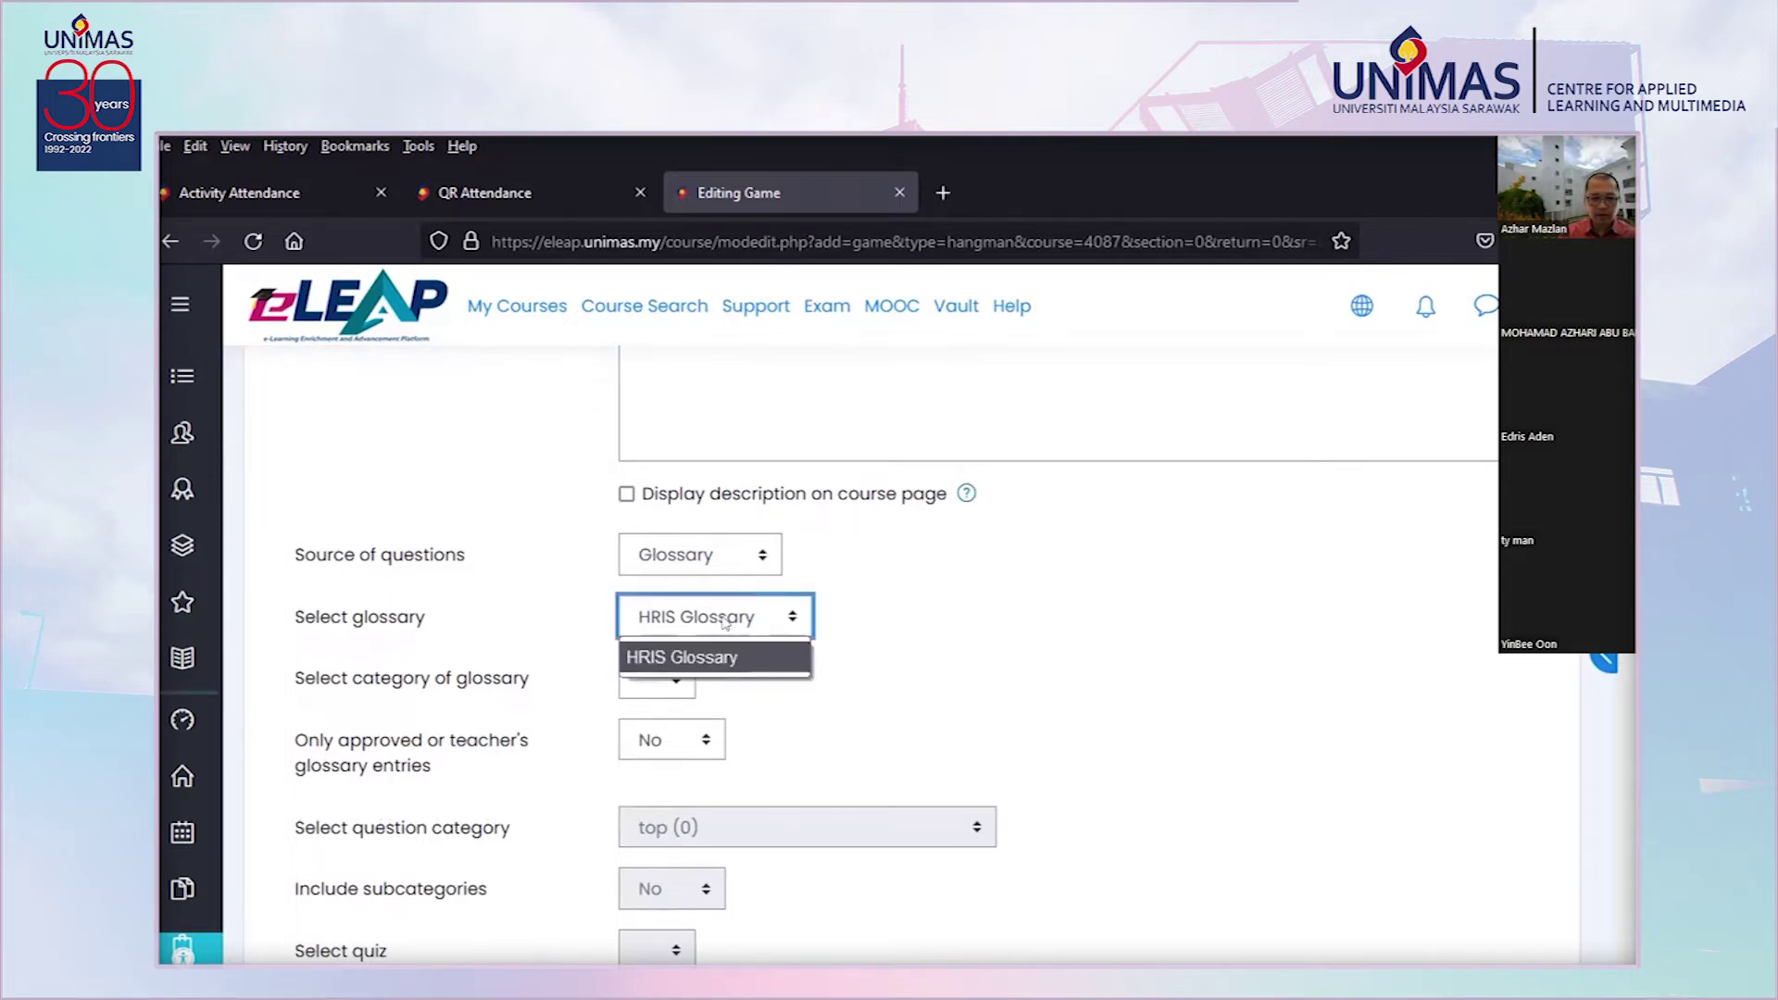
left_click(764, 665)
left_click(1195, 664)
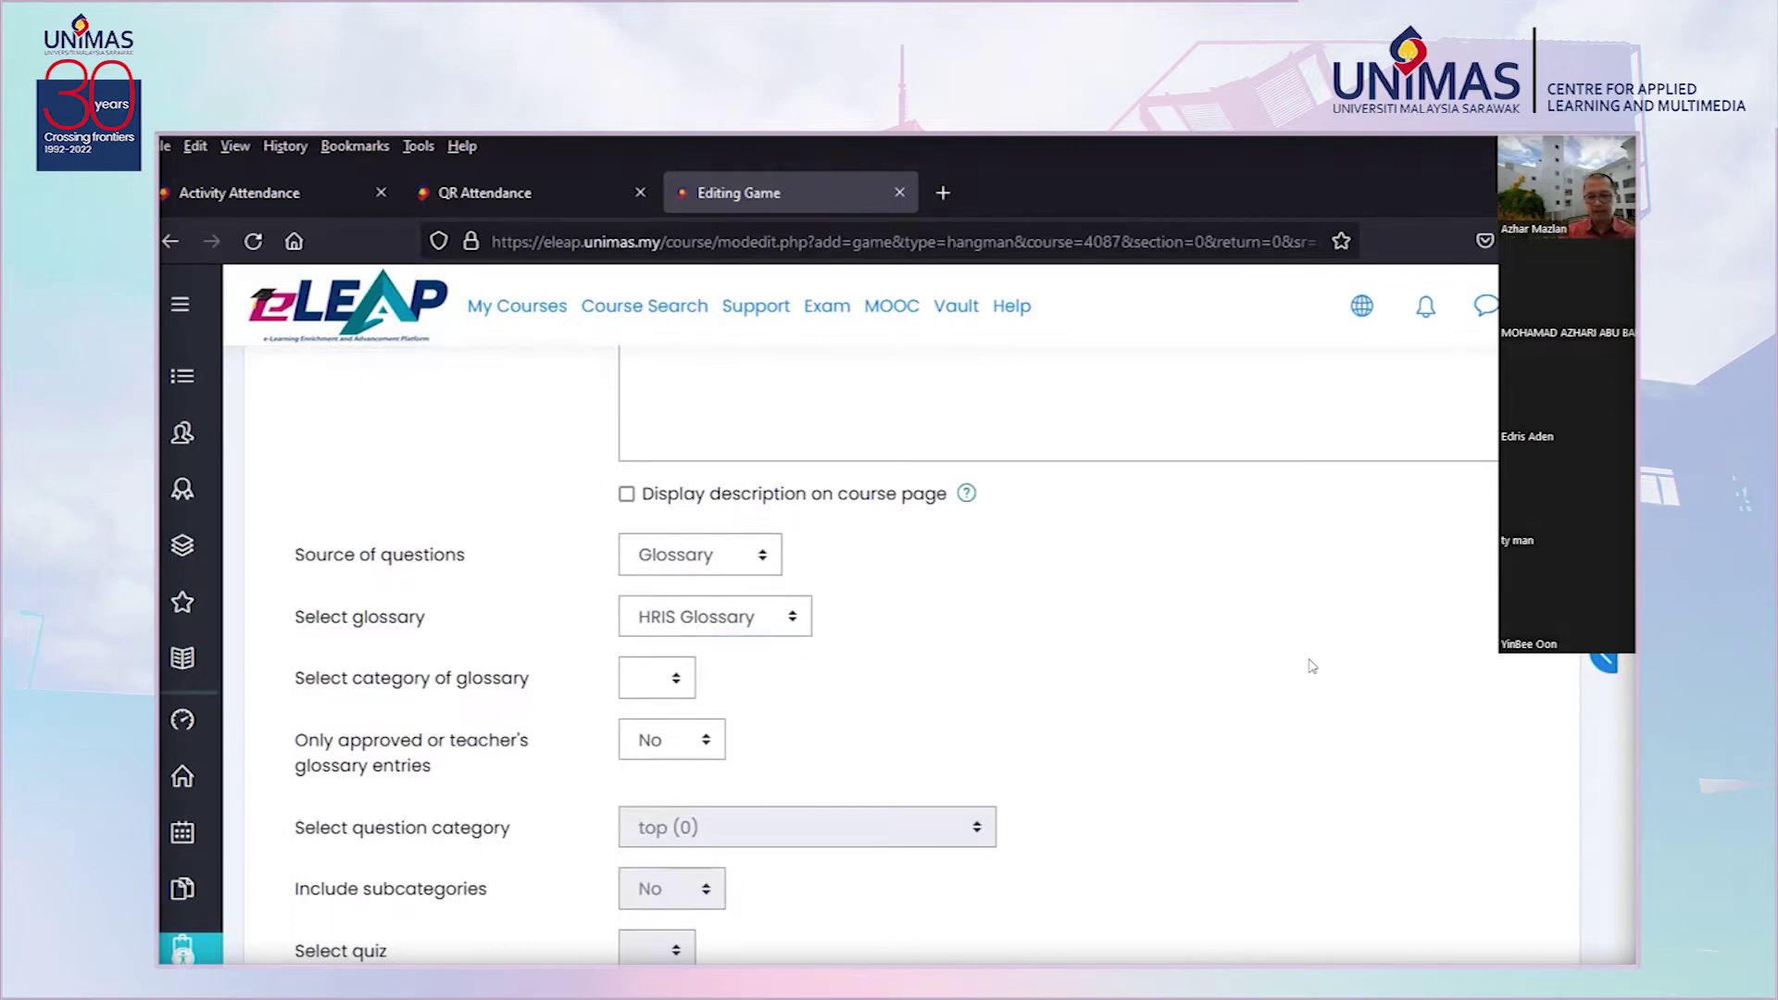
scroll(1555, 816, "down", 15)
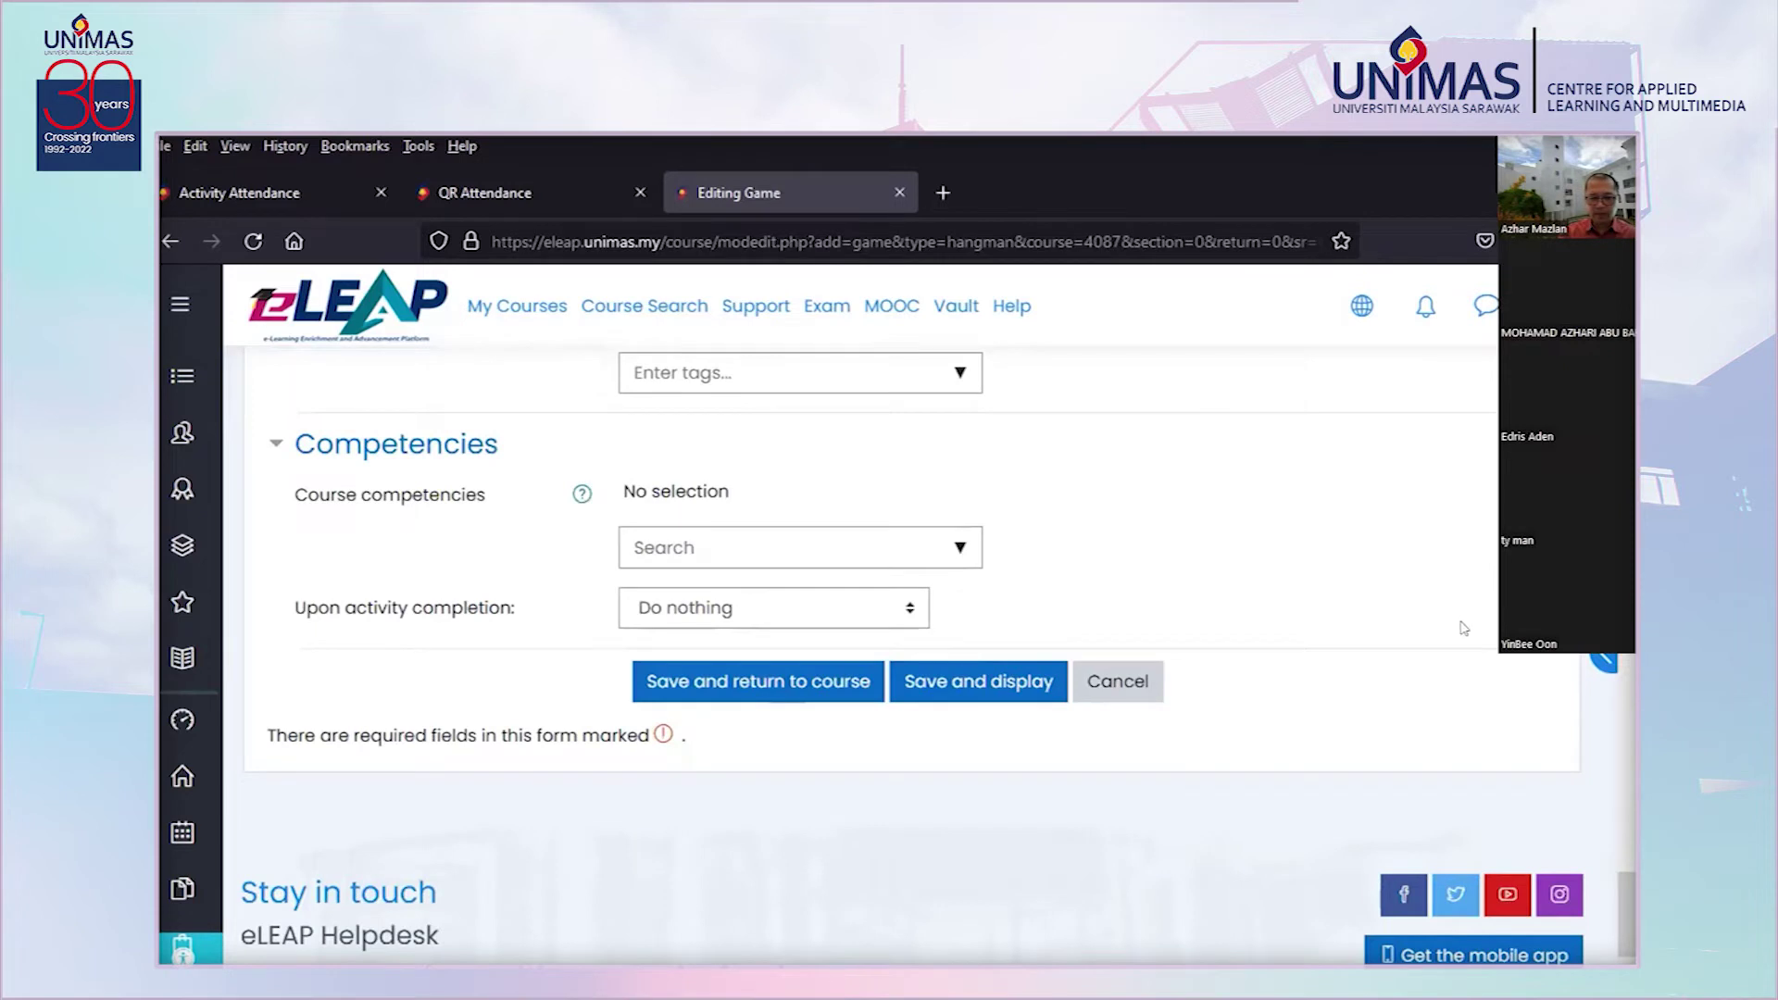
Save the Hangman game, return to the course page and find the new activity in the General section
left_click(743, 695)
scroll(1427, 694, "down", 10)
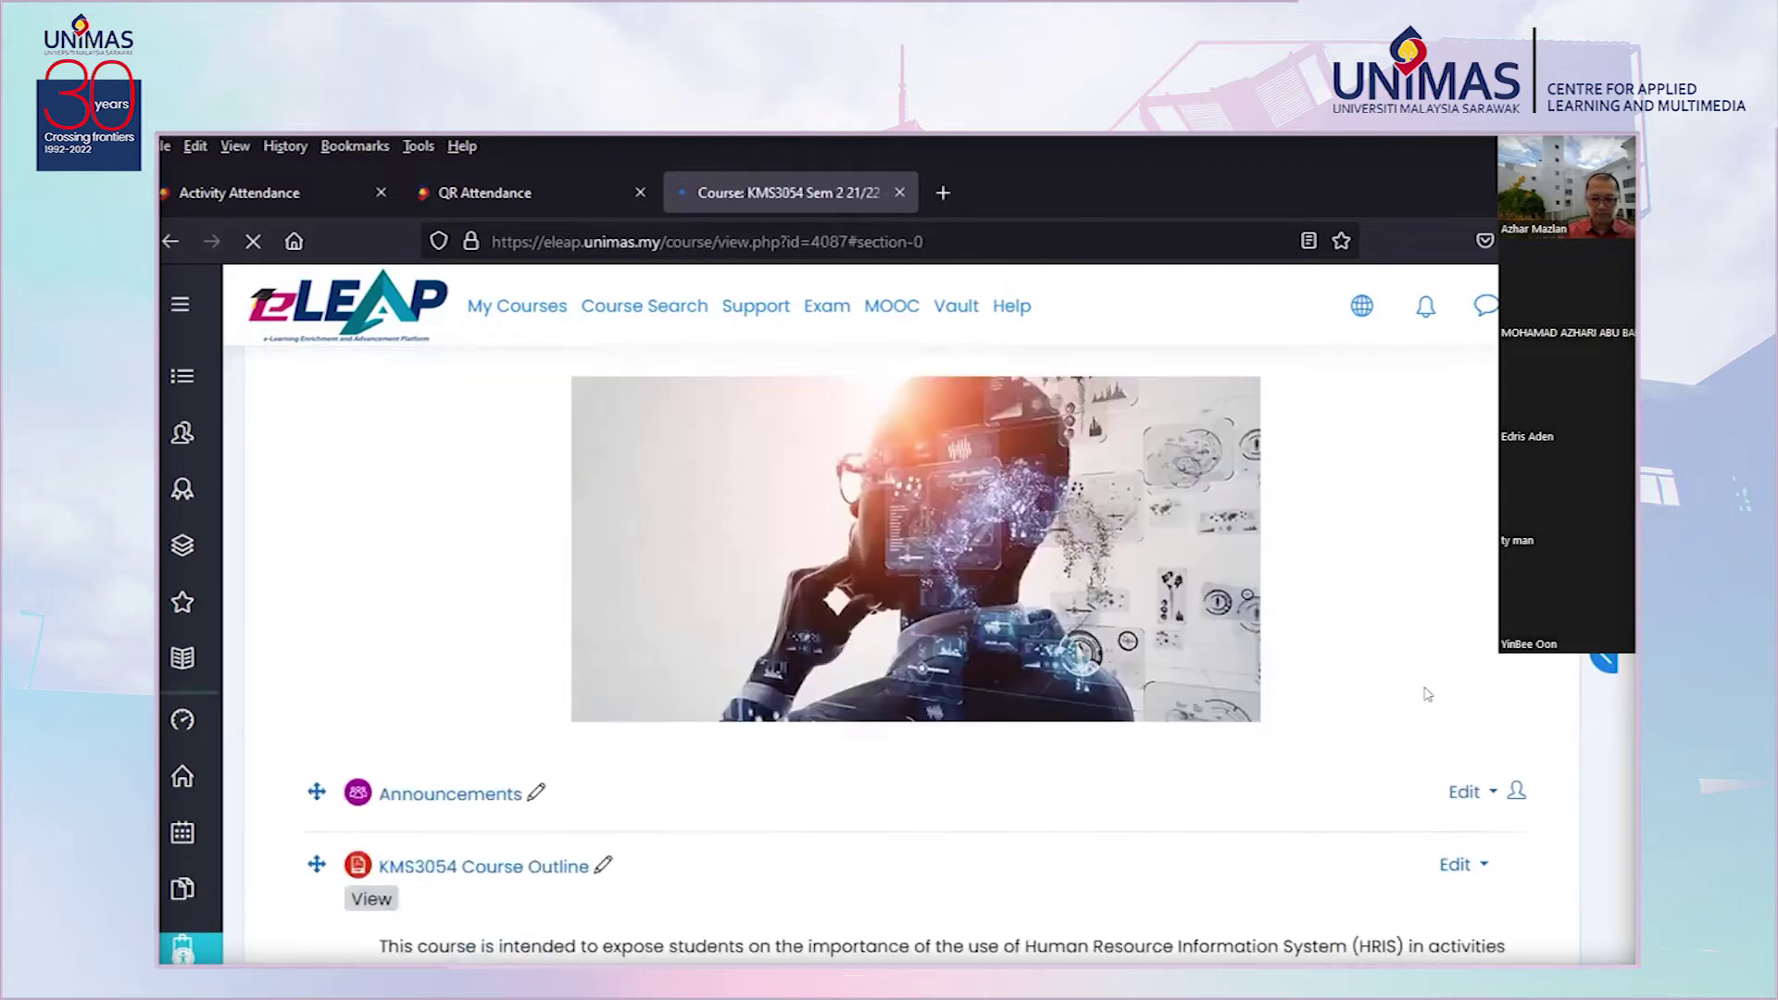
scroll(1427, 694, "down", 2)
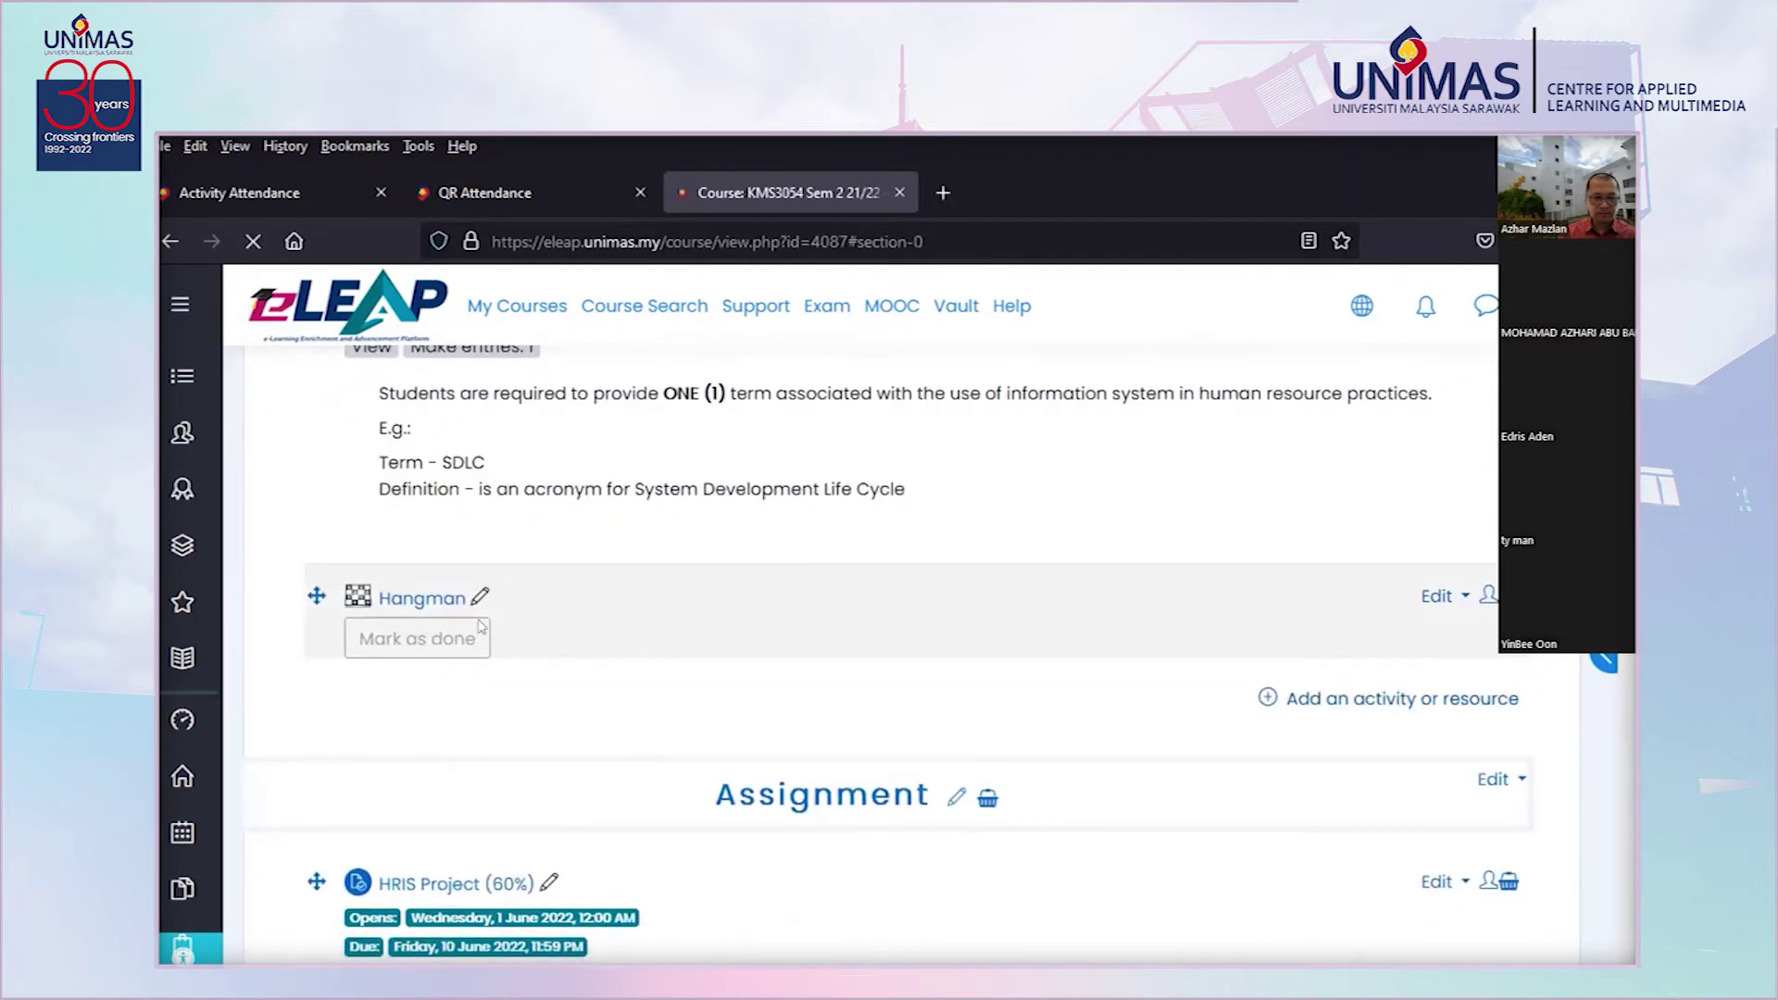
Hide the Hangman activity from students and check the option for showing it again
left_click(1439, 597)
left_click(1365, 707)
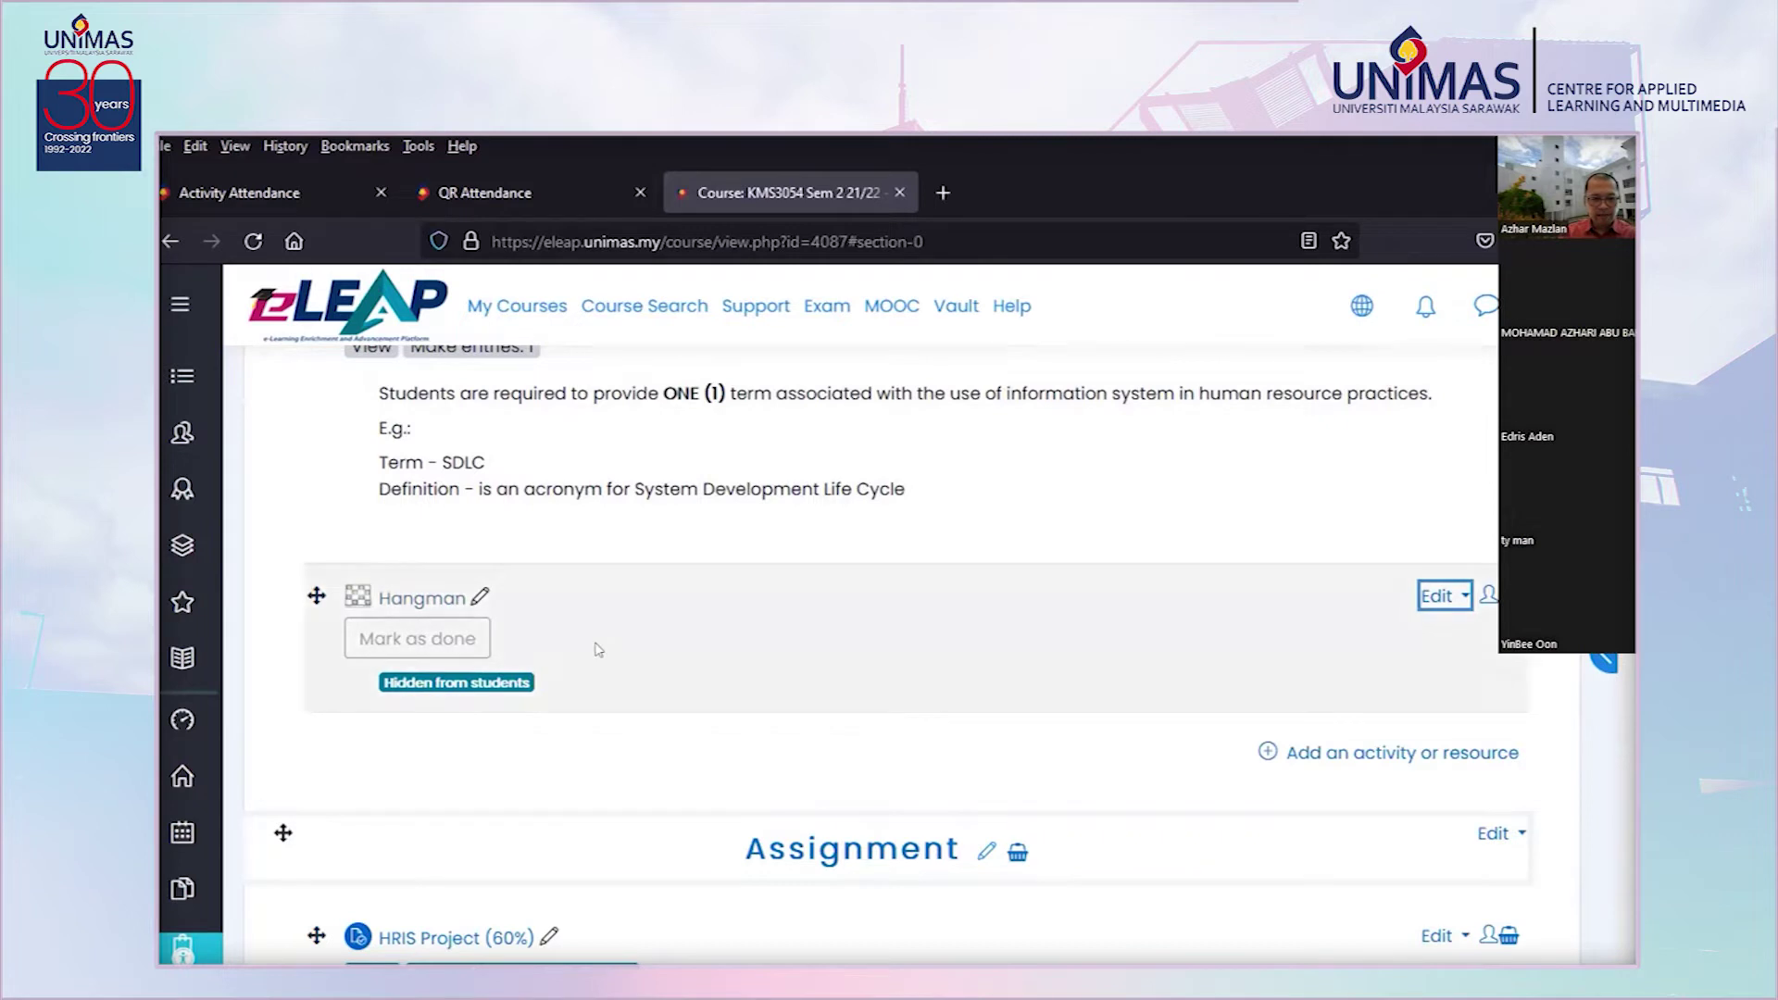
left_click(1445, 596)
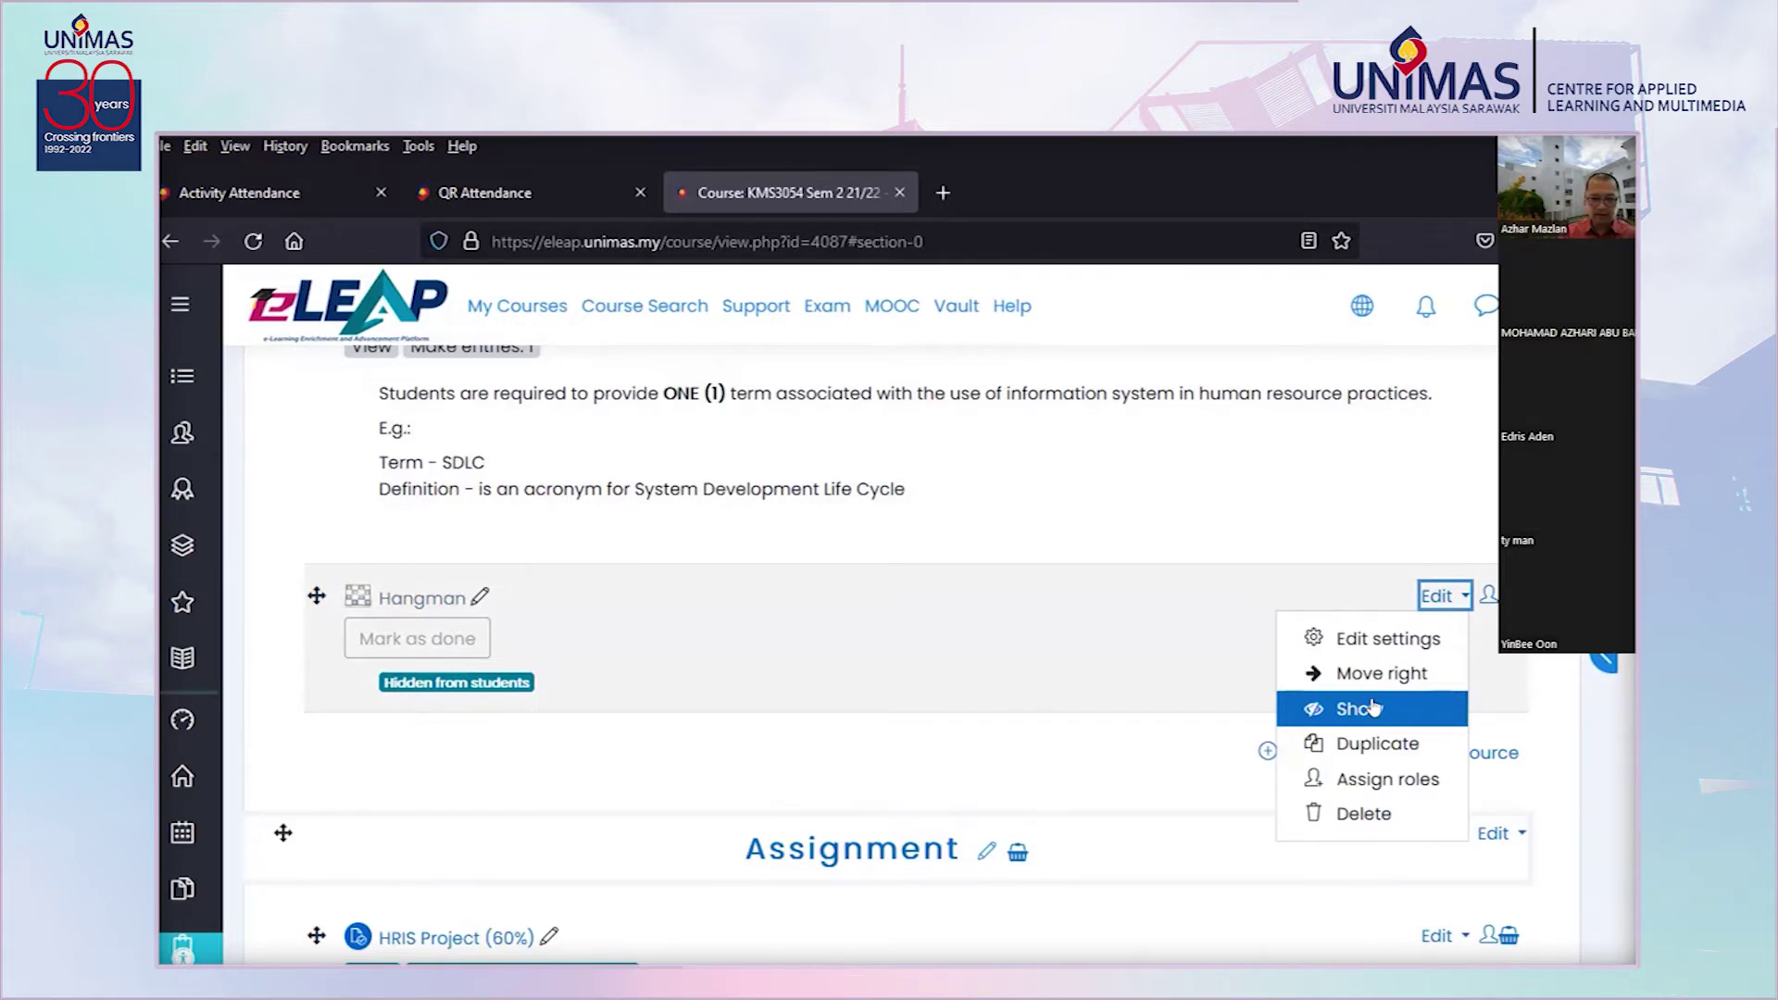
left_click(1082, 768)
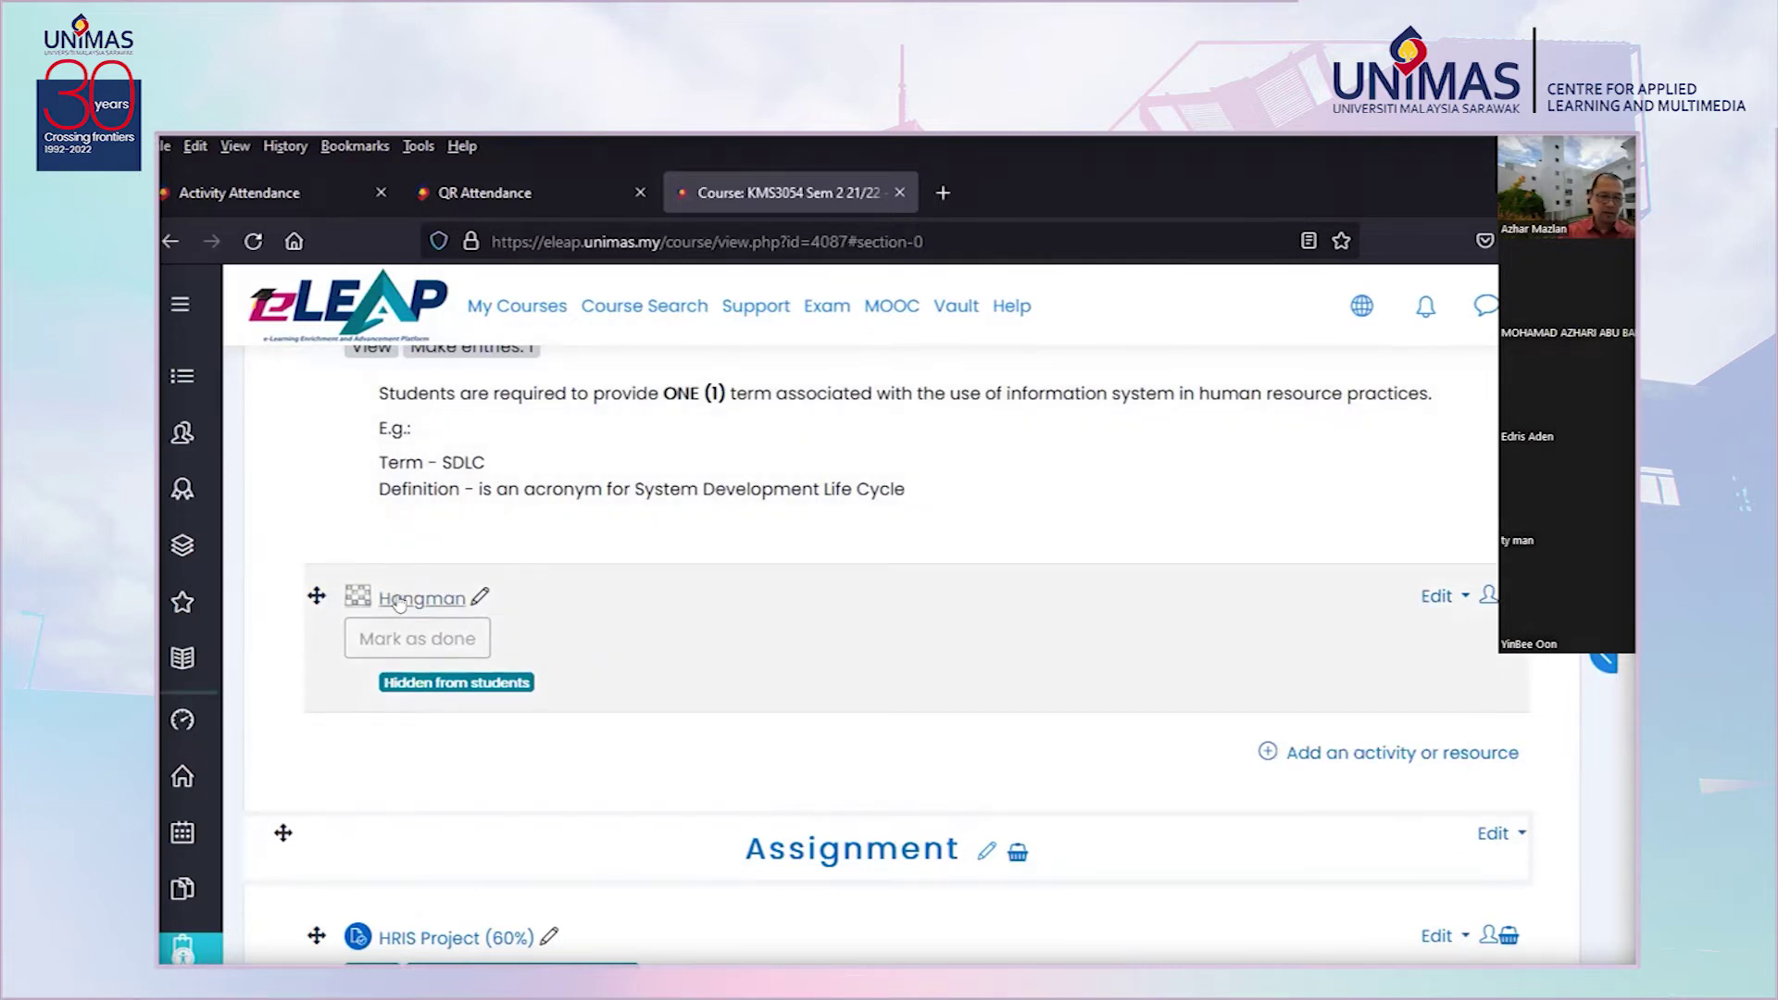
Open the Hangman activity and read the common problems reported for the glossary words
left_click(398, 597)
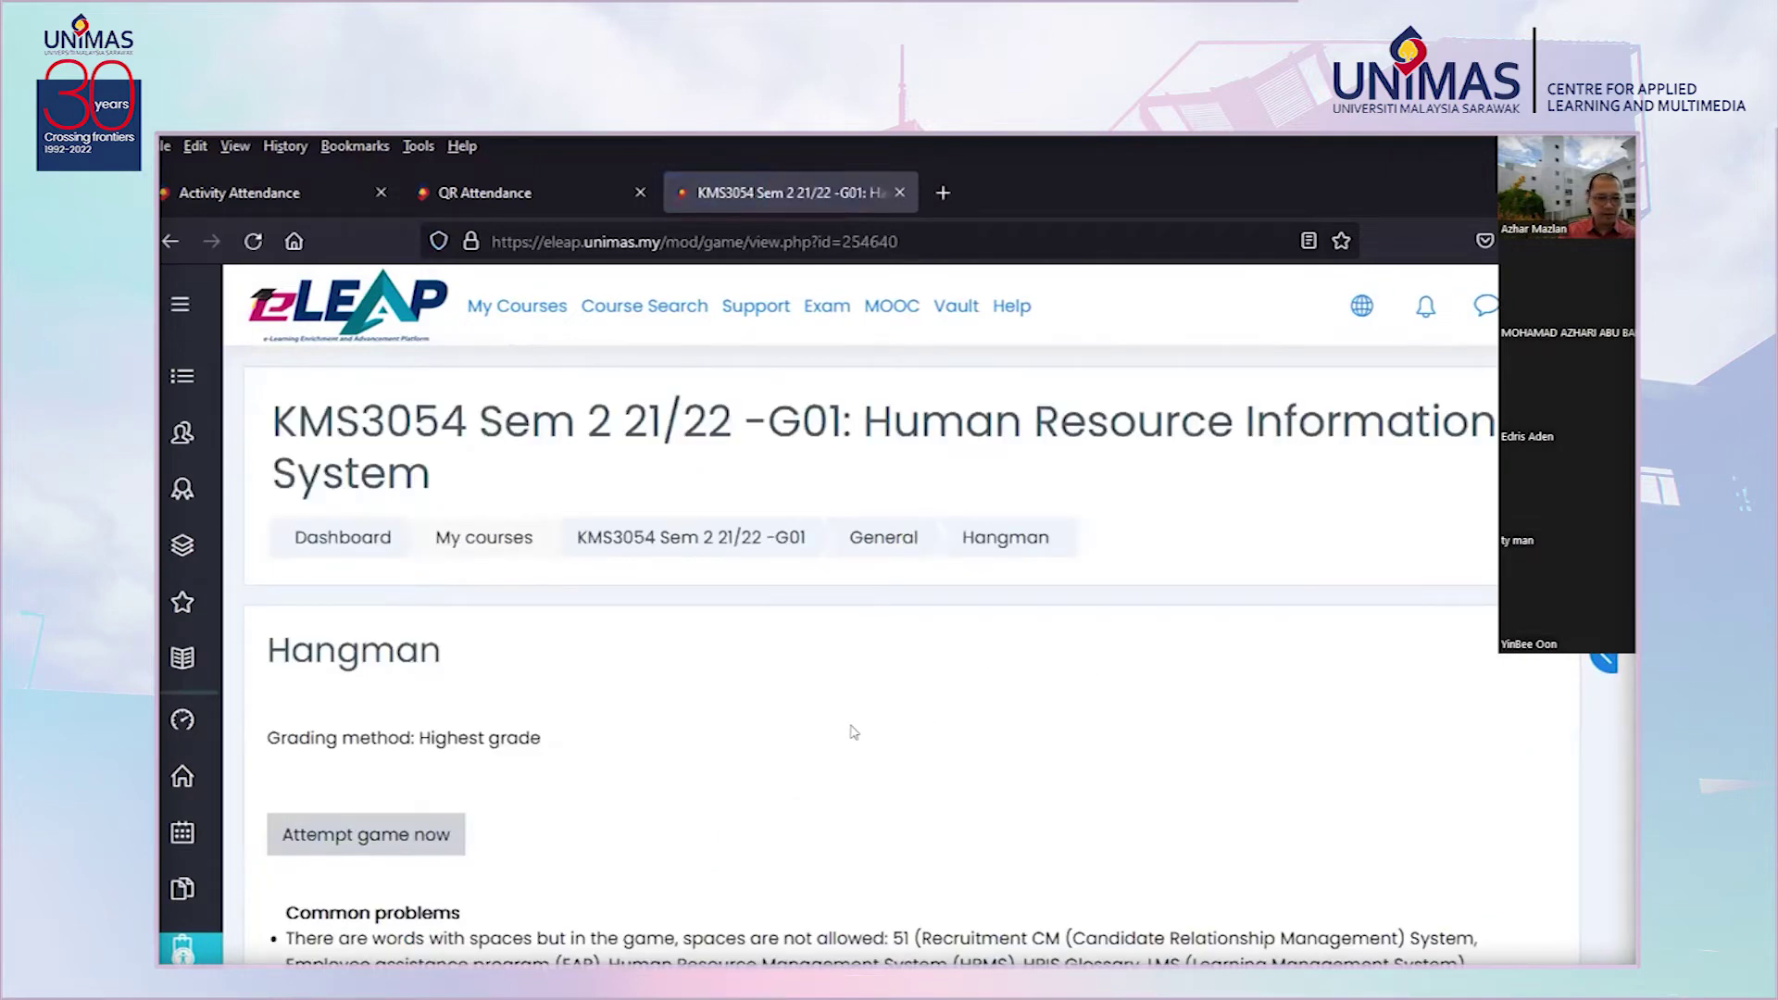
scroll(865, 719, "down", 4)
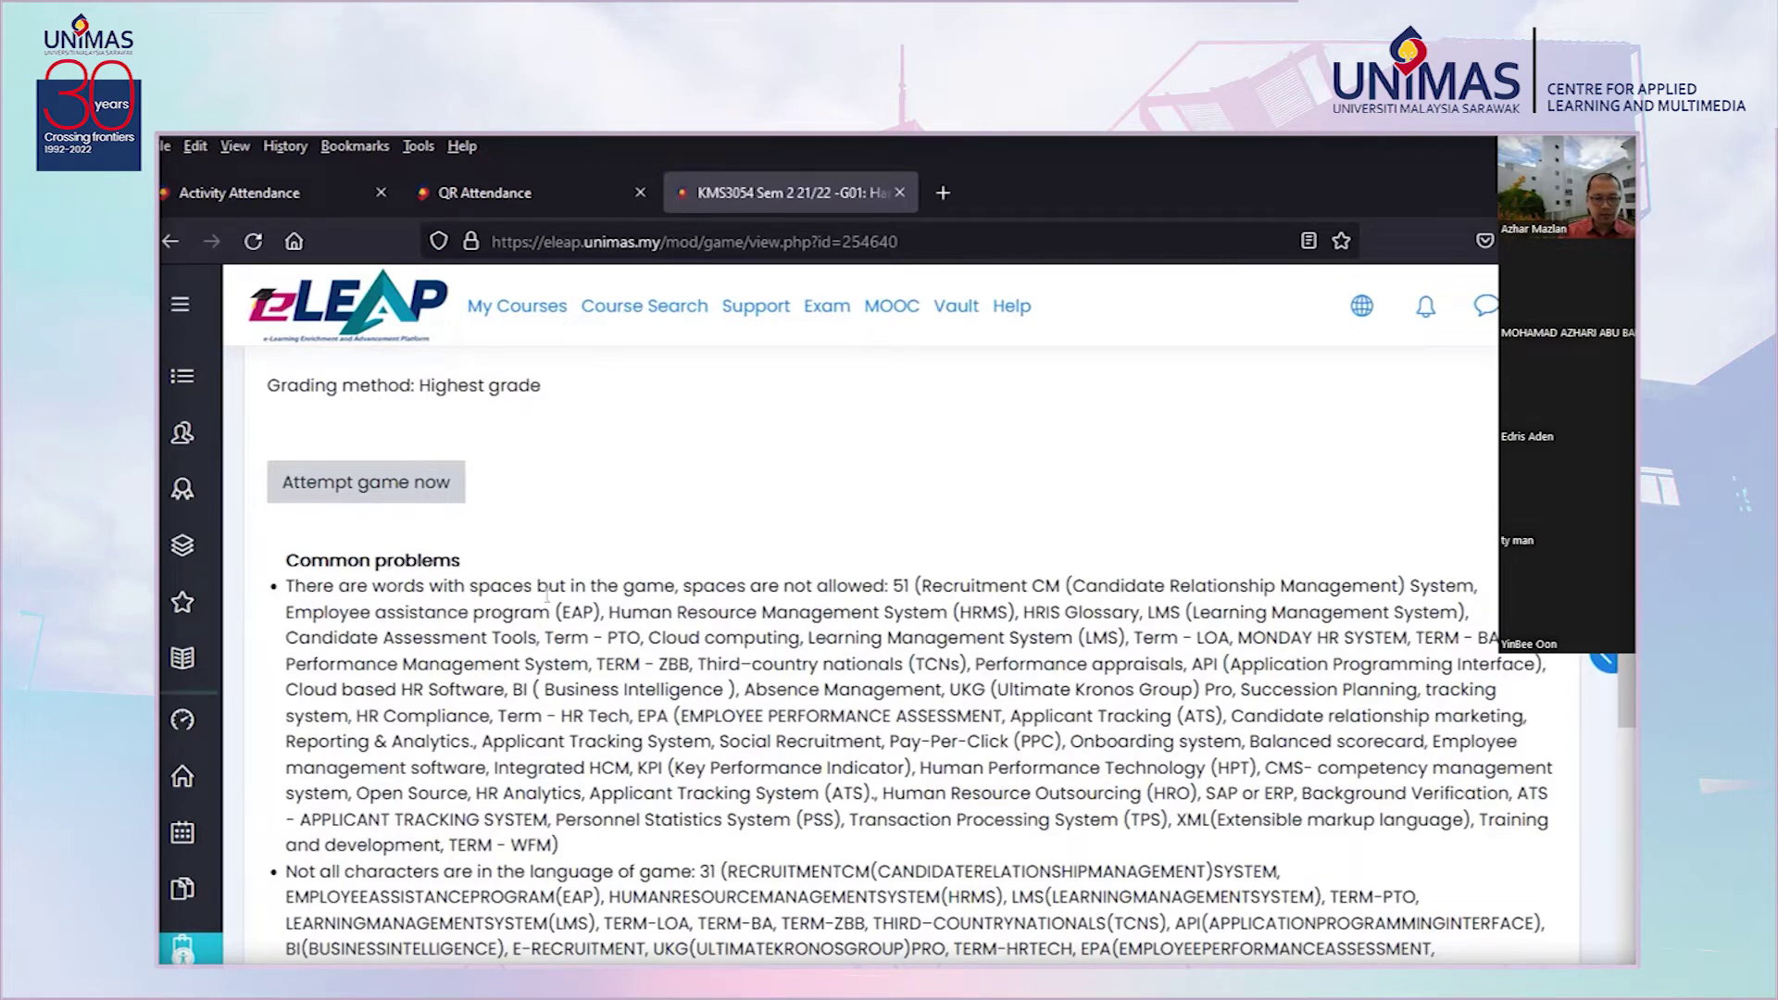
scroll(776, 604, "down", 1)
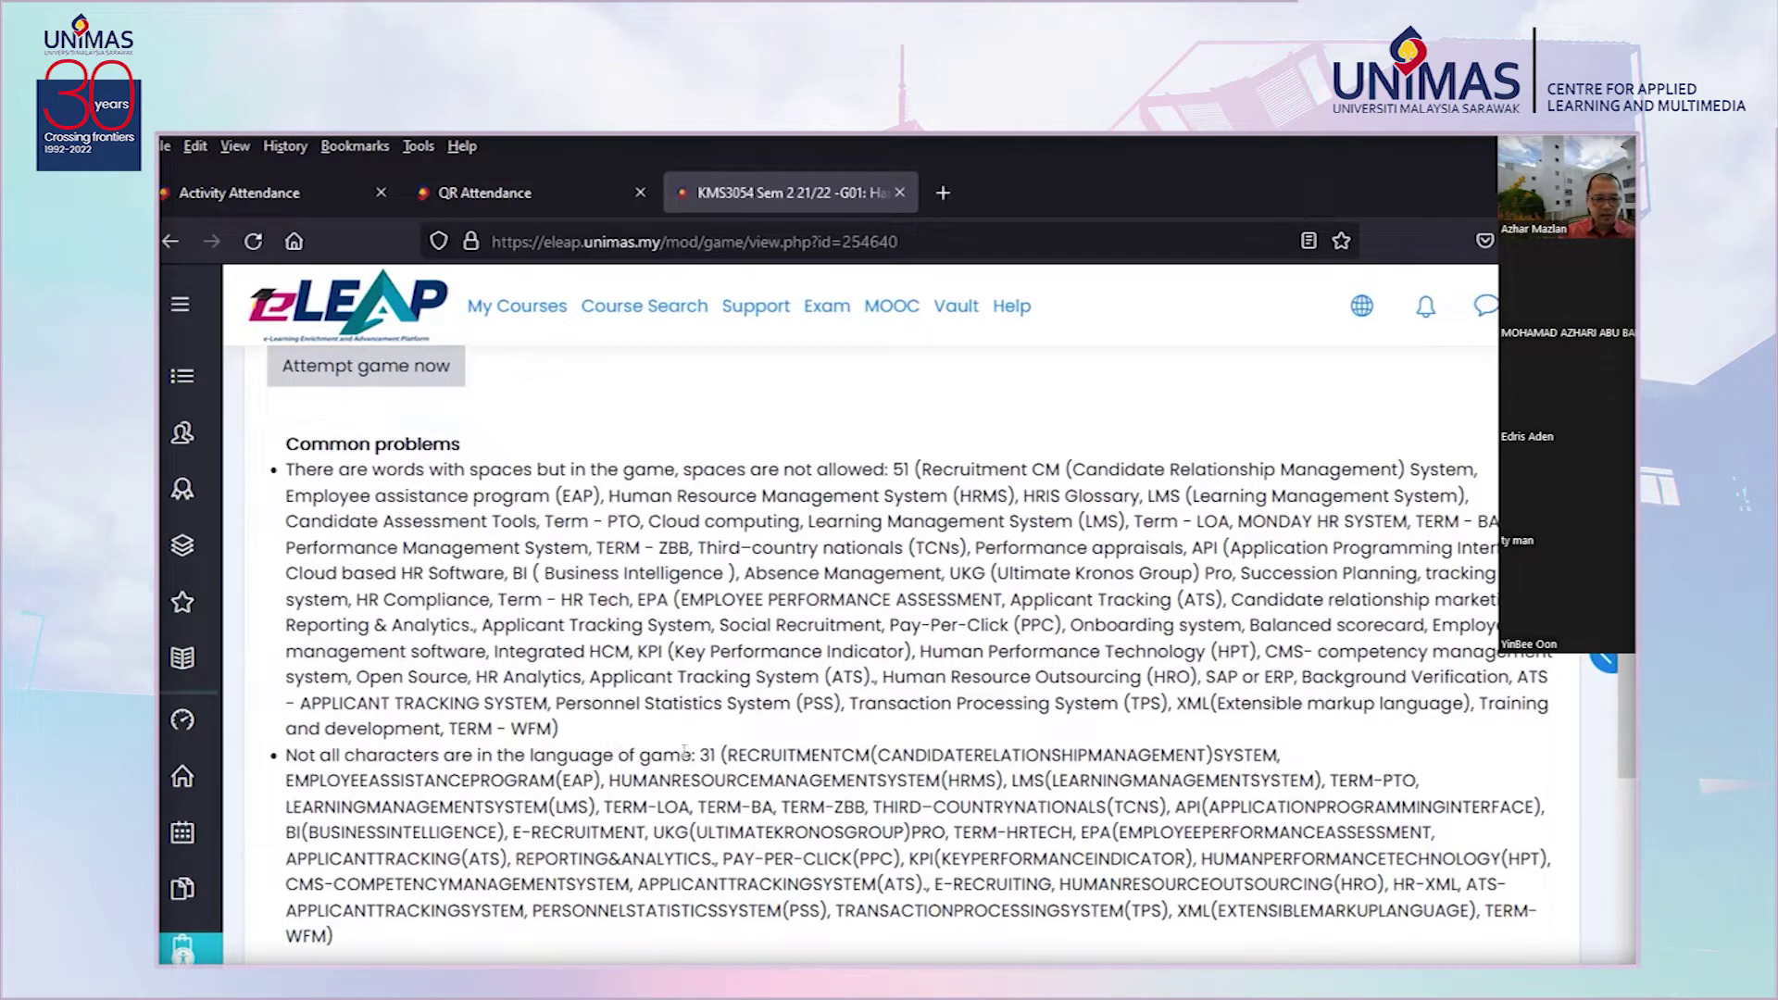
scroll(768, 754, "up", 3)
scroll(829, 752, "down", 2)
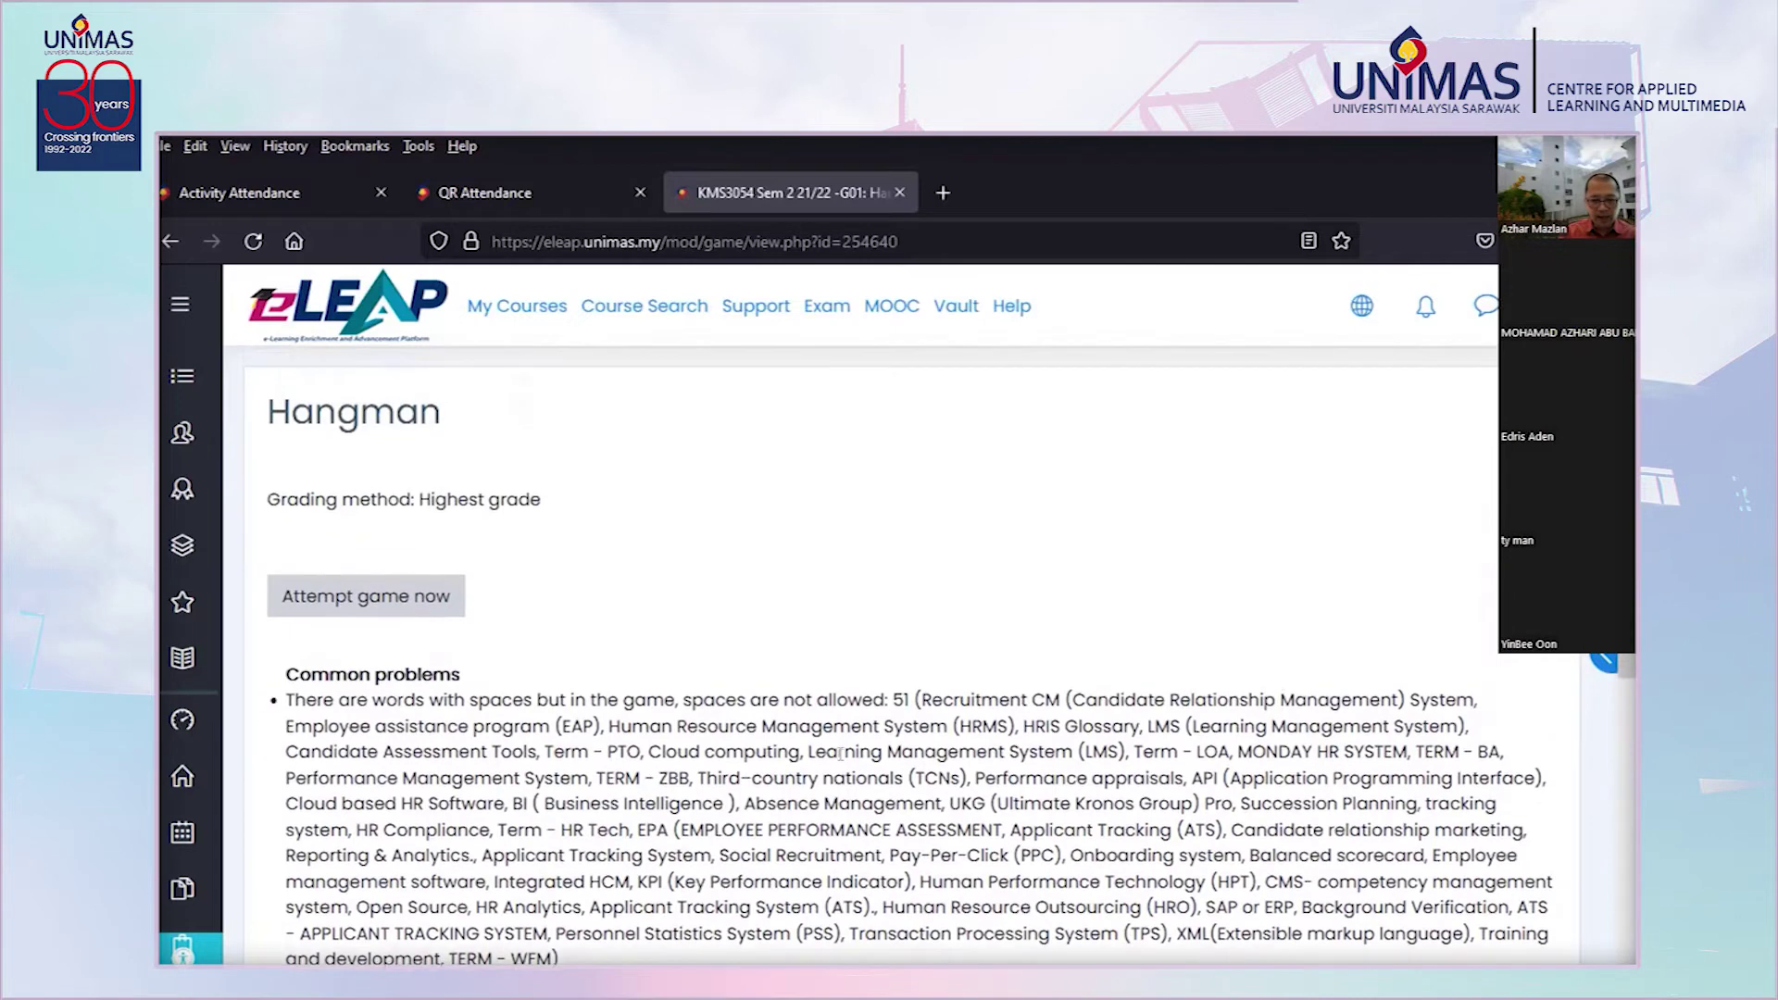
scroll(830, 752, "down", 1)
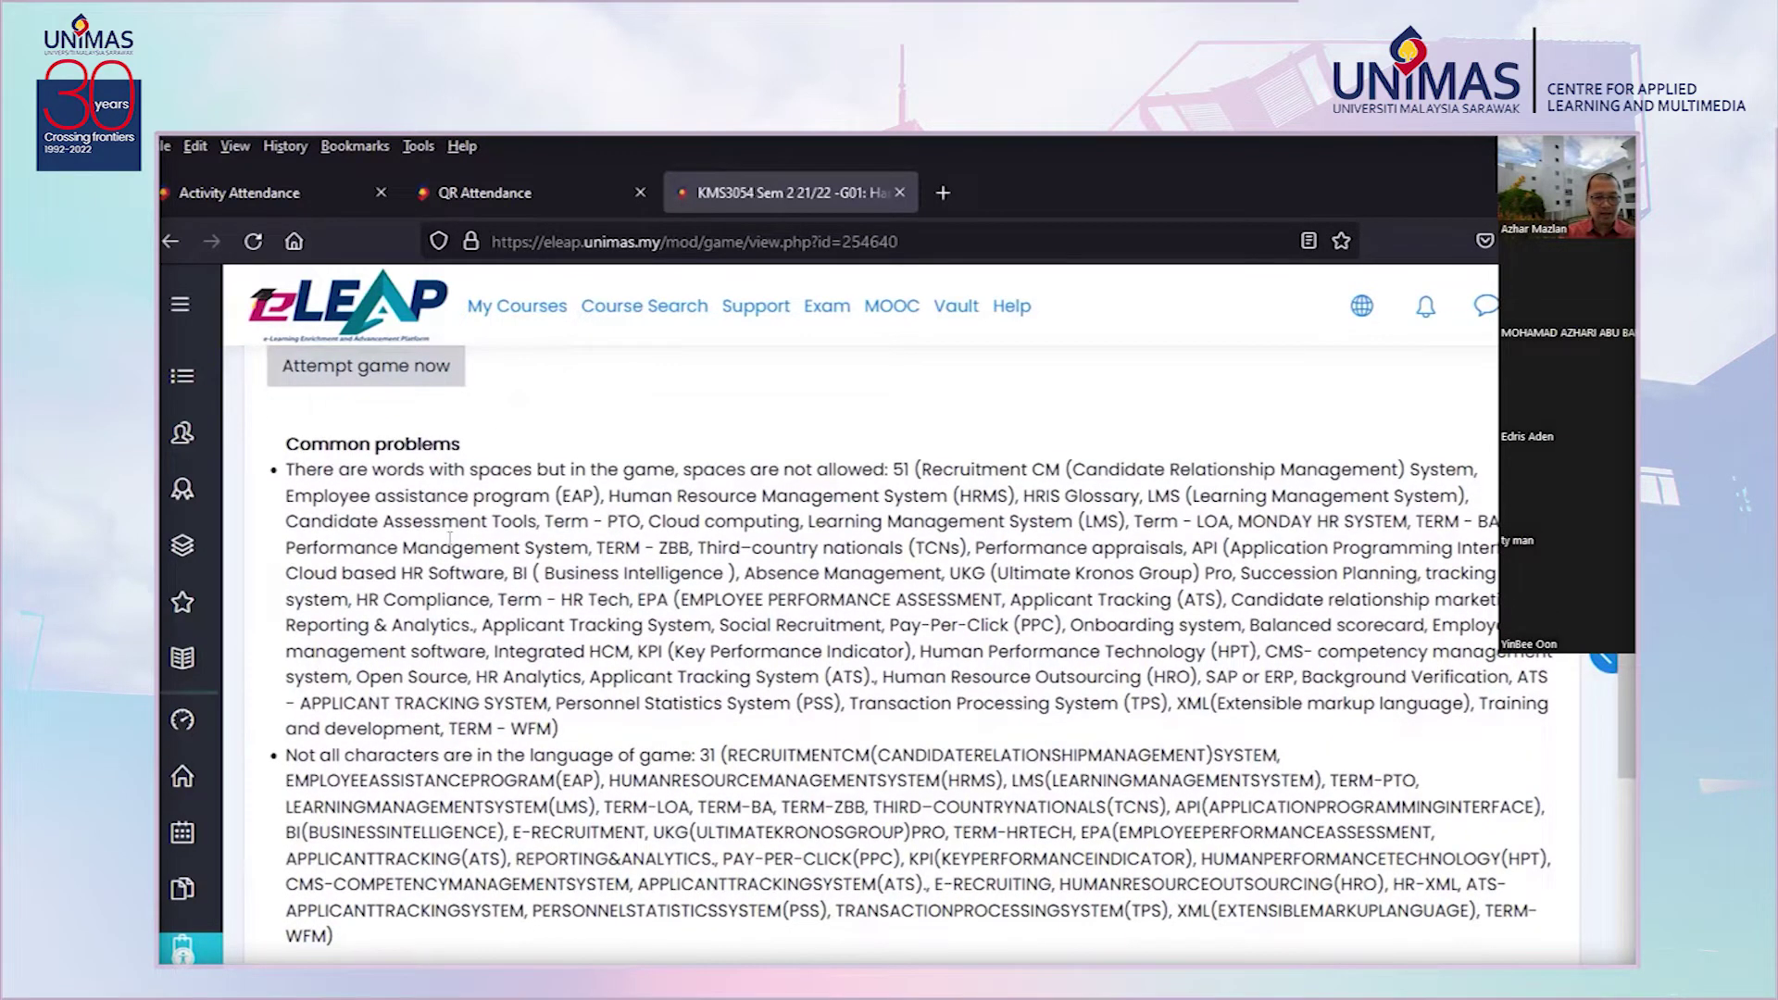
scroll(378, 718, "up", 3)
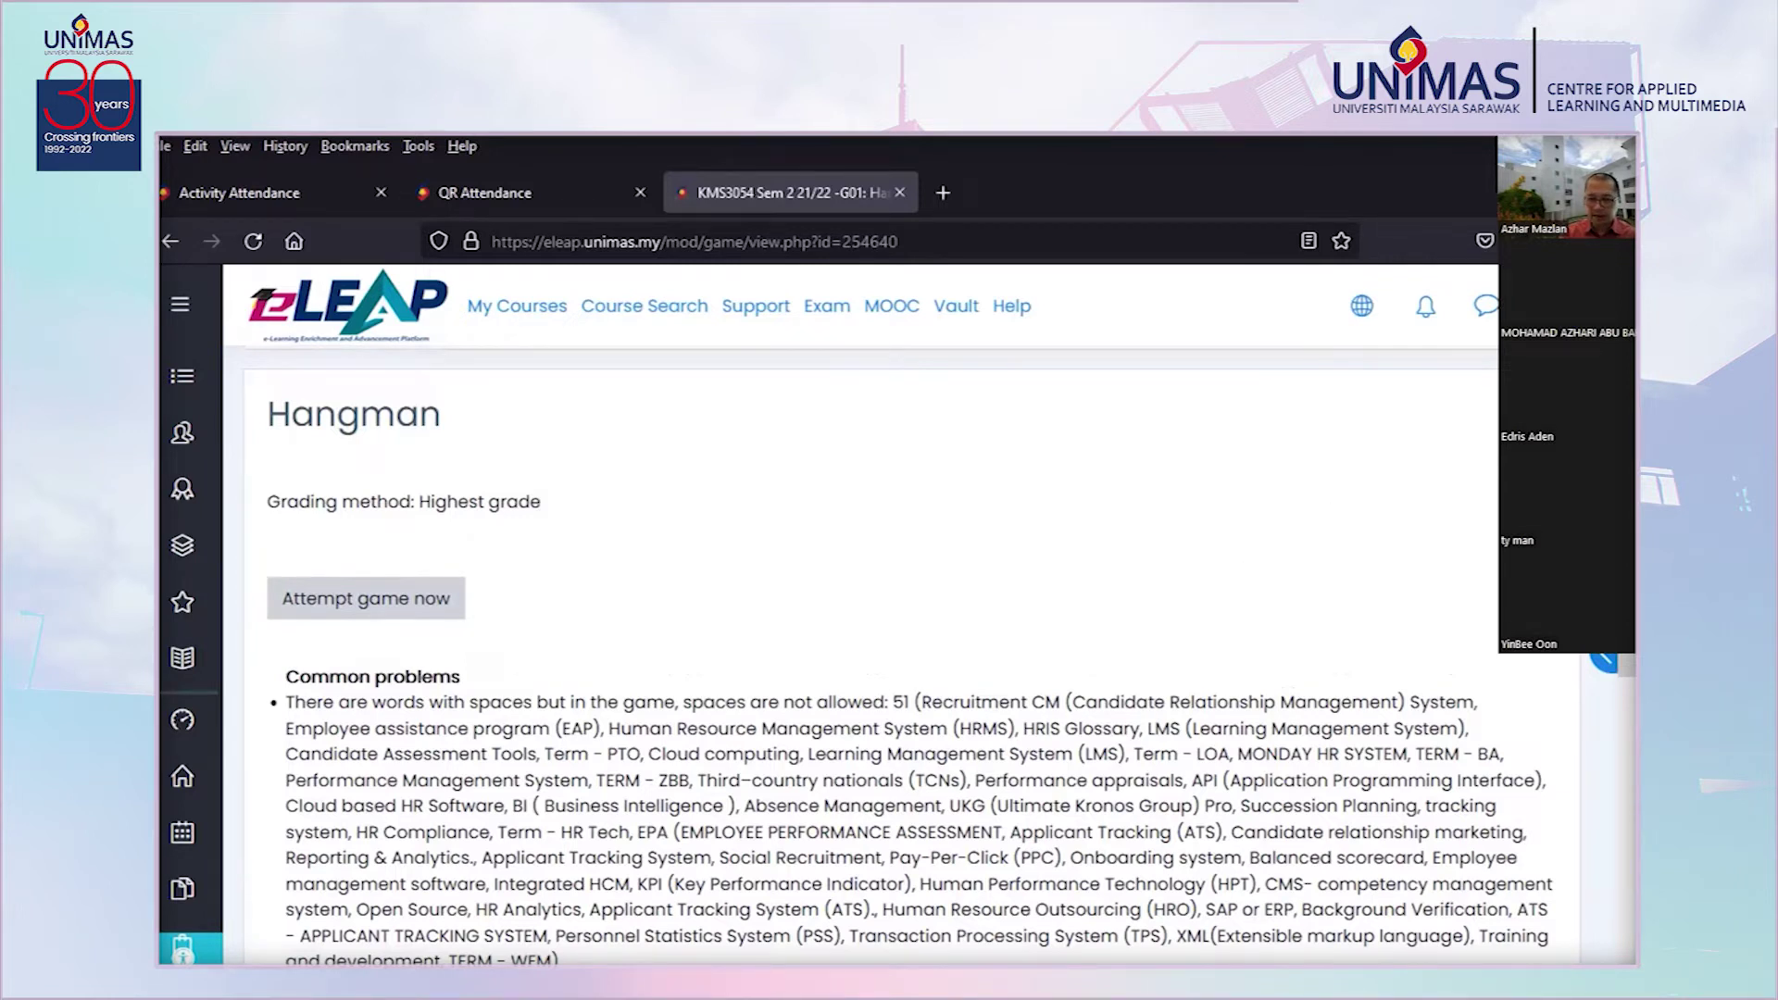
Look over the Hangman activity's management options and recheck the common problems list
left_click(1540, 406)
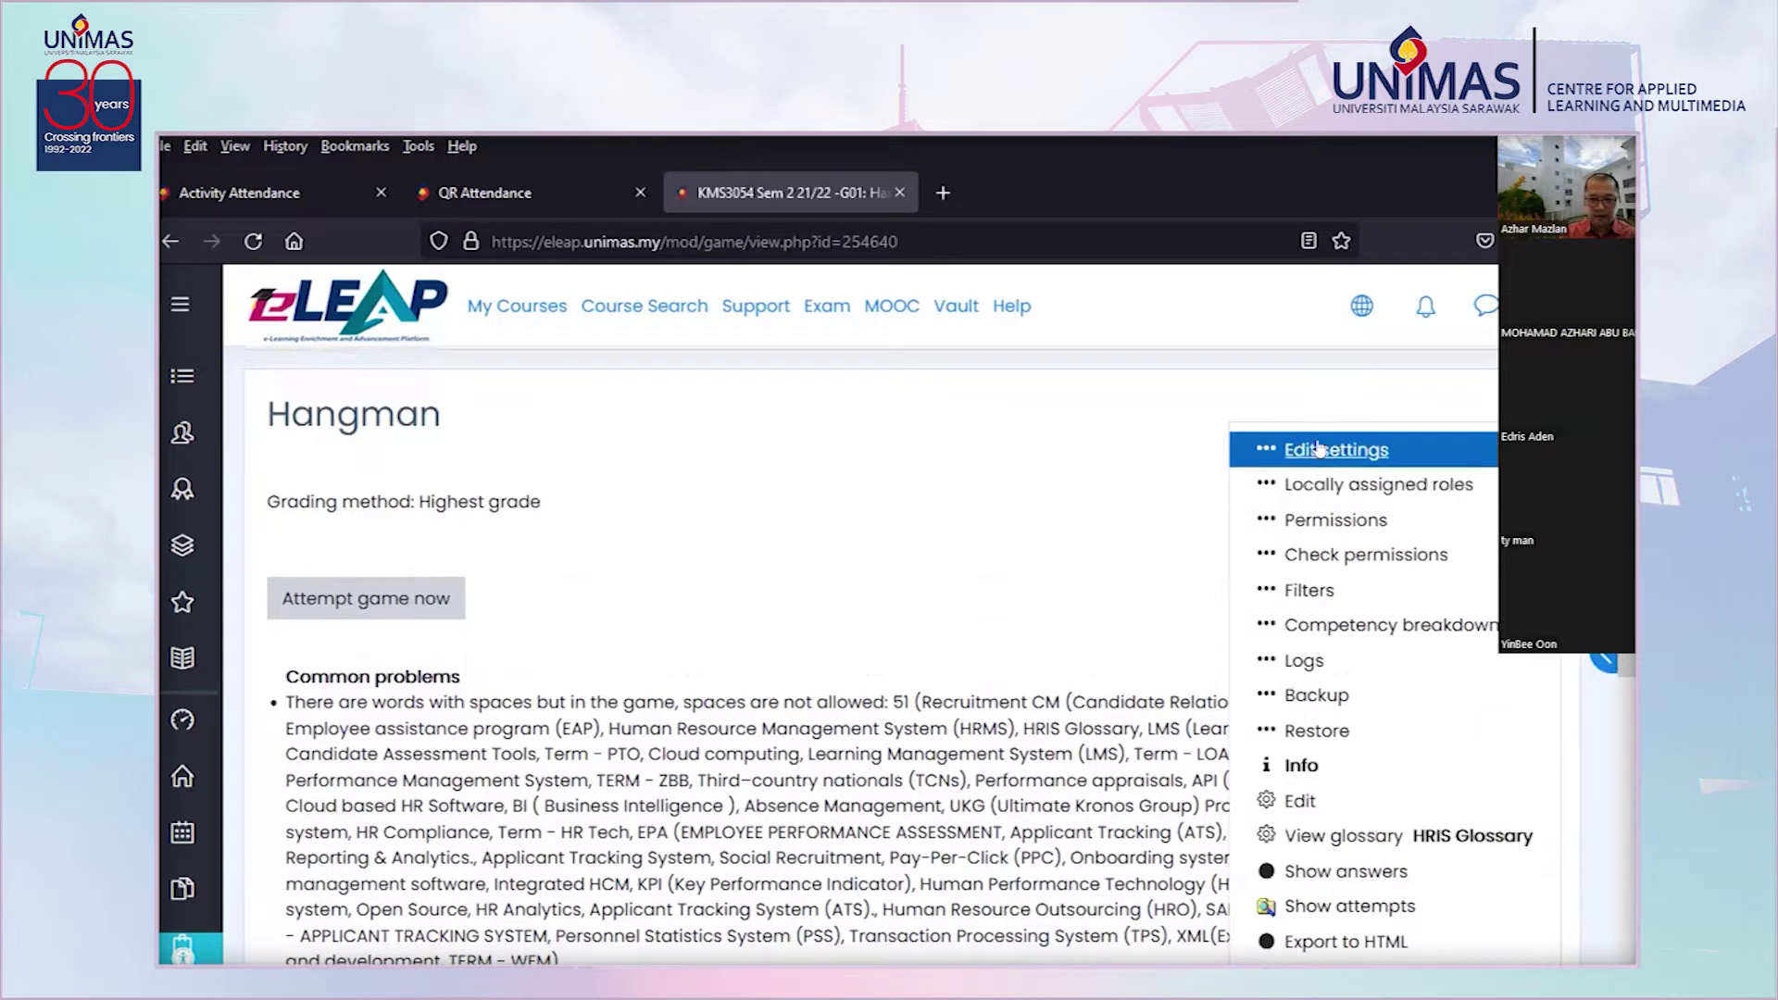
left_click(678, 627)
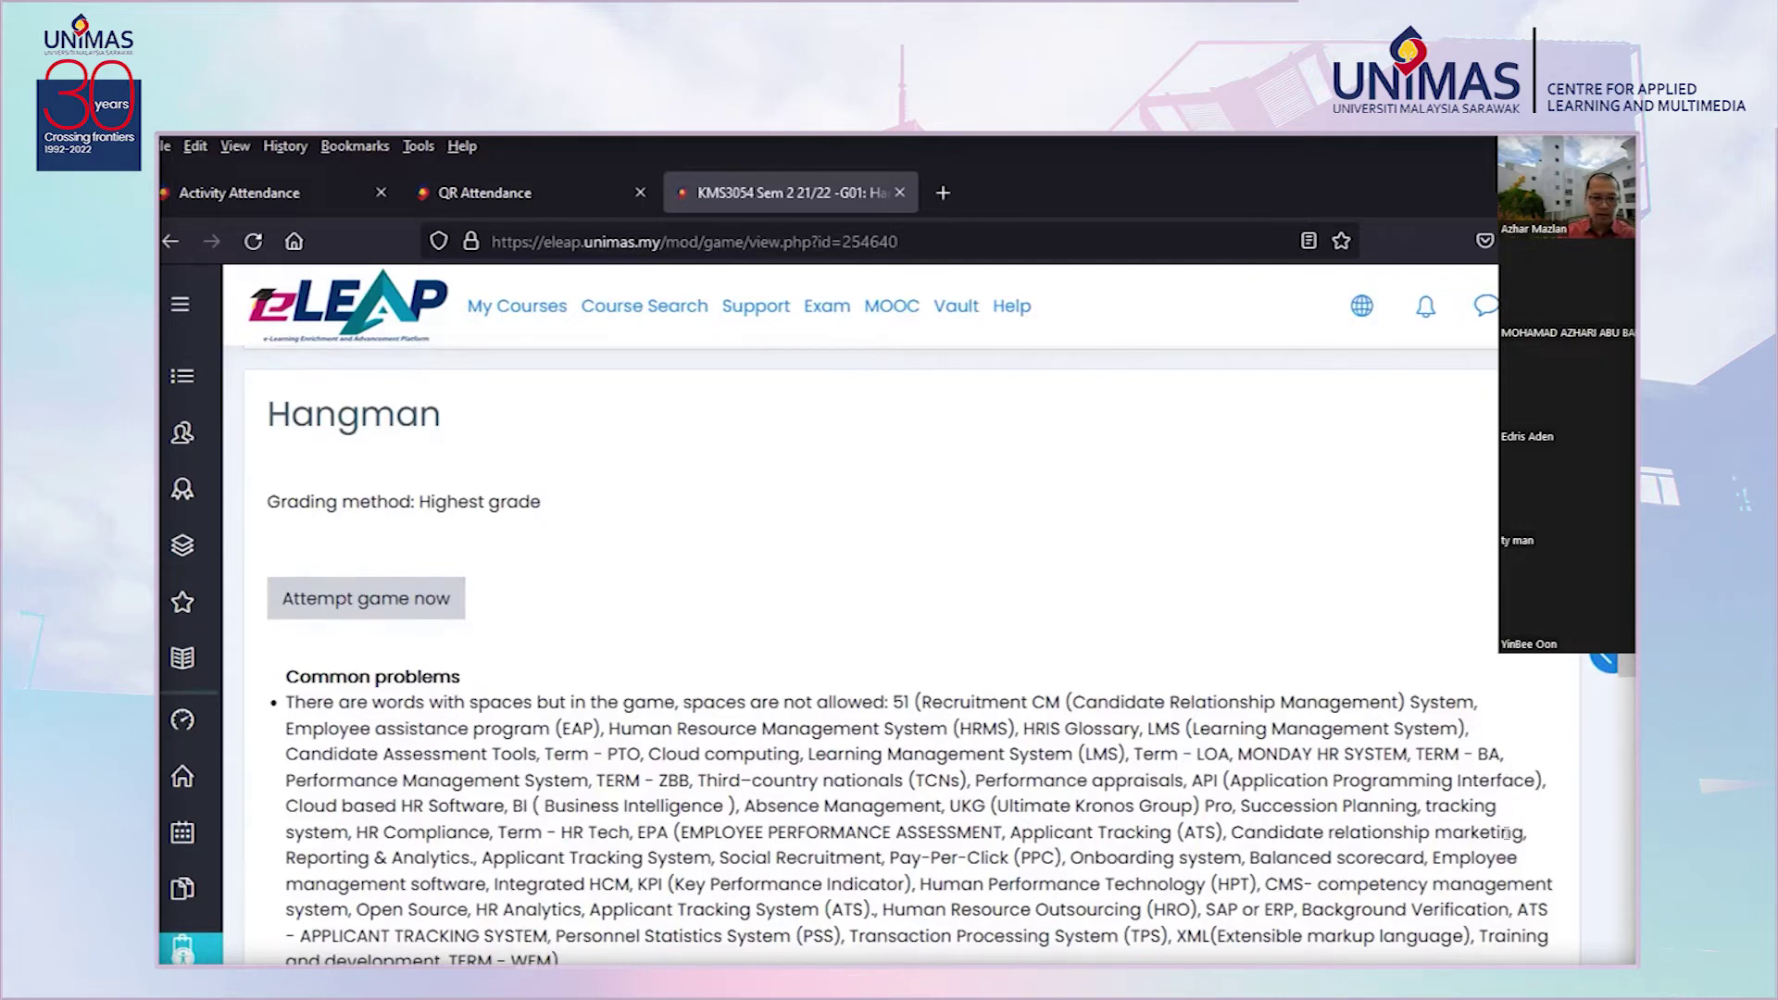
scroll(1507, 833, "down", 3)
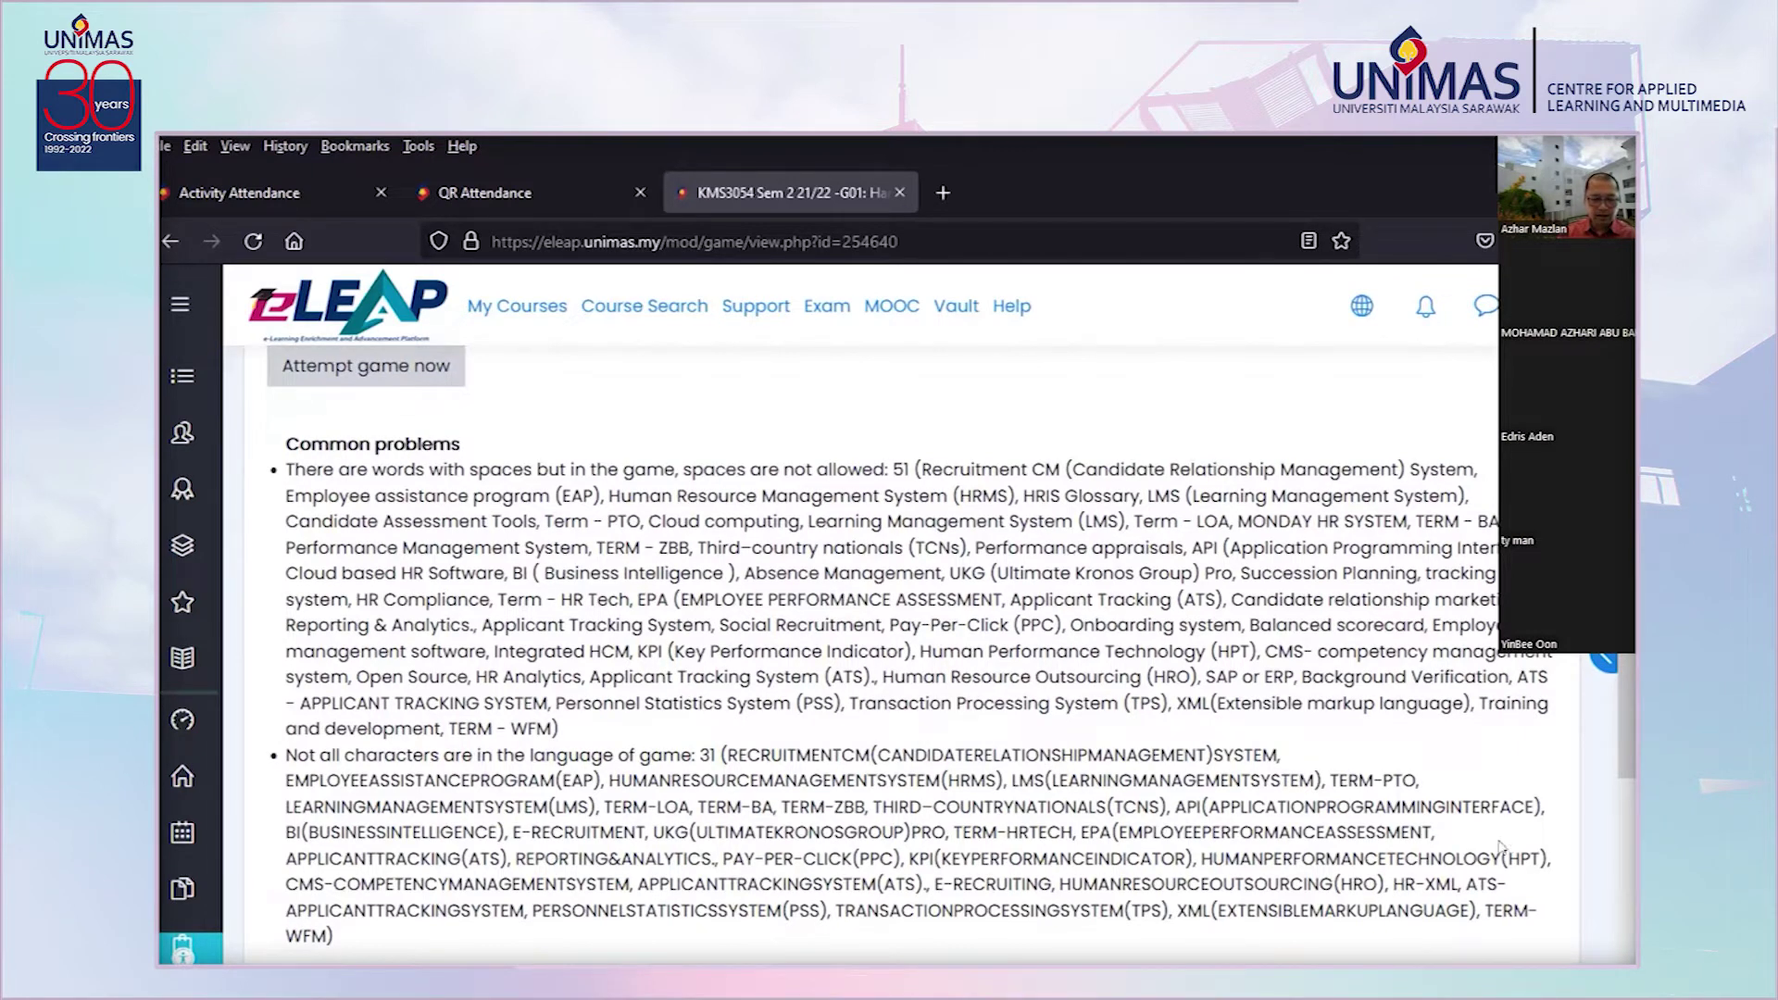
scroll(1500, 845, "up", 3)
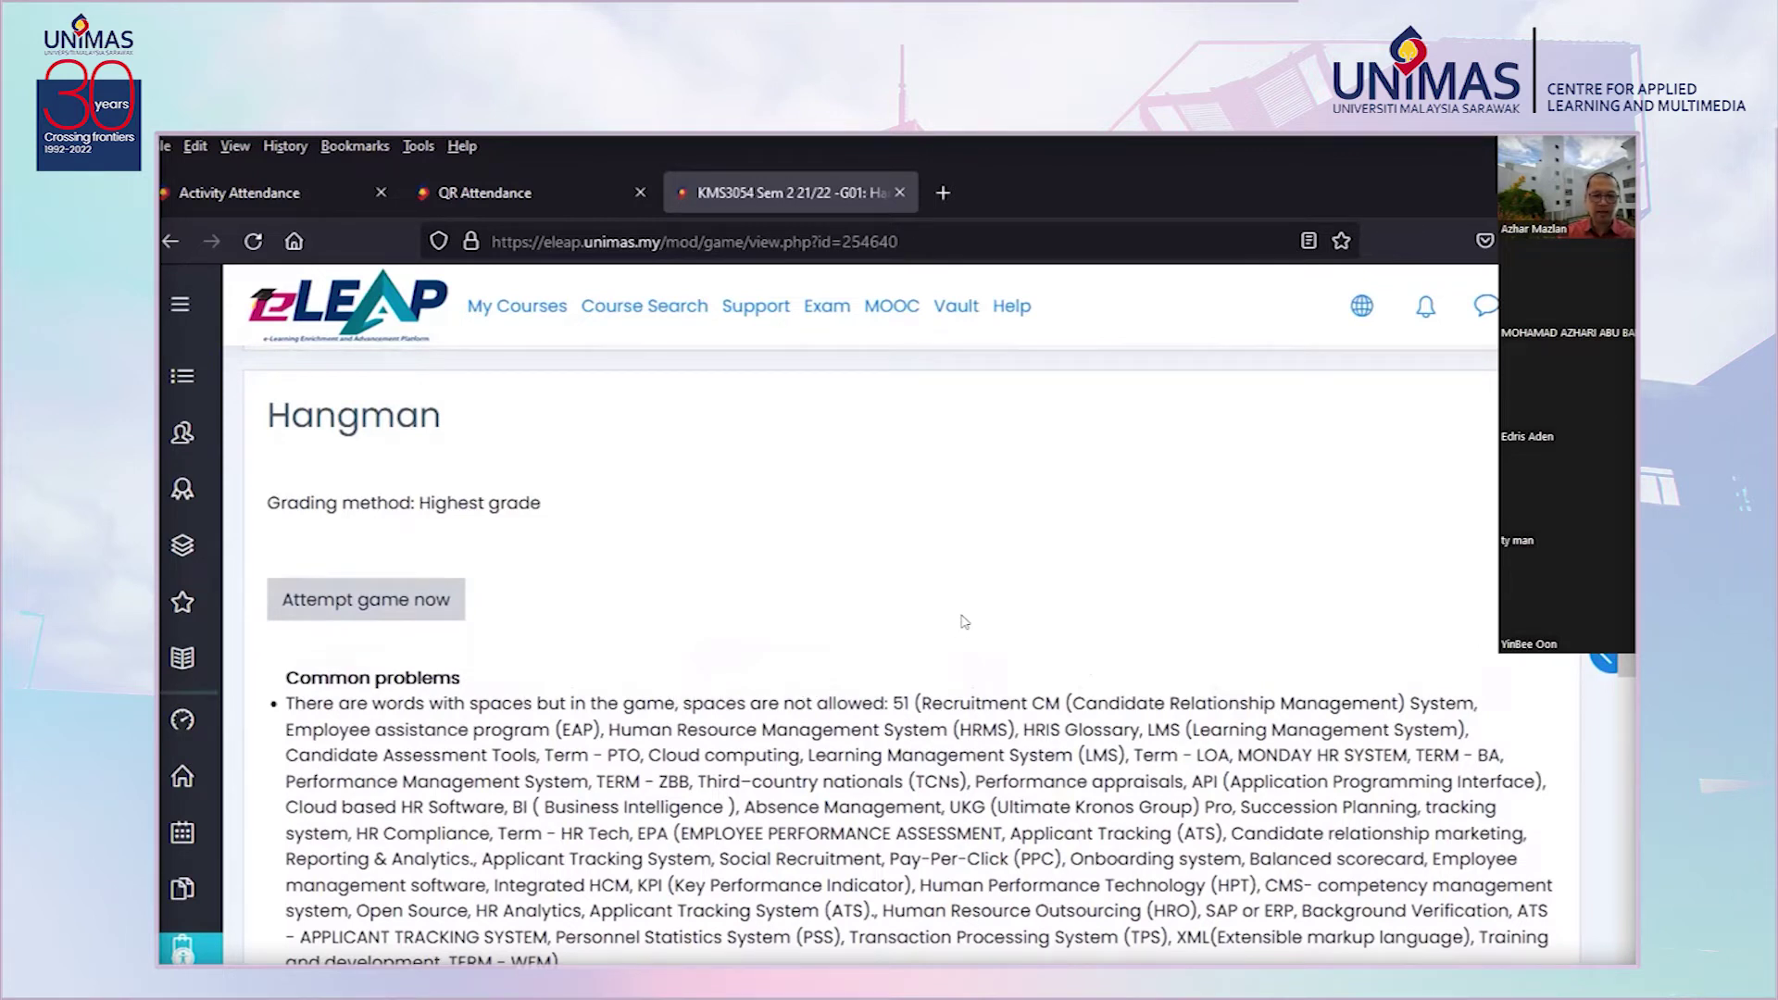
Start an attempt at the Hangman game with its clue and letters in view
left_click(351, 602)
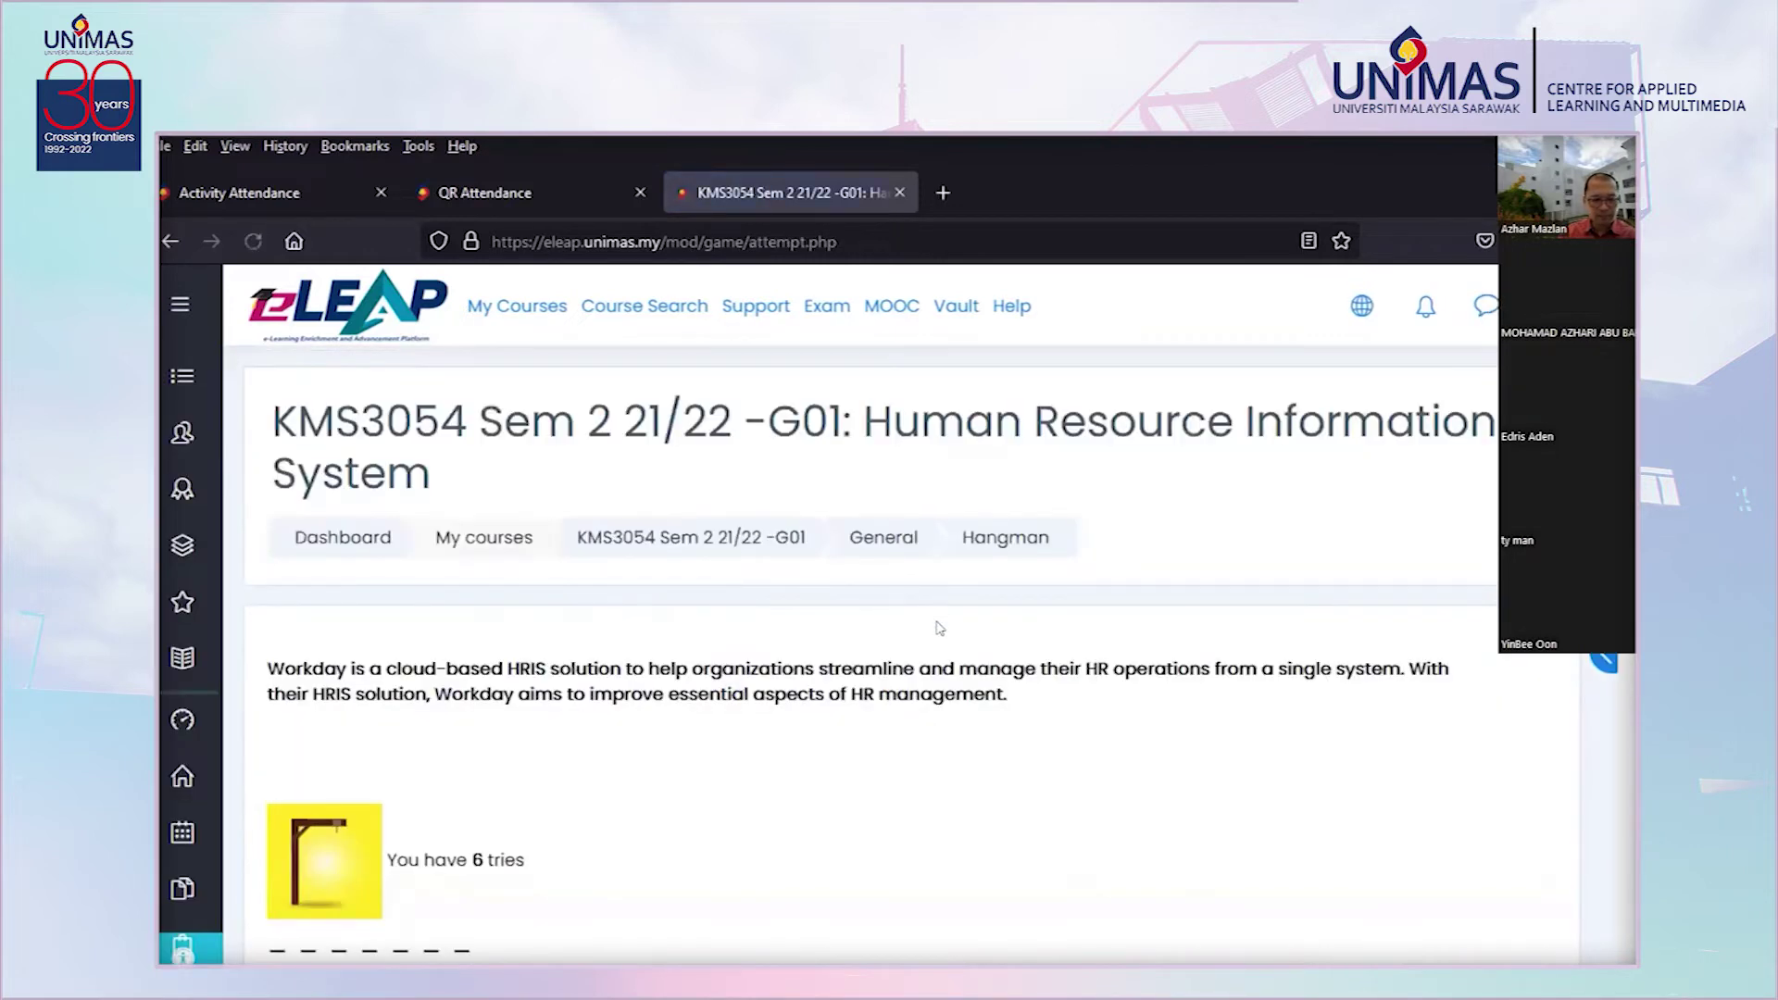
scroll(1176, 831, "down", 2)
scroll(1177, 831, "down", 1)
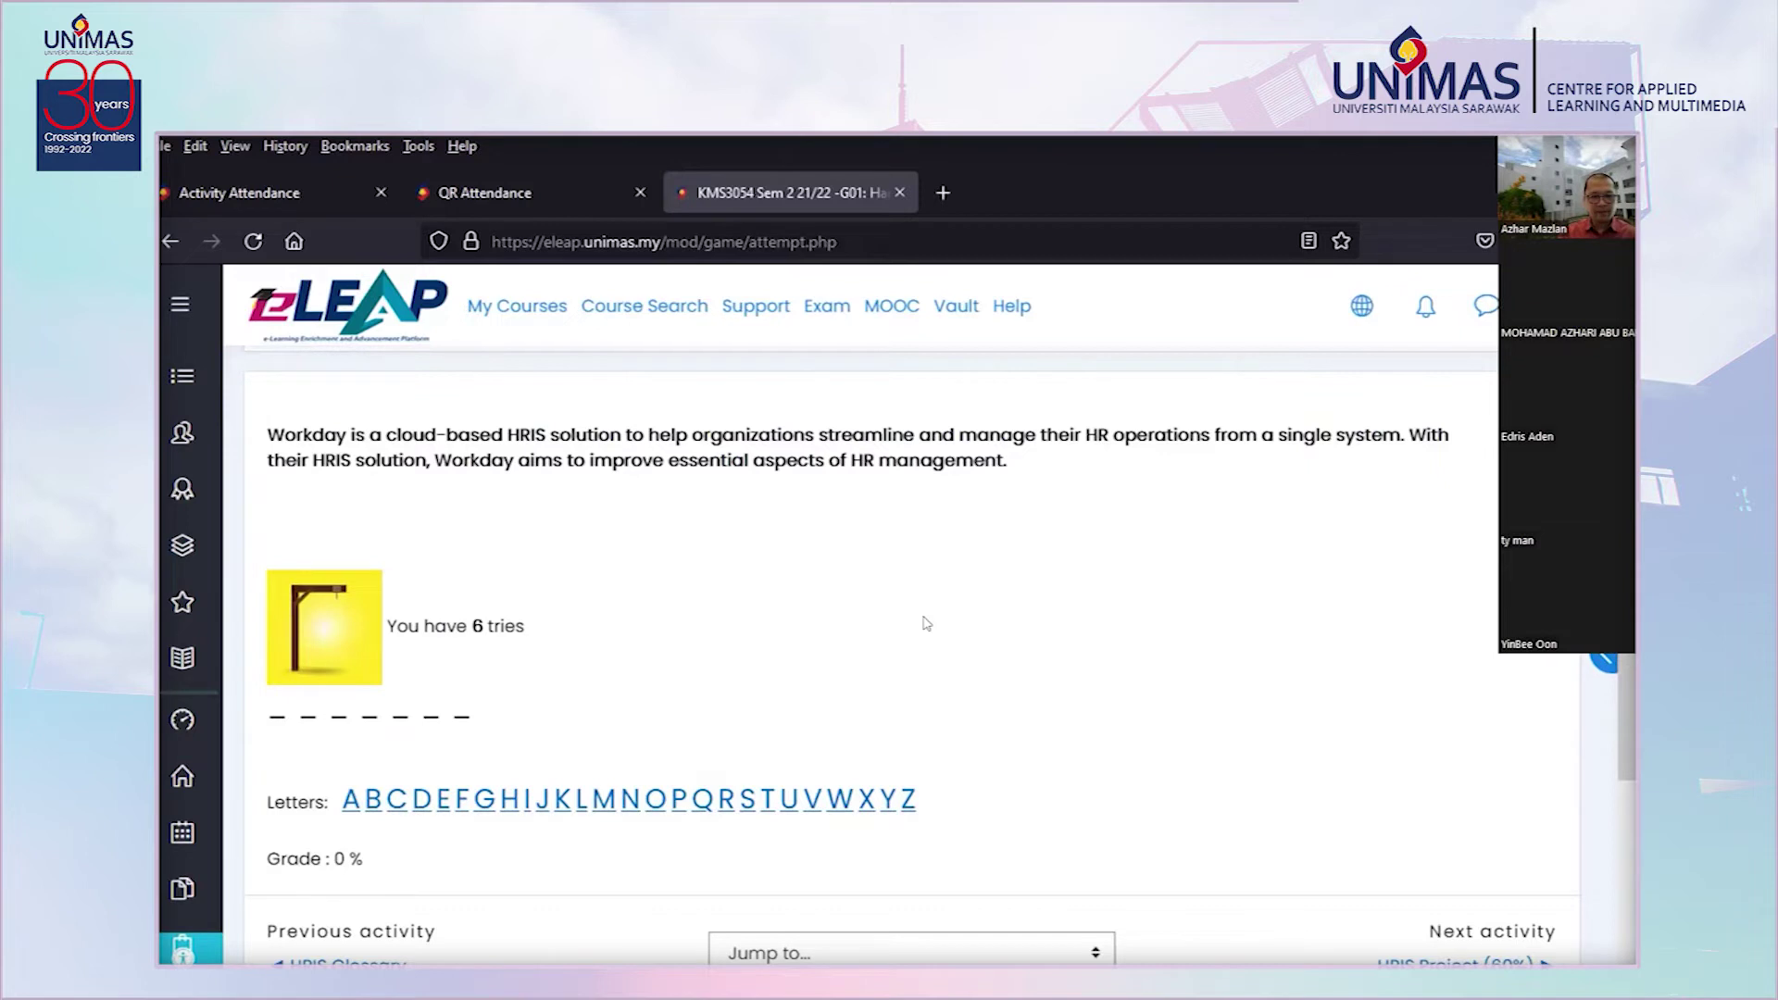
Examine the first game's clue, highlighting part of the definition and the word Workday, and clear the highlight
left_click(346, 430)
key("shift+Right")
key("shift+Right")
key("shift+Right")
key("shift+Right")
key("shift+Right")
key("shift+Right")
key("shift+Right")
key("shift+Right")
key("shift+Right")
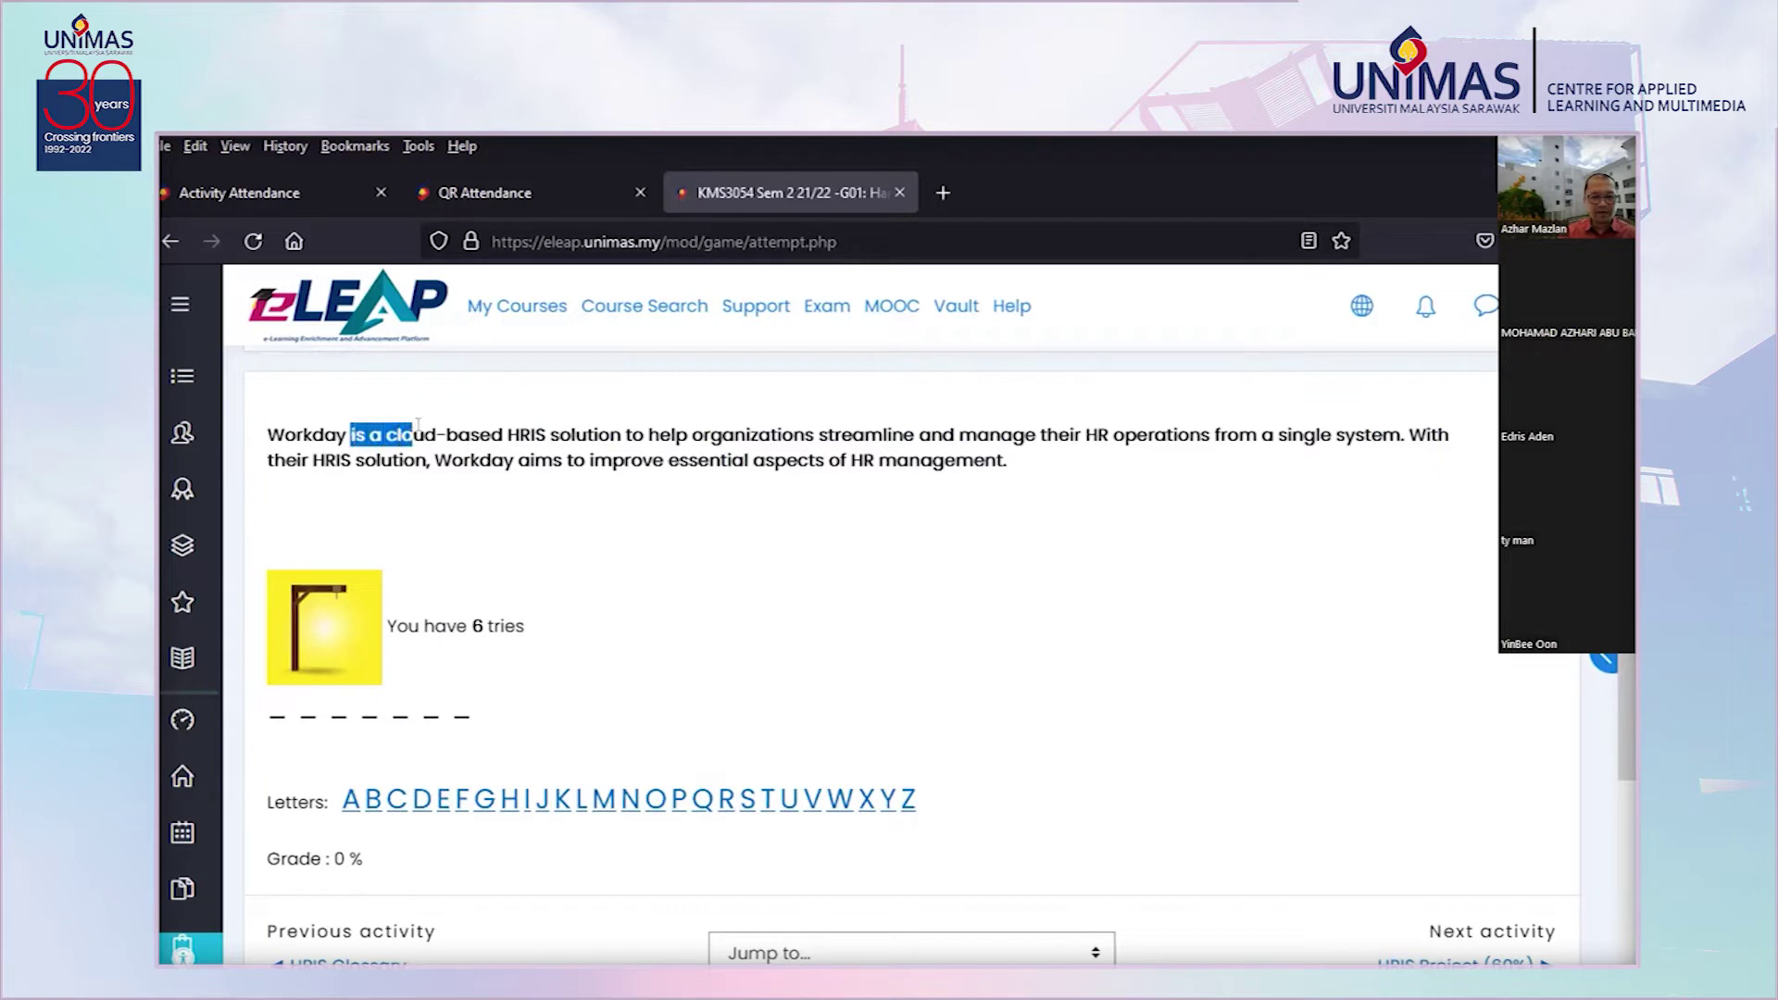
left_click(341, 424)
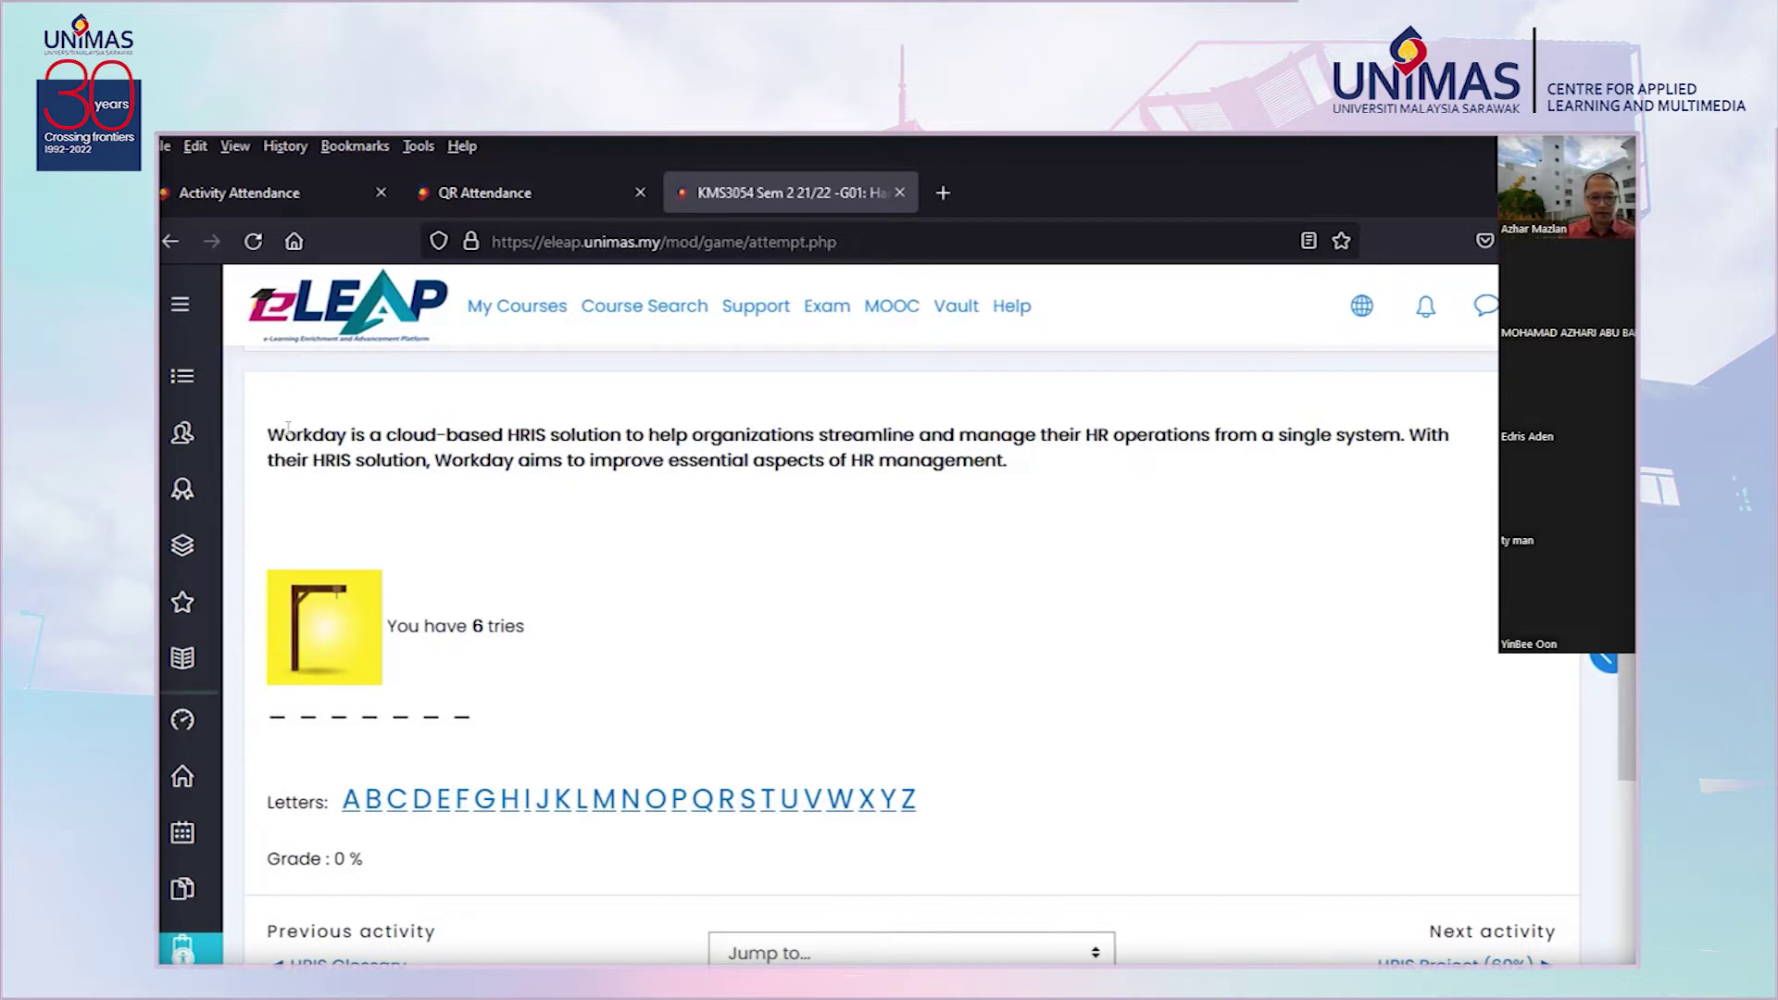
left_click_drag(339, 428, 266, 428)
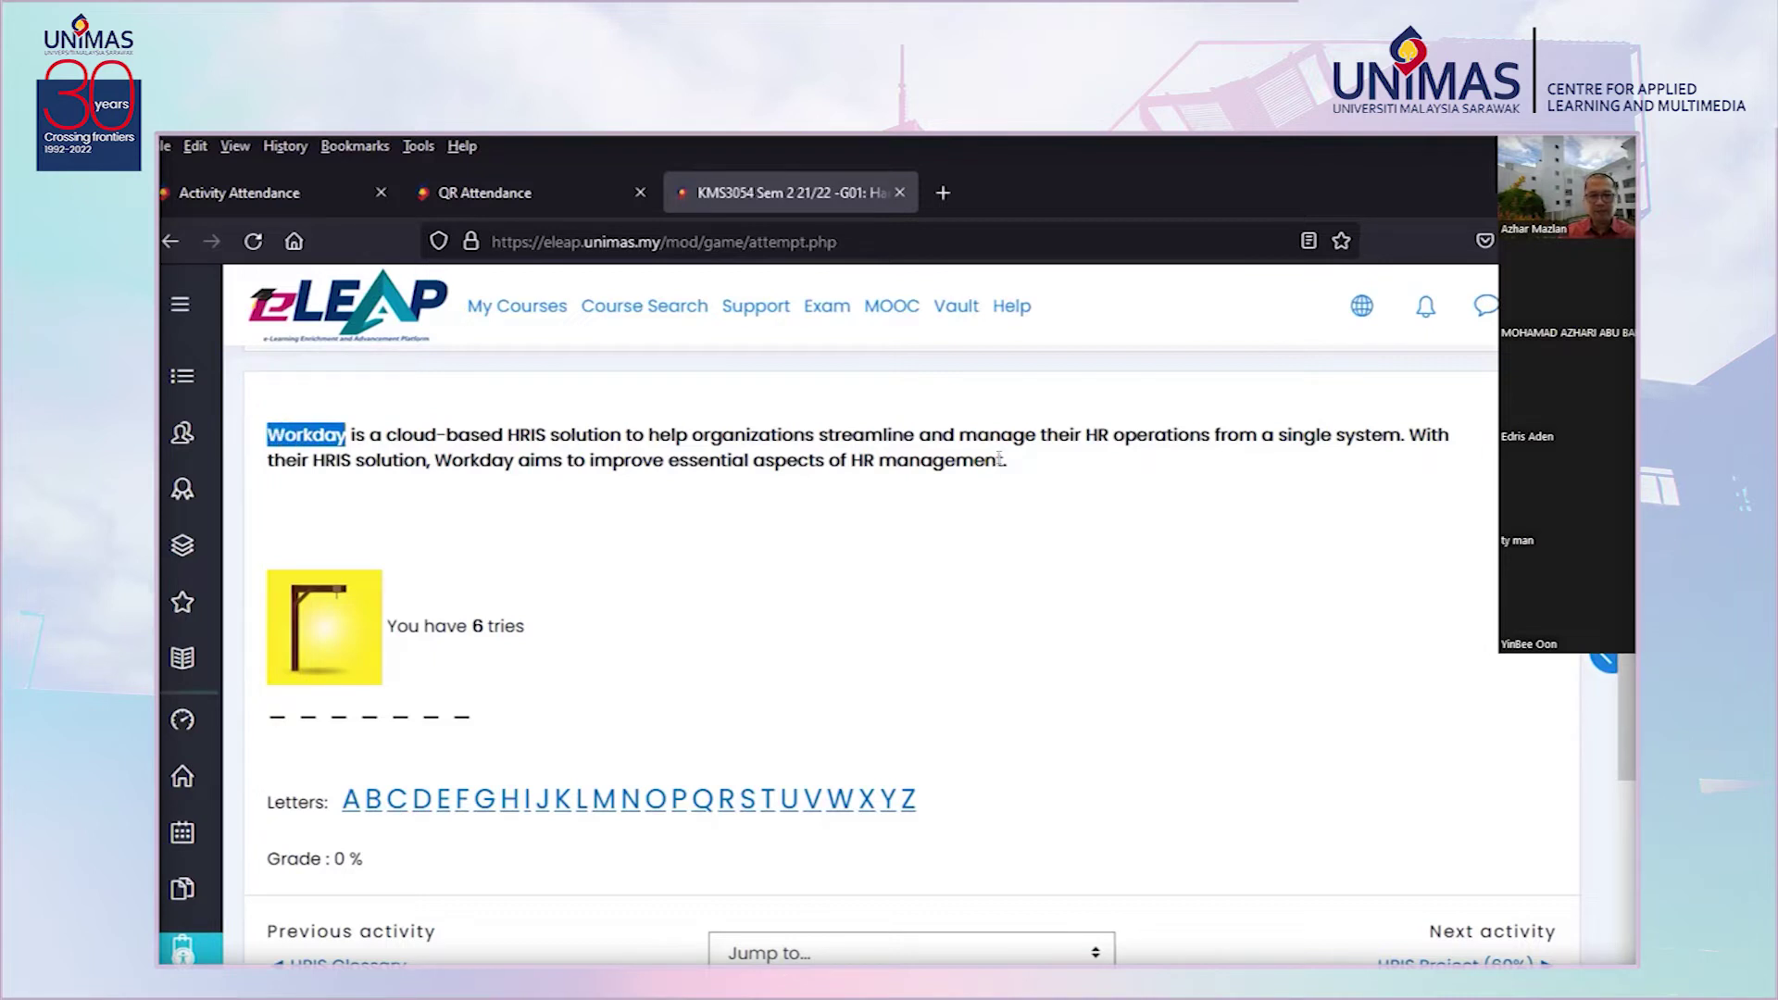
left_click(911, 537)
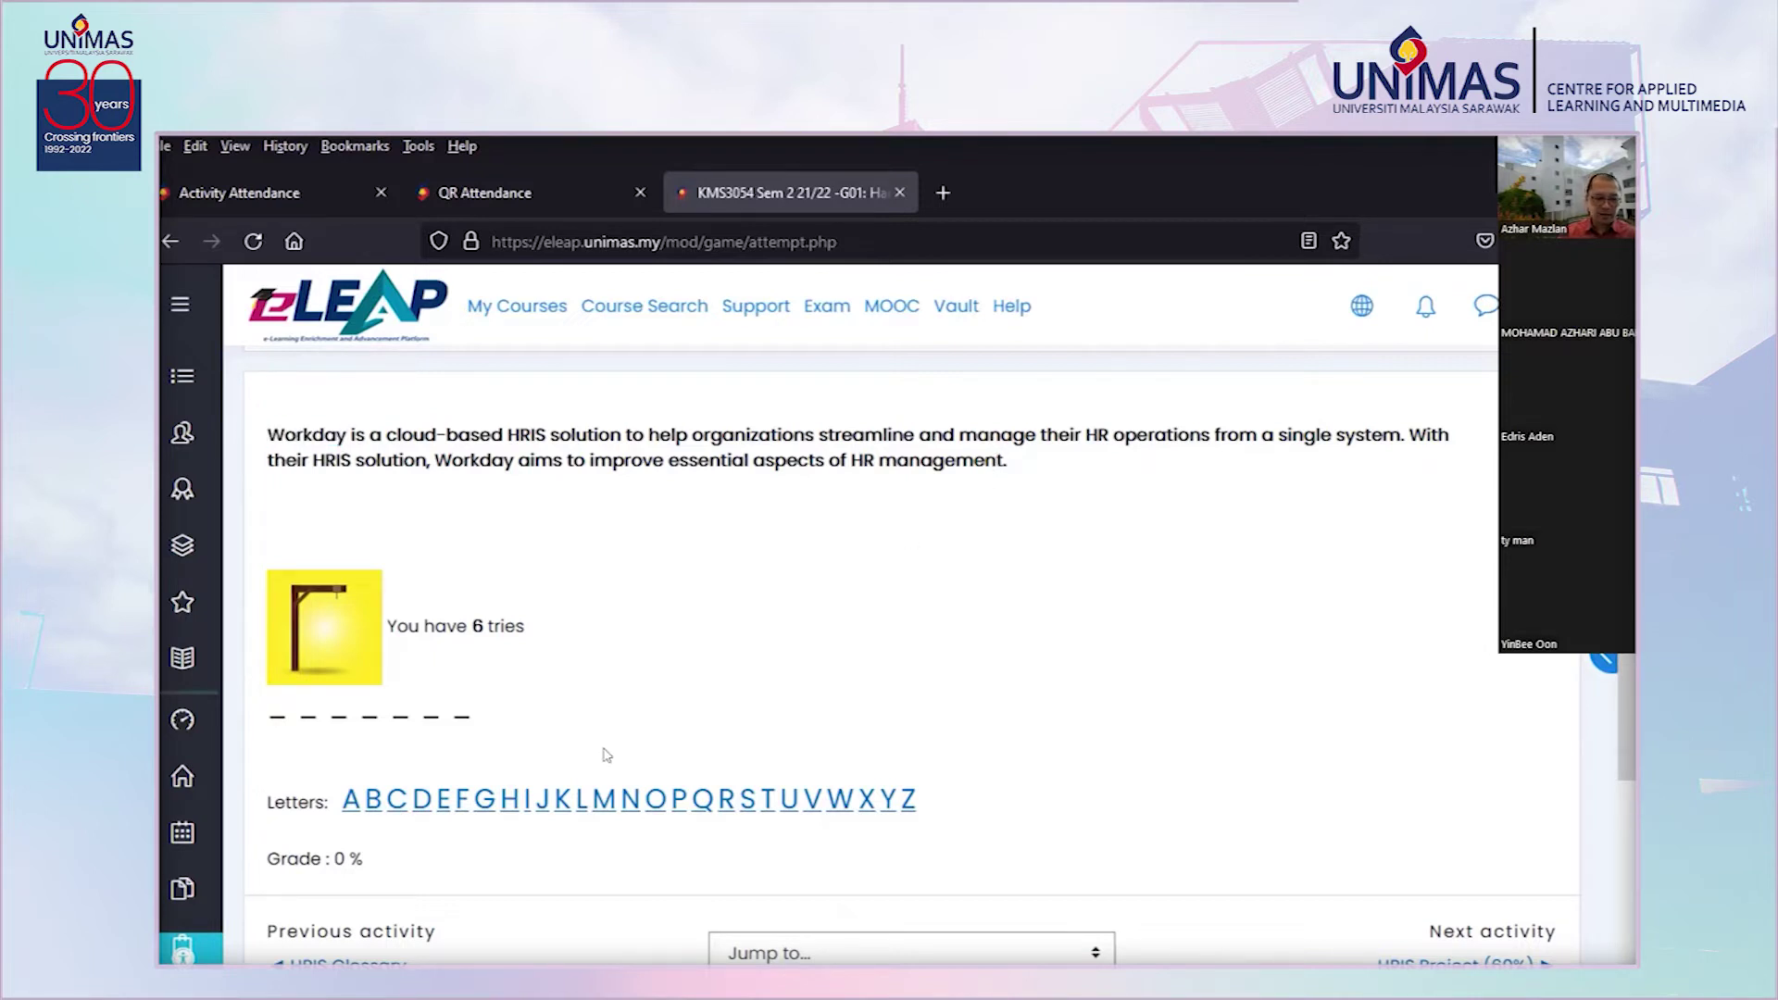
Guess the letters W, O, R, K, D, A and Y to complete the word WORKDAY
left_click(838, 799)
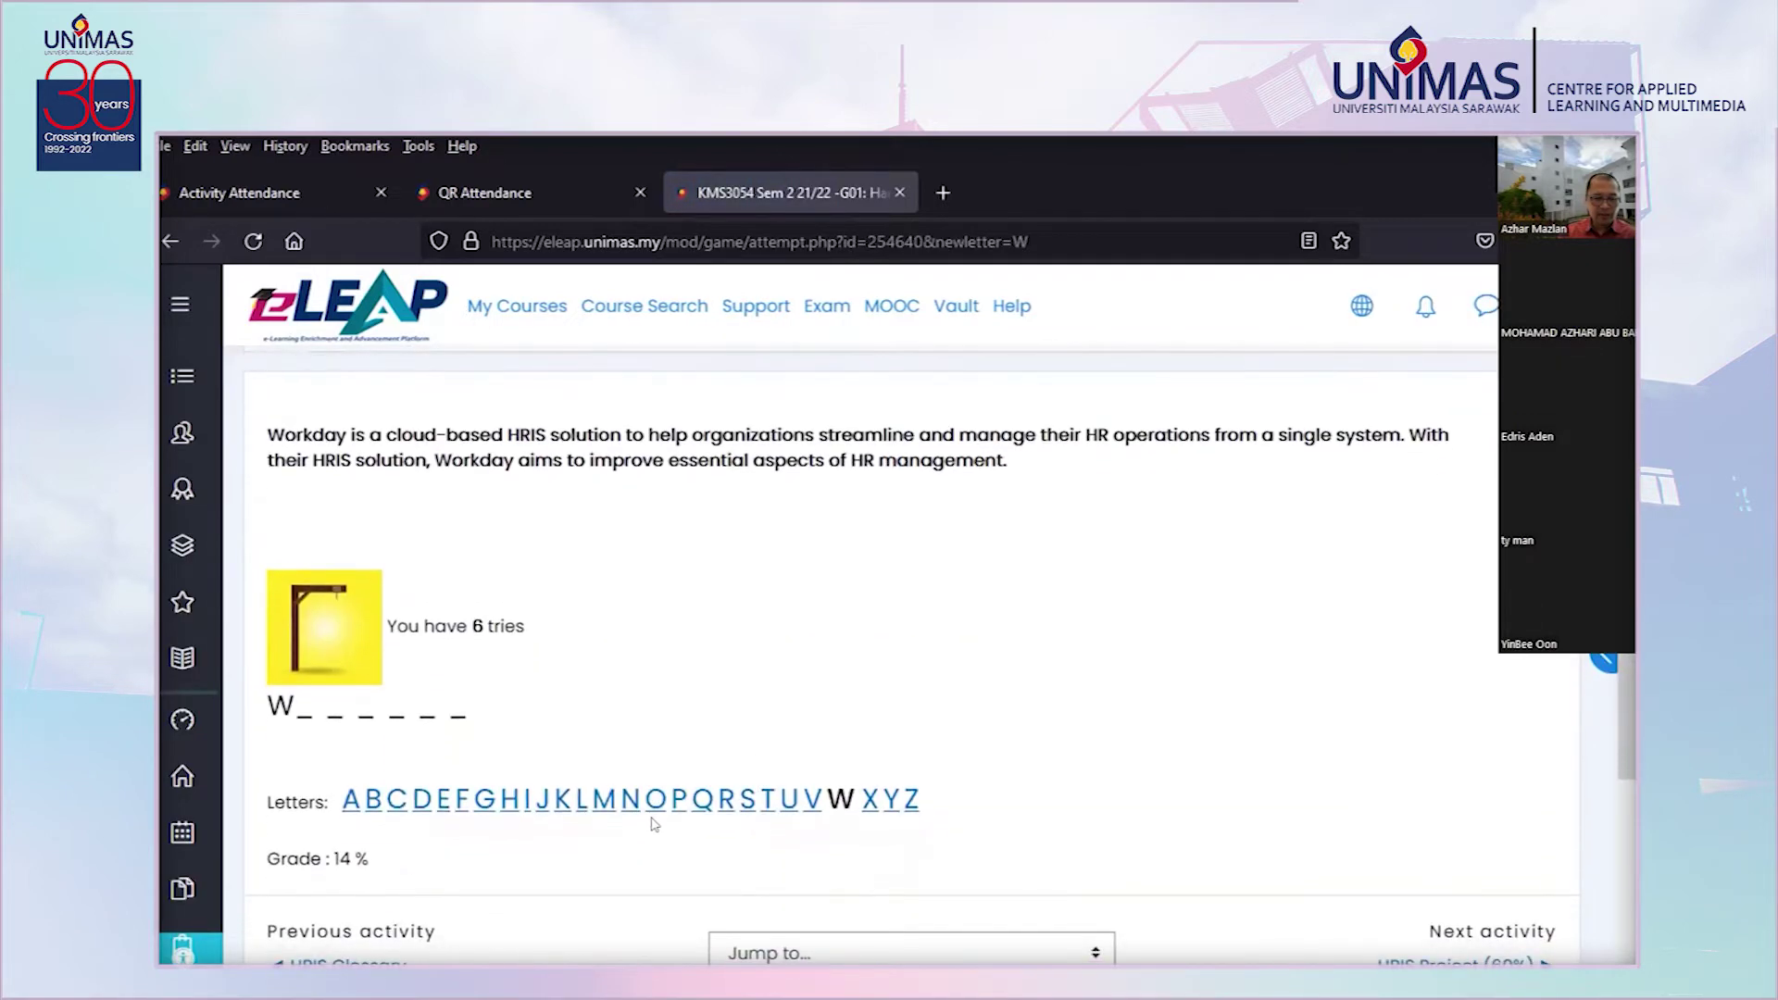
left_click(653, 806)
scroll(705, 808, "down", 6)
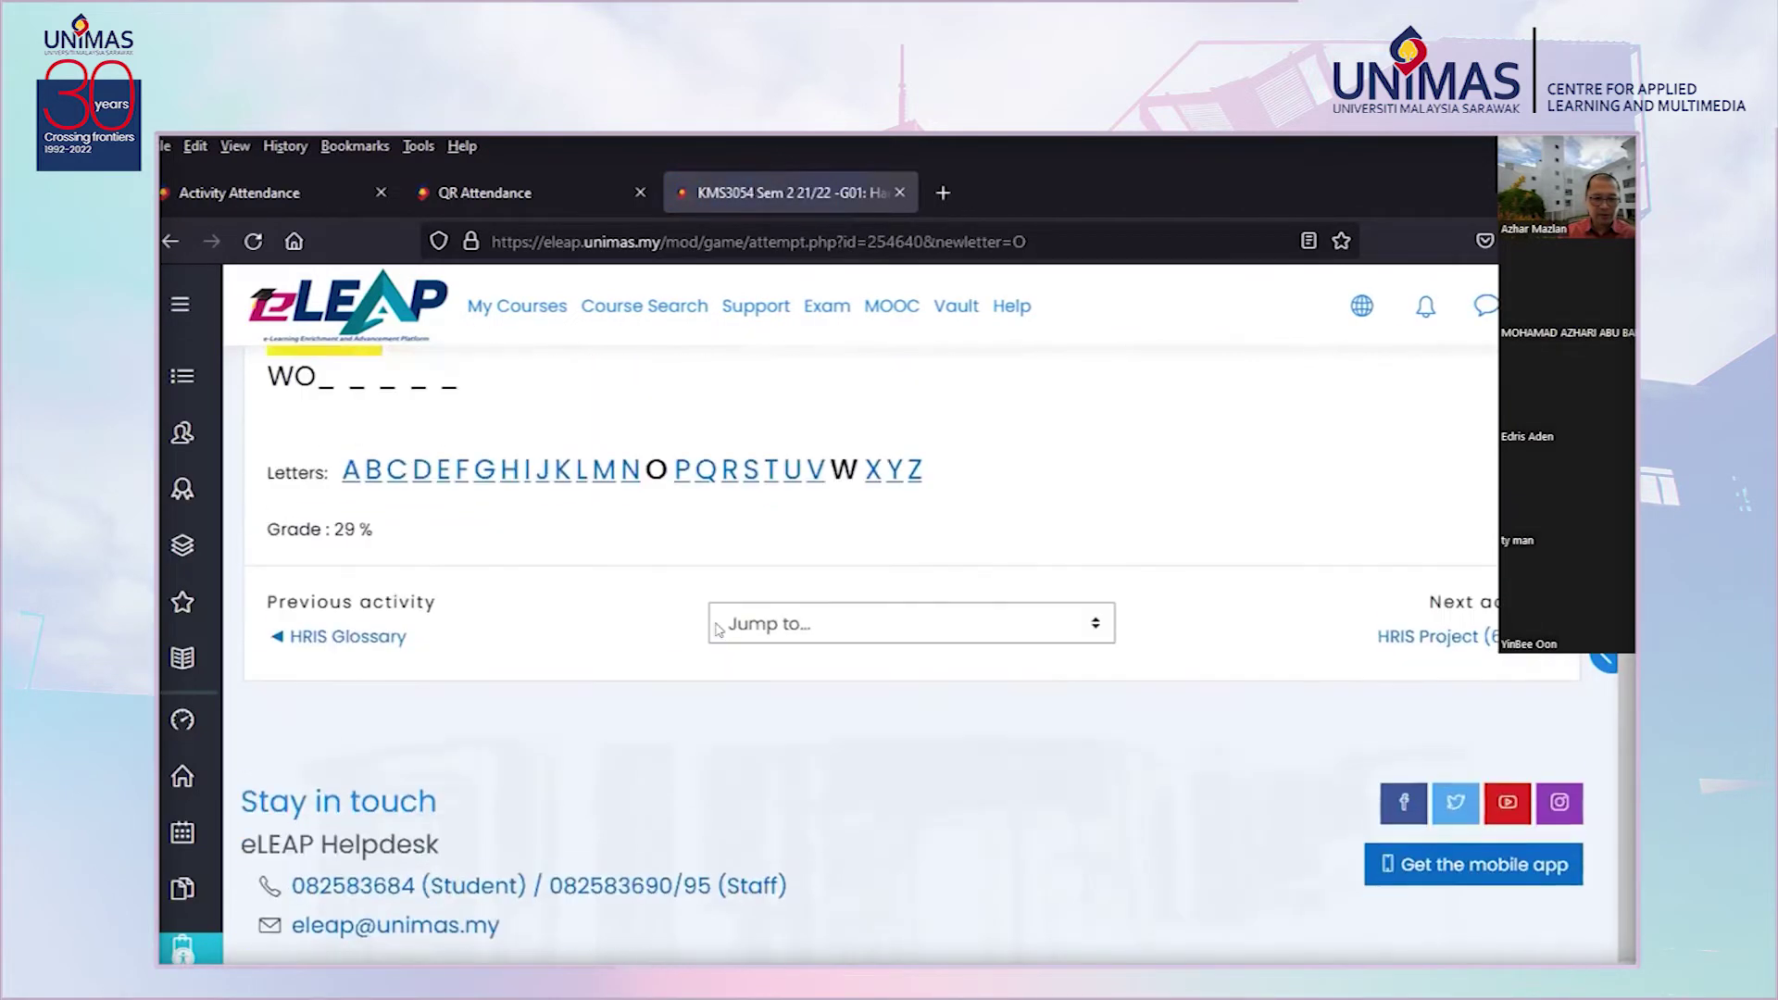
left_click(728, 454)
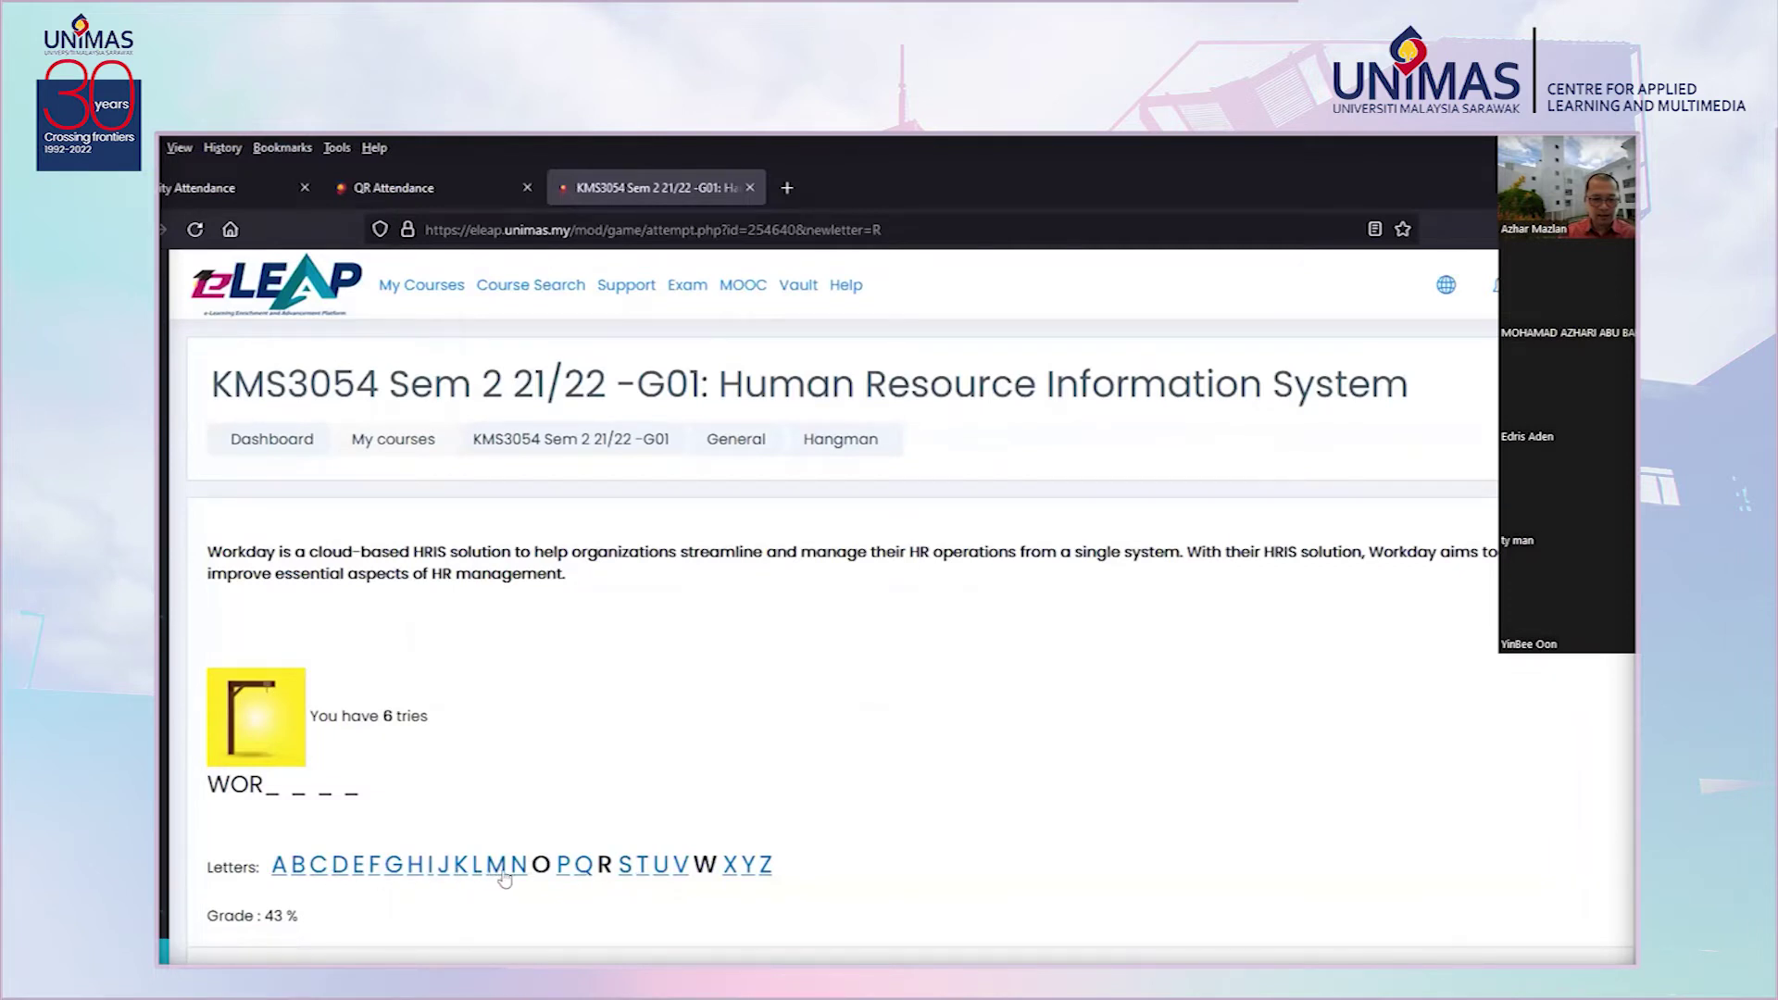
left_click(460, 864)
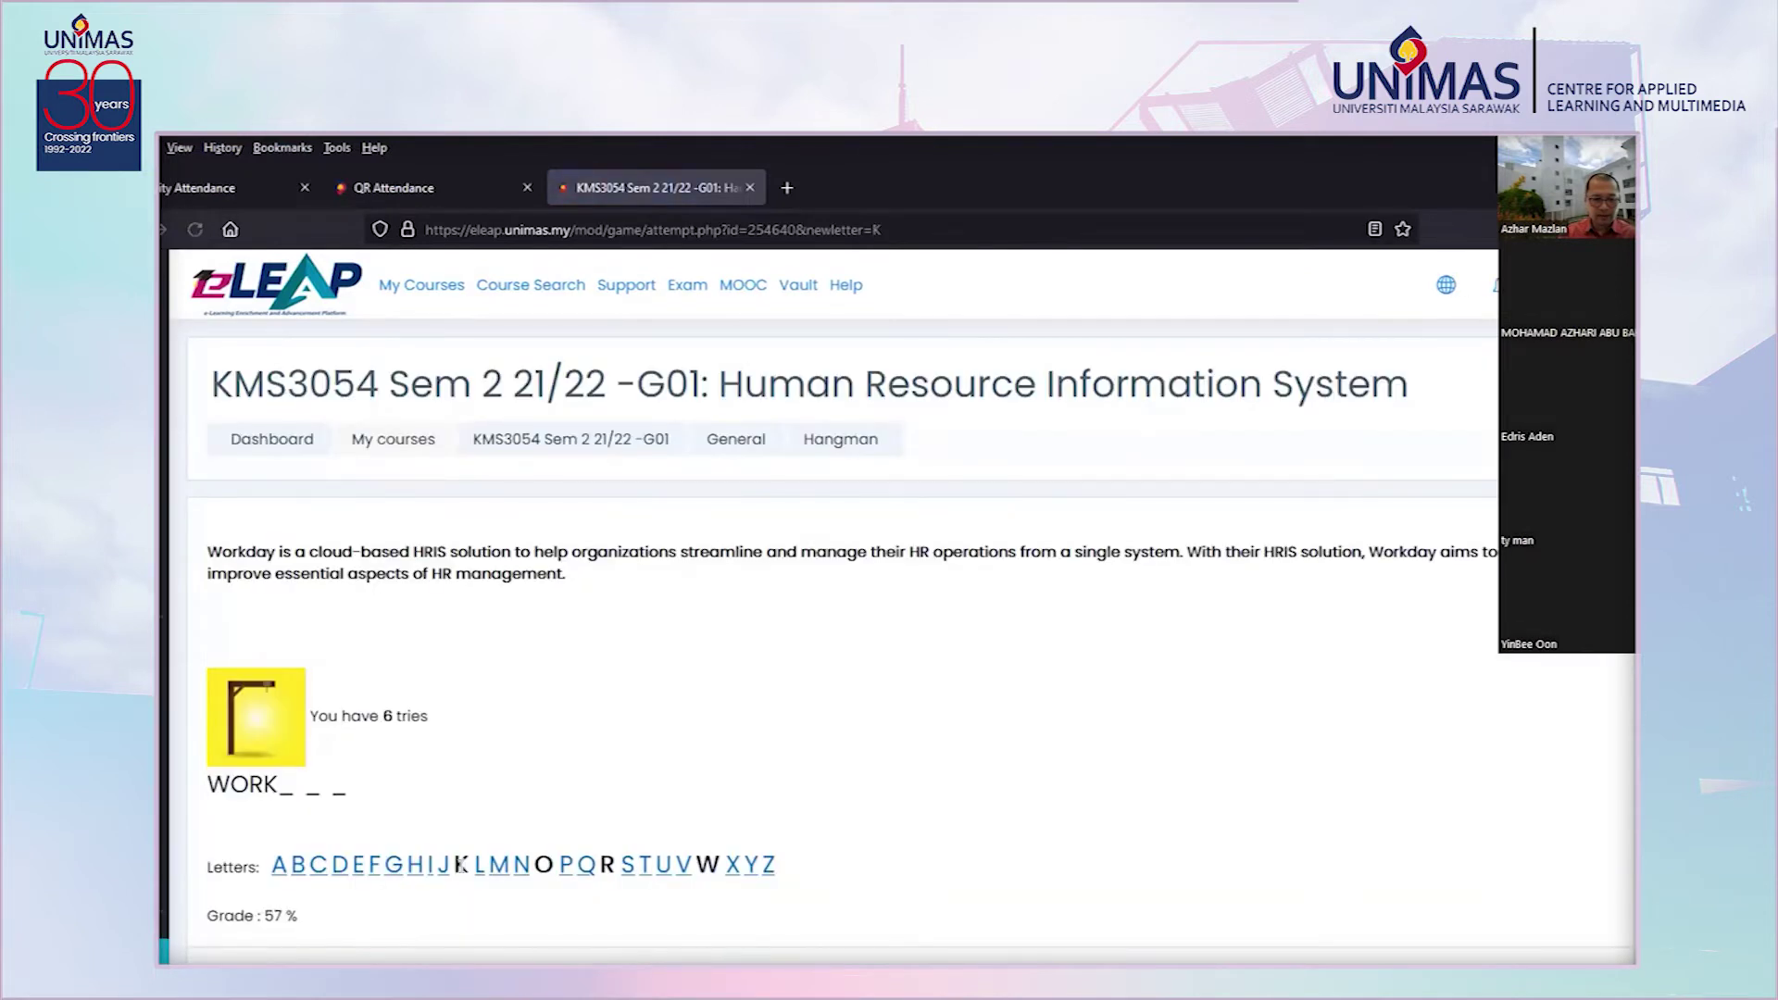
left_click(340, 866)
left_click(278, 865)
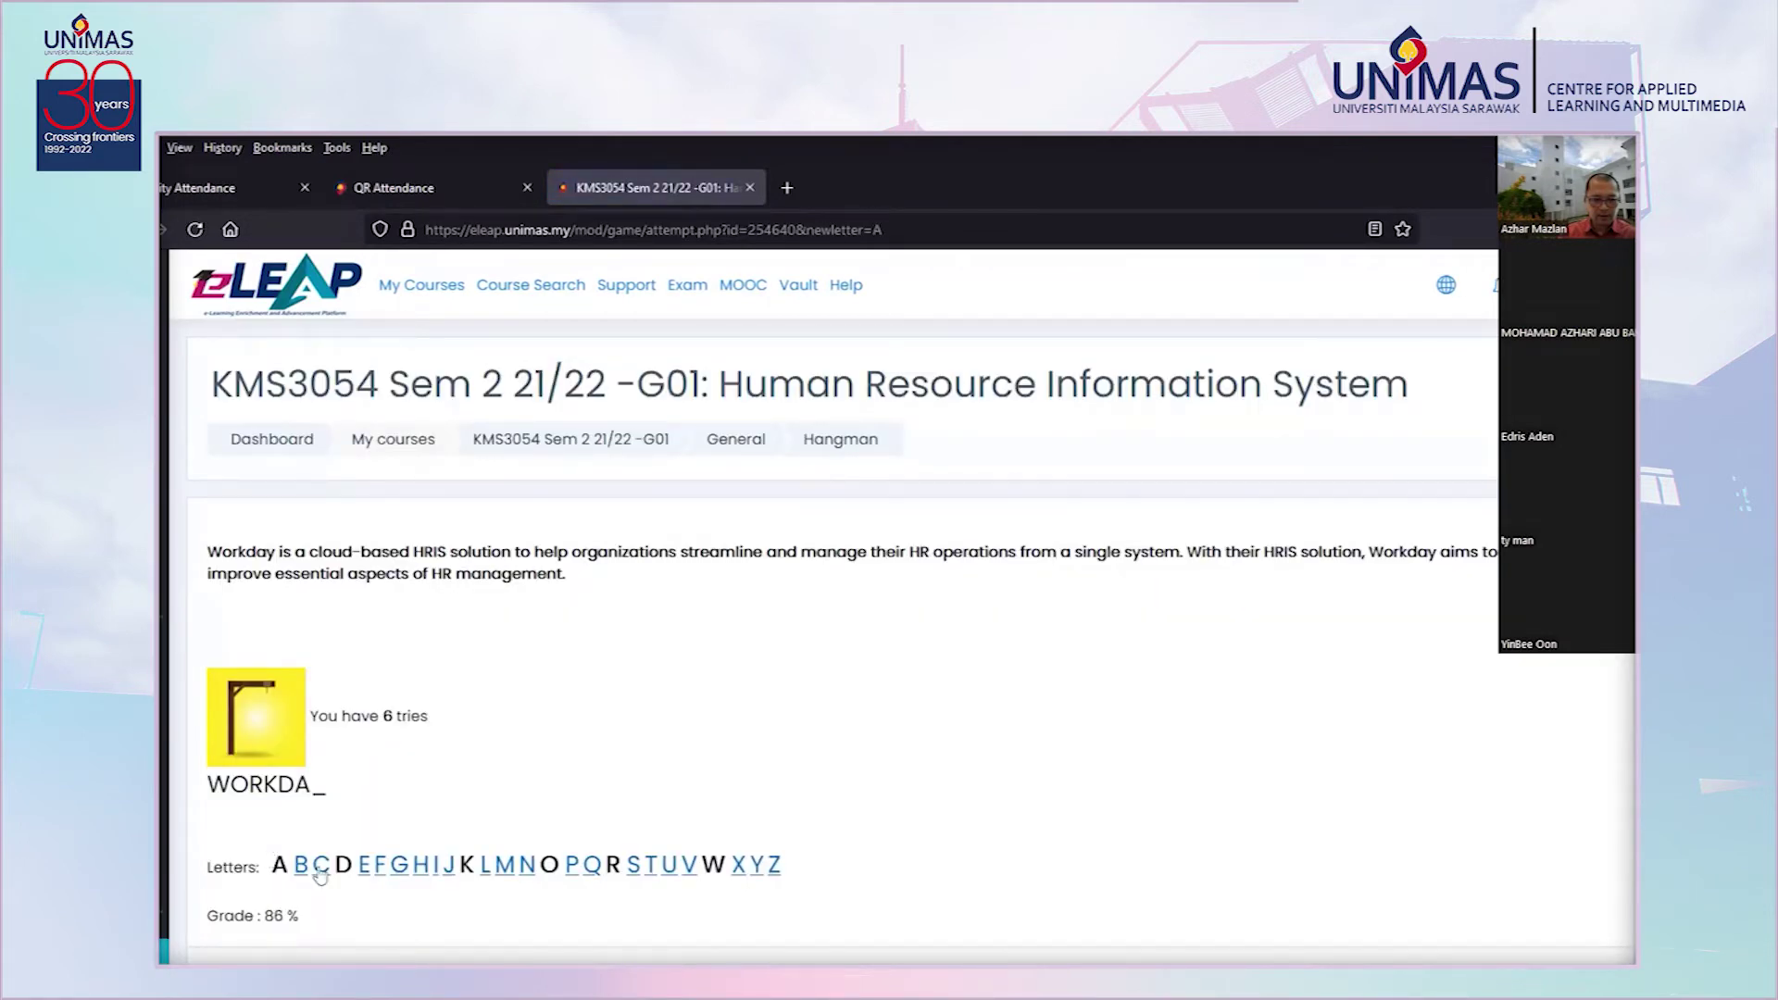
left_click(758, 864)
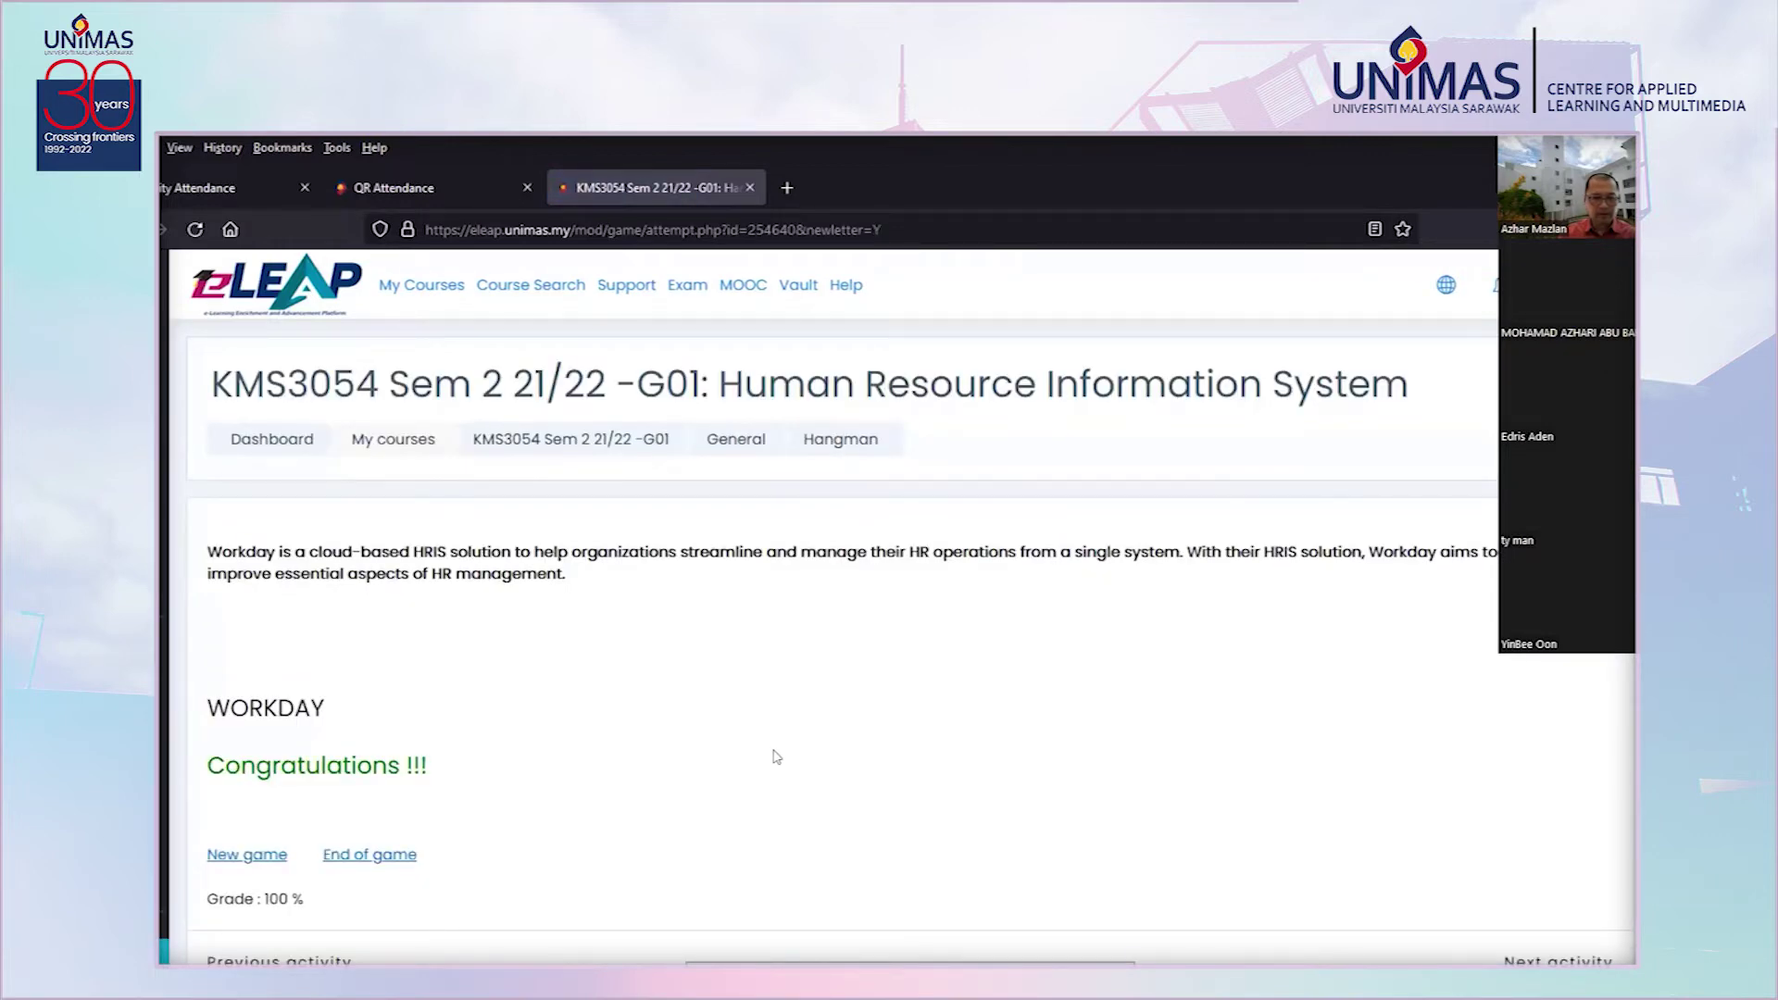
Start a new Hangman game after the completed word
scroll(777, 757, "down", 2)
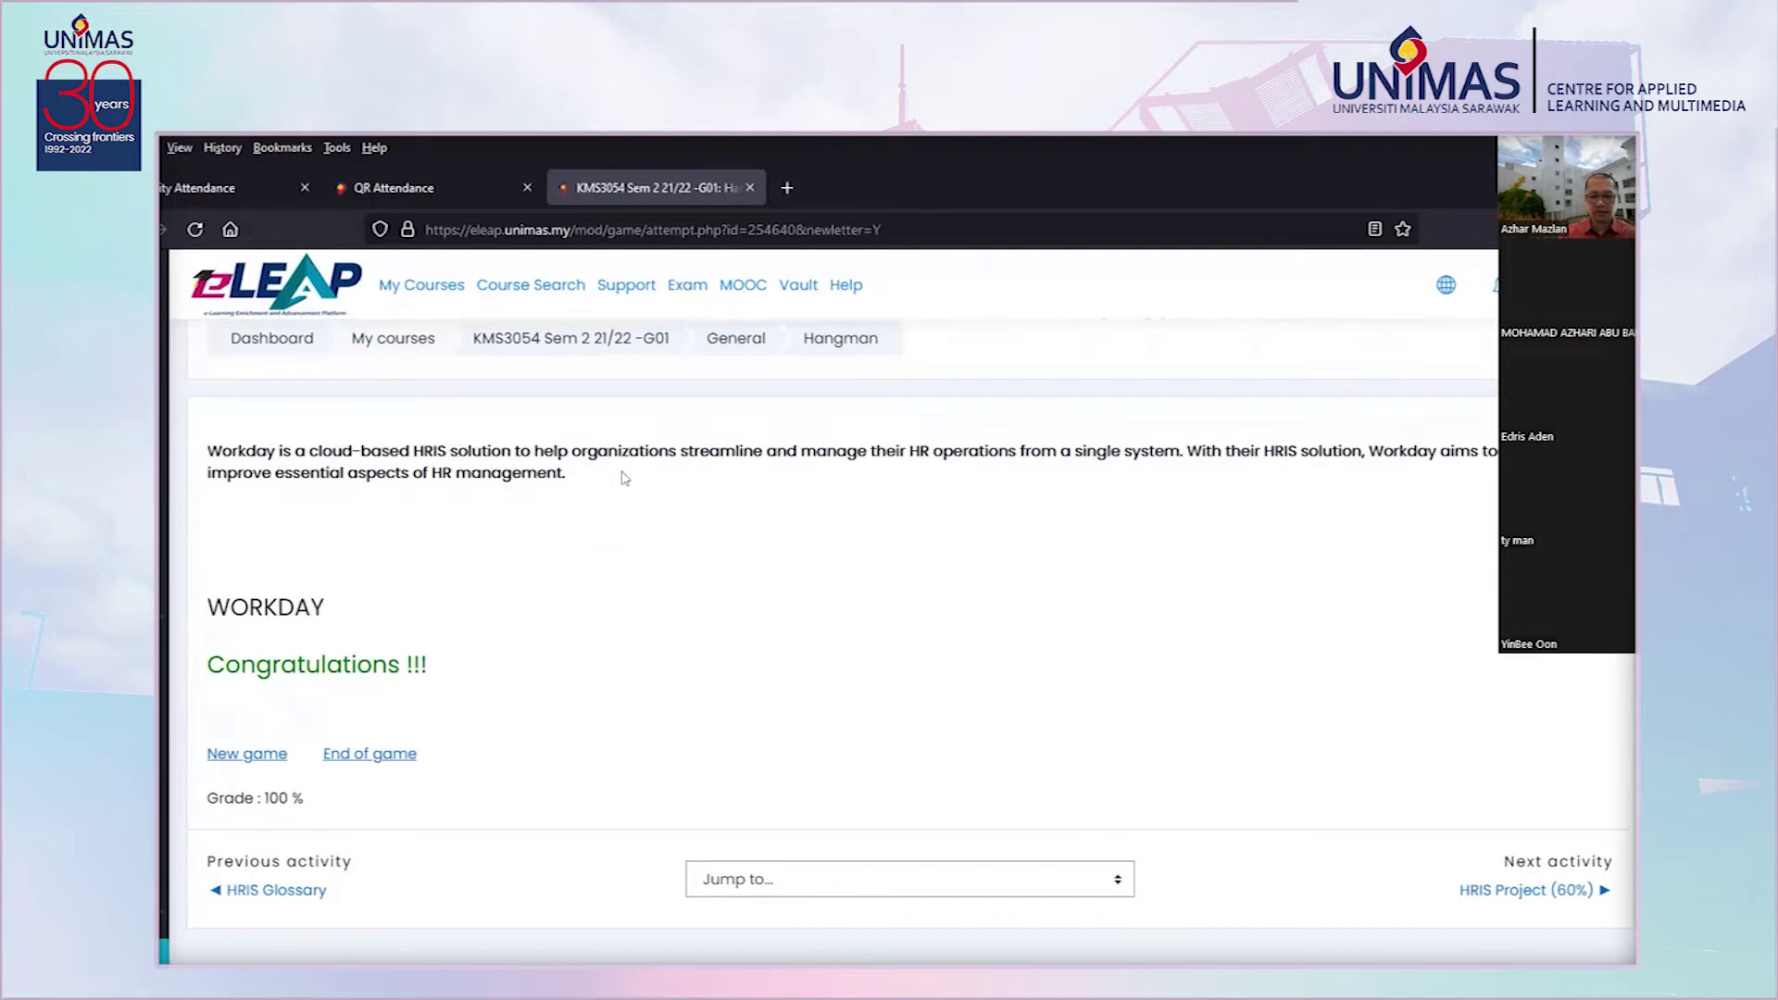
left_click(247, 754)
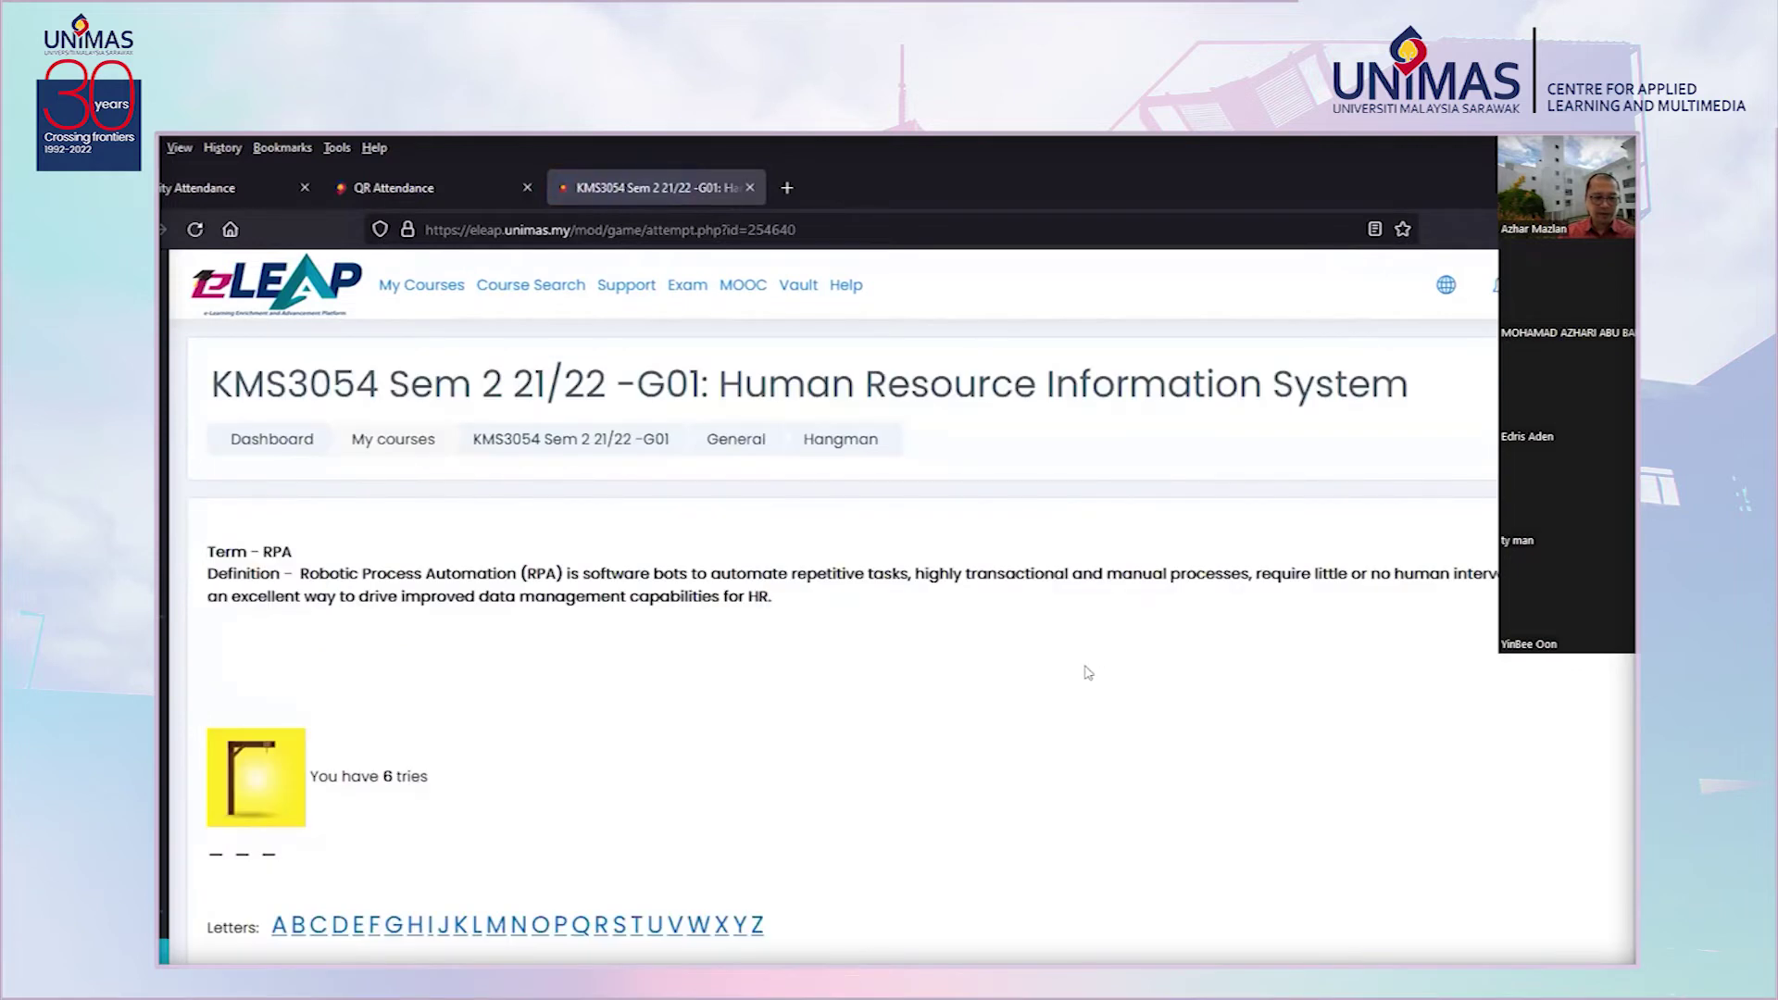
scroll(1006, 656, "down", 3)
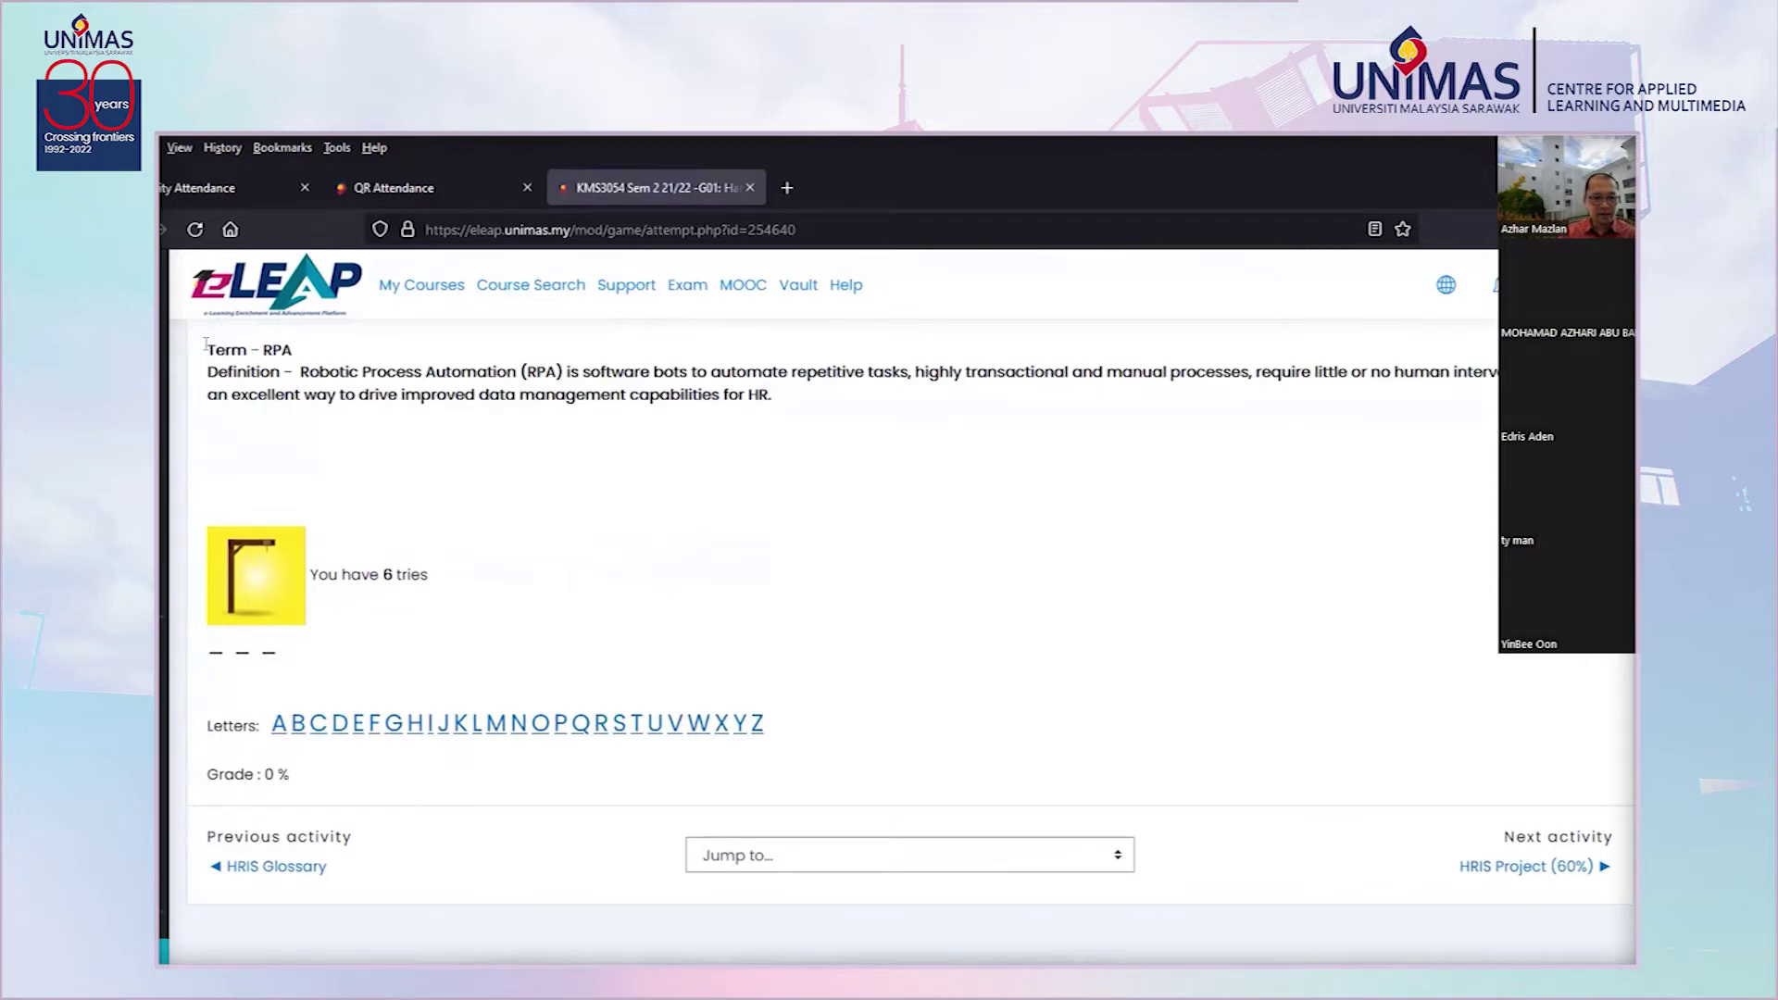
Examine the new game's clue, highlighting its full text and the Term - RPA line, and clear the highlight
left_click_drag(769, 390, 213, 350)
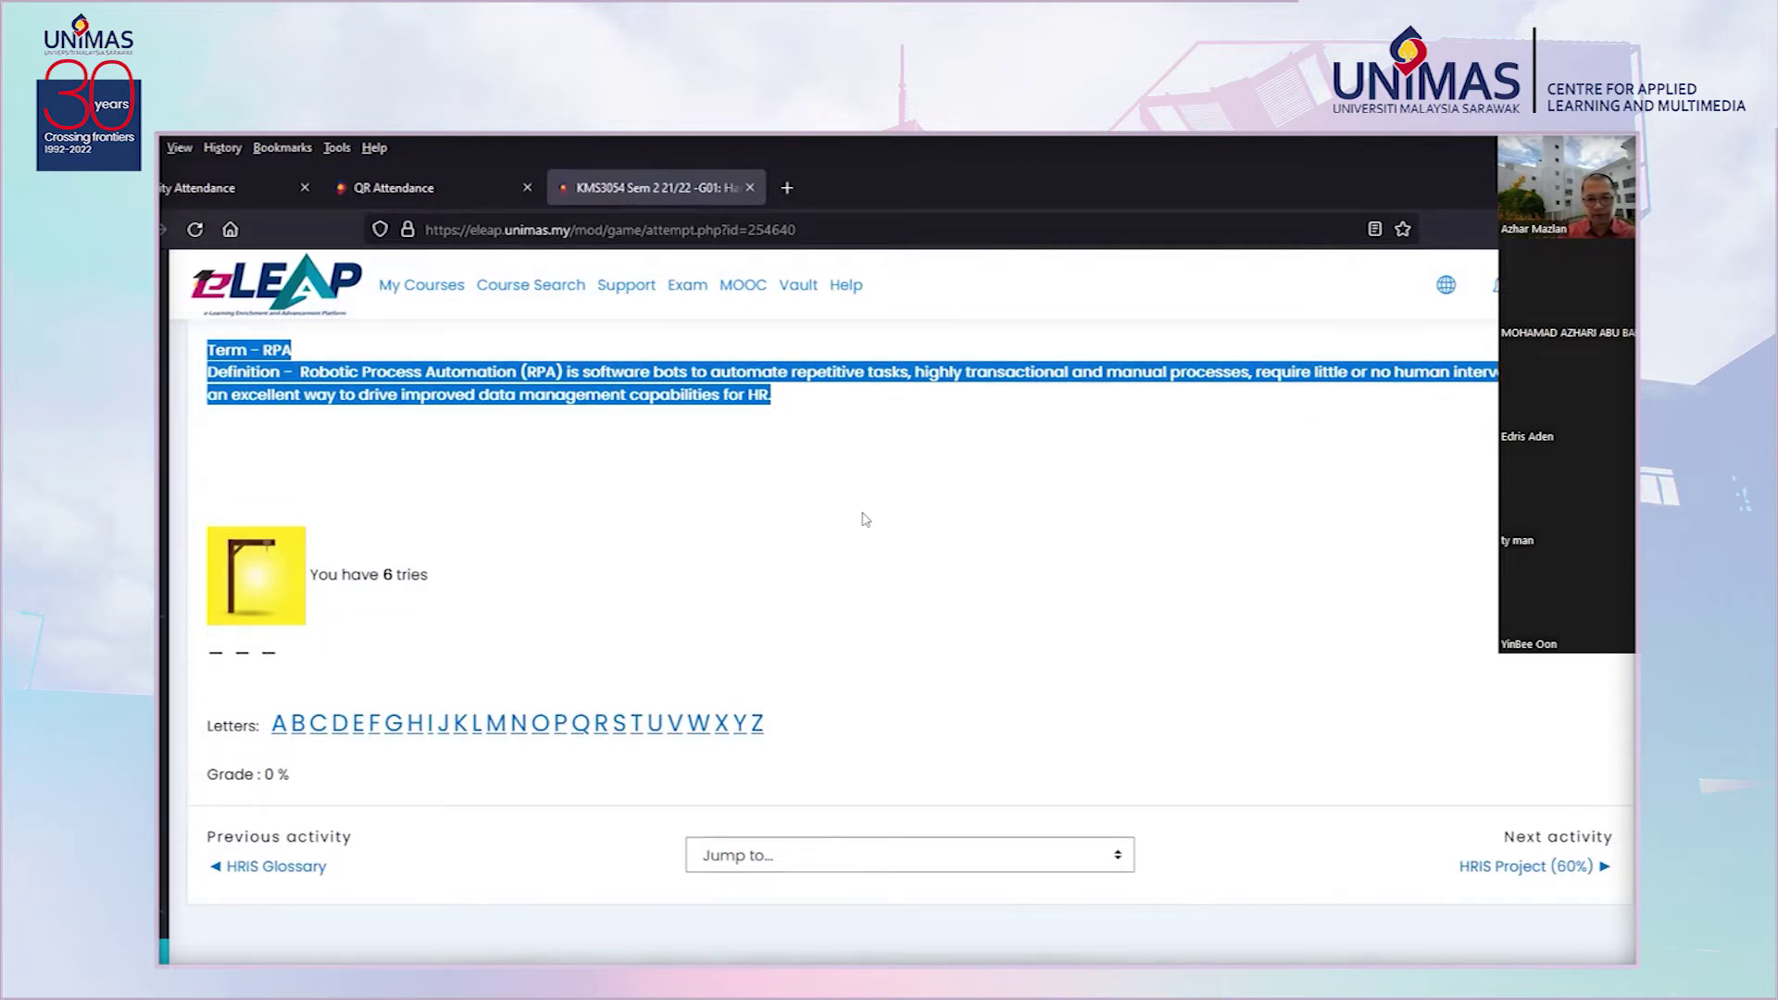
left_click(771, 399)
left_click_drag(772, 397, 206, 348)
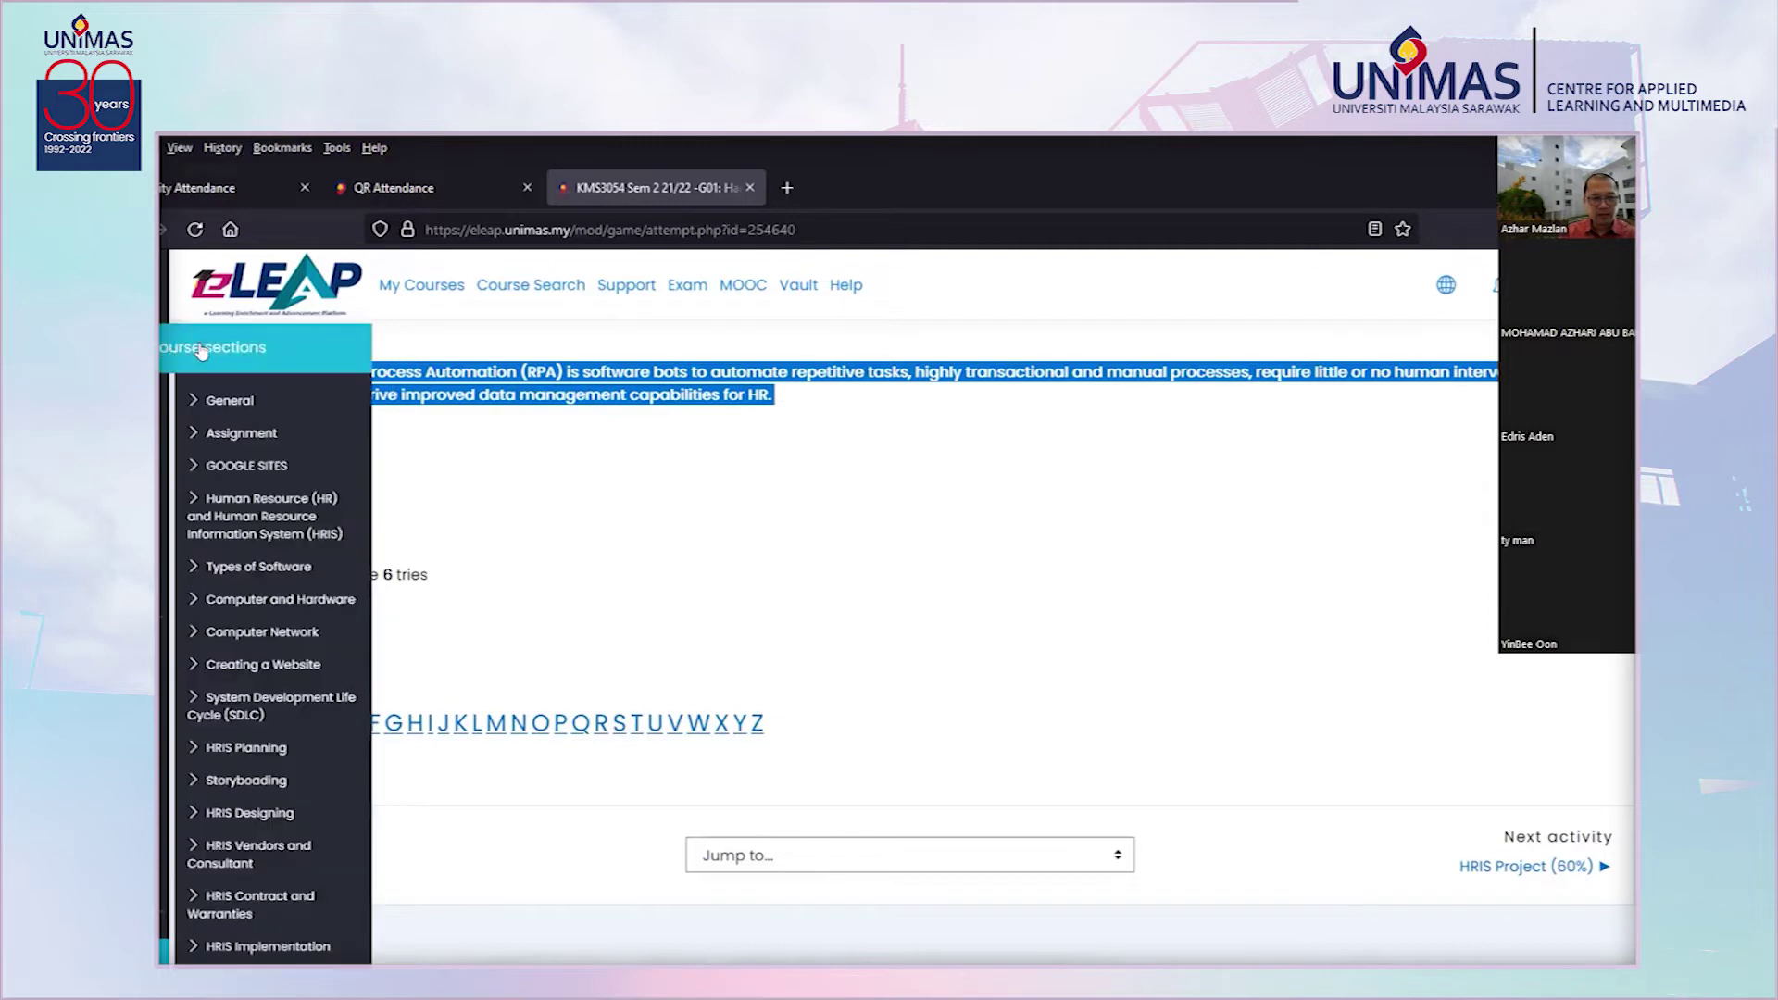
left_click(267, 350)
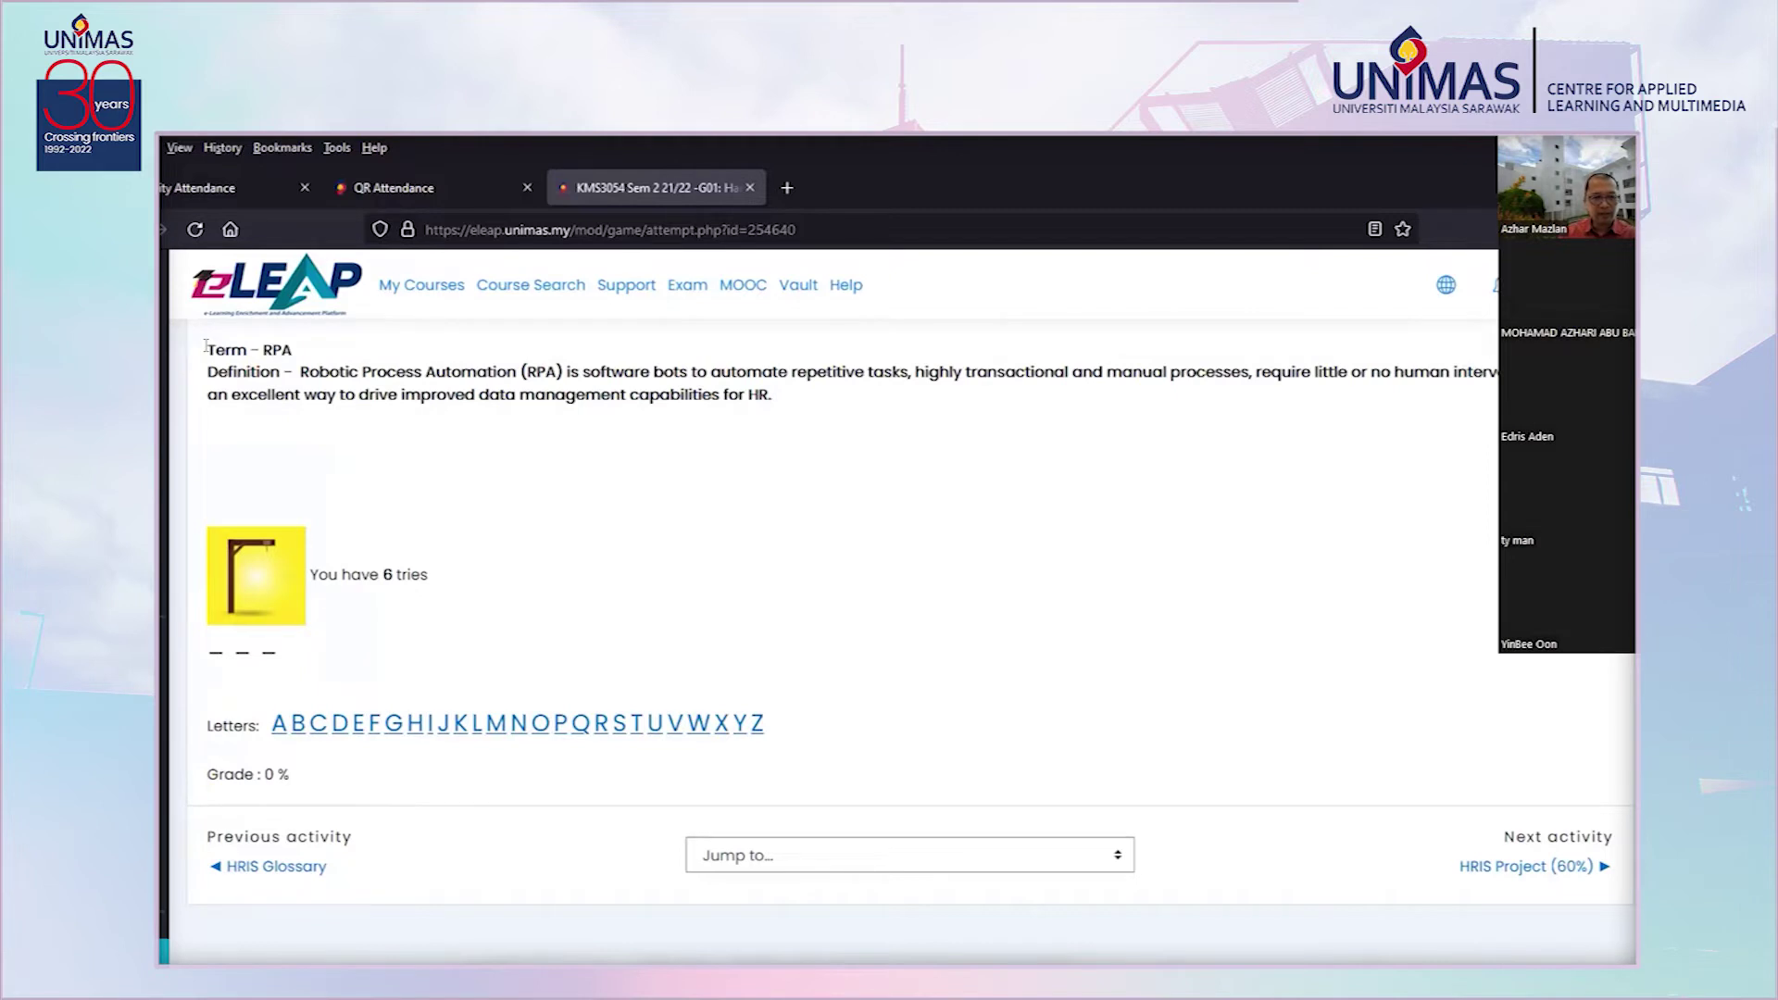
triple_click(276, 350)
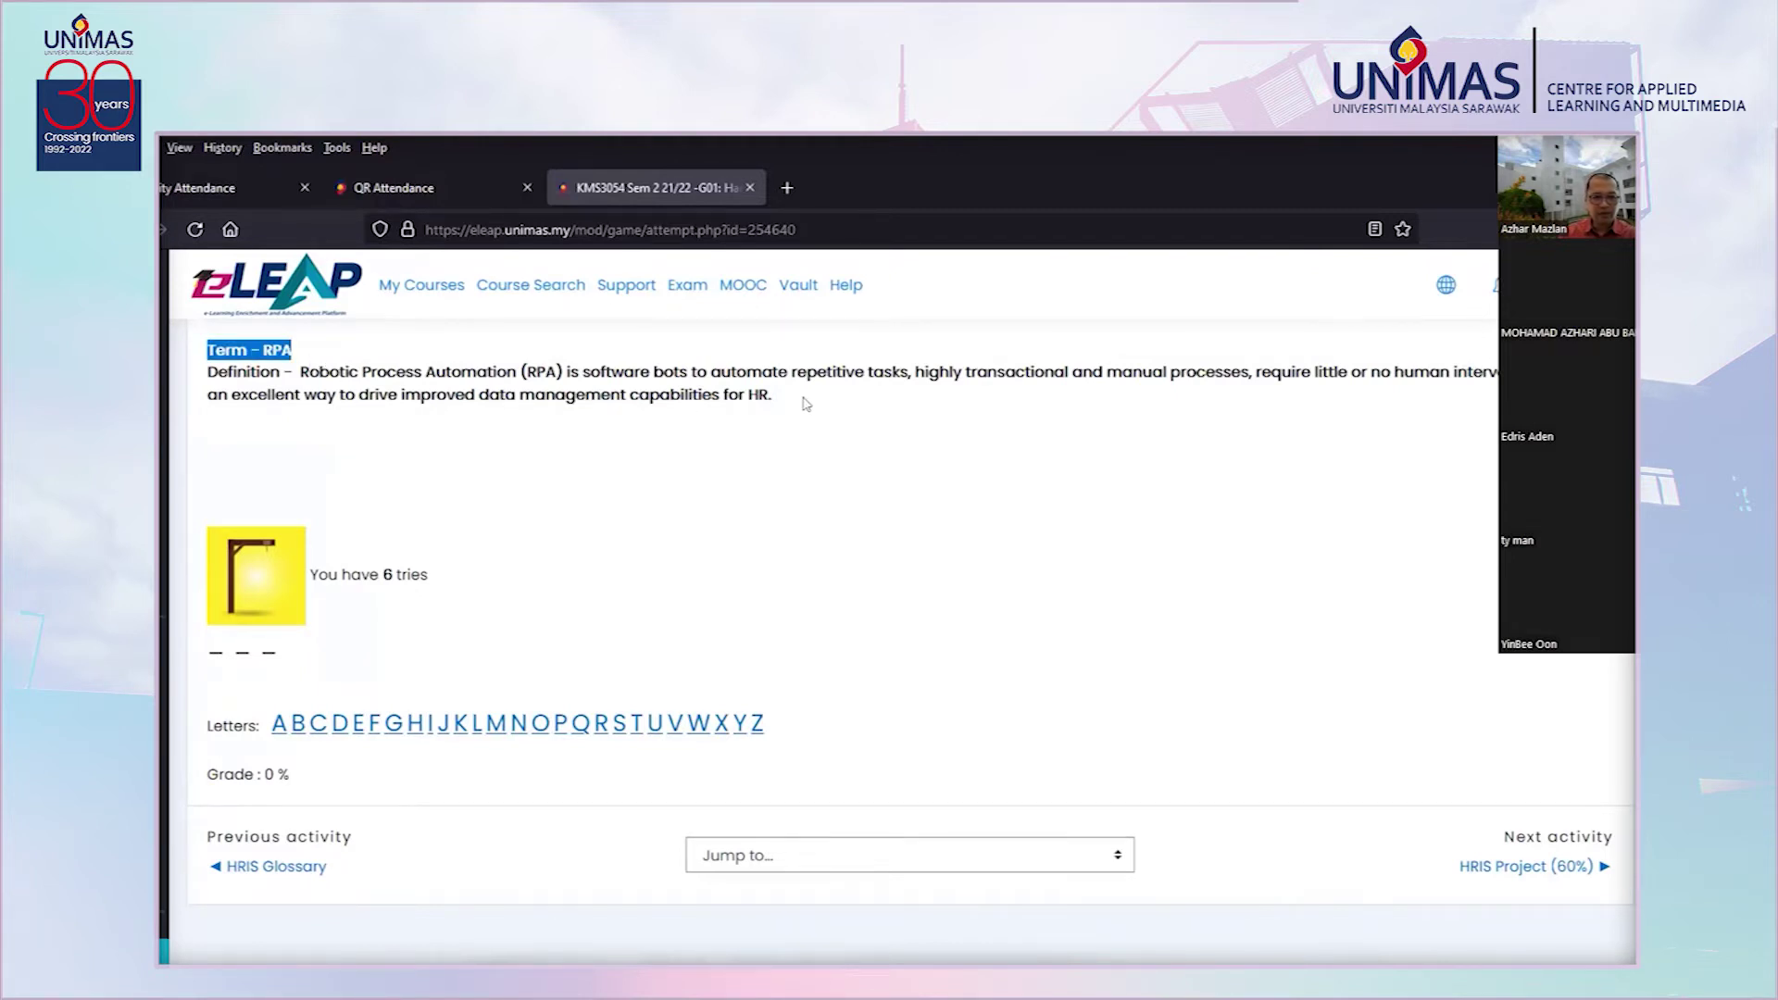
left_click(617, 493)
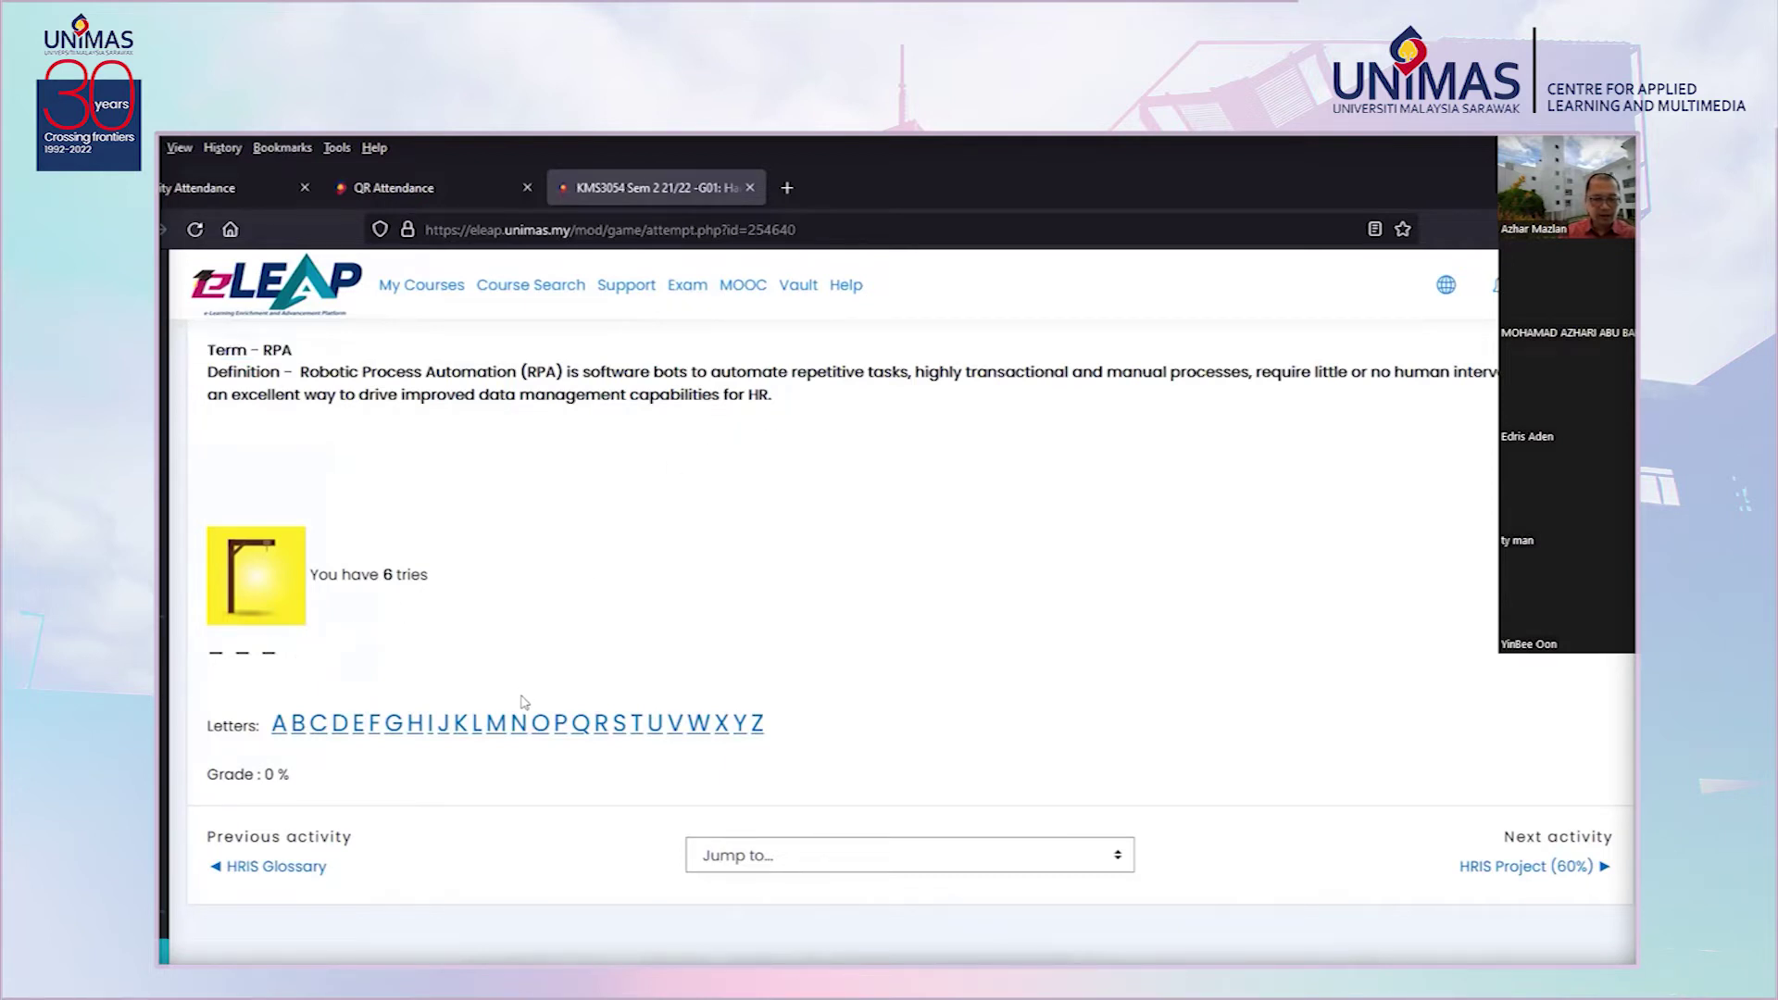
Guess the letters S, Y, M, D, O and W in the Hangman round with the RPA clue
left_click(617, 726)
scroll(660, 751, "down", 2)
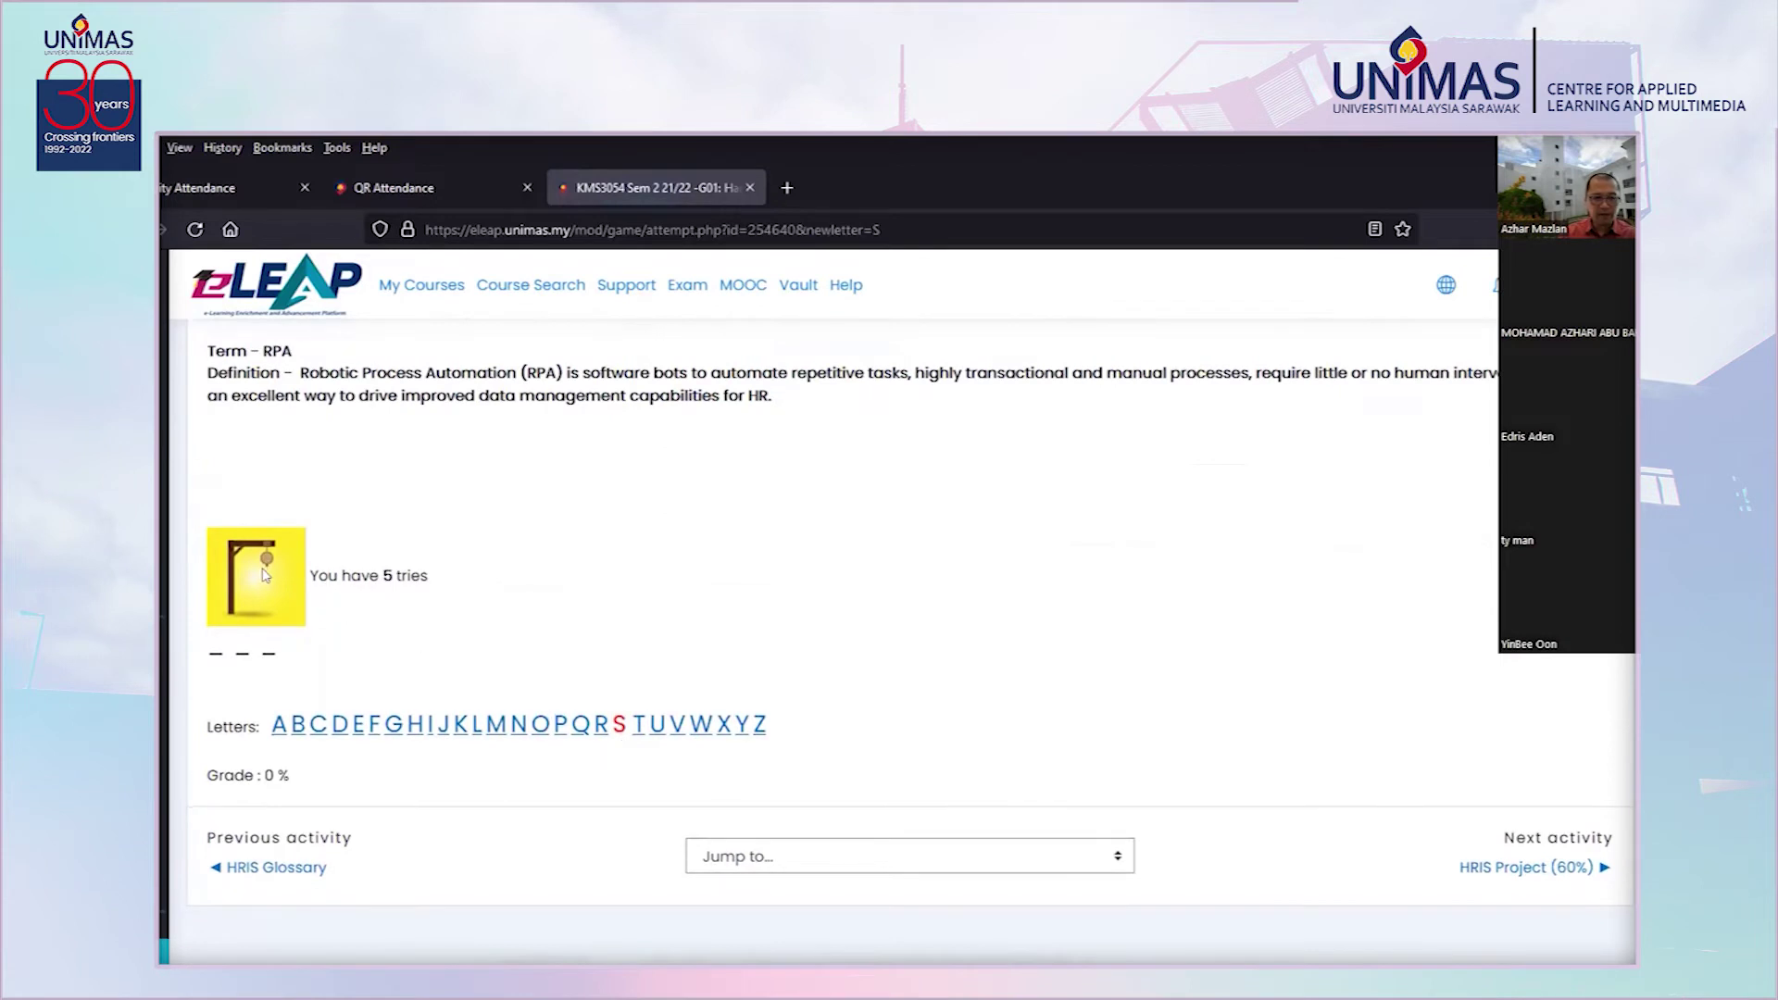
left_click(742, 724)
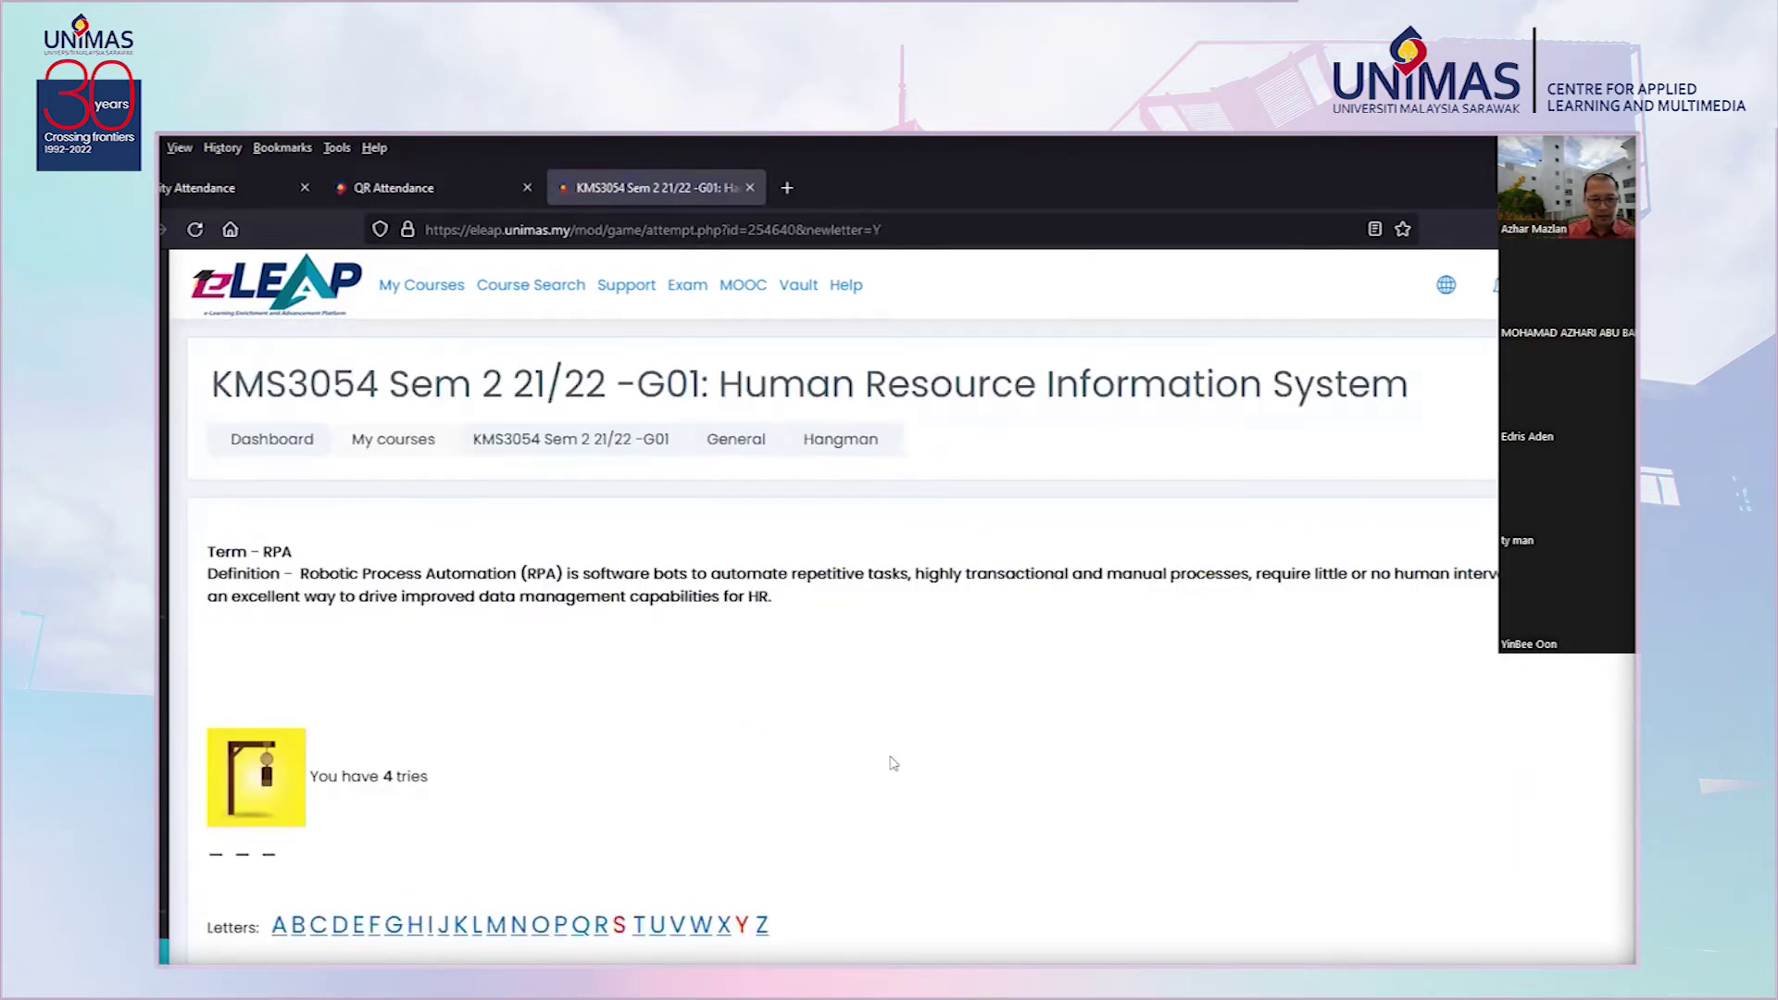
scroll(890, 762, "down", 2)
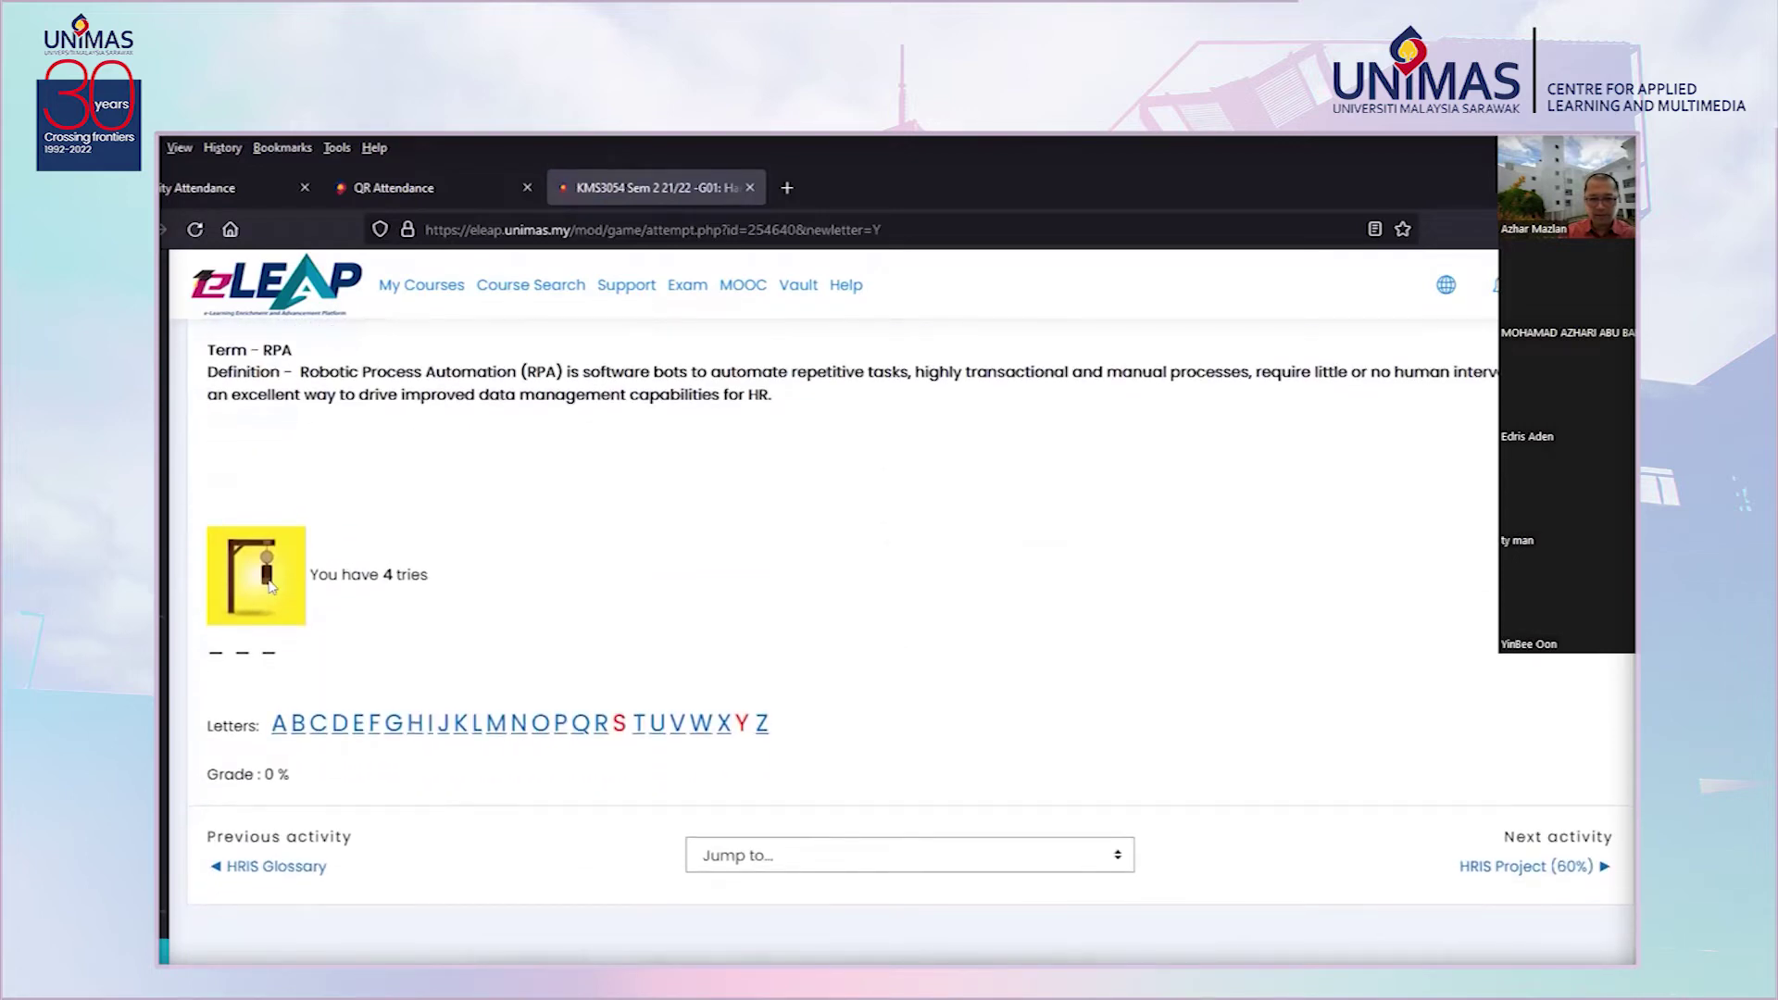
left_click(496, 724)
scroll(964, 690, "down", 3)
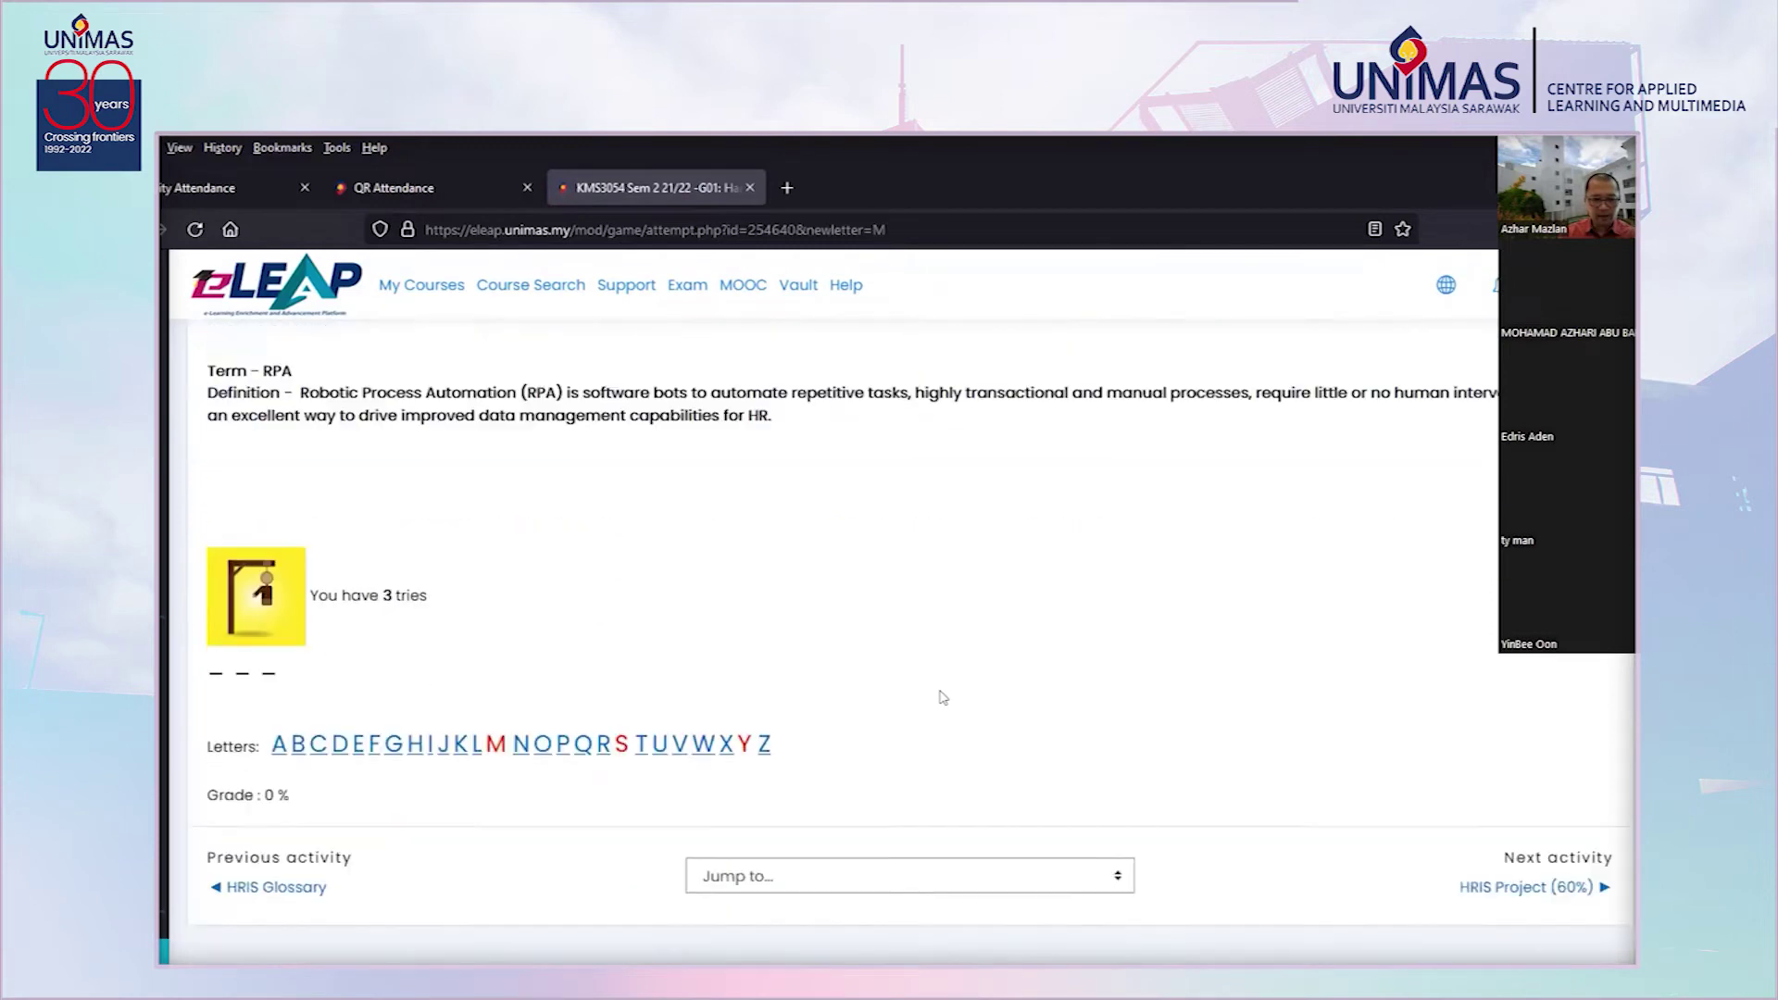
left_click(339, 624)
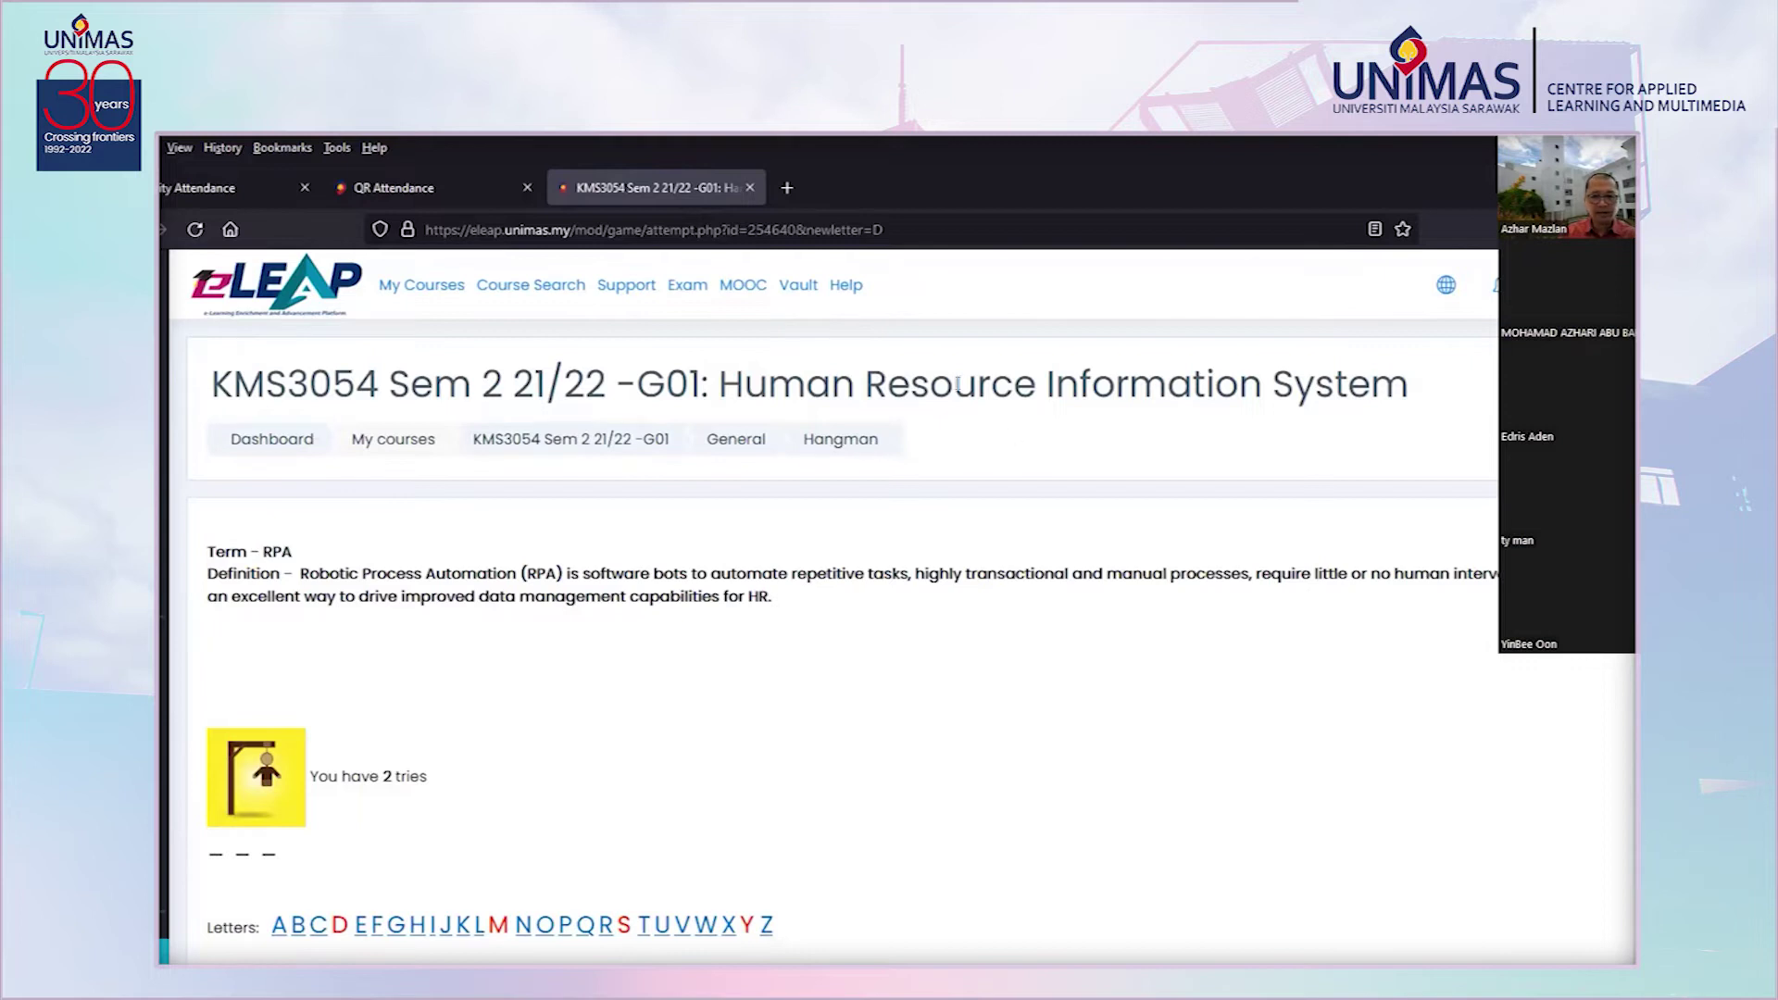
left_click(545, 925)
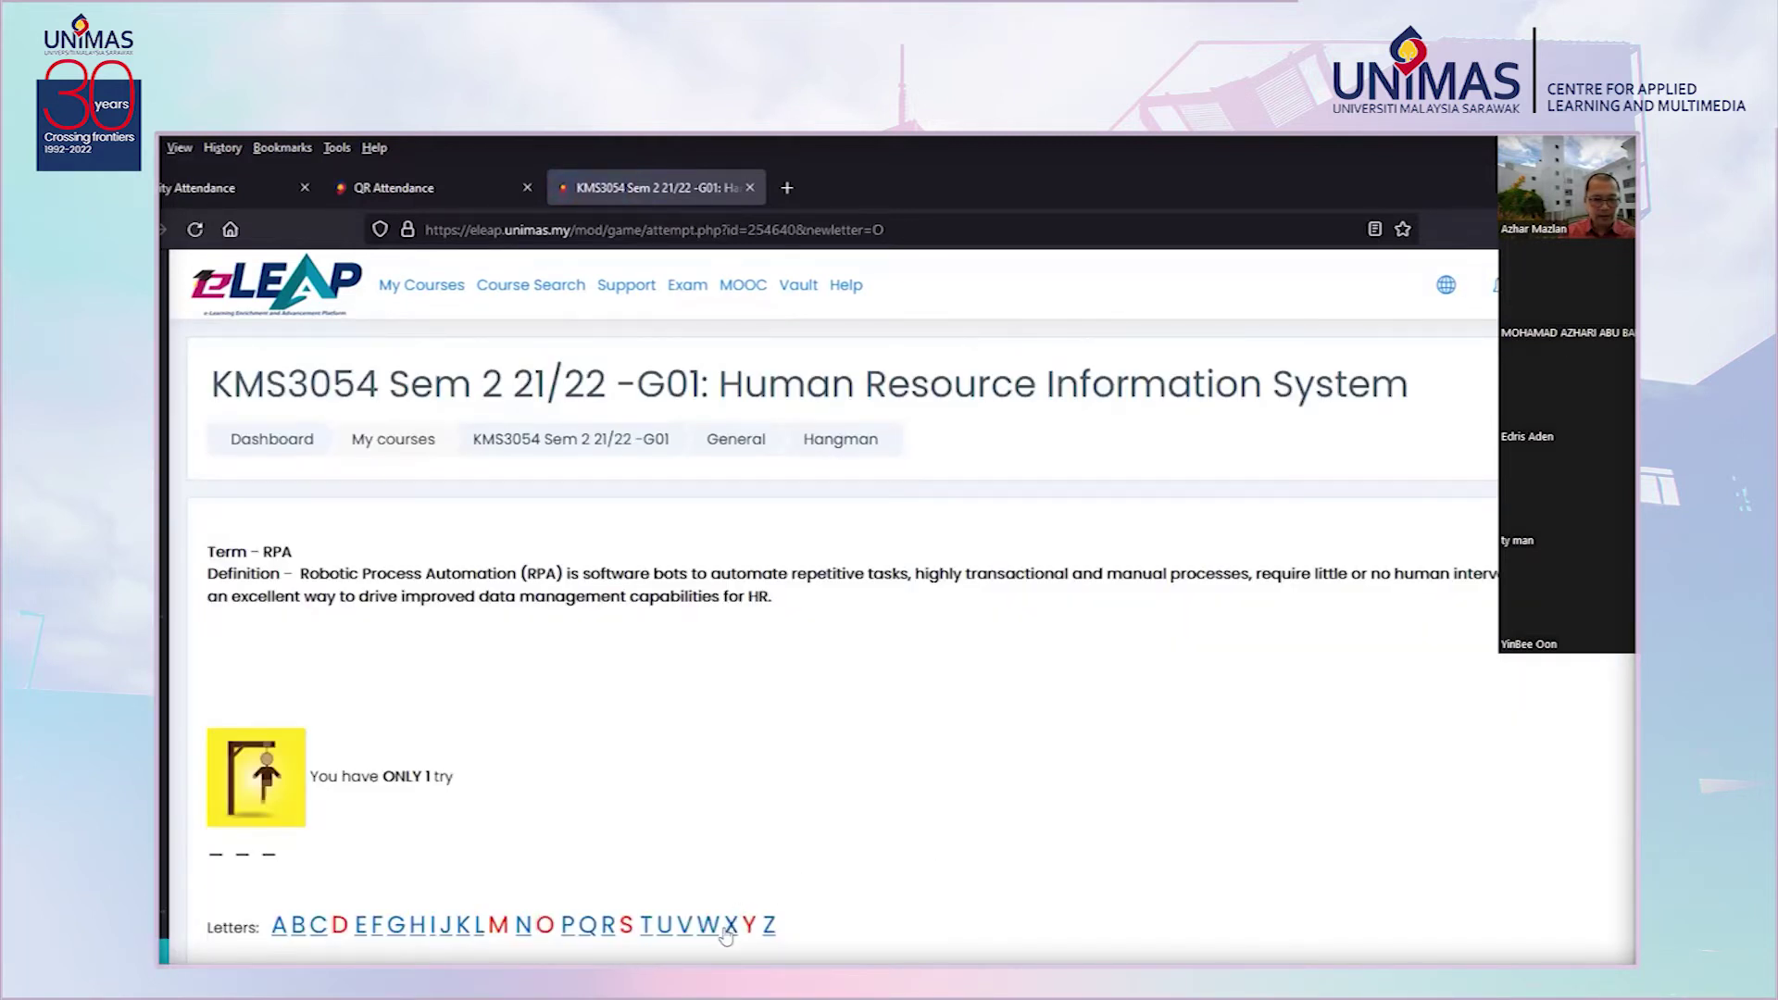
left_click(704, 928)
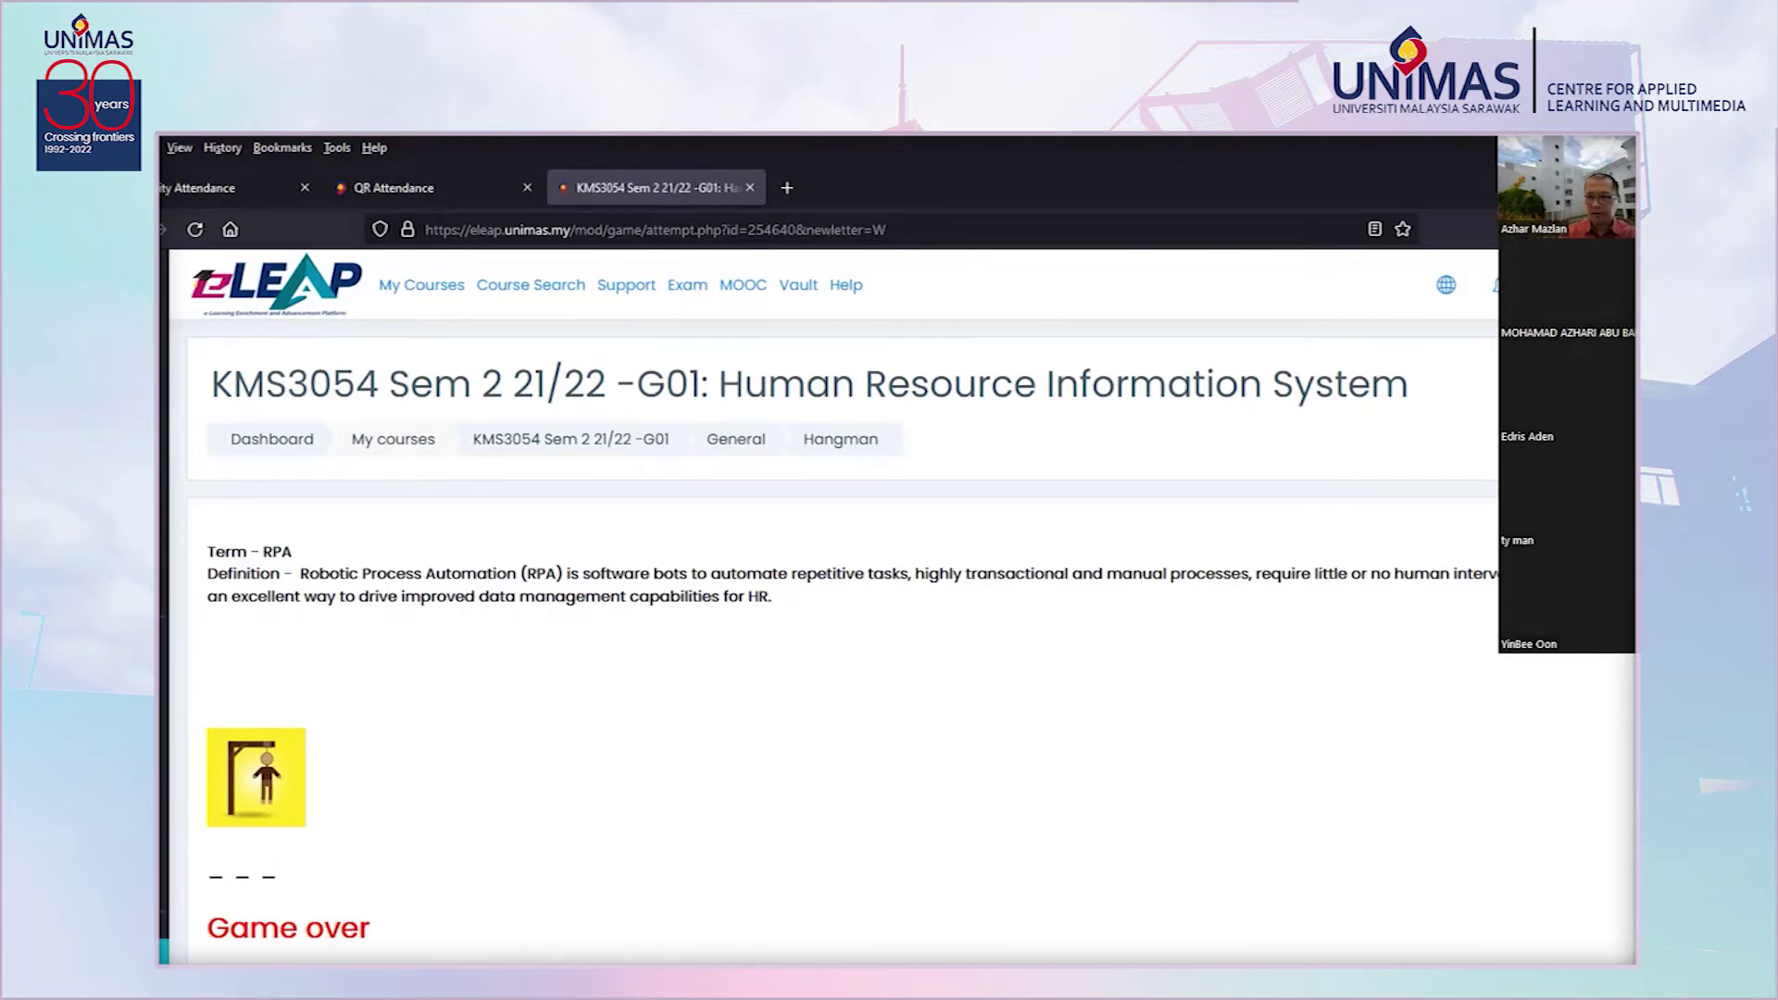
End the Hangman game and return to the KMS3054 course page
scroll(1183, 772, "down", 3)
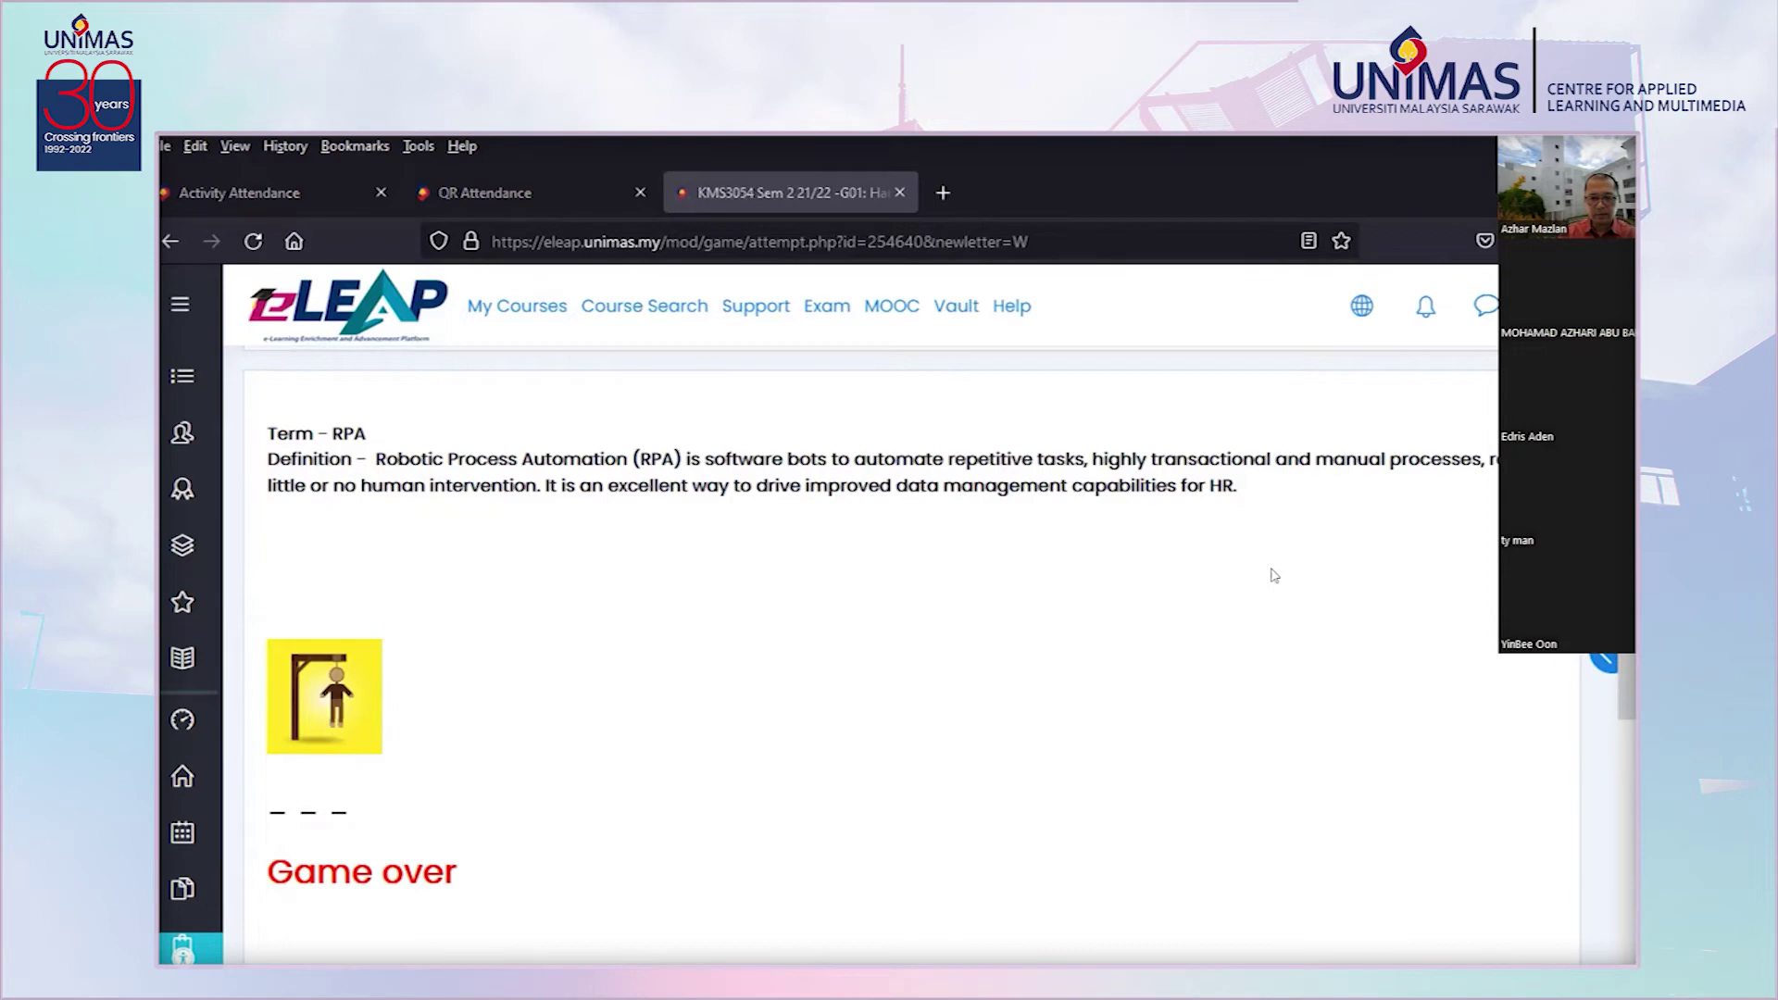
scroll(1238, 720, "down", 5)
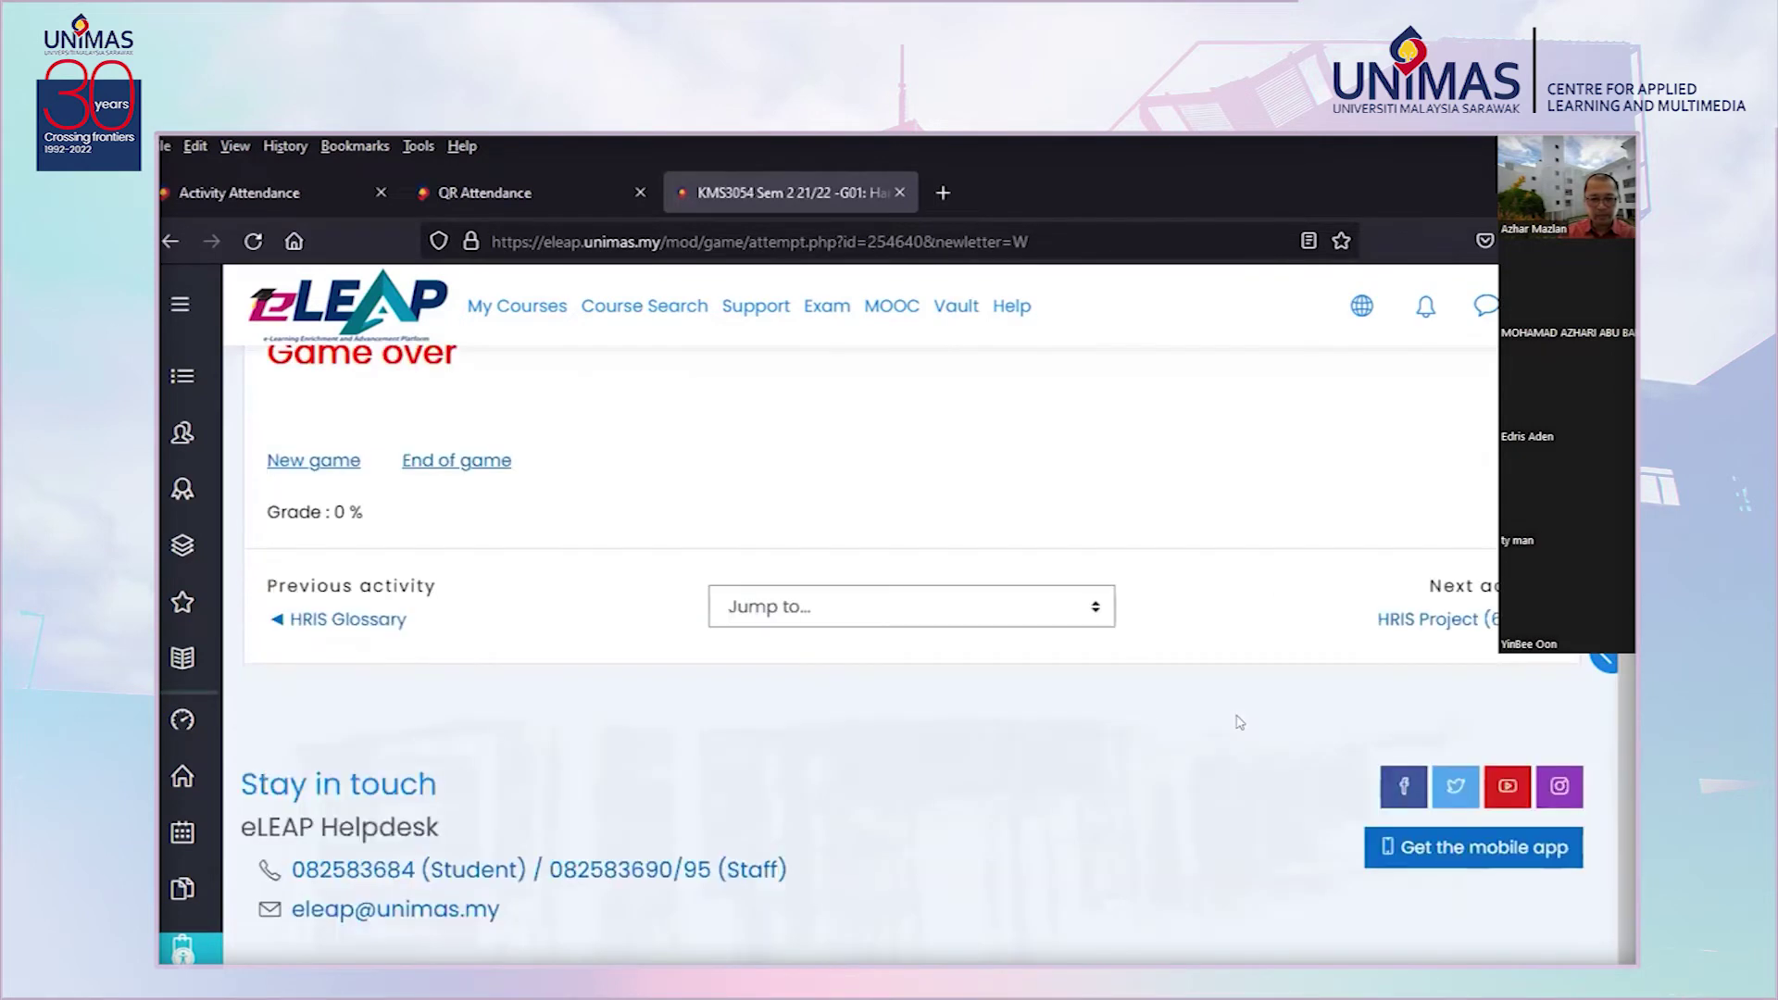
left_click(459, 460)
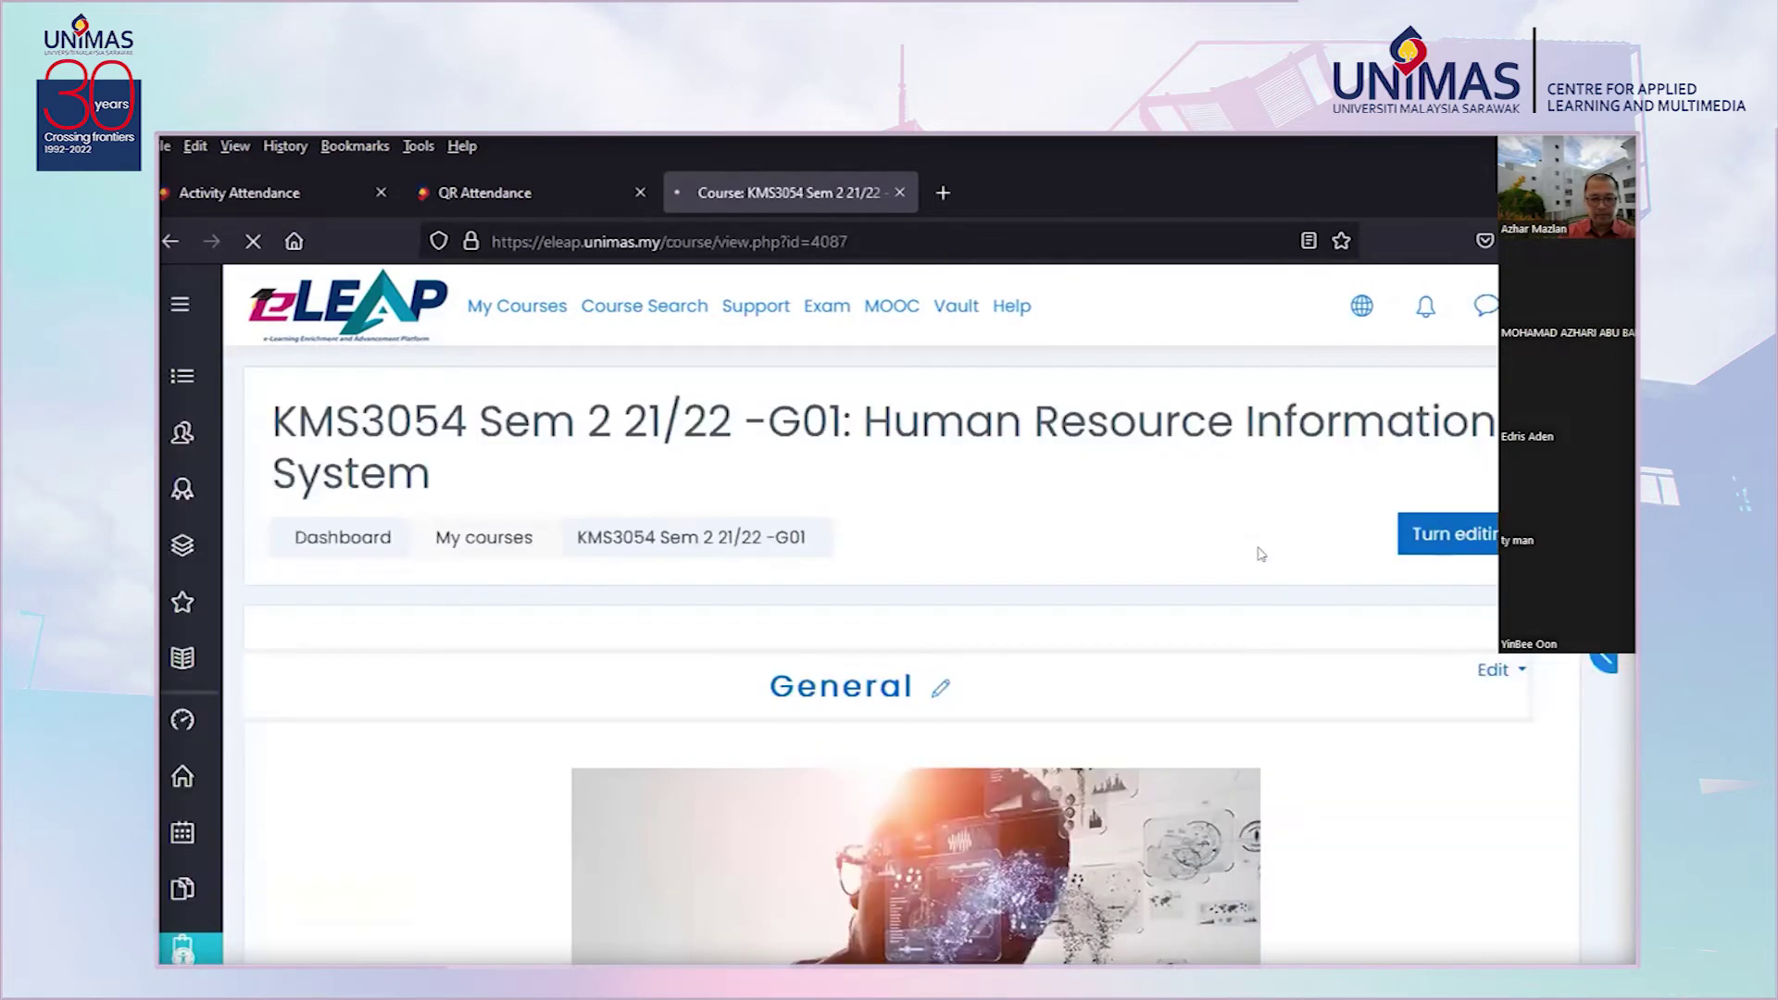
Open the settings of the Hangman activity in the General section and expand all setting groups
scroll(1368, 706, "down", 7)
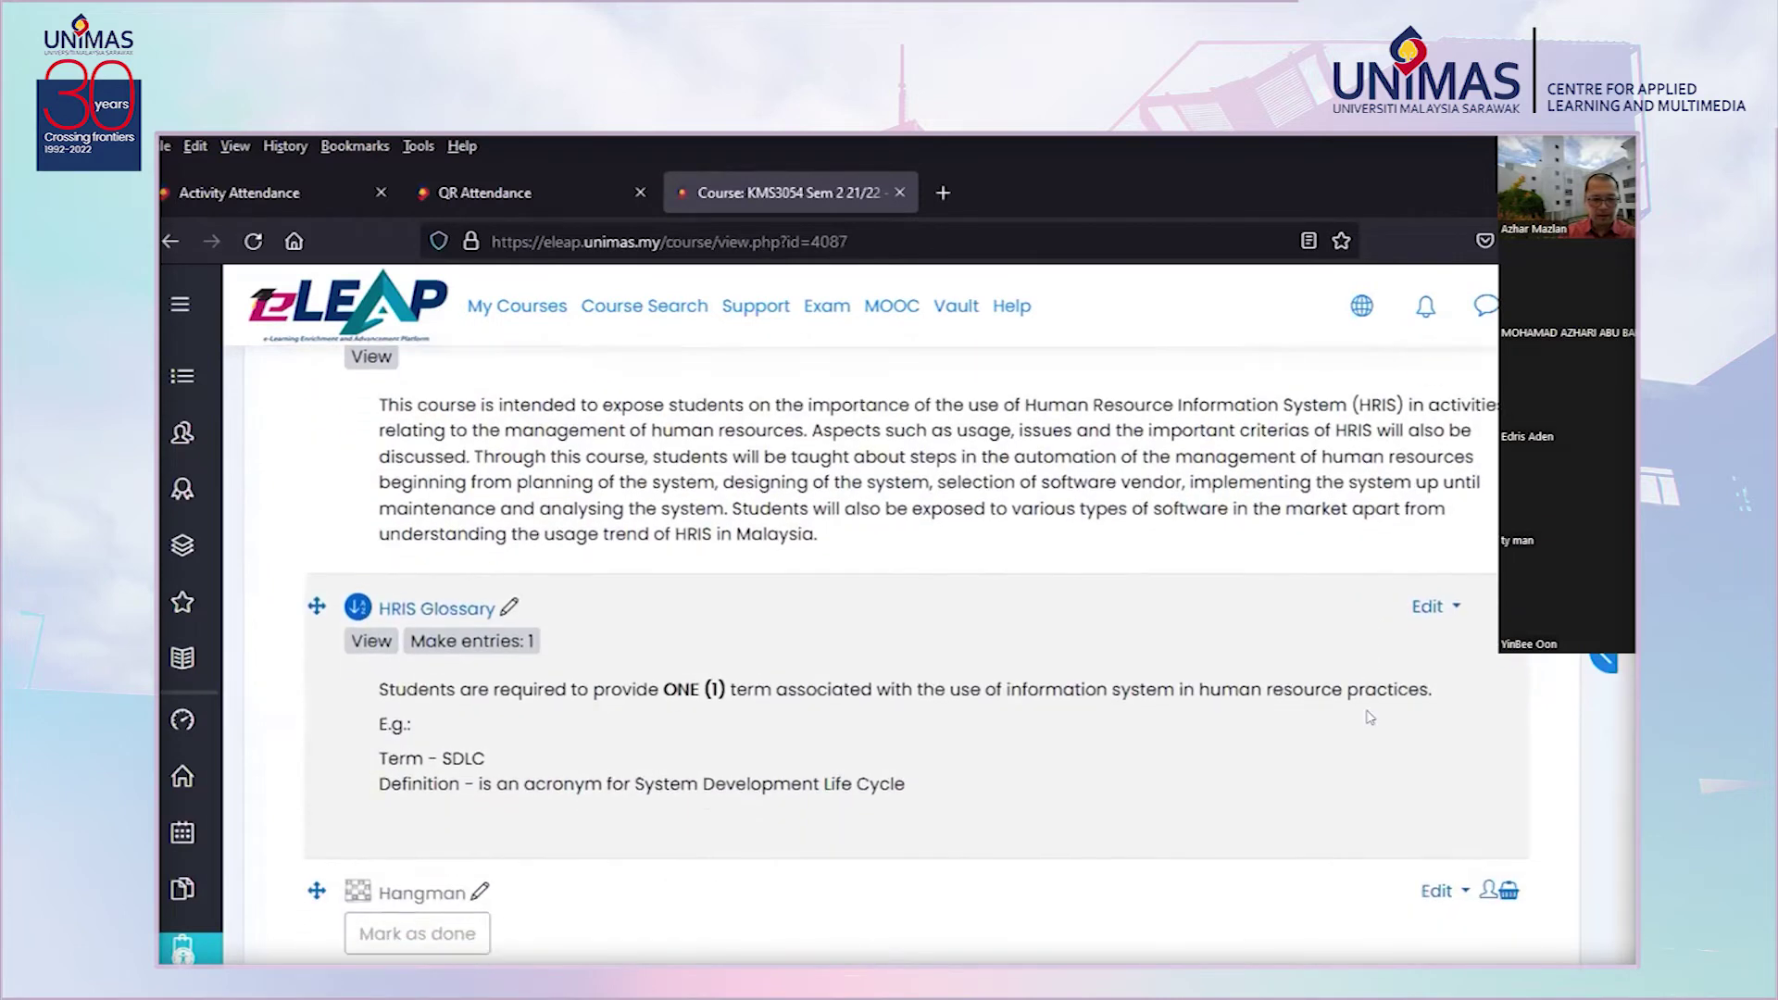
scroll(1368, 706, "down", 3)
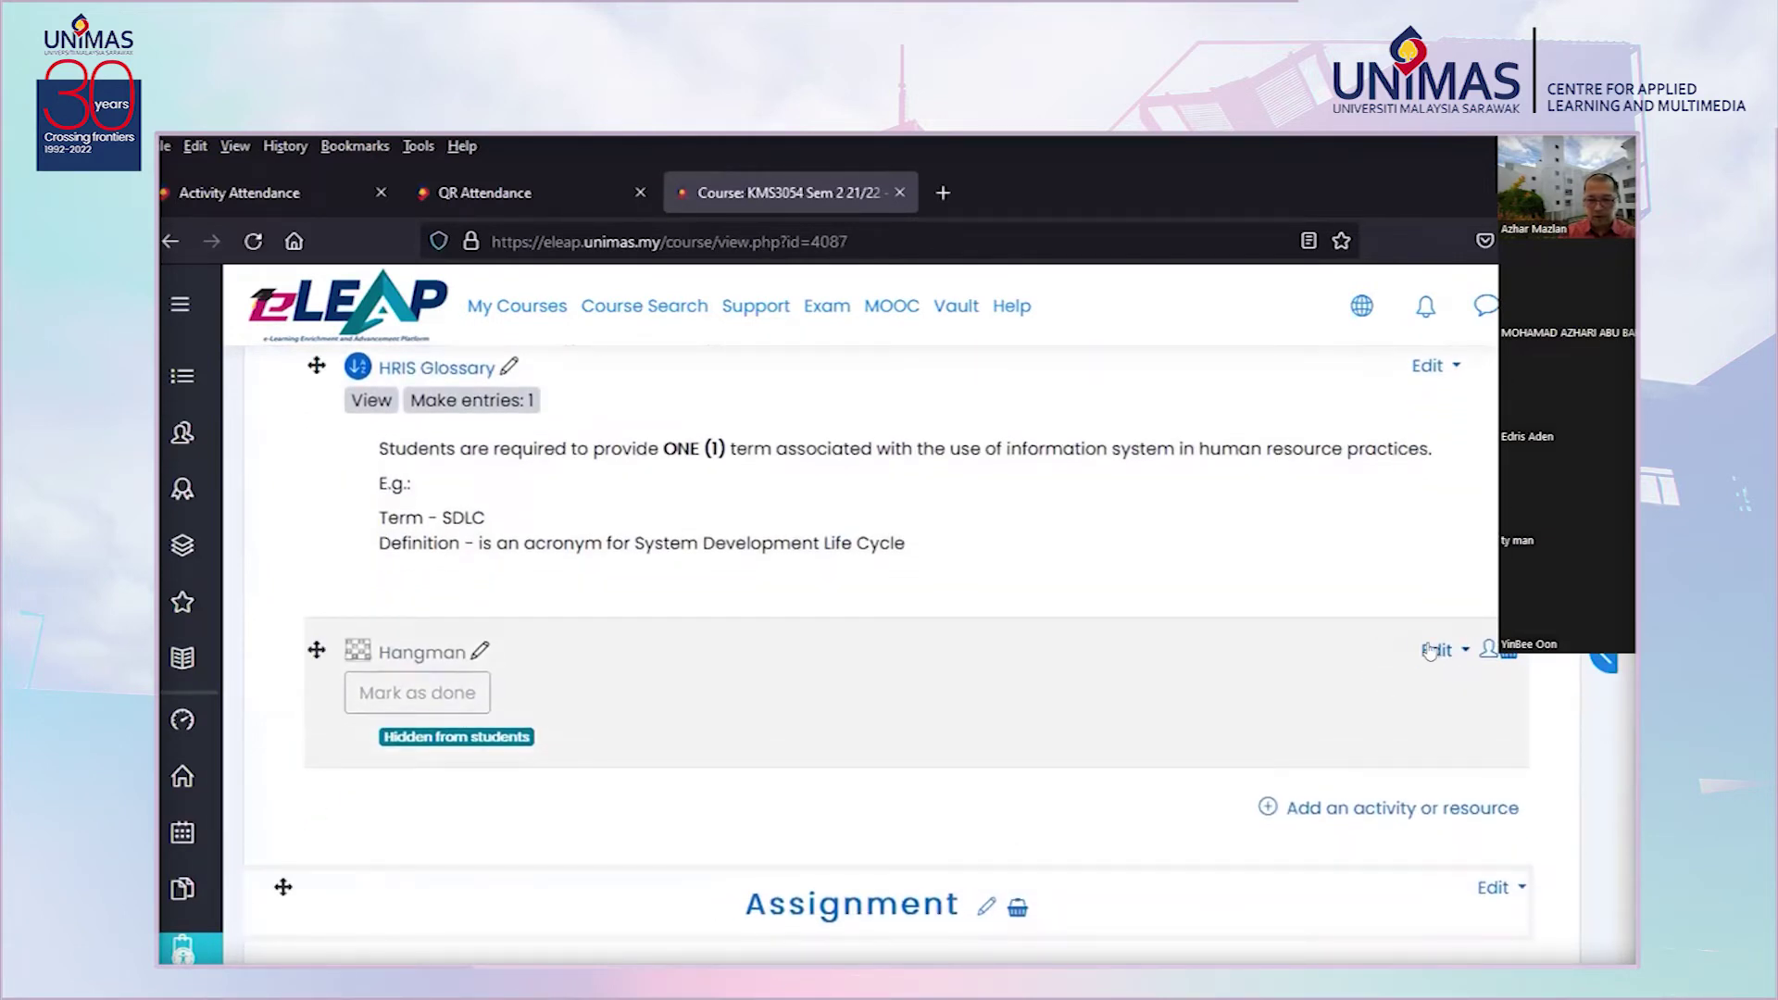
left_click(1436, 650)
left_click(1408, 692)
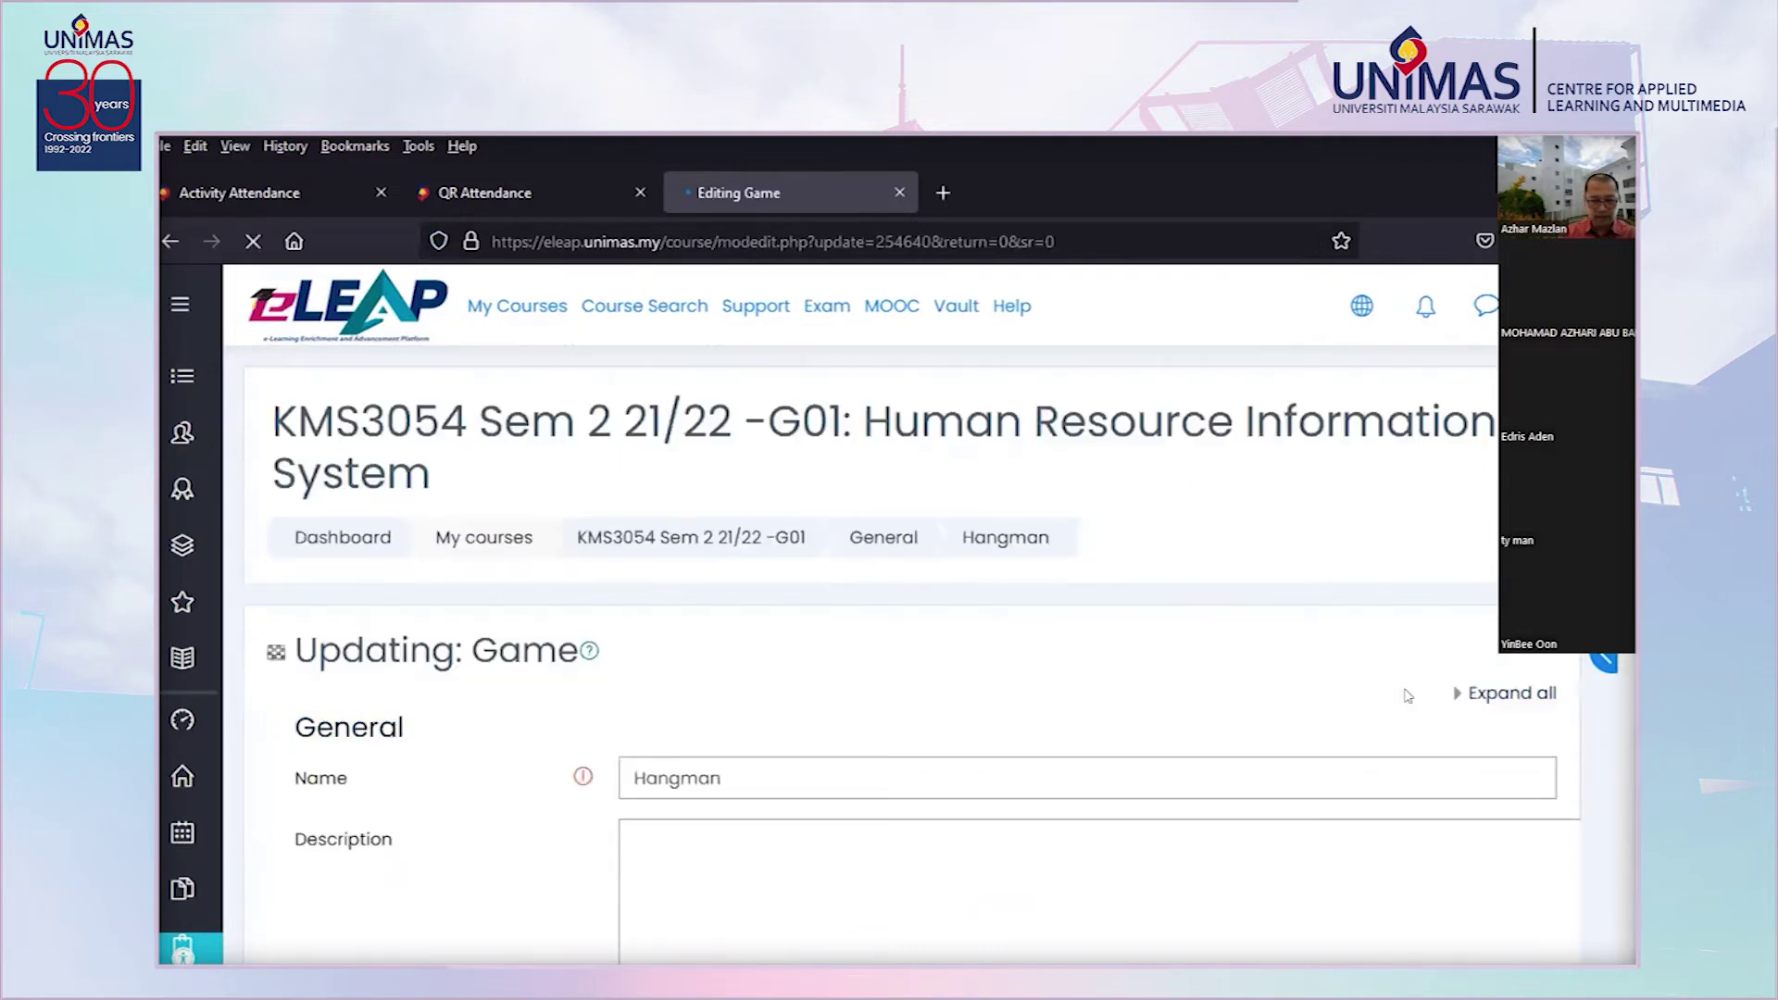
left_click(1505, 694)
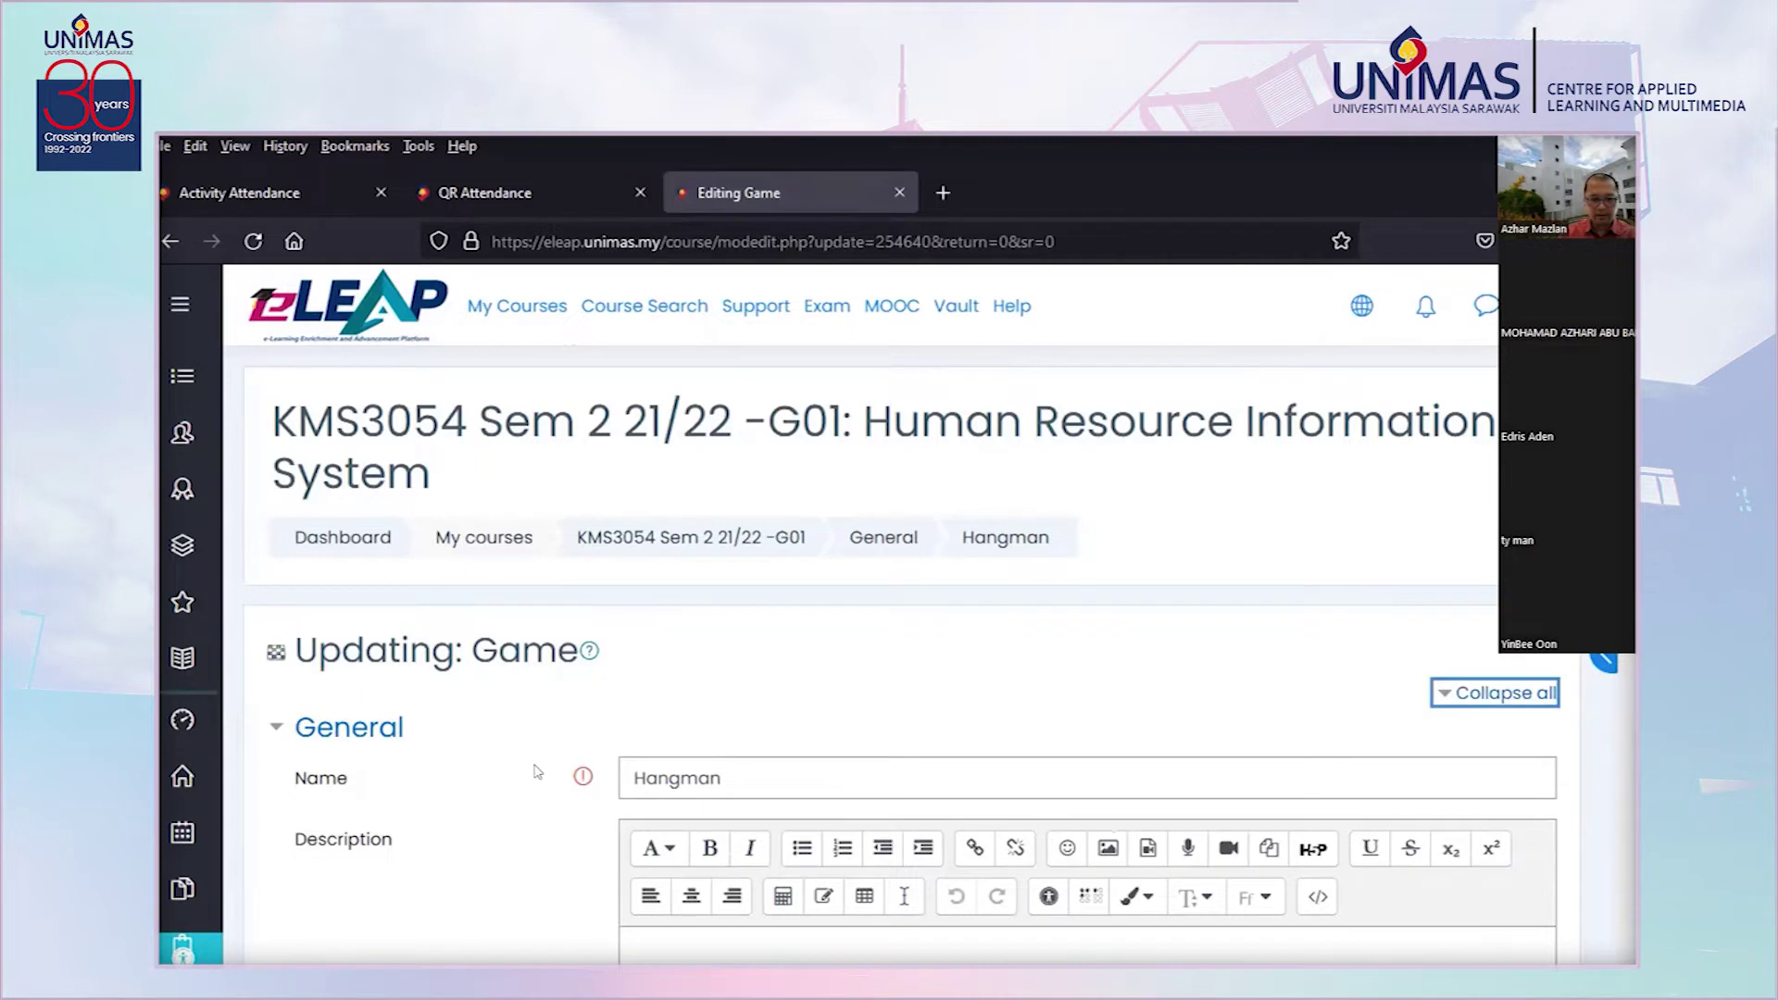
Examine the game's question source, glossary choices, attempt limit and grade settings without changing them
scroll(538, 768, "down", 3)
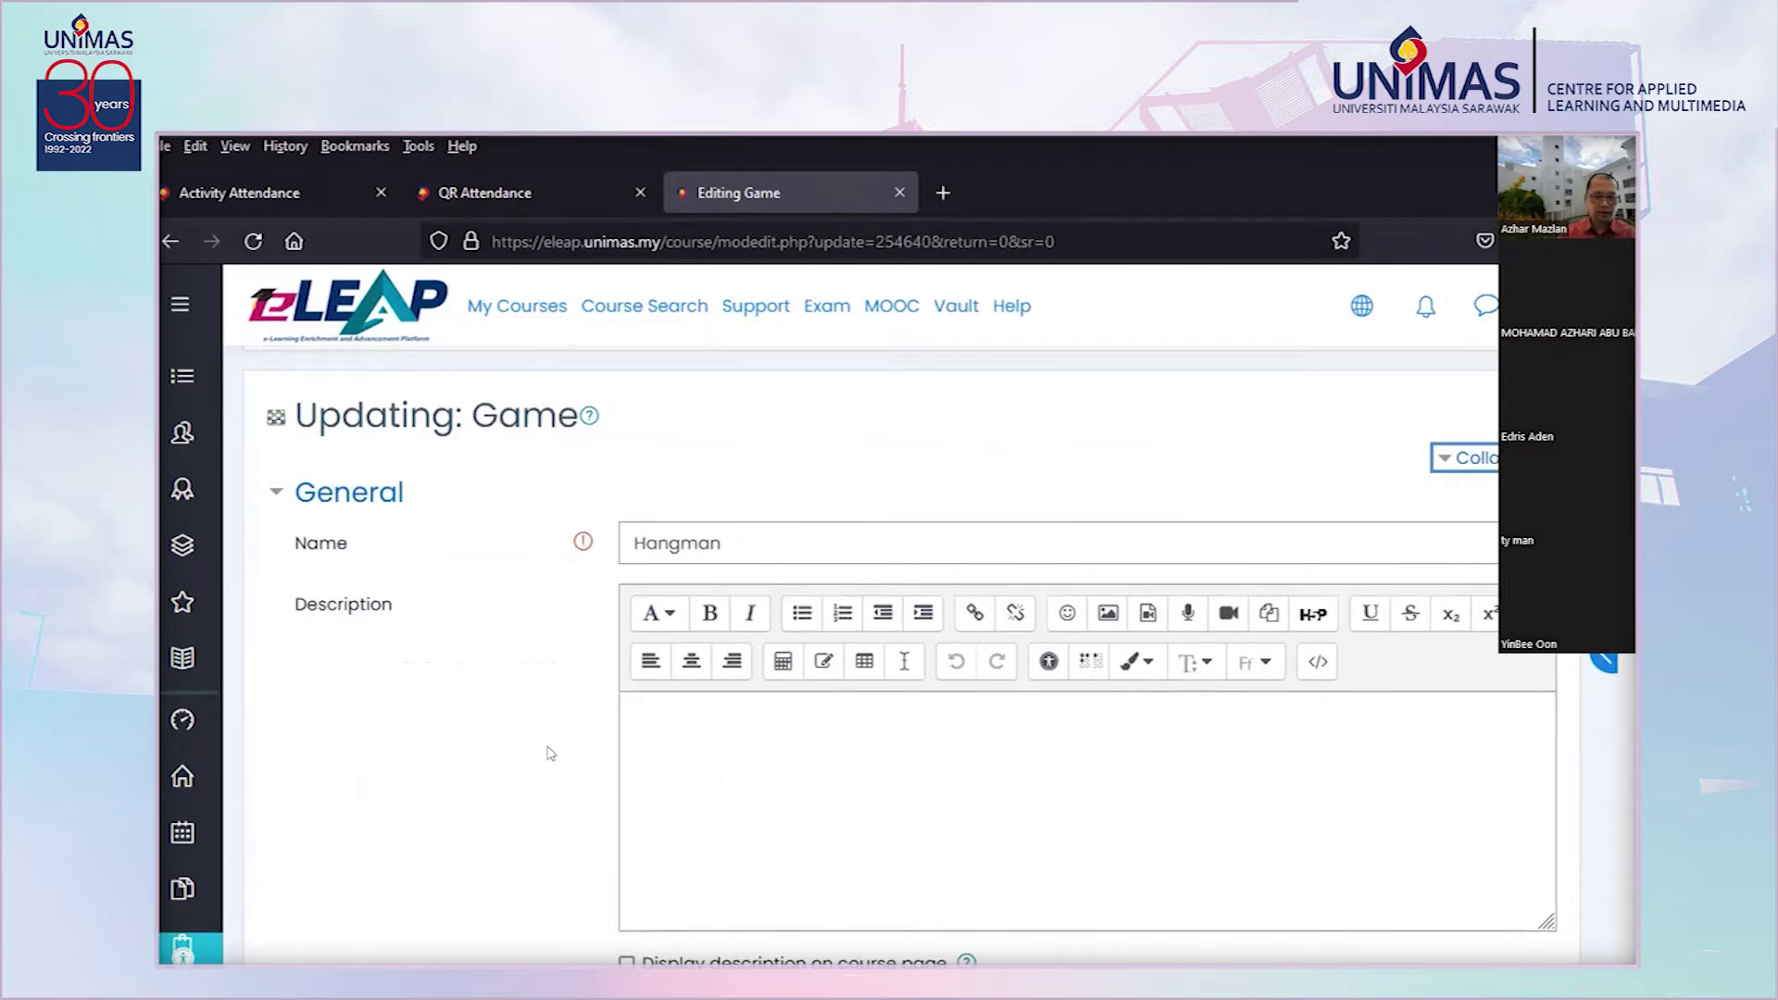
scroll(532, 734, "down", 5)
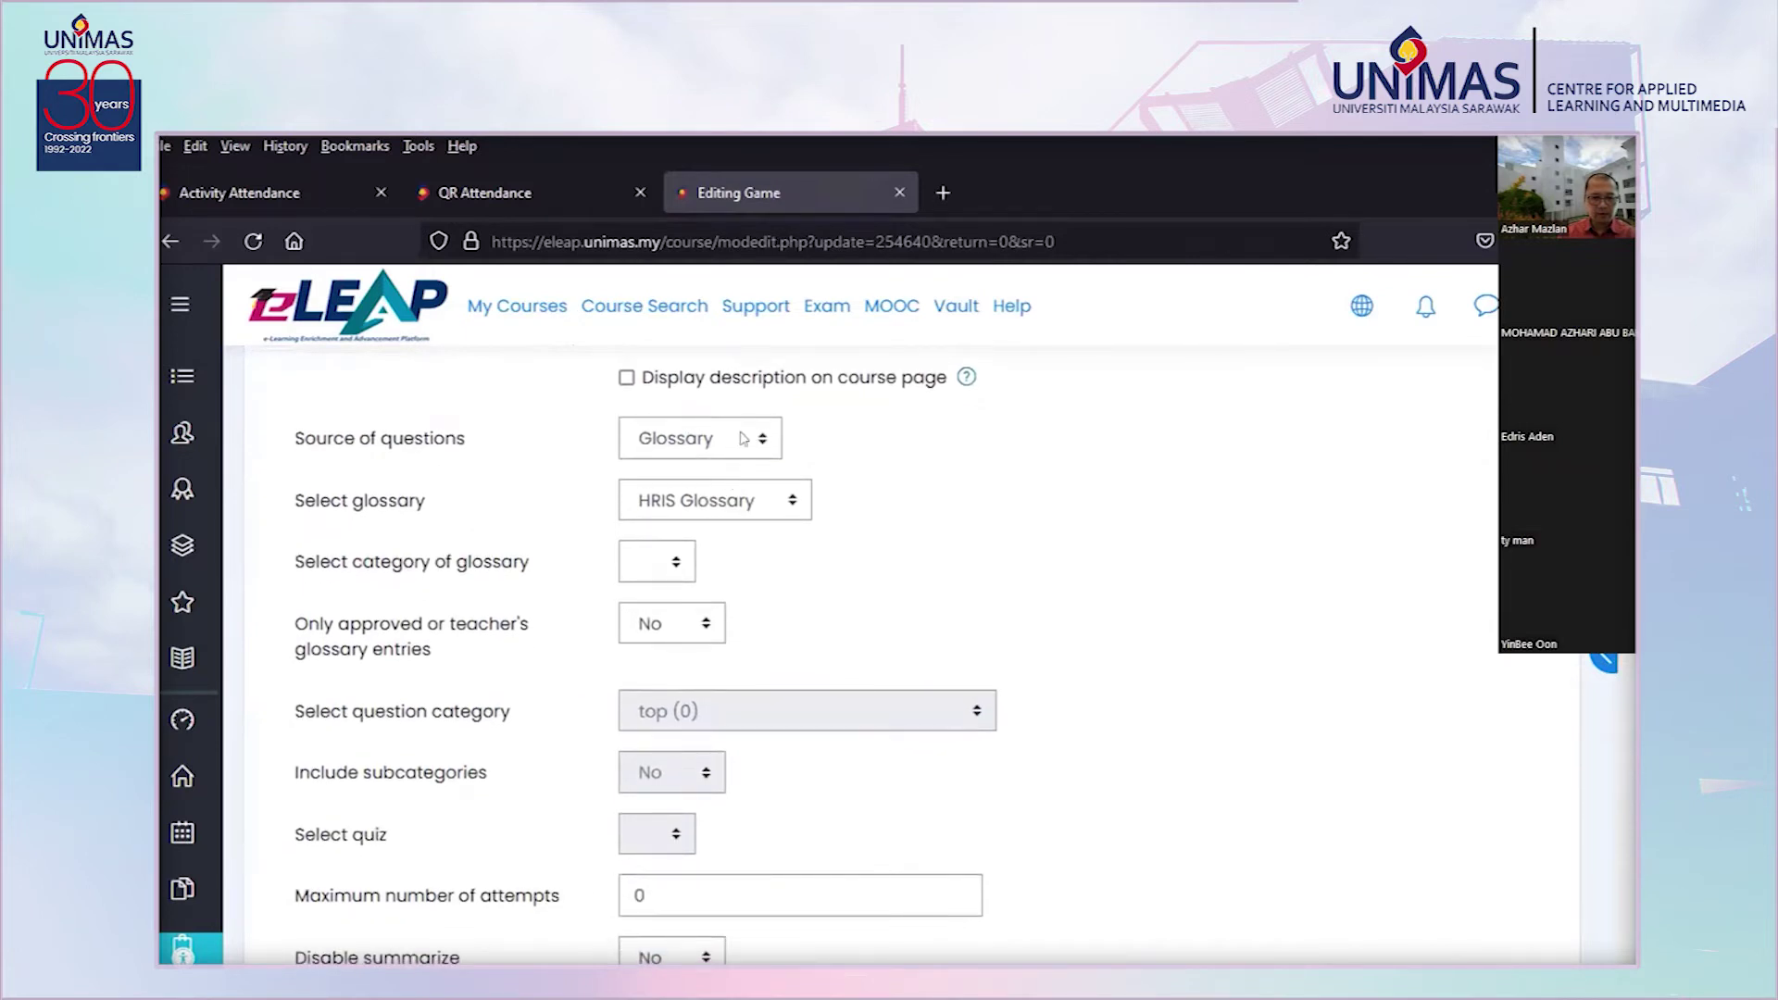
left_click(724, 501)
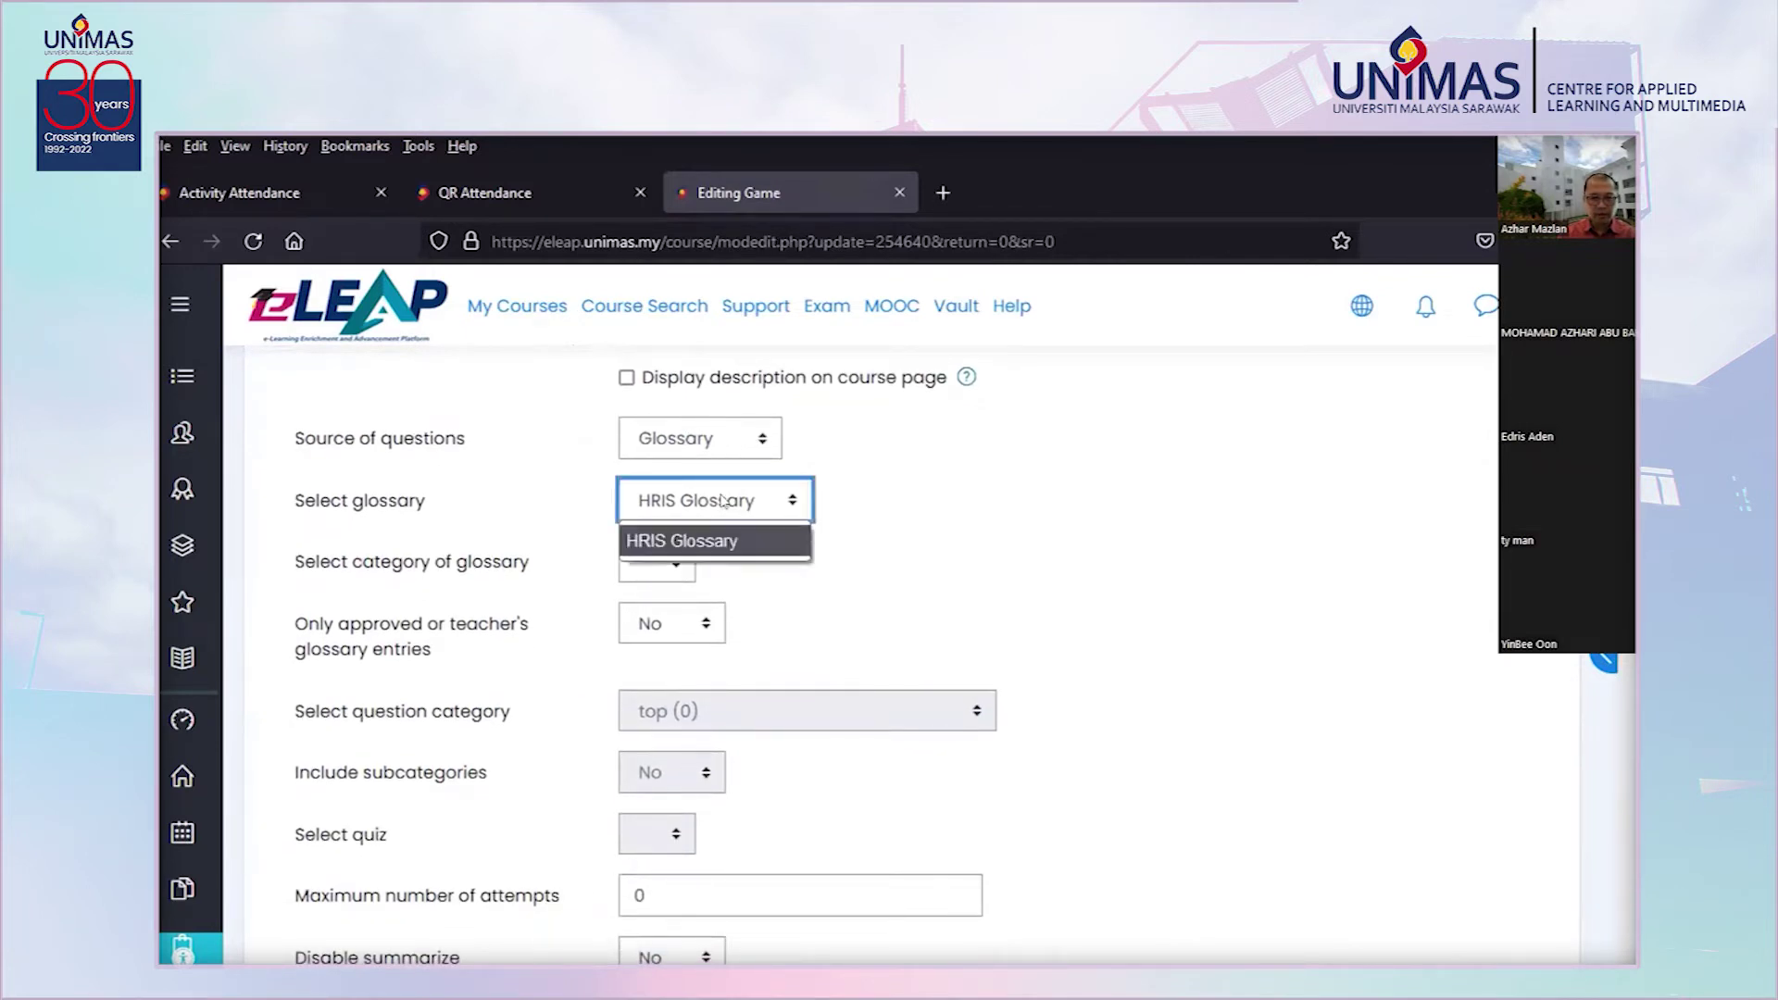
left_click(1013, 508)
scroll(1612, 724, "down", 10)
scroll(1612, 724, "down", 10)
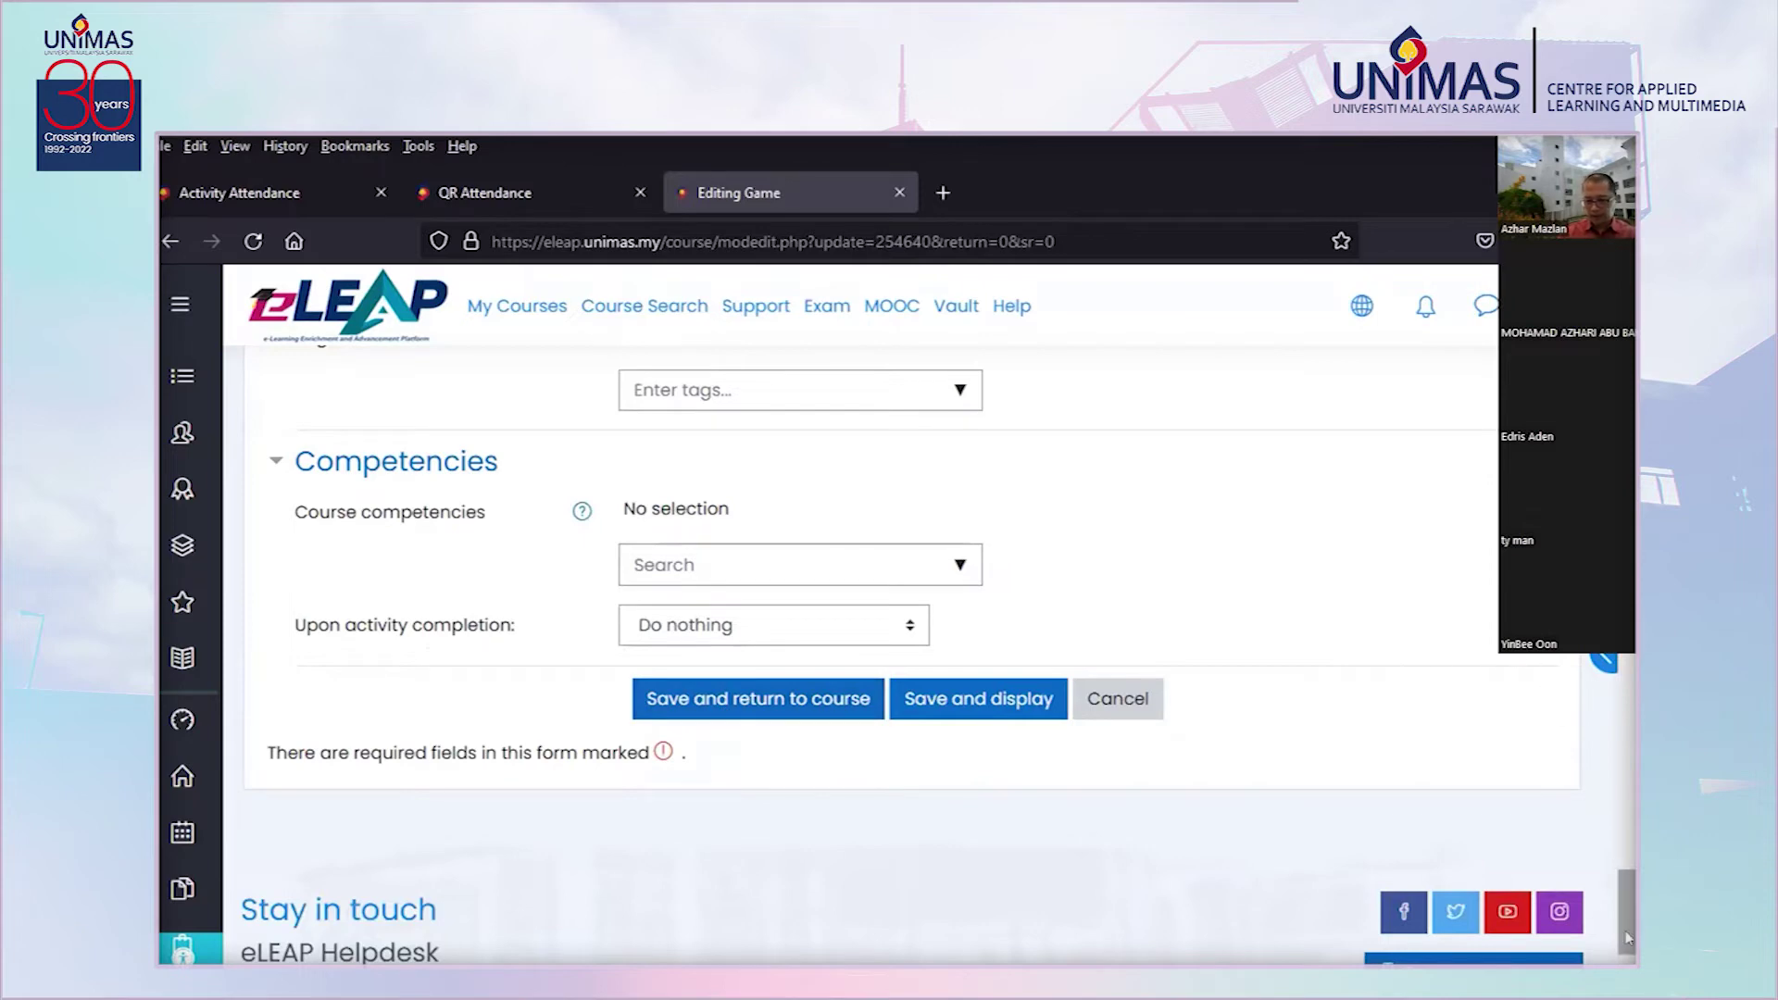
scroll(1612, 834, "up", 10)
scroll(1490, 545, "up", 5)
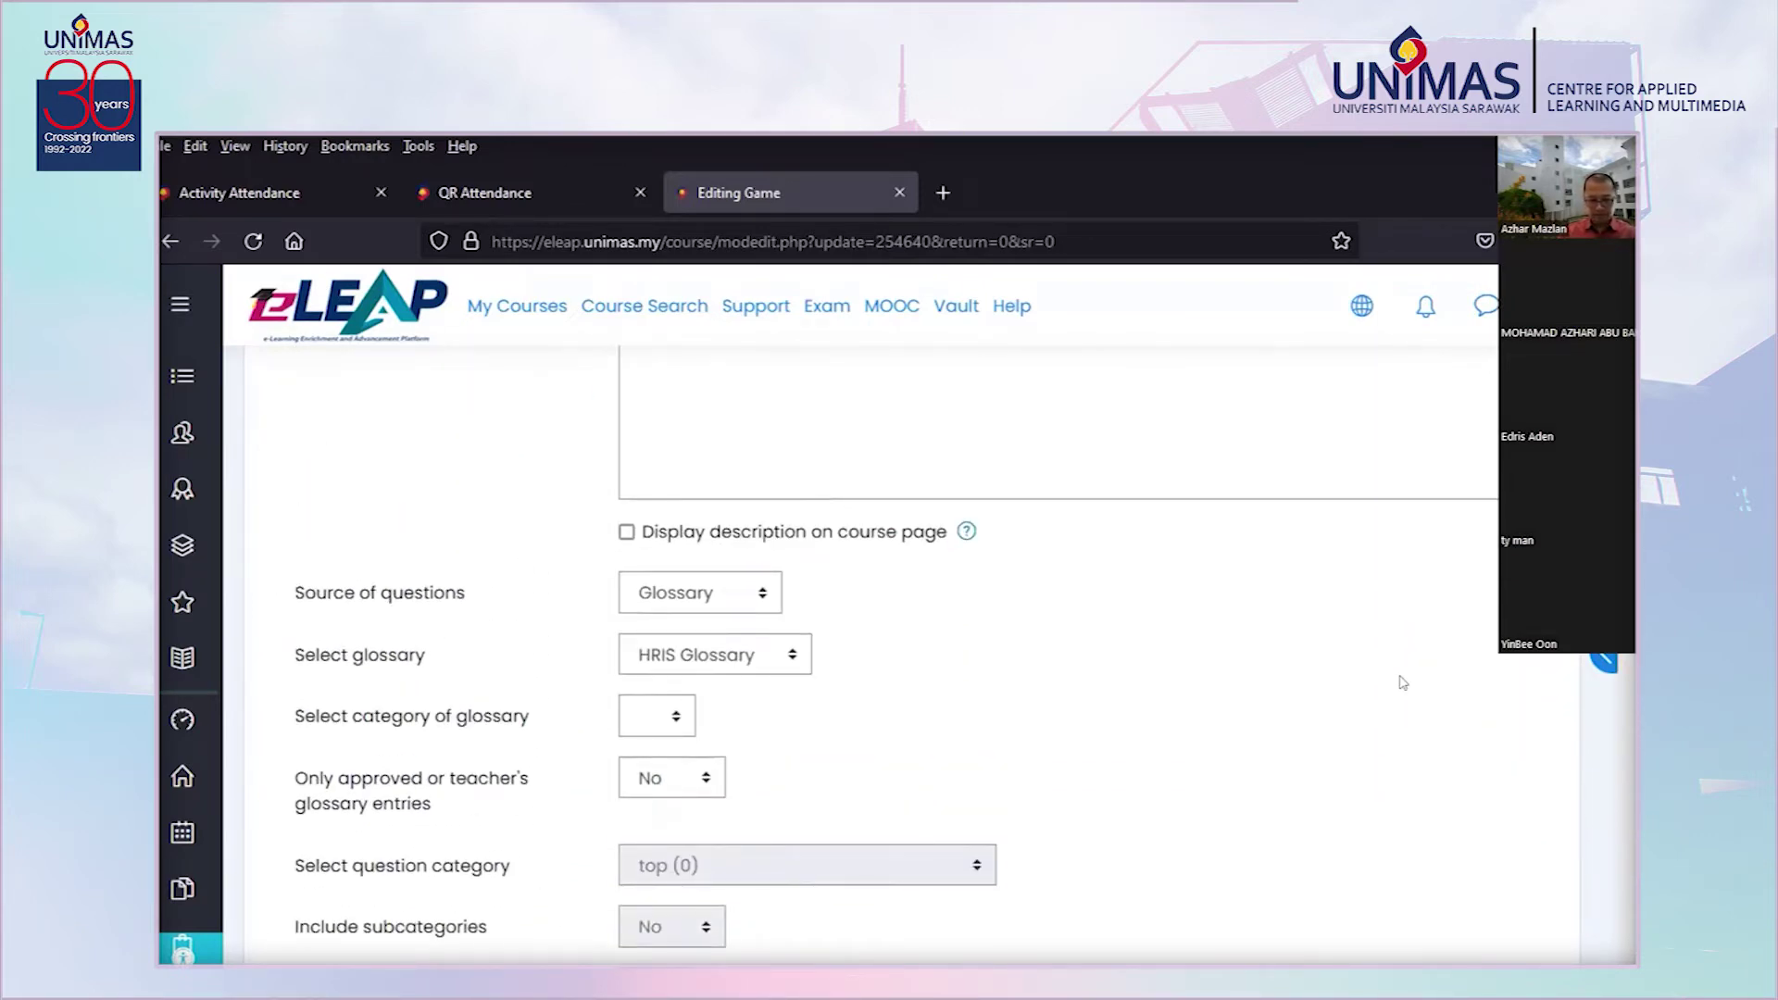
scroll(1402, 699, "down", 5)
scroll(1405, 699, "down", 2)
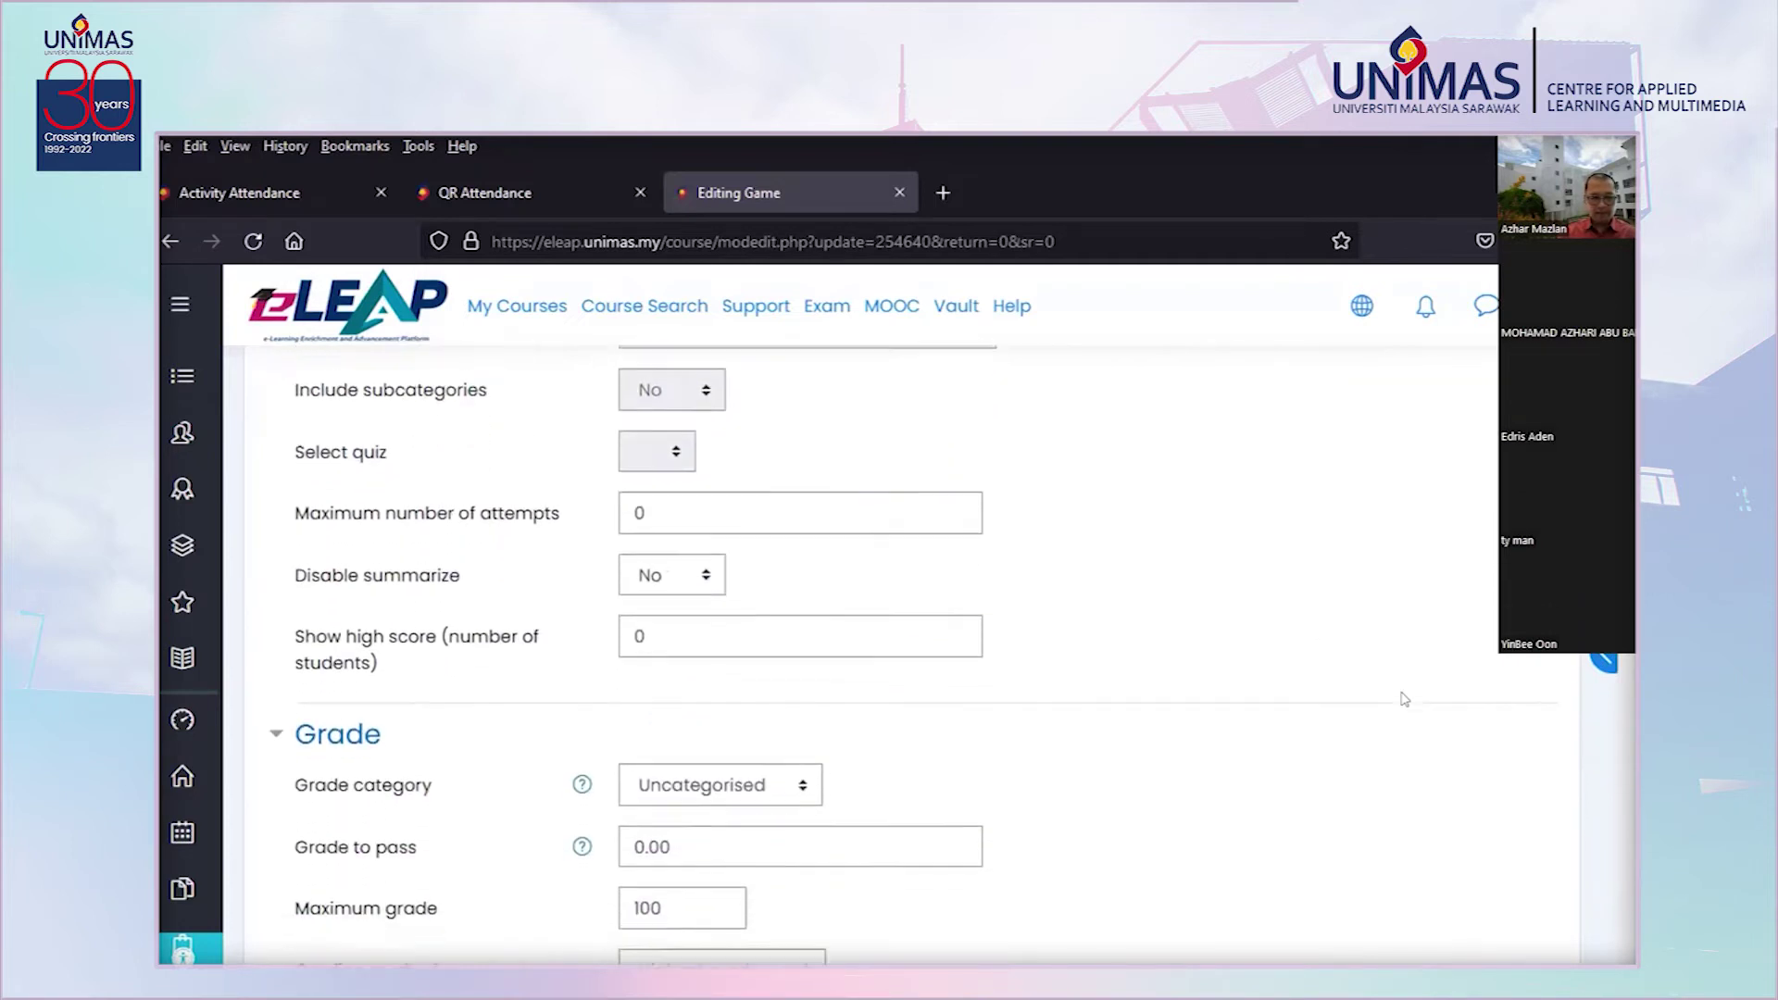
scroll(1406, 700, "down", 2)
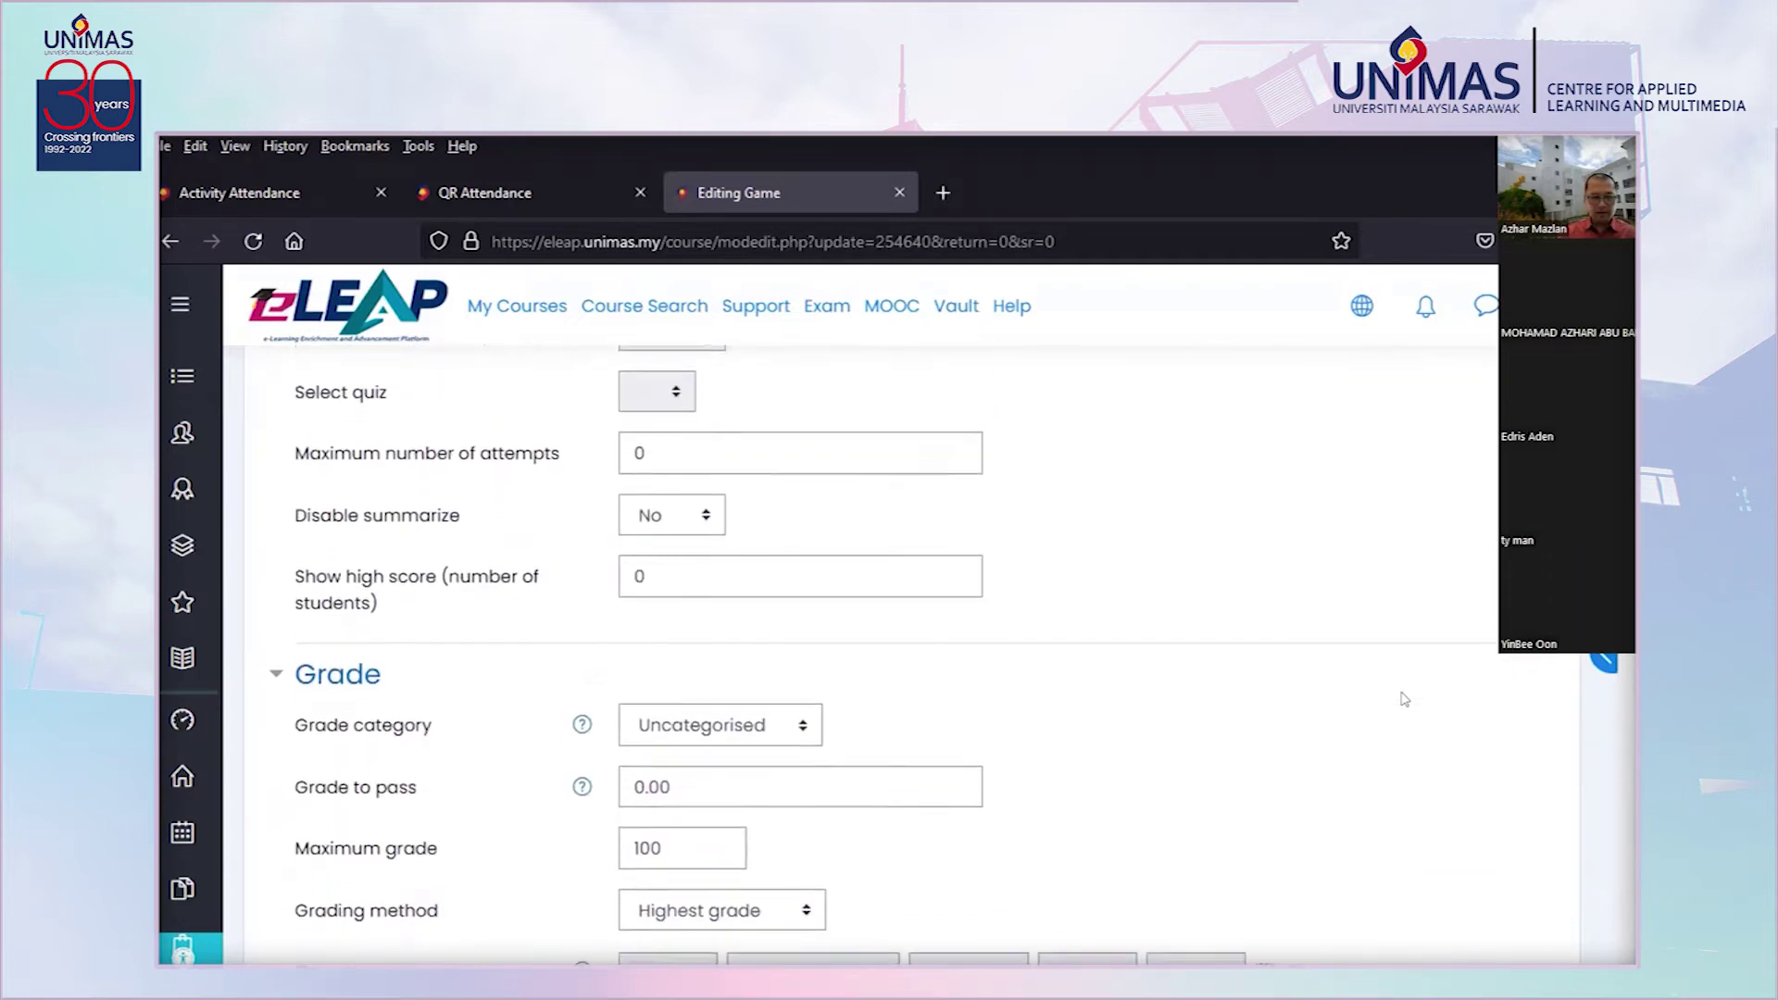
Set the Hangman option for showing the first letter to Yes
scroll(1405, 699, "down", 9)
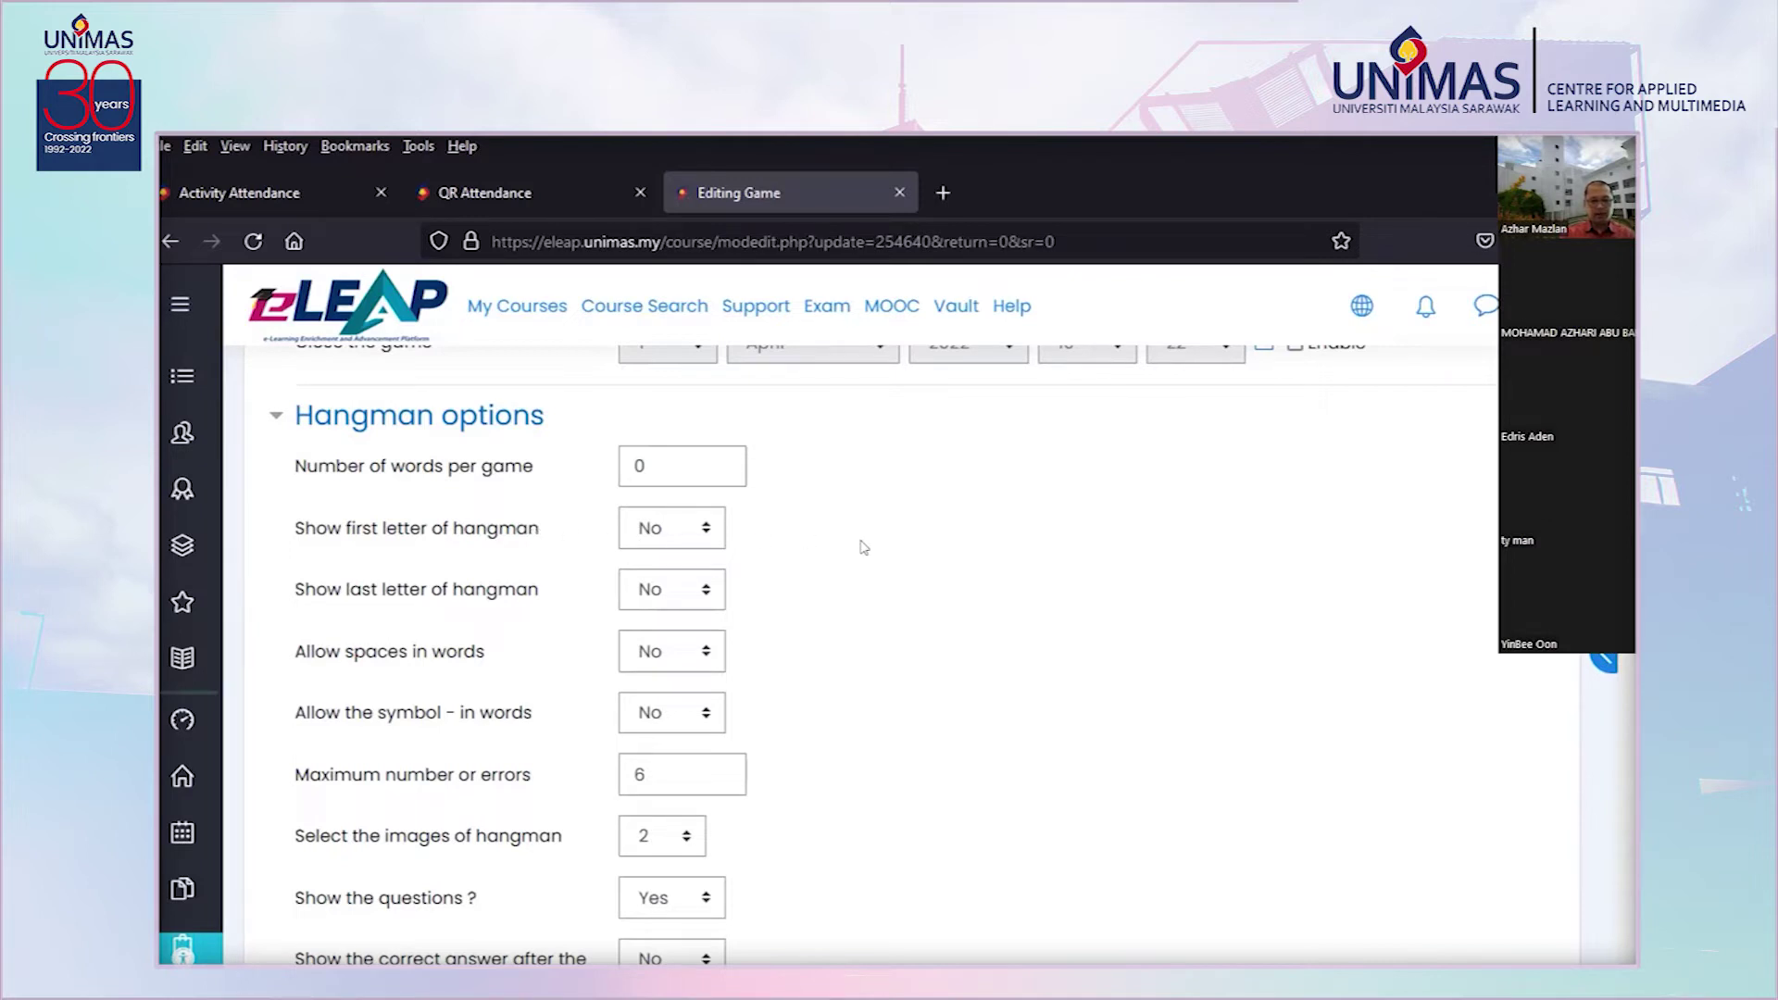
left_click(673, 536)
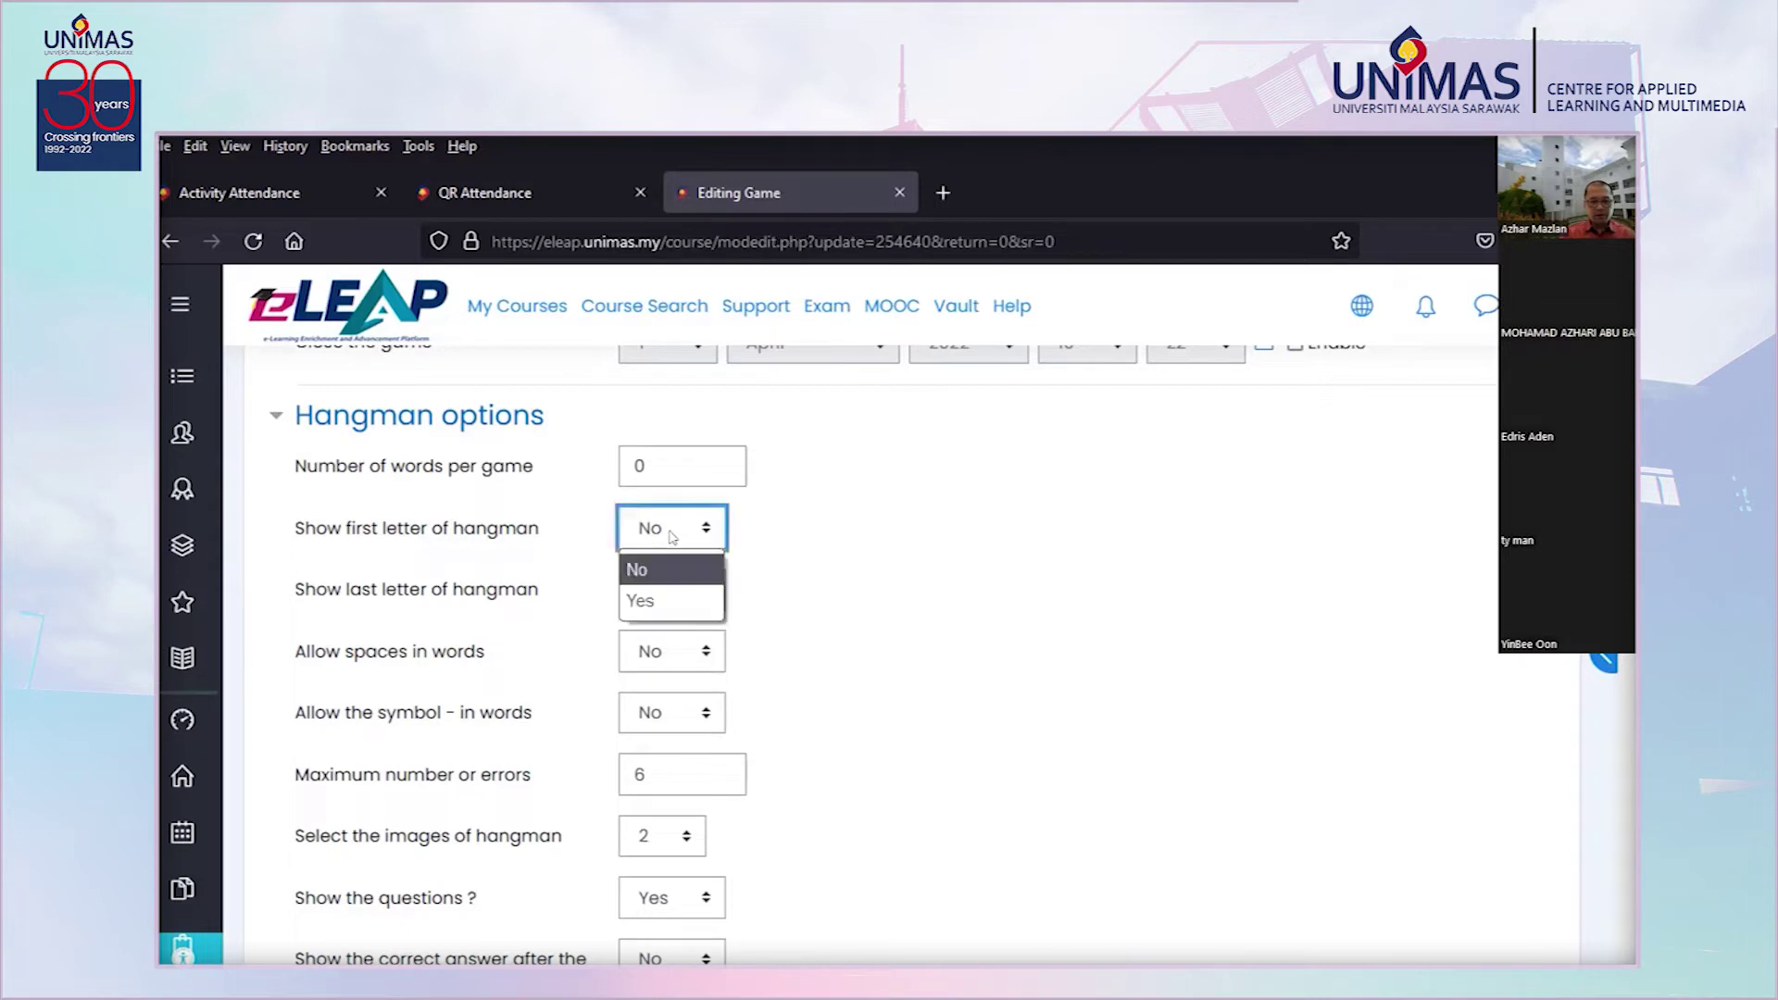
left_click(670, 605)
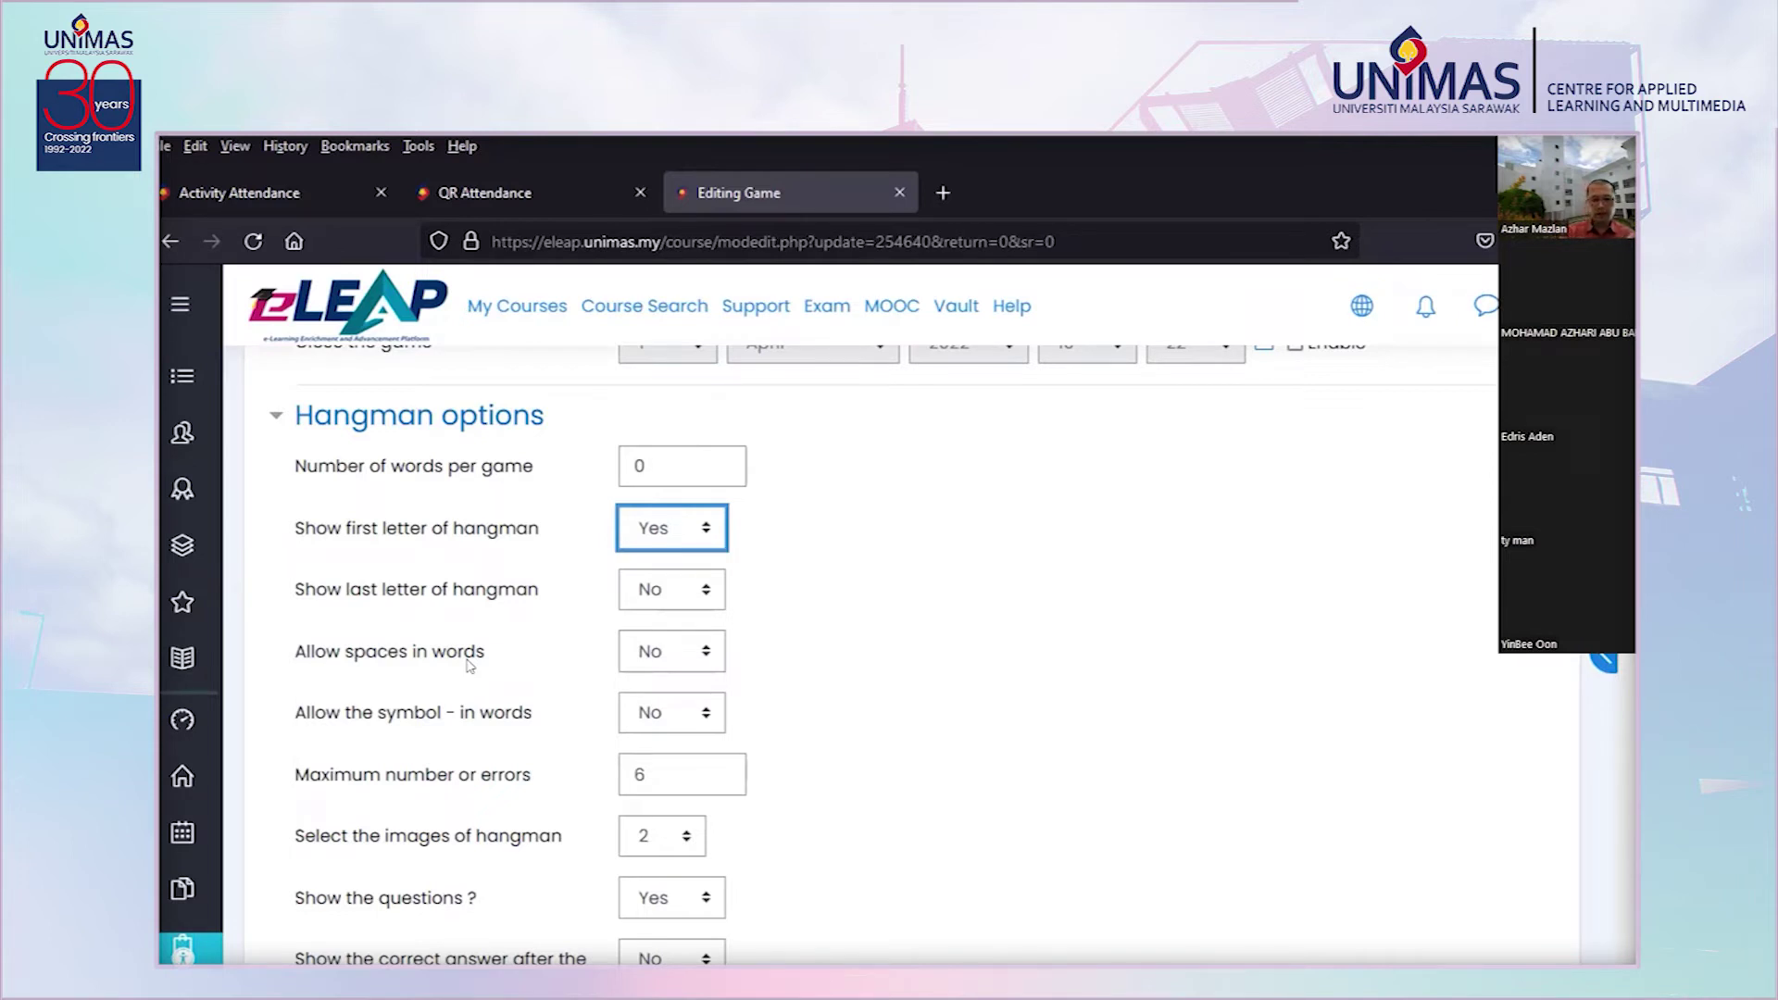
Try Yes for allowing spaces in words and set the option back to No
left_click(669, 658)
left_click(664, 727)
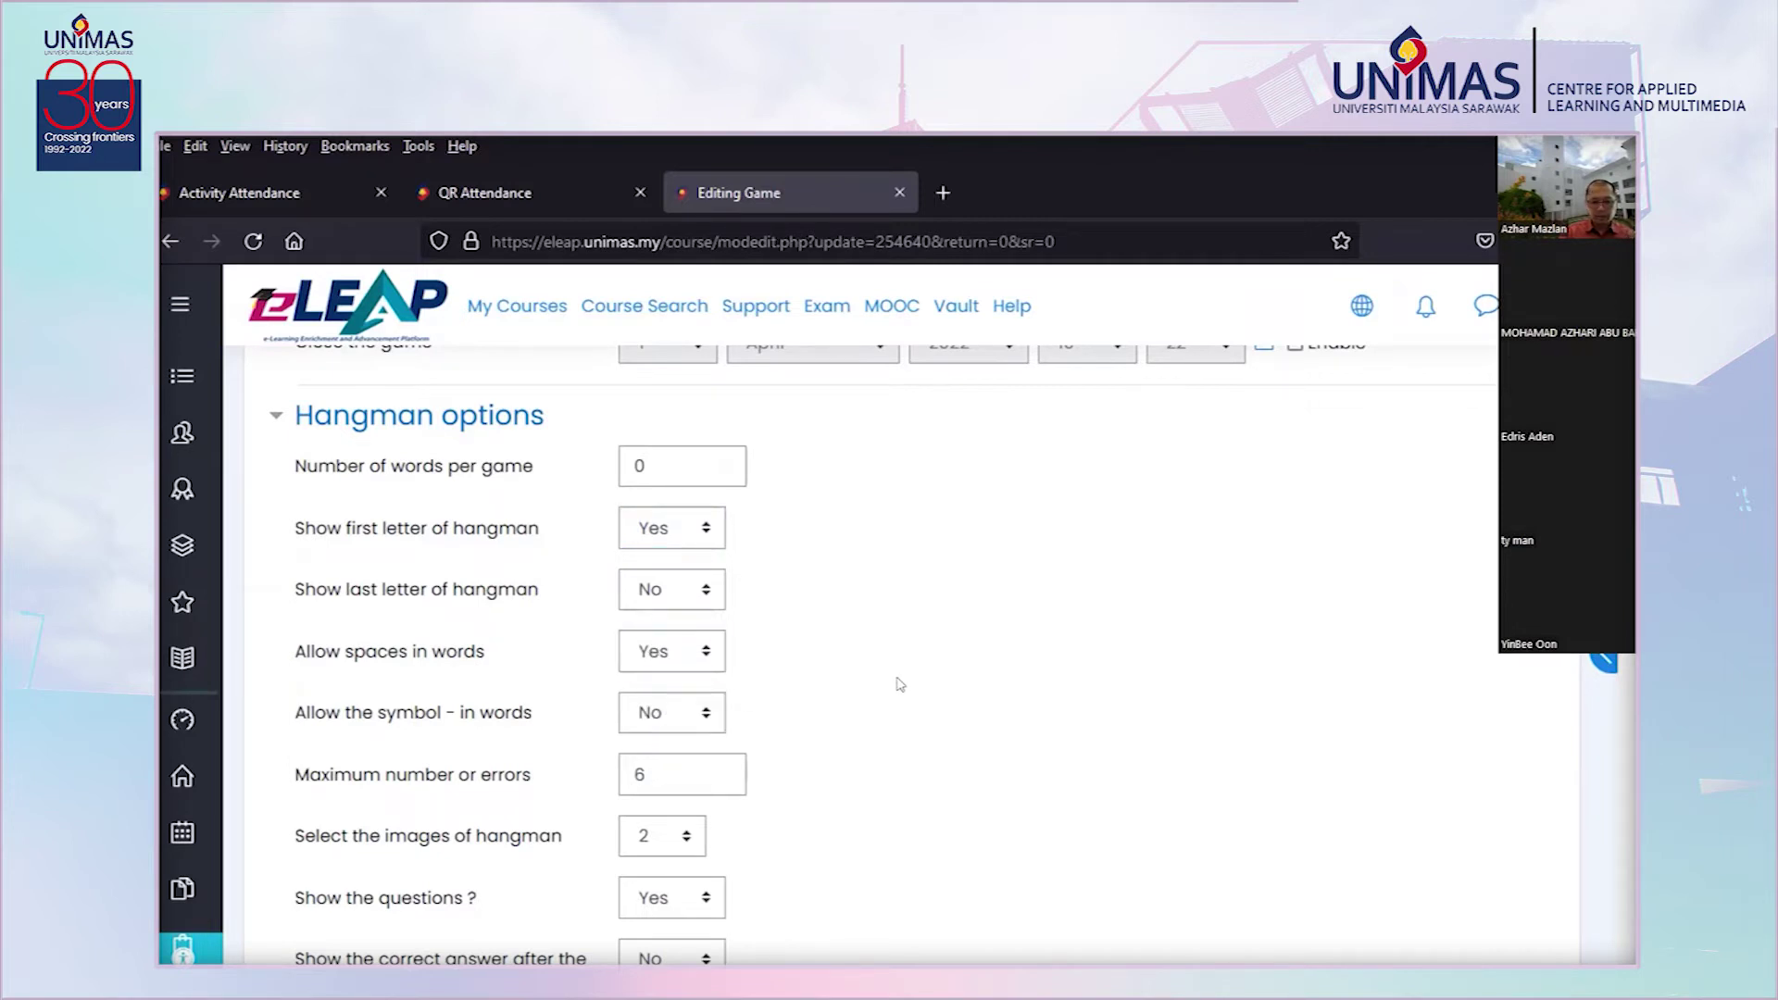
left_click(644, 660)
left_click(648, 693)
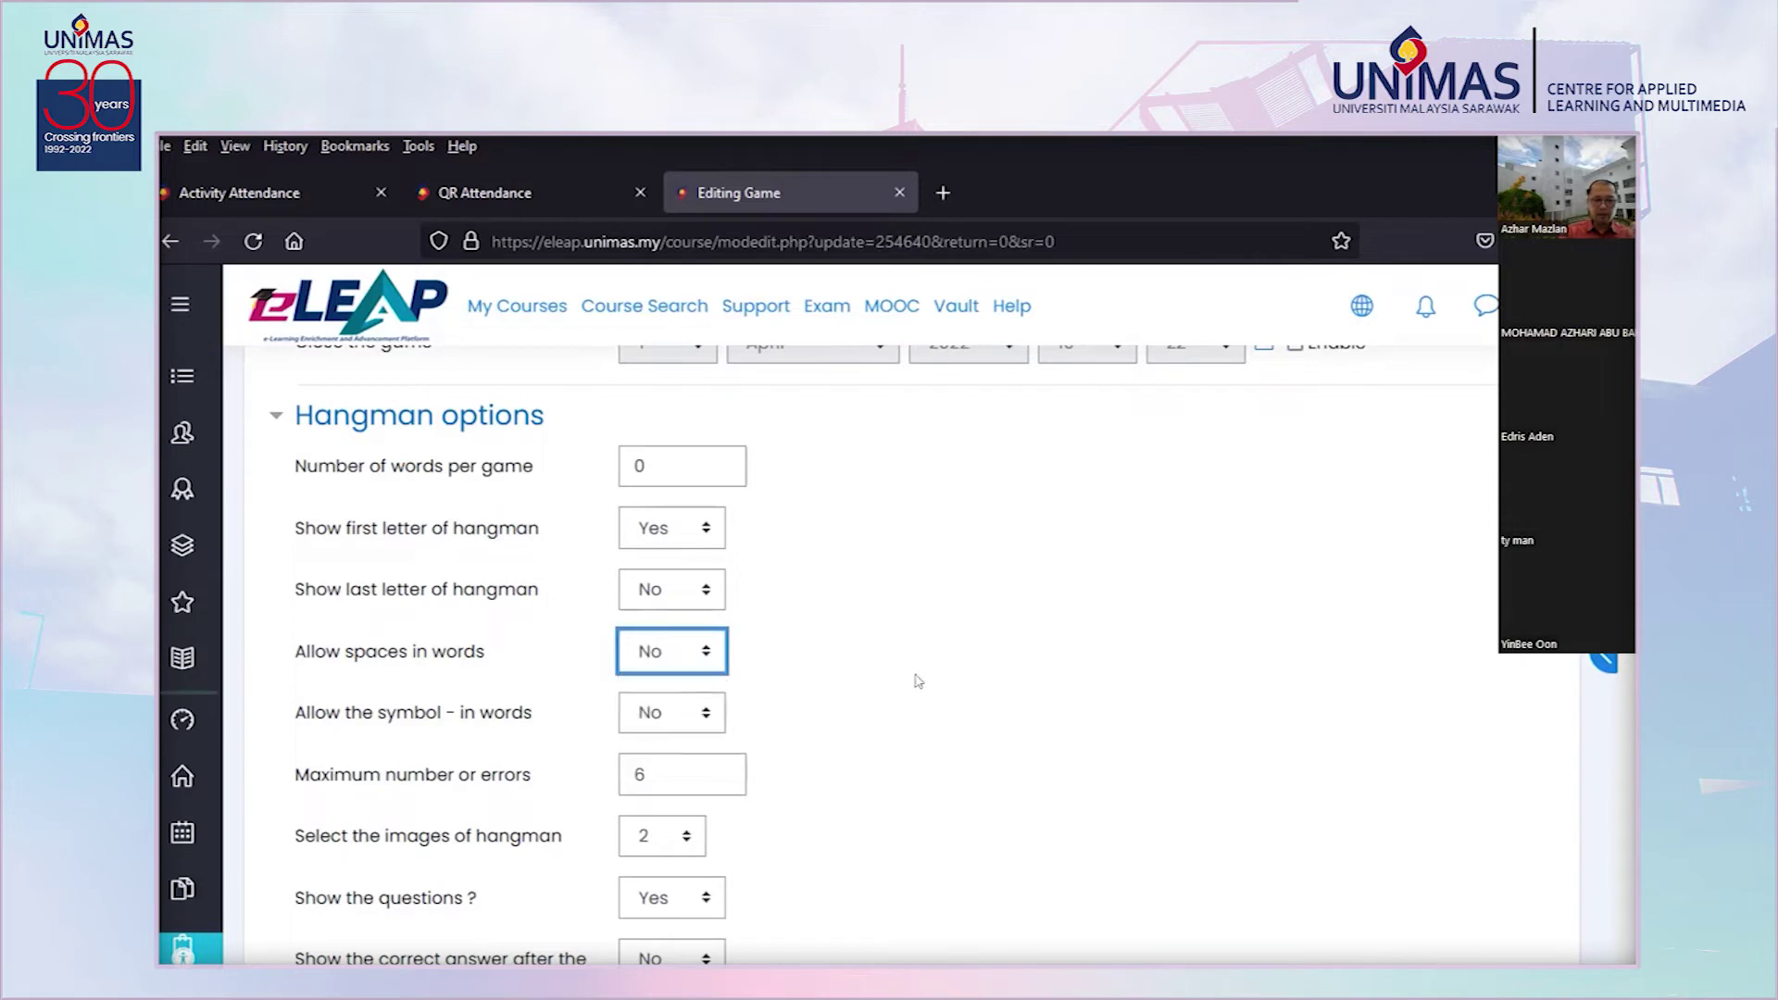
left_click(915, 675)
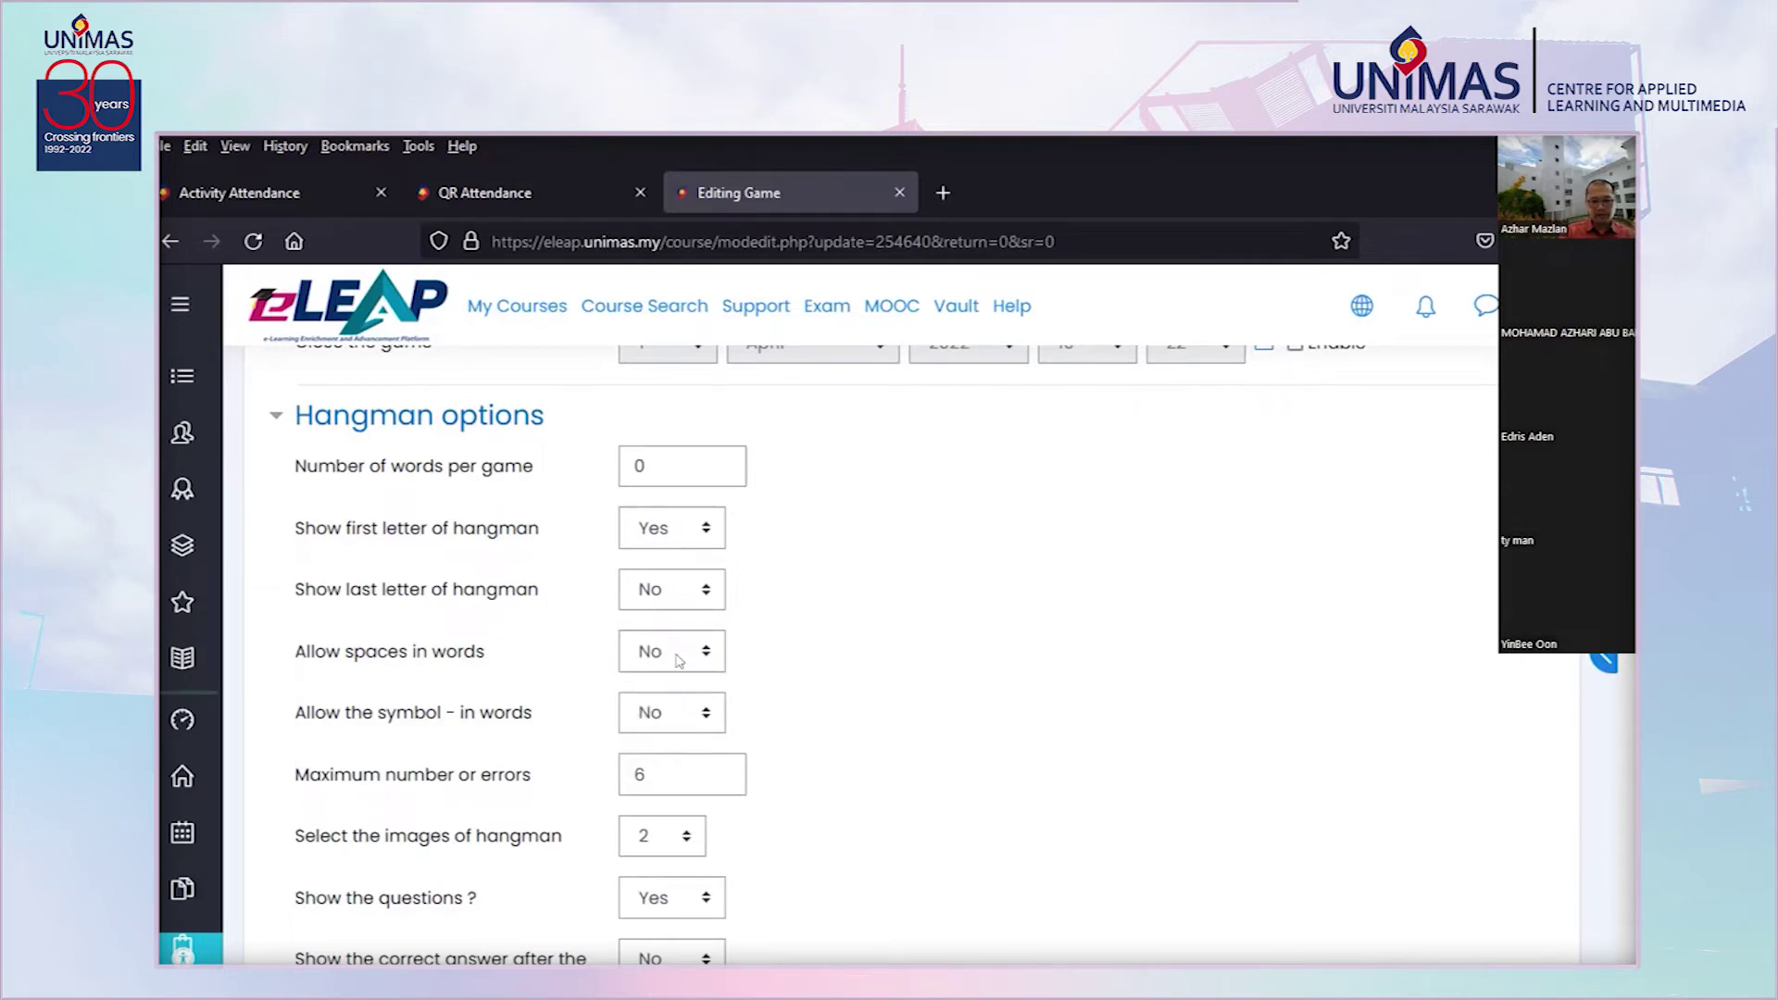
Set both allowing spaces and allowing the - symbol in words to Yes
left_click(679, 659)
left_click(678, 721)
left_click(673, 715)
left_click(674, 780)
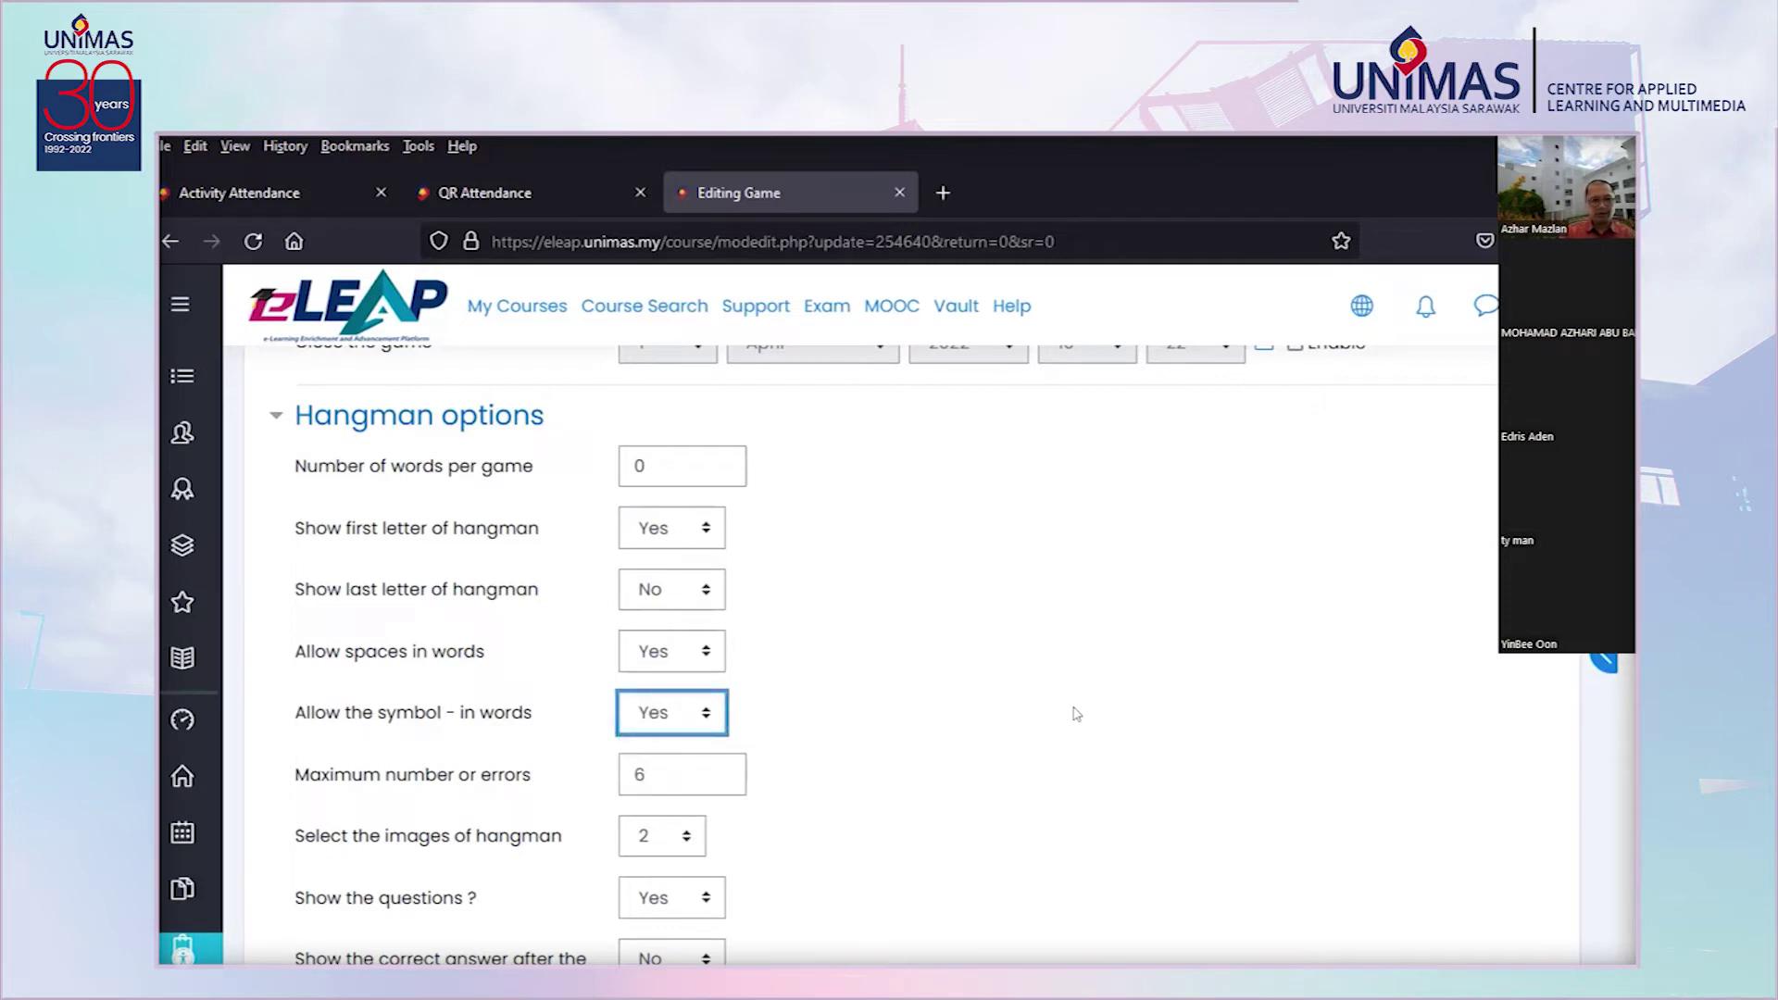
left_click(1060, 739)
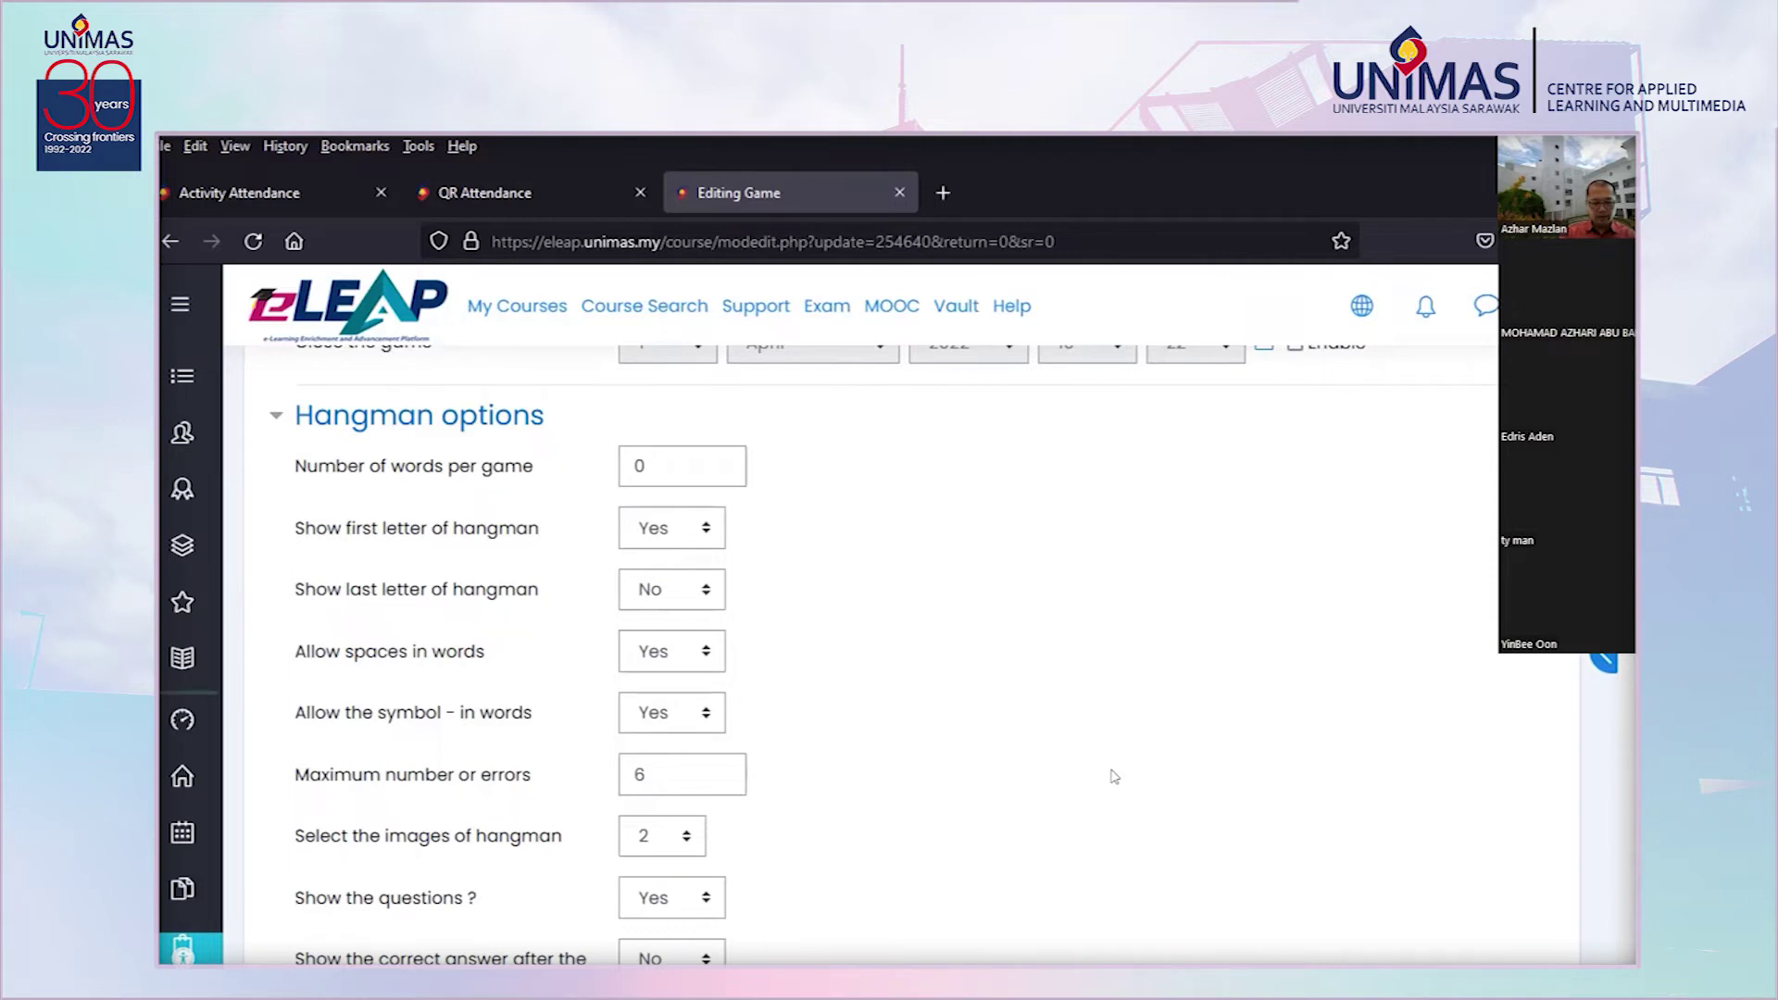
Set the Hangman option for showing the questions to No
scroll(1116, 776, "down", 3)
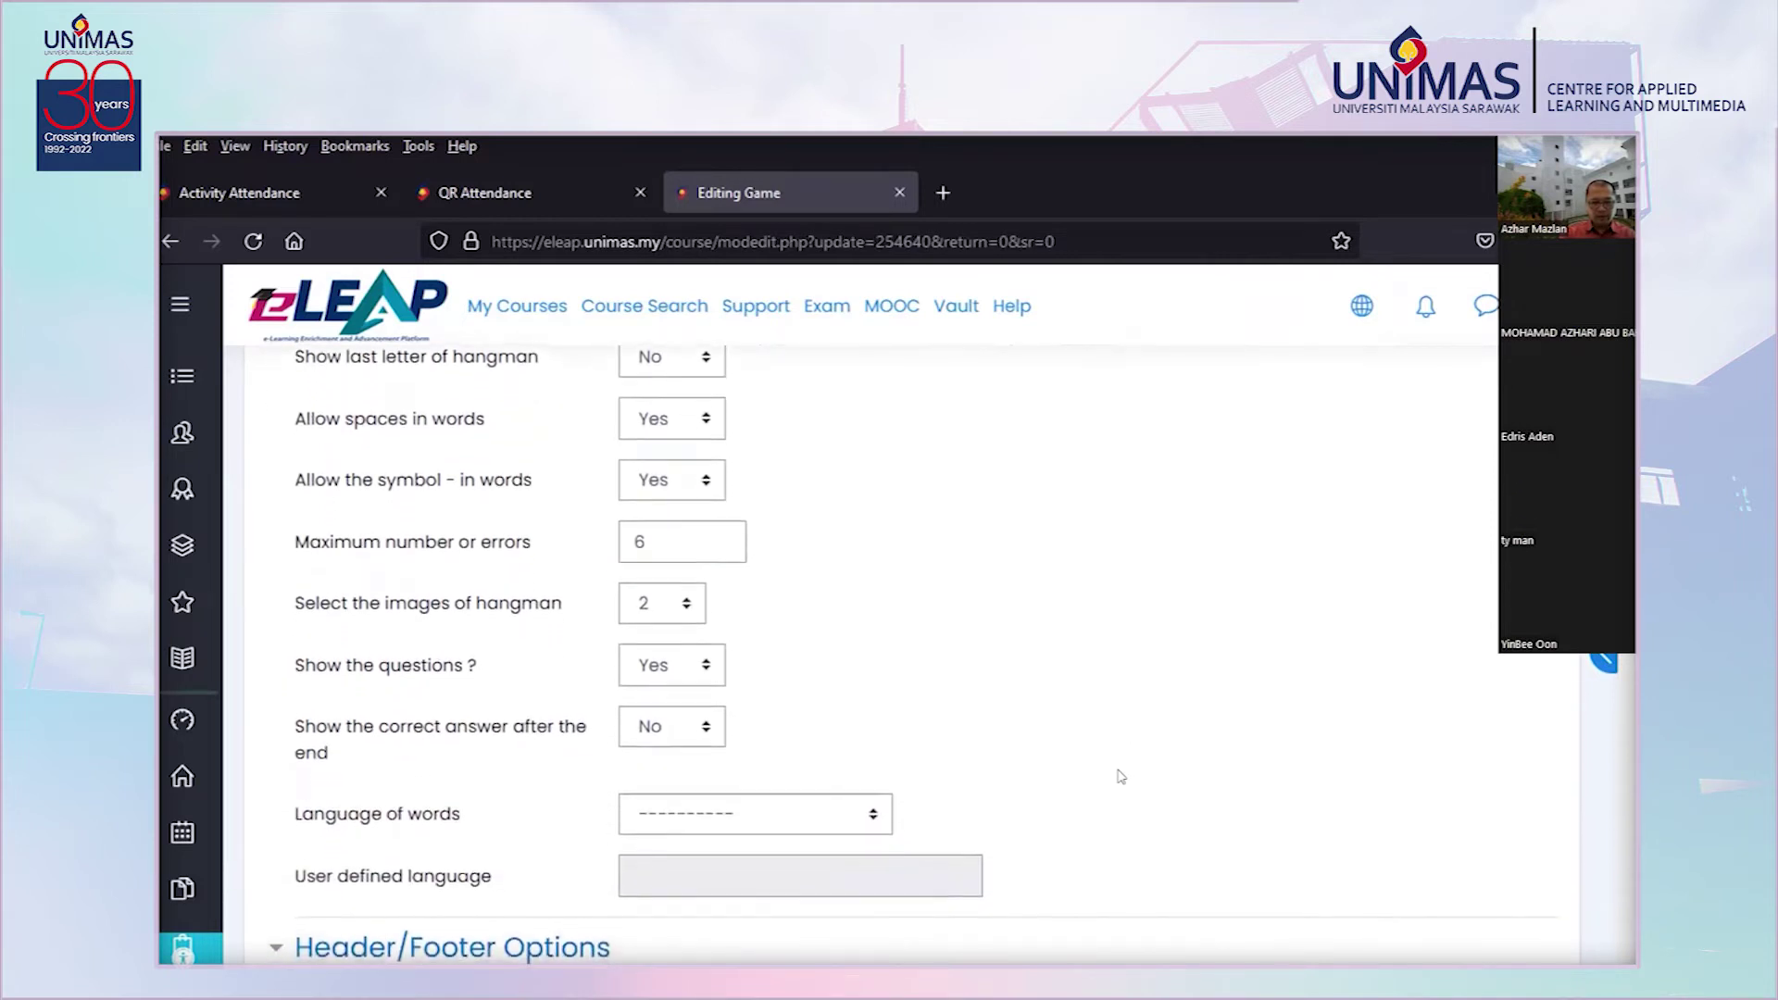
scroll(1121, 777, "down", 2)
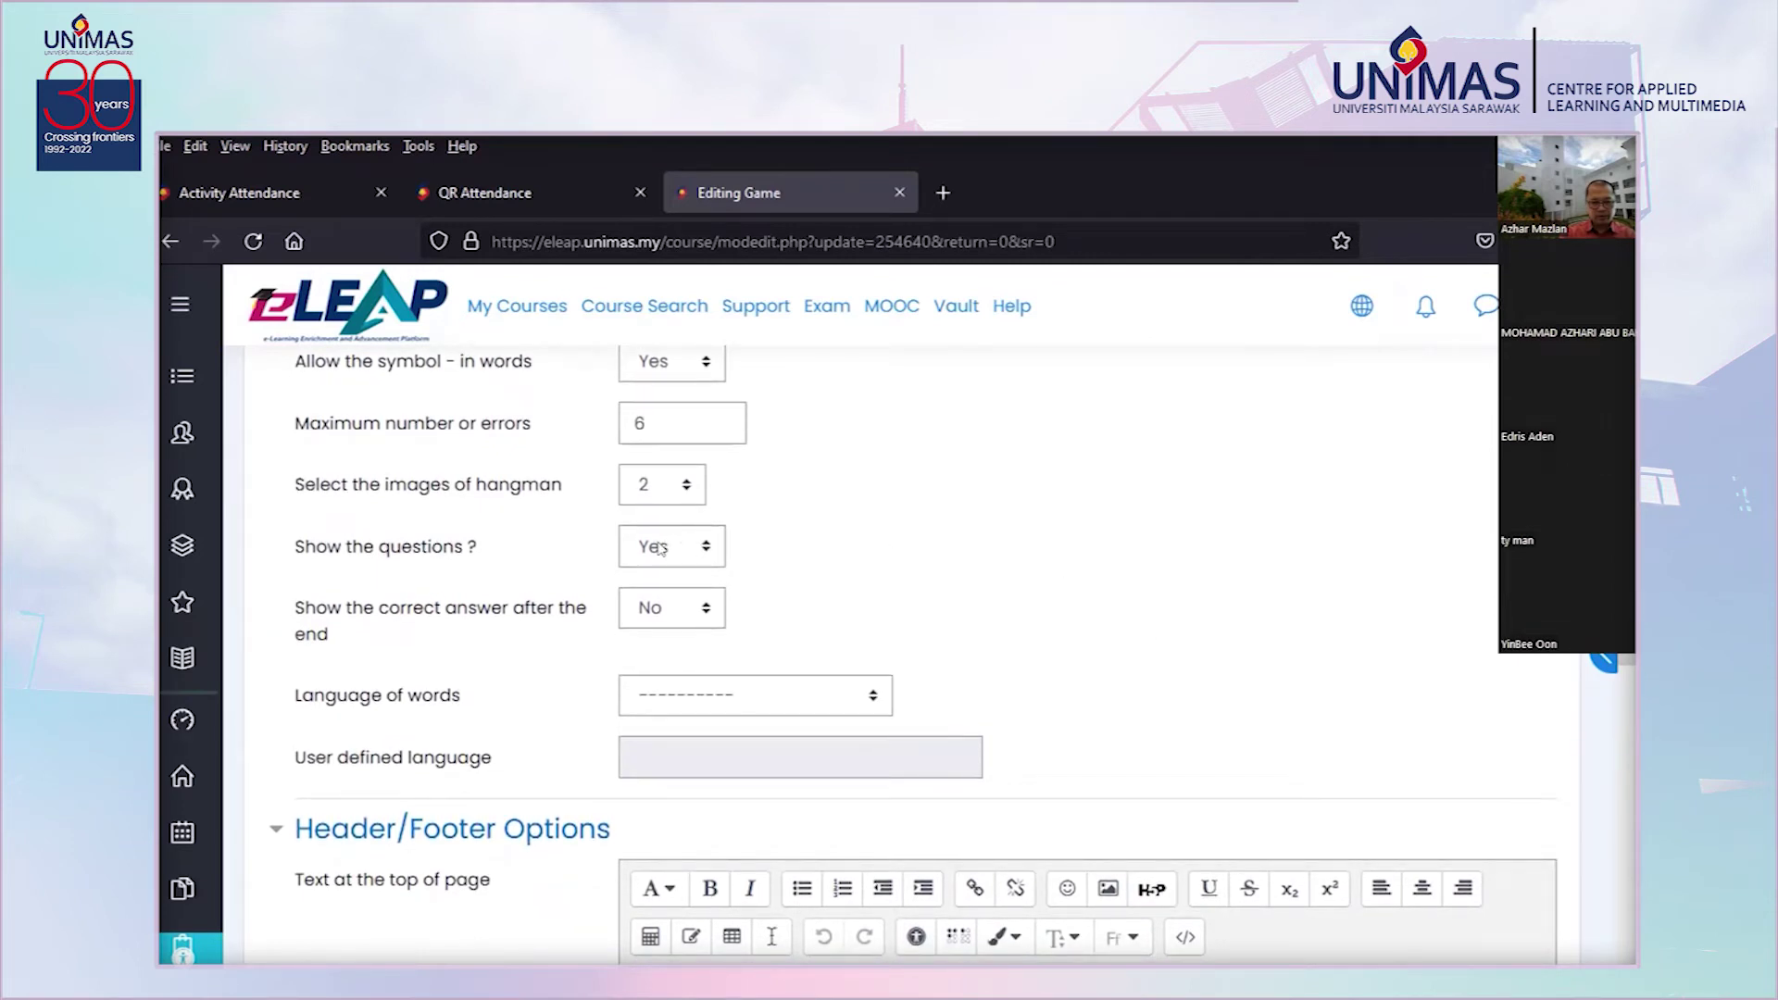
left_click(660, 549)
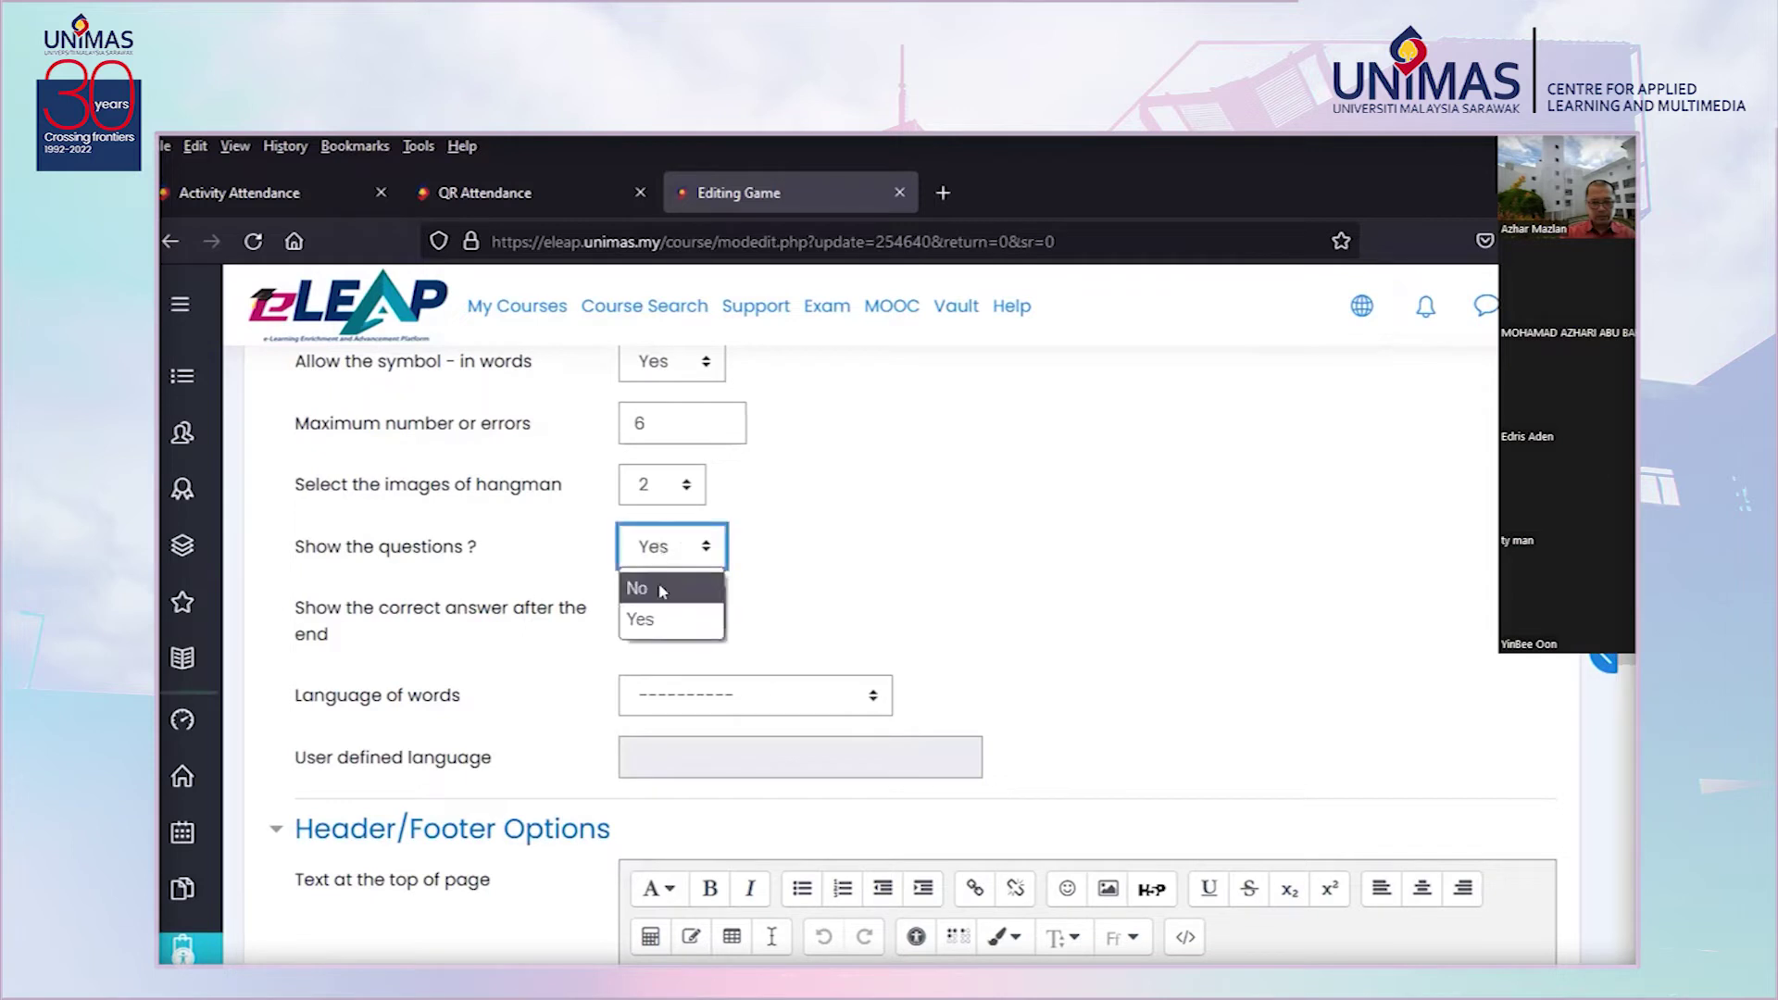
left_click(664, 589)
left_click(1306, 557)
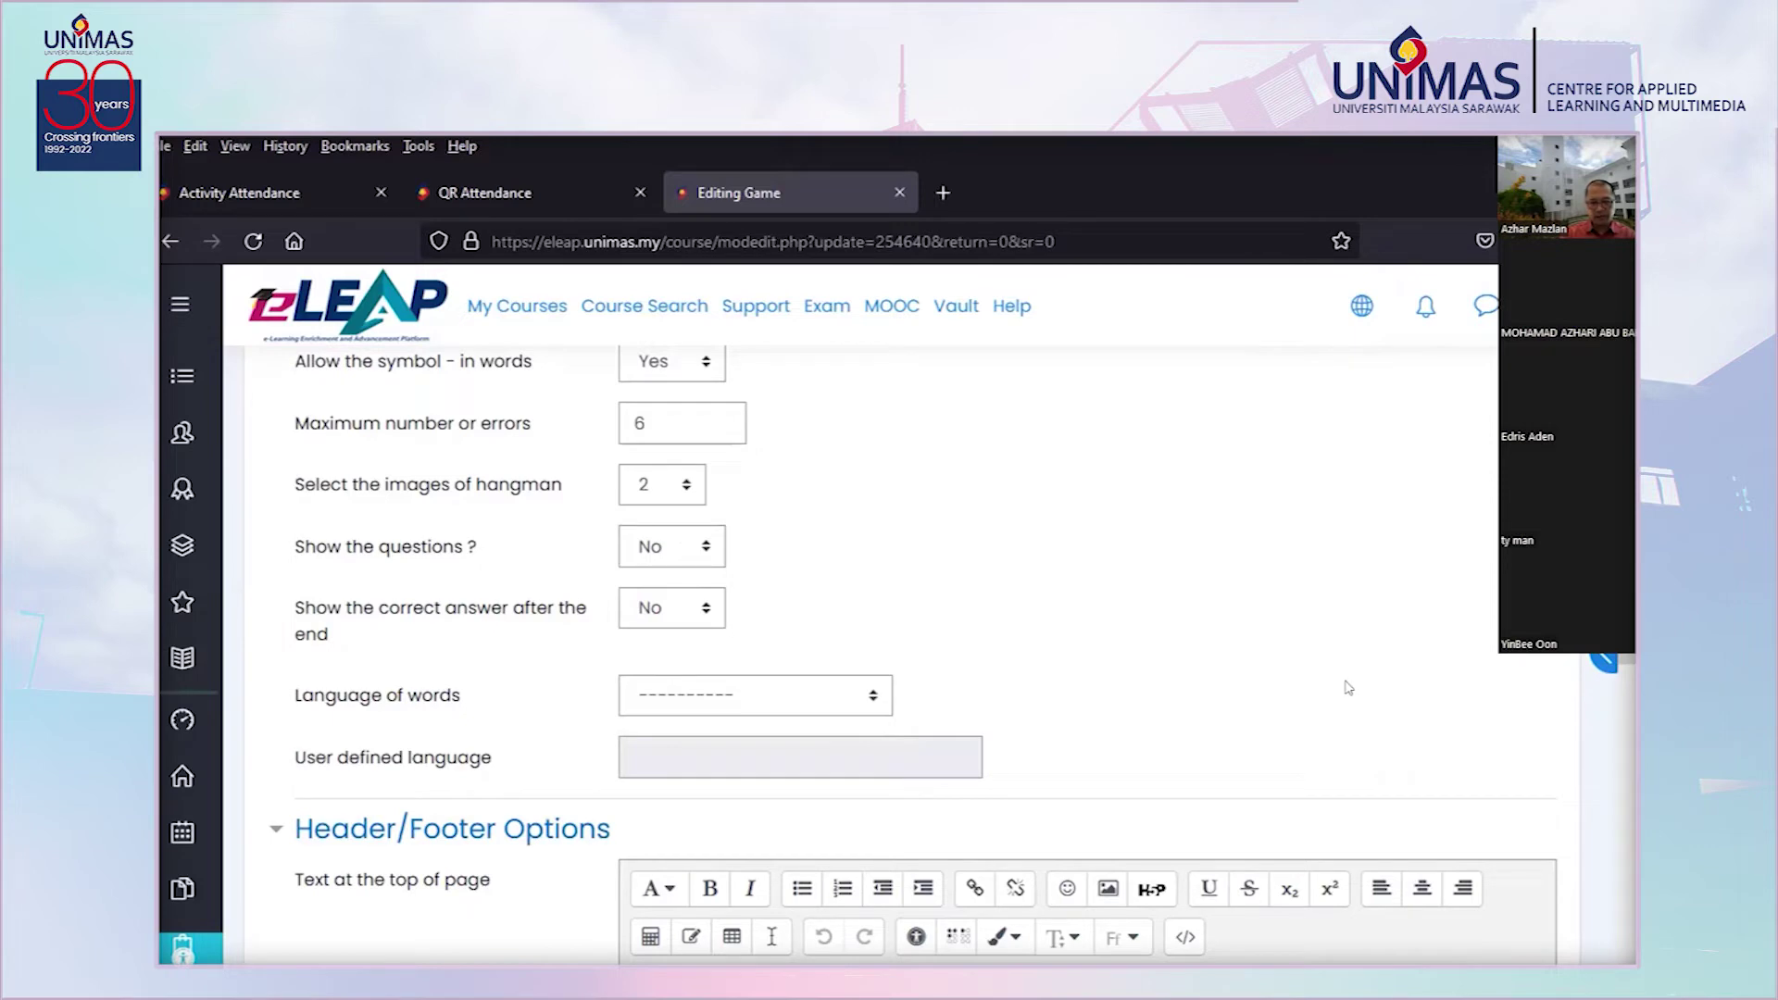
Set completion tracking to show the activity as complete when conditions are met, require students to view it, and save, returning to the course
scroll(514, 880, "down", 10)
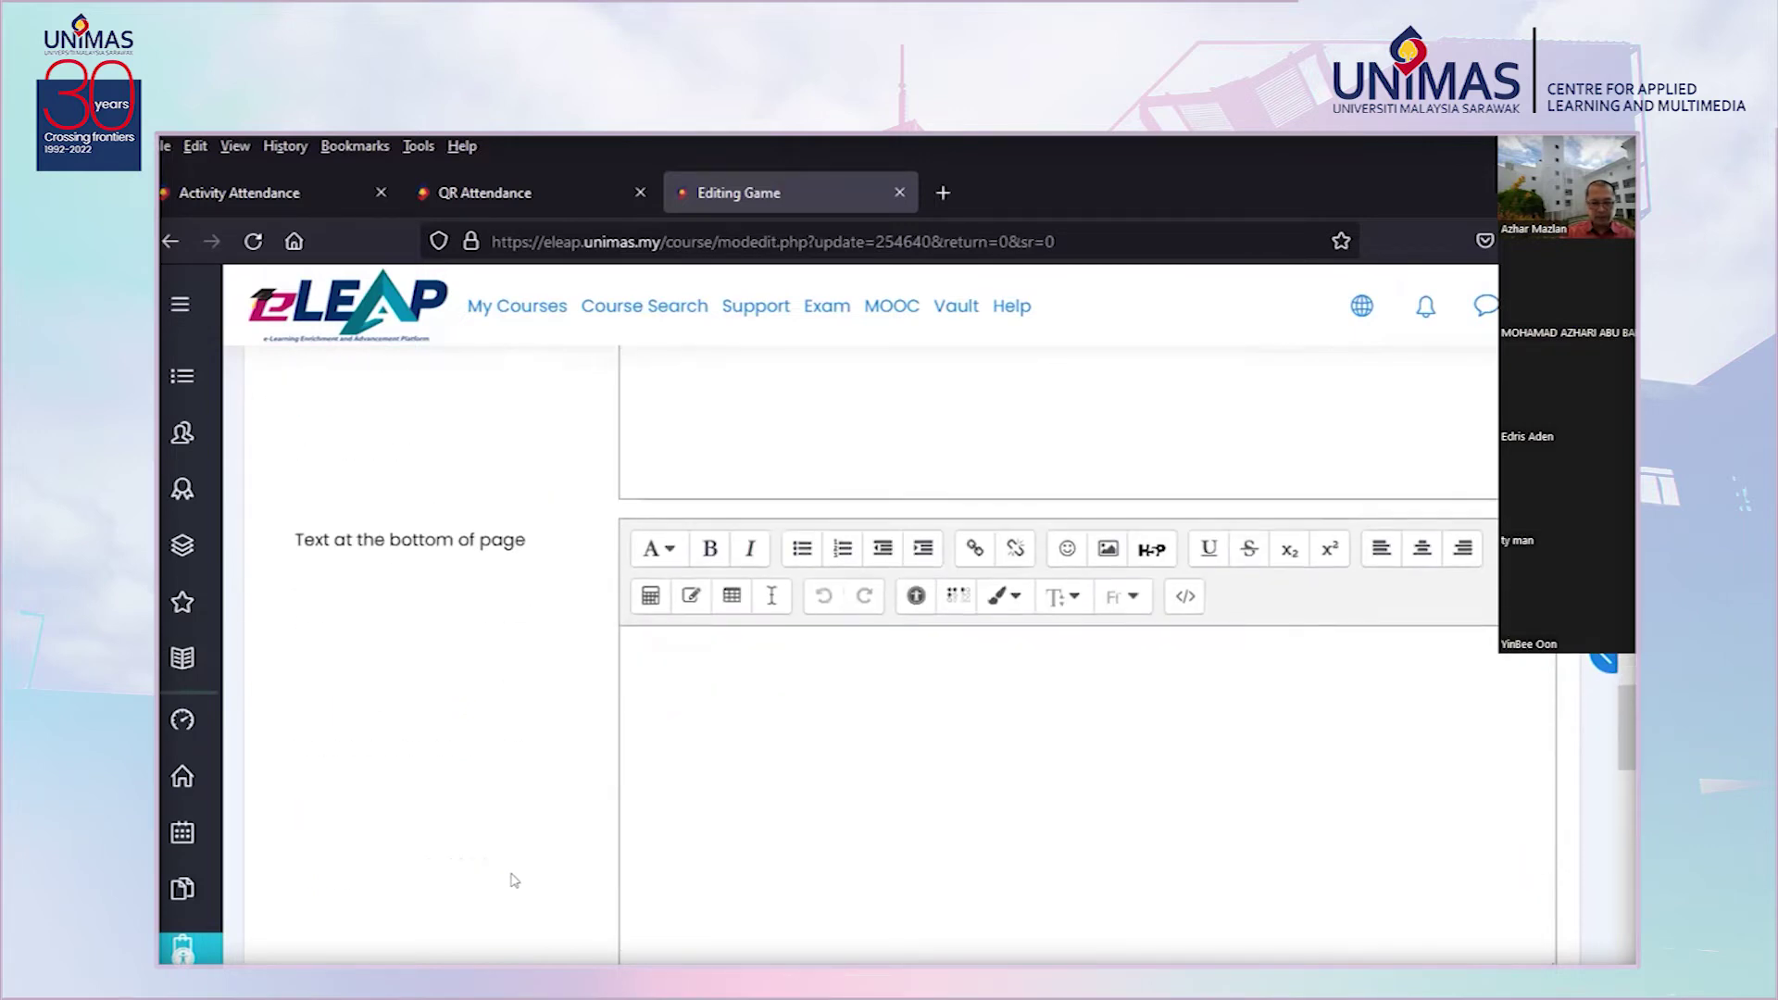
scroll(514, 880, "down", 5)
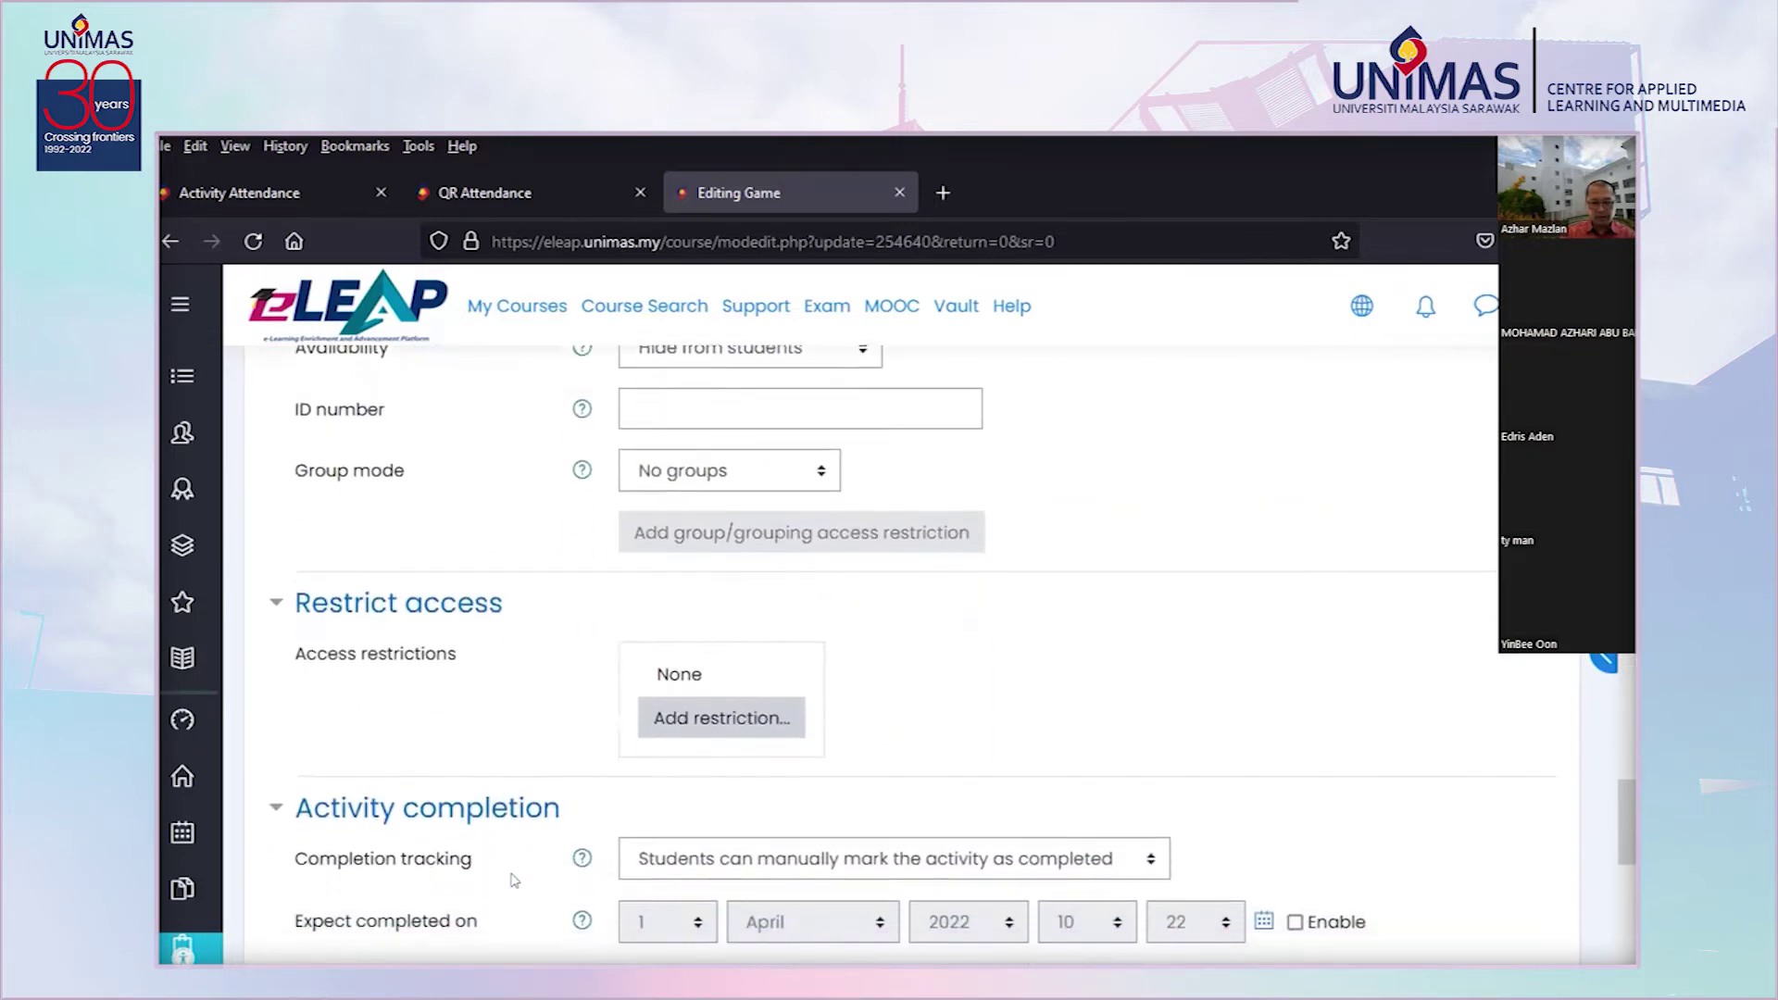
scroll(515, 880, "down", 4)
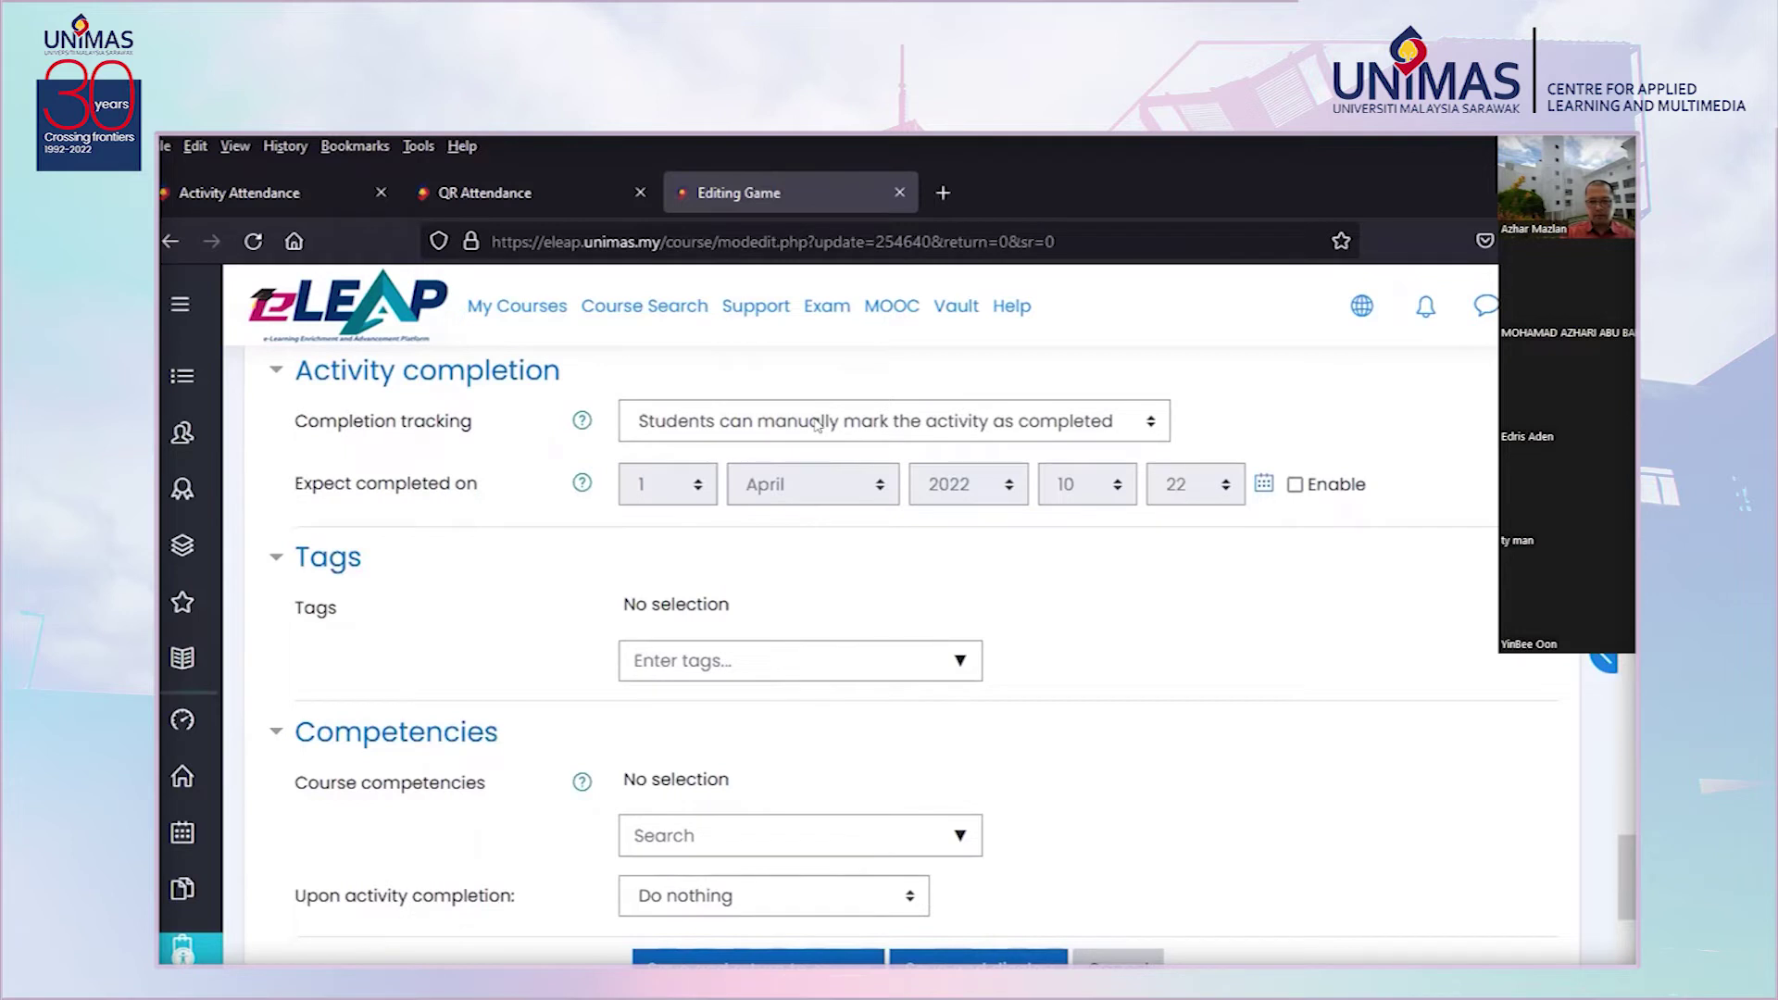
left_click(817, 424)
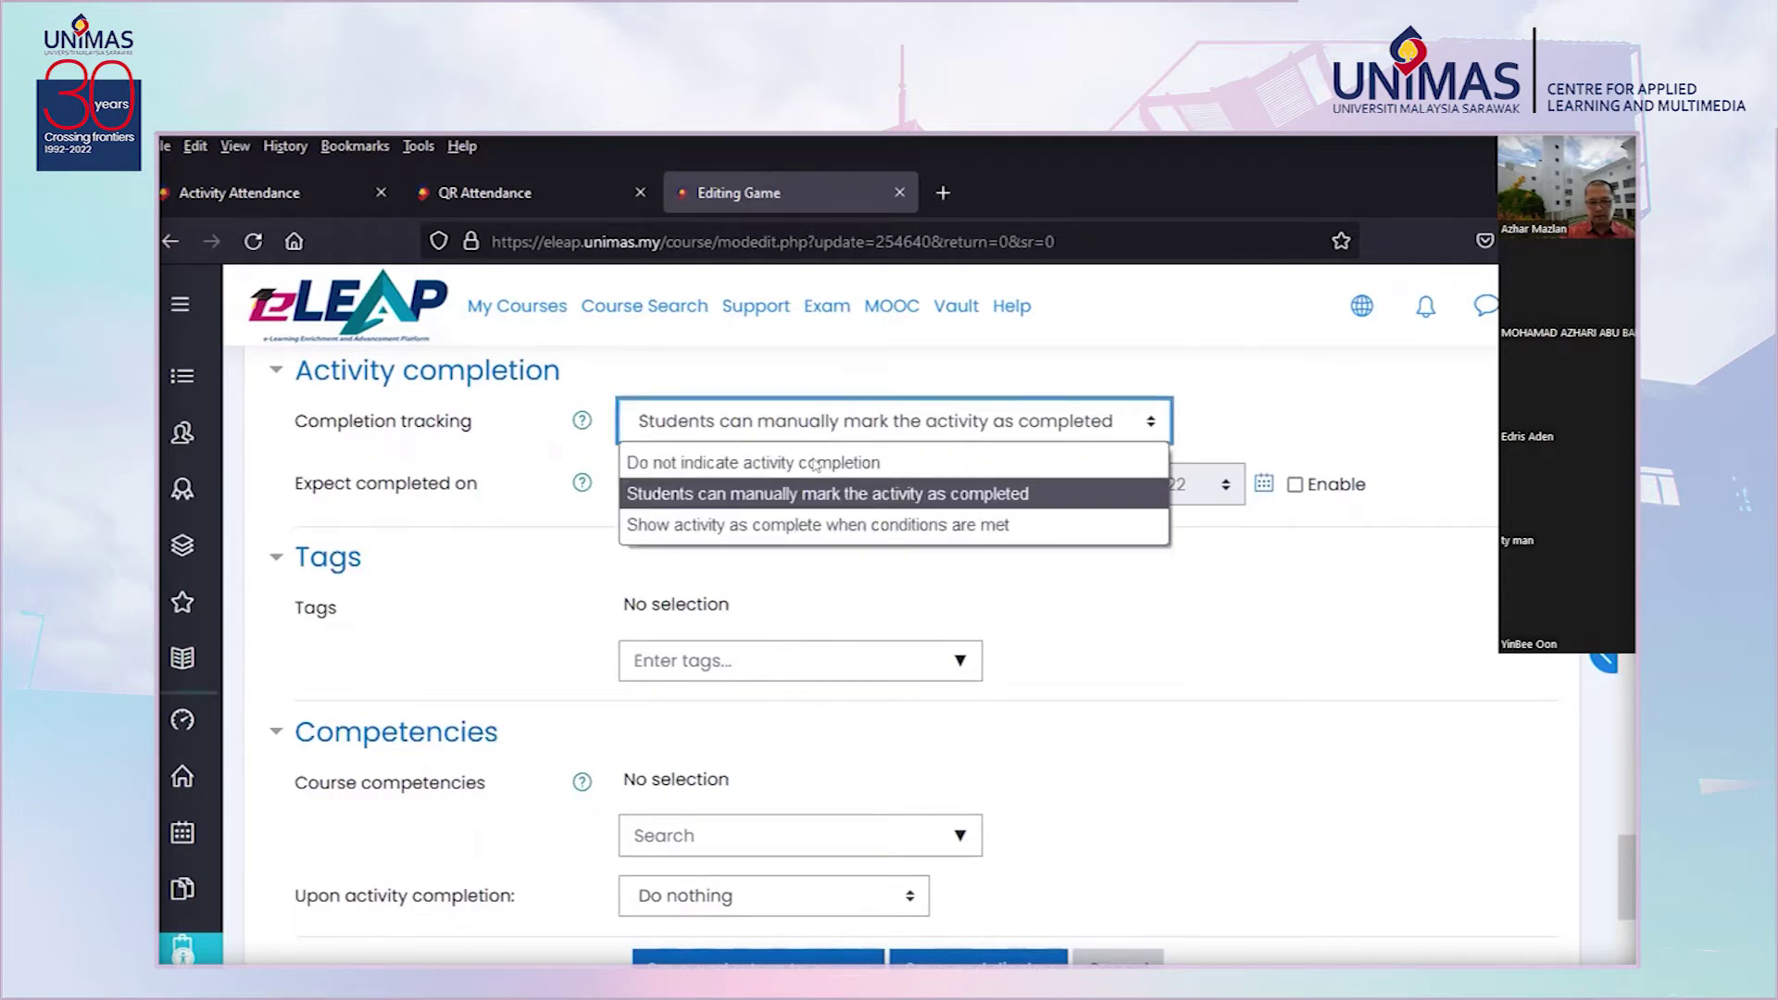
left_click(815, 525)
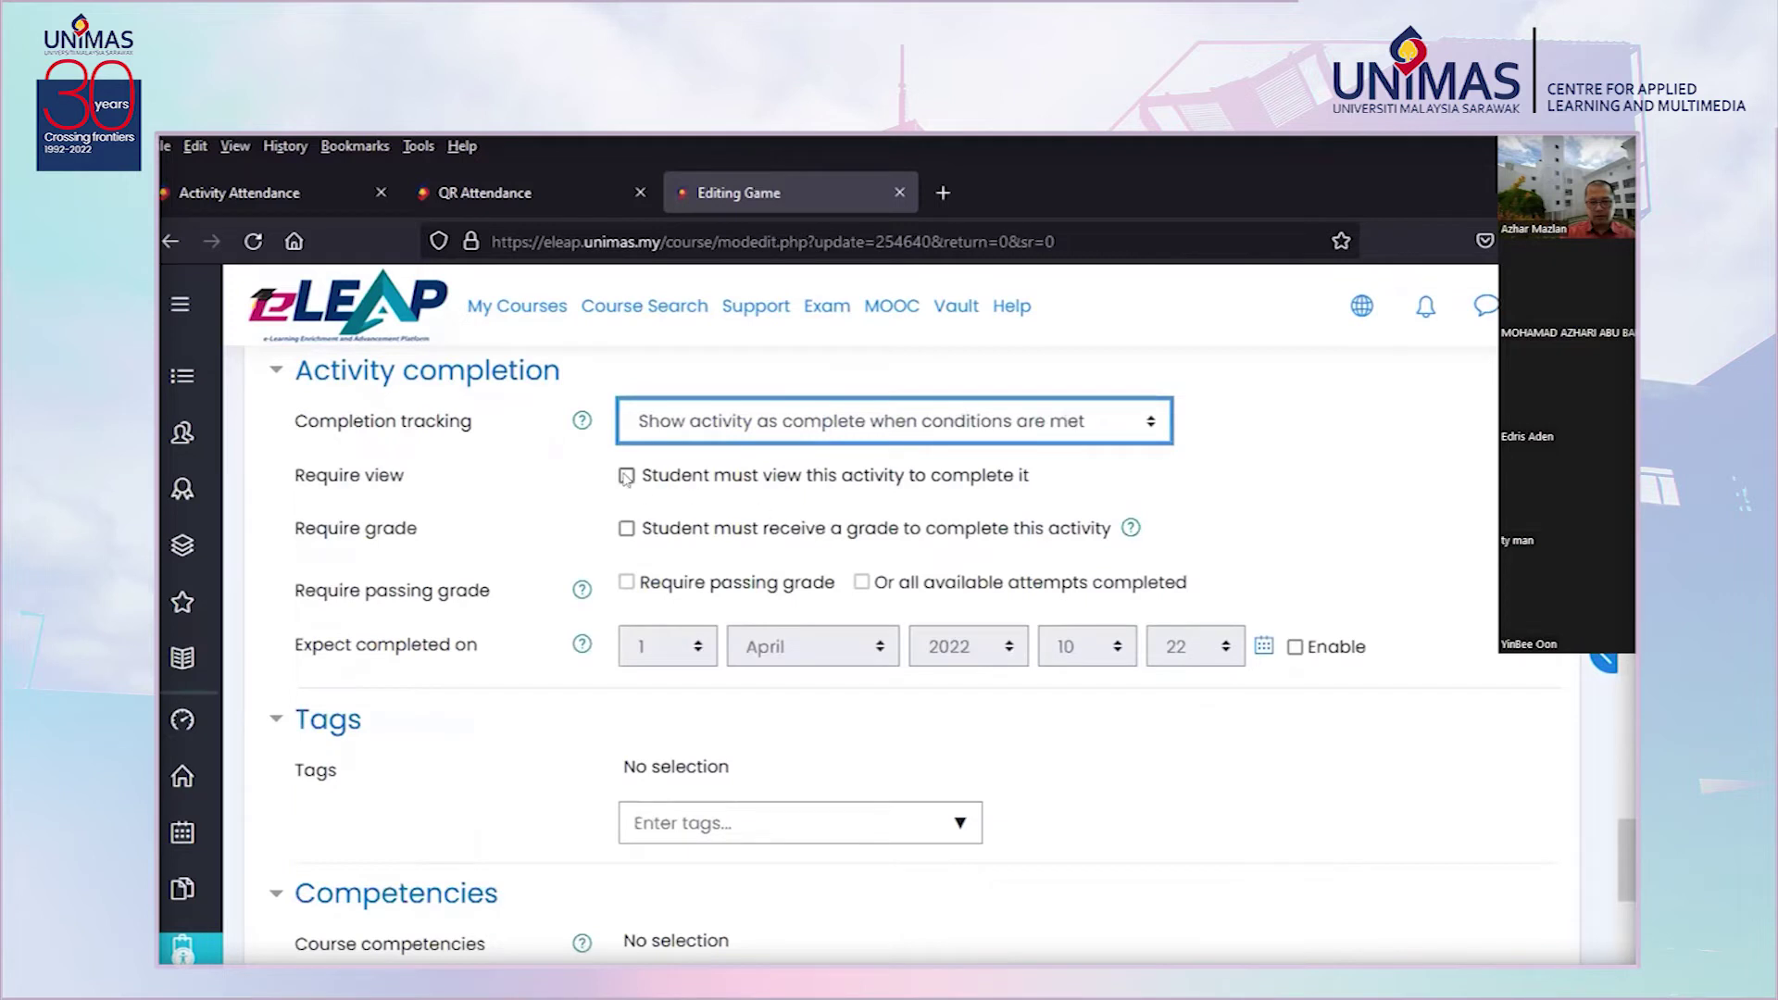
left_click(626, 476)
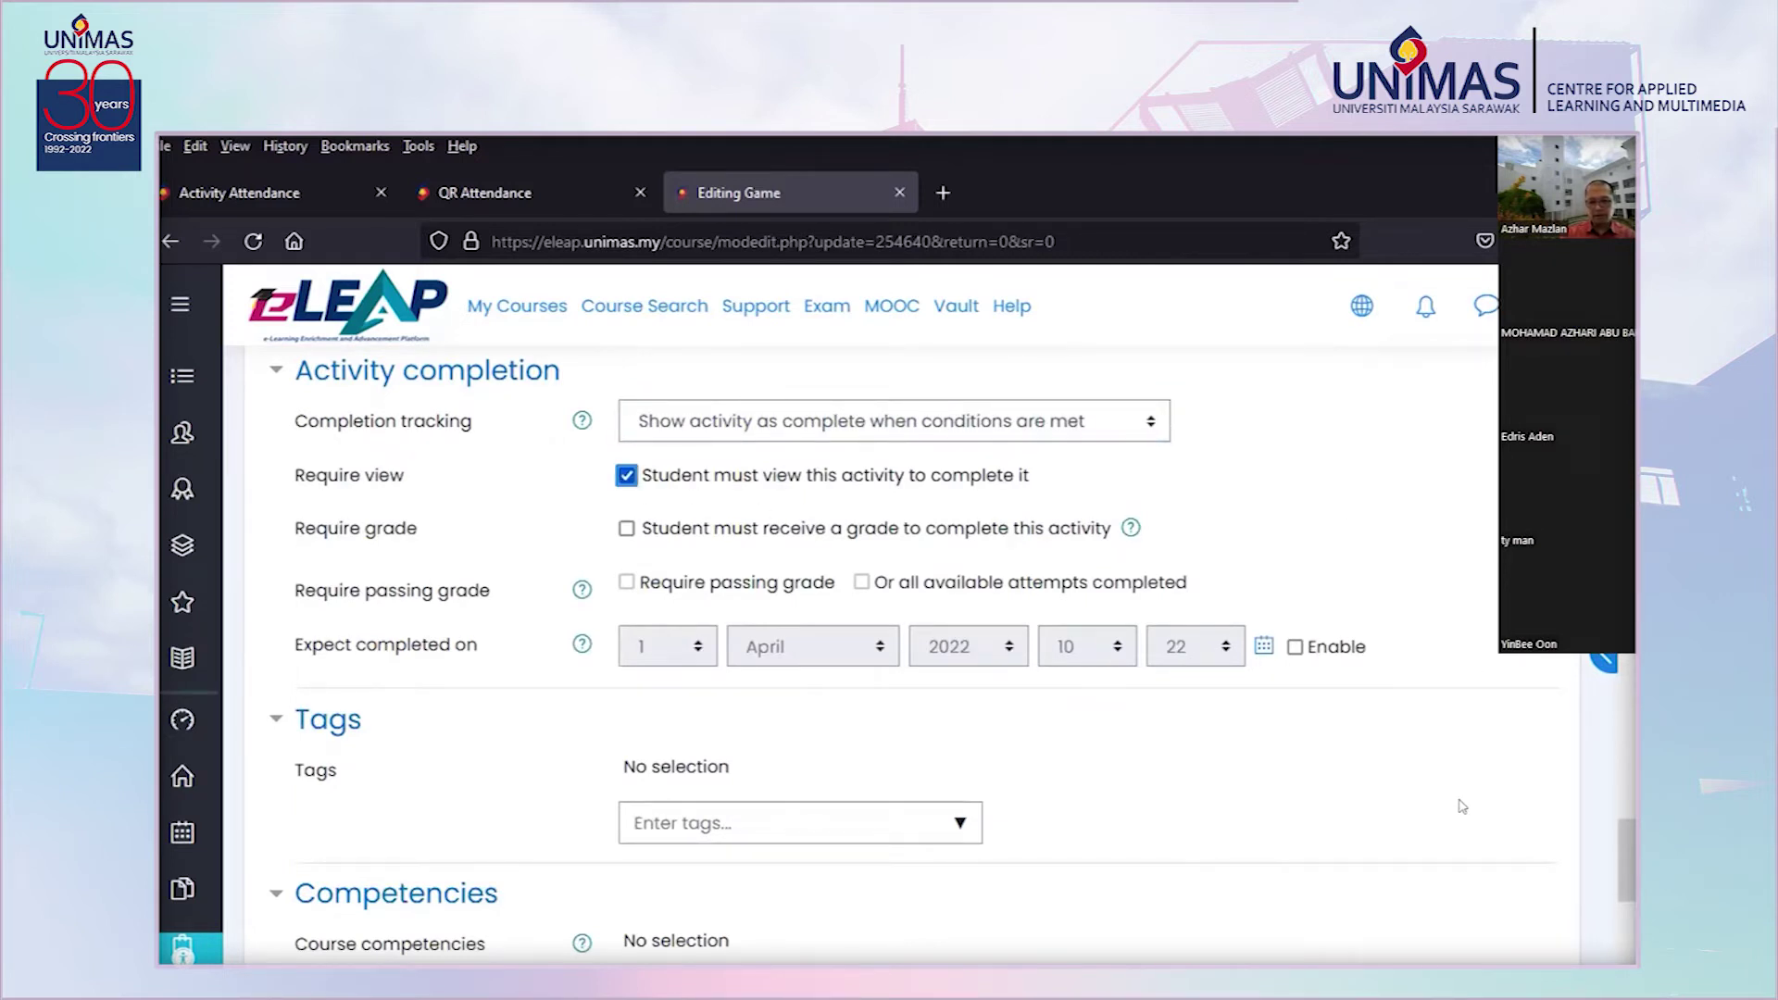
scroll(1462, 803, "down", 5)
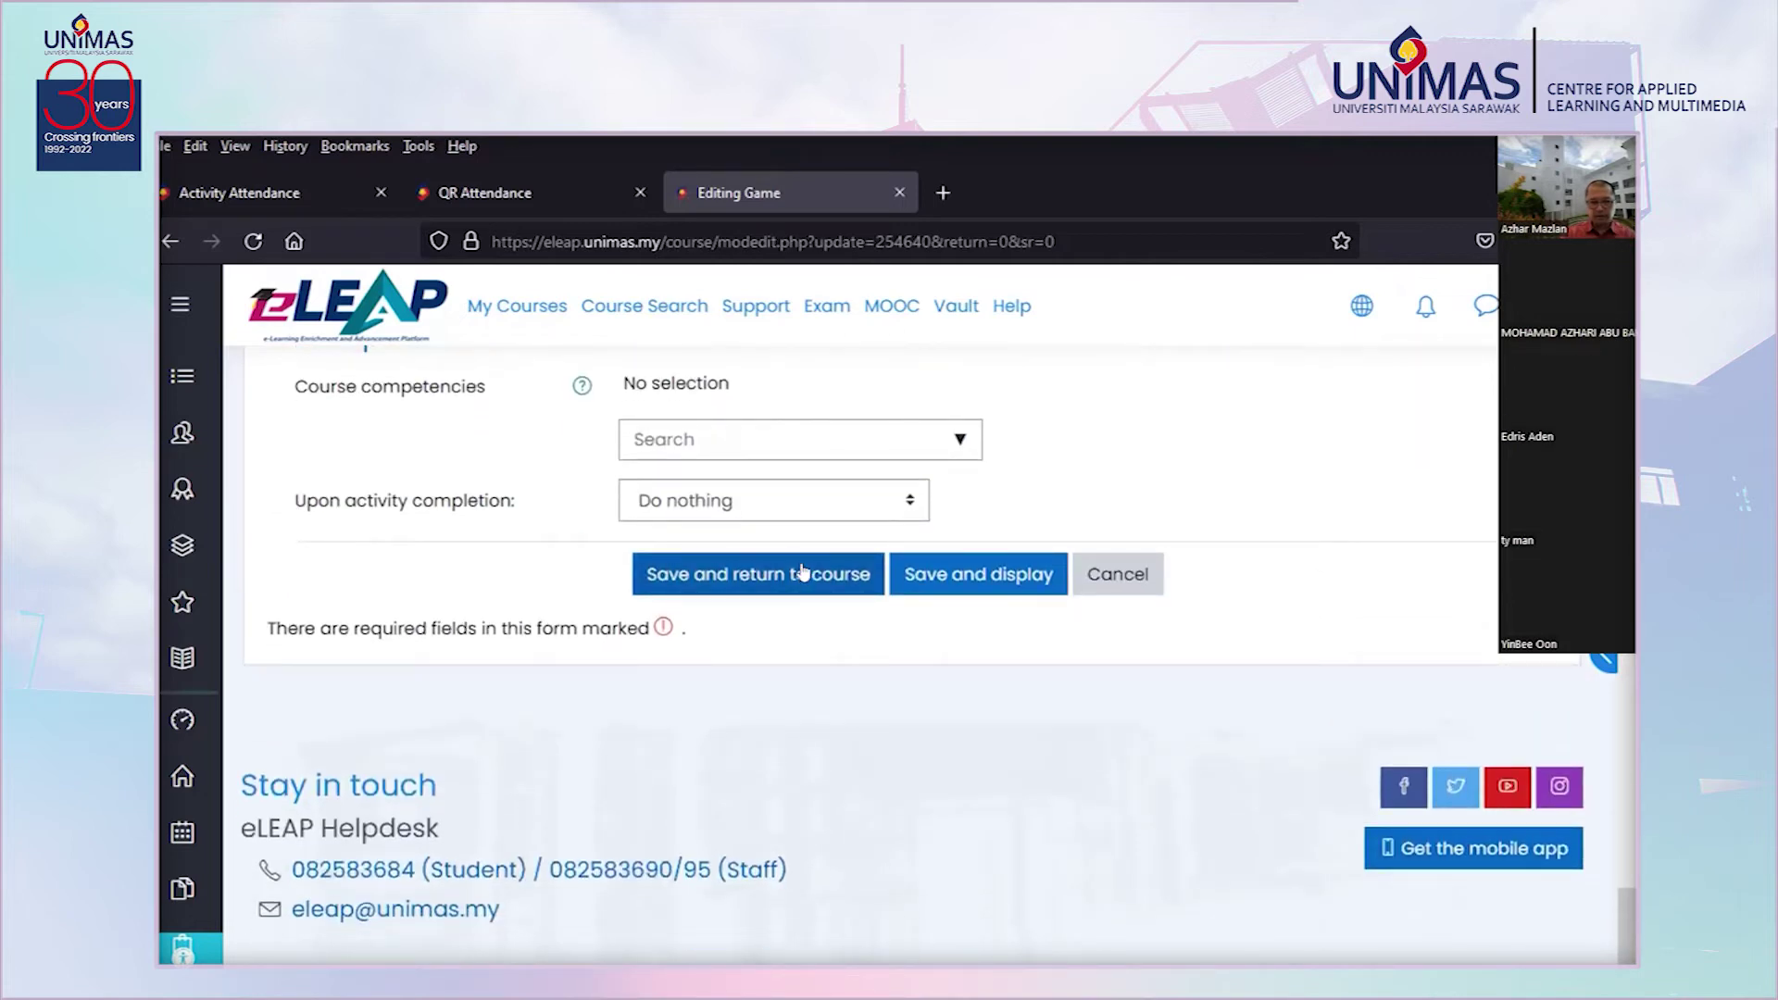
left_click(803, 571)
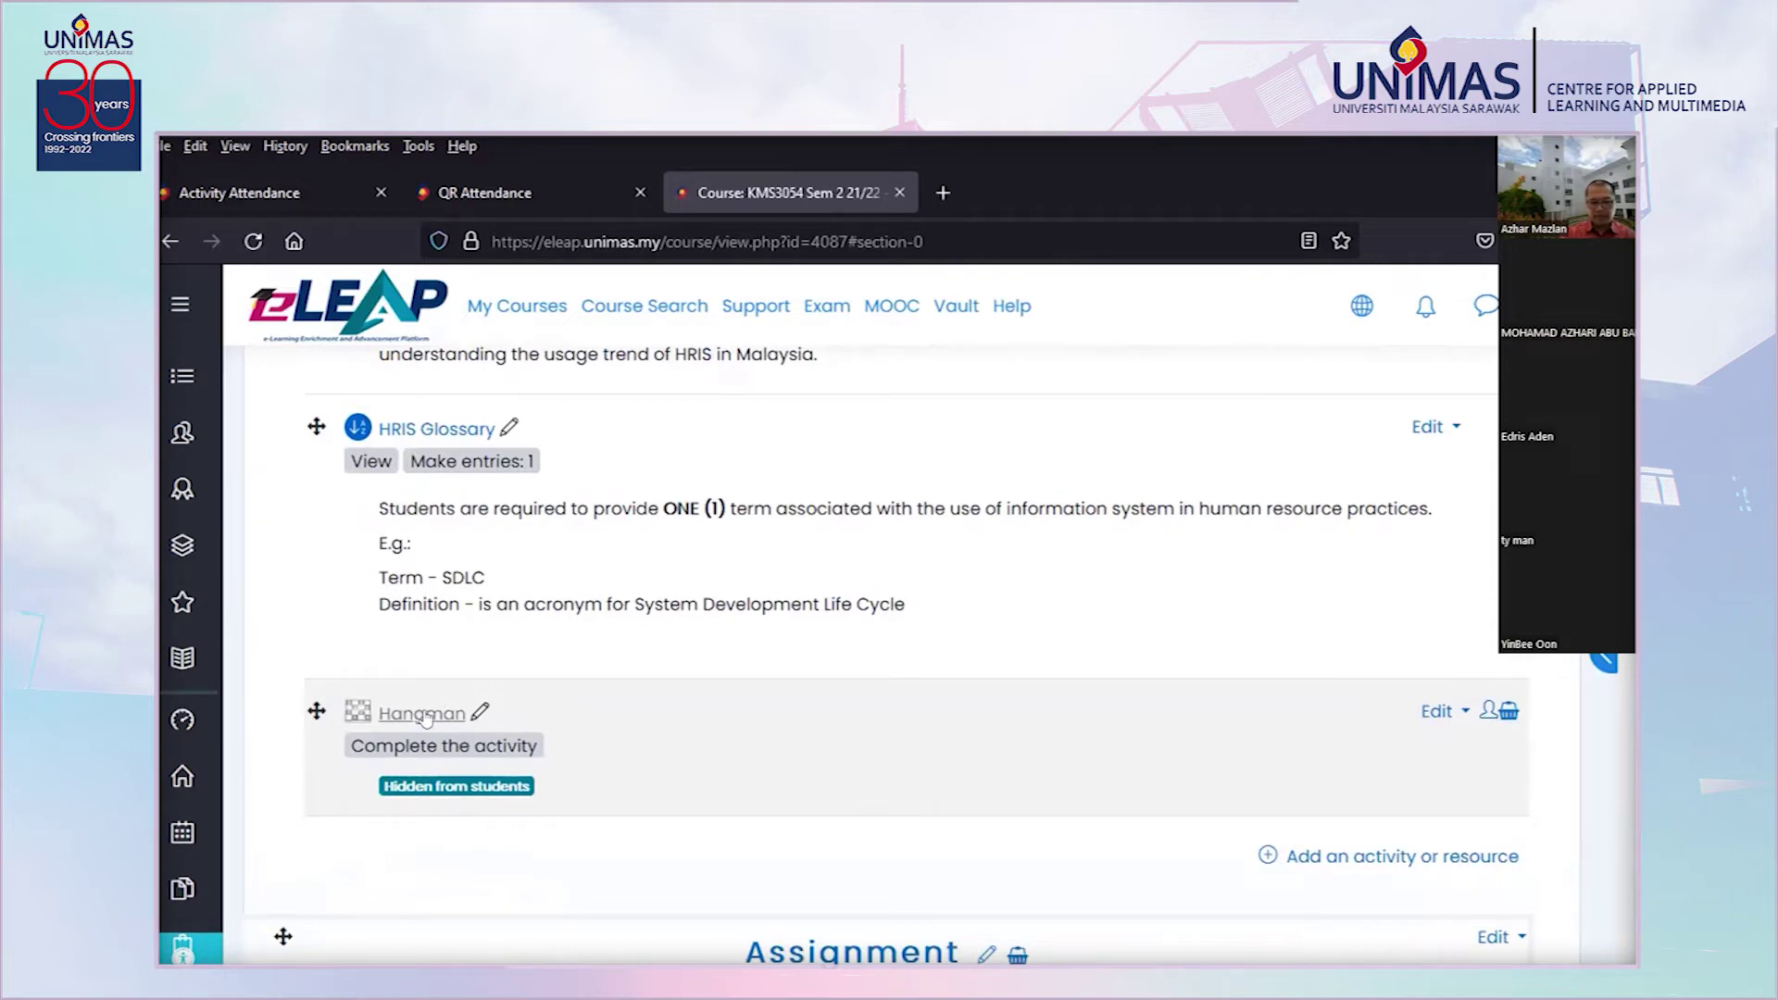
Open the Hangman activity, check its Common problems list of glossary terms, and reattempt the game
left_click(424, 715)
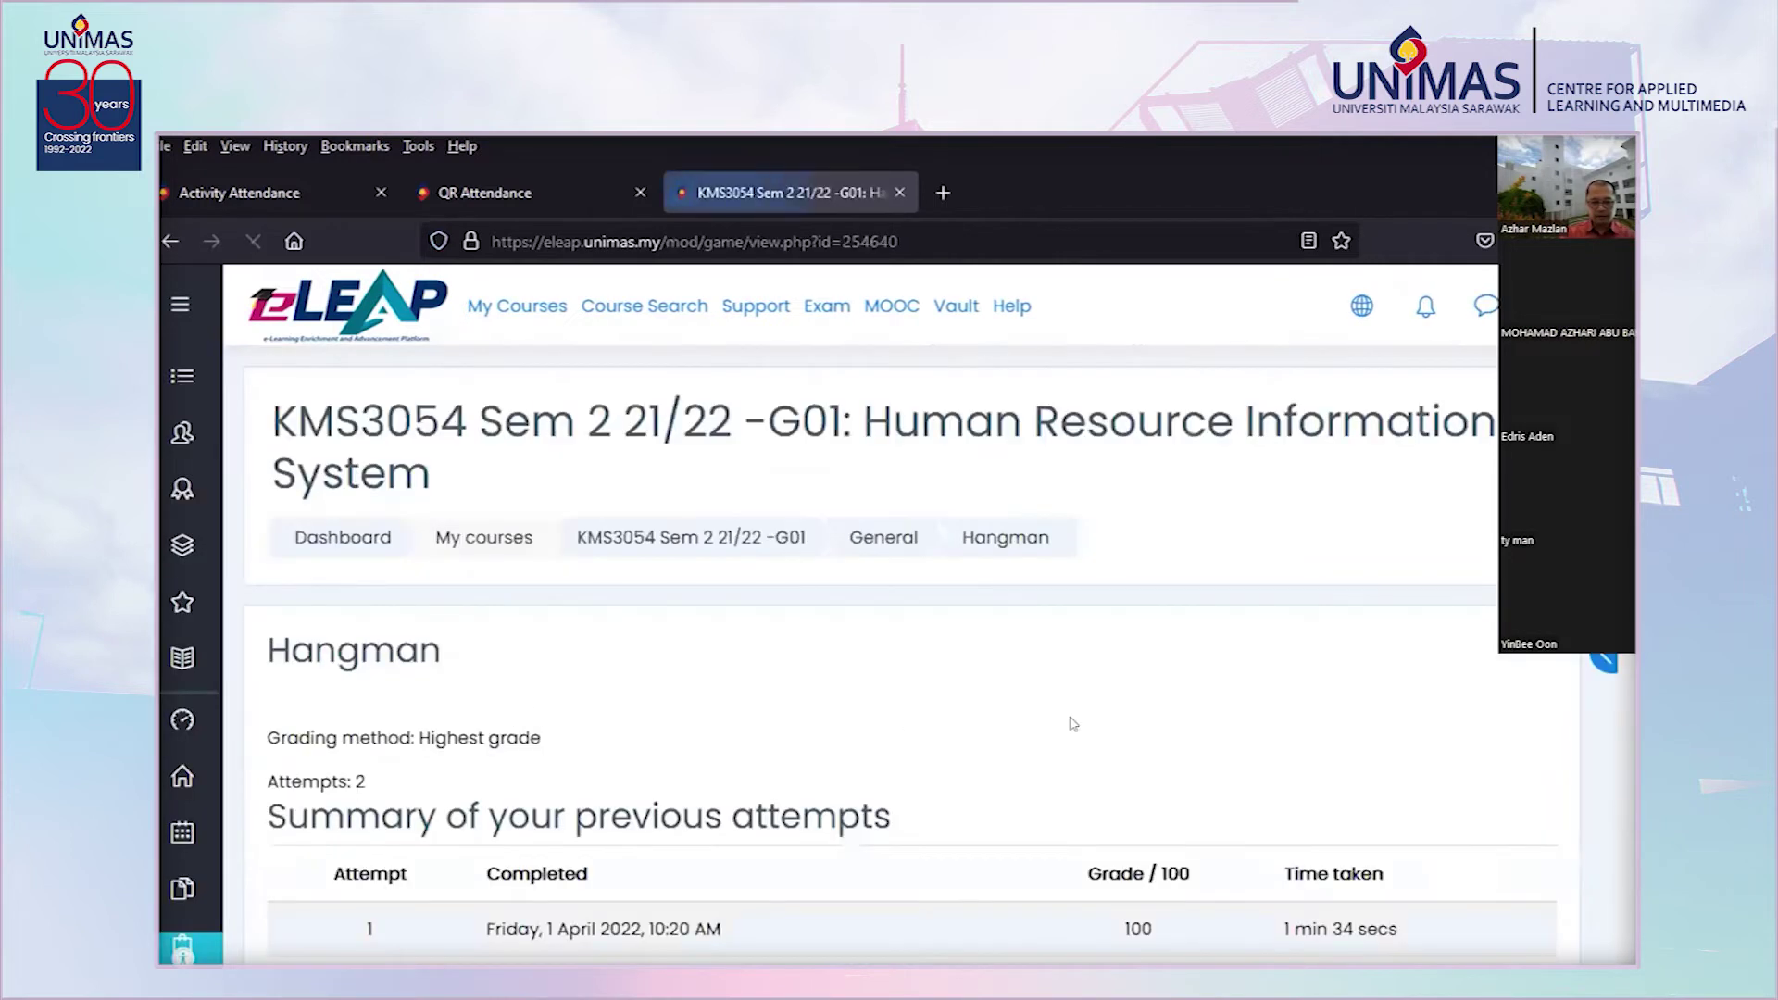
scroll(1078, 732, "down", 4)
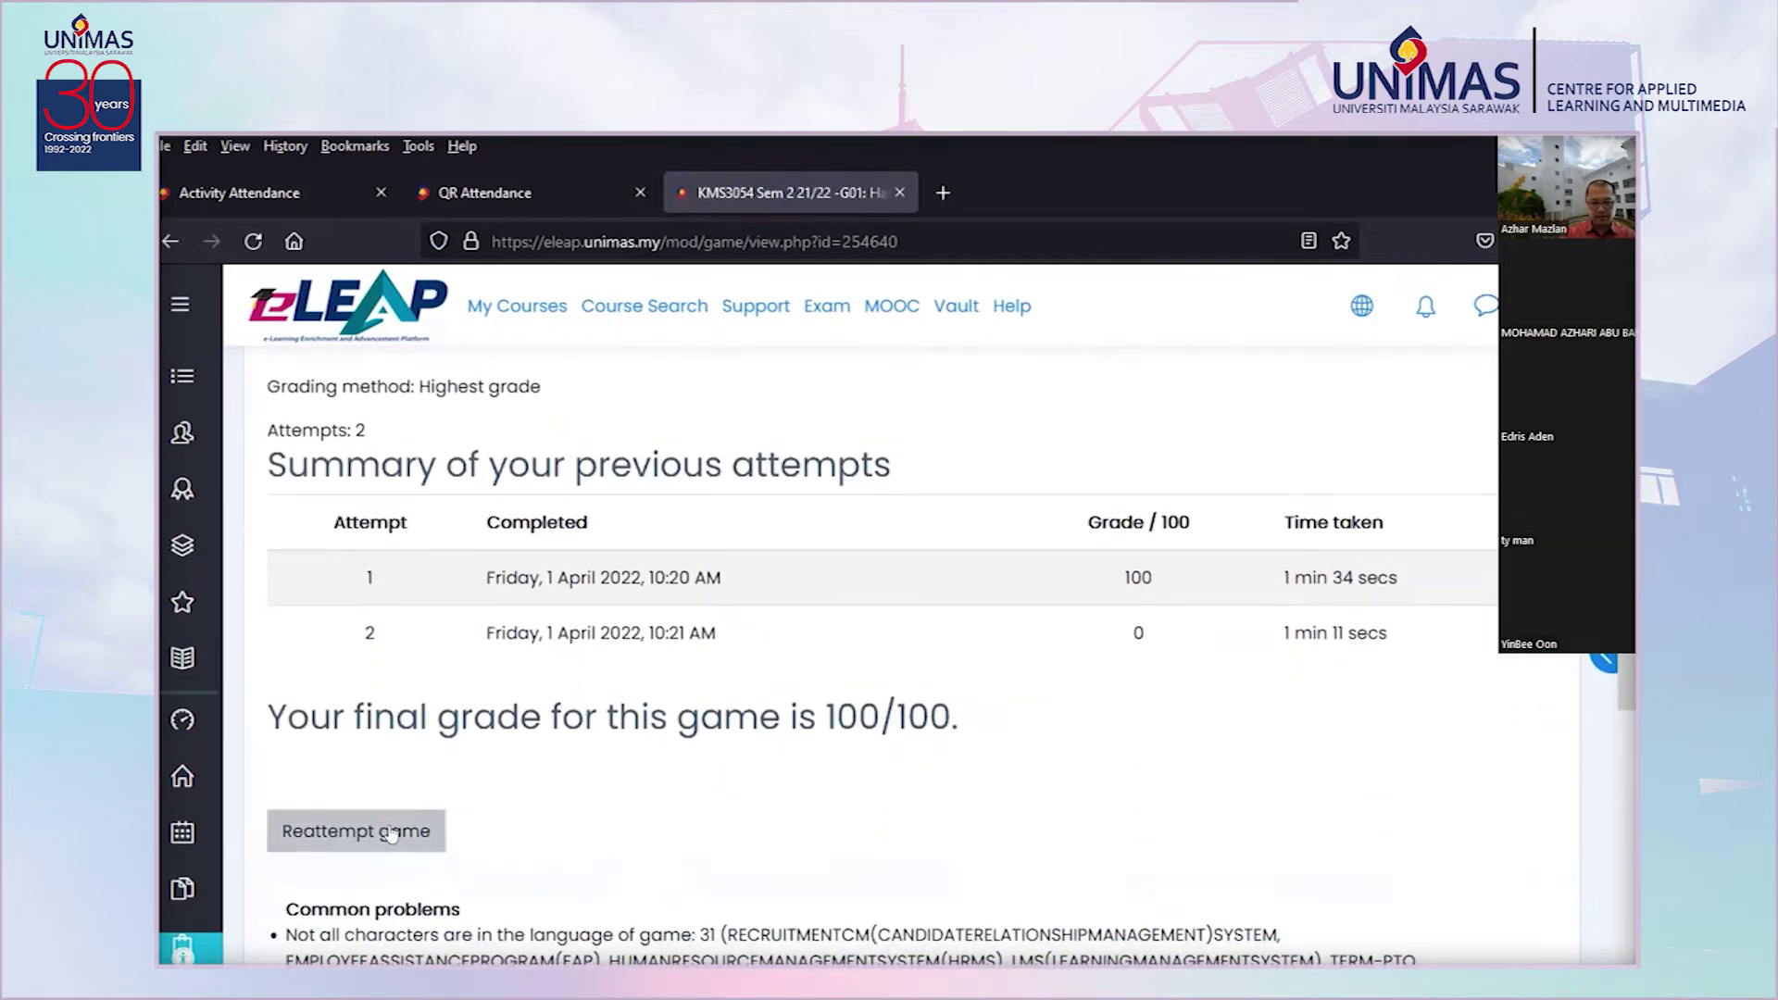
scroll(754, 694, "down", 5)
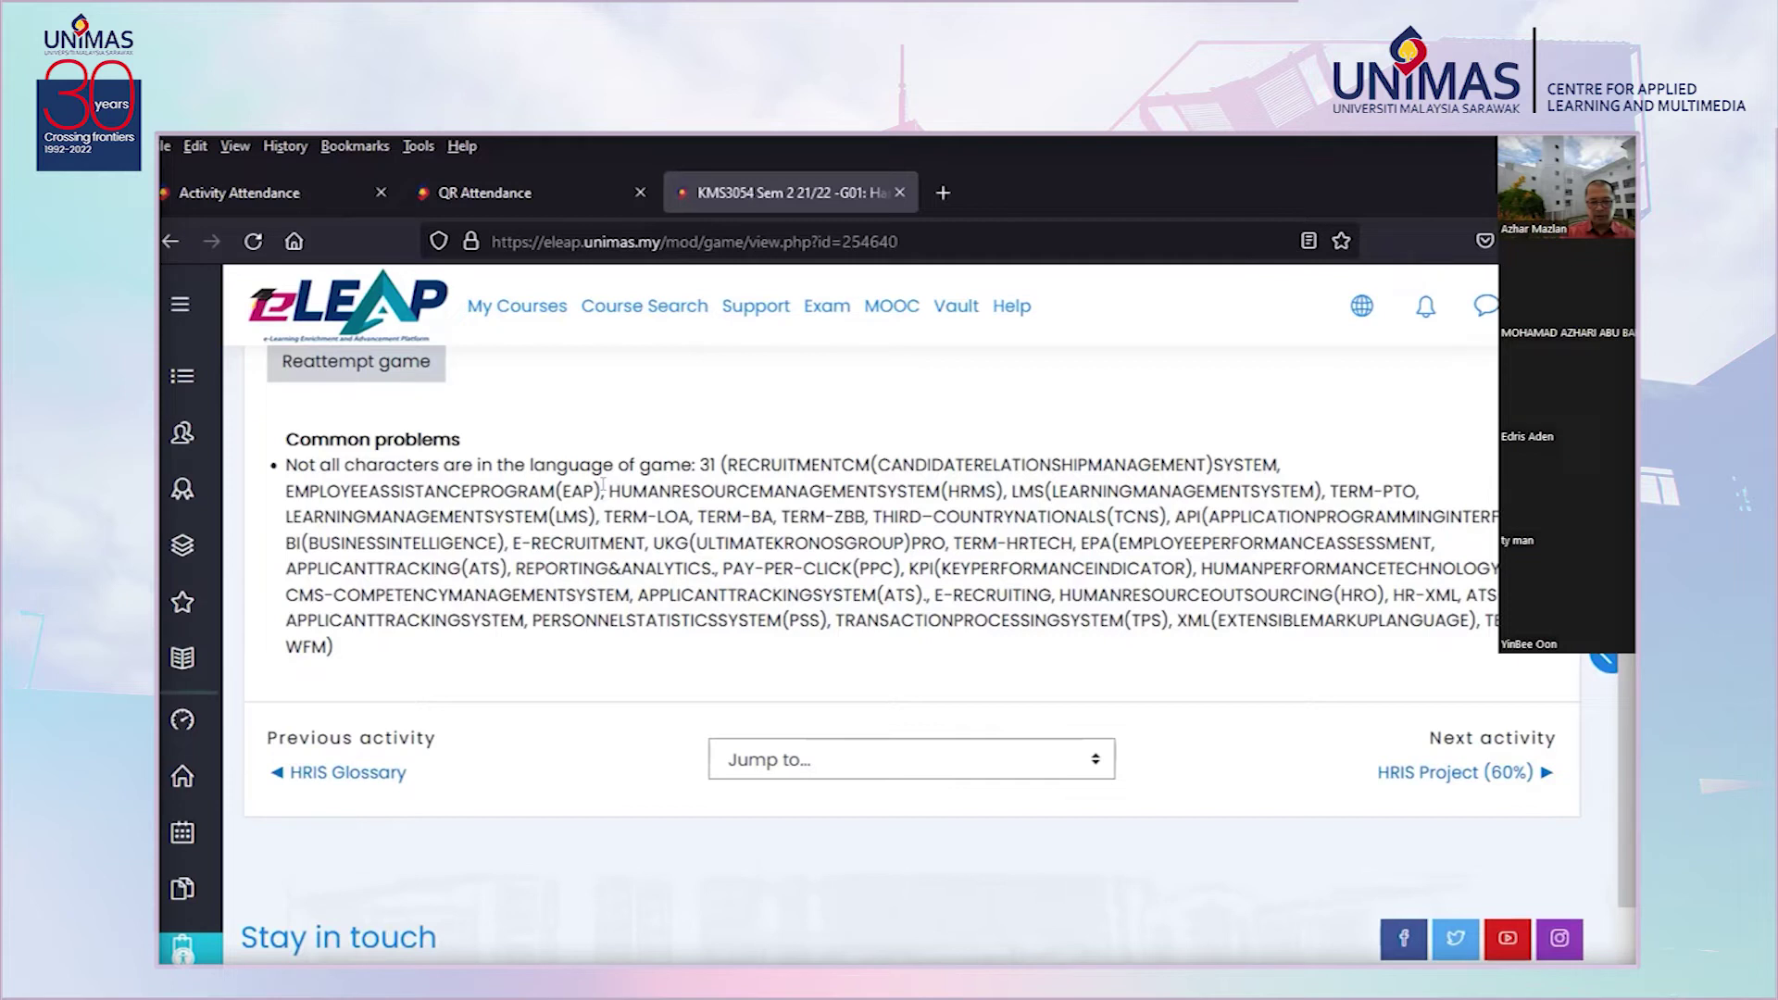
left_click_drag(610, 485, 998, 484)
left_click(706, 665)
scroll(676, 640, "up", 3)
scroll(669, 623, "up", 1)
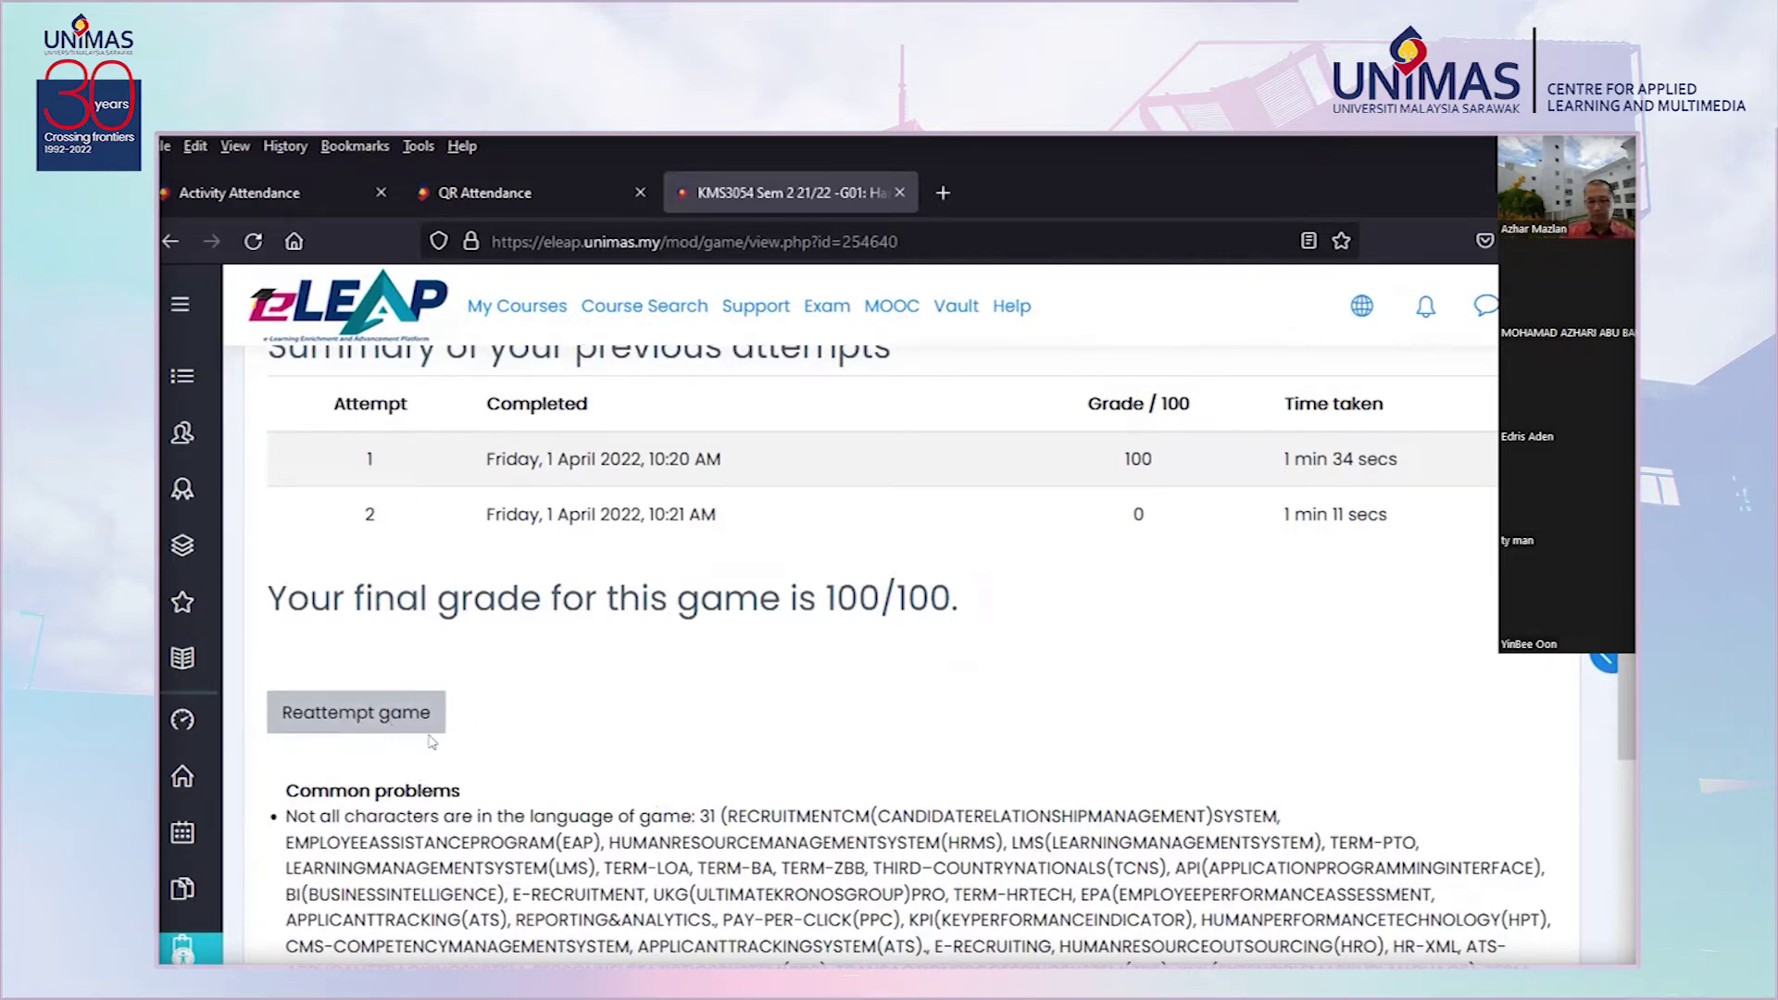
left_click(337, 722)
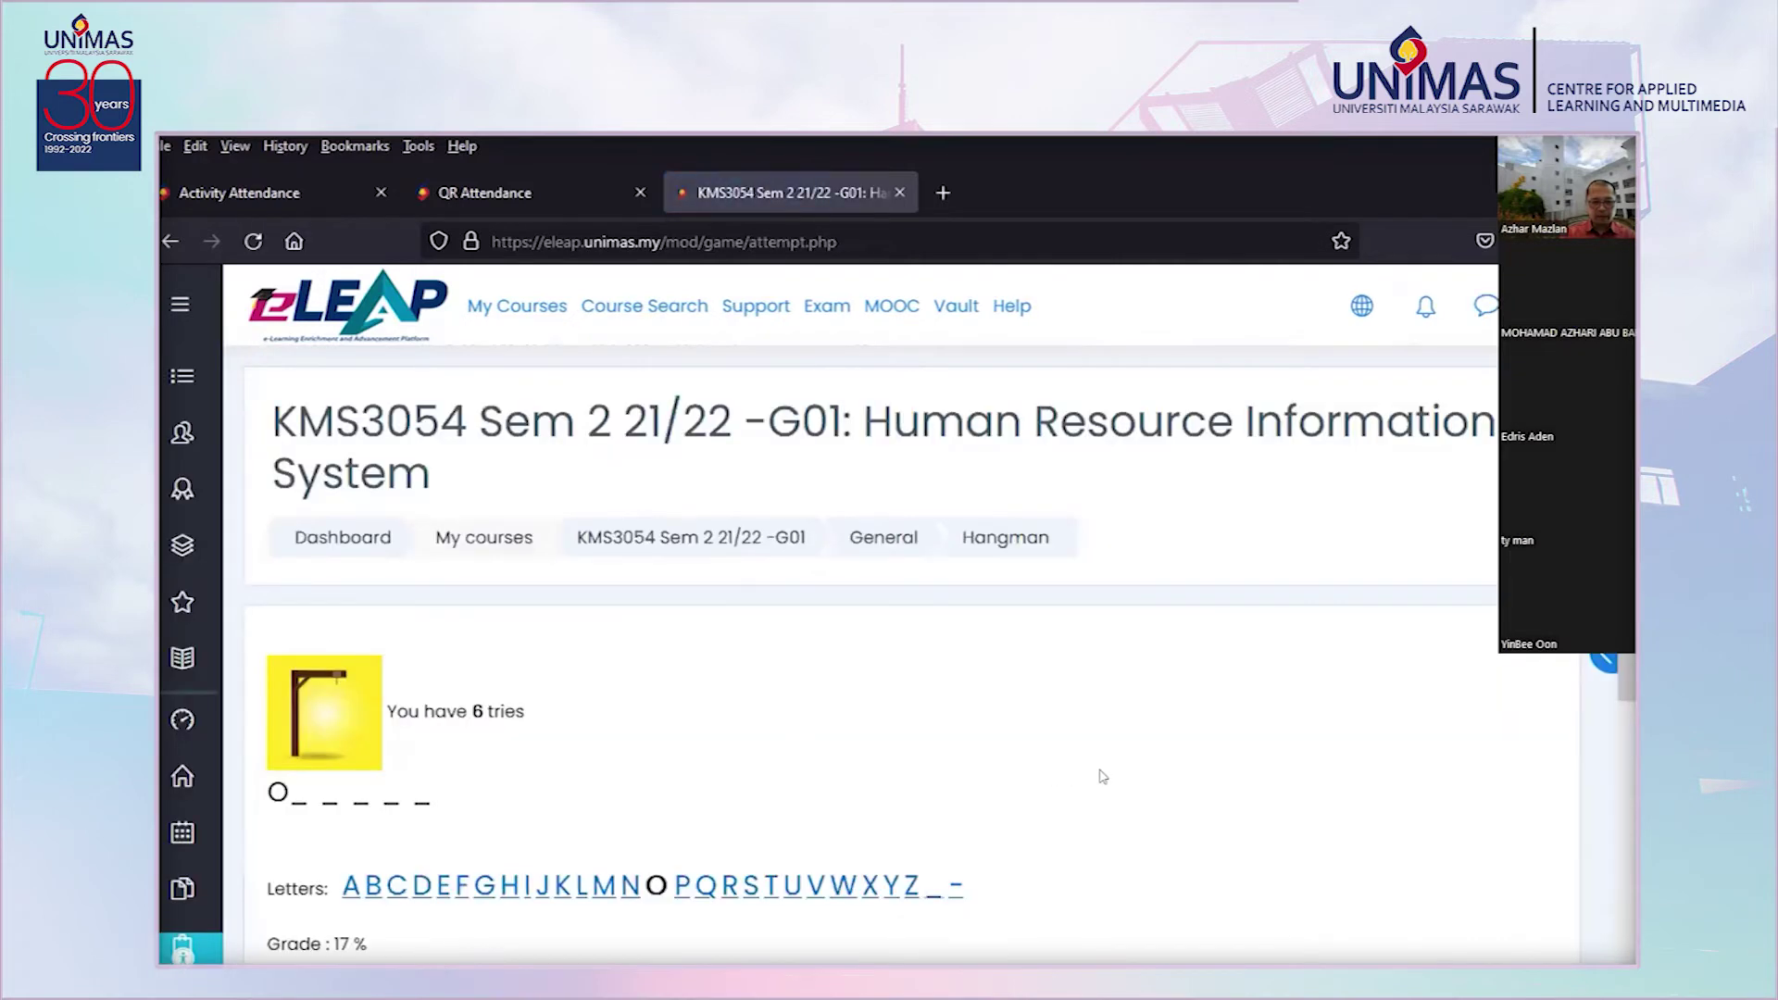
scroll(1102, 776, "down", 3)
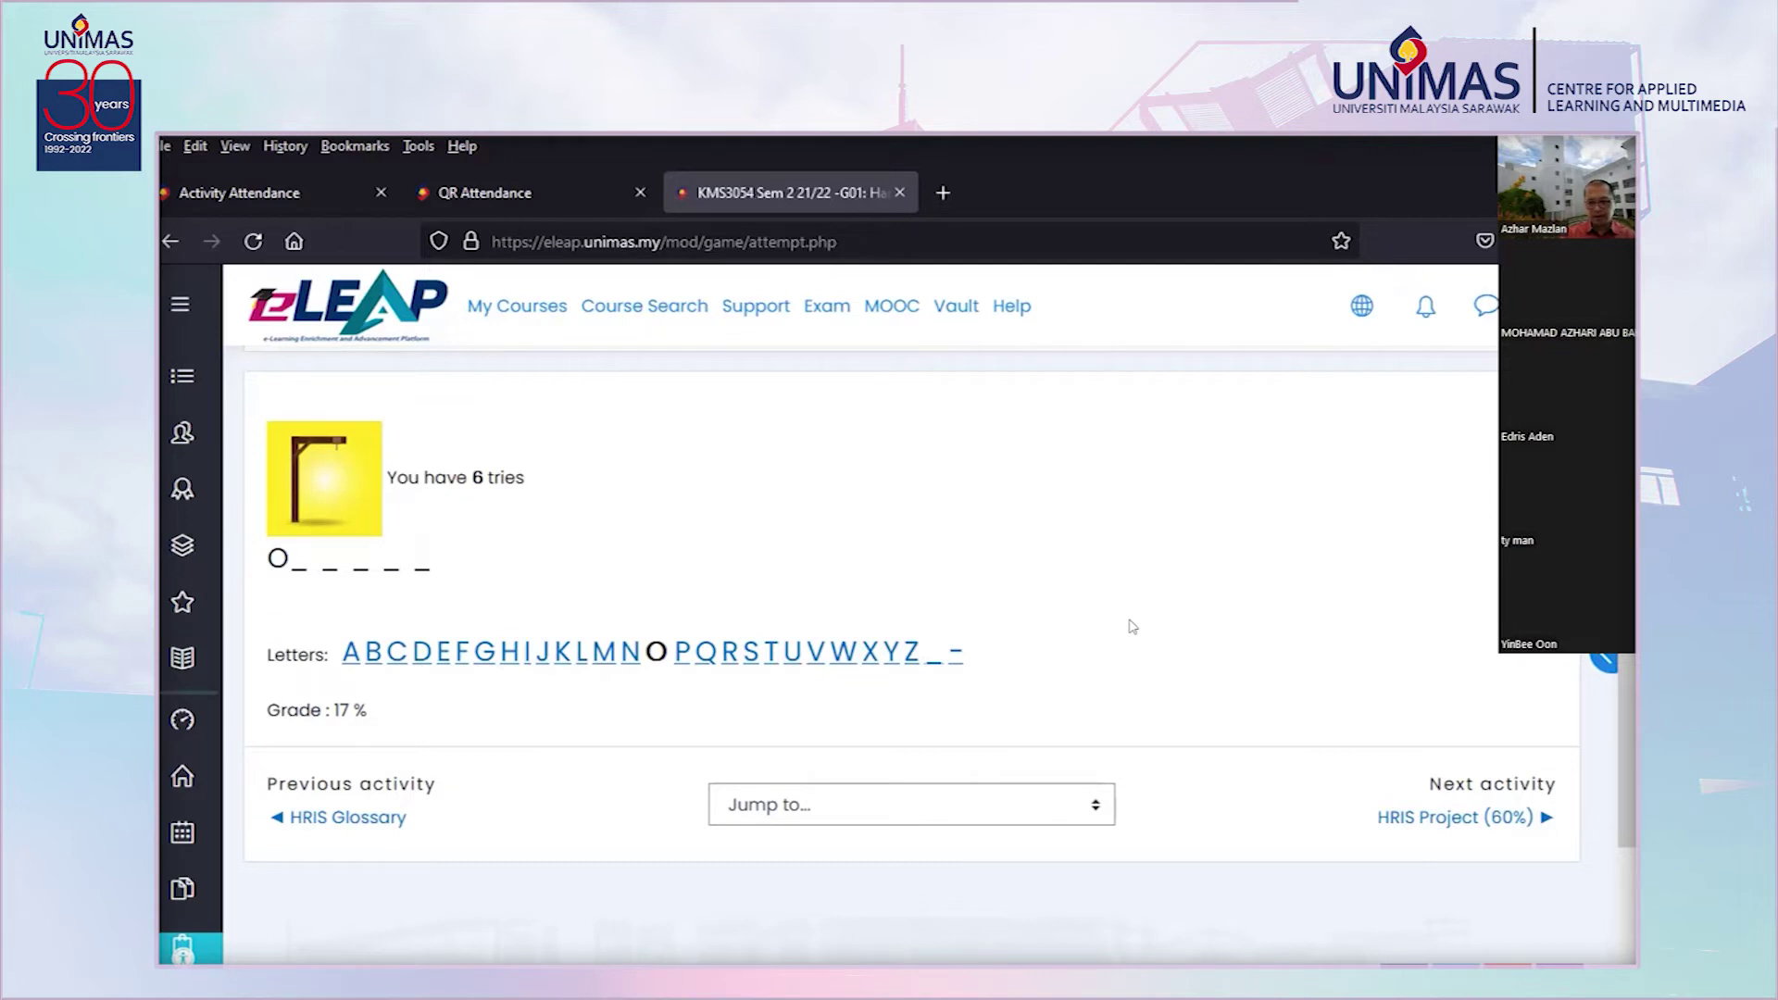
Reopen the Hangman game settings and set the option for showing the questions to Yes
left_click(1544, 408)
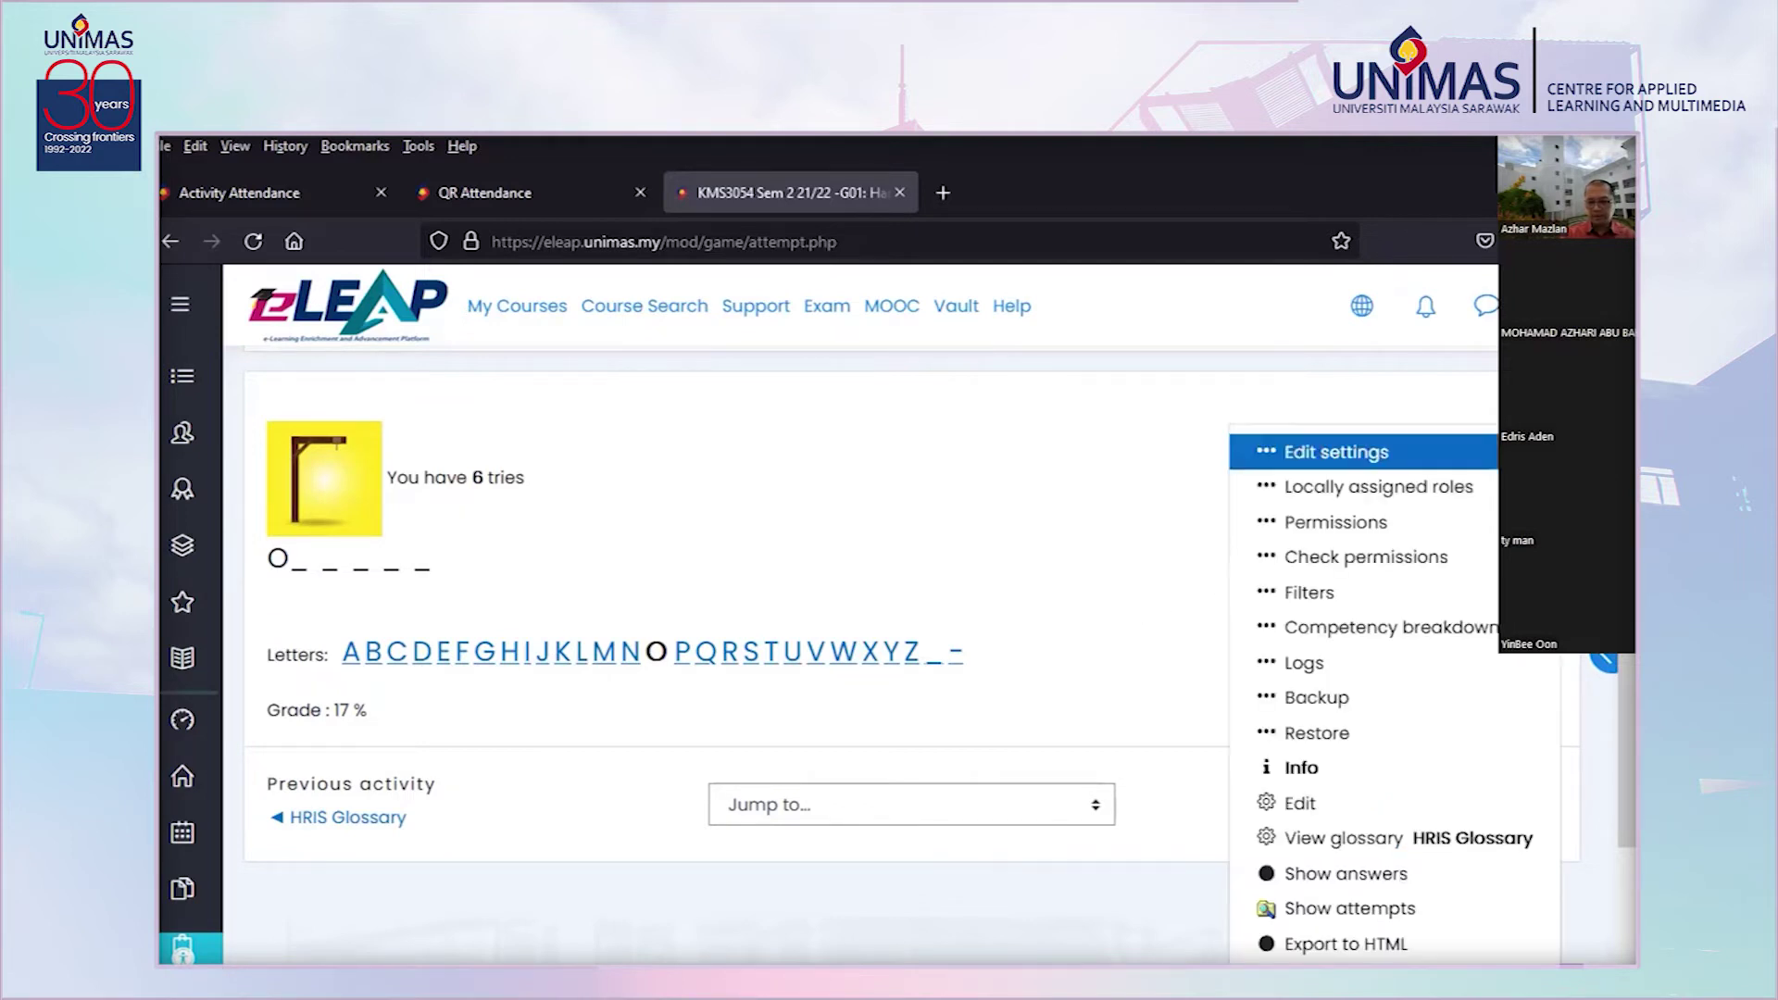
left_click(1346, 457)
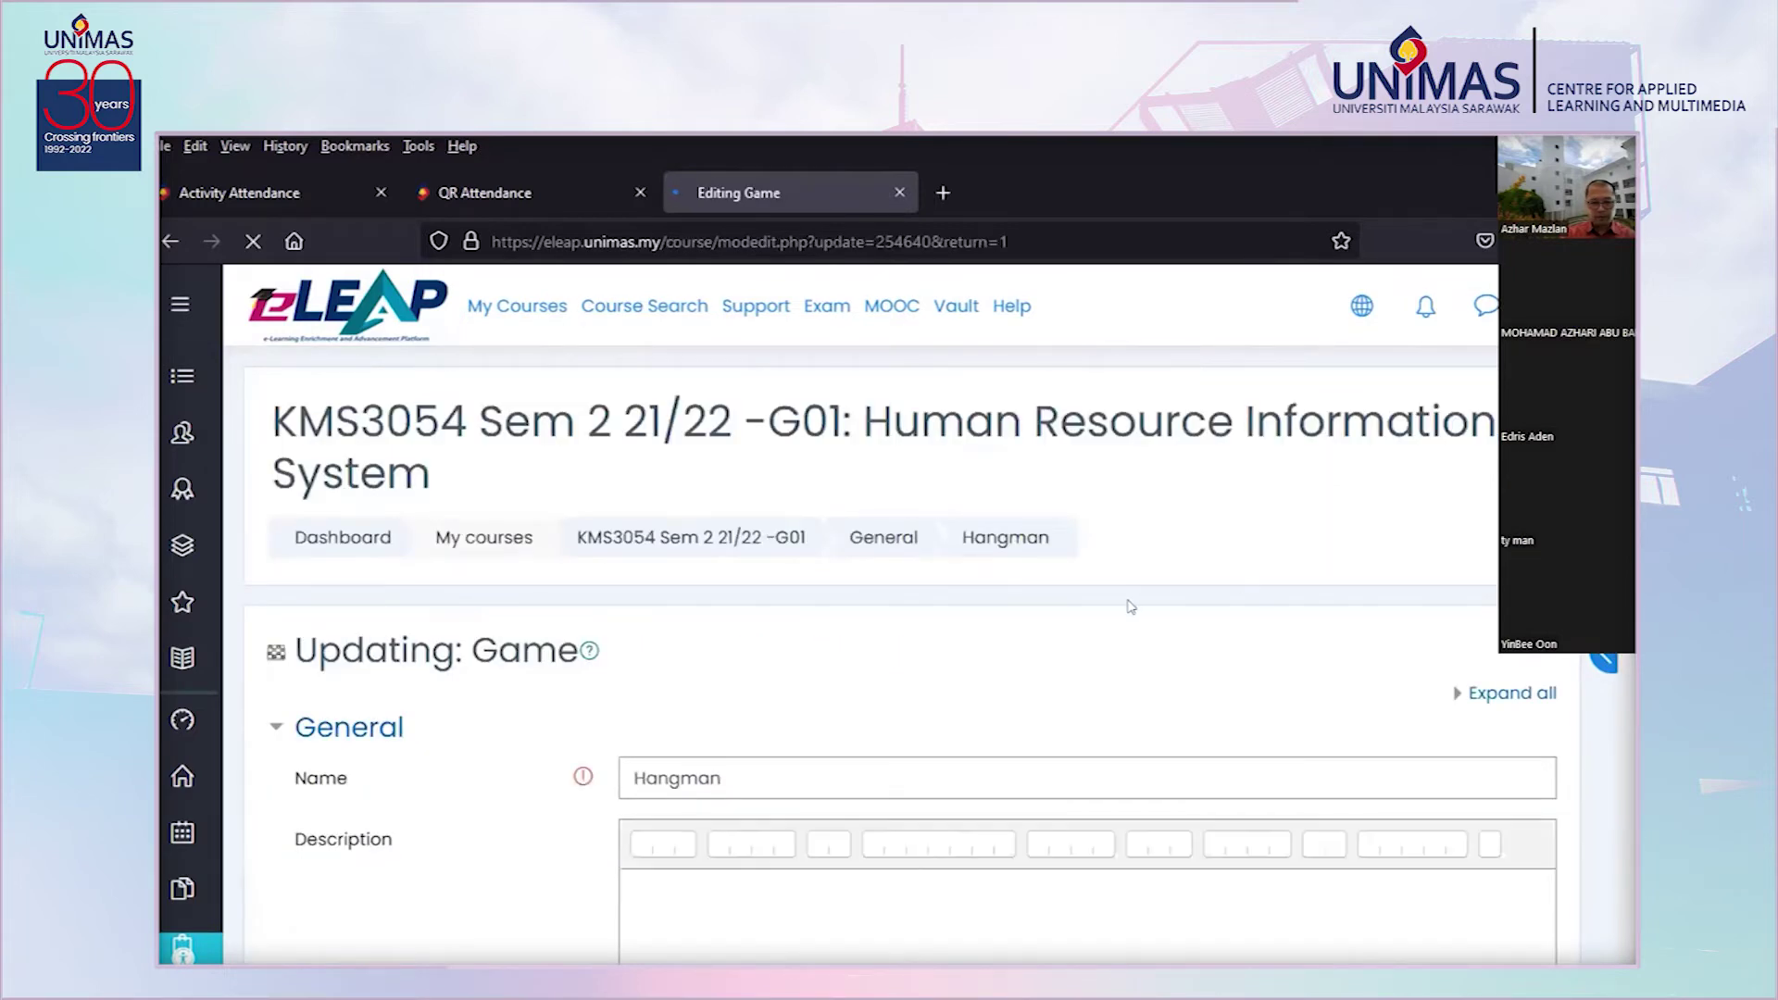
scroll(470, 752, "down", 20)
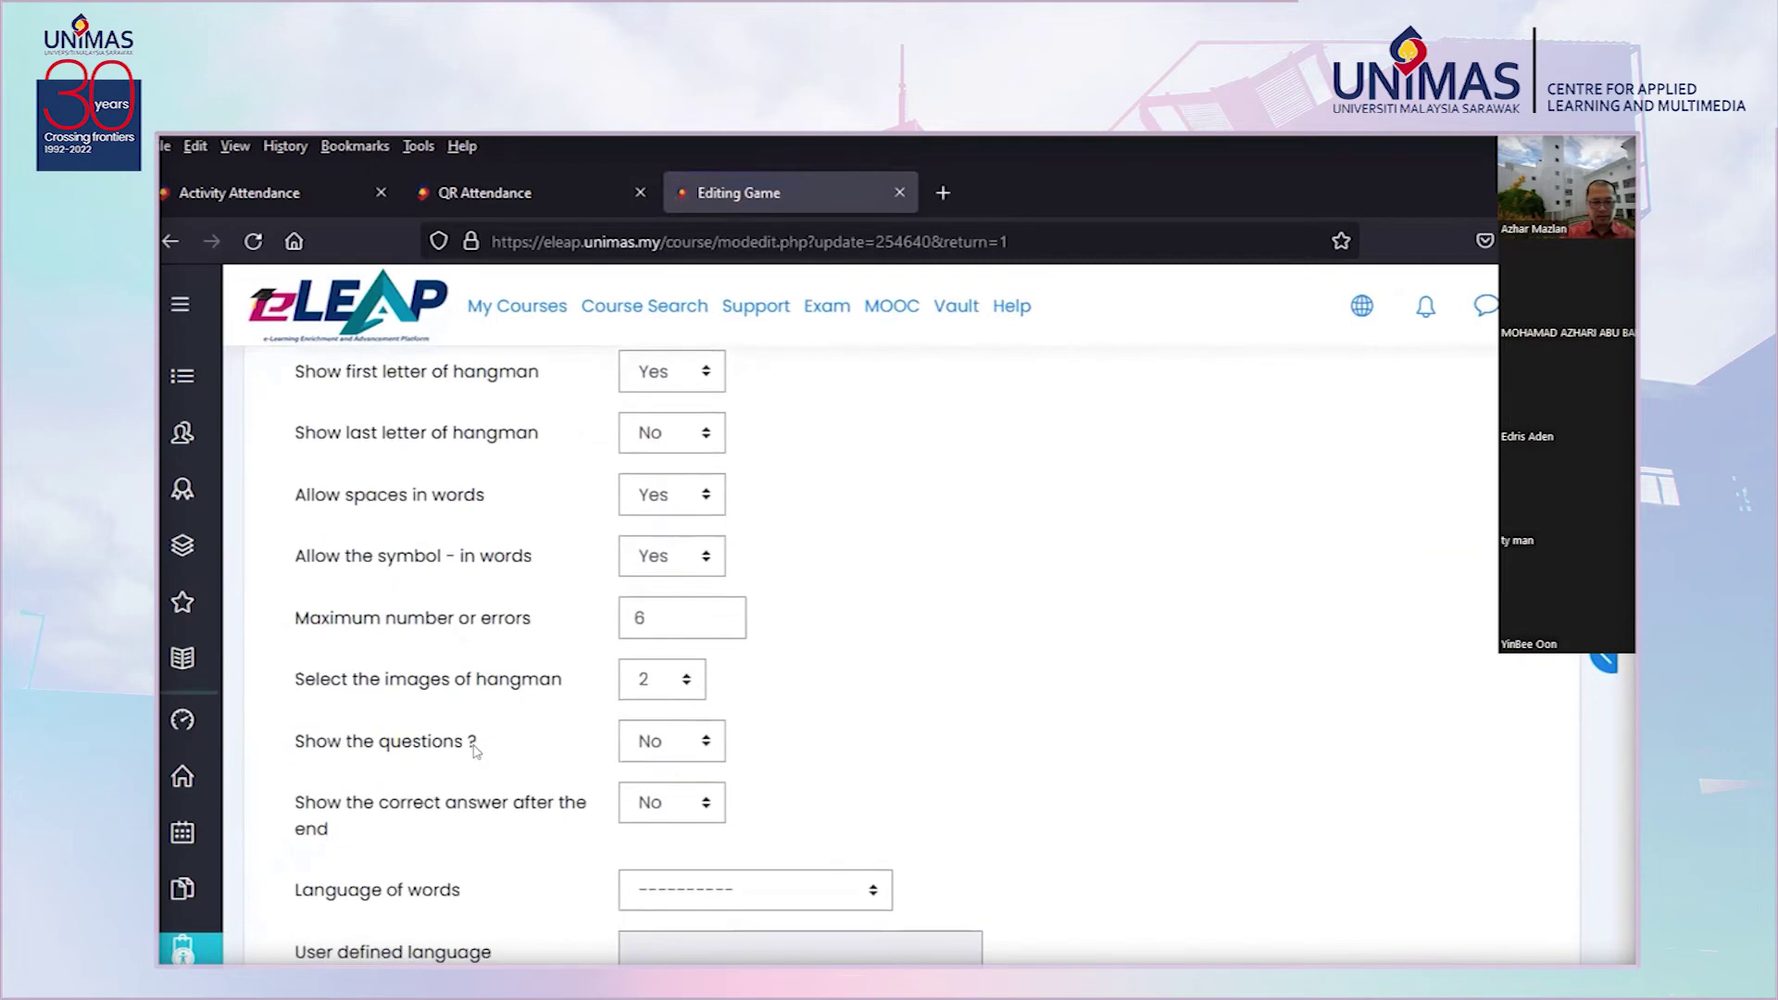
left_click(646, 748)
left_click(648, 812)
Set showing the correct answer after the end to Yes and save the game, returning to the course
left_click(666, 806)
left_click(661, 868)
left_click(1469, 733)
scroll(1622, 713, "down", 10)
left_click(771, 619)
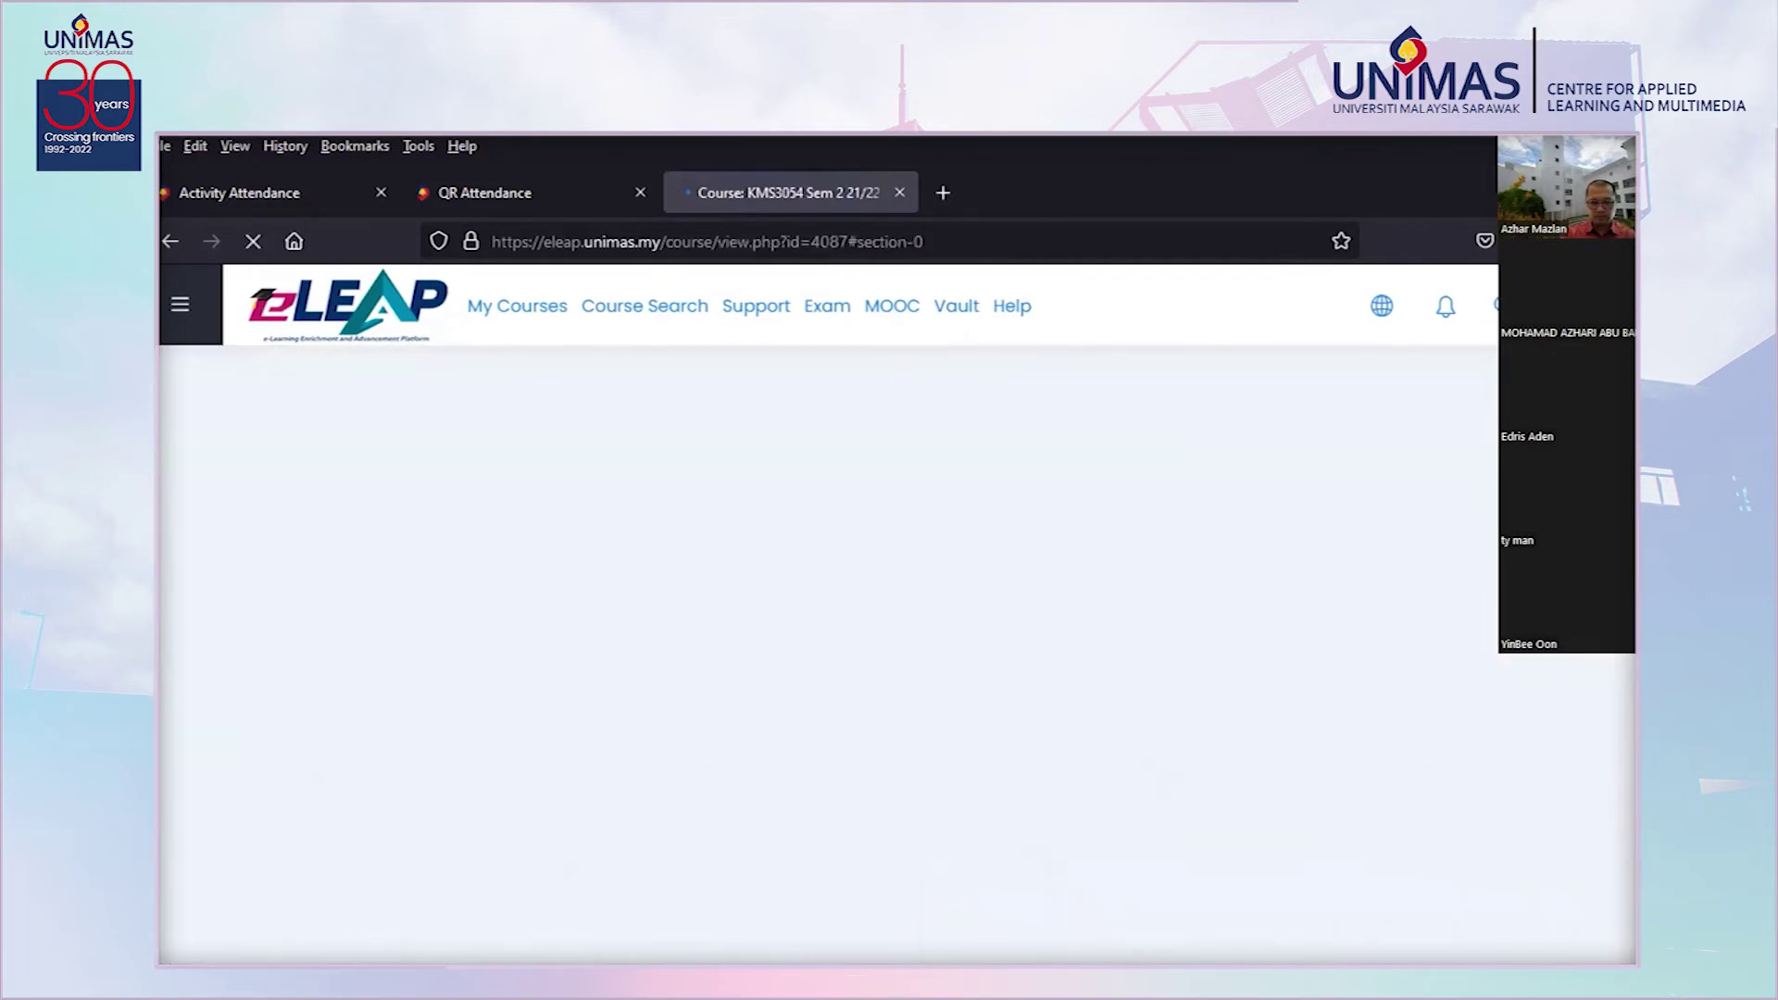
Open the Hangman activity from the course page and continue the previous game attempt
scroll(411, 481, "down", 15)
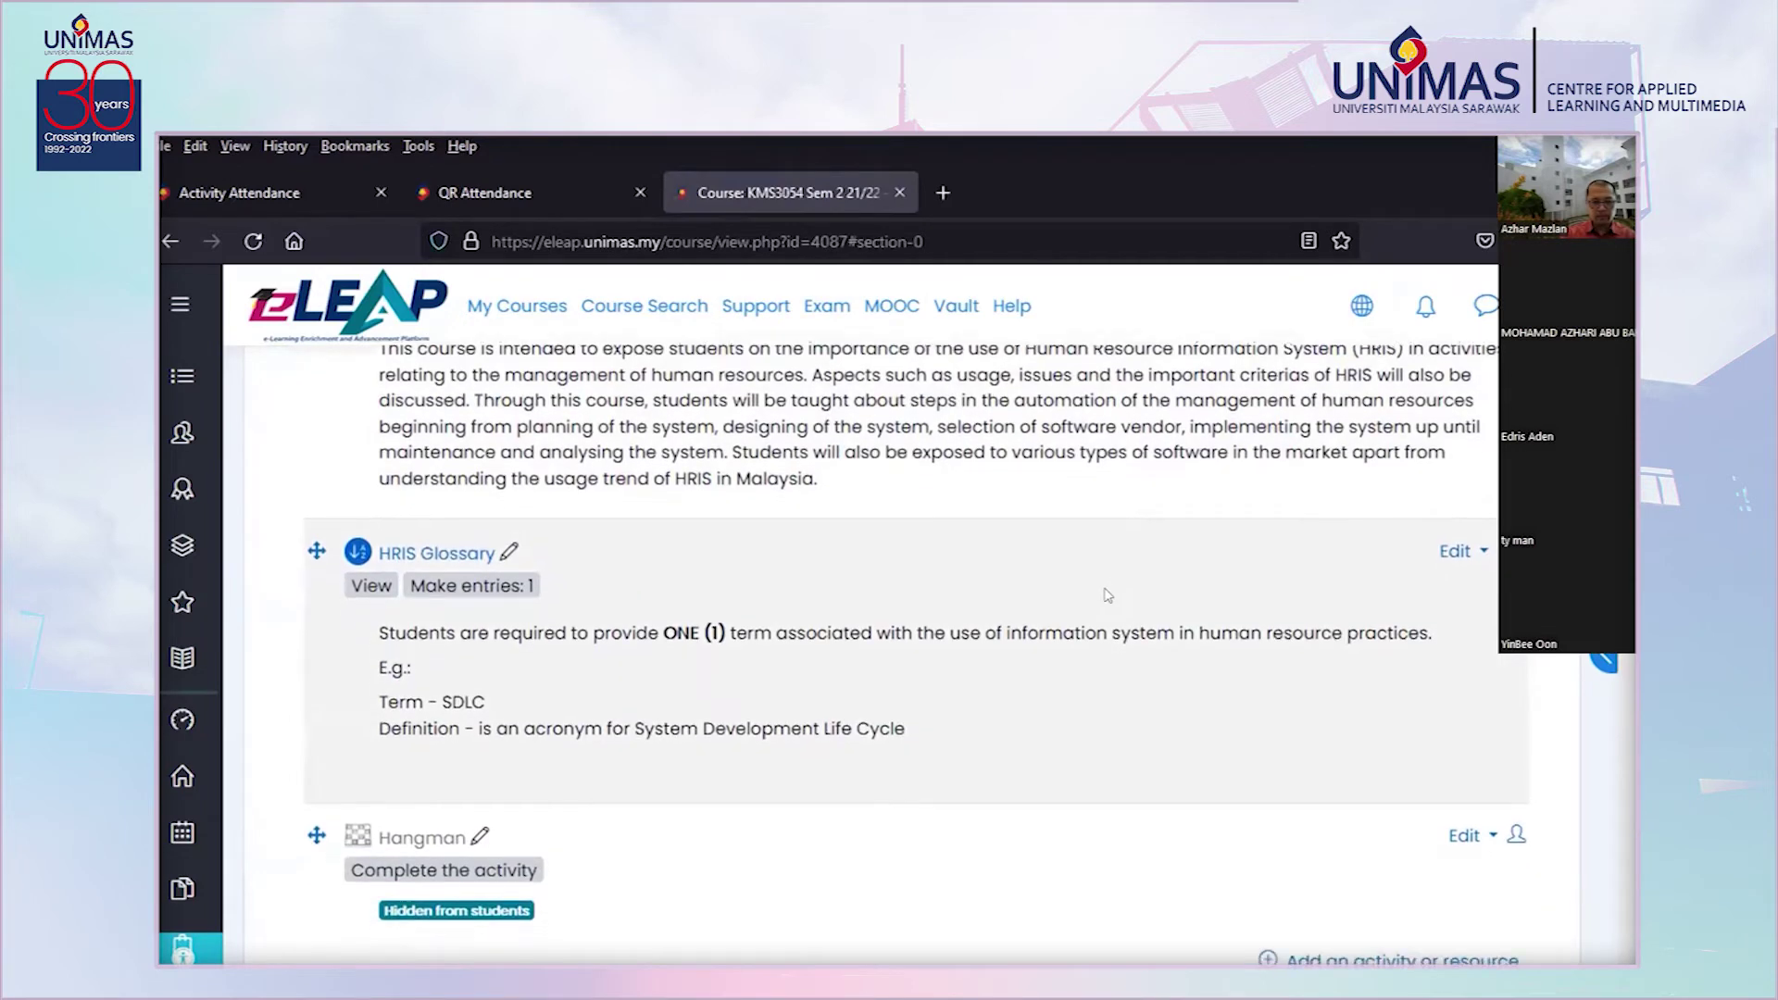
left_click(411, 481)
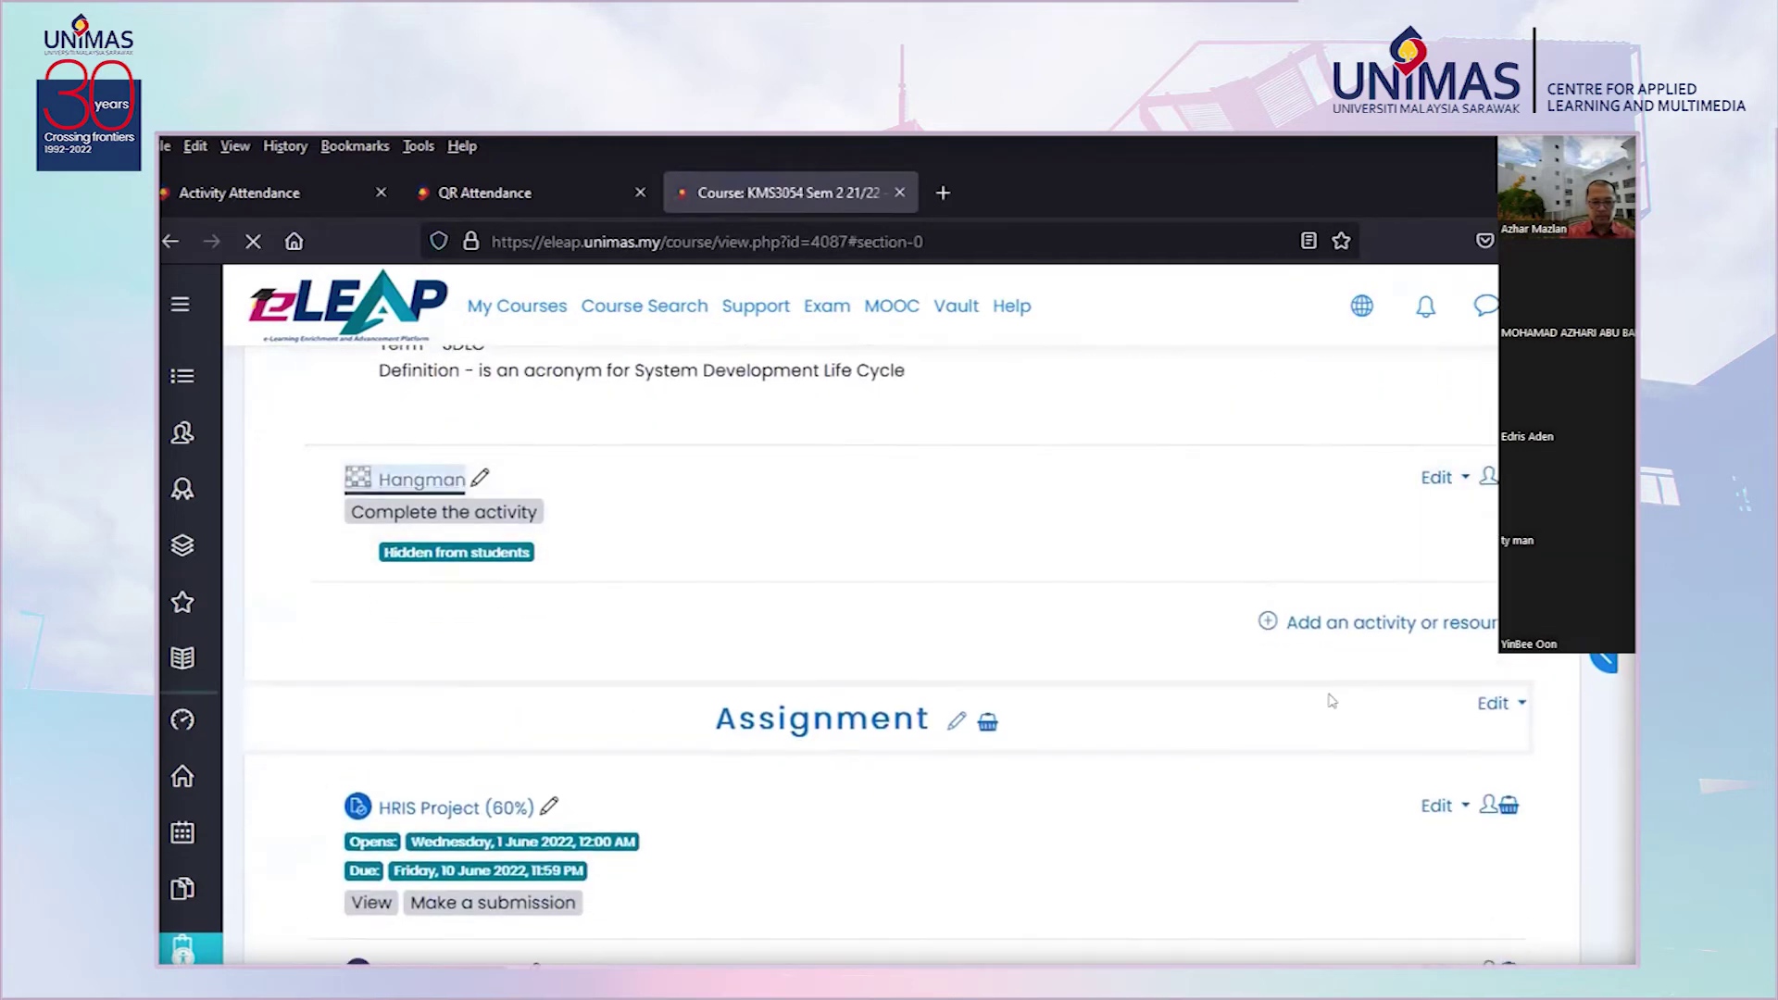
scroll(452, 738, "down", 5)
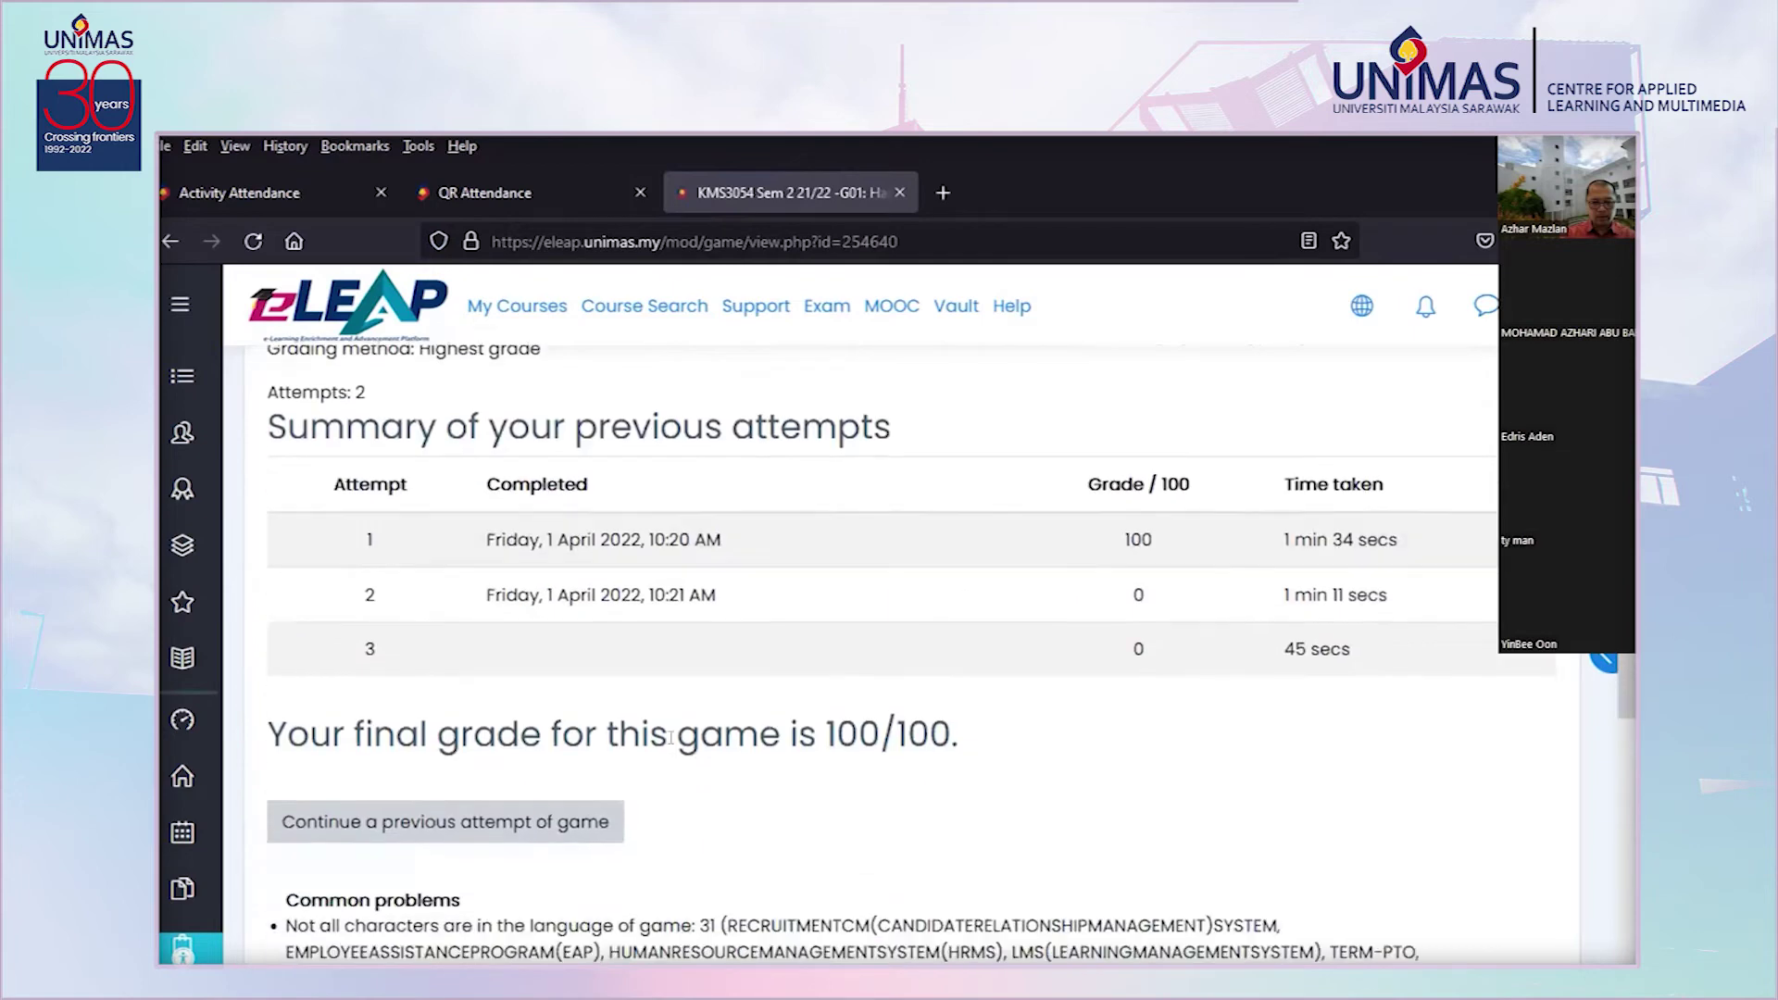
left_click(452, 738)
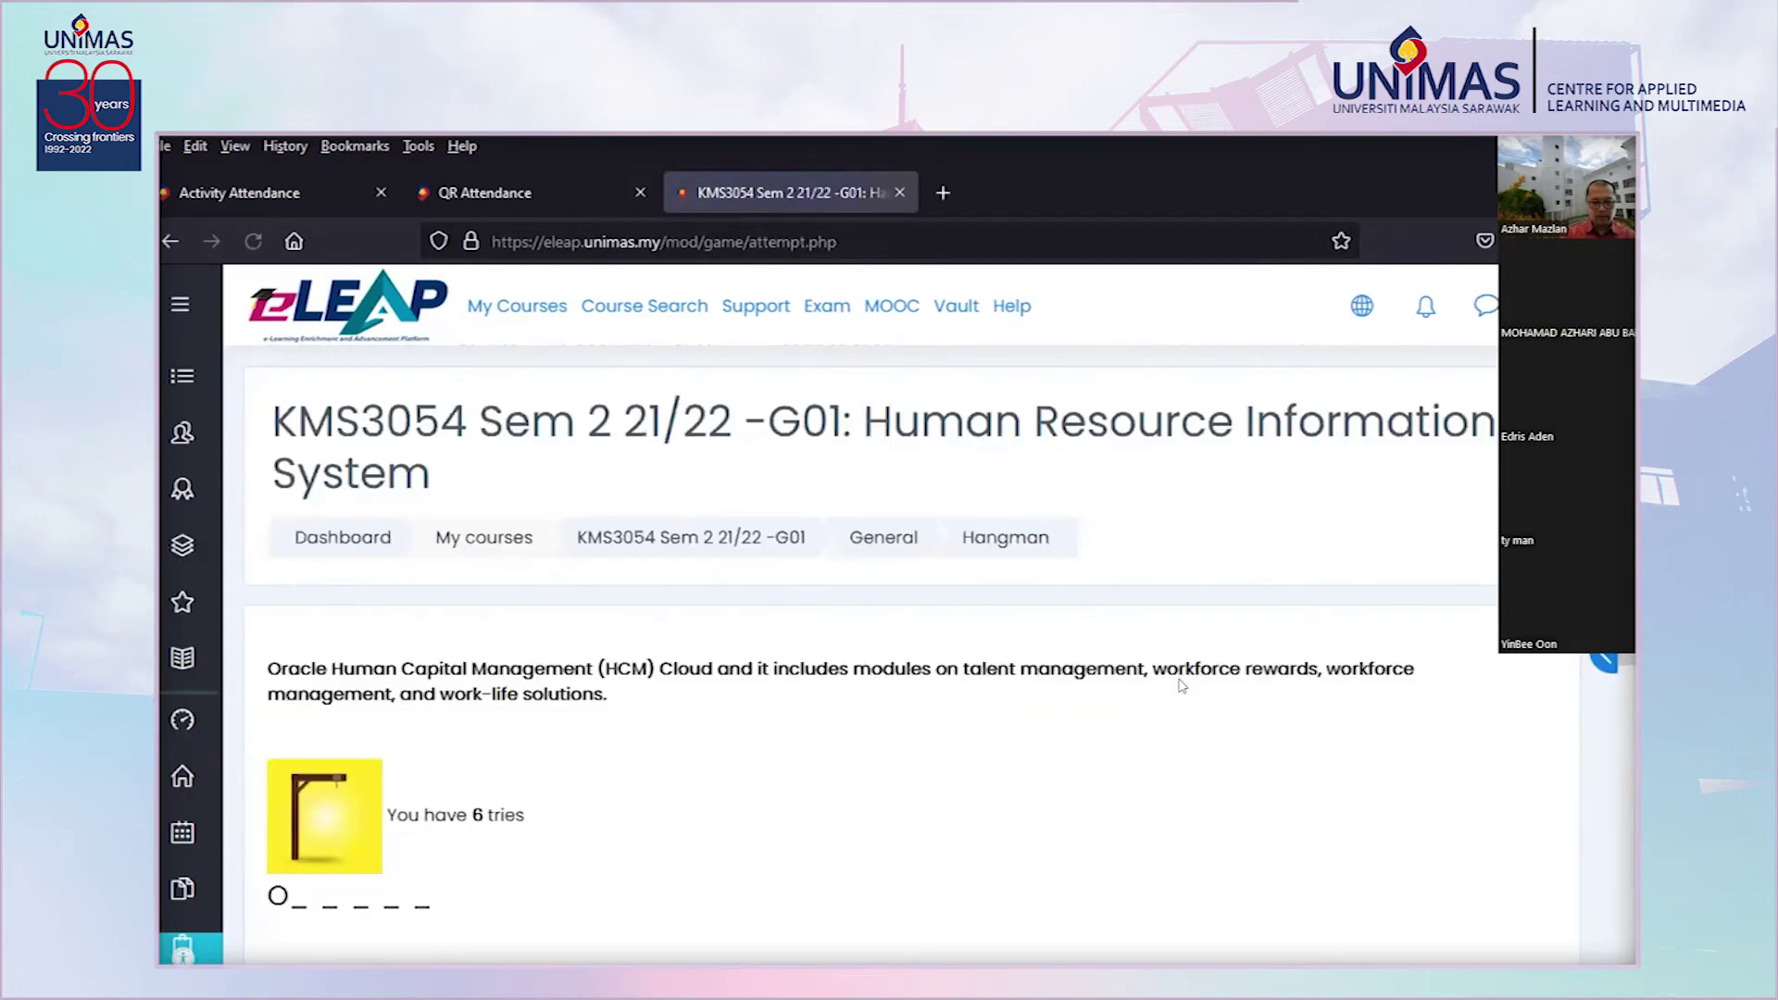
scroll(426, 660, "down", 2)
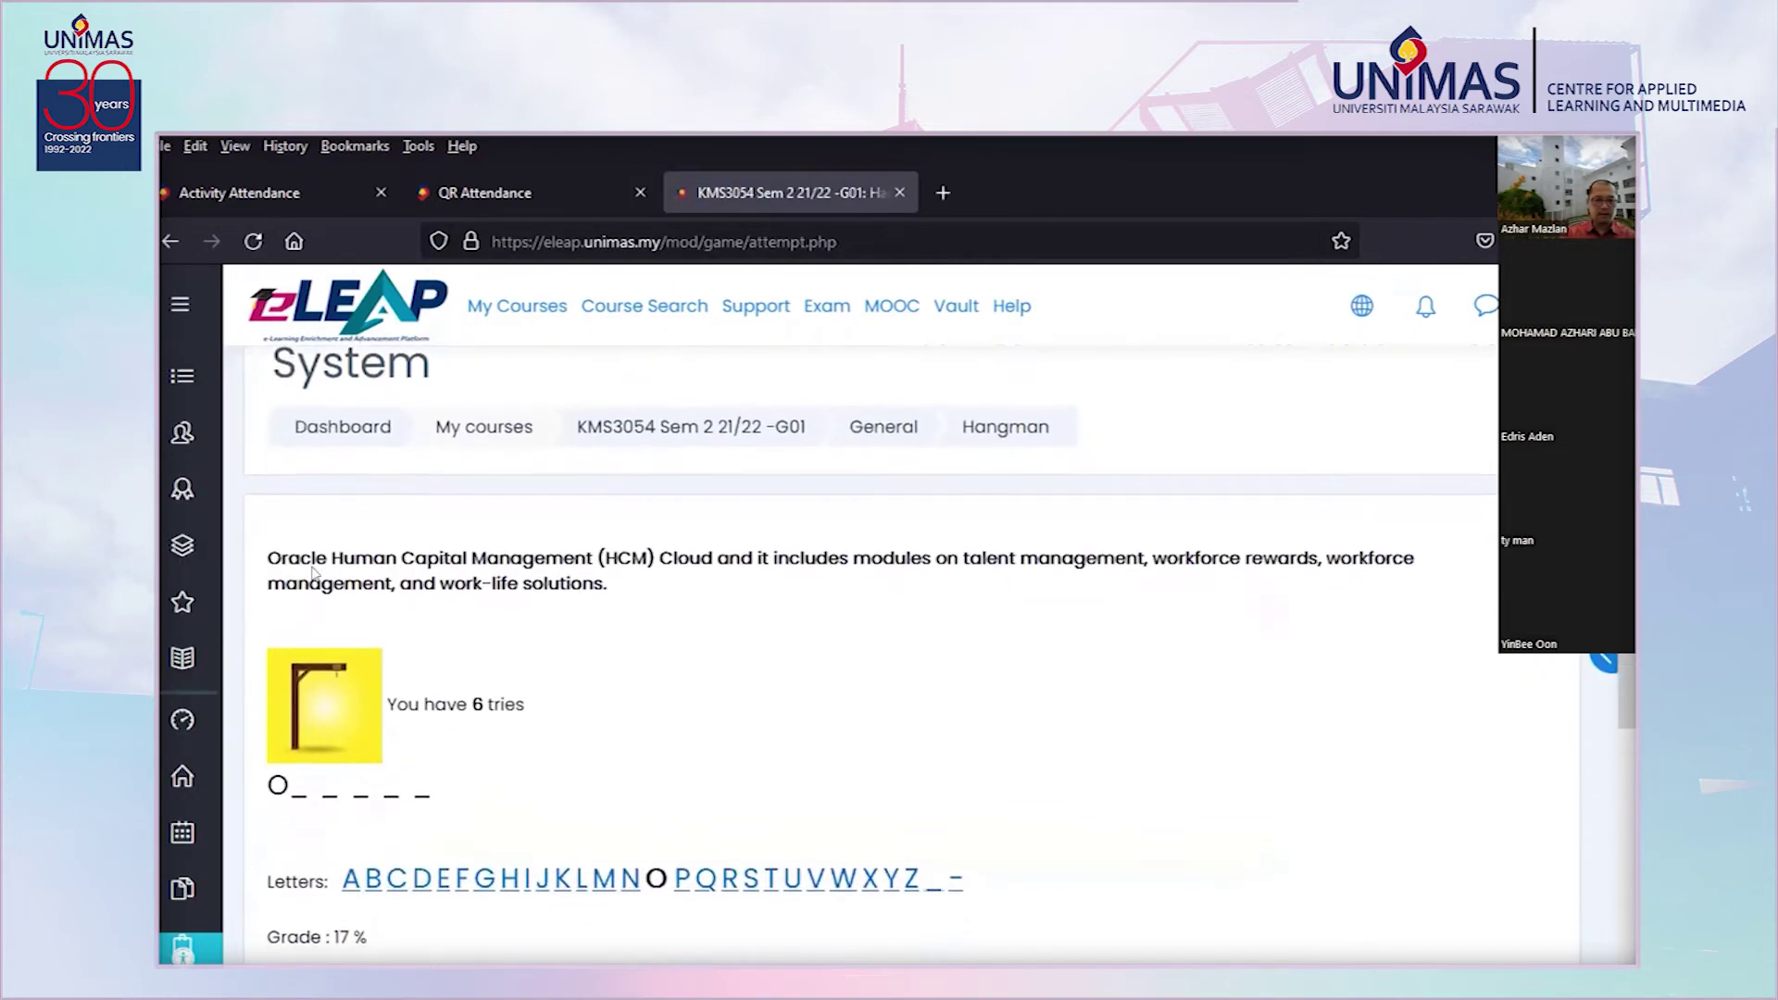
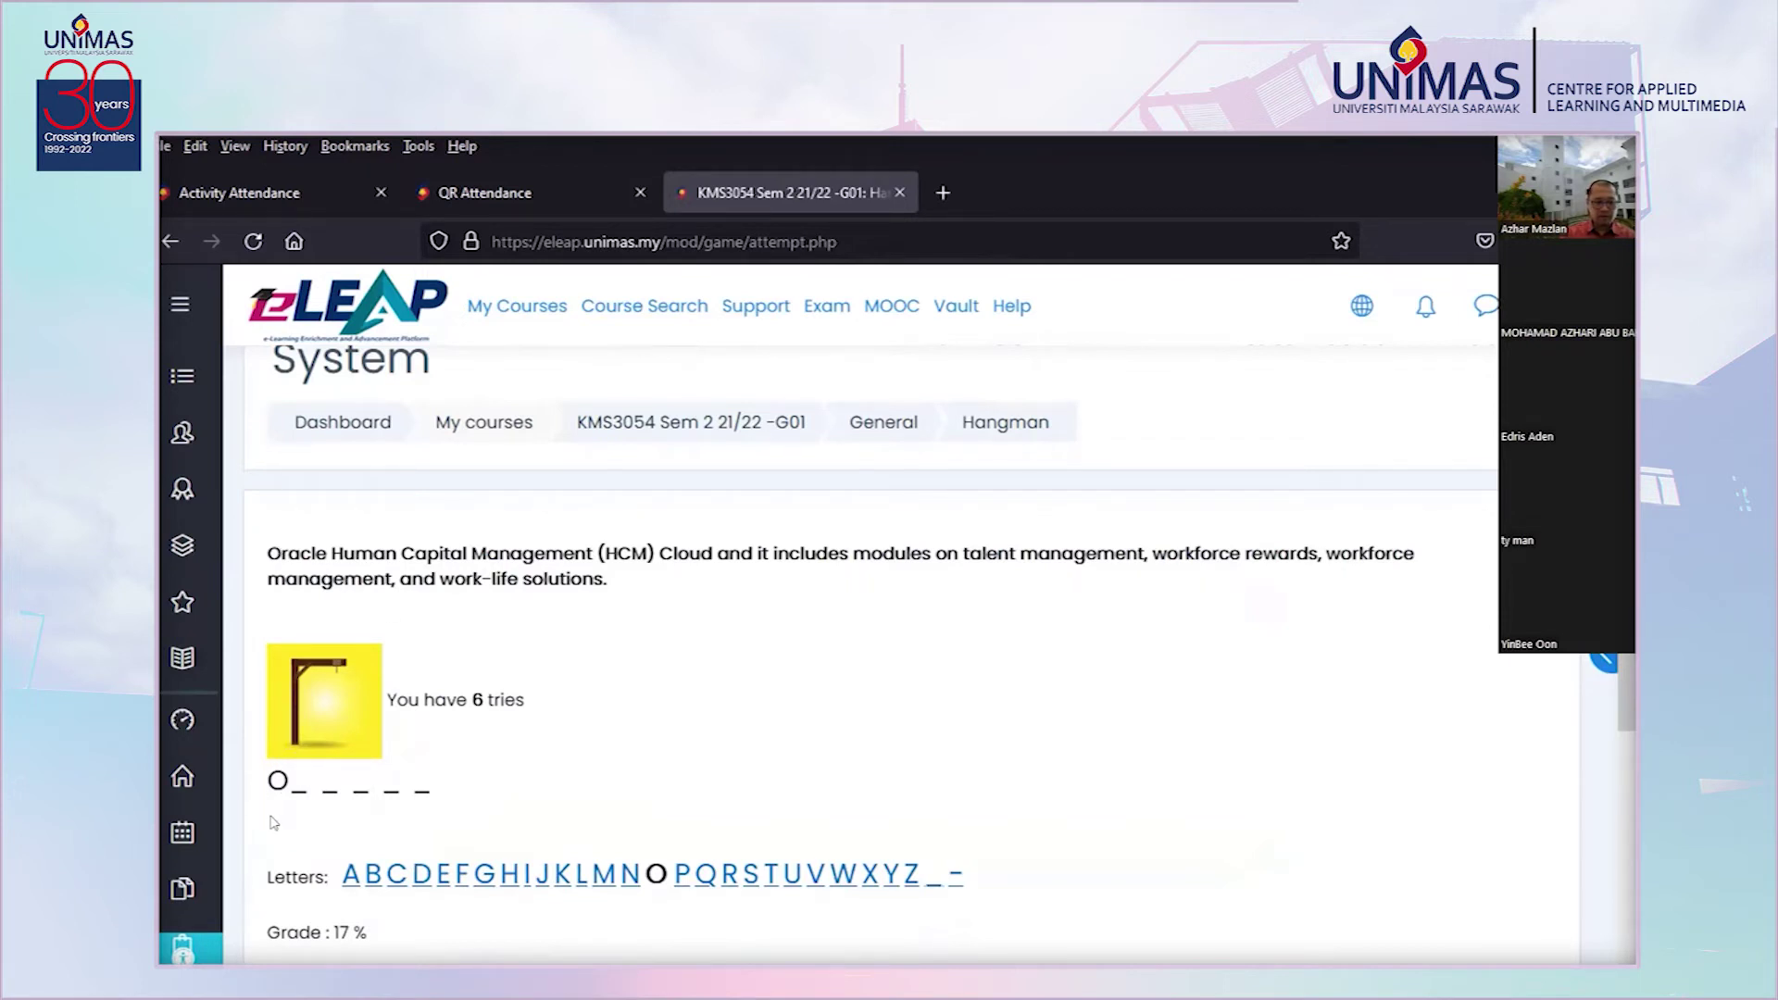
Guess the letters R, A and C for the Human Capital Management Cloud question
left_click(729, 873)
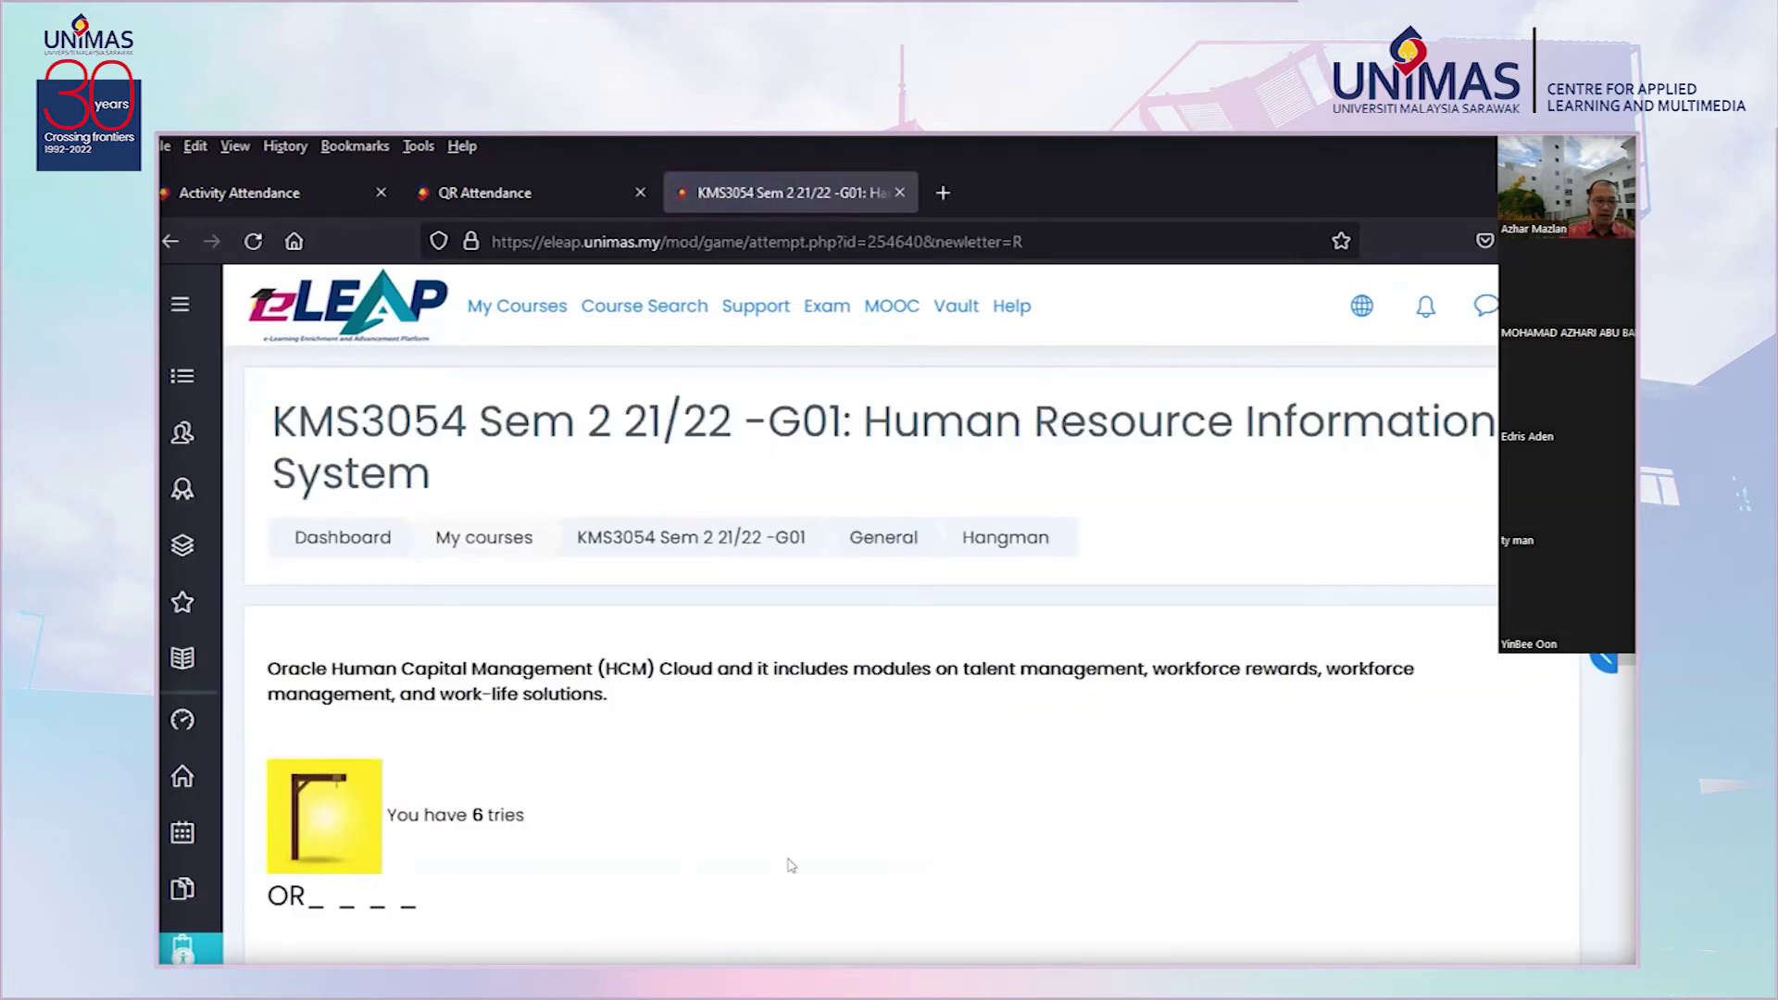
scroll(537, 833, "down", 4)
left_click(351, 637)
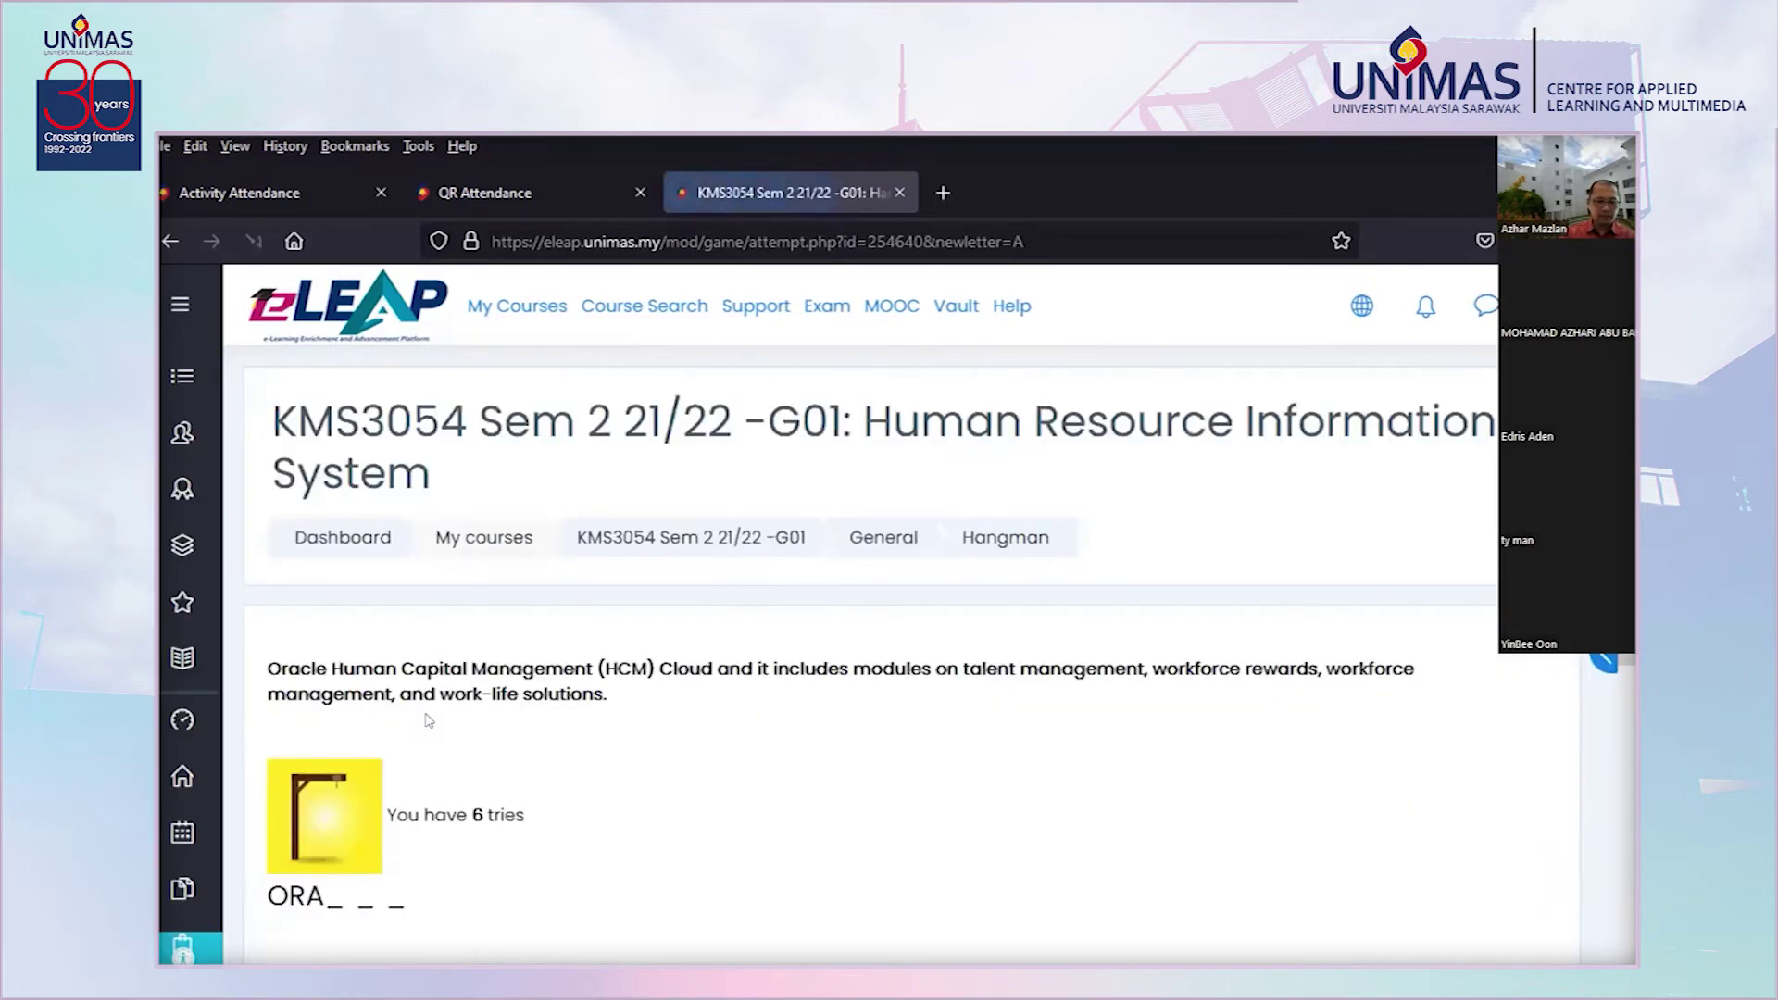
scroll(394, 758, "down", 2)
left_click(399, 756)
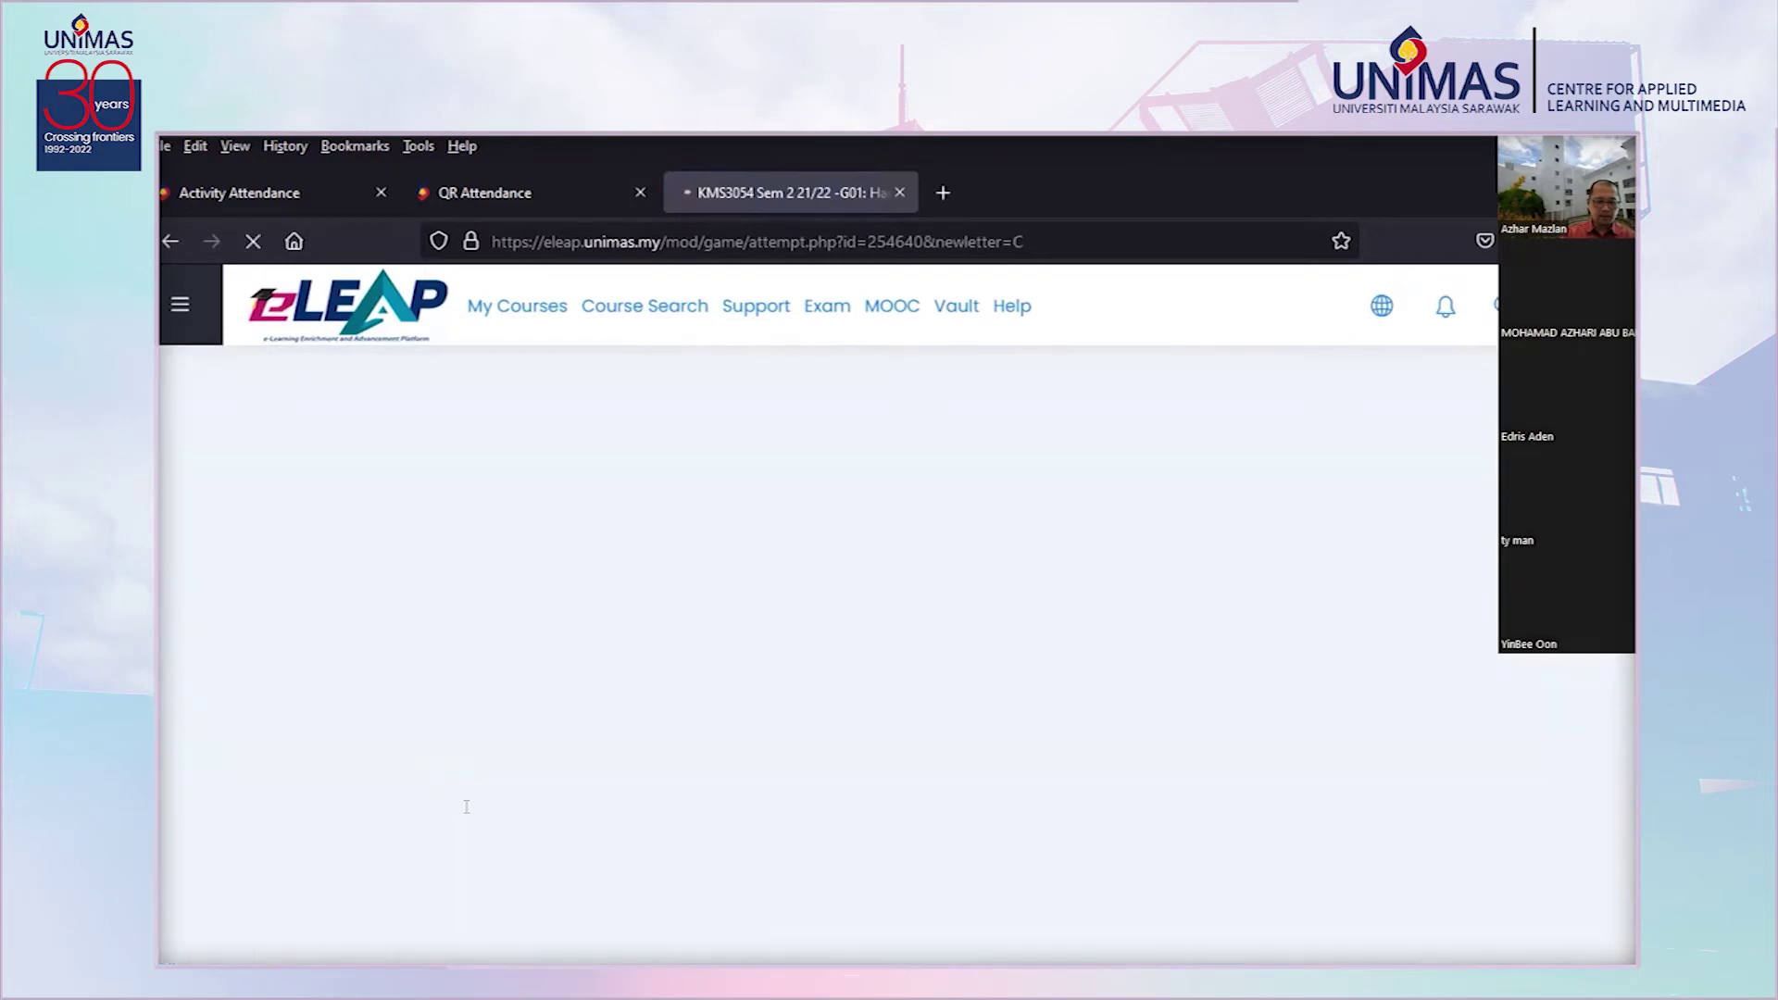
Guess the letters Z, W and K in the Hangman game
scroll(1204, 835, "down", 2)
scroll(1207, 834, "down", 1)
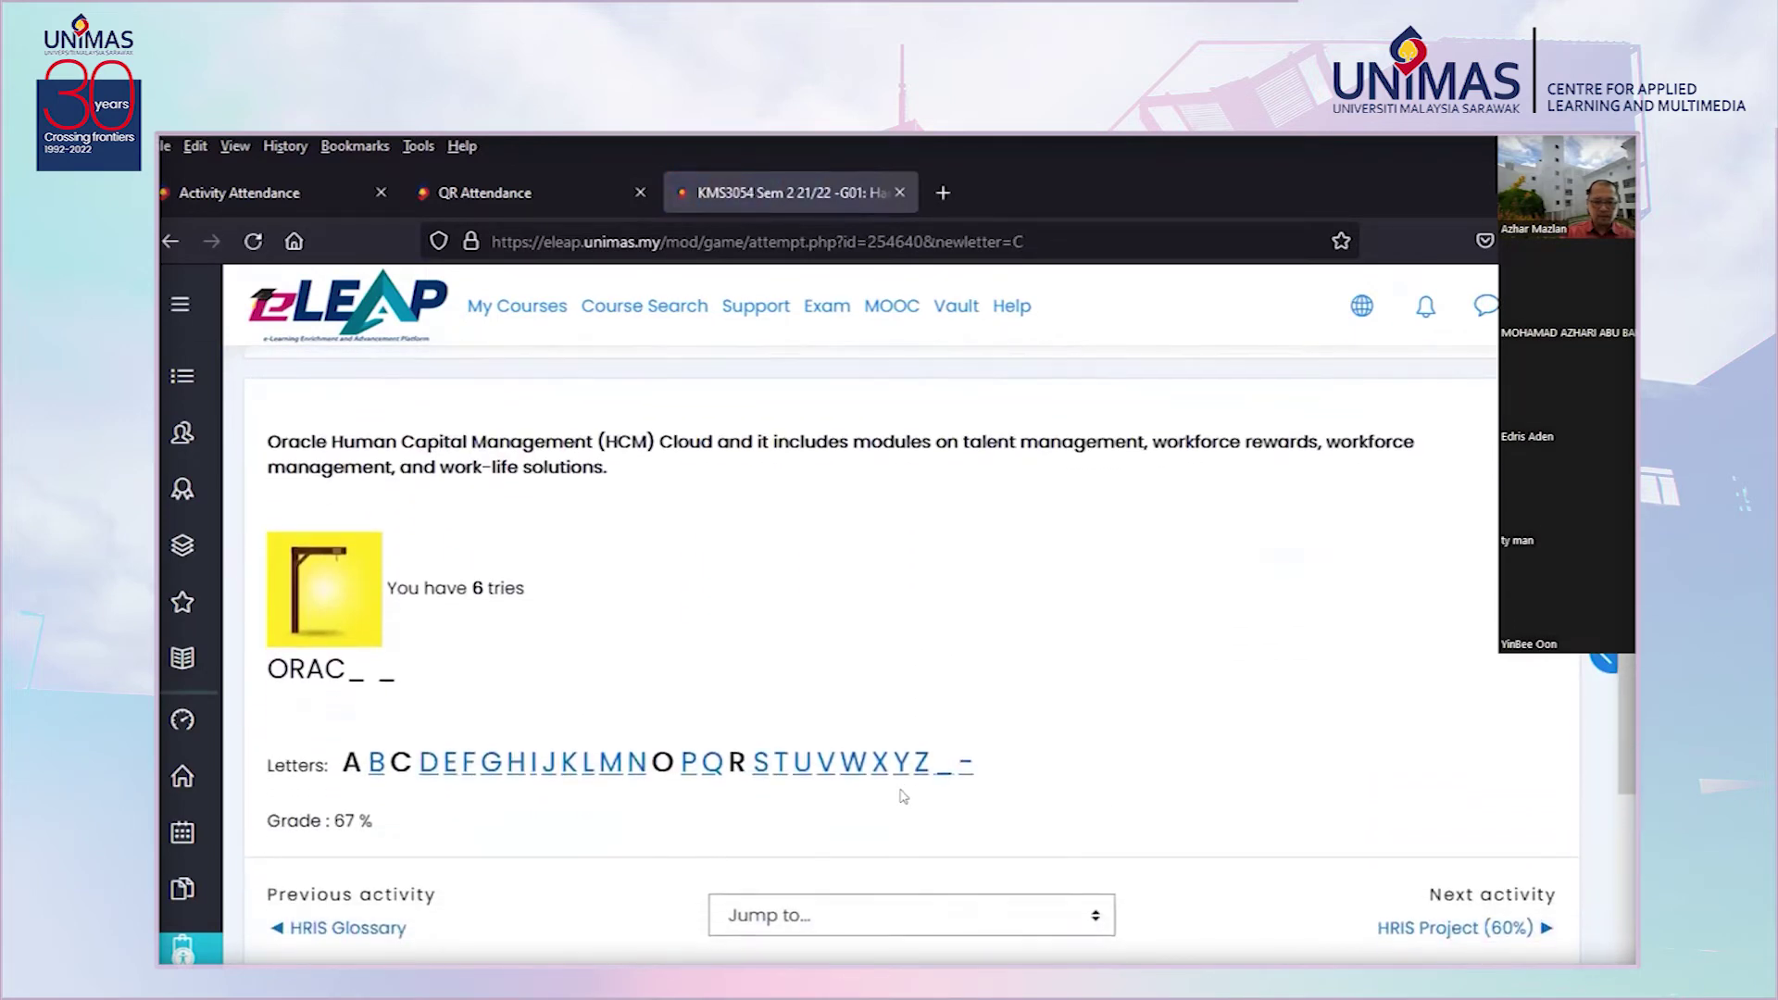
left_click(921, 759)
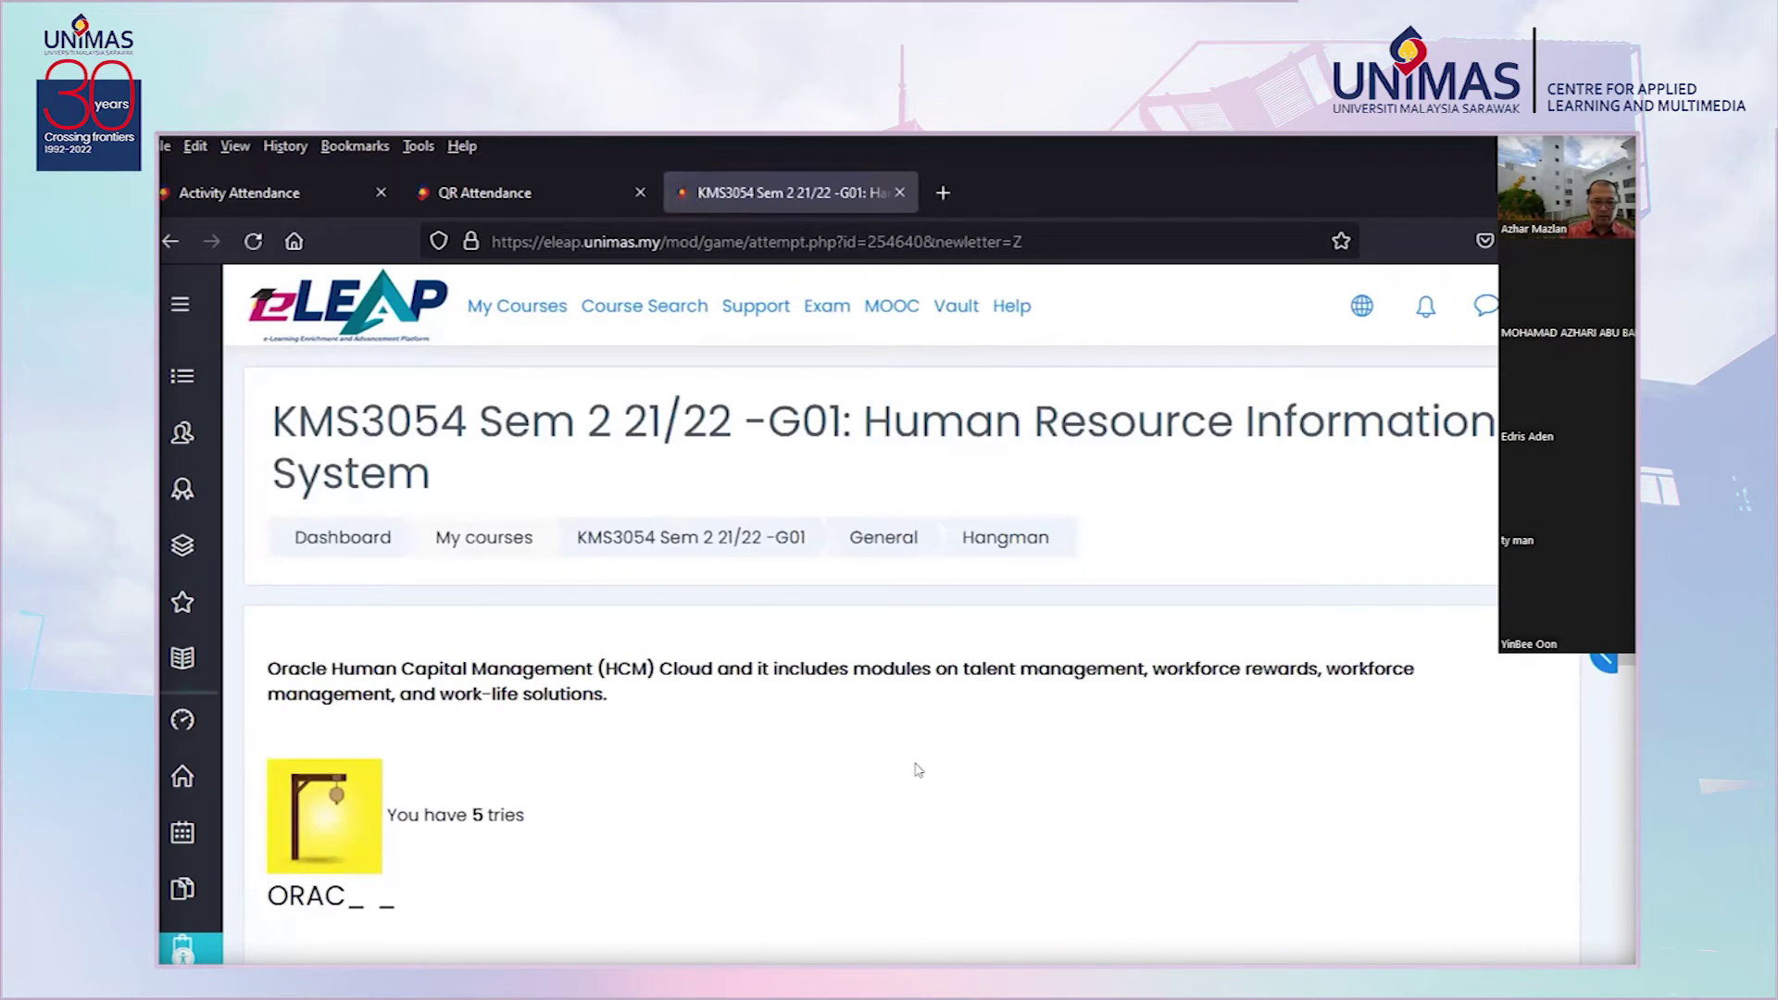
scroll(918, 769, "down", 2)
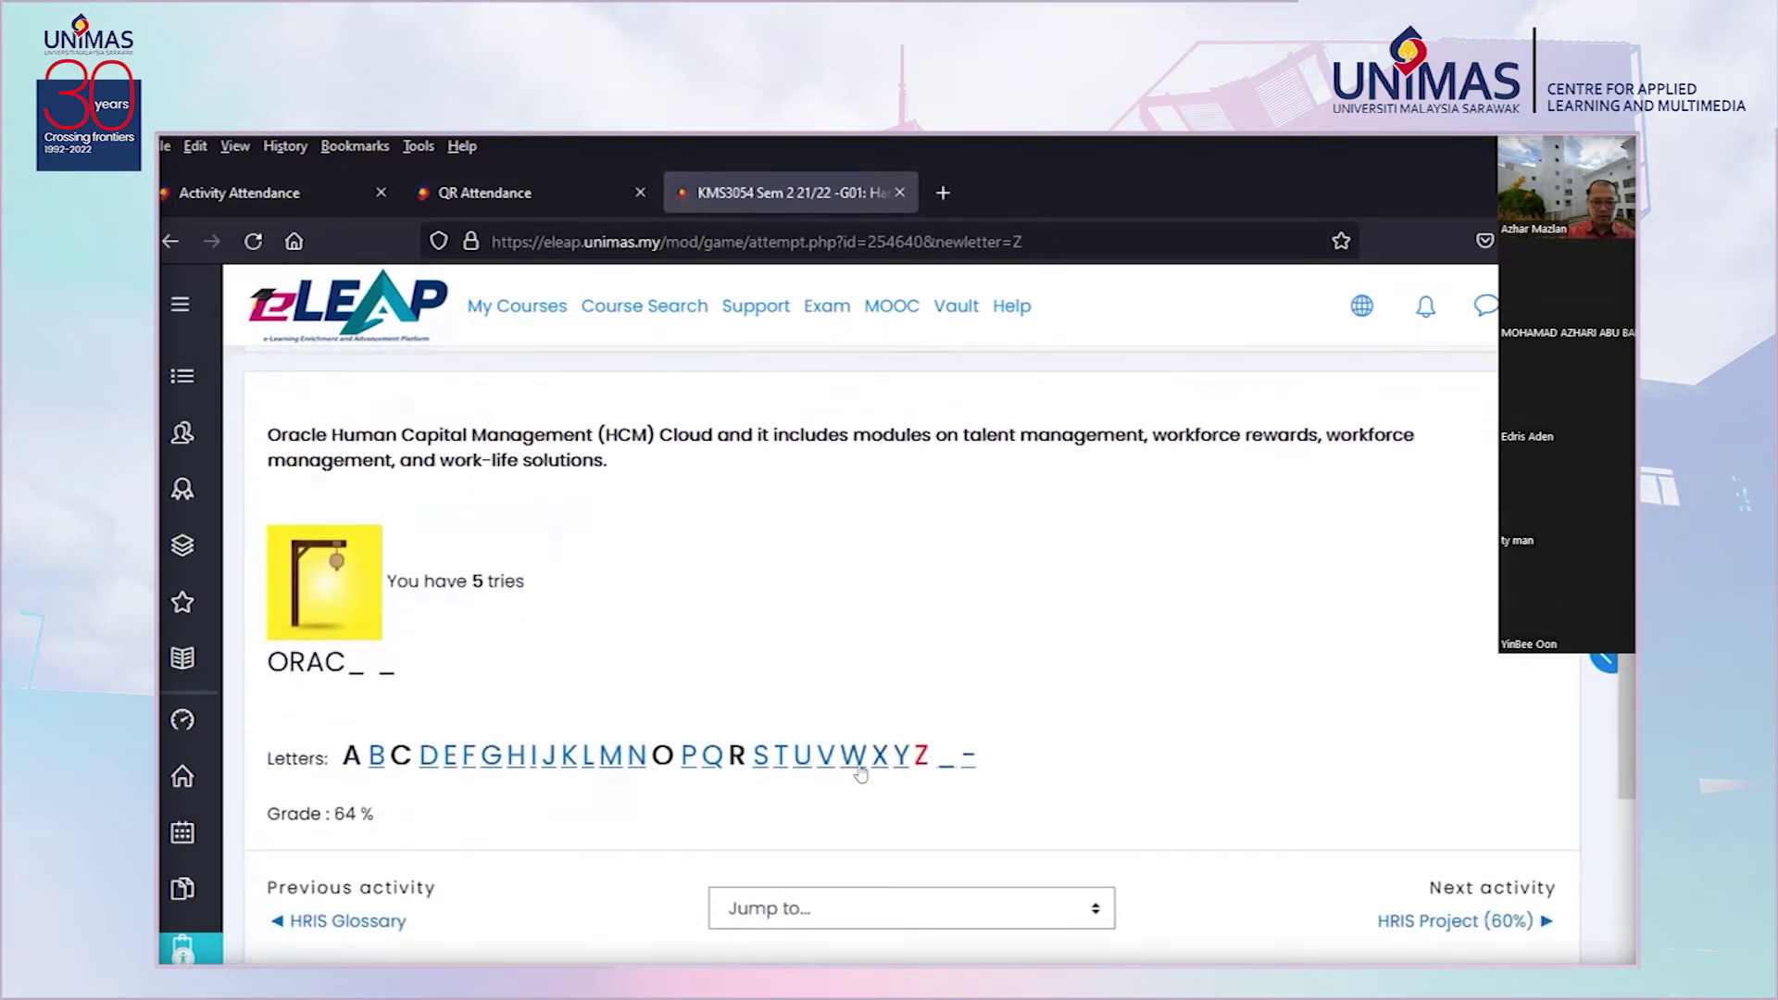
left_click(854, 756)
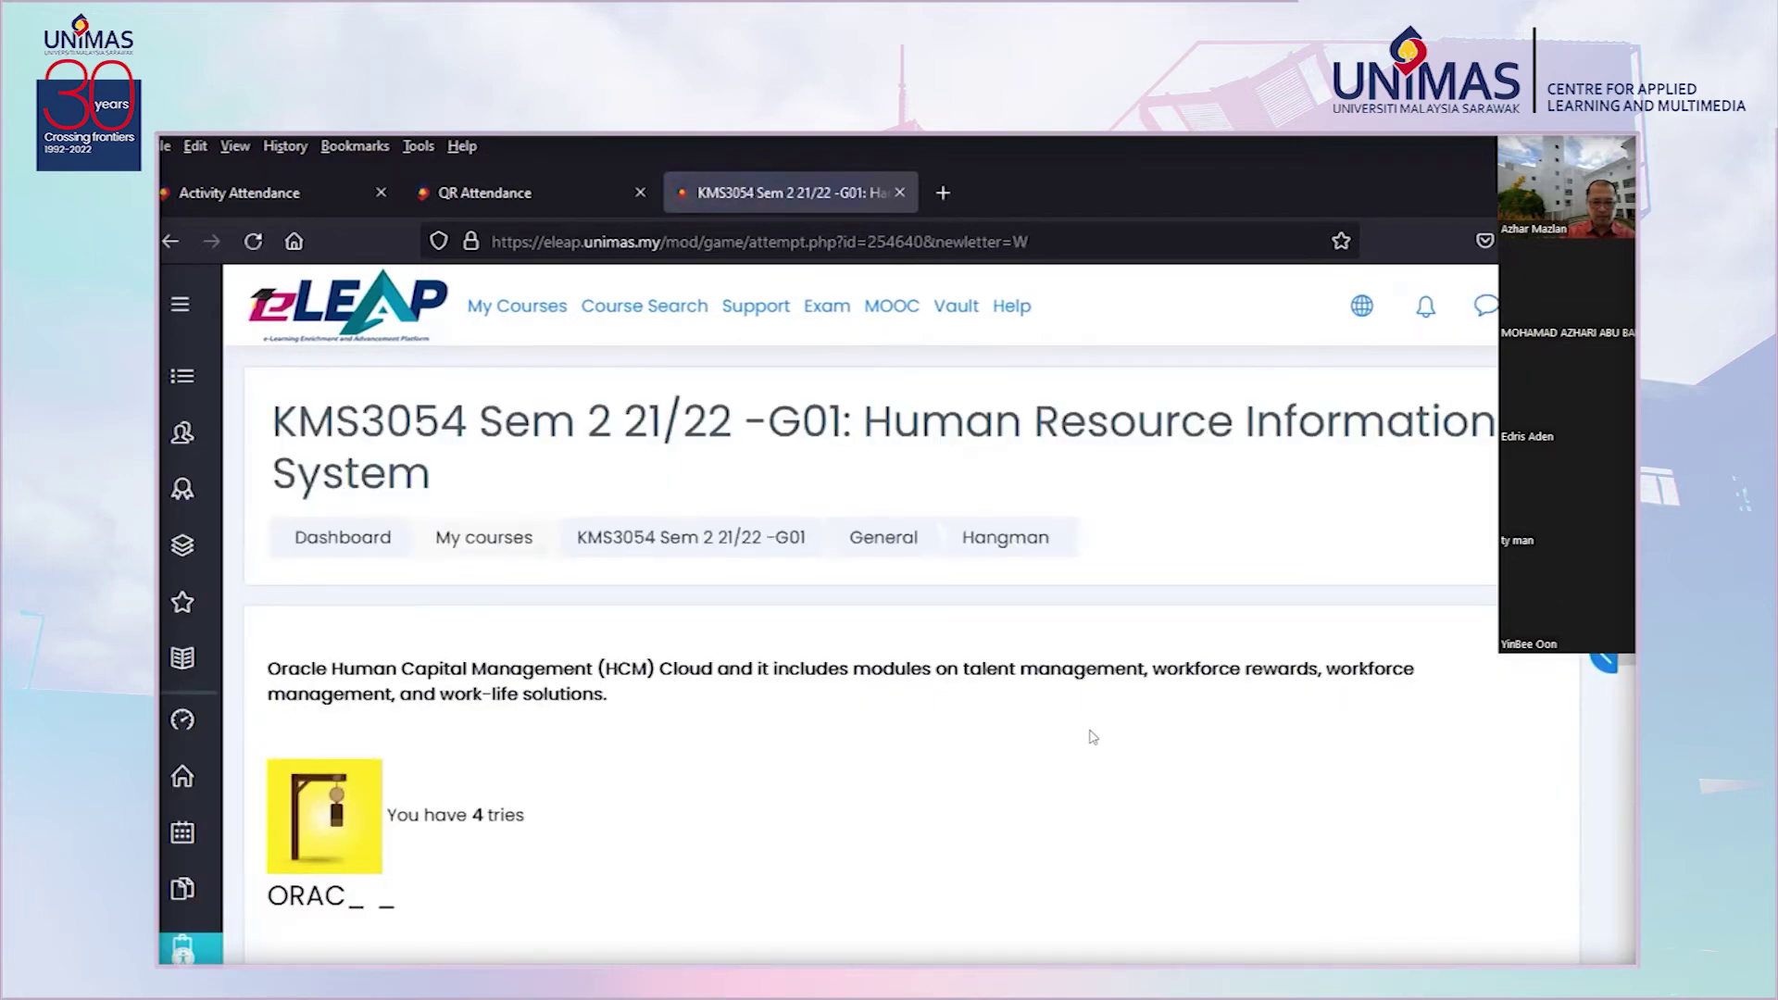
scroll(1093, 737, "down", 2)
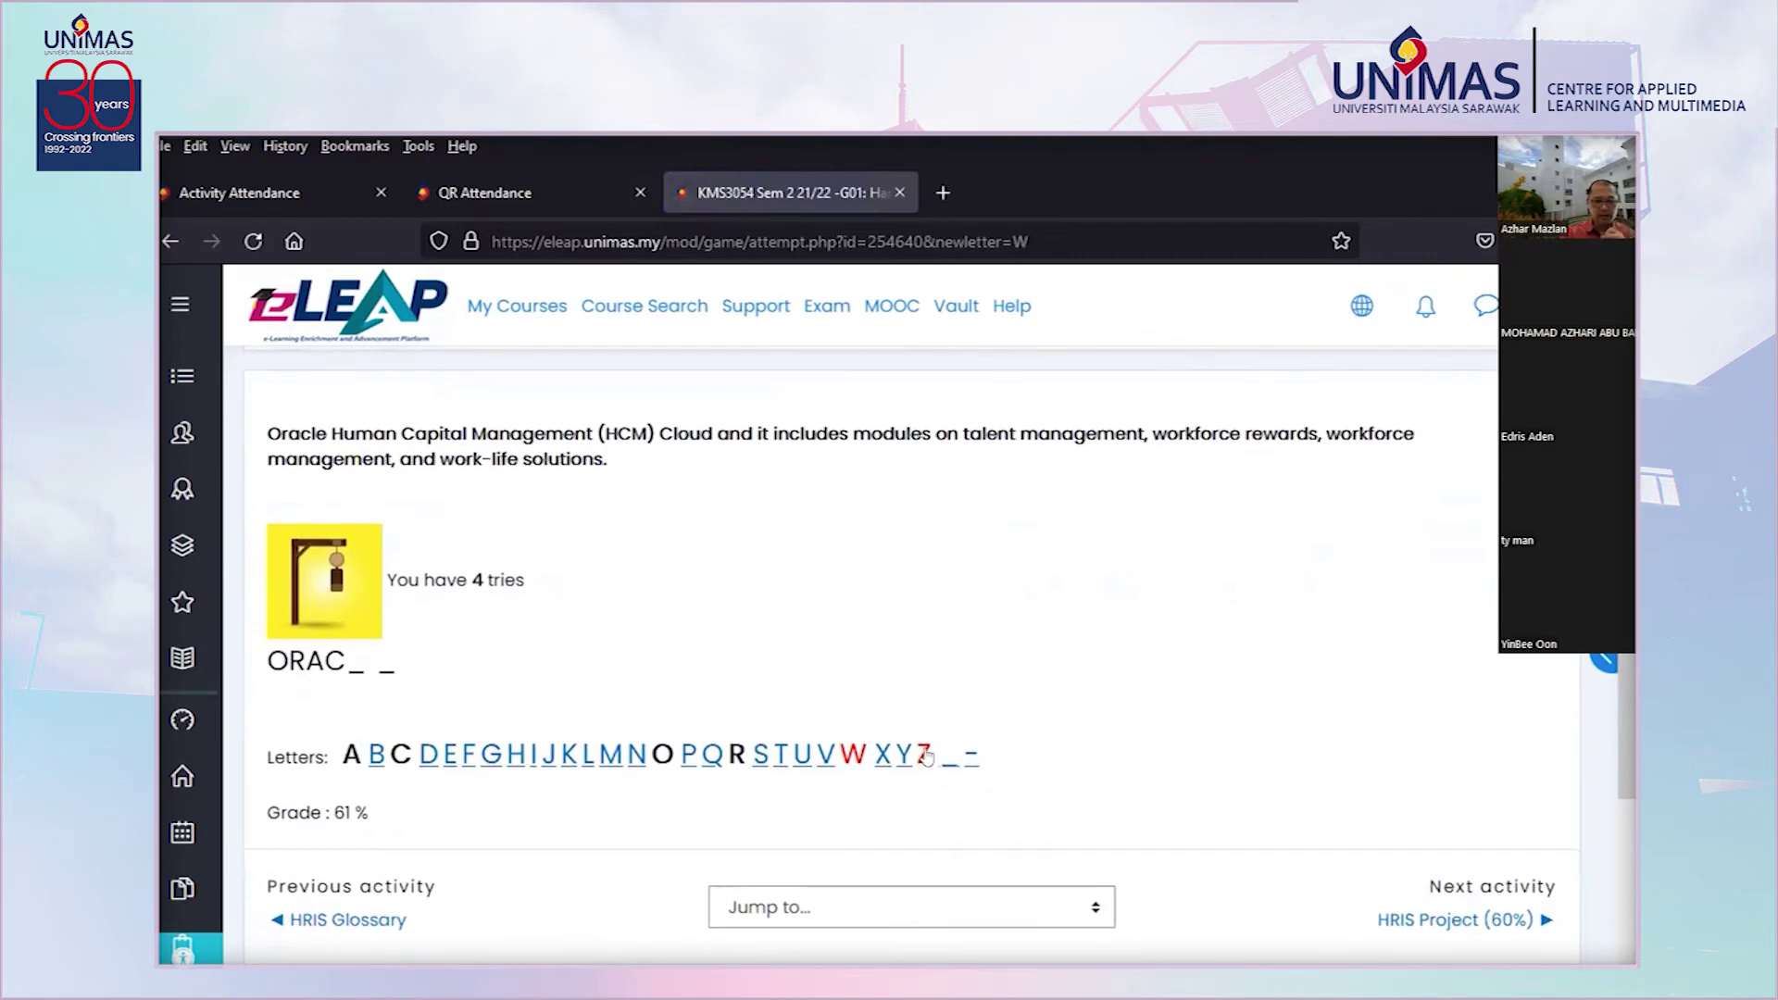
left_click(570, 754)
Guess the letters L and E to complete the word ORACLE
scroll(965, 742, "down", 4)
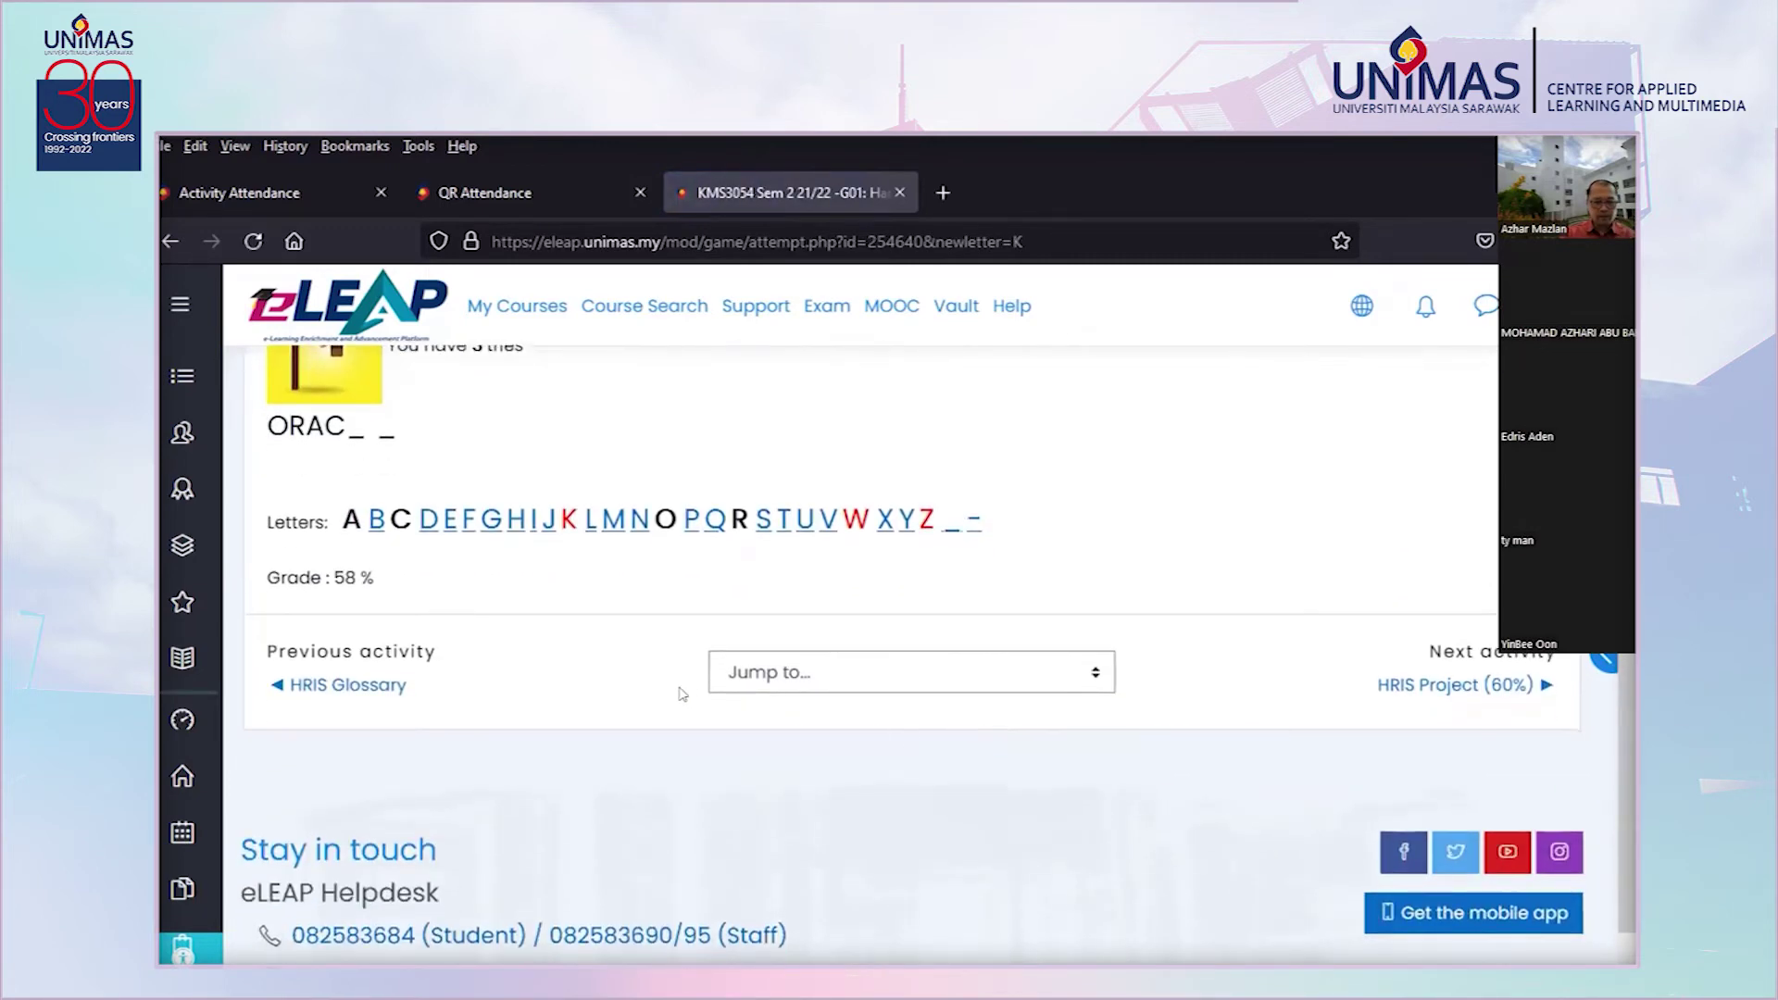
left_click(591, 524)
scroll(463, 704, "down", 4)
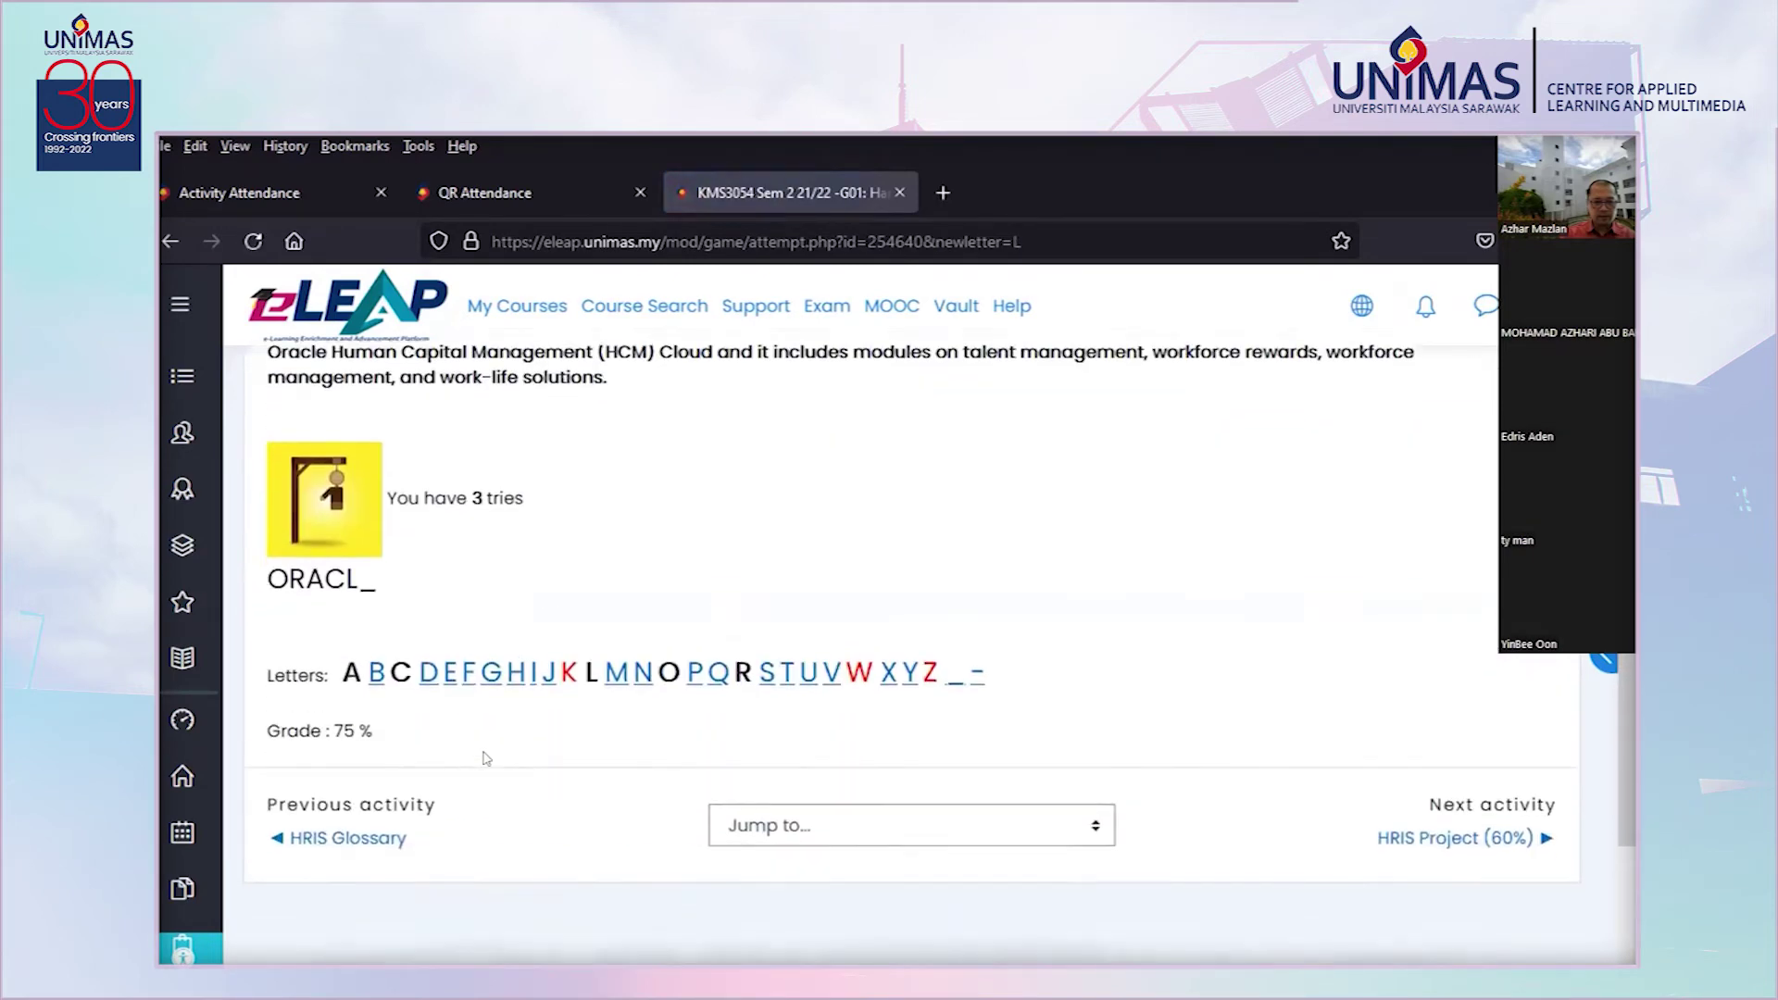
left_click(447, 641)
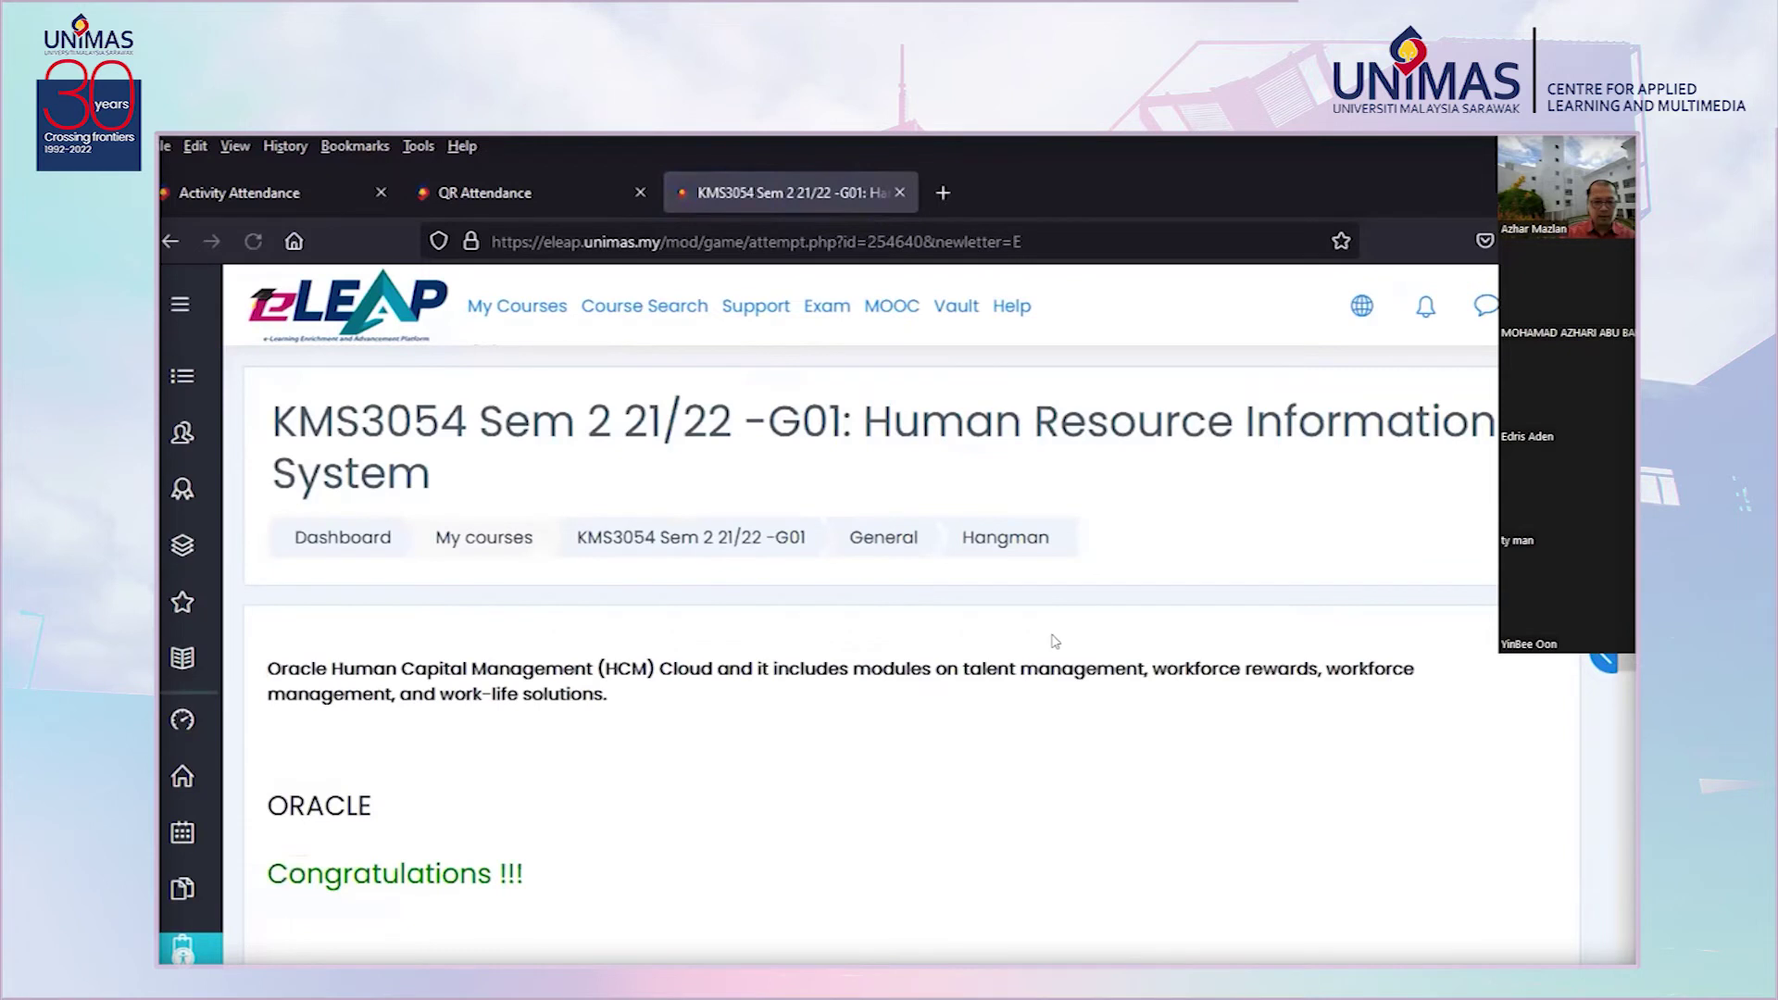
Review the result of the finished Hangman game and return to the KMS3054 course page
scroll(571, 679, "down", 2)
scroll(570, 679, "down", 1)
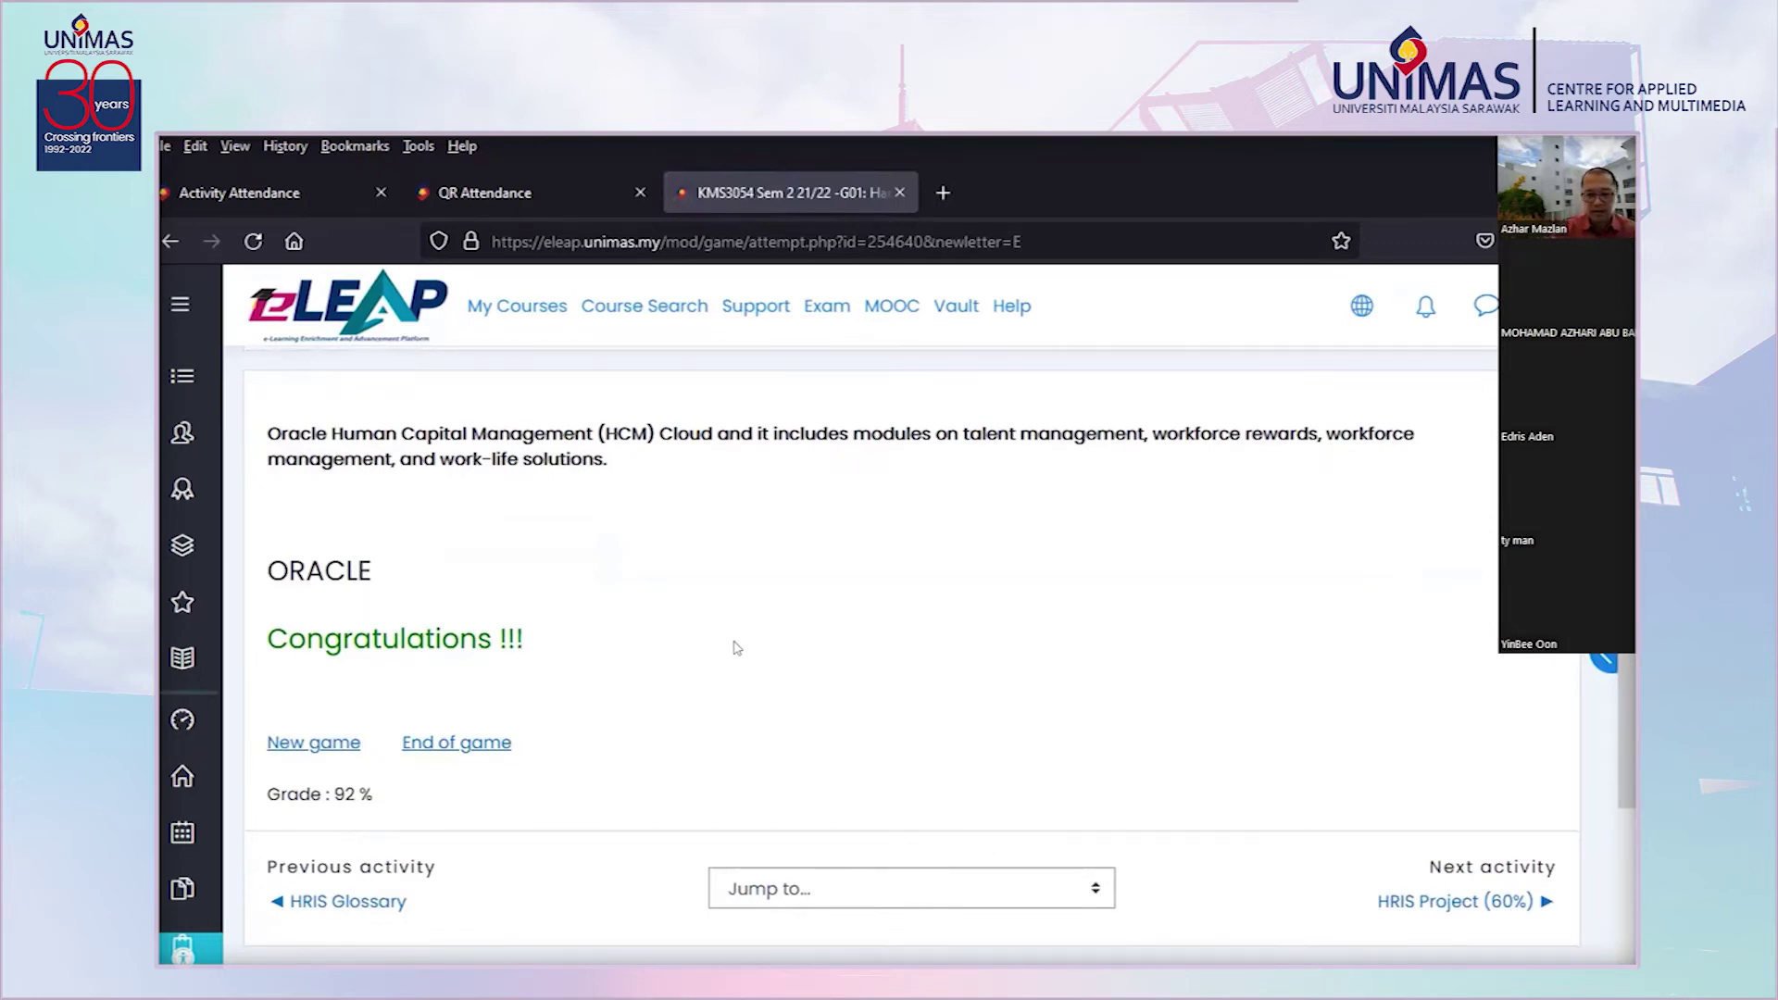
scroll(738, 648, "down", 3)
scroll(723, 755, "up", 5)
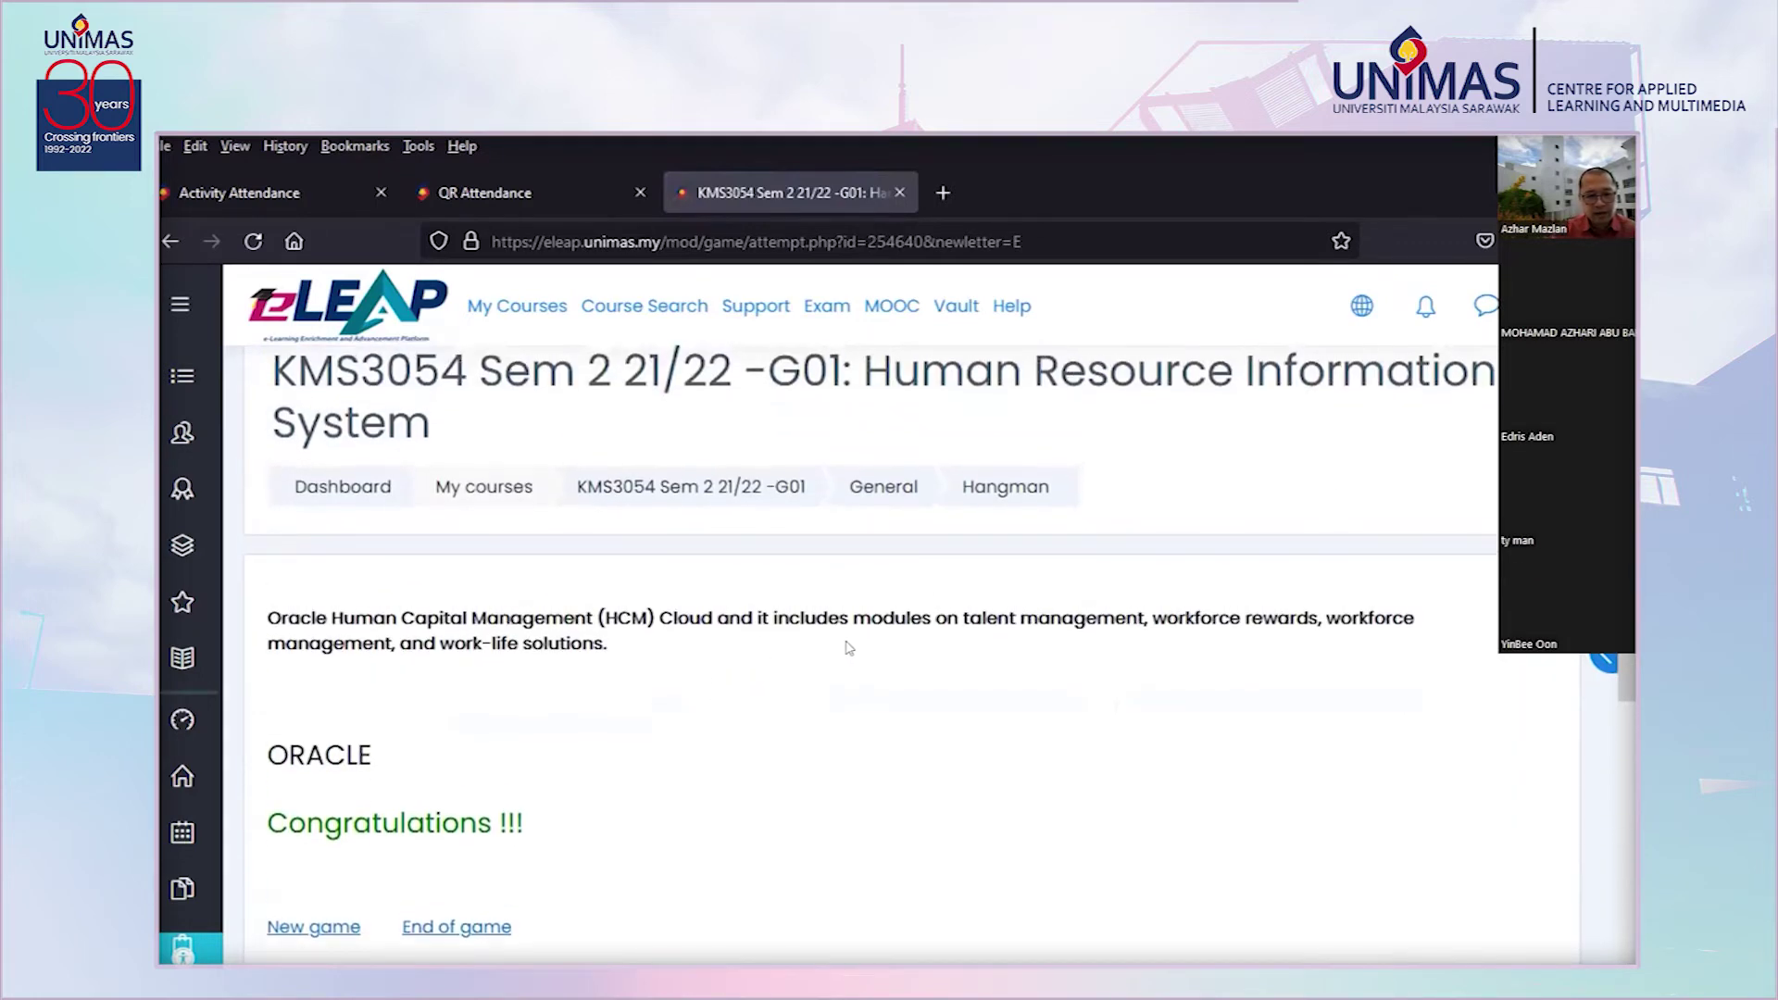
left_click(704, 488)
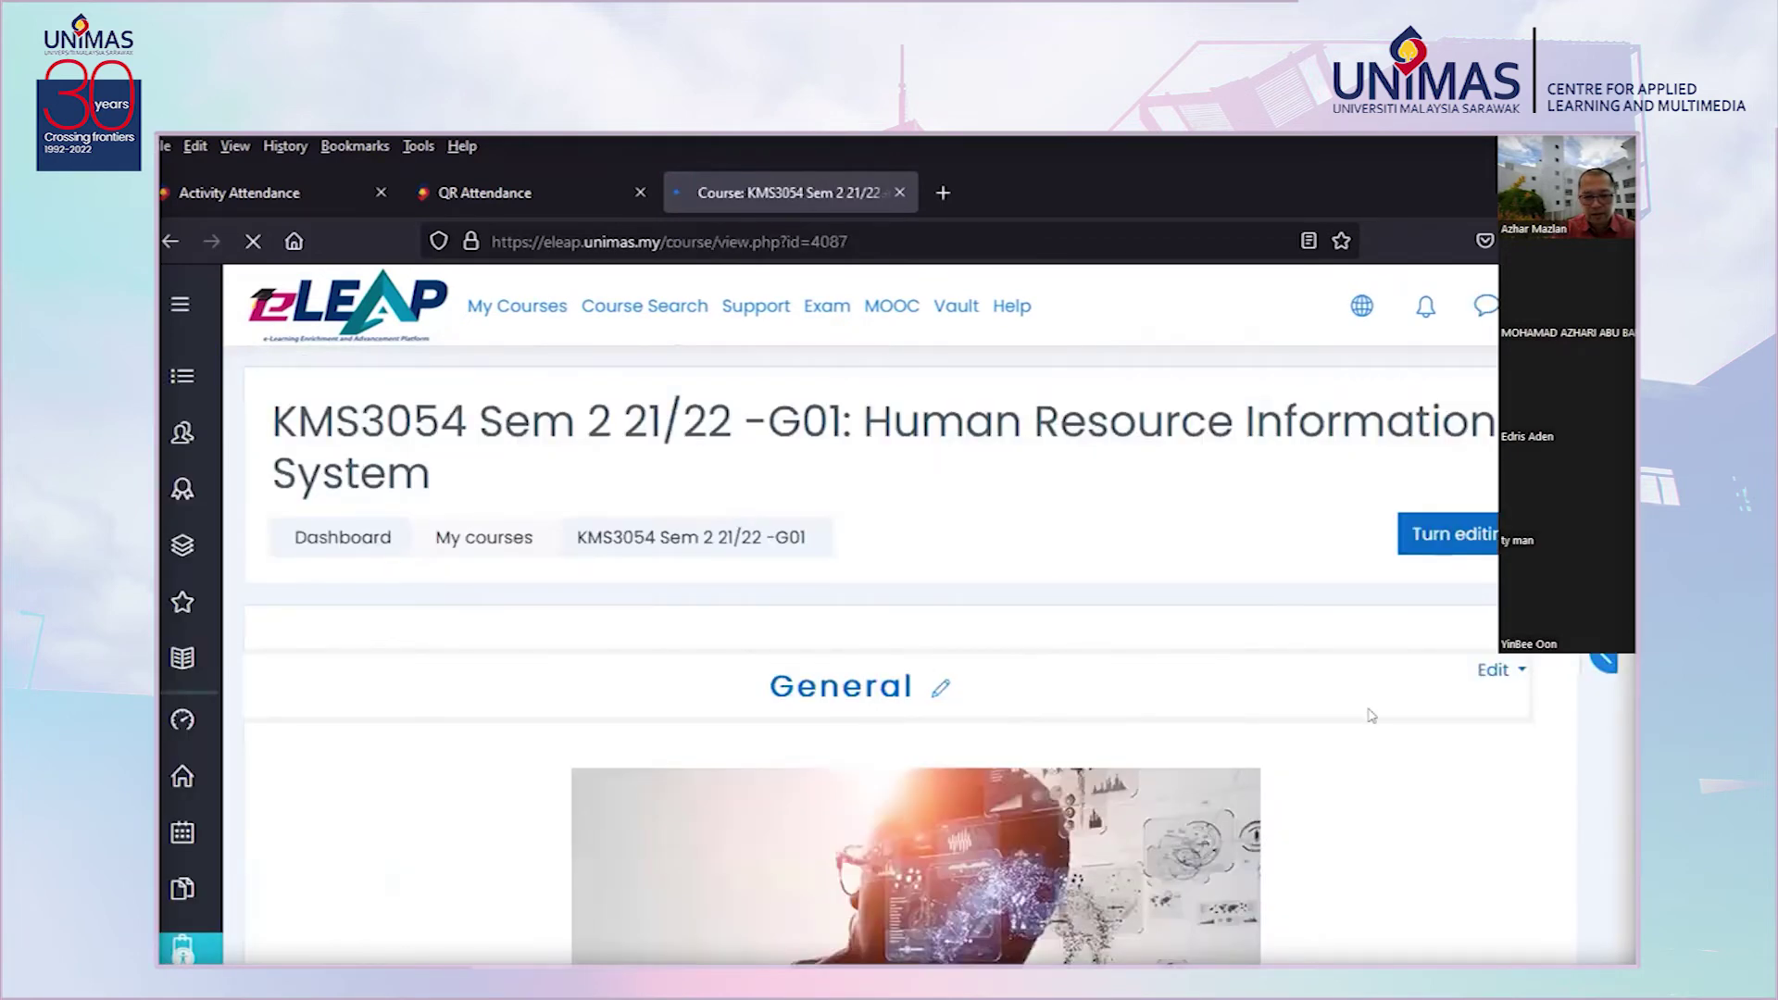
Start adding a Game - Snakes and Ladders activity to the General section of the course
scroll(1463, 731, "down", 10)
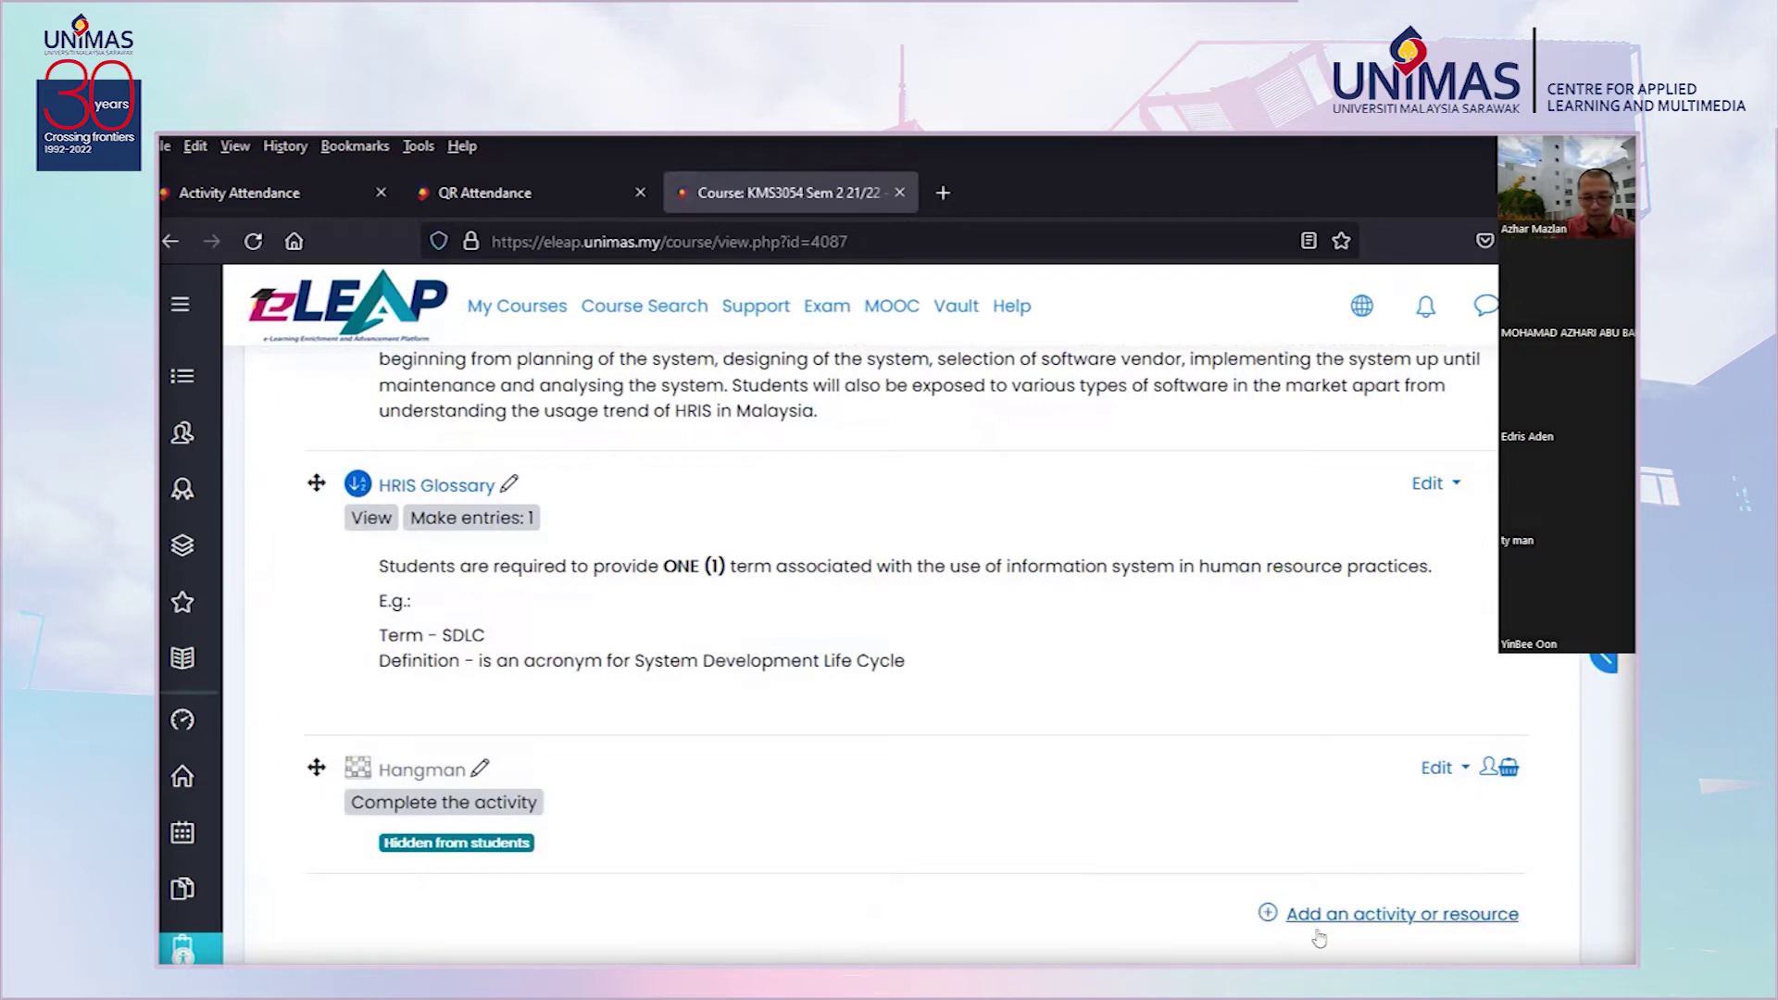
left_click(1374, 917)
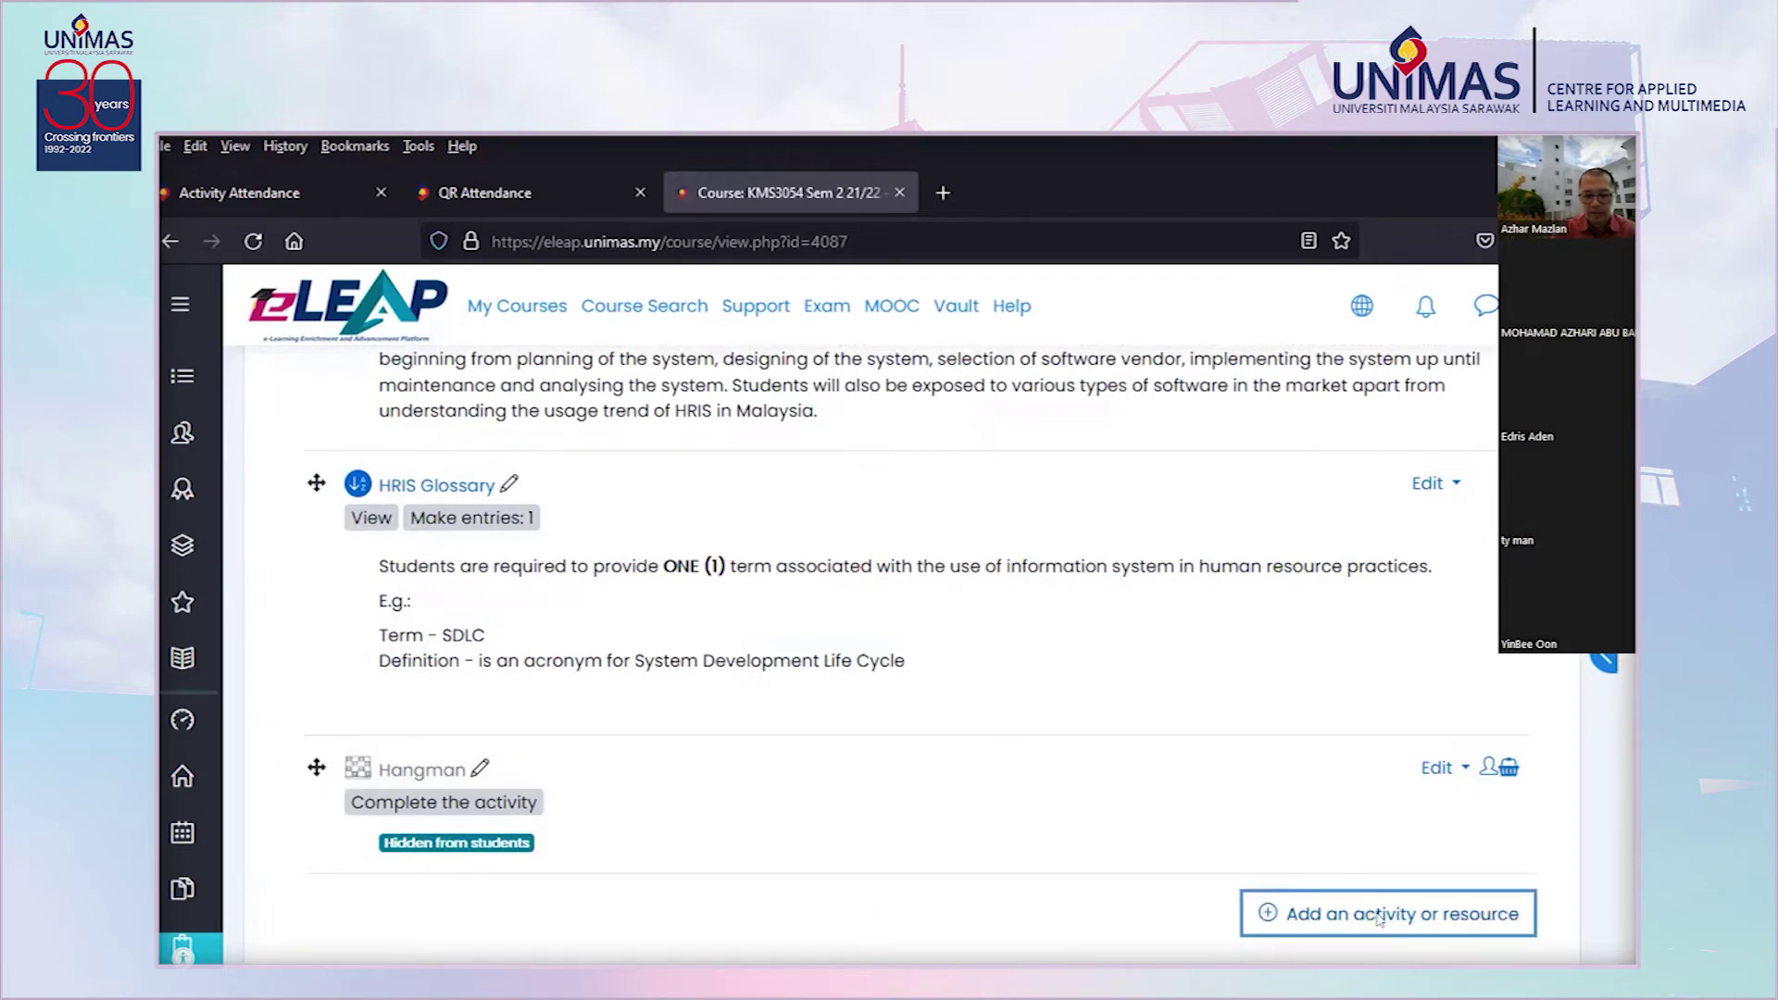
scroll(1203, 799, "down", 2)
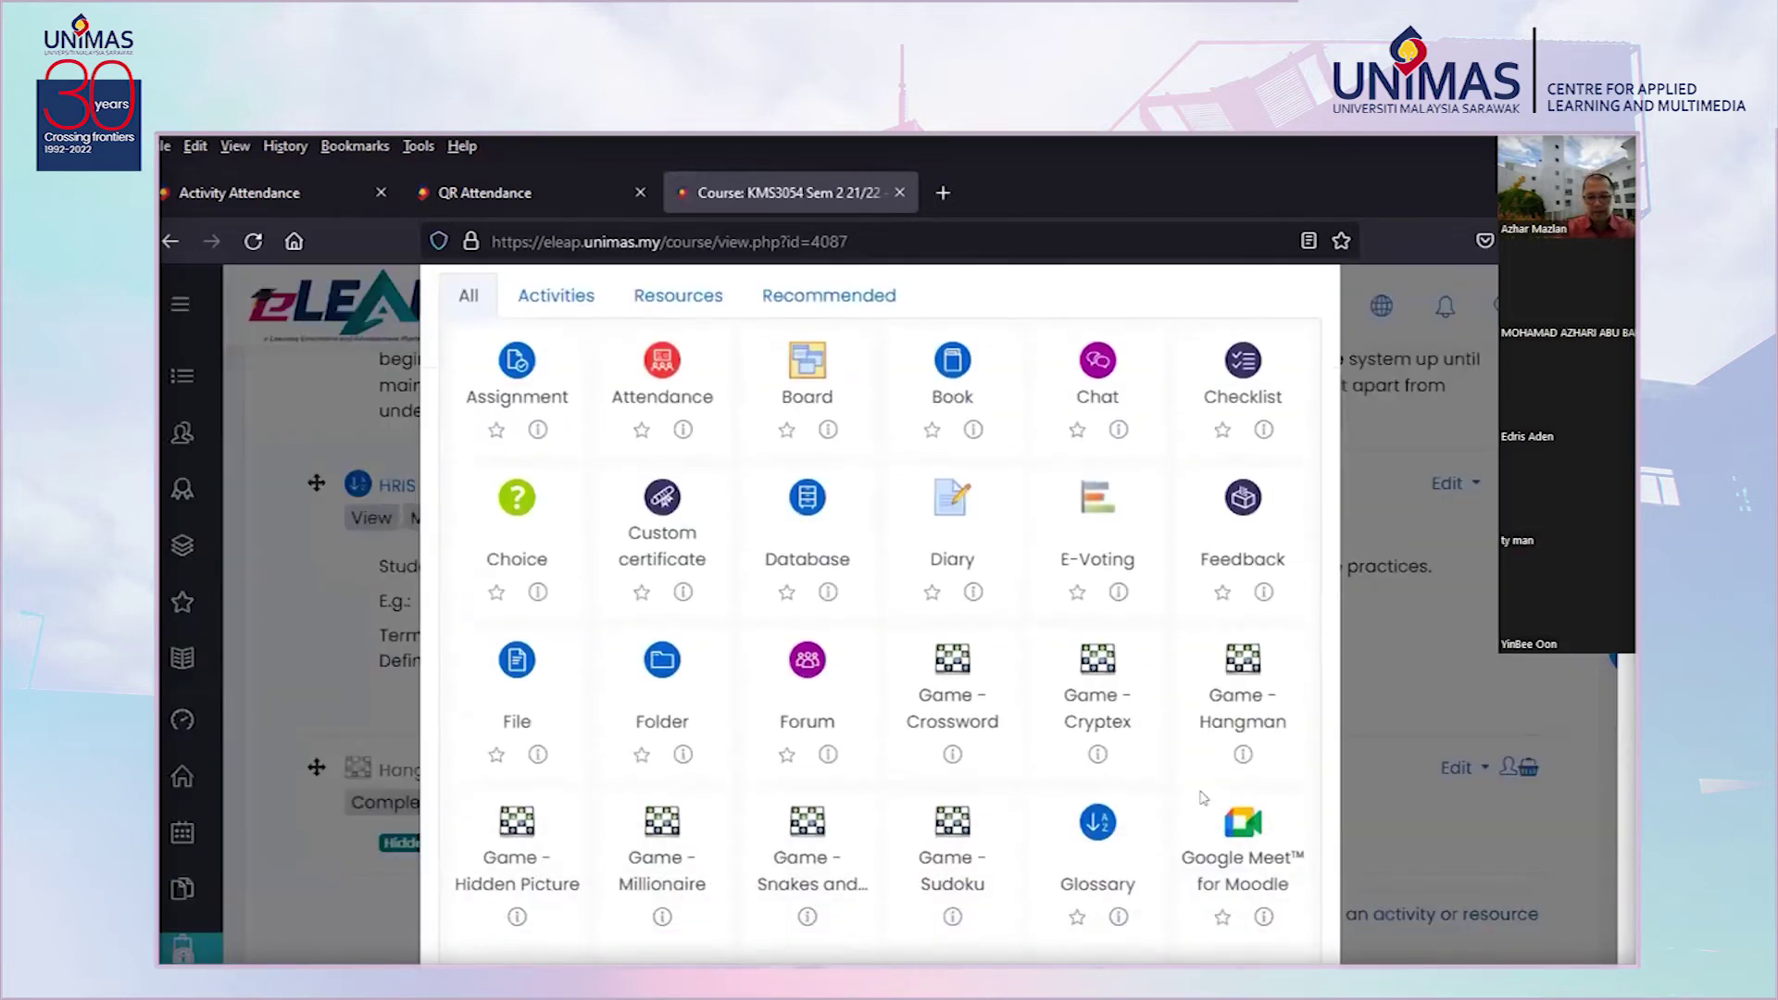
scroll(1203, 798, "down", 1)
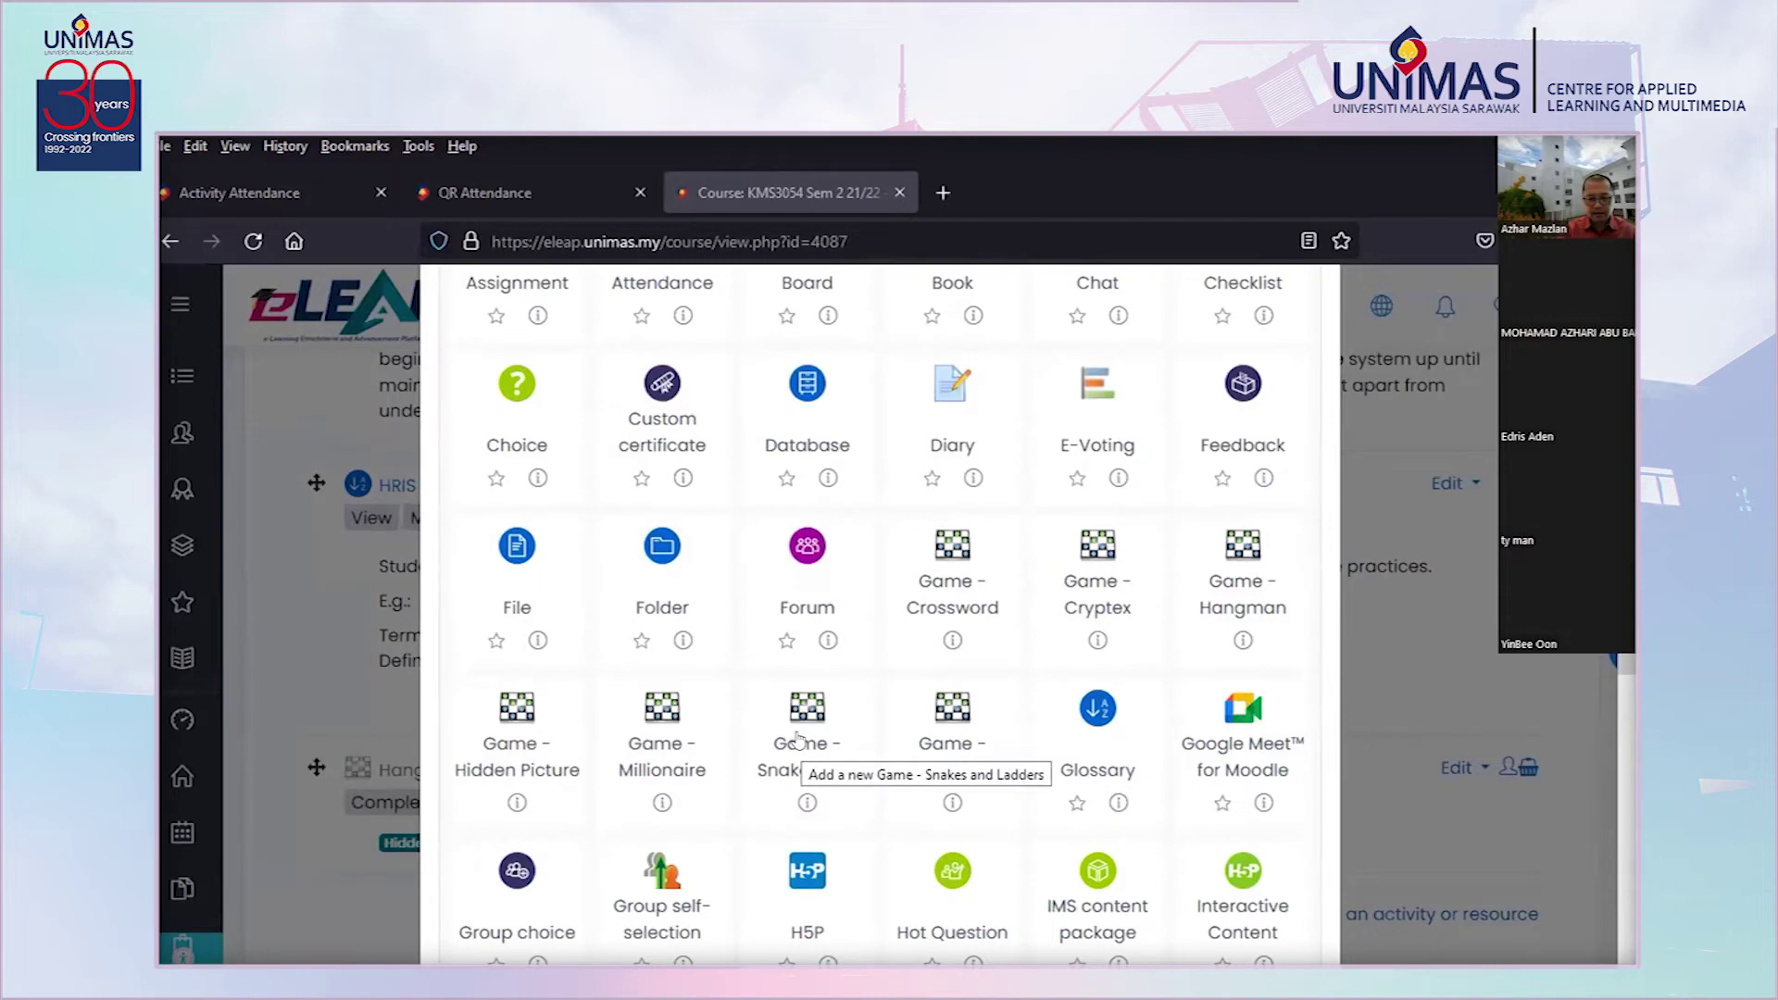
scroll(798, 738, "up", 3)
scroll(1248, 769, "down", 8)
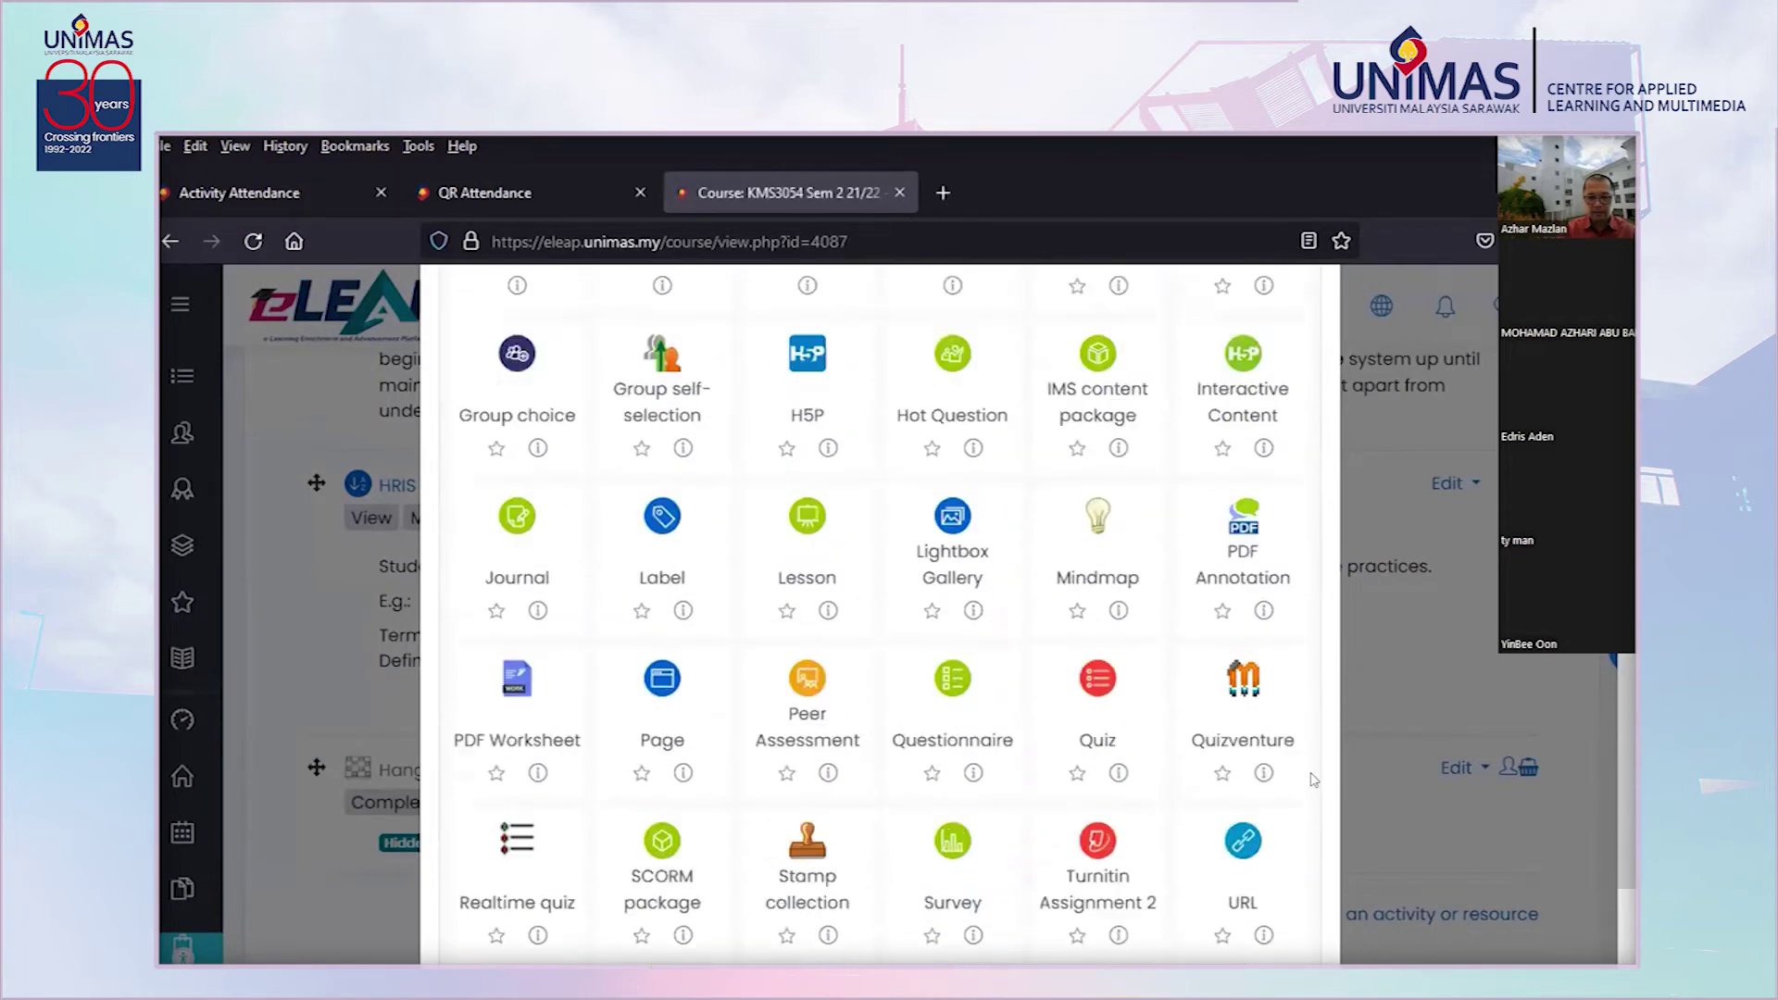
scroll(1247, 769, "up", 5)
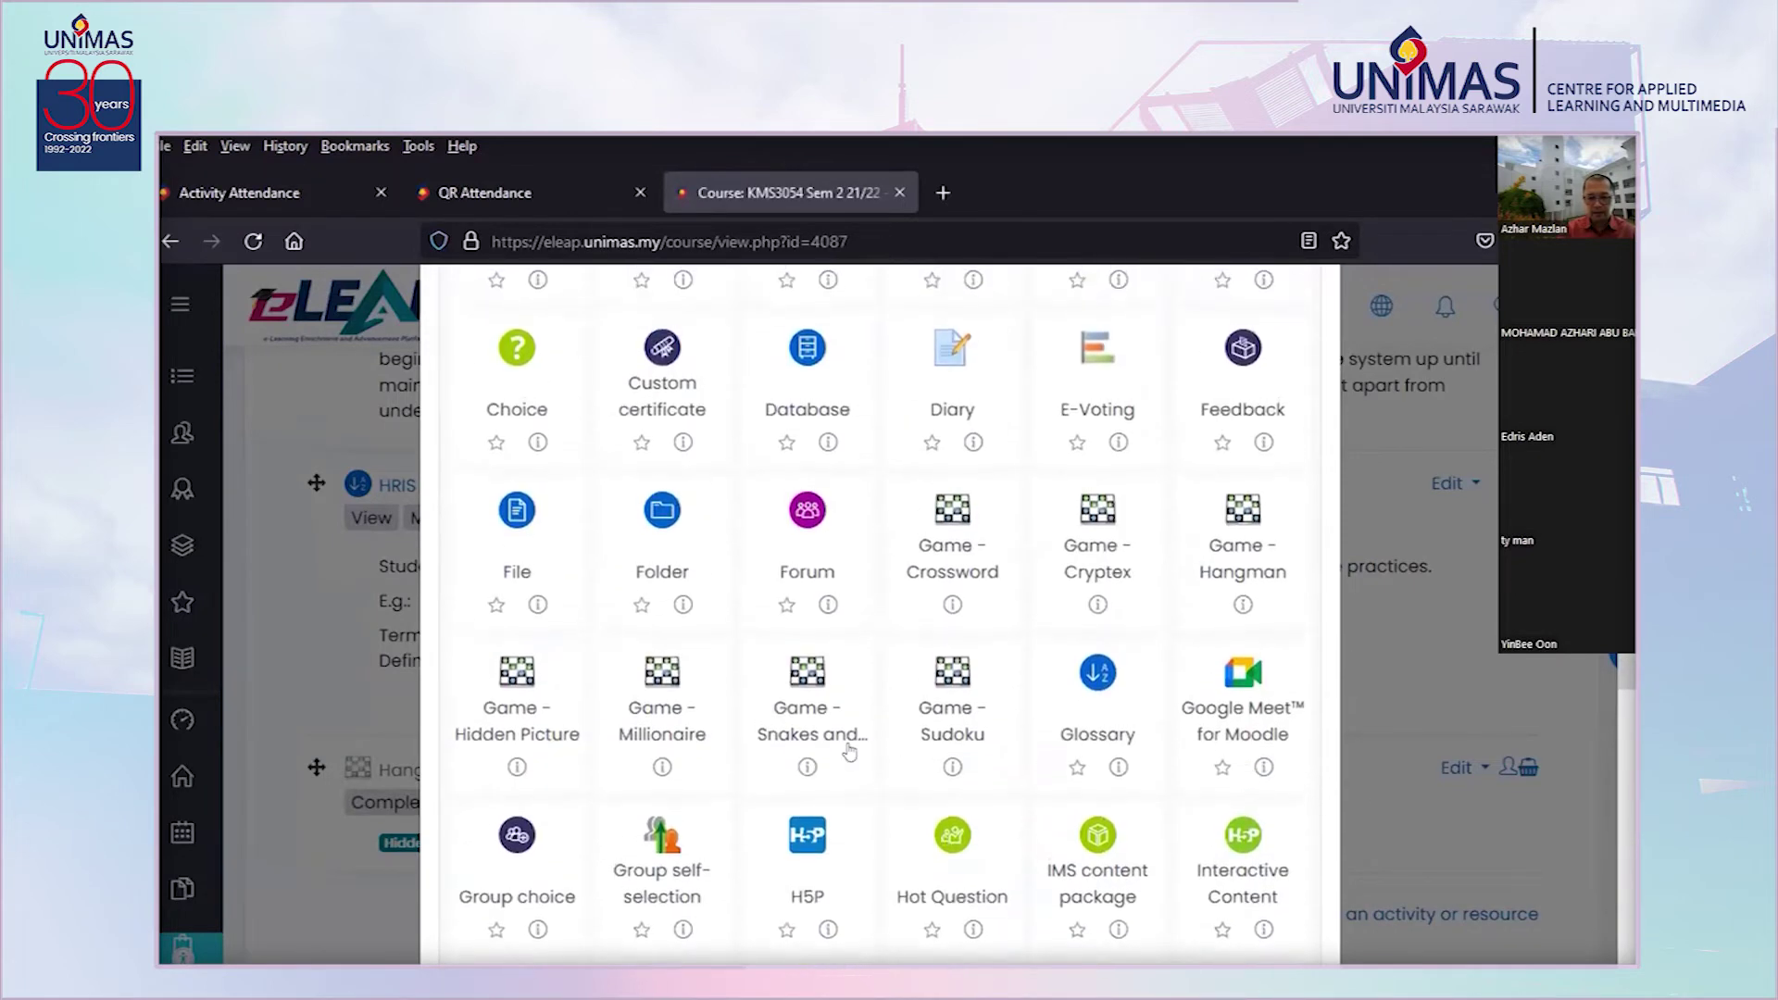
left_click(785, 723)
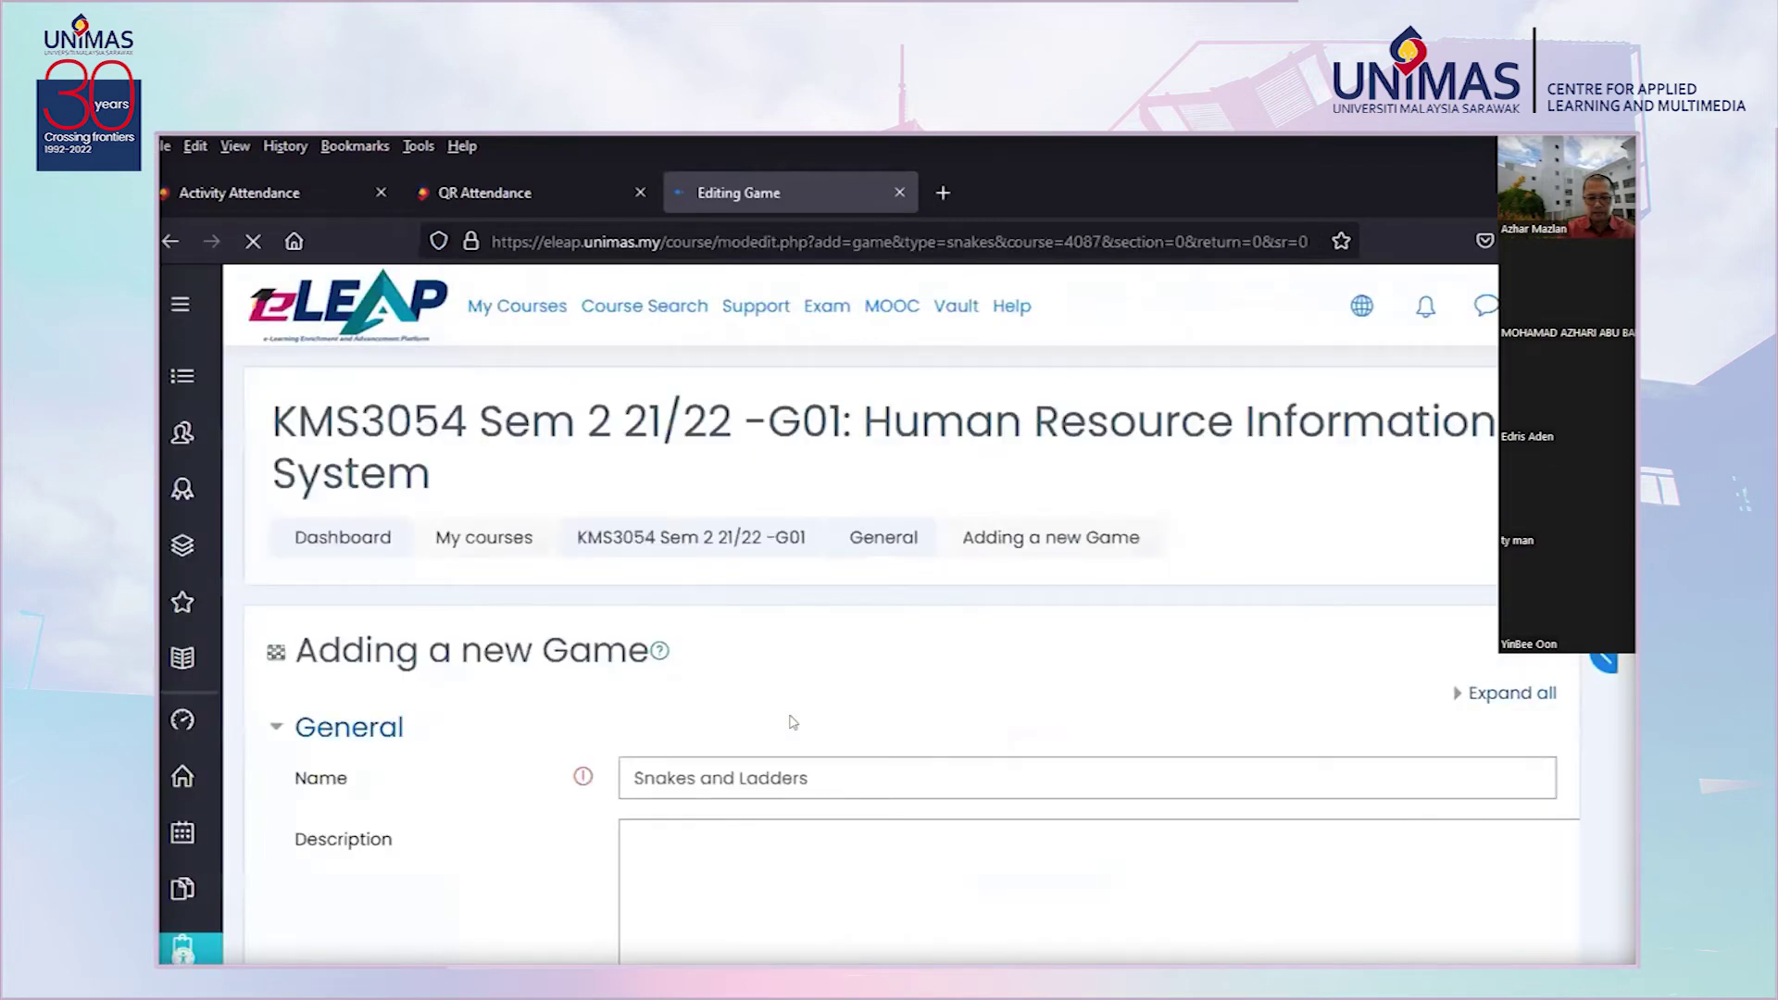
Review all settings of the new Snakes and Ladders game, keep HRIS Glossary as its question source, and save it back to the course
left_click(1514, 697)
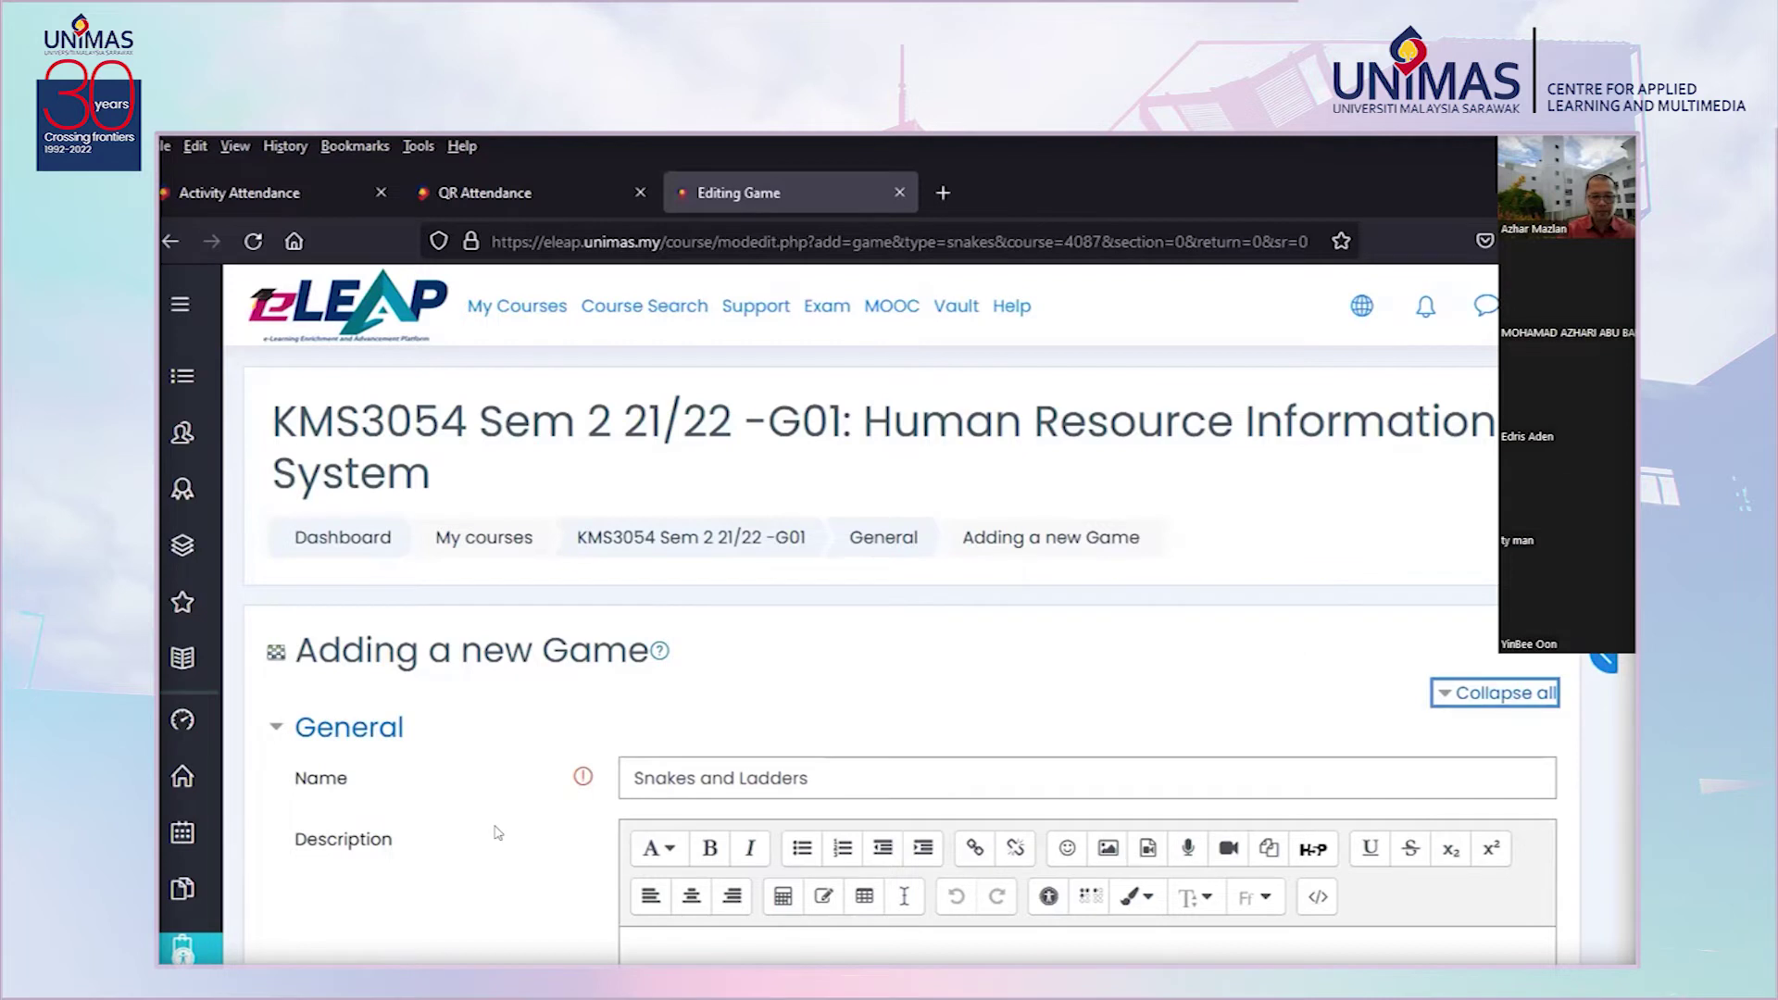
scroll(987, 816, "down", 4)
scroll(987, 805, "down", 2)
scroll(980, 788, "down", 1)
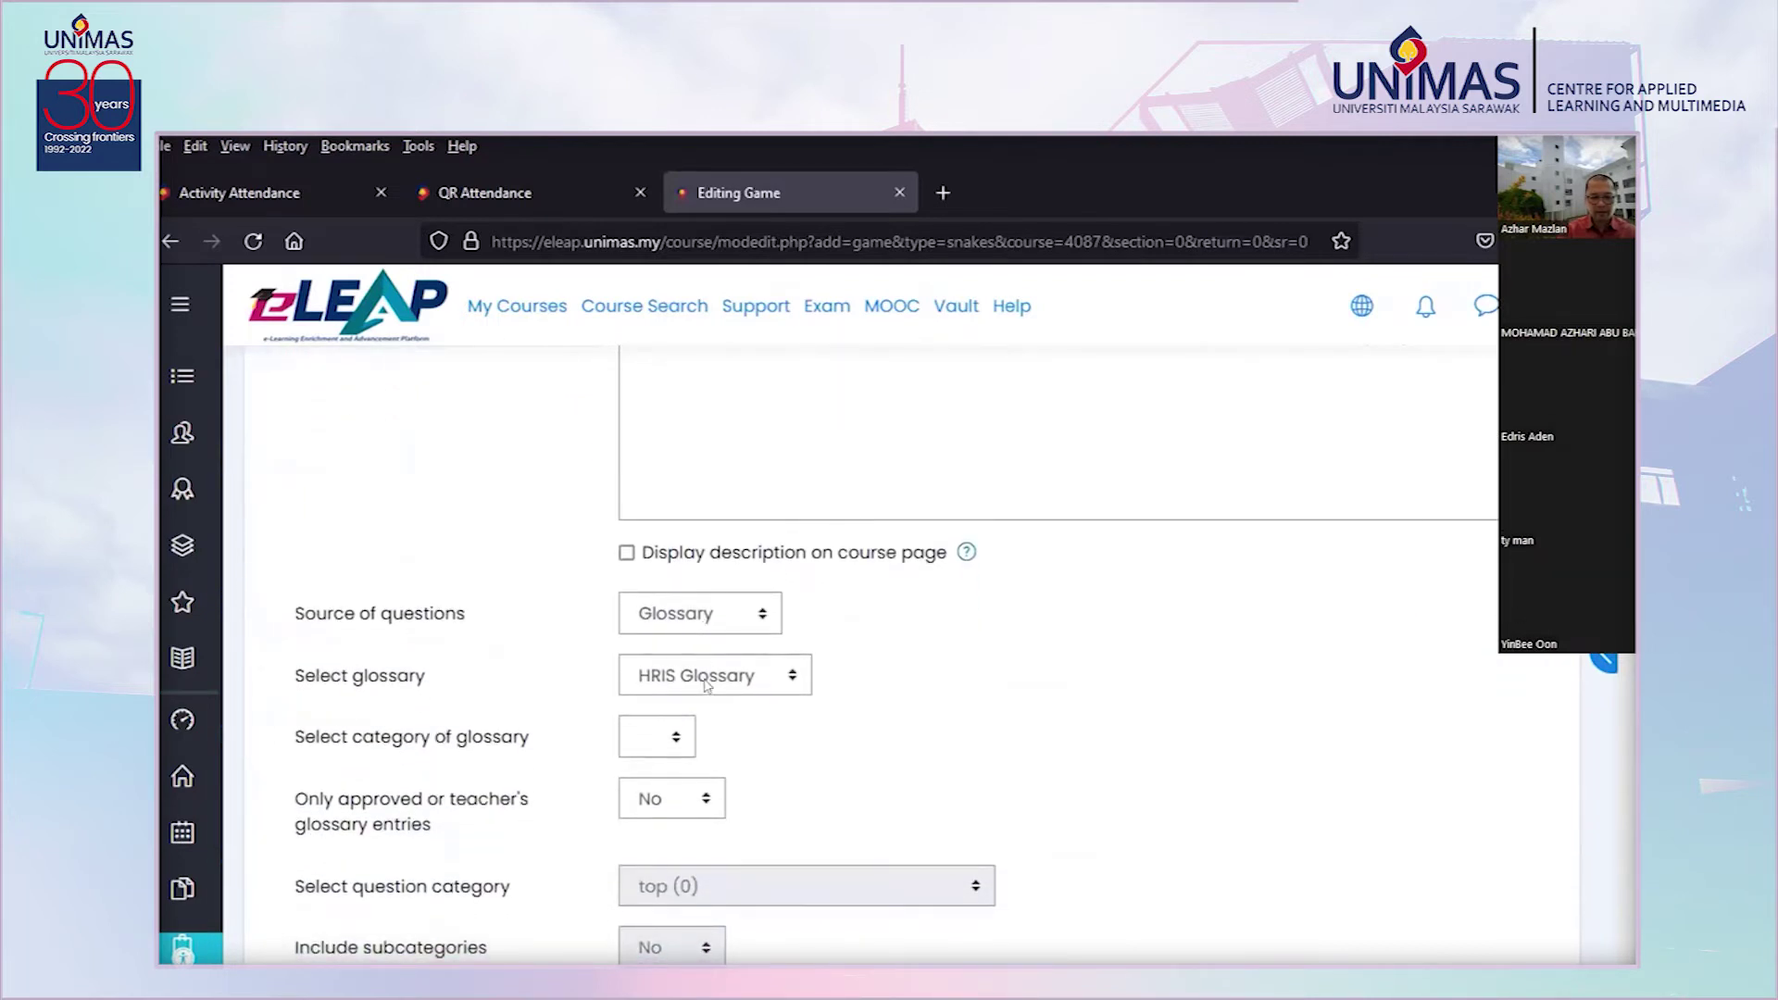
scroll(1528, 797, "down", 15)
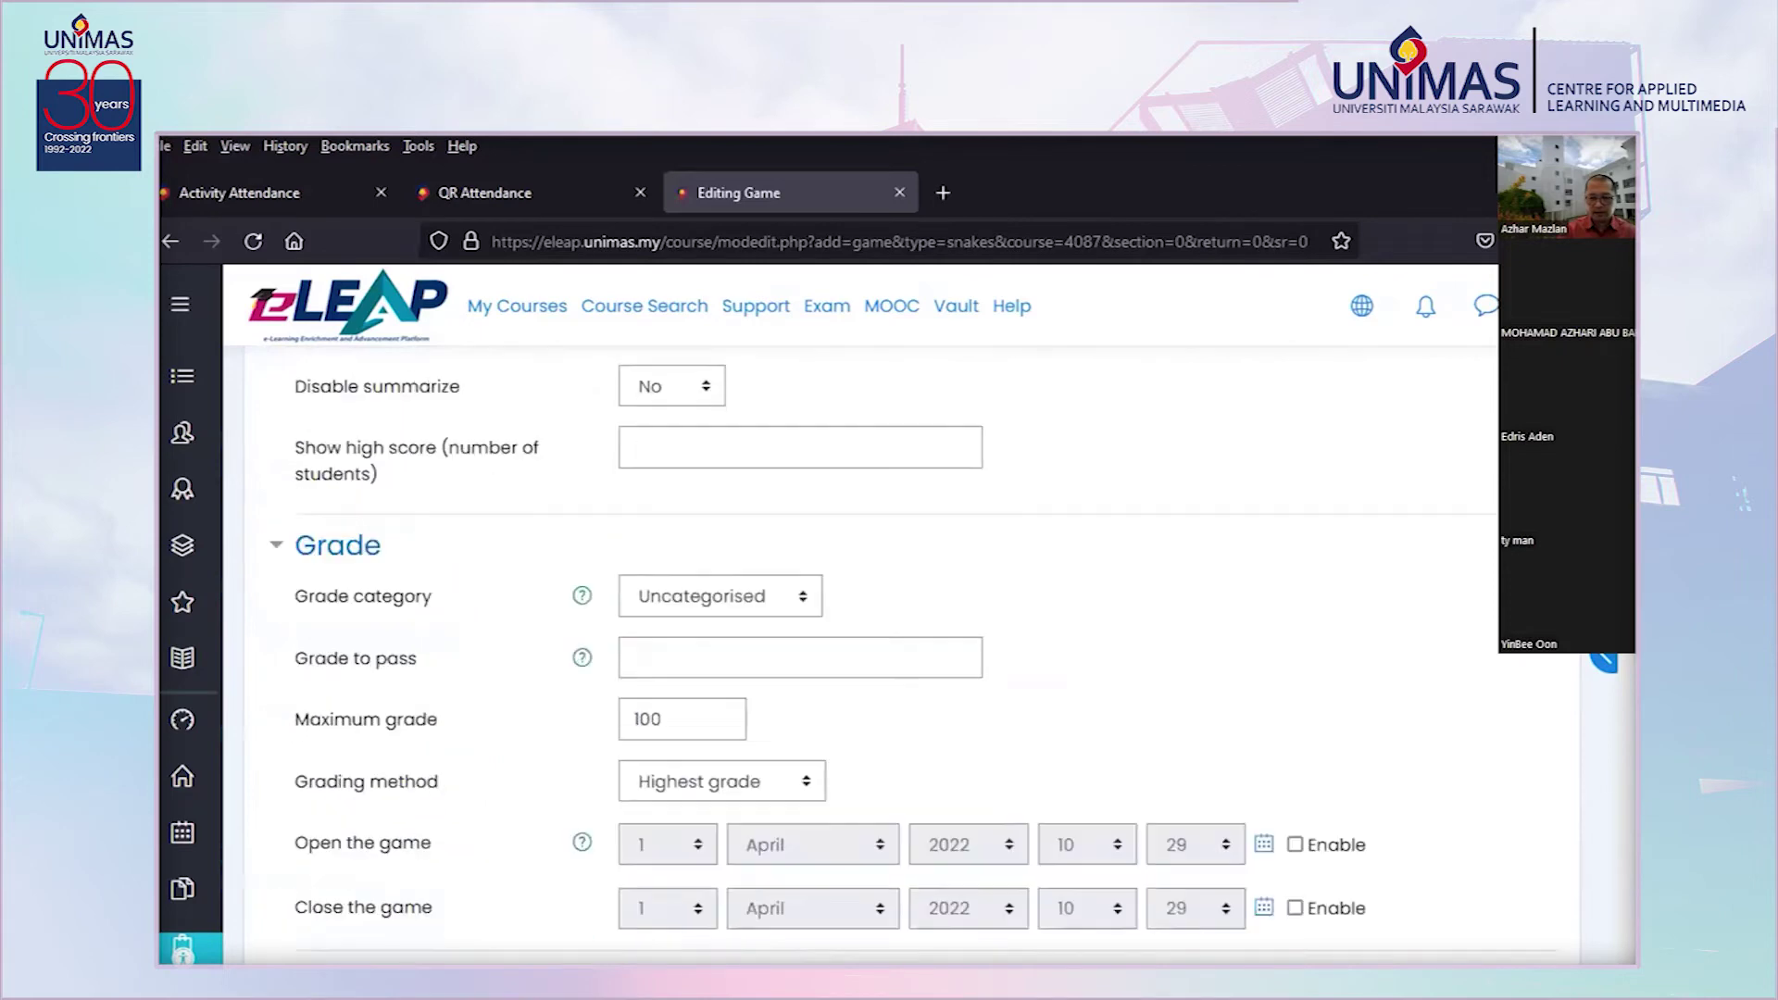
scroll(1623, 864, "down", 10)
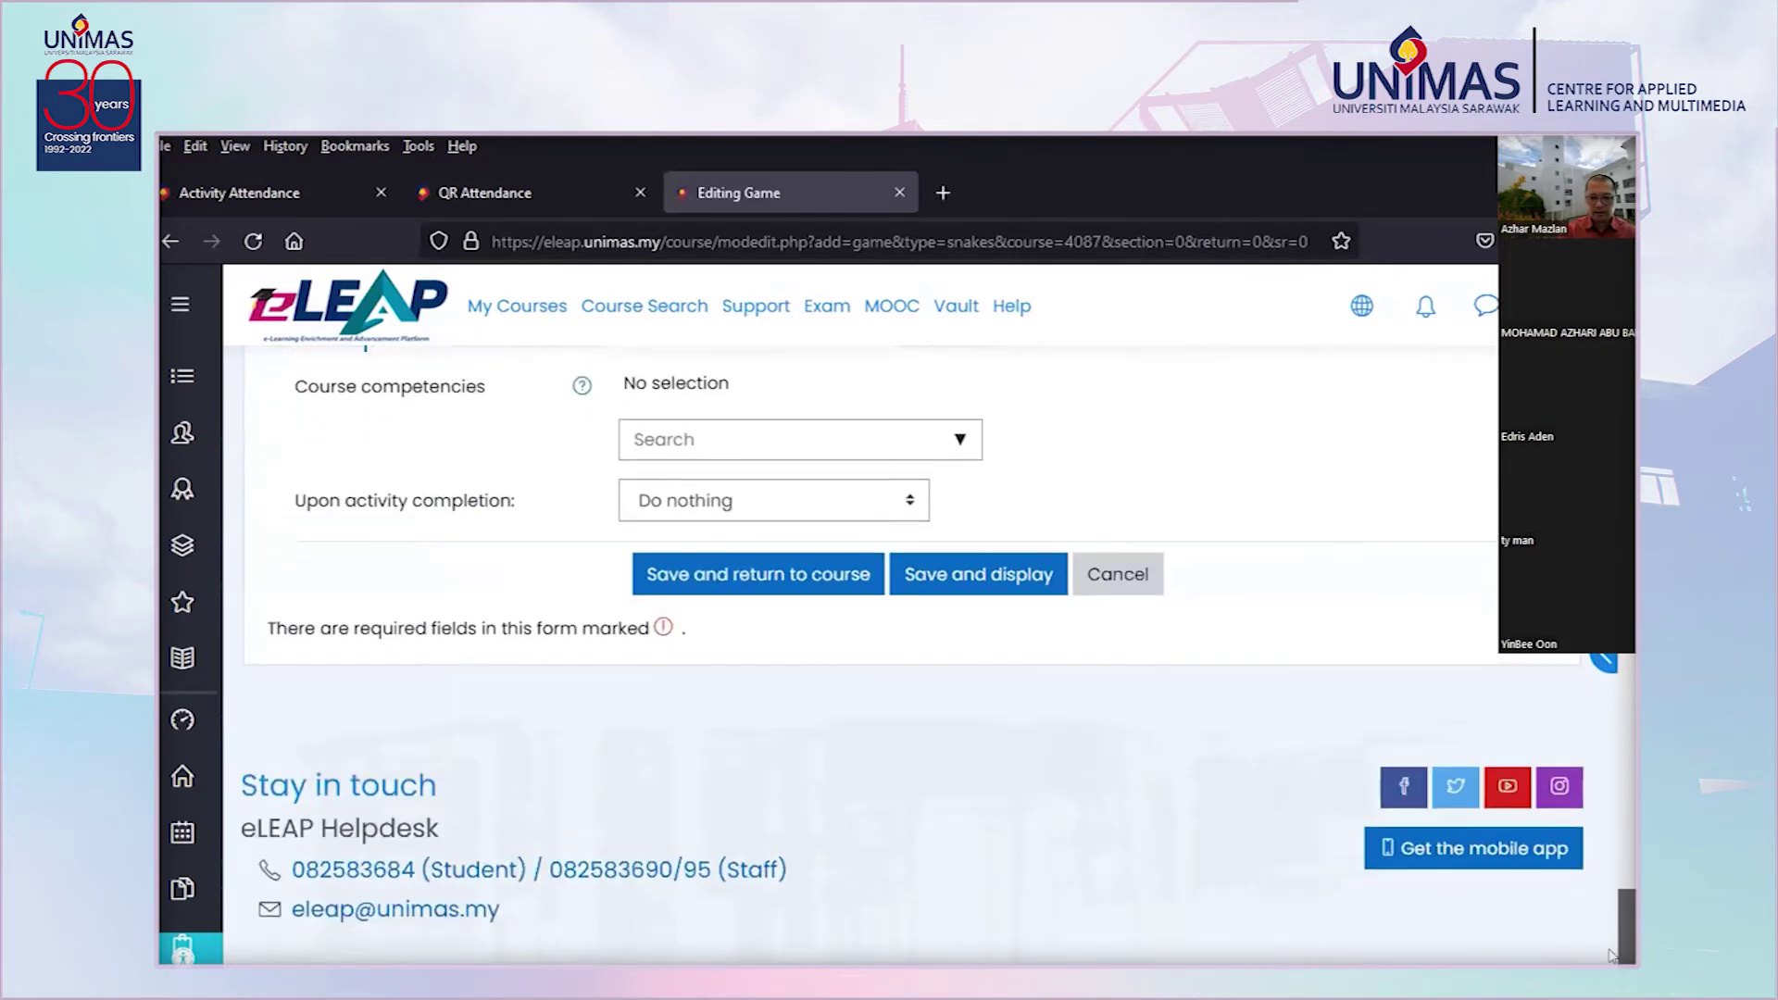
left_click(701, 589)
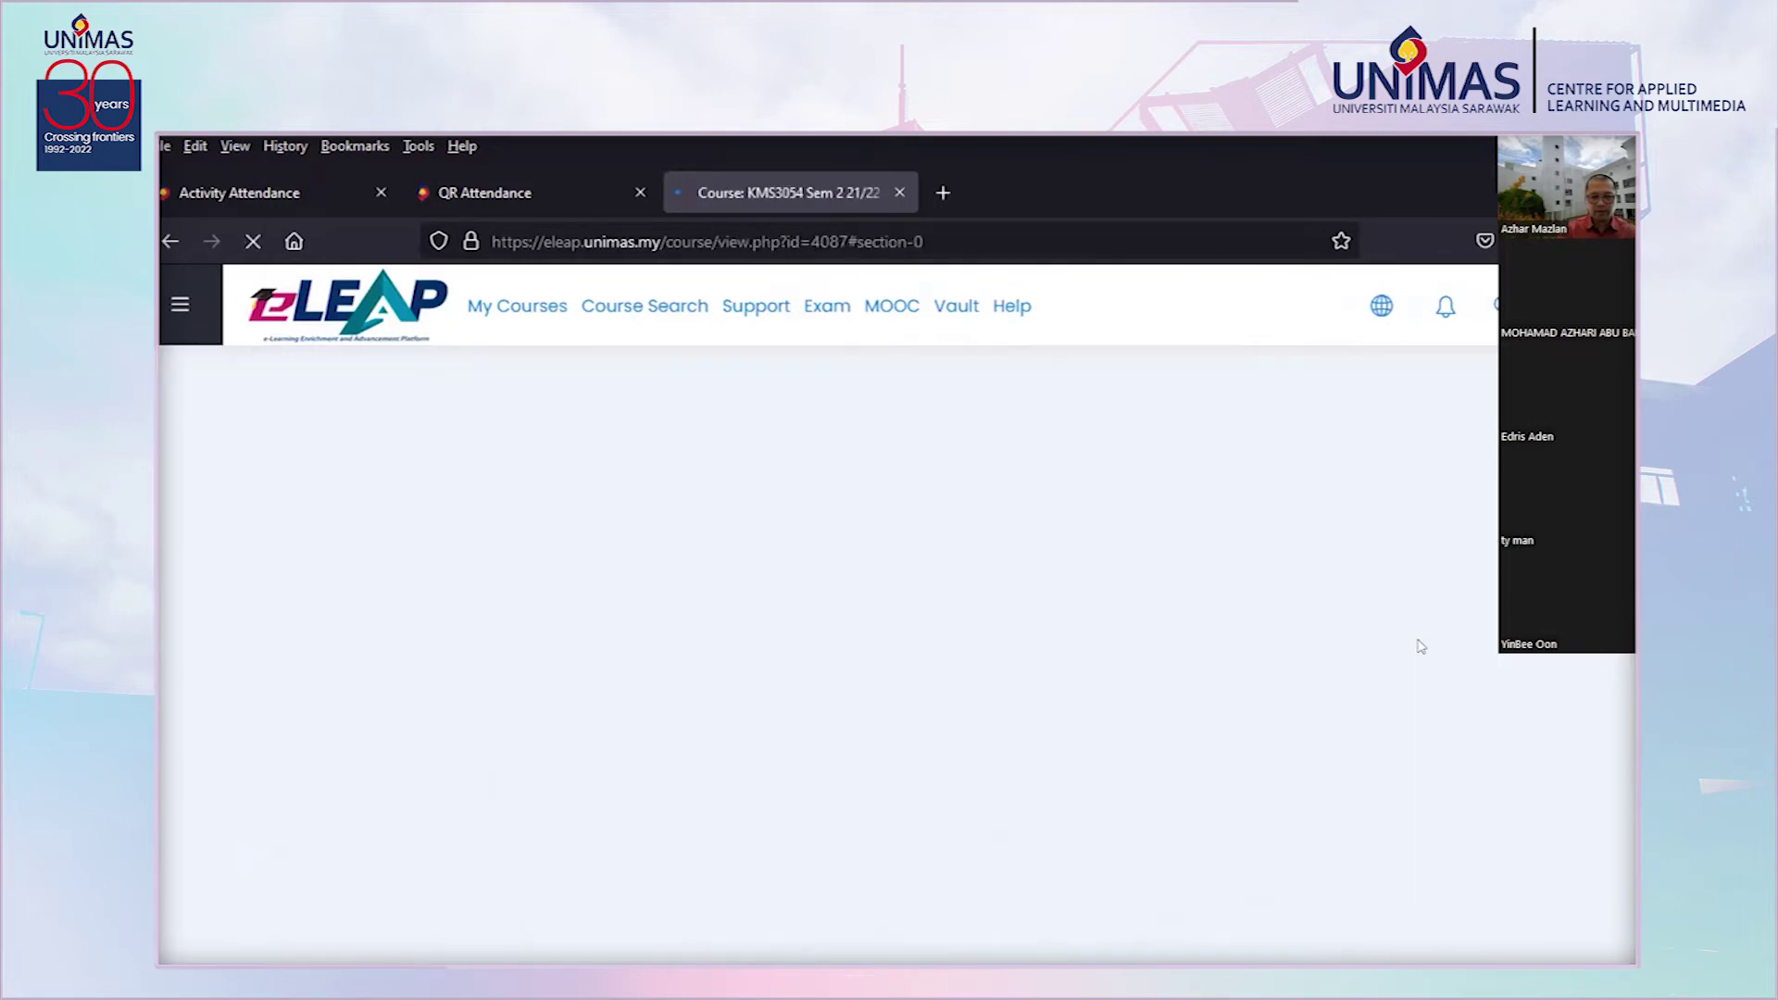
Hide the Snakes and Ladders activity from students
scroll(1417, 643, "down", 10)
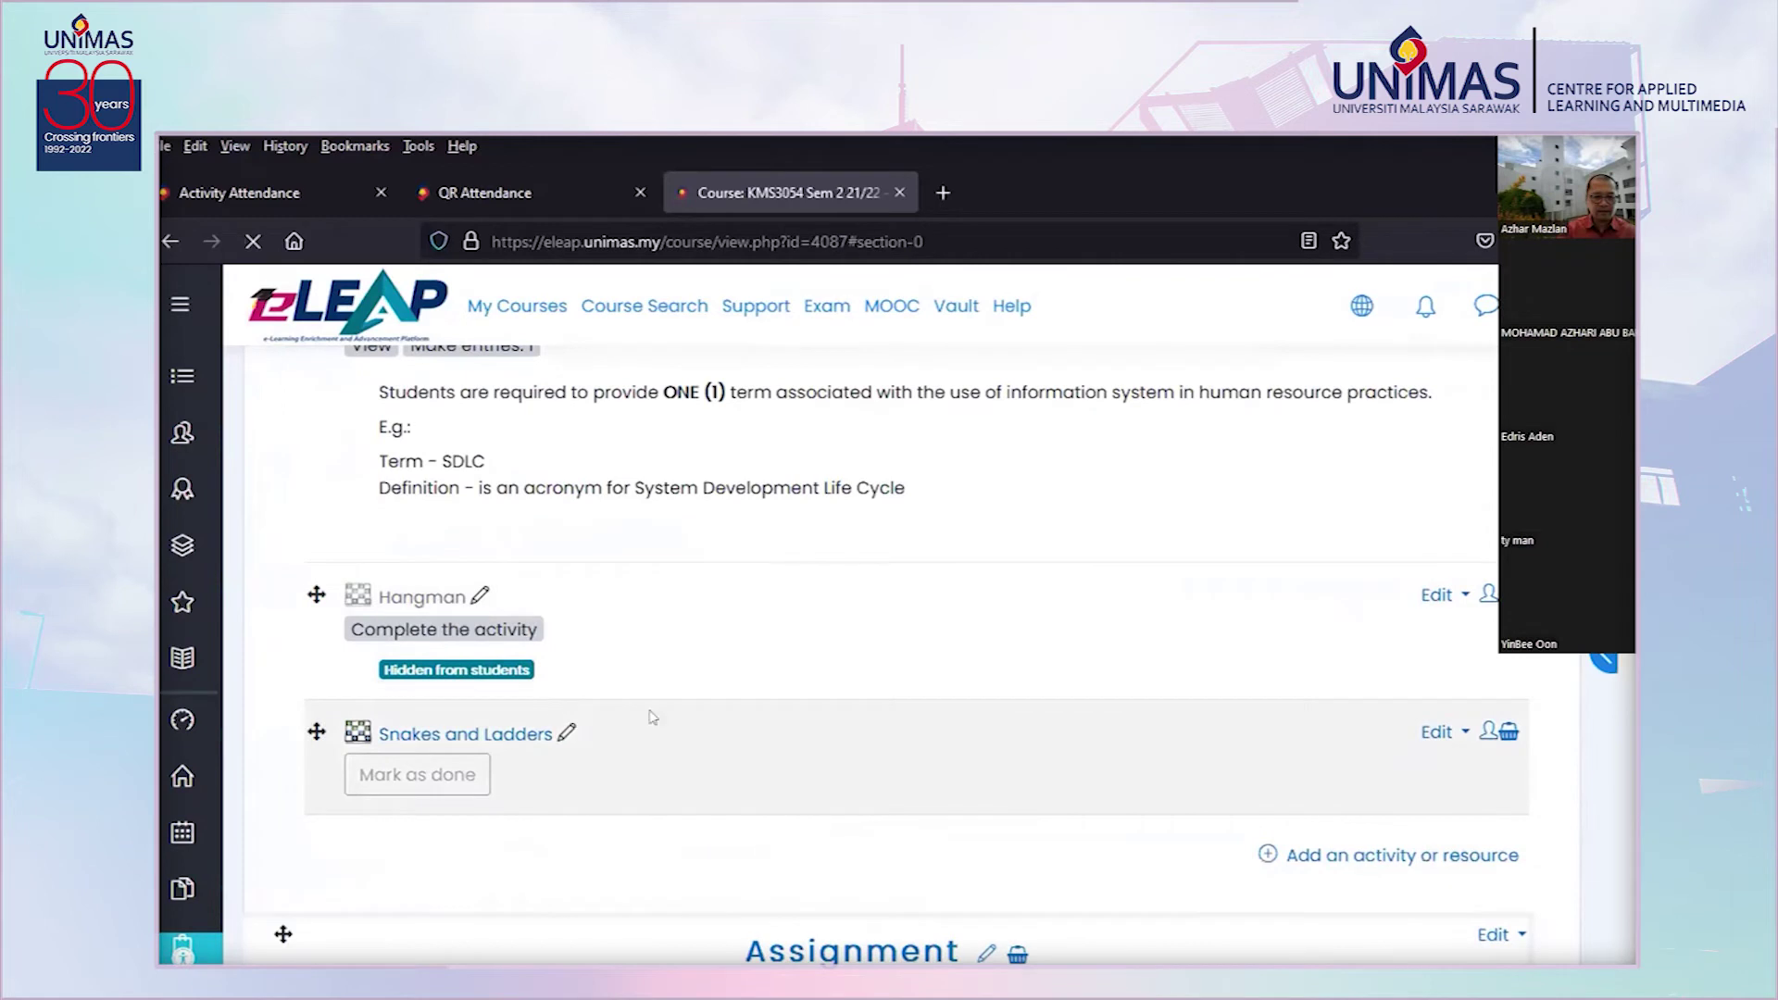
left_click(1436, 732)
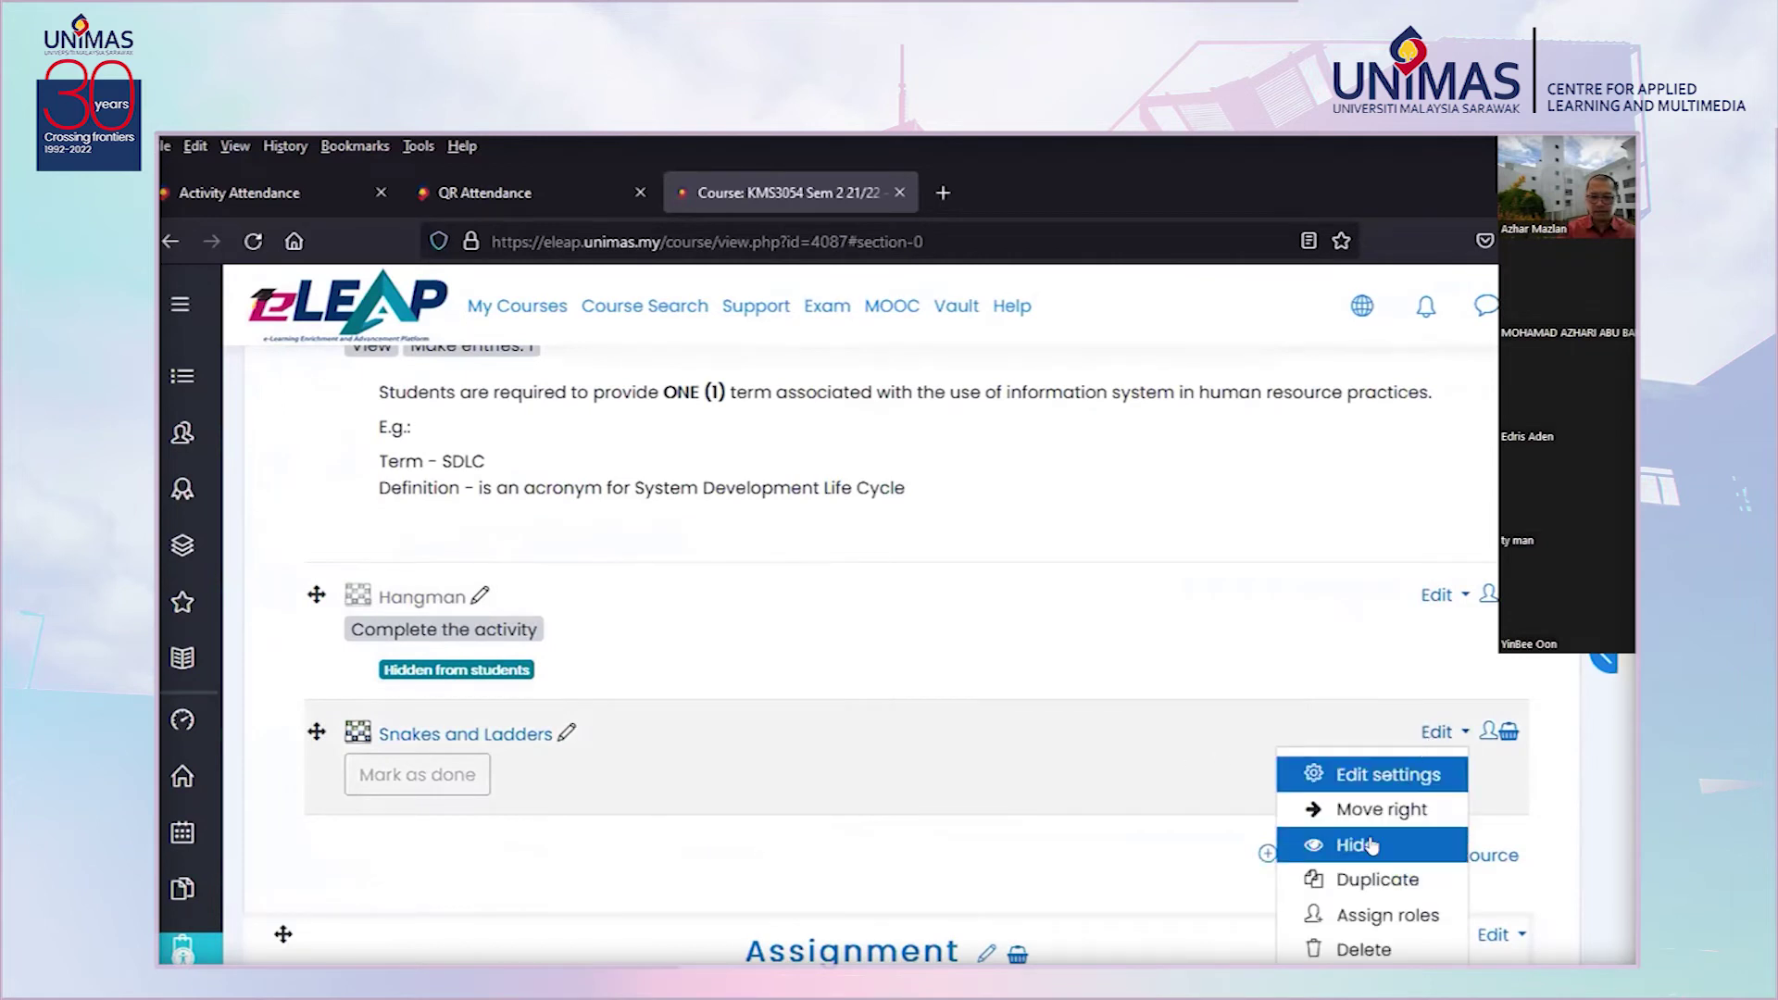
left_click(1320, 847)
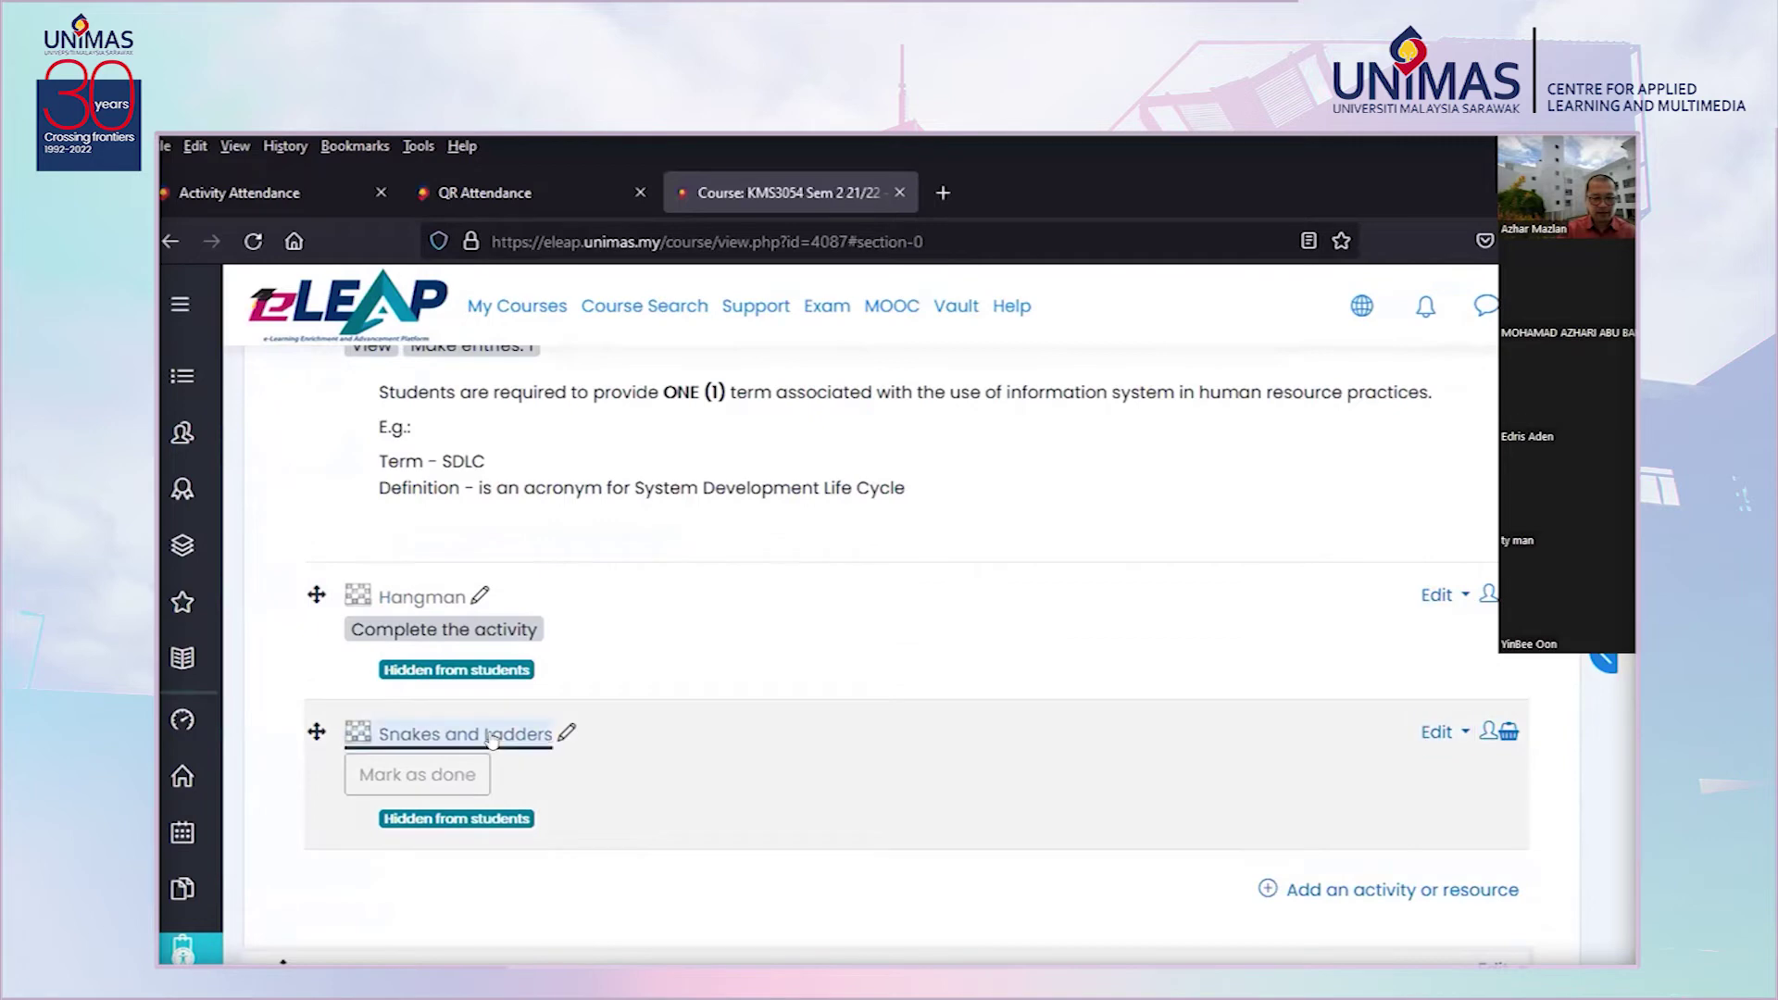
Open the Snakes and Ladders activity, start a game attempt and view the whole board
left_click(492, 736)
left_click(408, 841)
scroll(1144, 832, "down", 3)
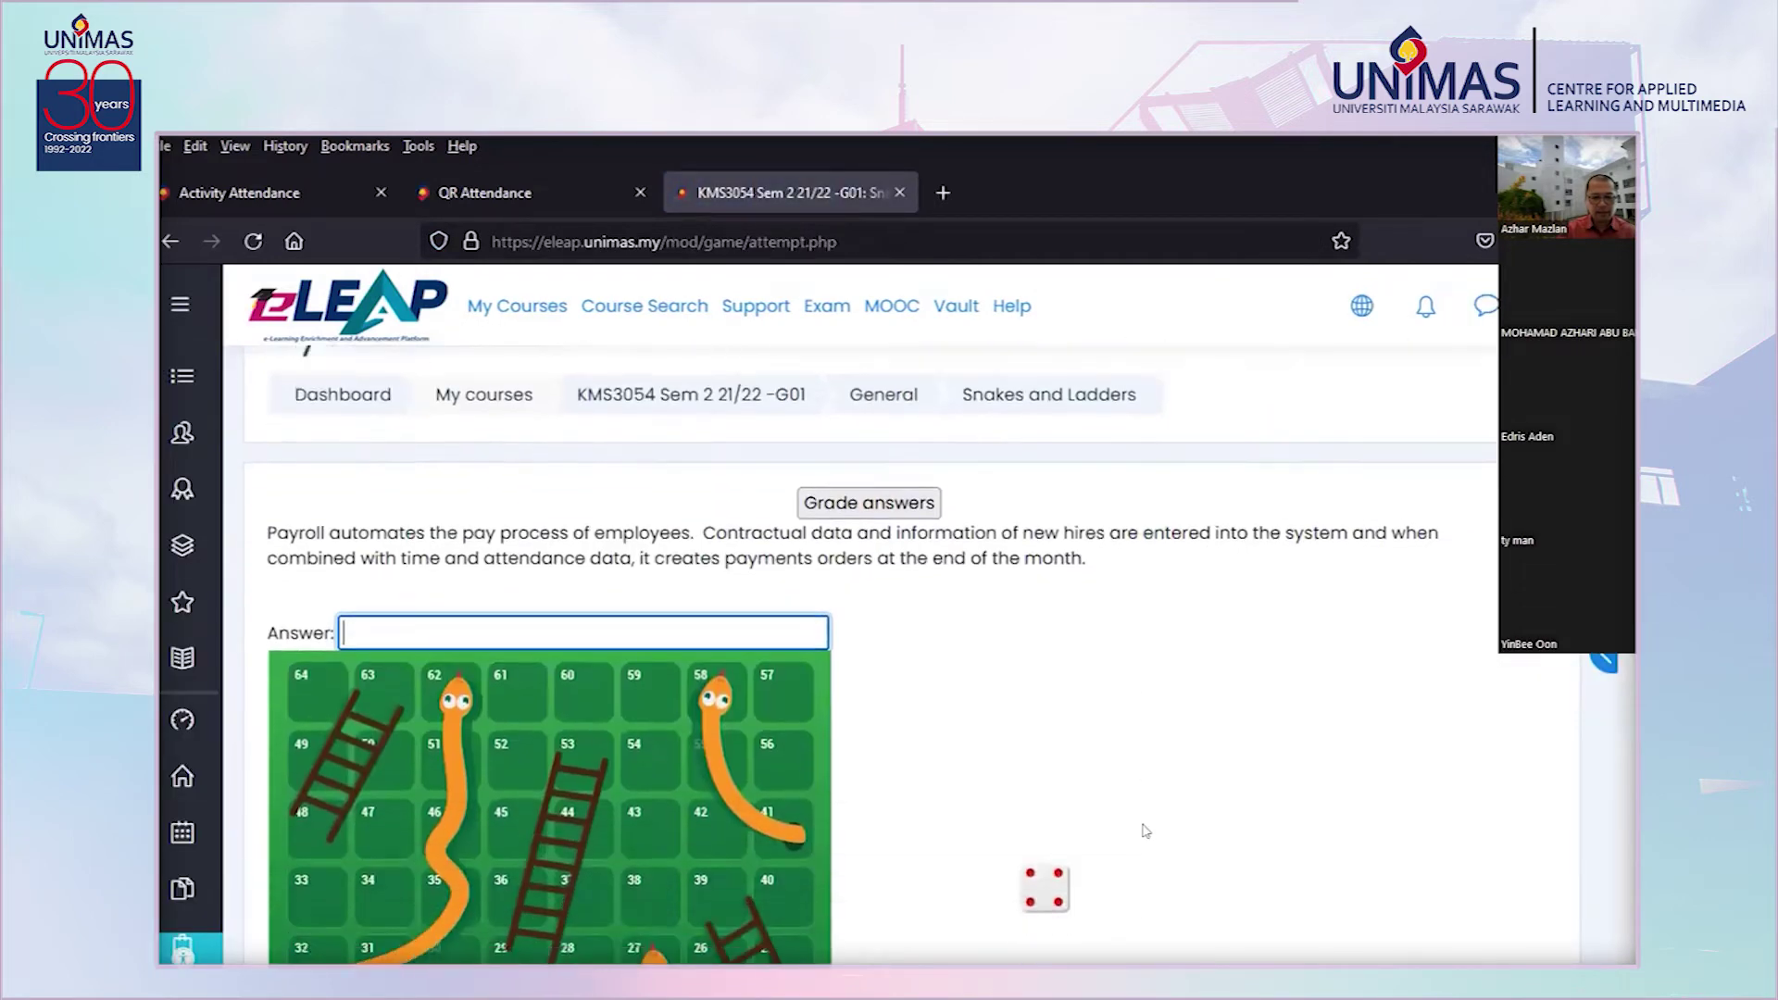
scroll(1145, 832, "down", 2)
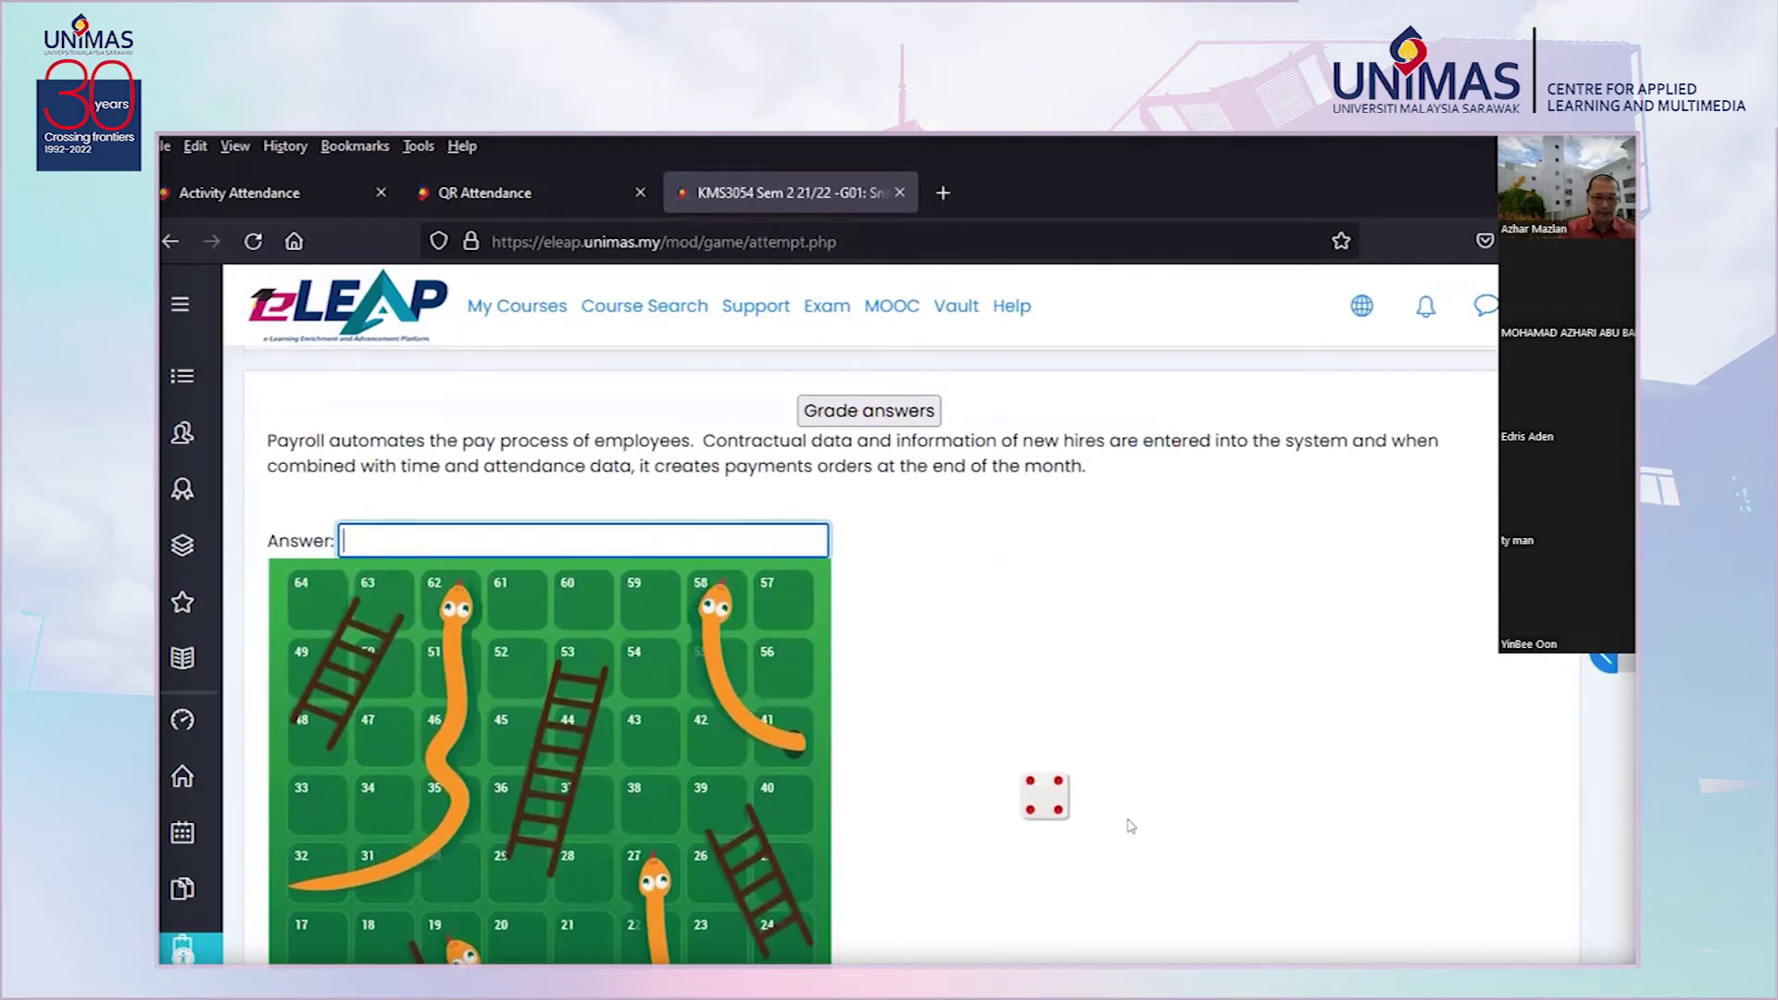
scroll(1131, 827, "down", 2)
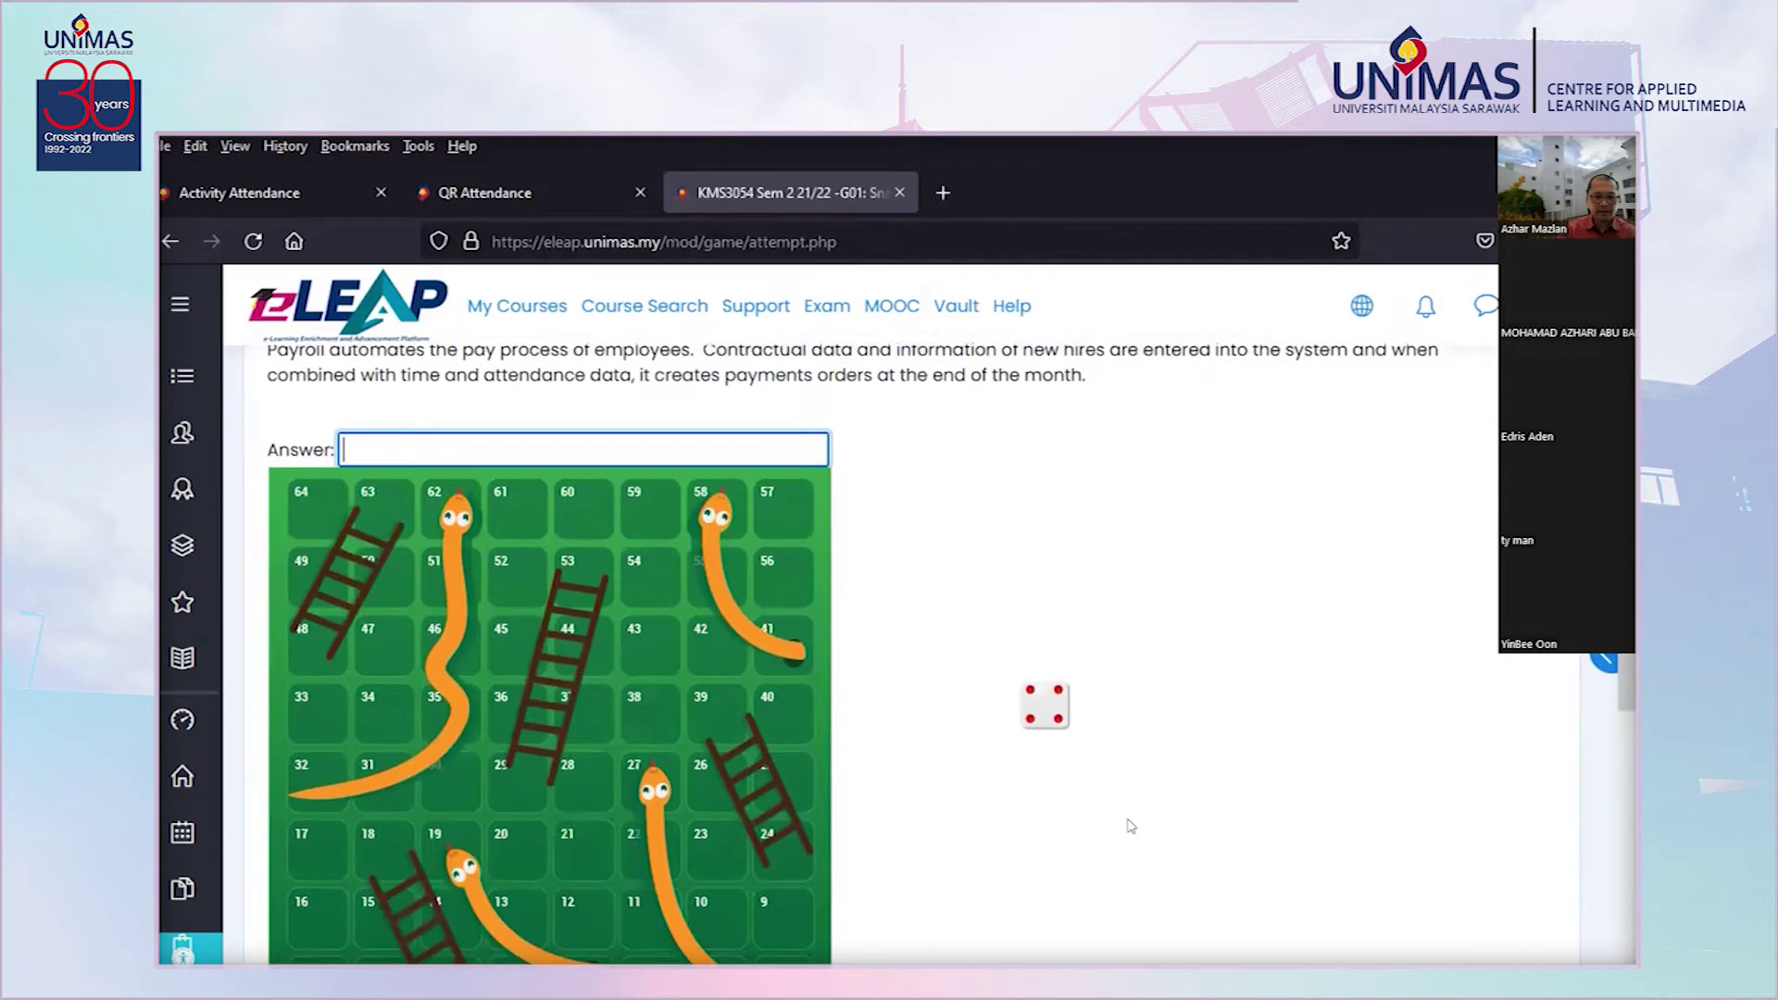
scroll(1622, 704, "down", 1)
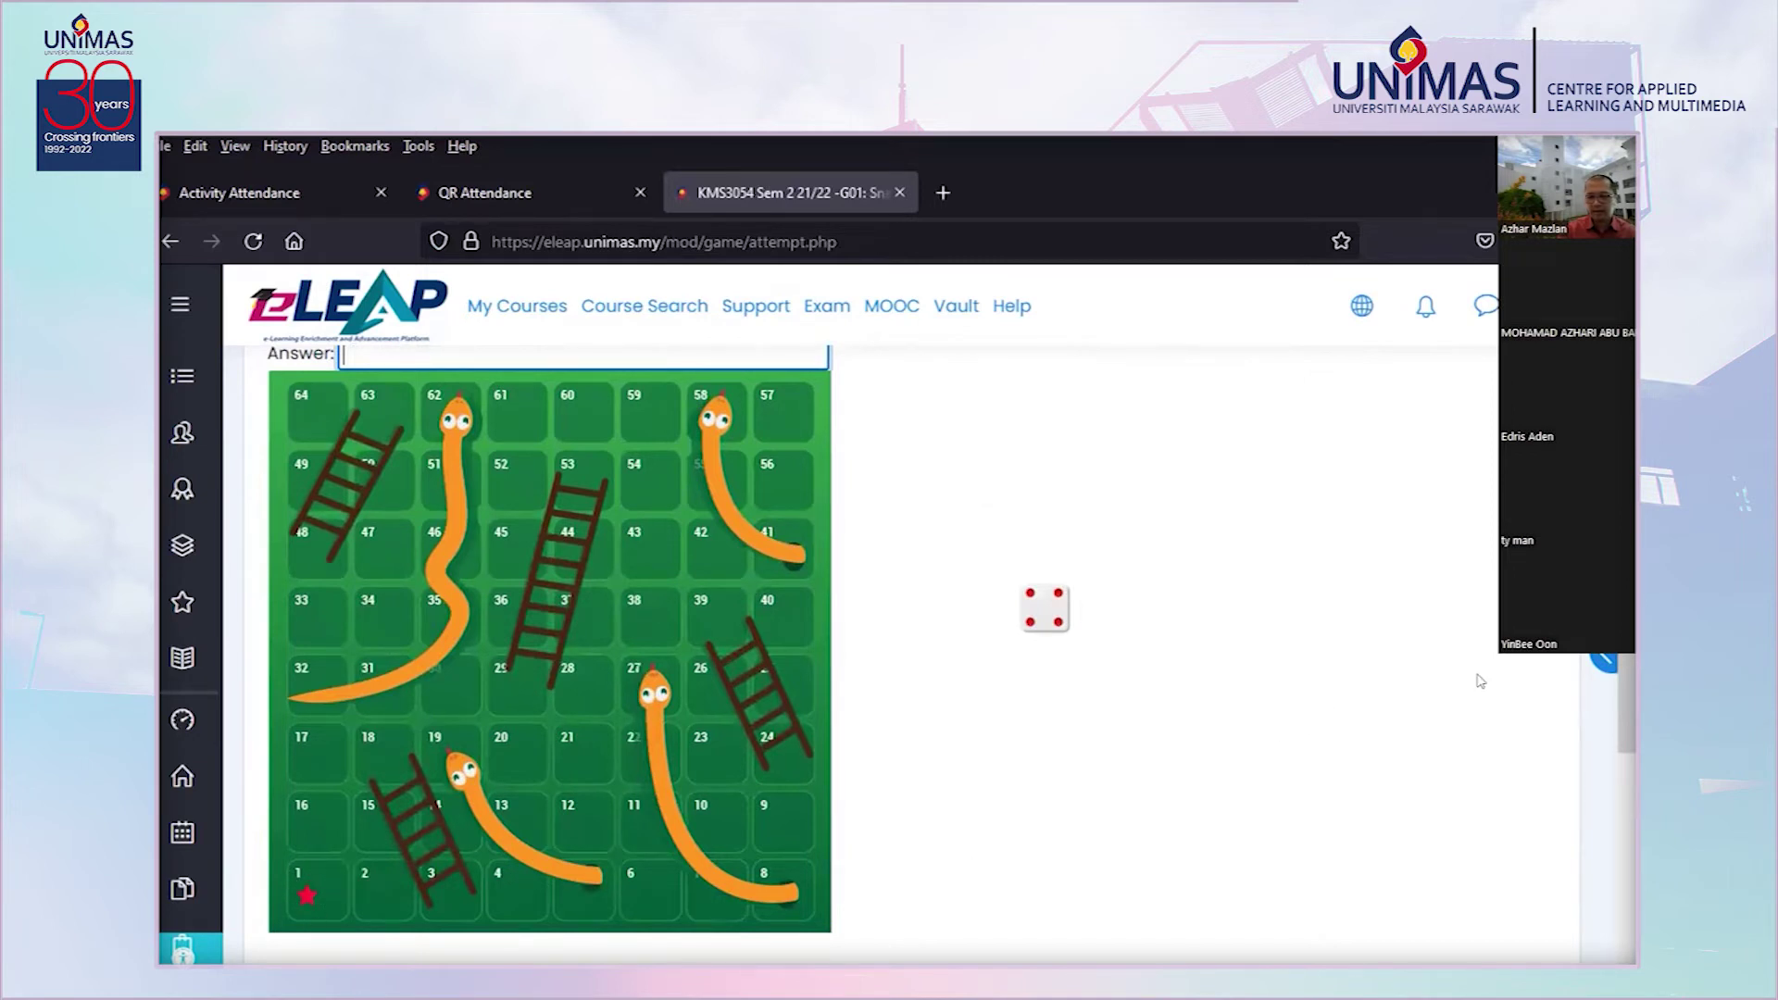
Answer the question about automating the employee pay process with "payroll" and submit it for grading
left_click_drag(1623, 706, 1623, 632)
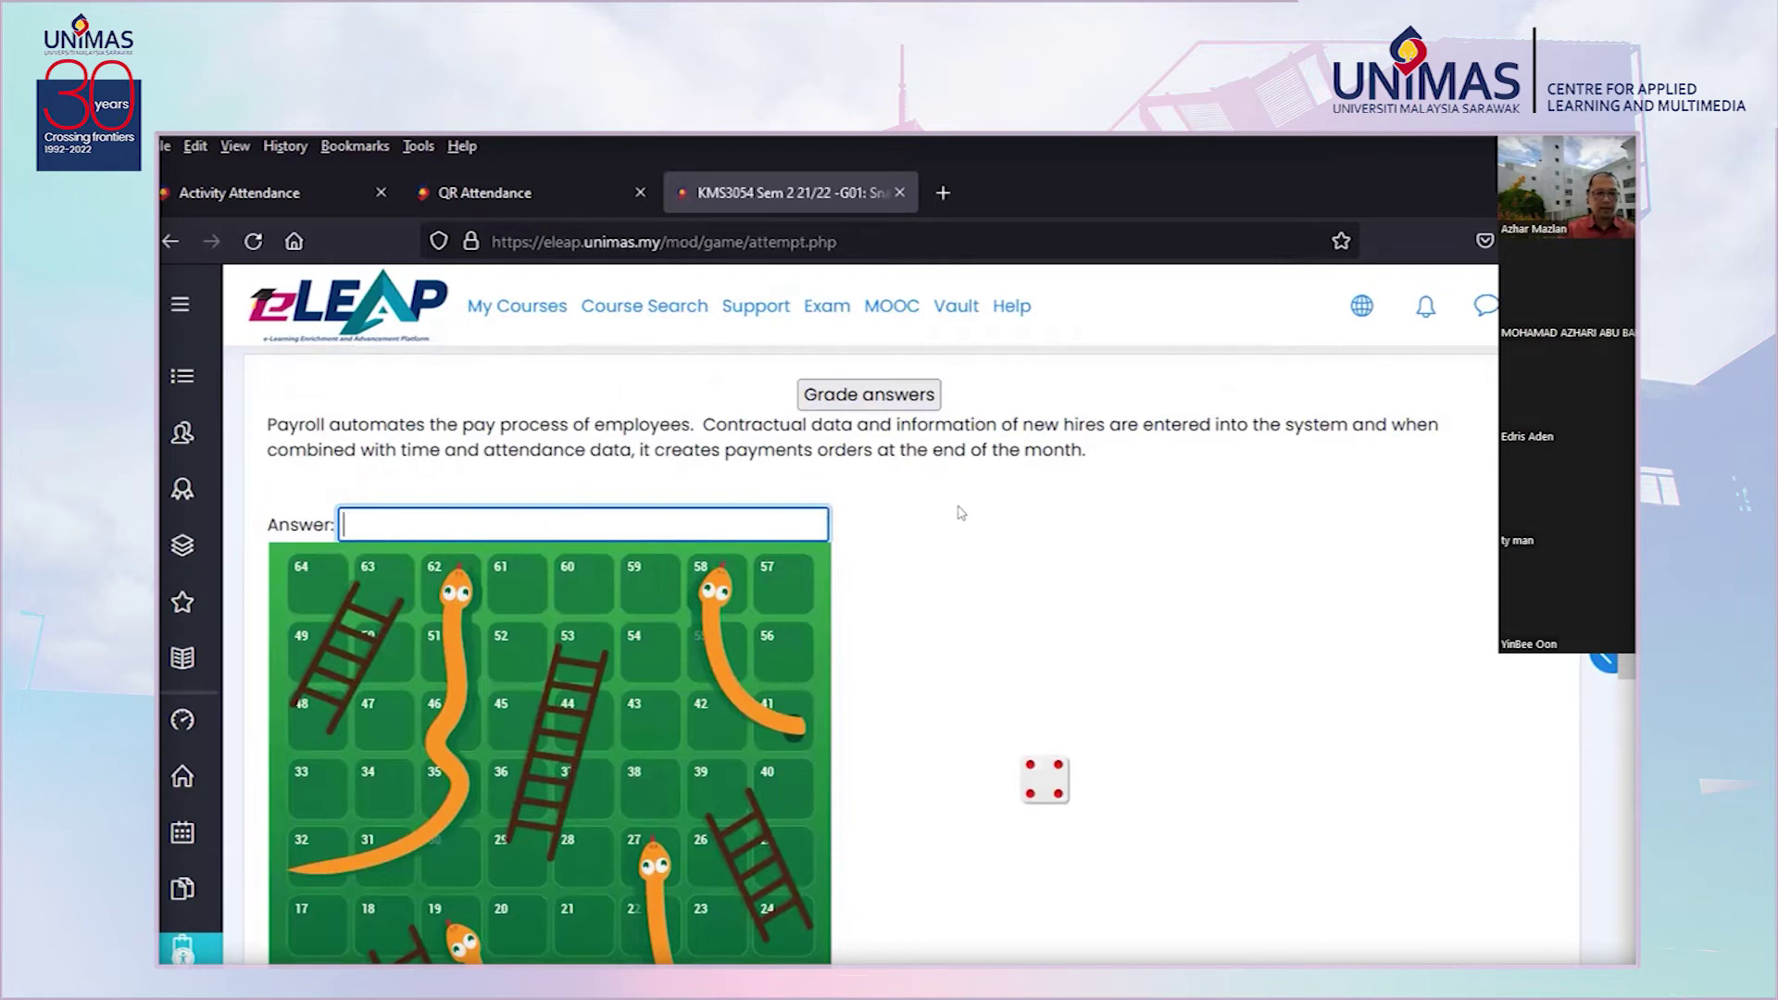
type("payroll")
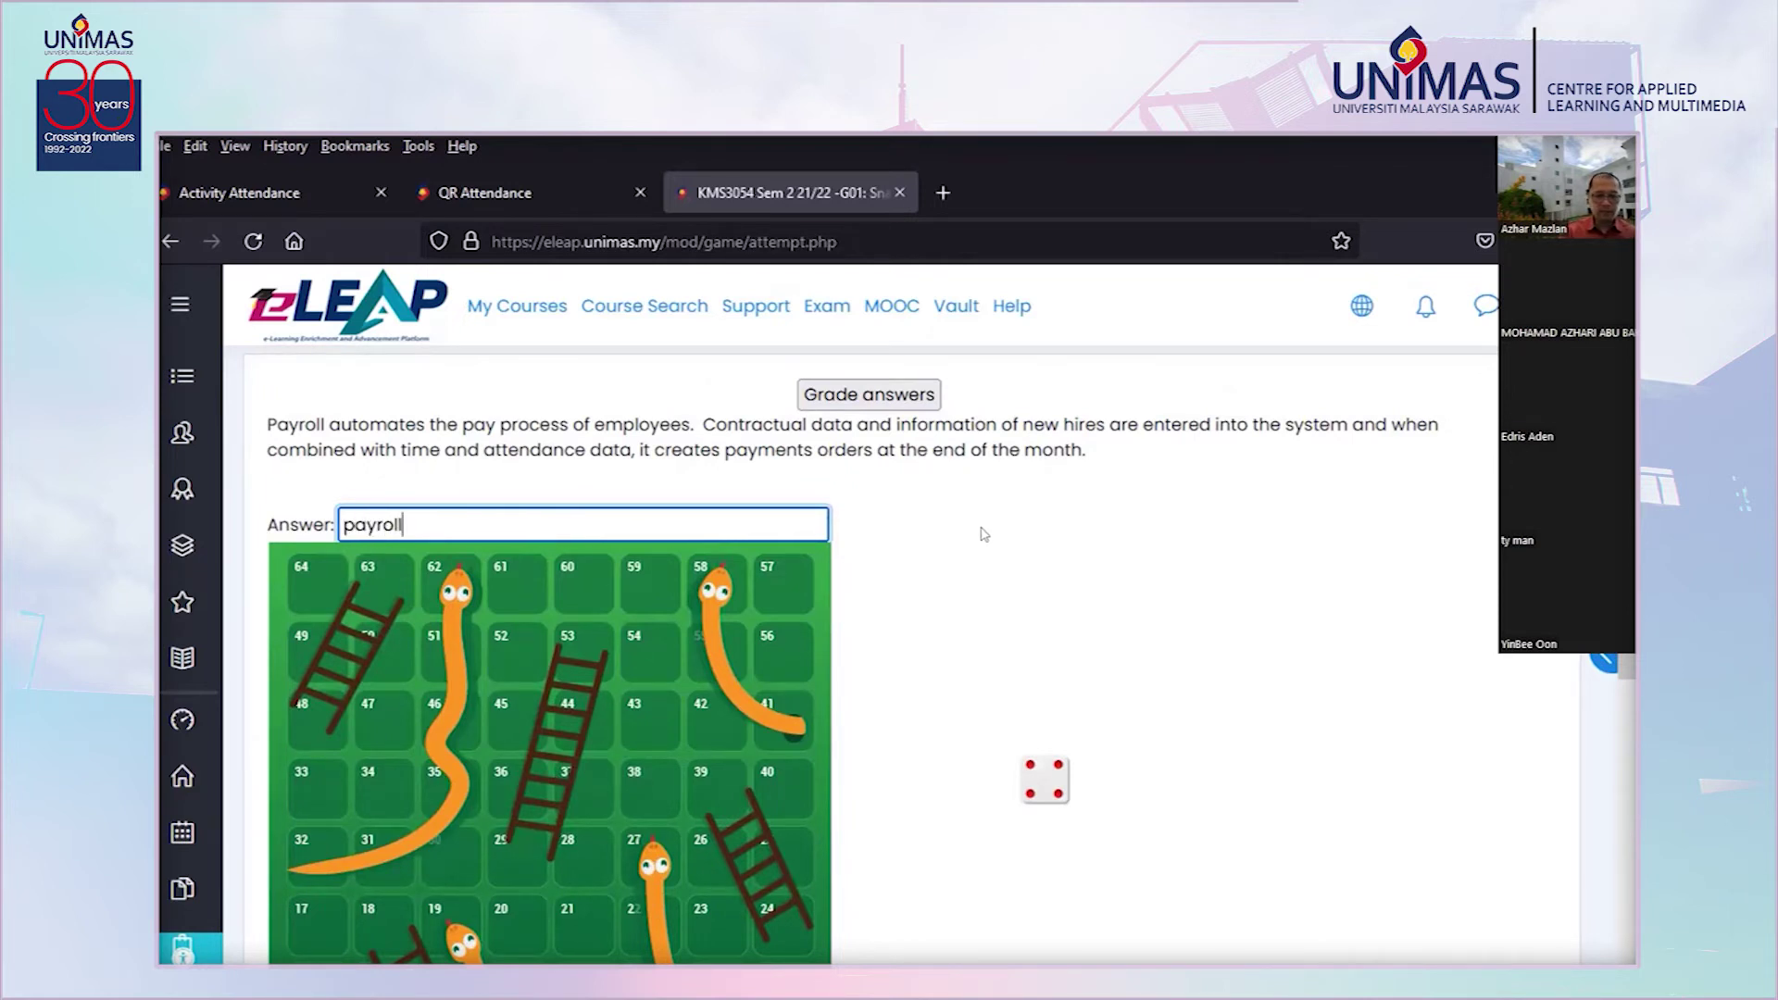
scroll(985, 535, "down", 2)
scroll(984, 534, "up", 1)
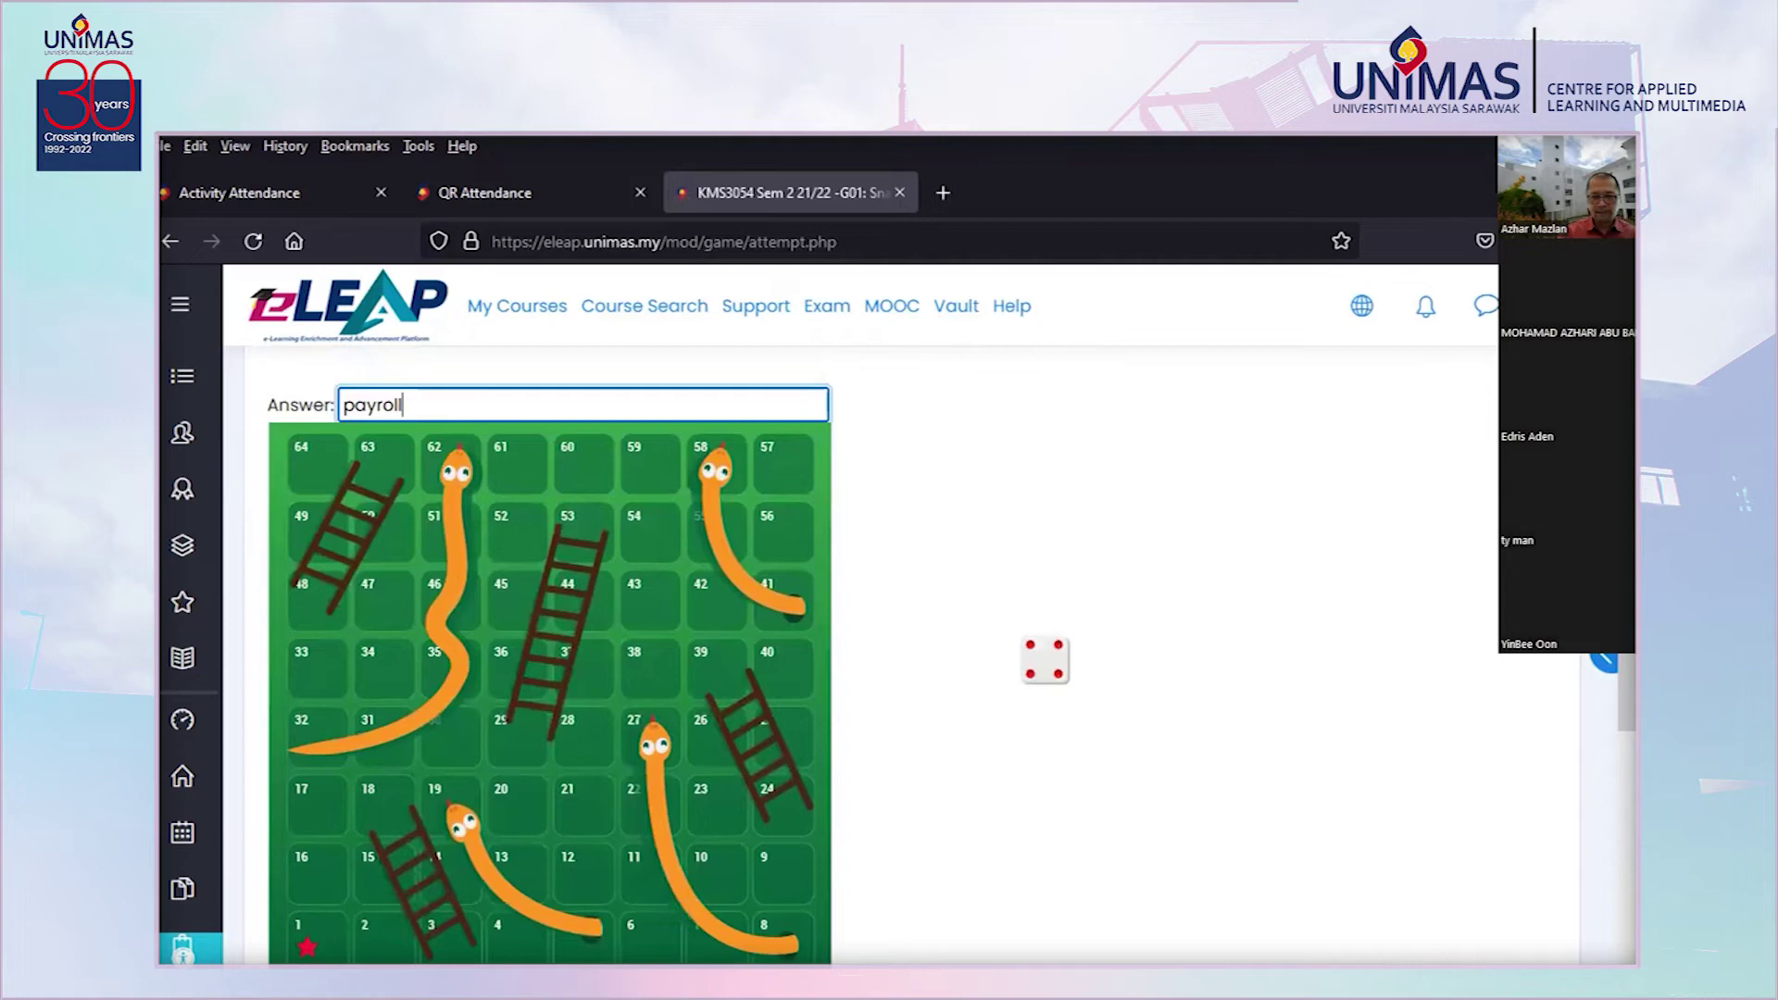
scroll(1121, 474, "up", 3)
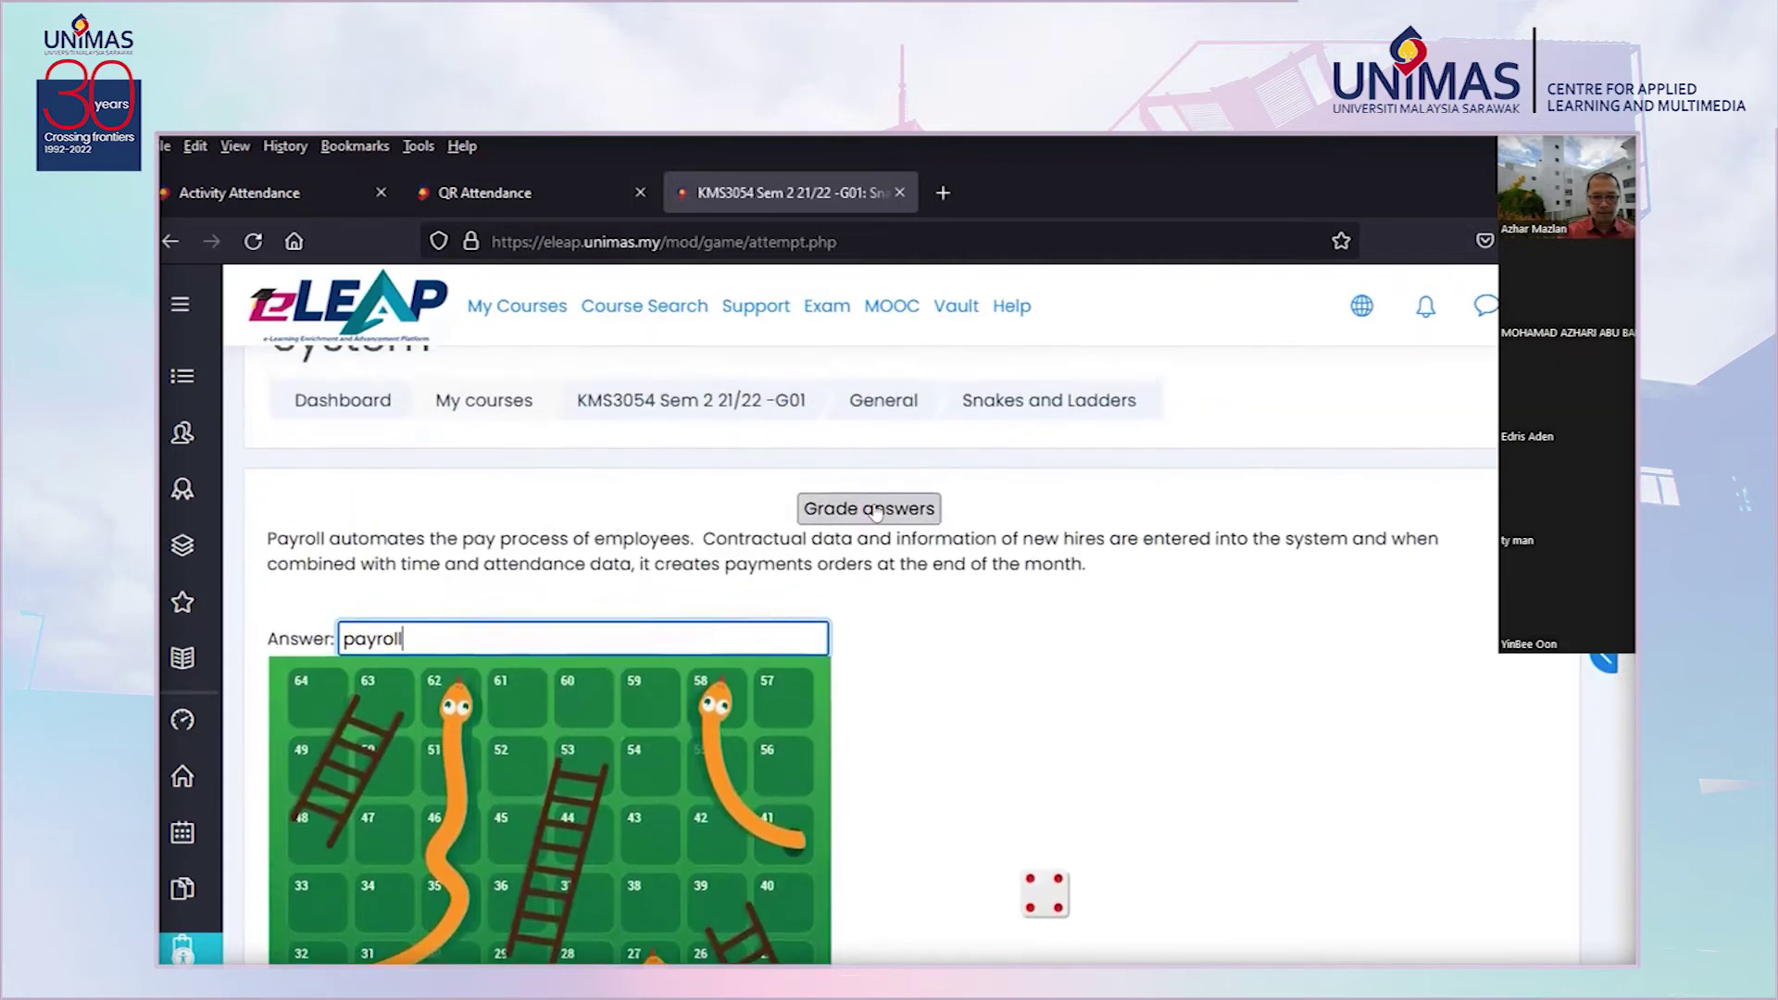
left_click(875, 512)
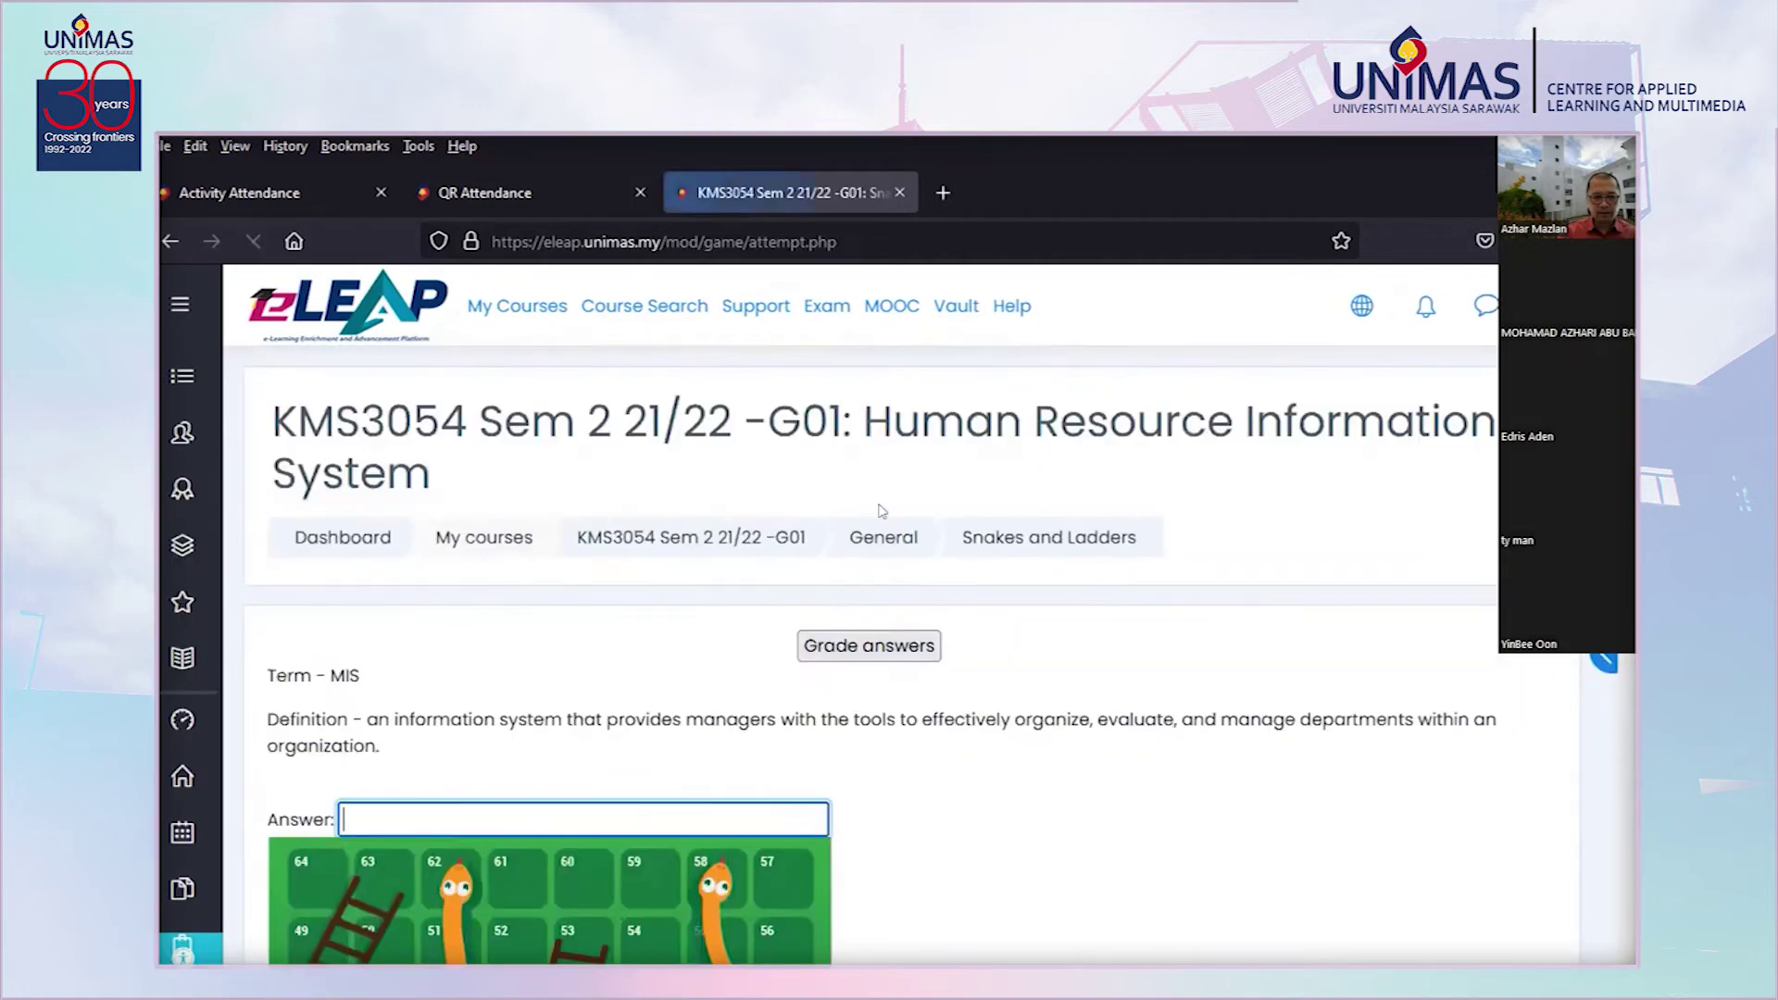
Answer the MIS definition question with "sdlc" and submit it for grading
scroll(1129, 703, "down", 4)
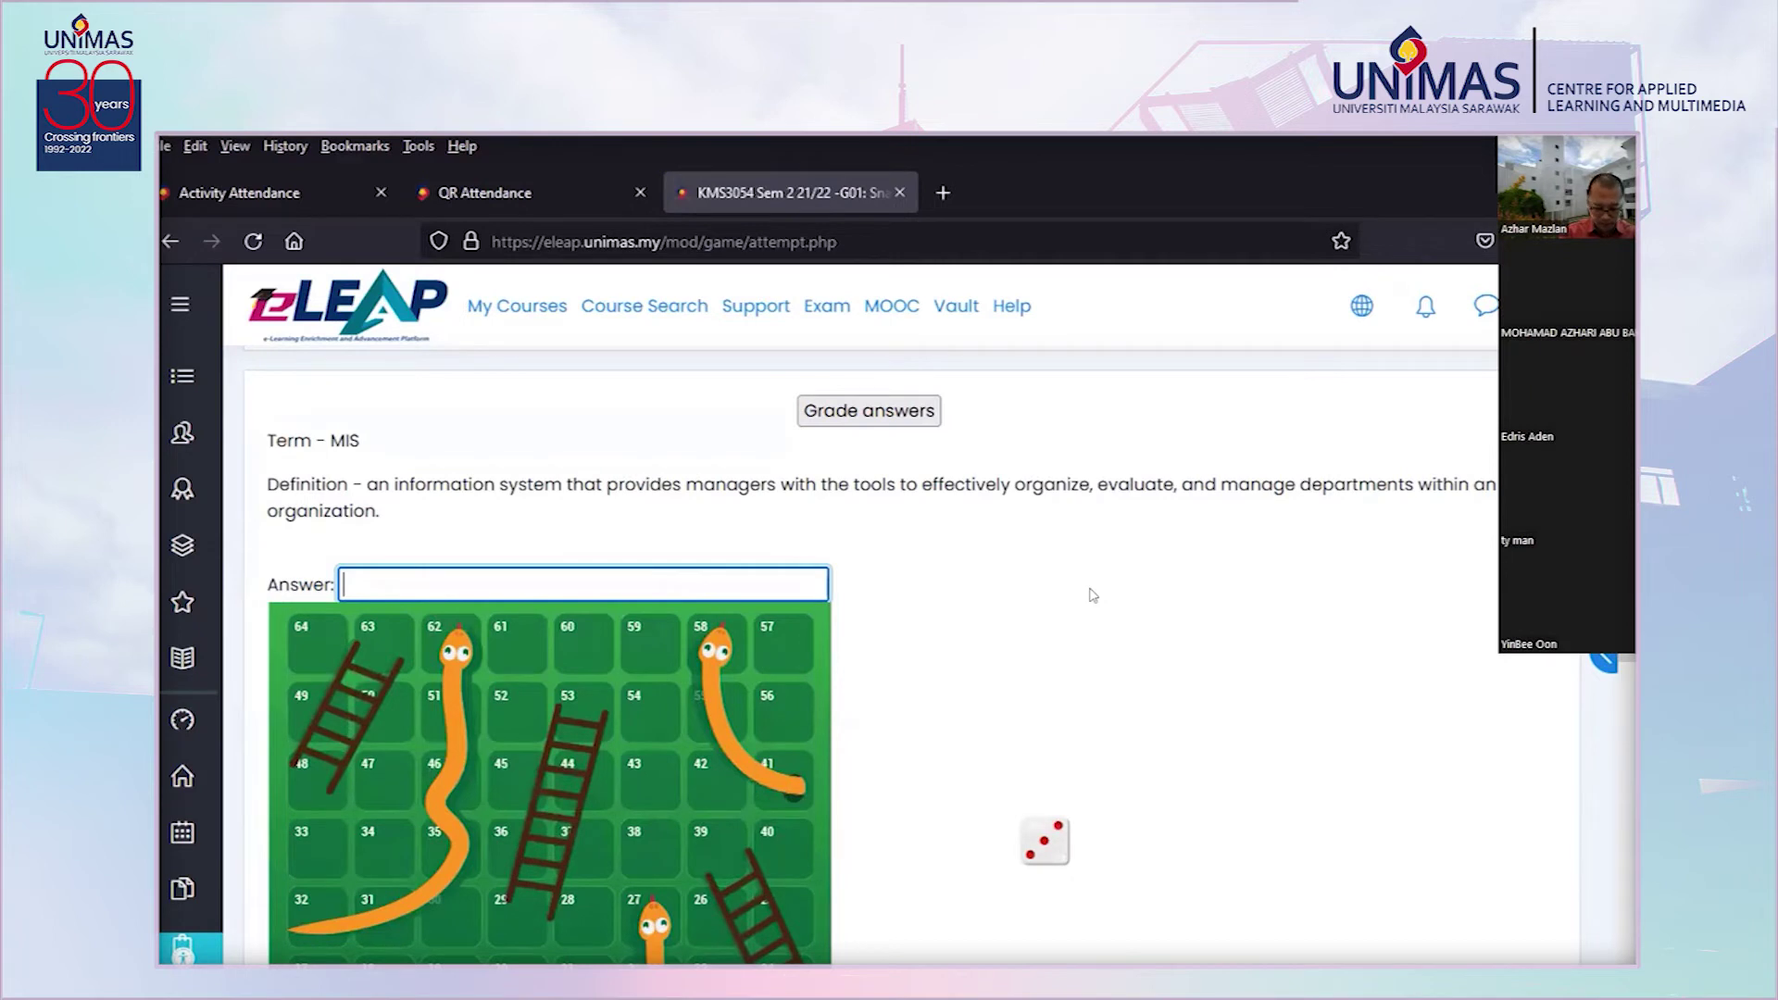
type("dlc")
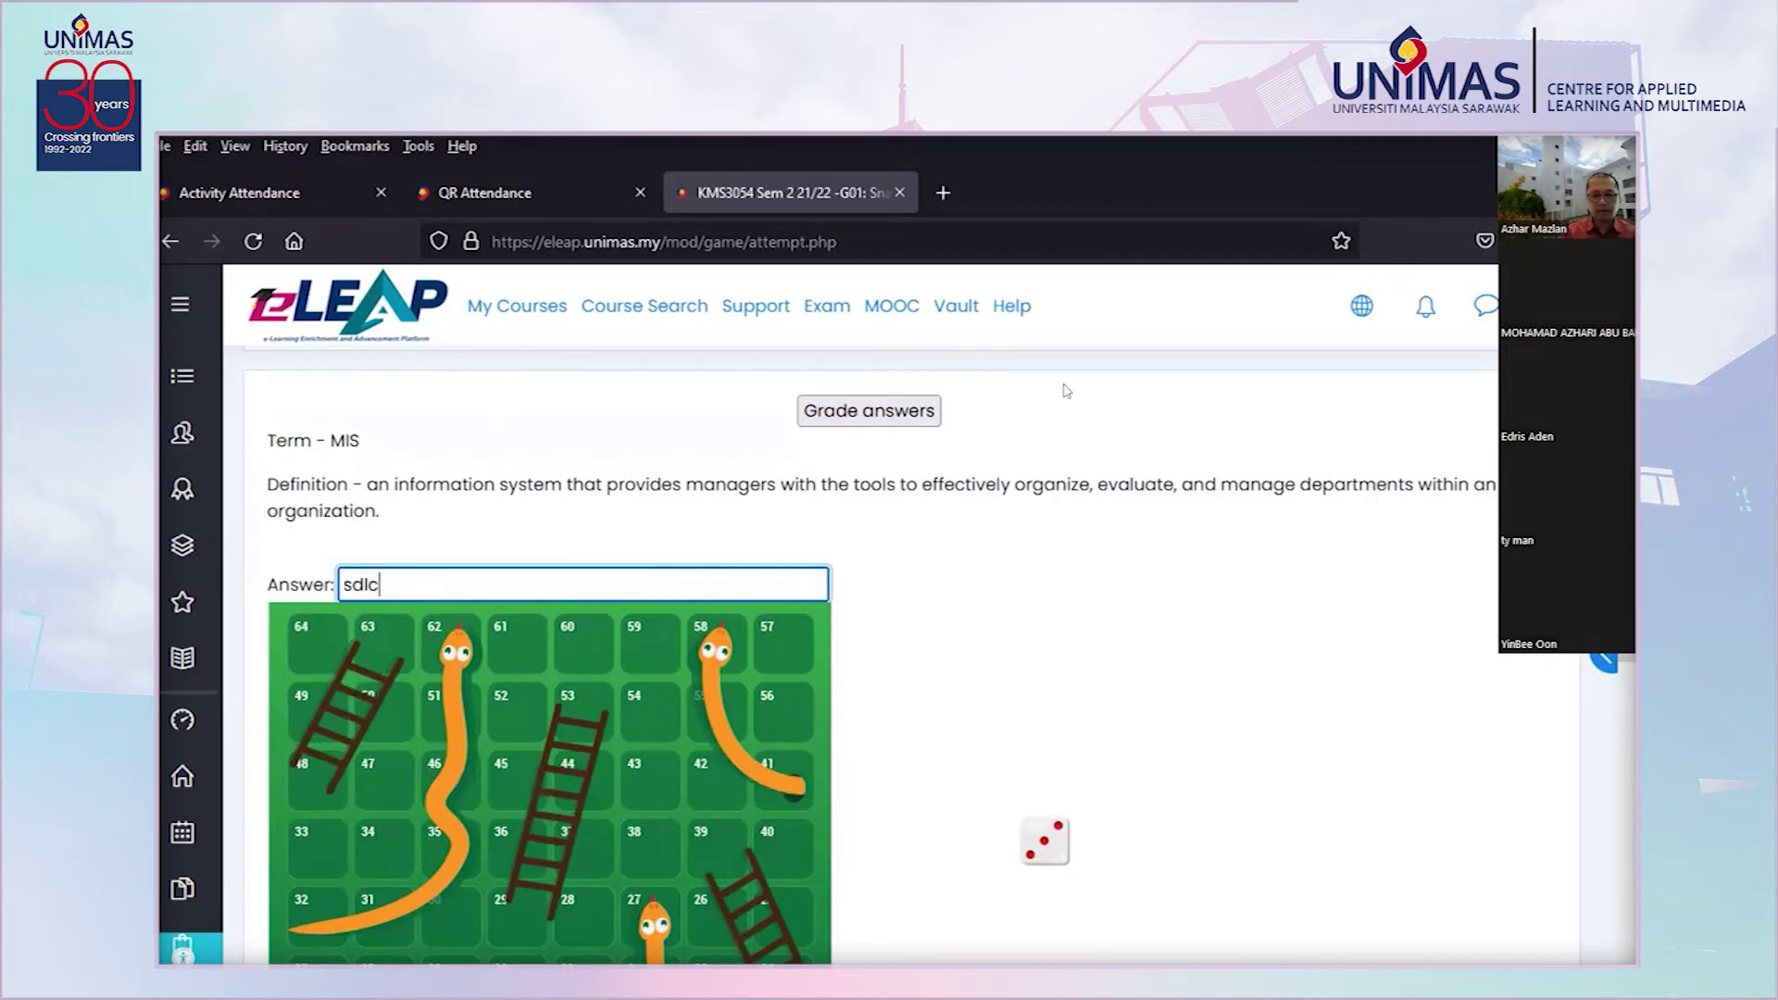
left_click(875, 410)
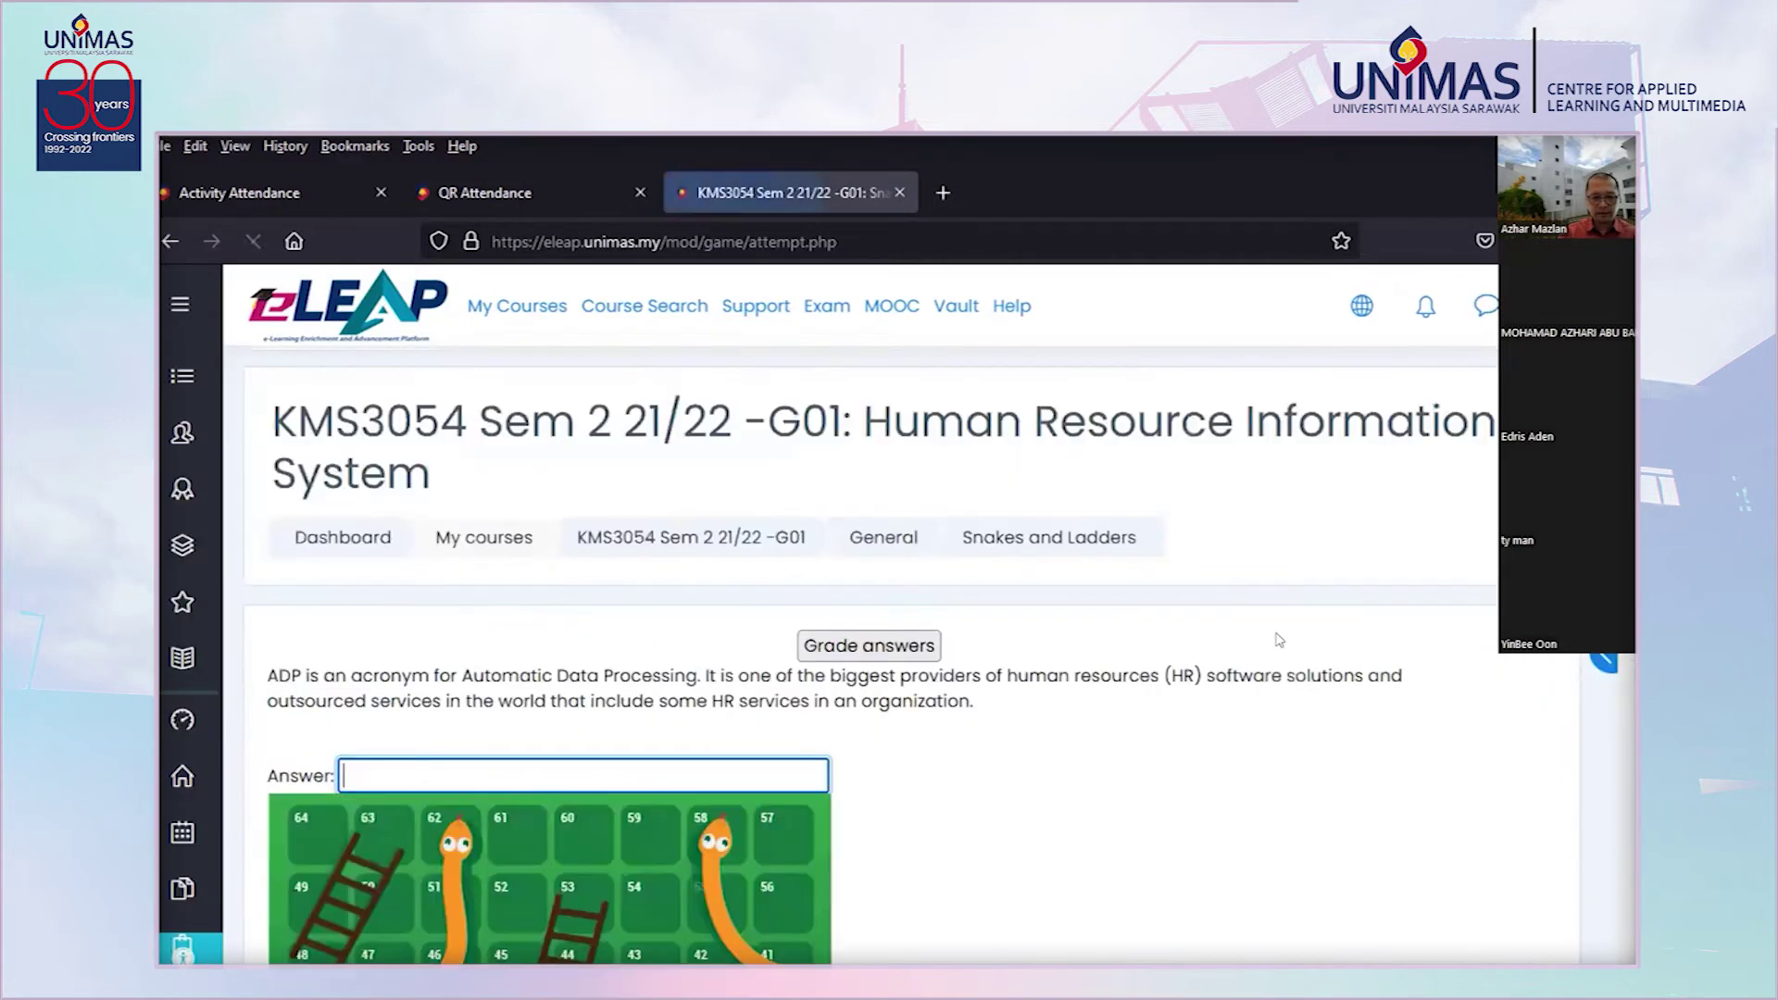
Examine the star's position on the Snakes and Ladders board and the next question about ADP
scroll(1269, 650, "down", 5)
scroll(1269, 650, "down", 2)
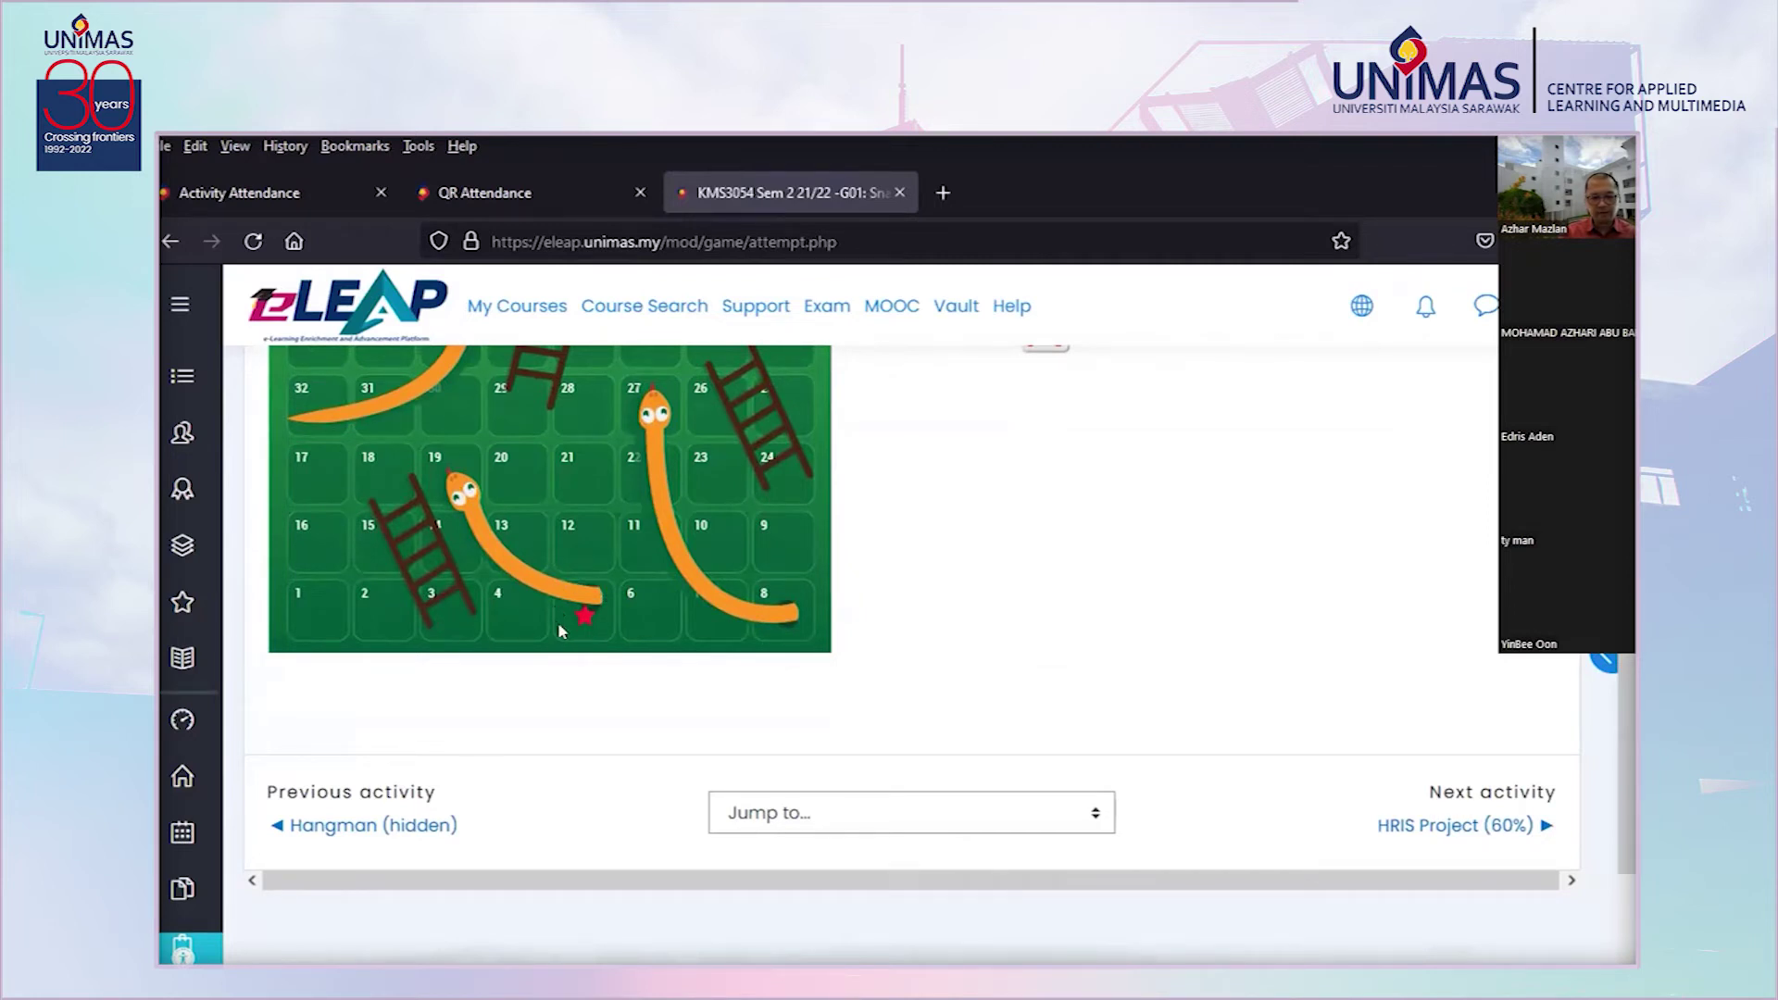
scroll(958, 647, "up", 5)
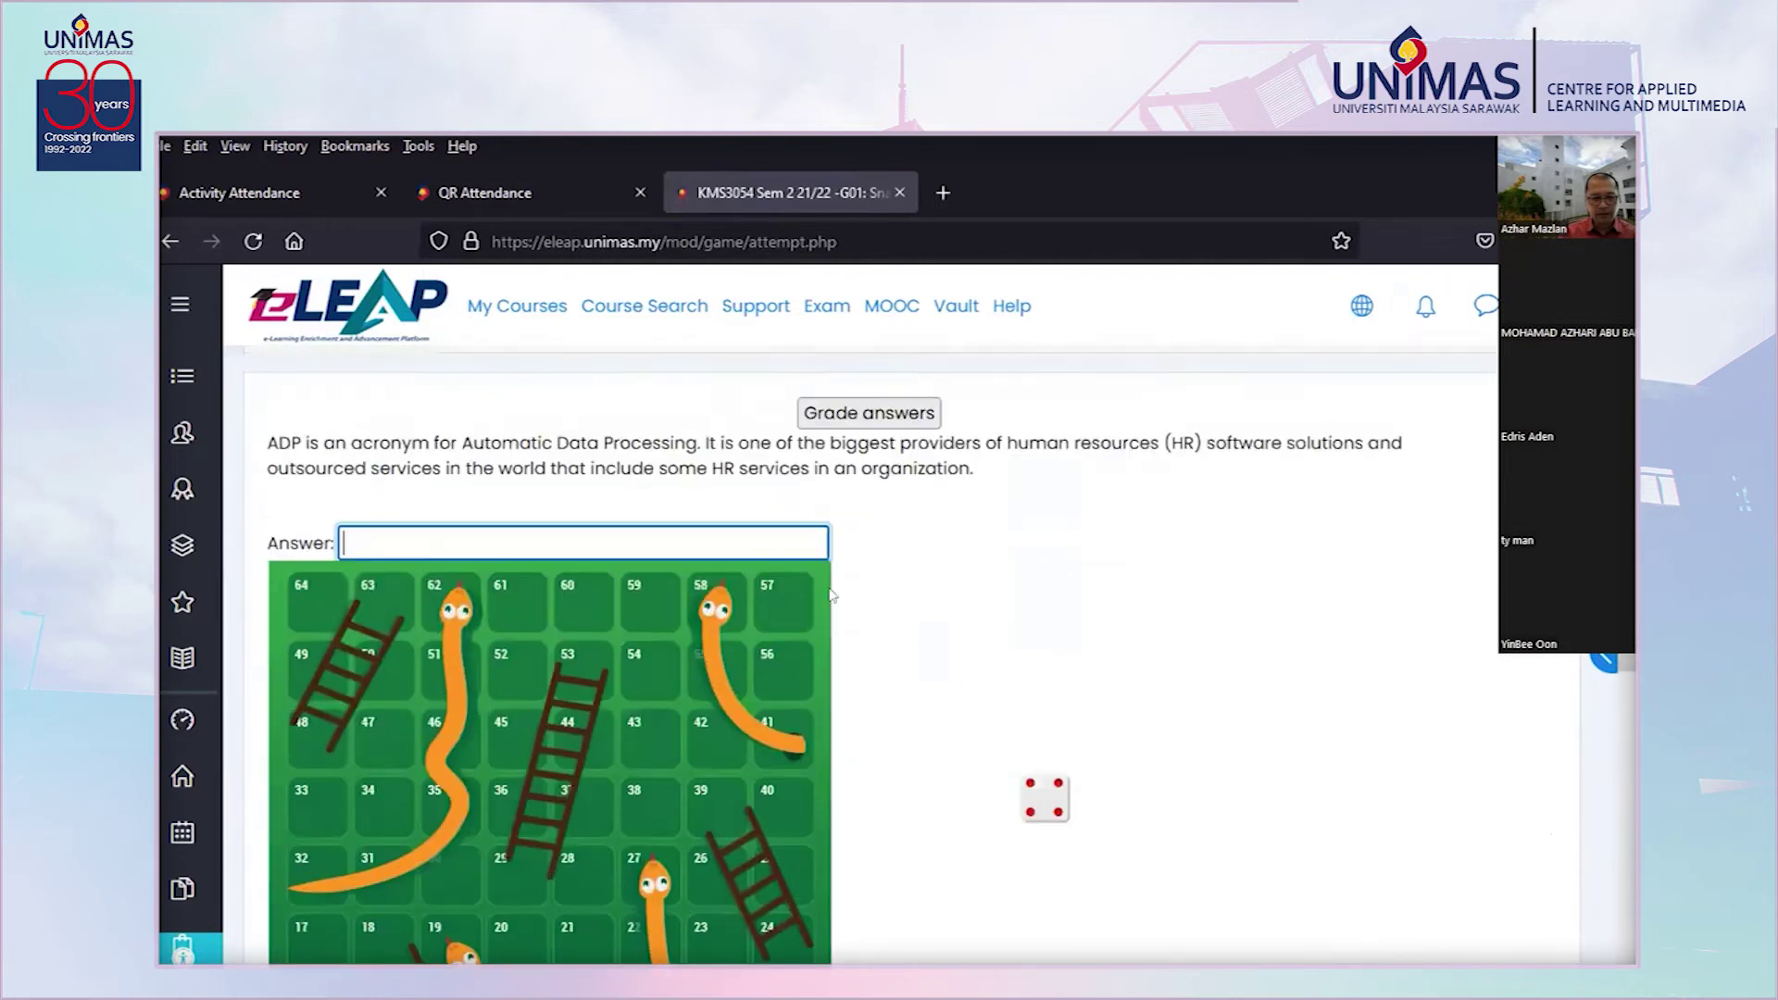
scroll(831, 594, "up", 1)
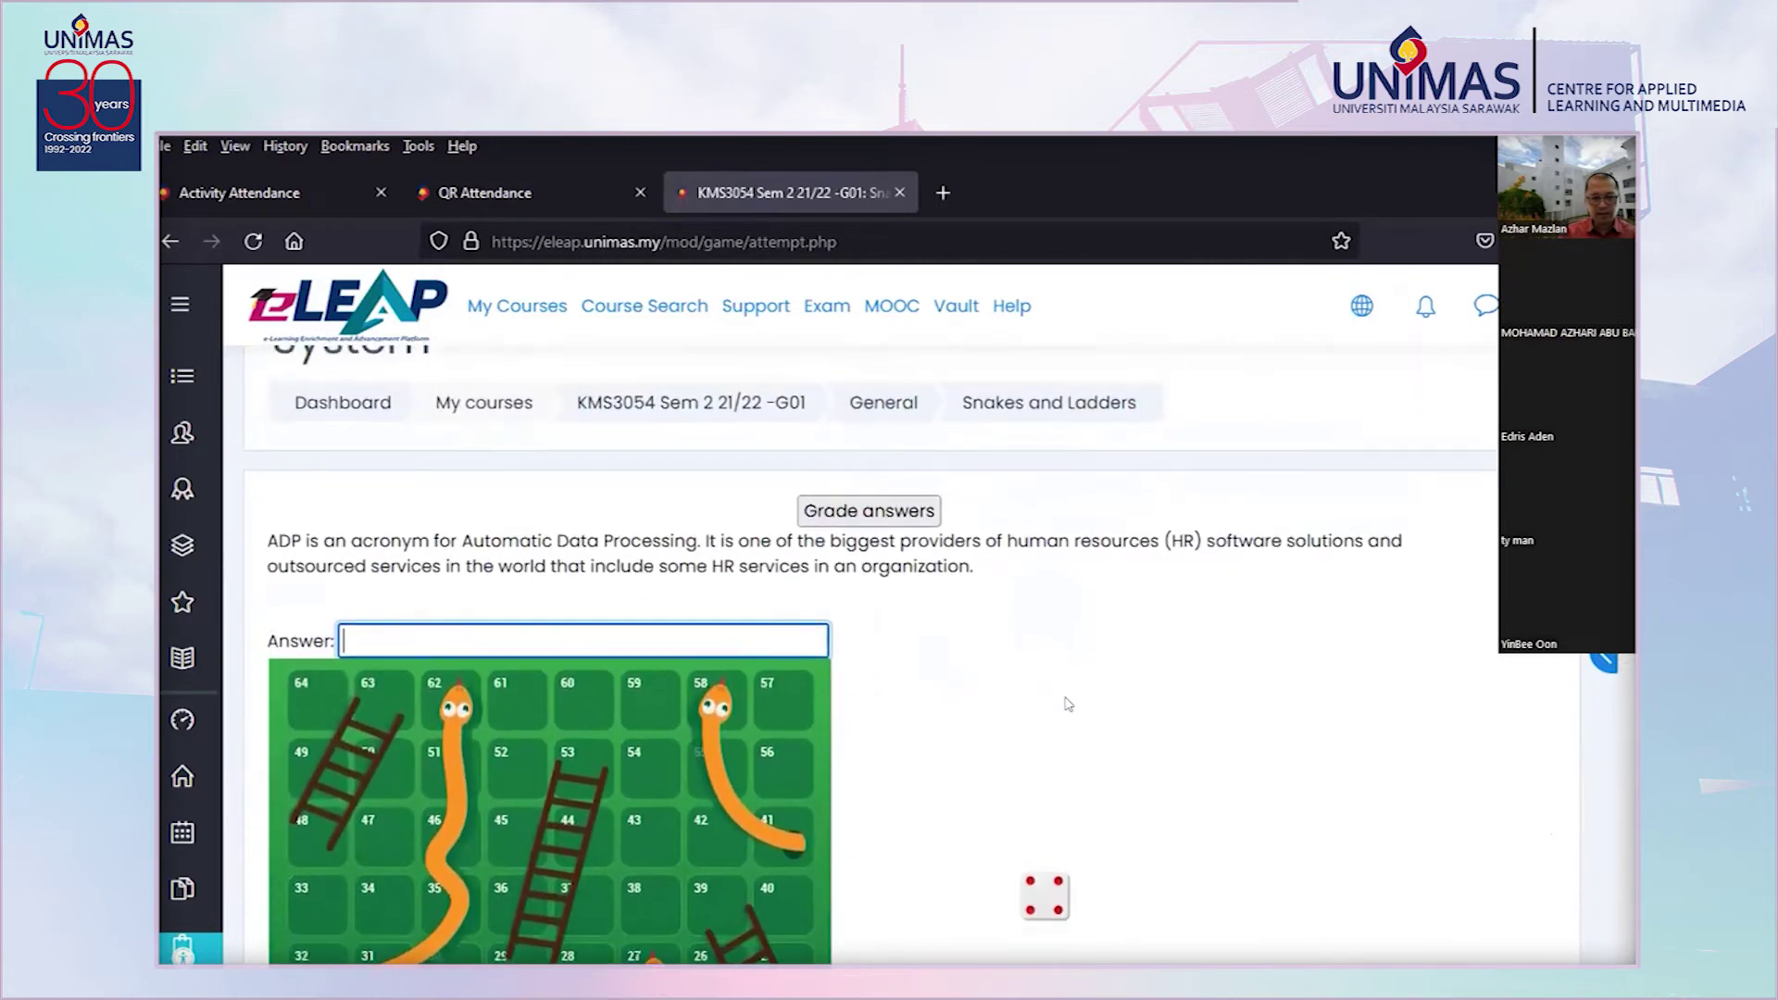
scroll(1068, 704, "down", 5)
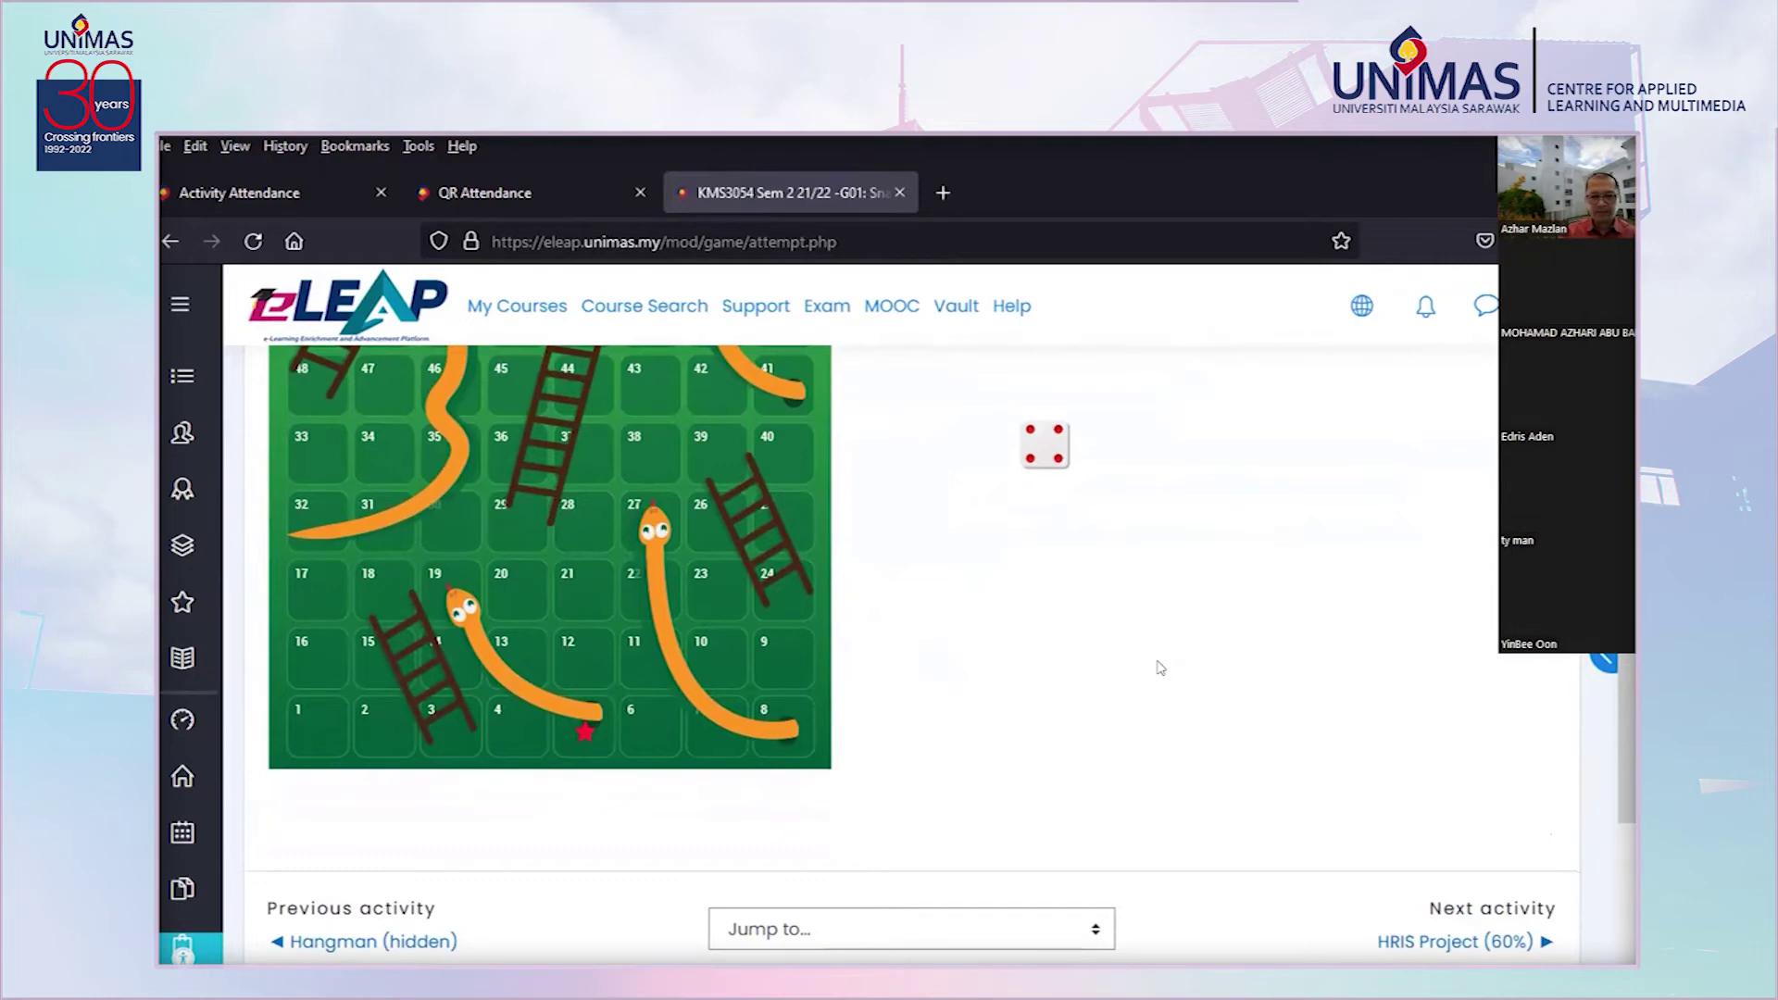
scroll(1162, 668, "up", 4)
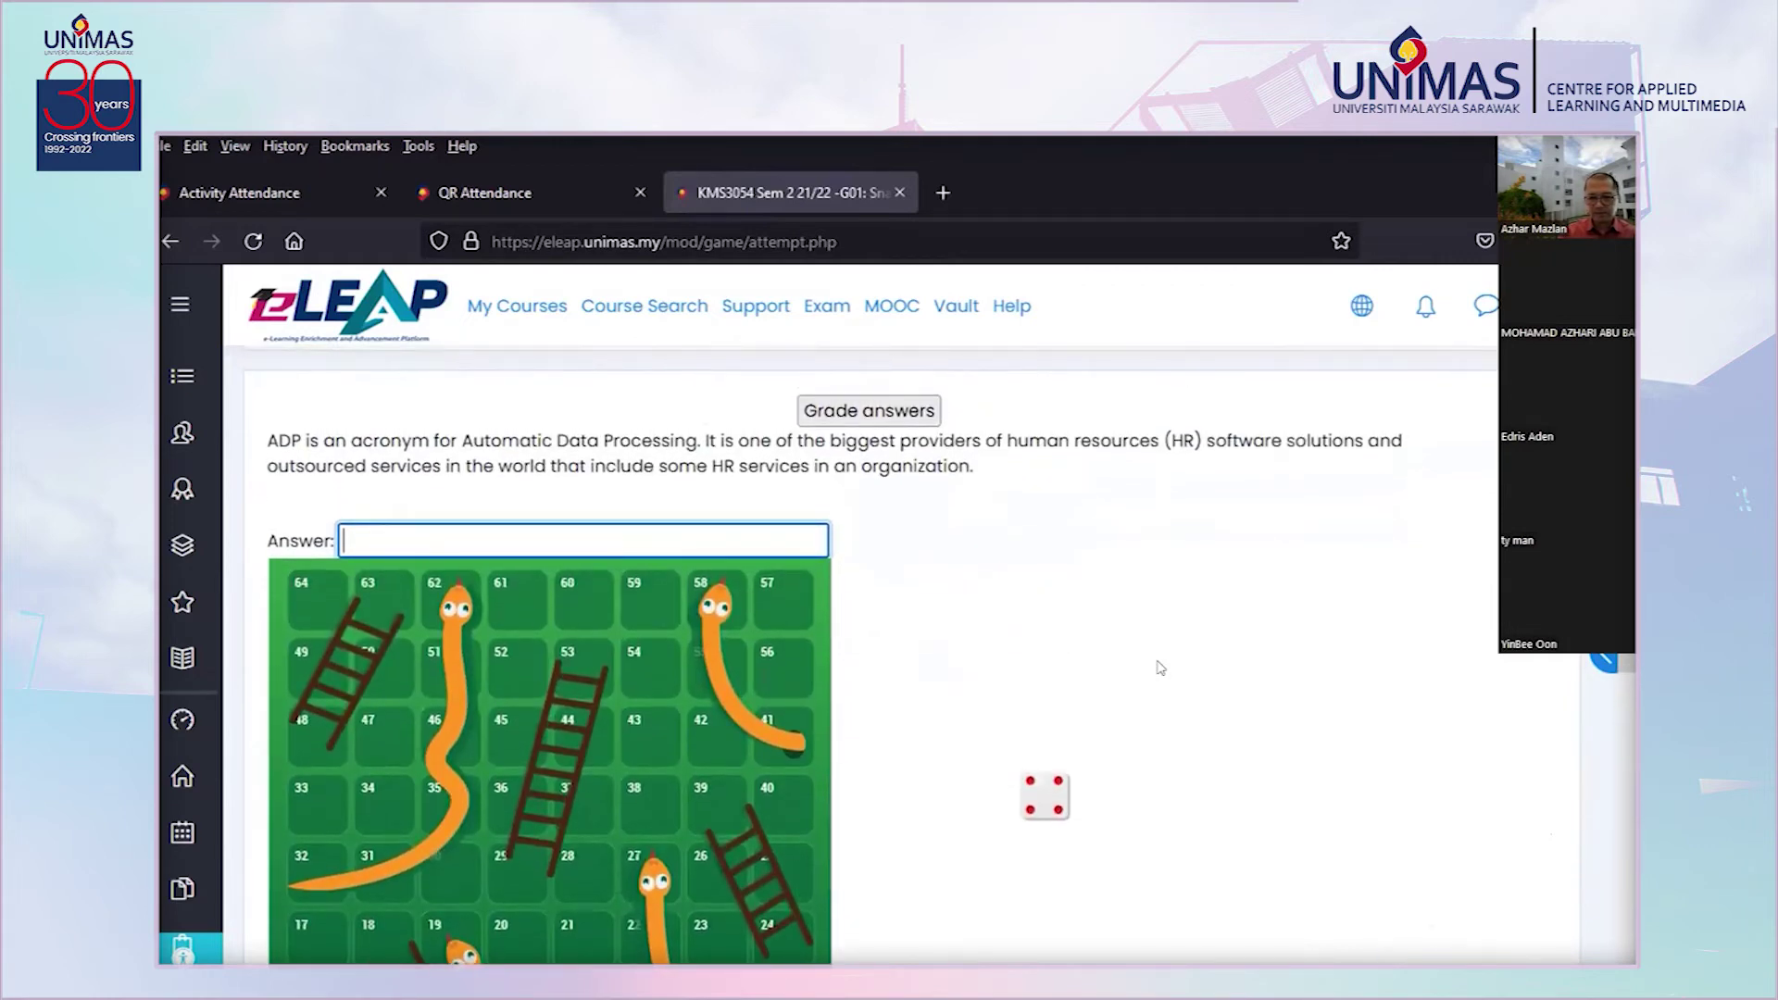
Look over the Snakes and Ladders board, leave the game for the KMS3054 course page and find the game activities
scroll(1169, 641, "down", 7)
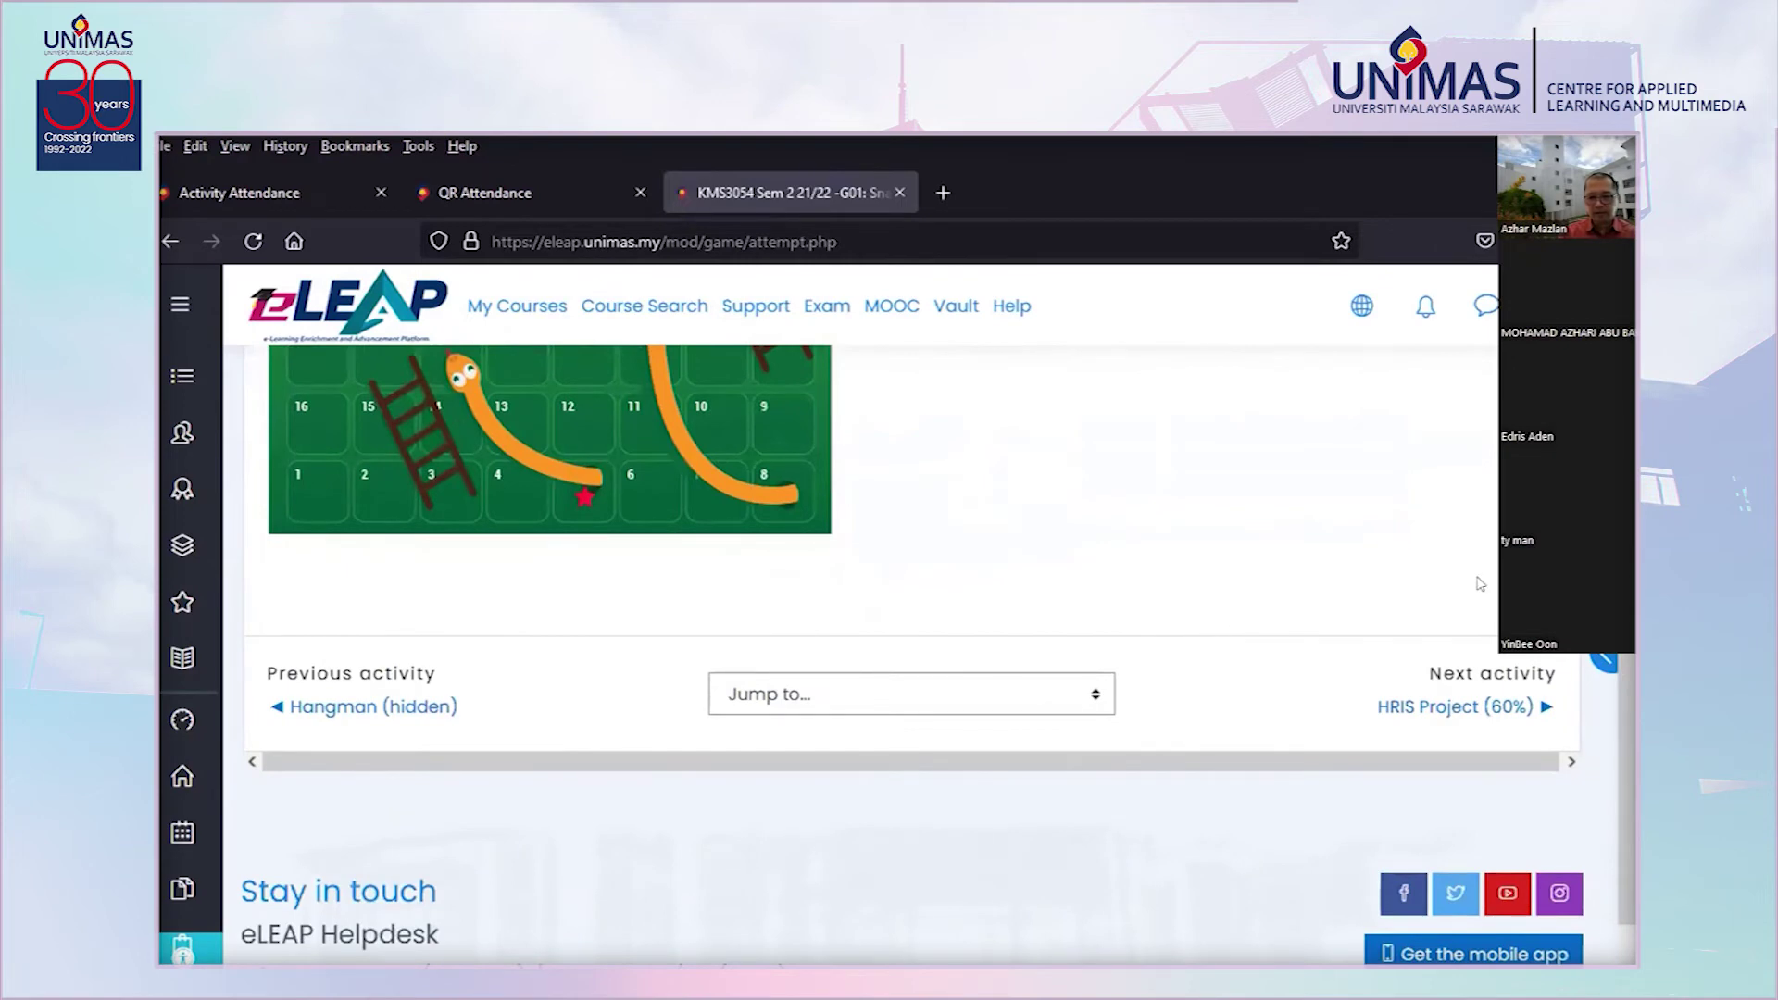
scroll(1480, 585, "up", 8)
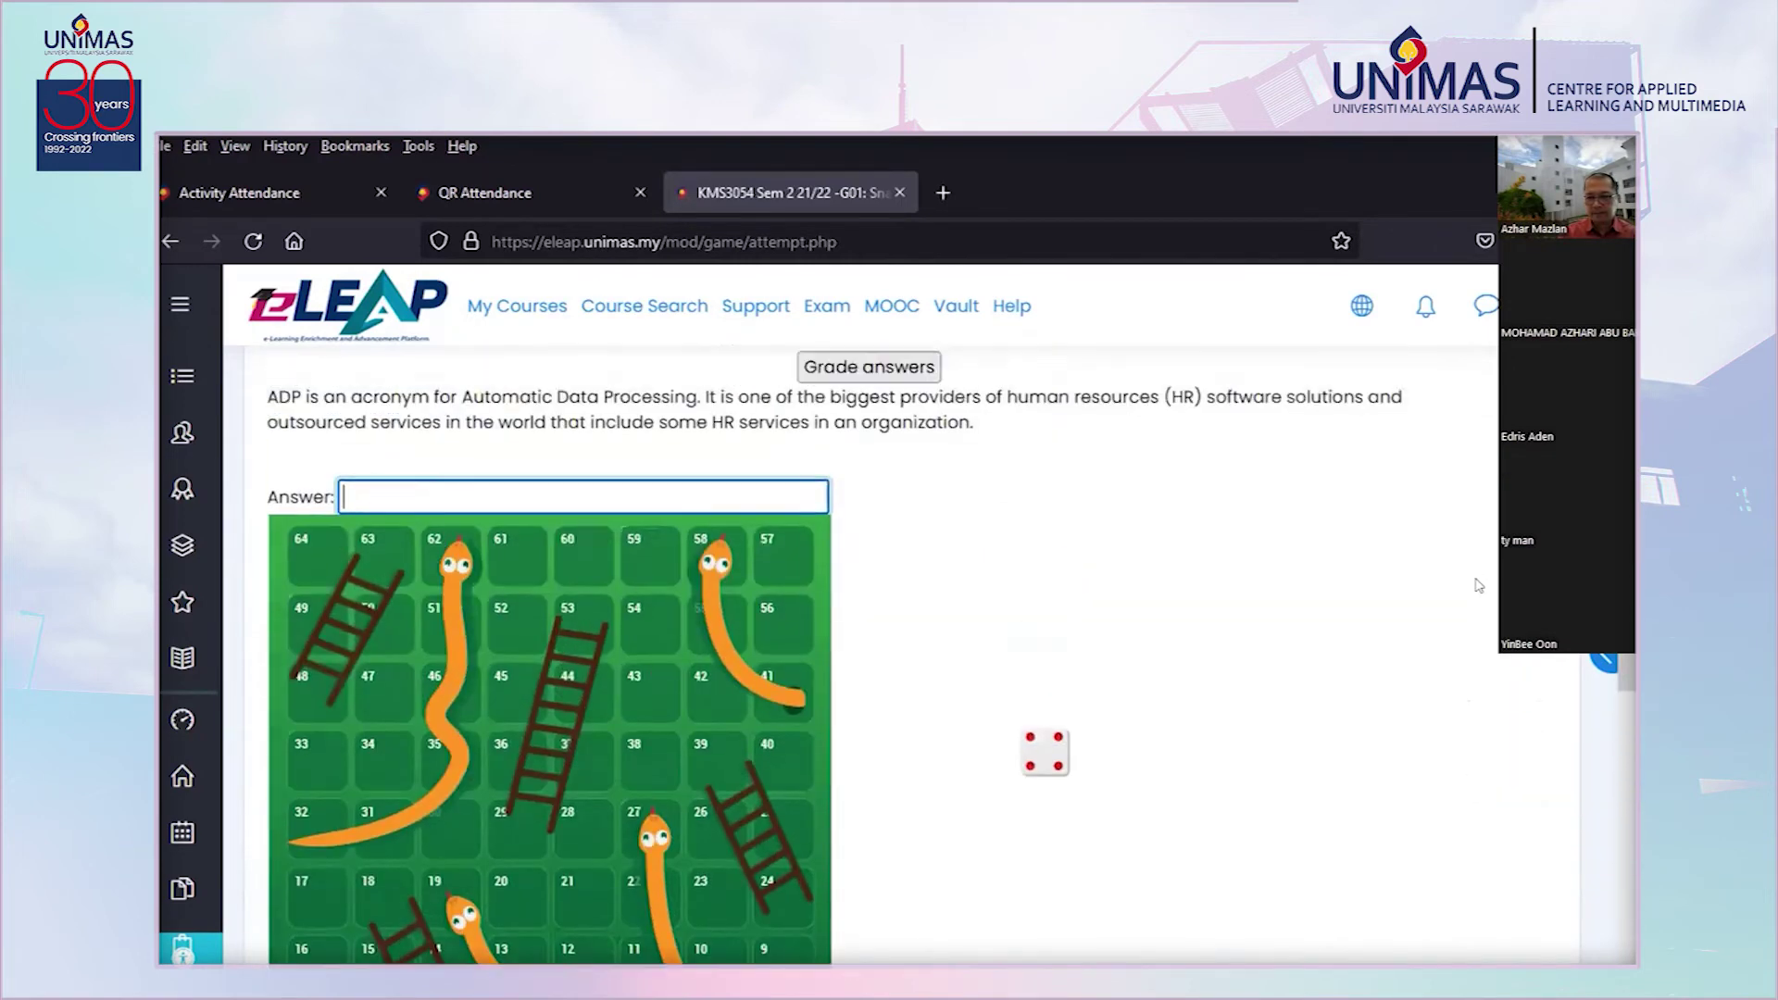
scroll(1479, 586, "up", 3)
left_click(693, 628)
scroll(1289, 686, "down", 13)
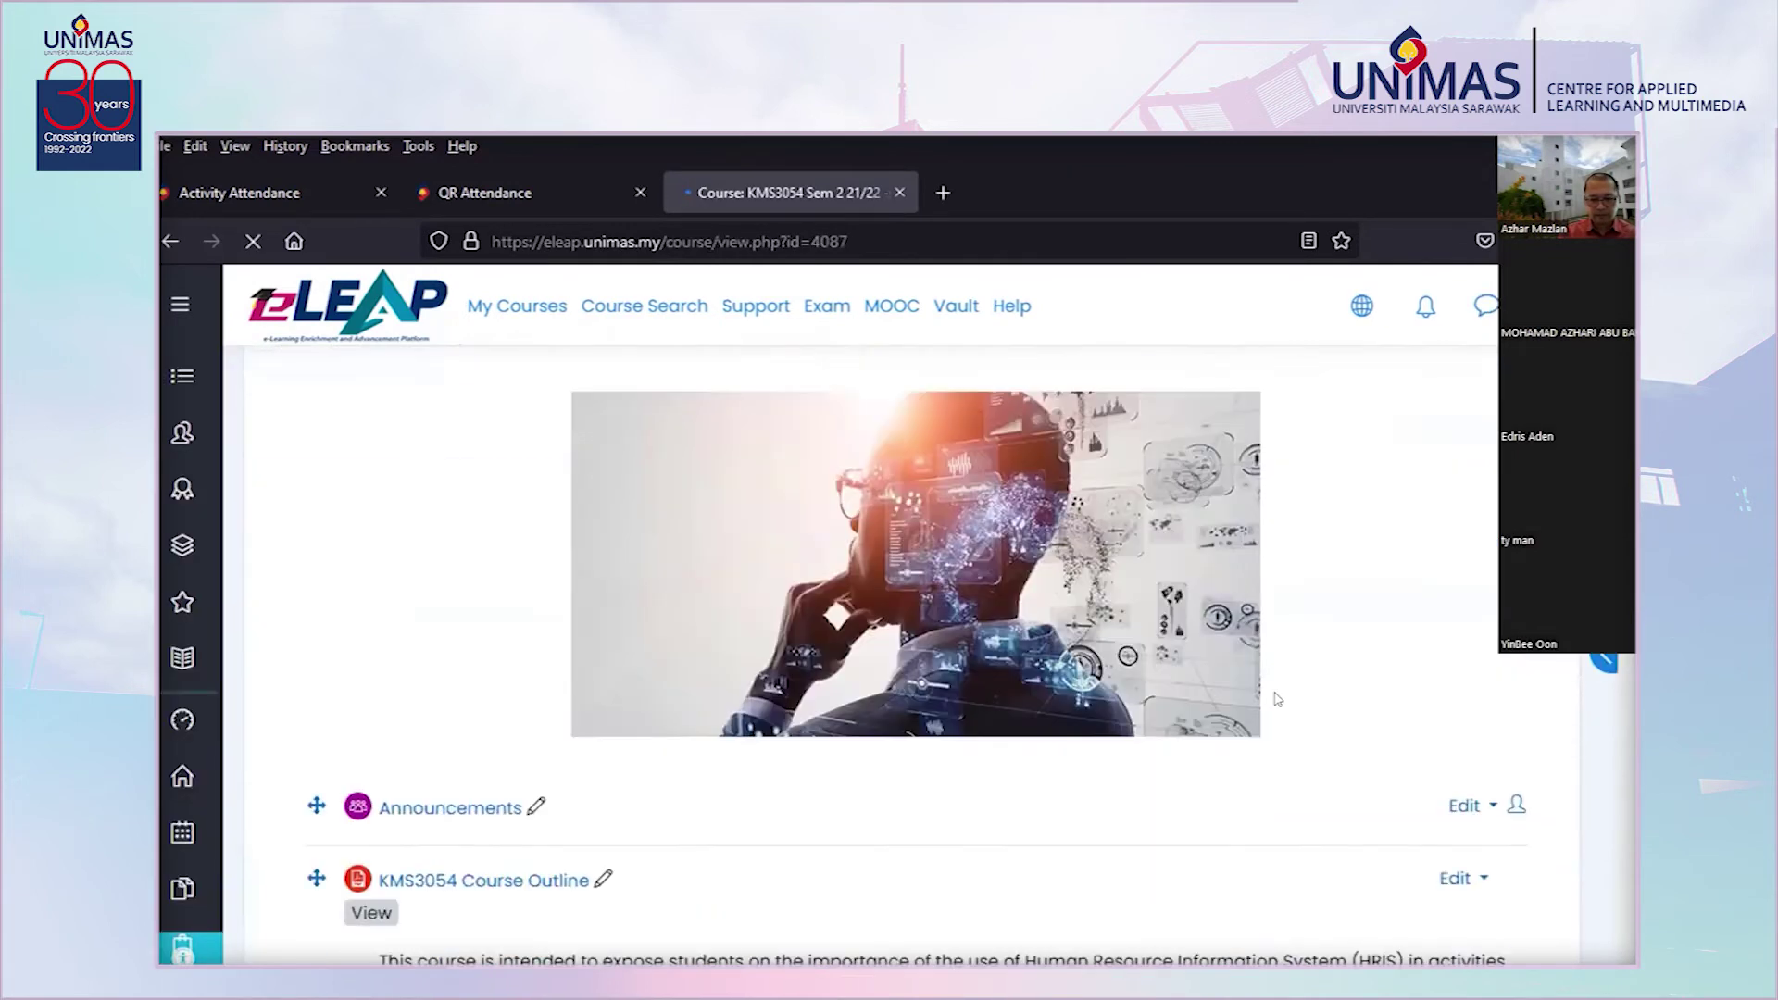
scroll(1278, 699, "down", 3)
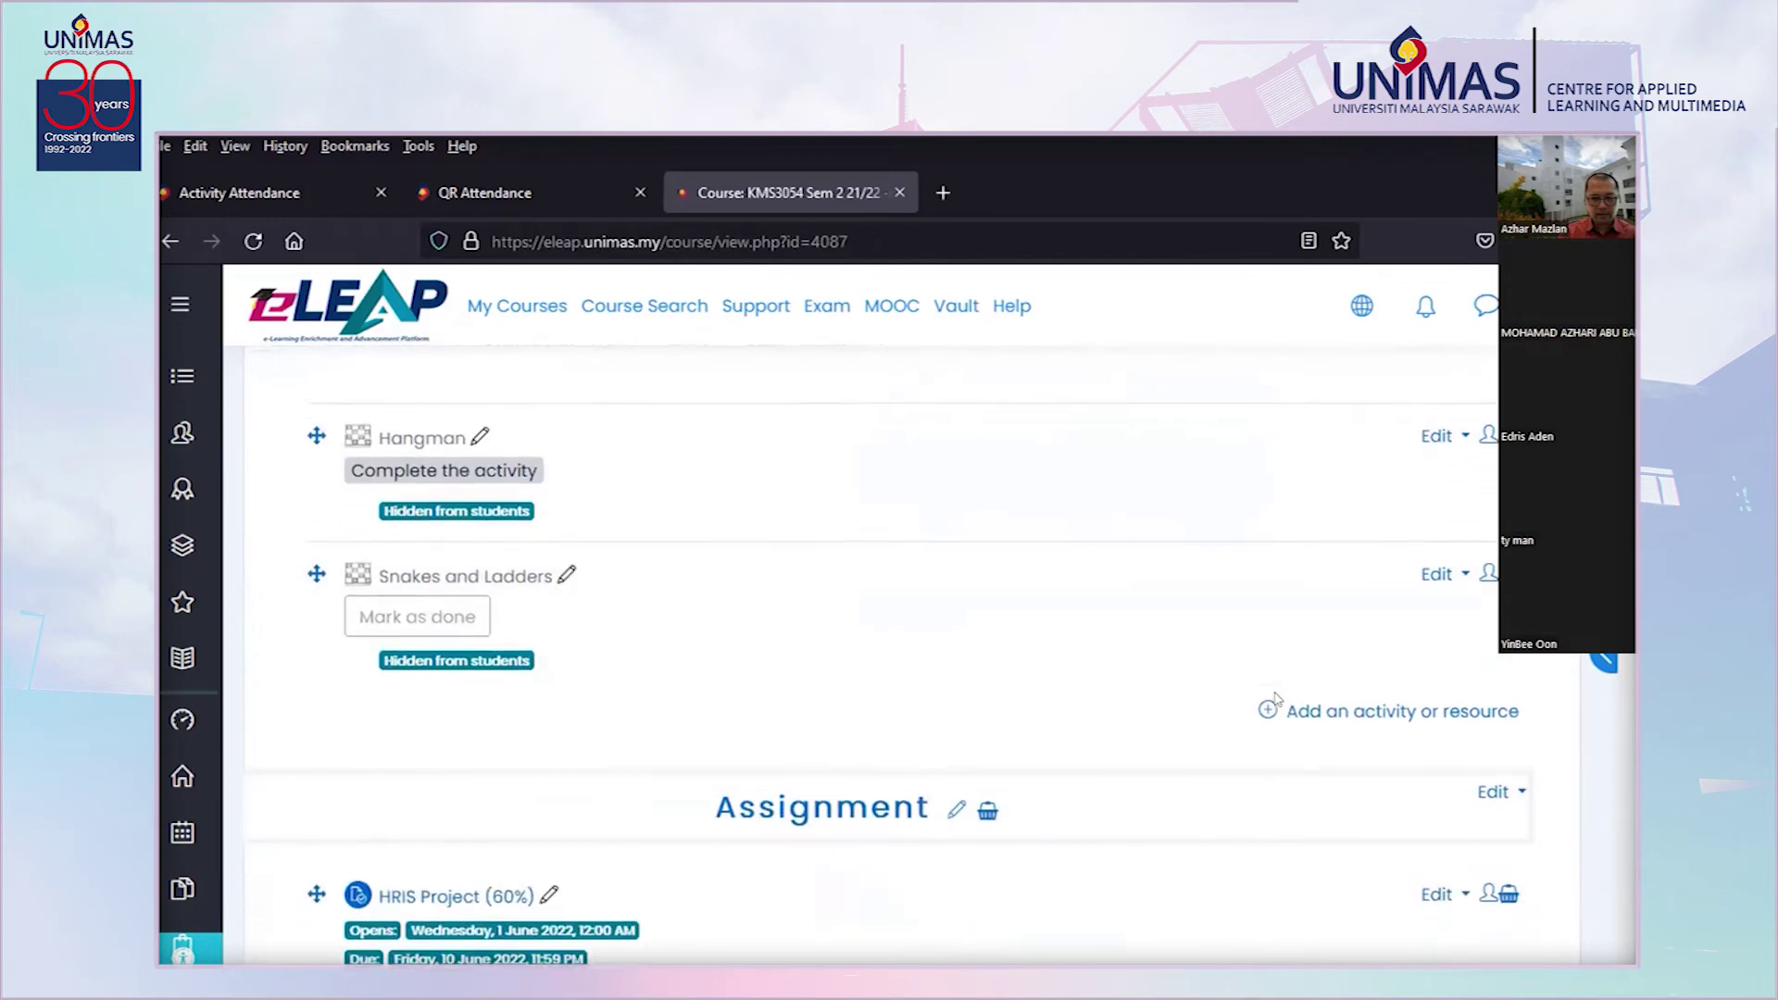
Start adding a Millionaire game to the course's General section and show all of its settings
left_click(1366, 711)
scroll(954, 741, "down", 3)
scroll(954, 741, "down", 2)
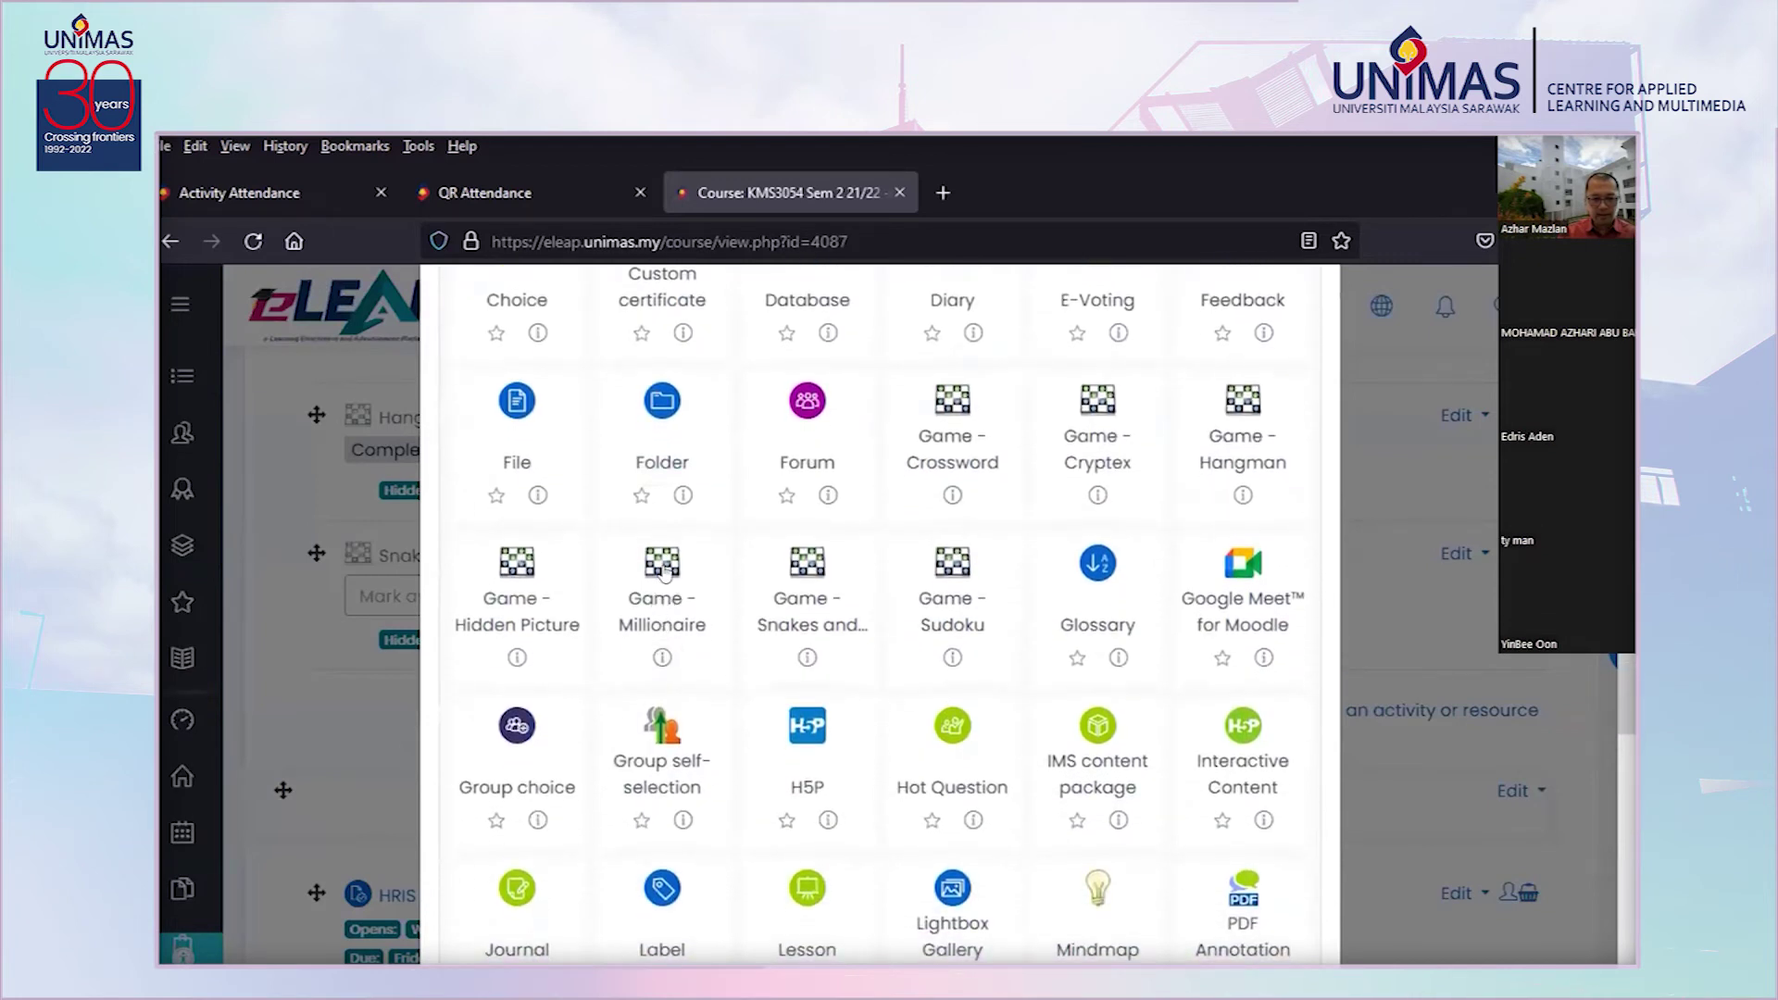
left_click(656, 595)
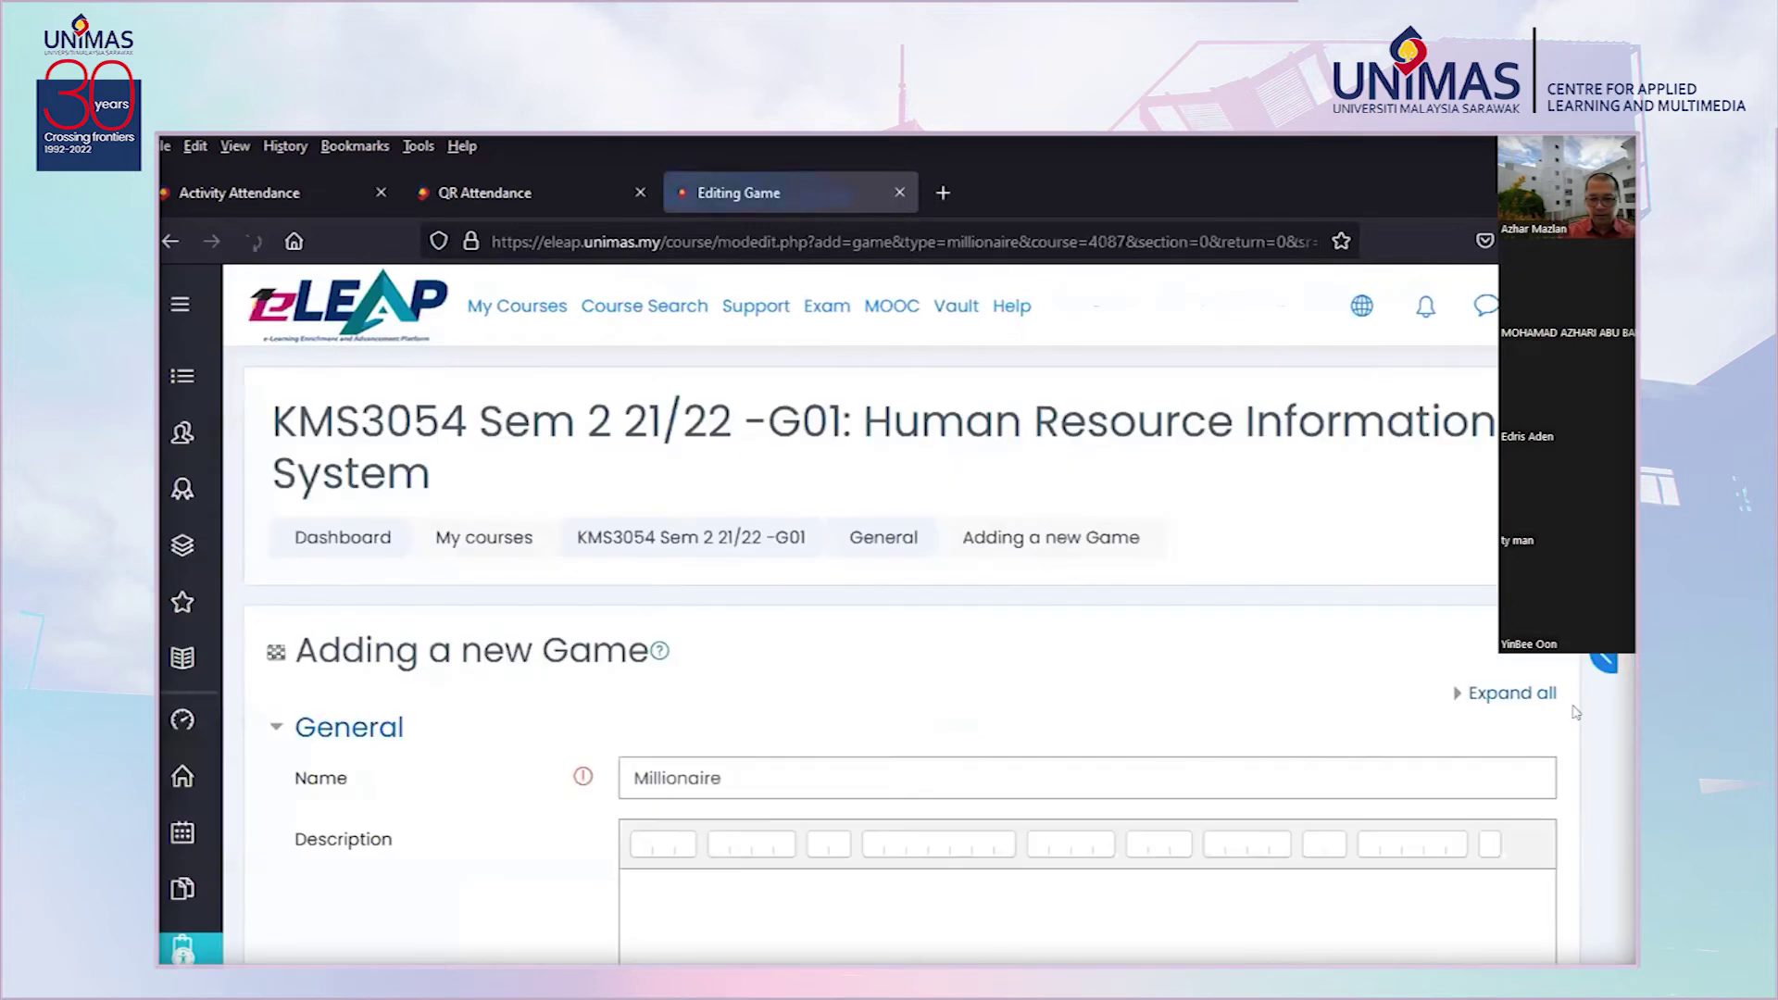
left_click(1493, 695)
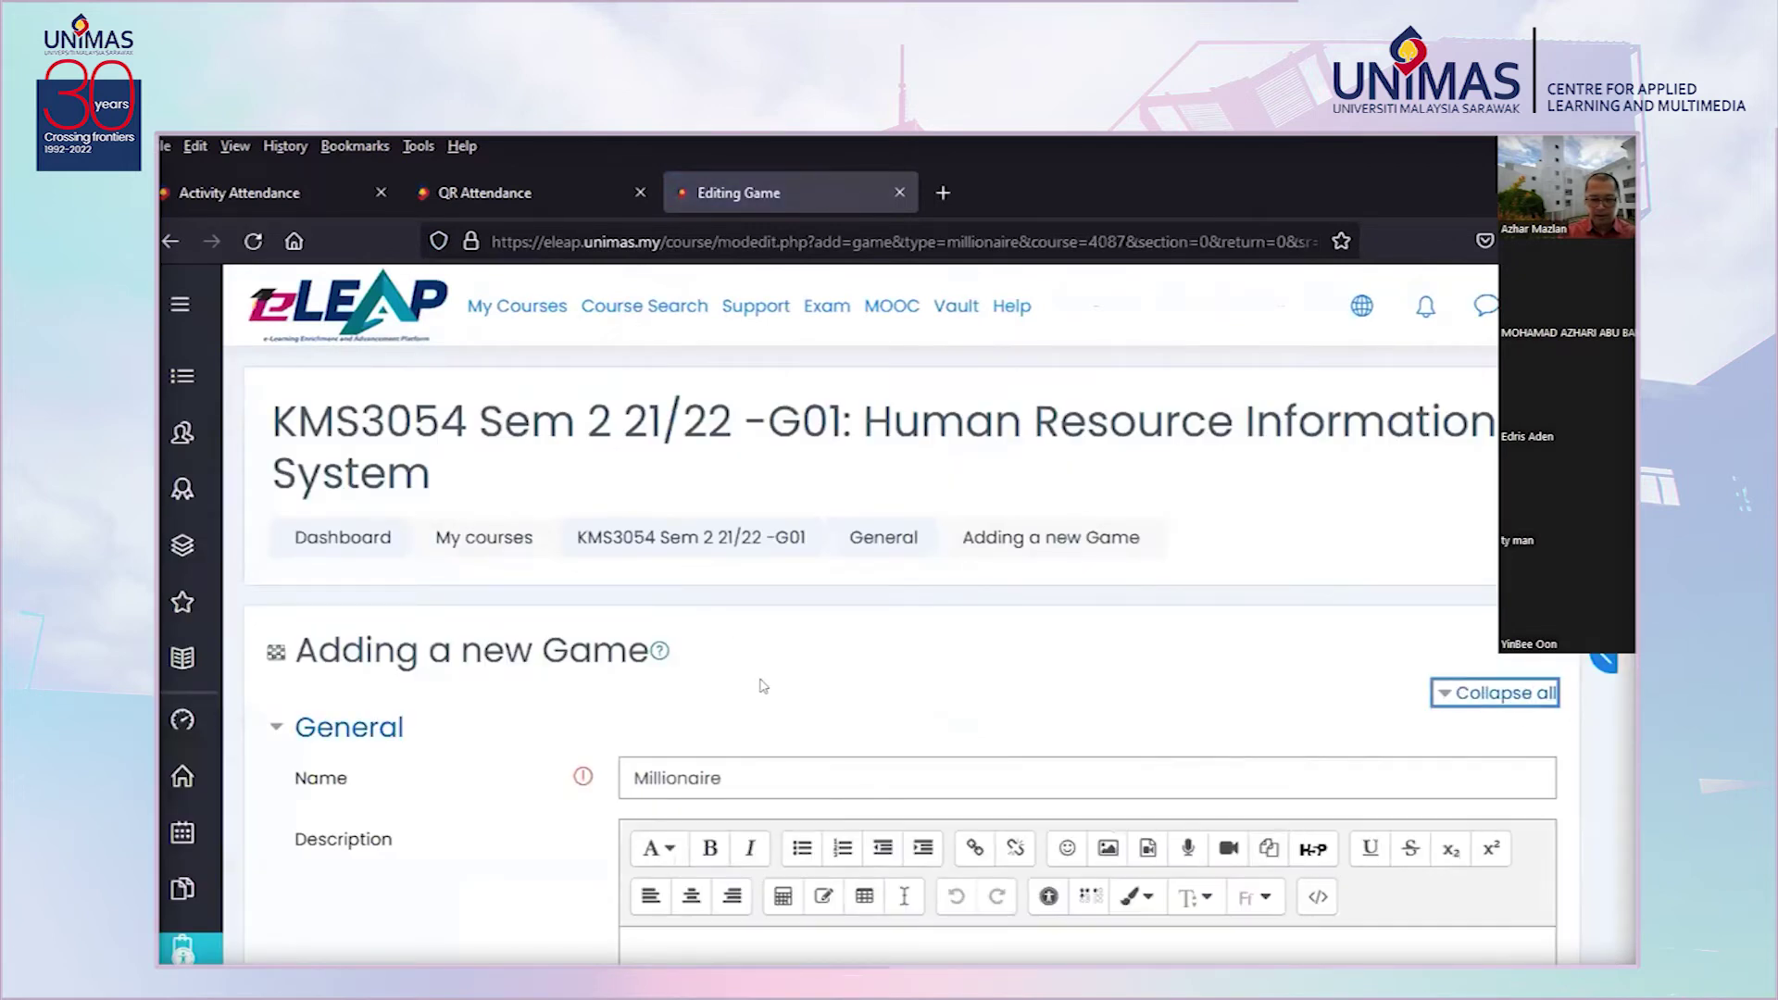
Set the Millionaire game's source of questions to Quiz
scroll(522, 789, "down", 5)
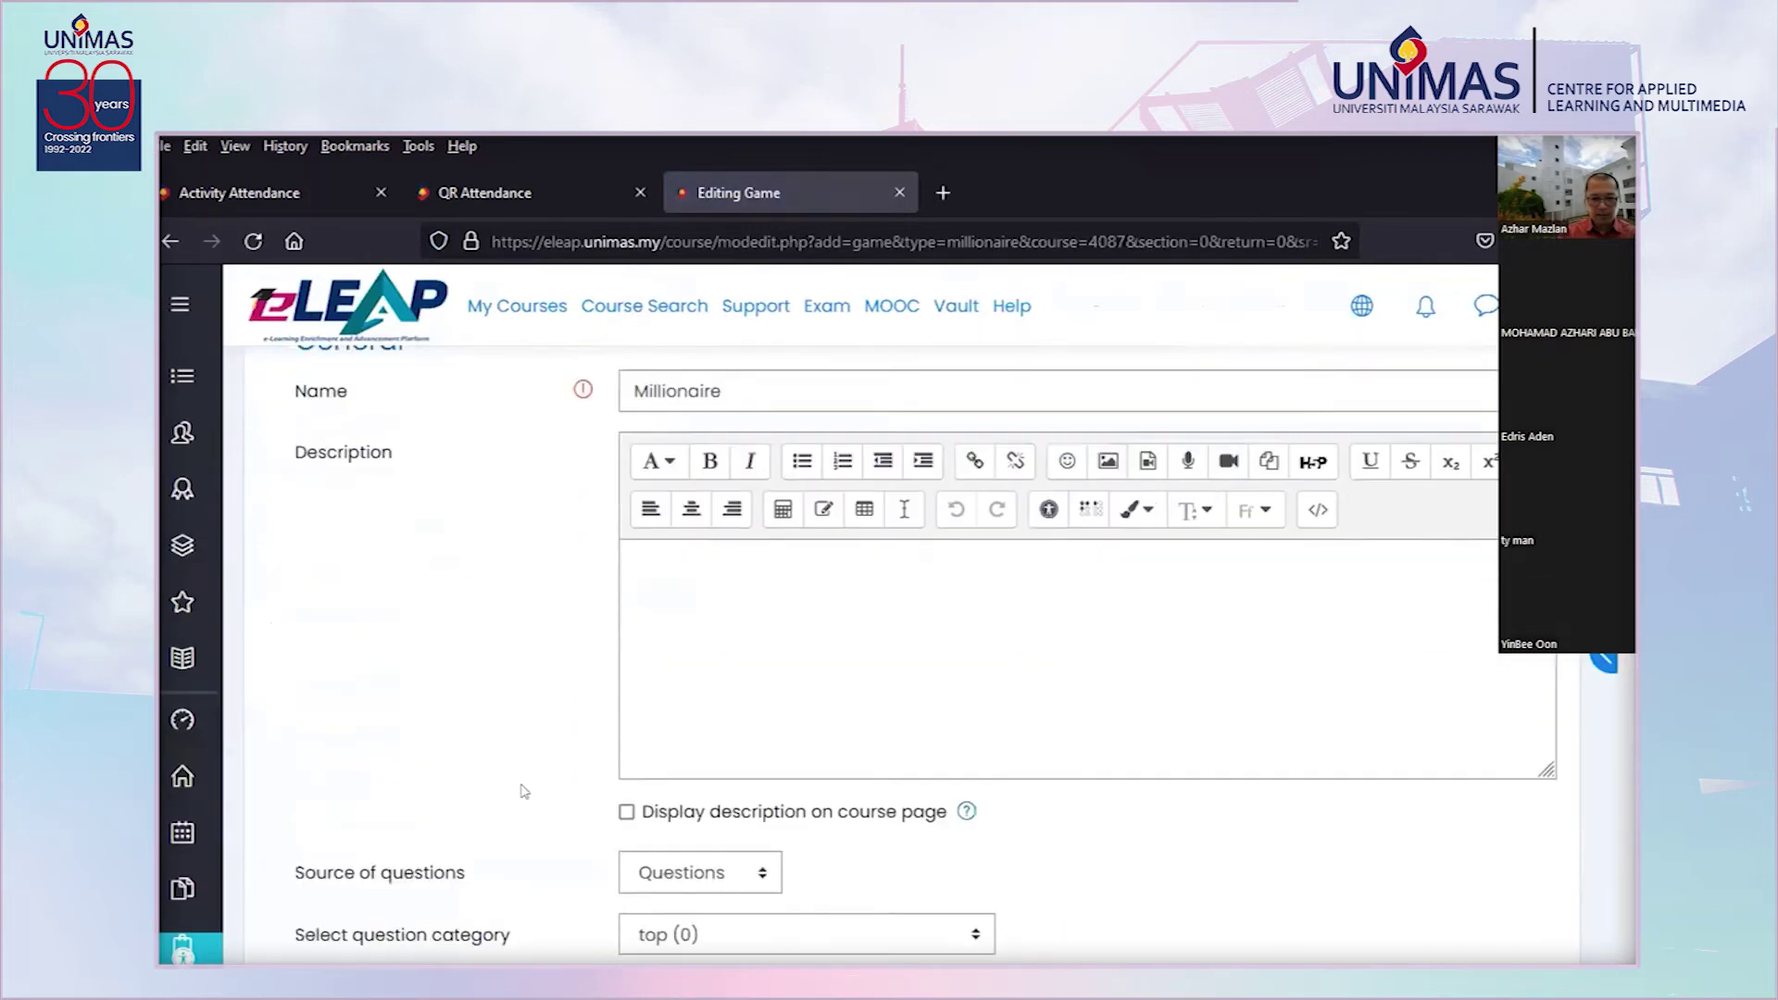
scroll(1364, 810, "down", 1)
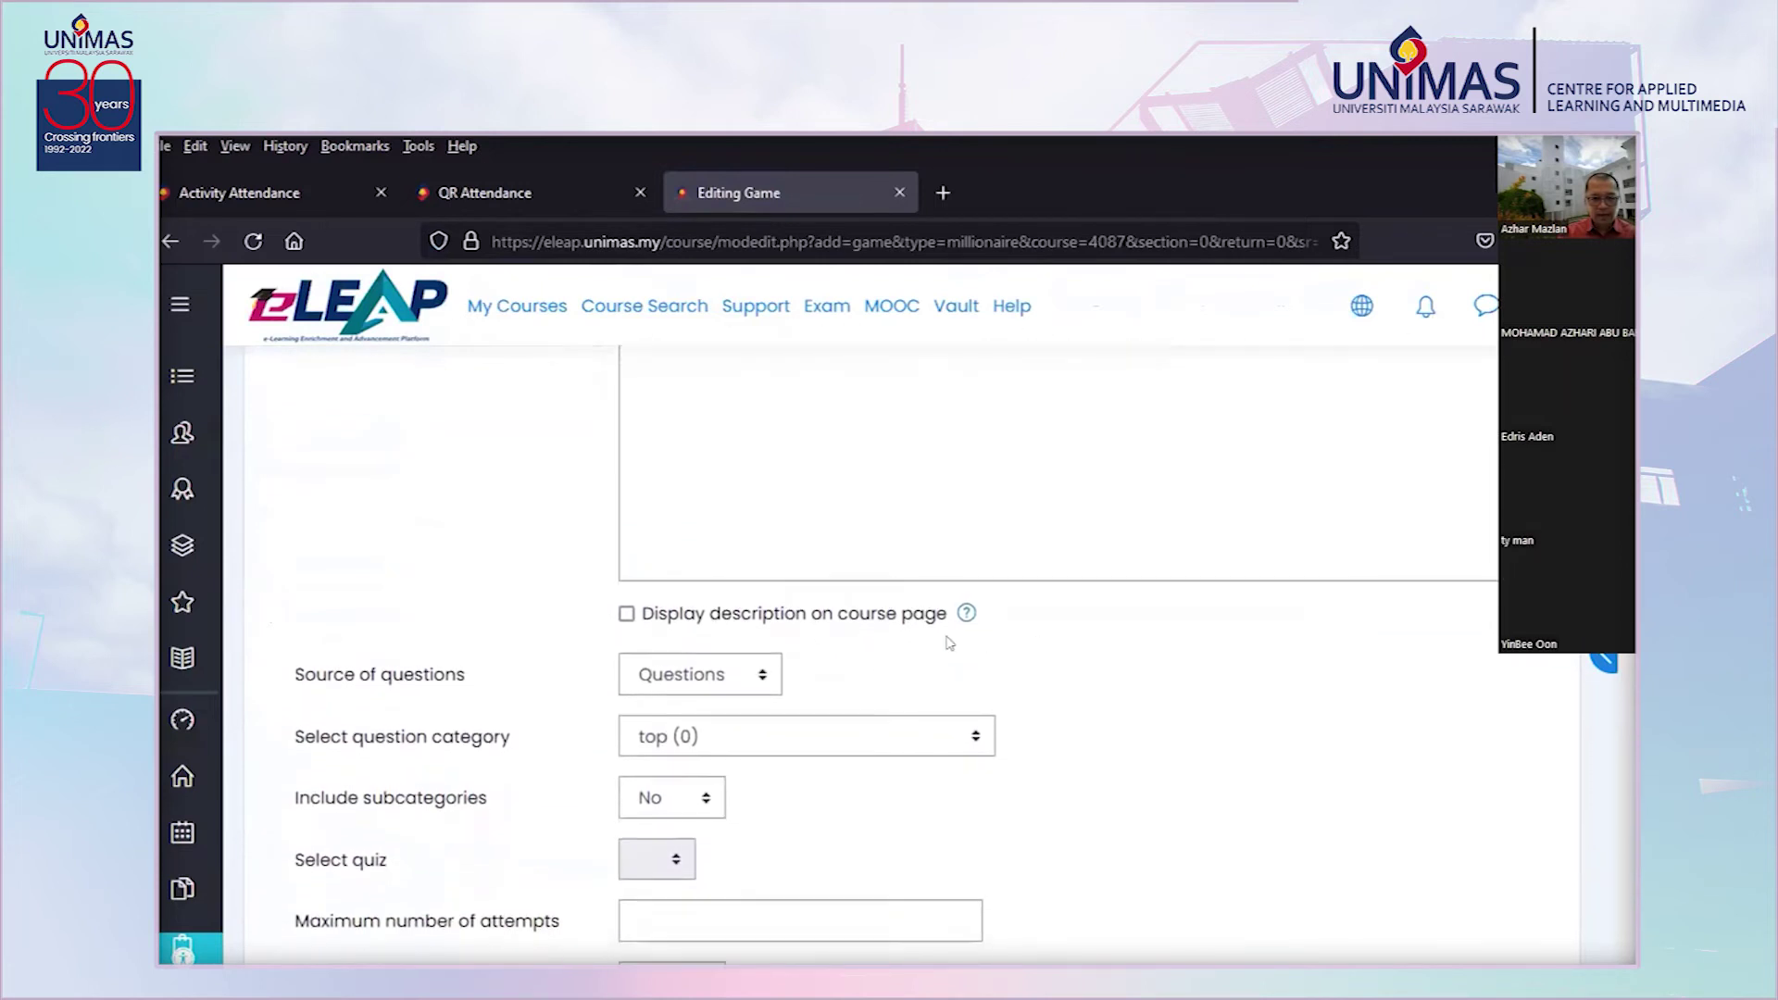
left_click(740, 668)
left_click(719, 746)
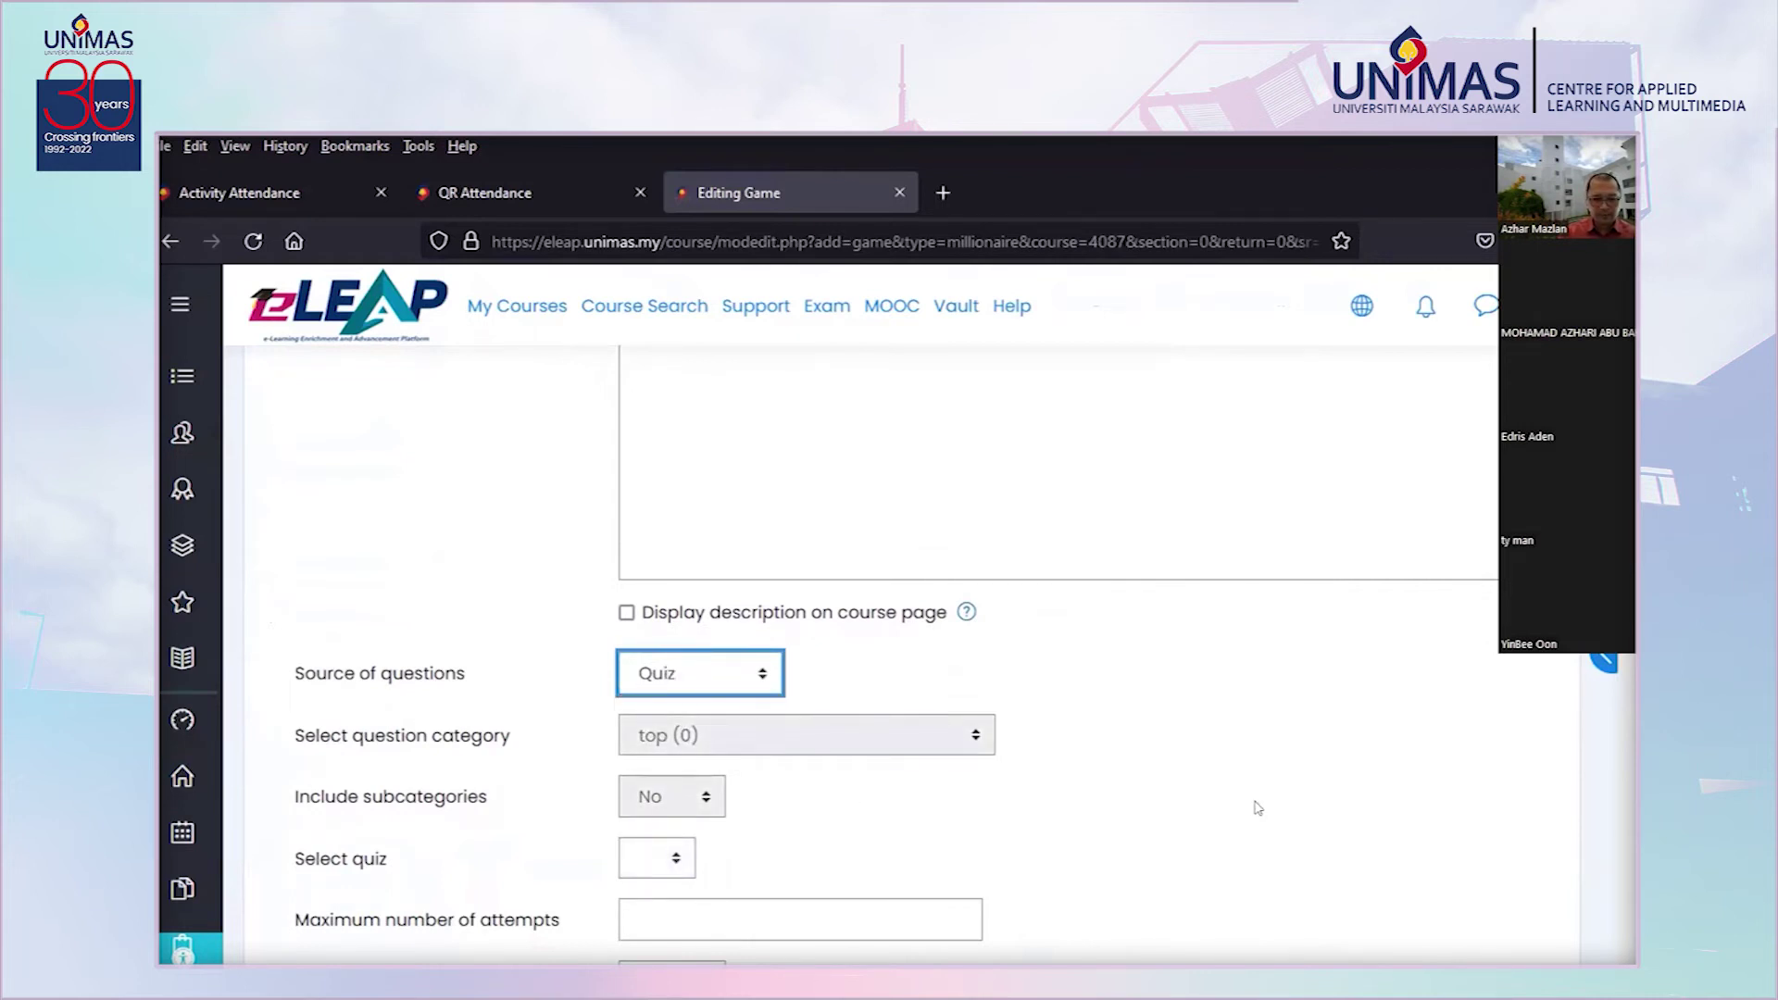
Set the Millionaire game's availability to Hide from students, save it and return to the course
scroll(1257, 807, "down", 10)
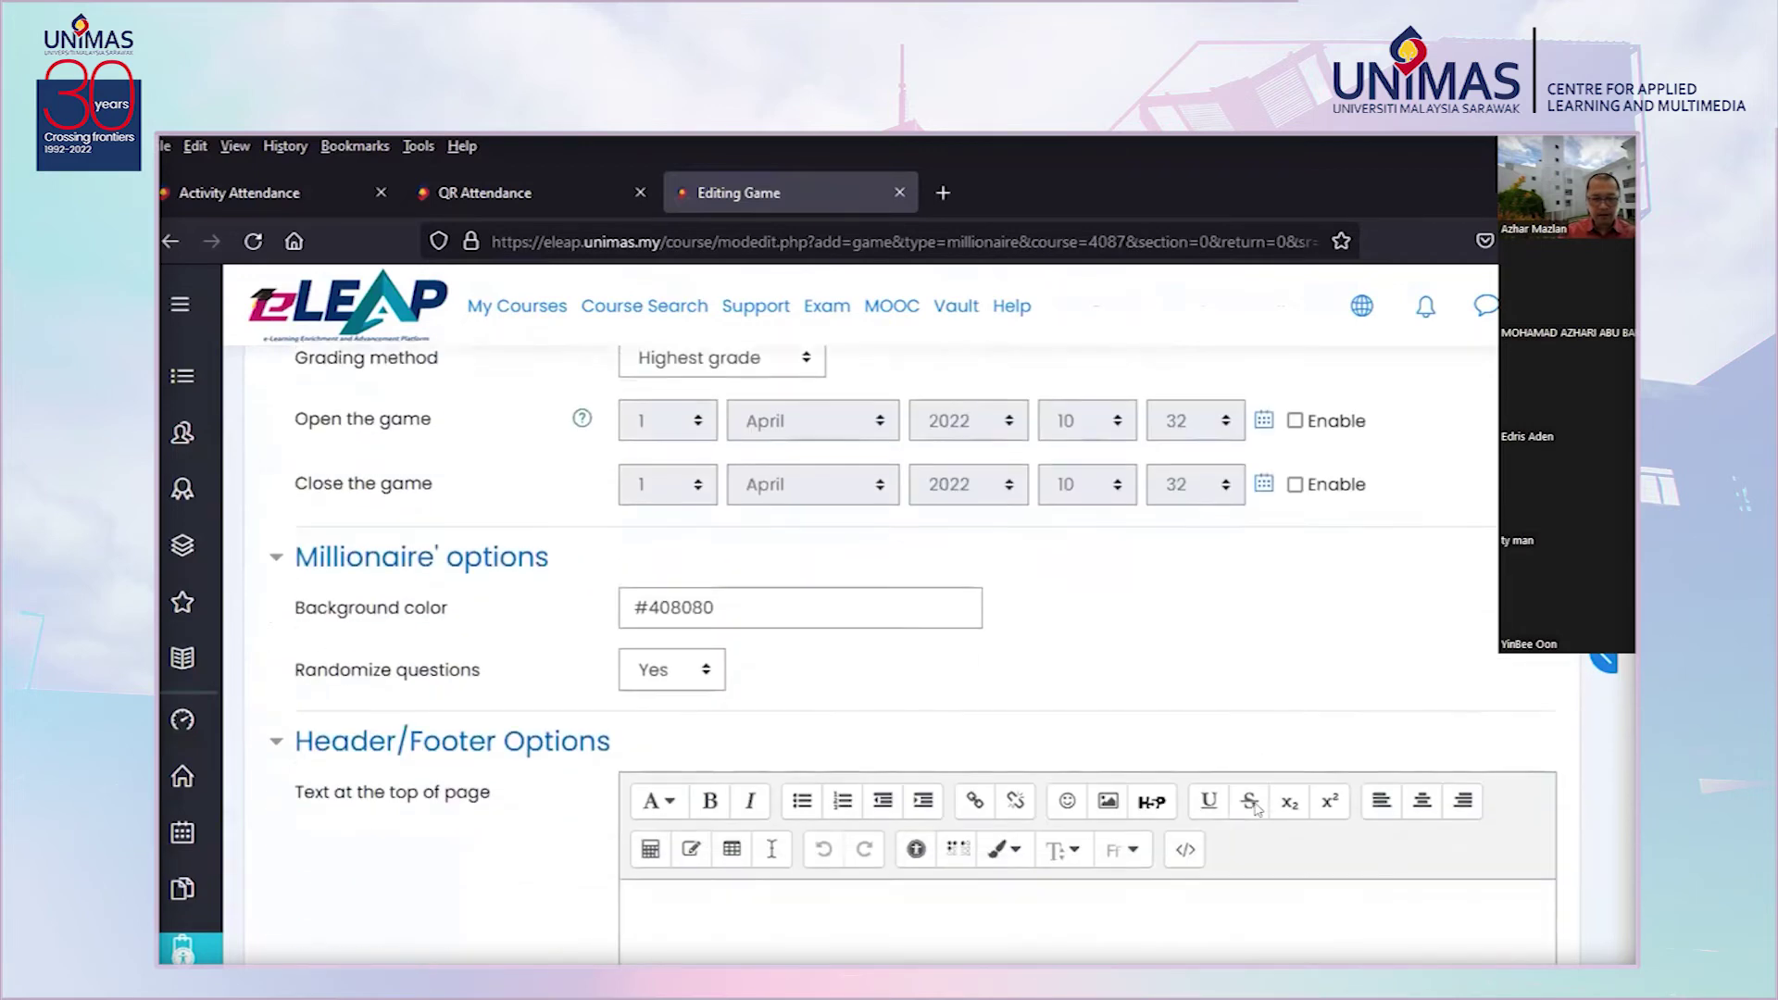
scroll(1255, 808, "down", 10)
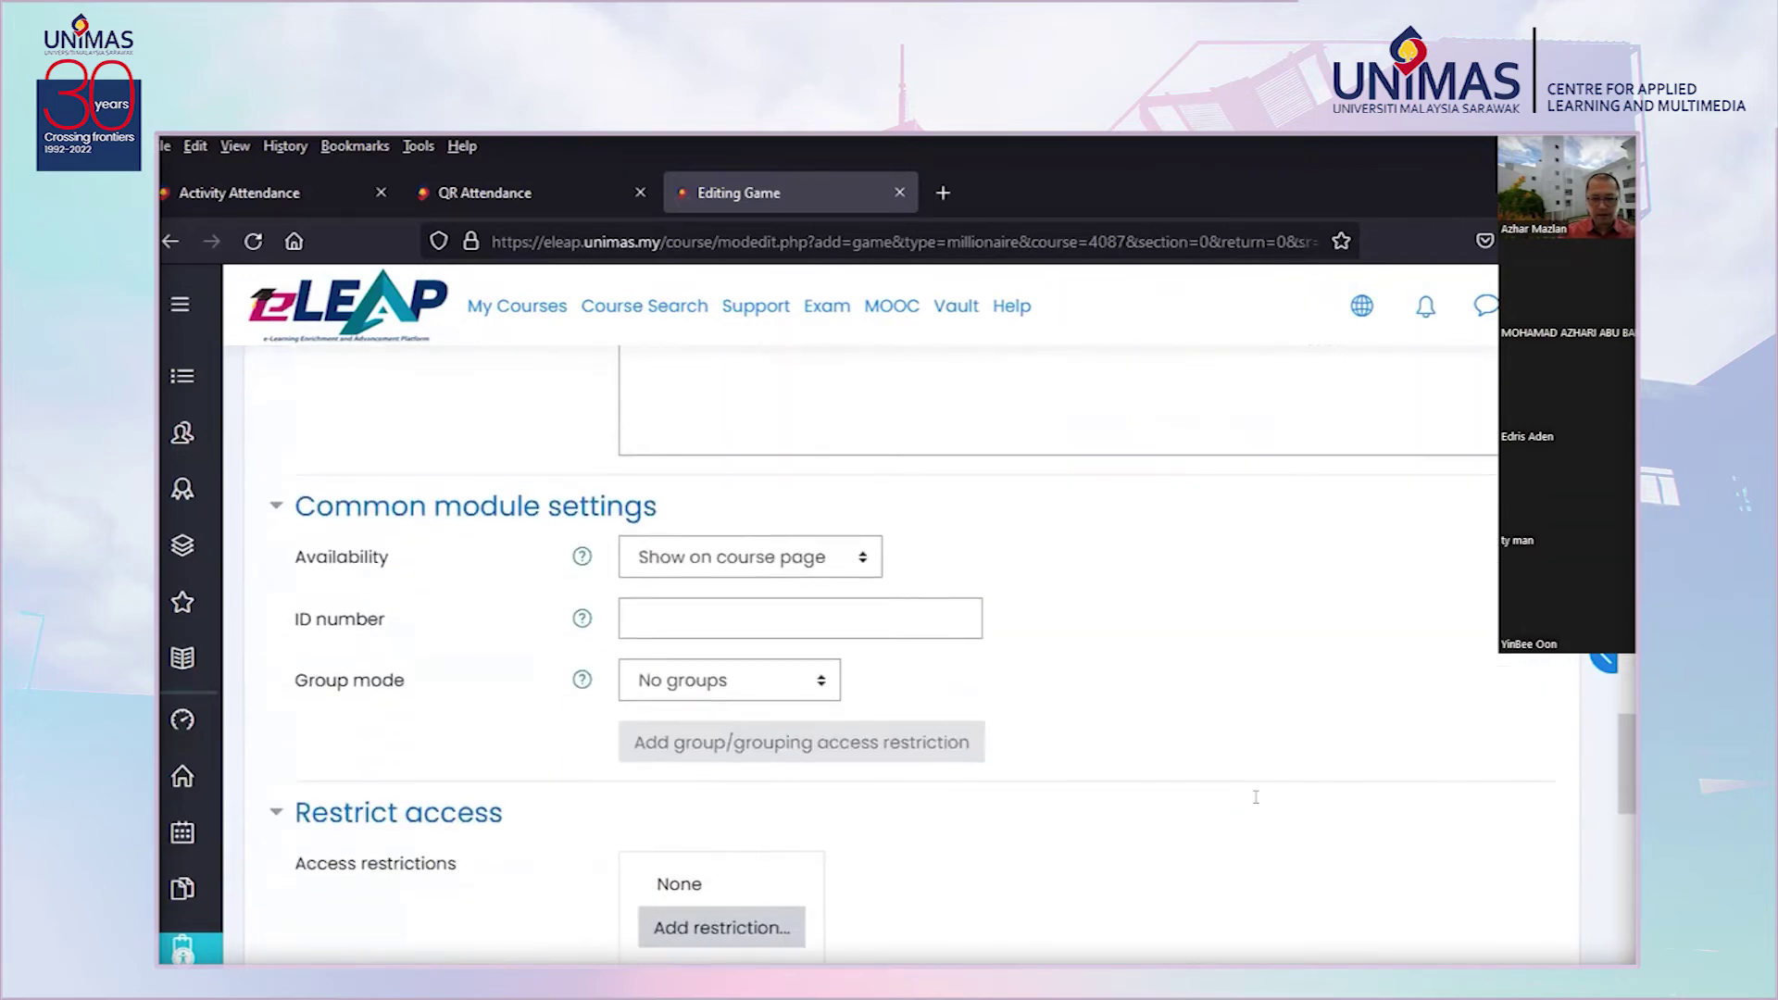
scroll(1256, 798, "down", 1)
left_click(806, 491)
left_click(769, 550)
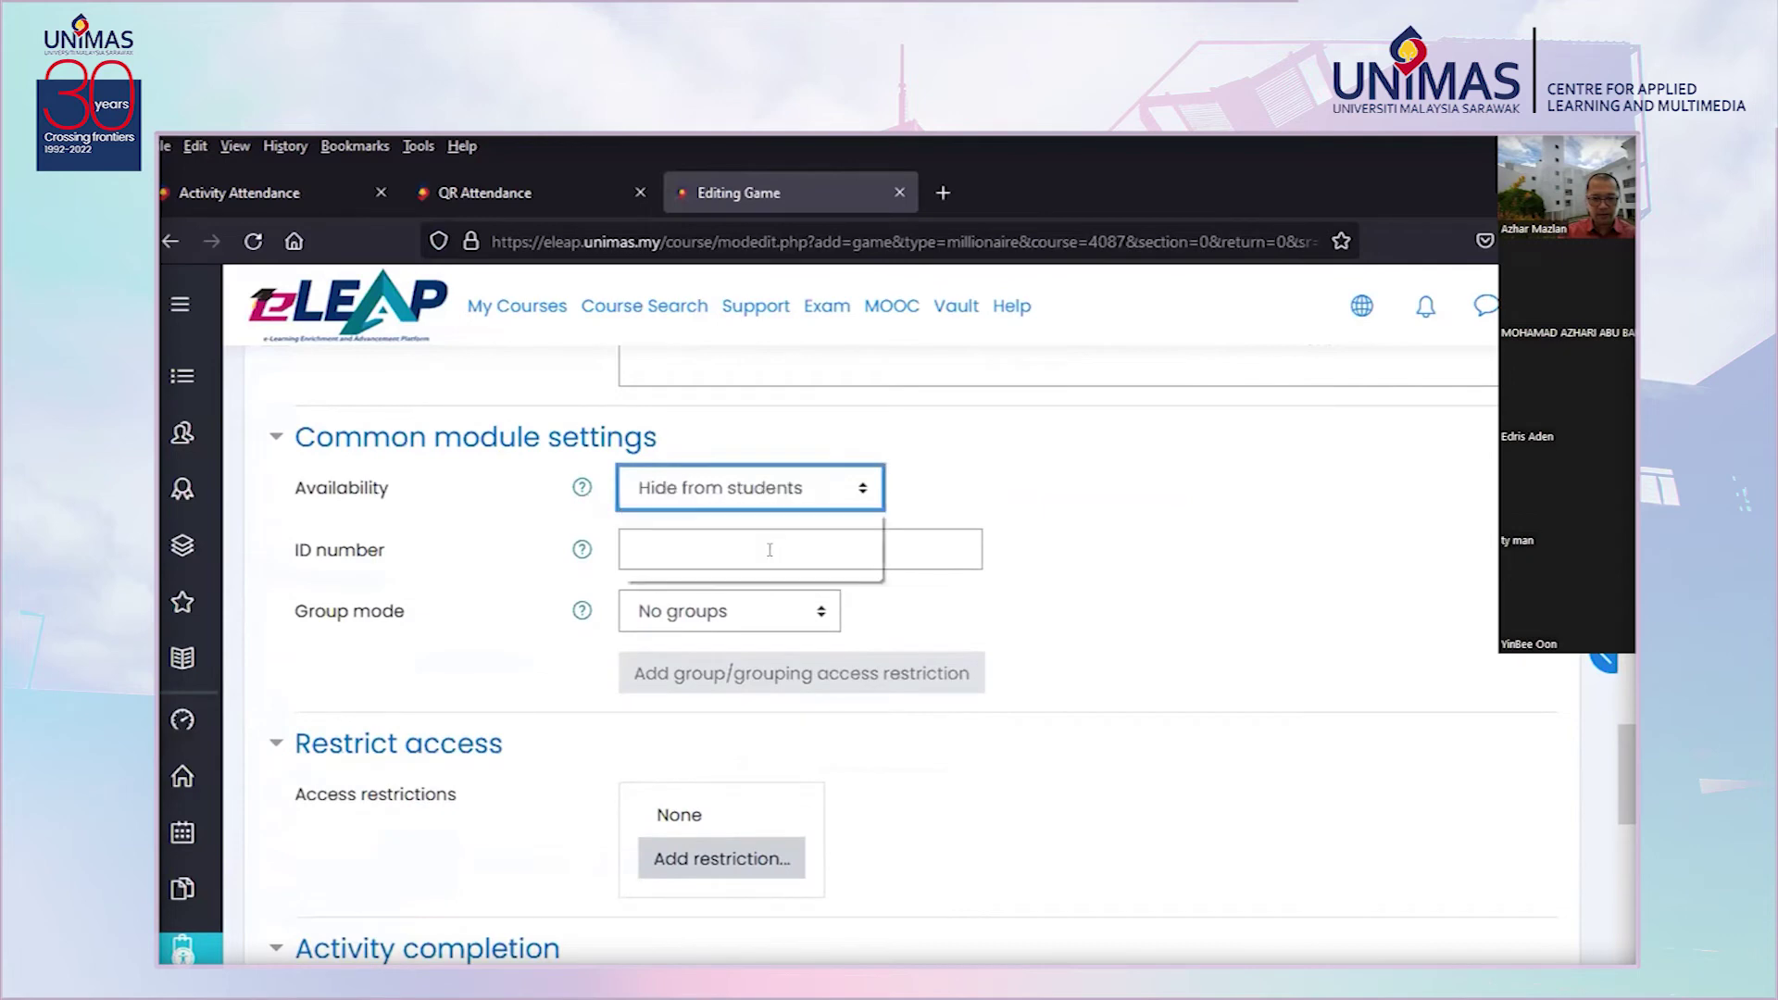
scroll(1369, 659, "down", 10)
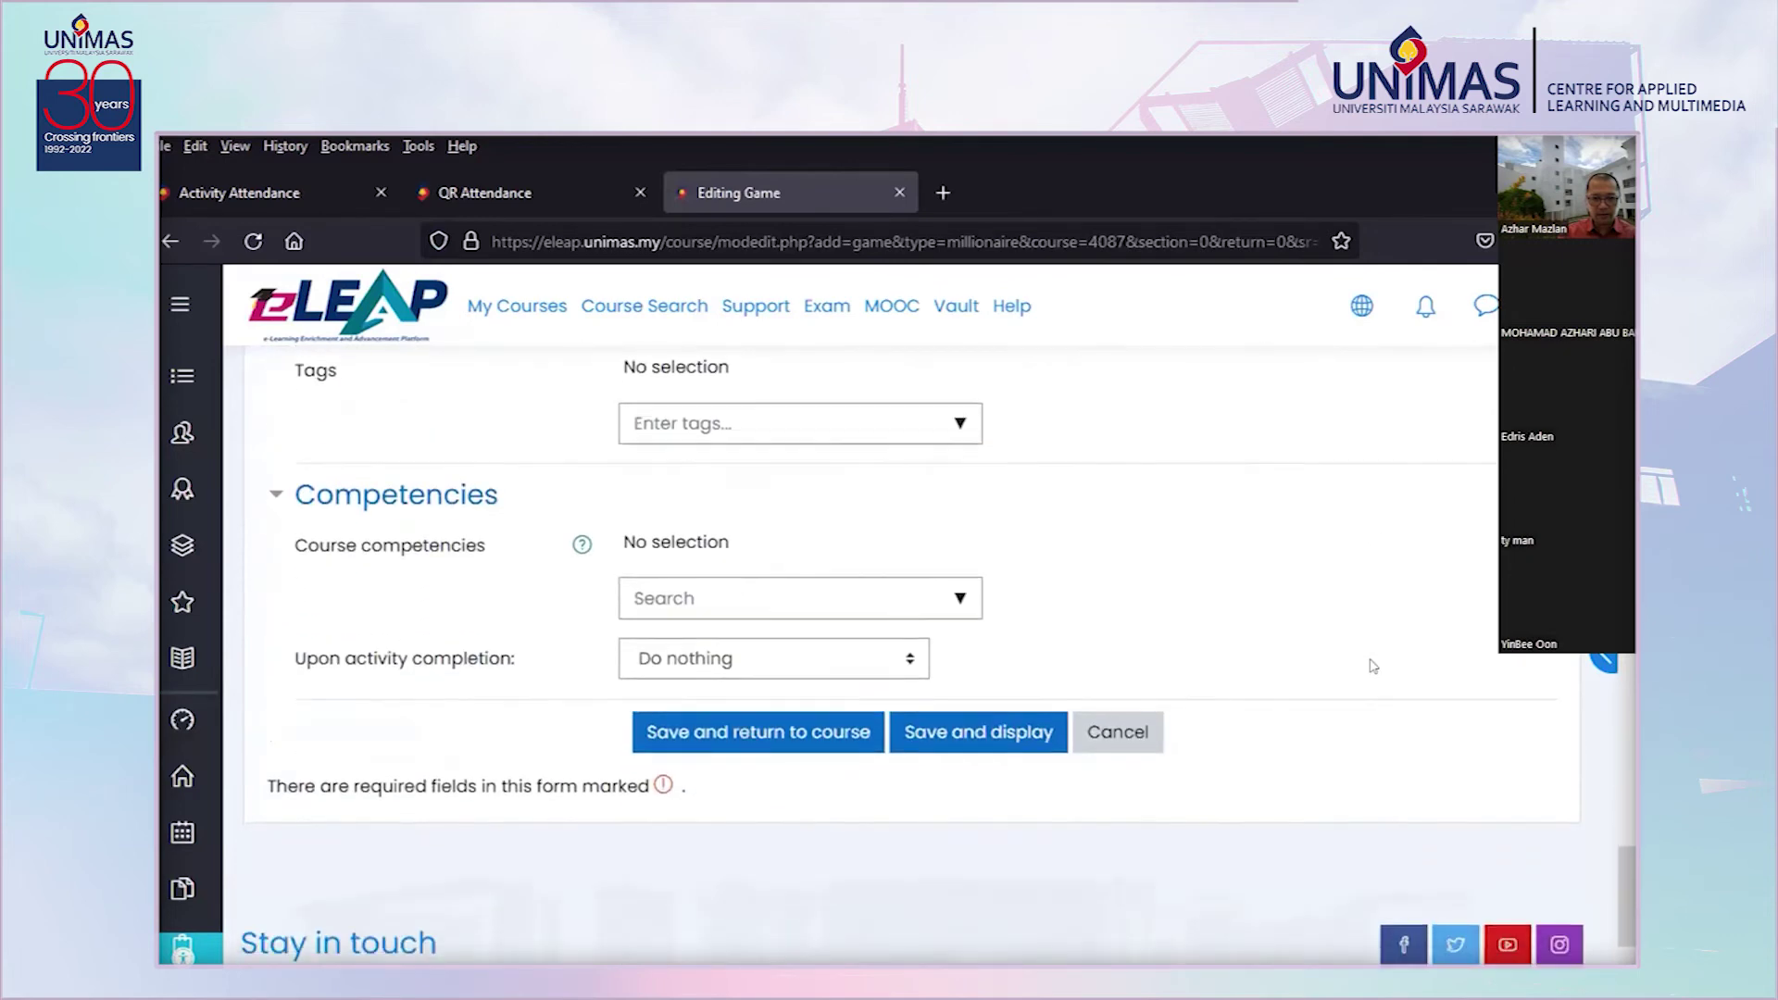
left_click(776, 733)
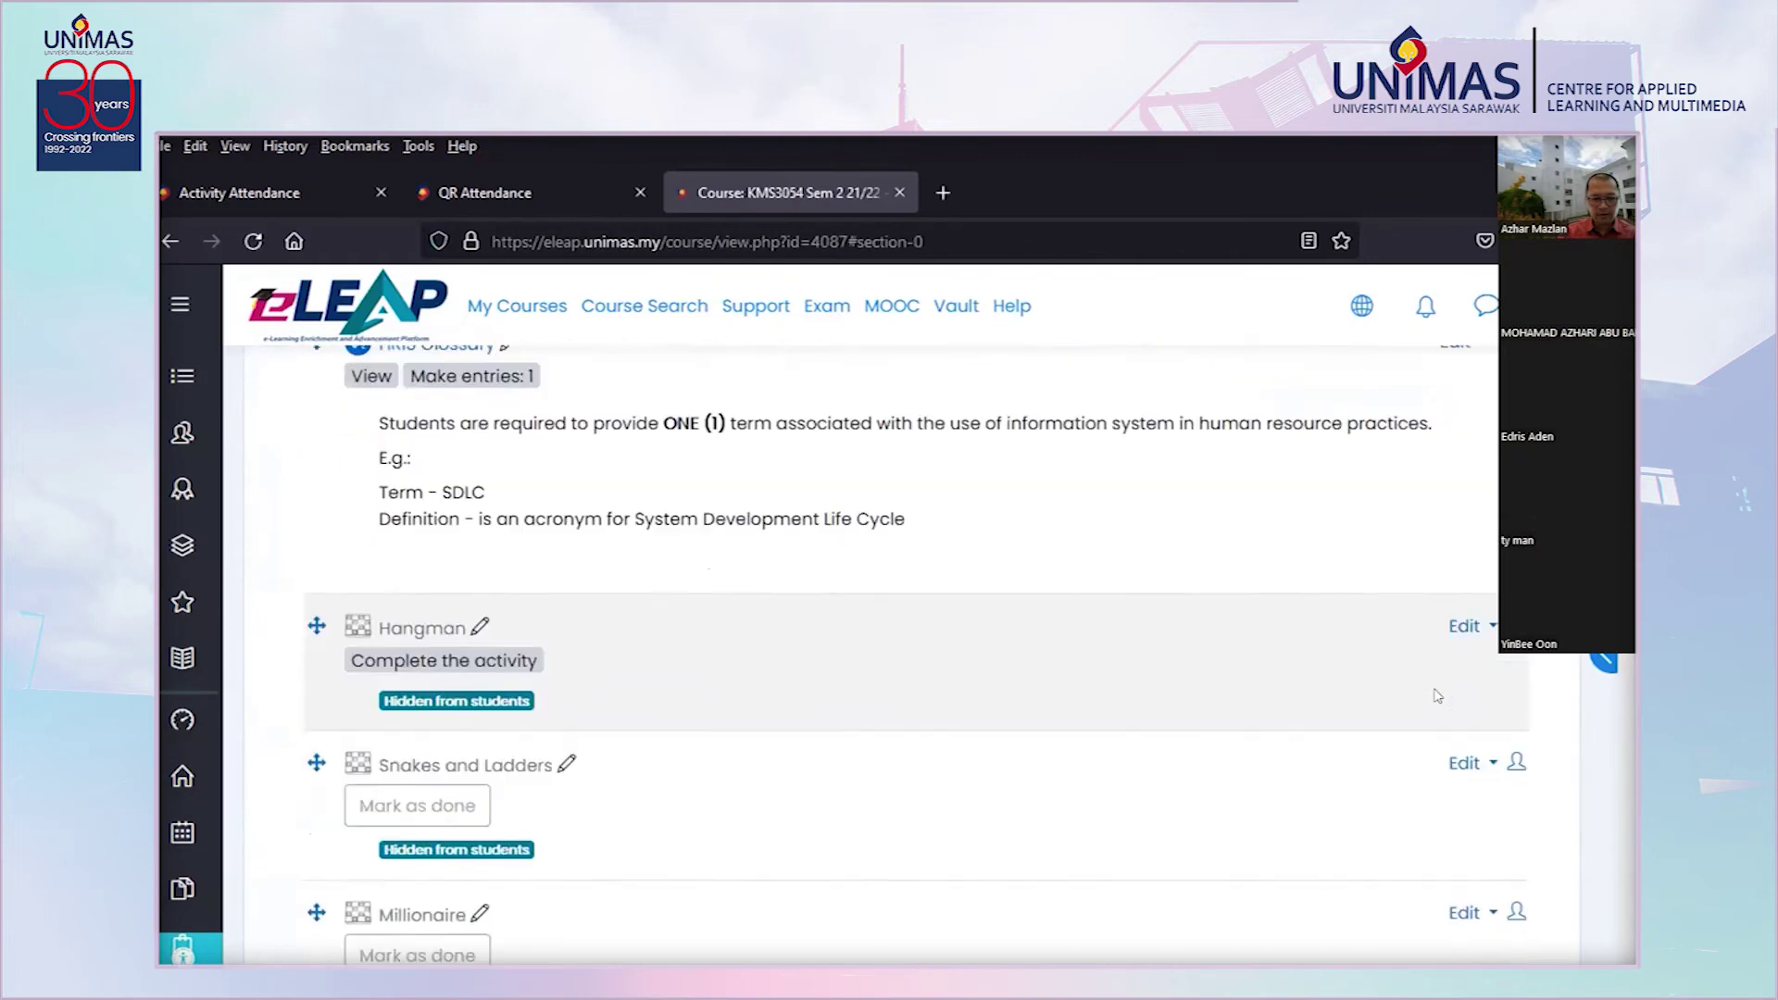
Open the Millionaire activity and try to start a game attempt
left_click(396, 648)
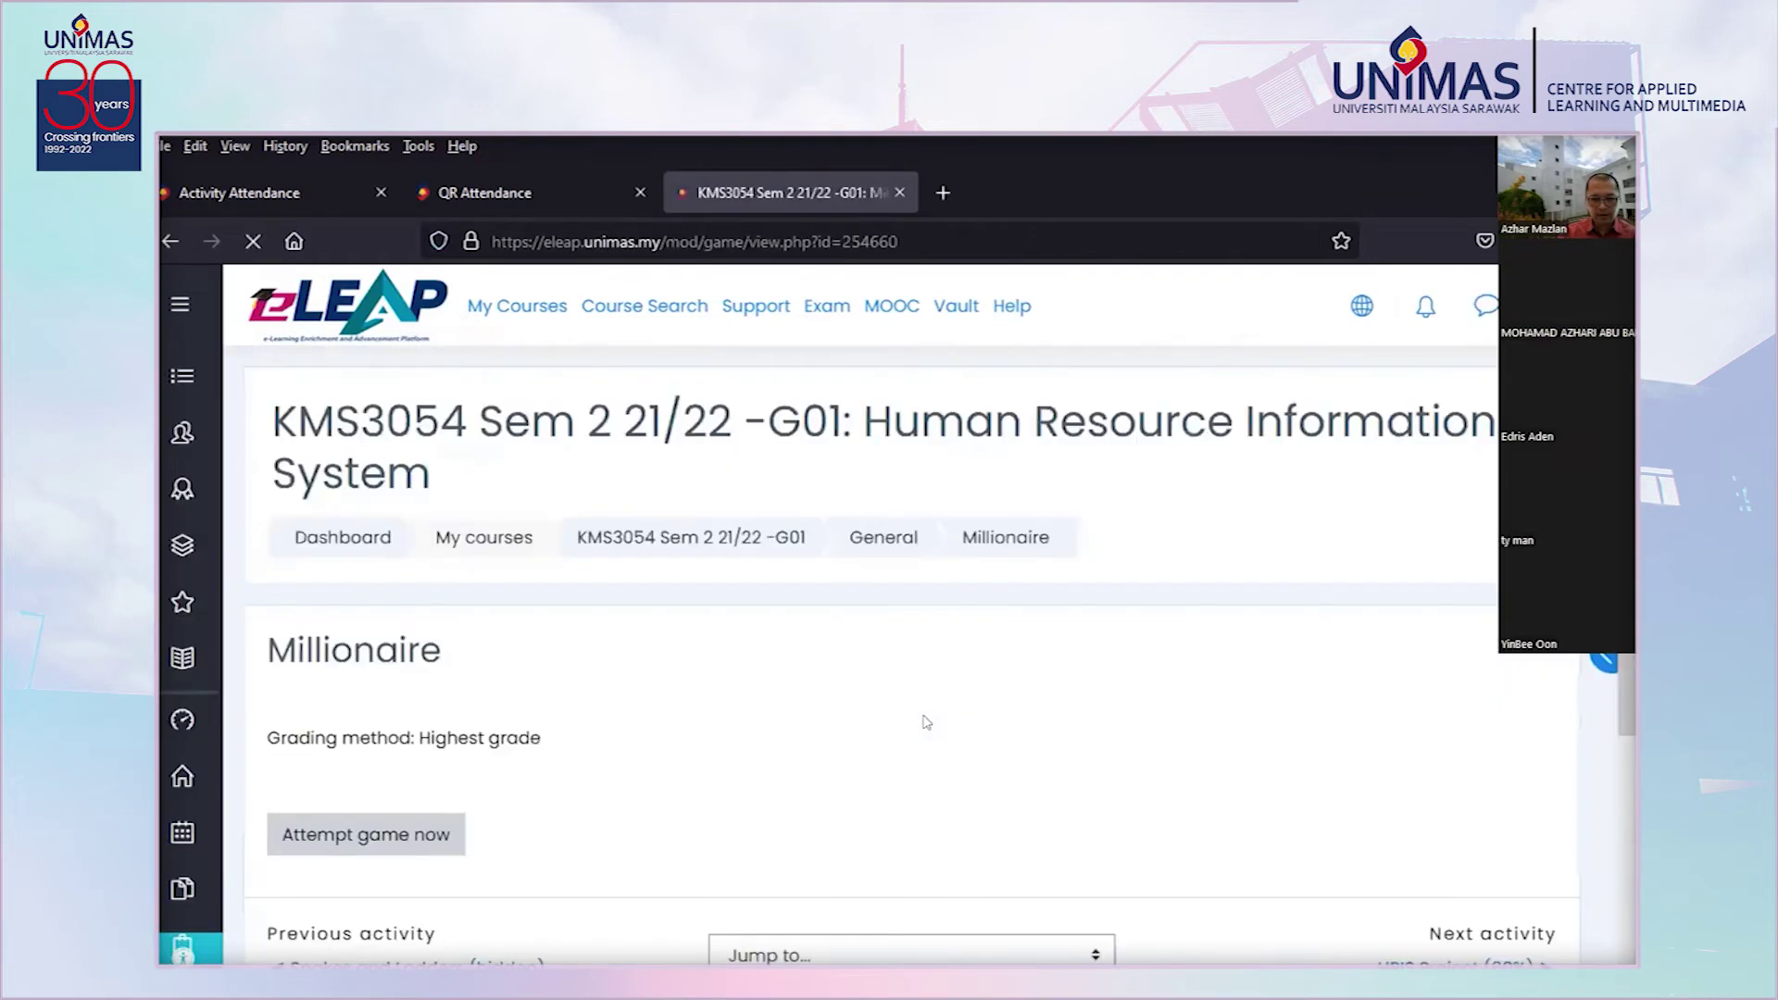
left_click(436, 835)
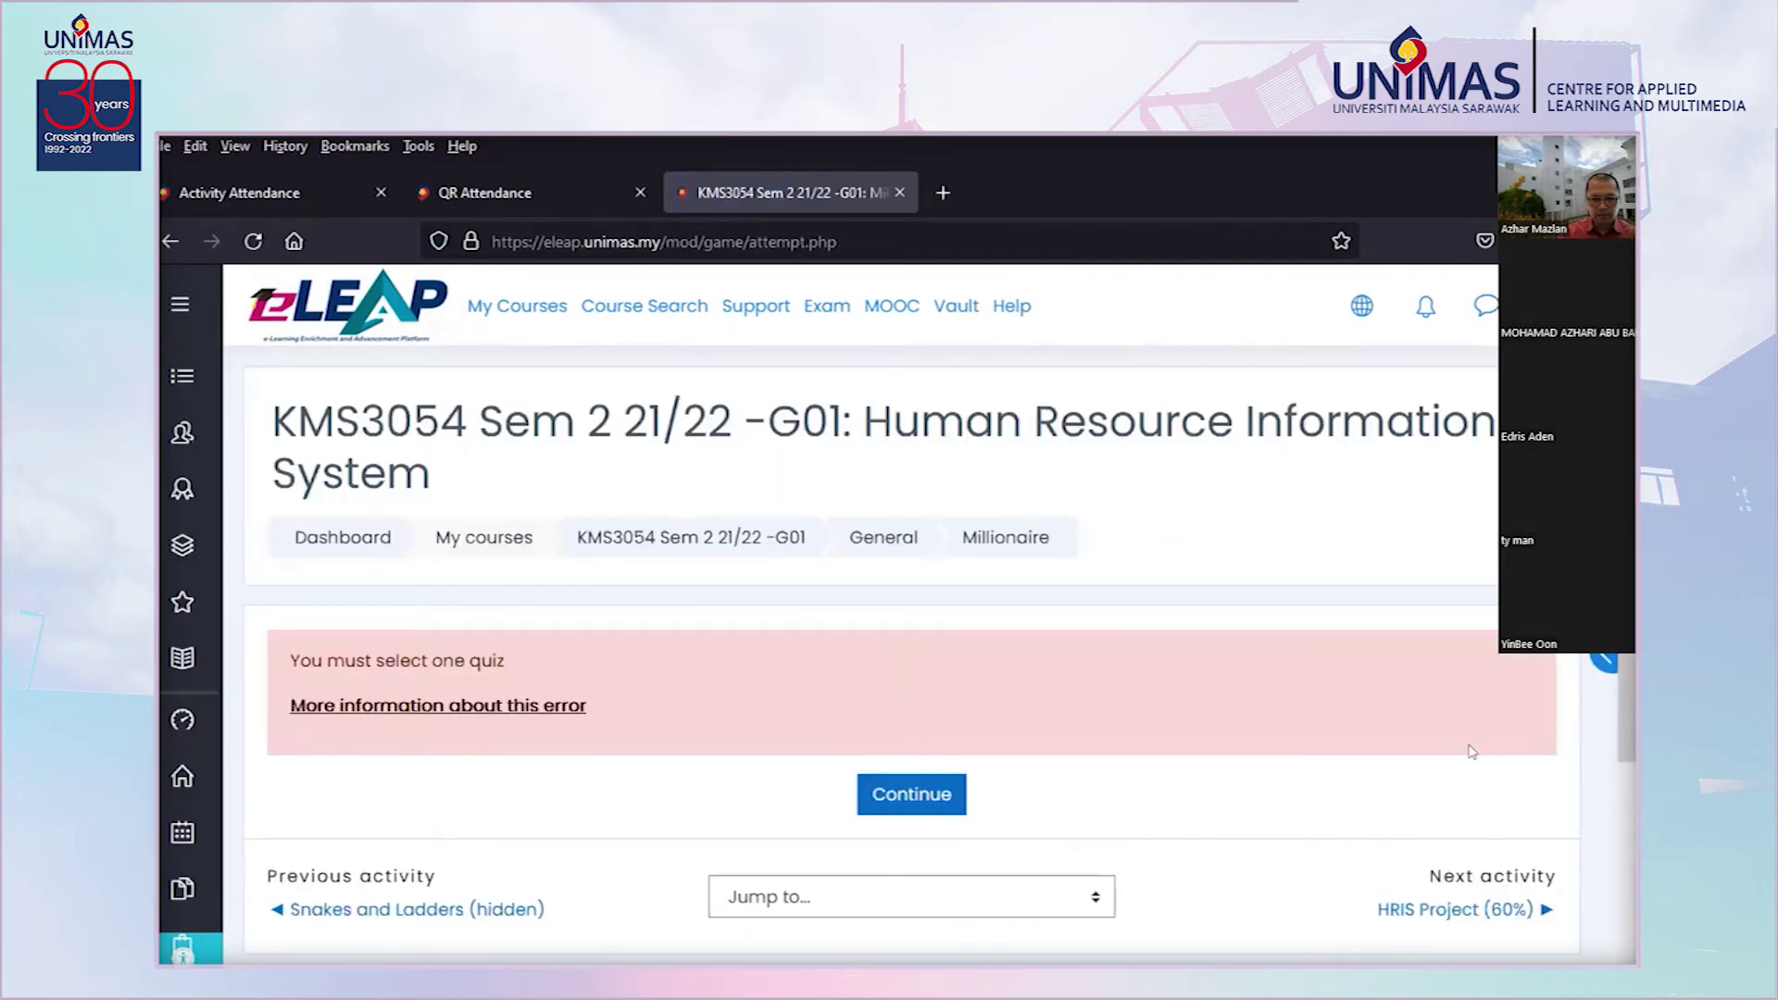
left_click(908, 796)
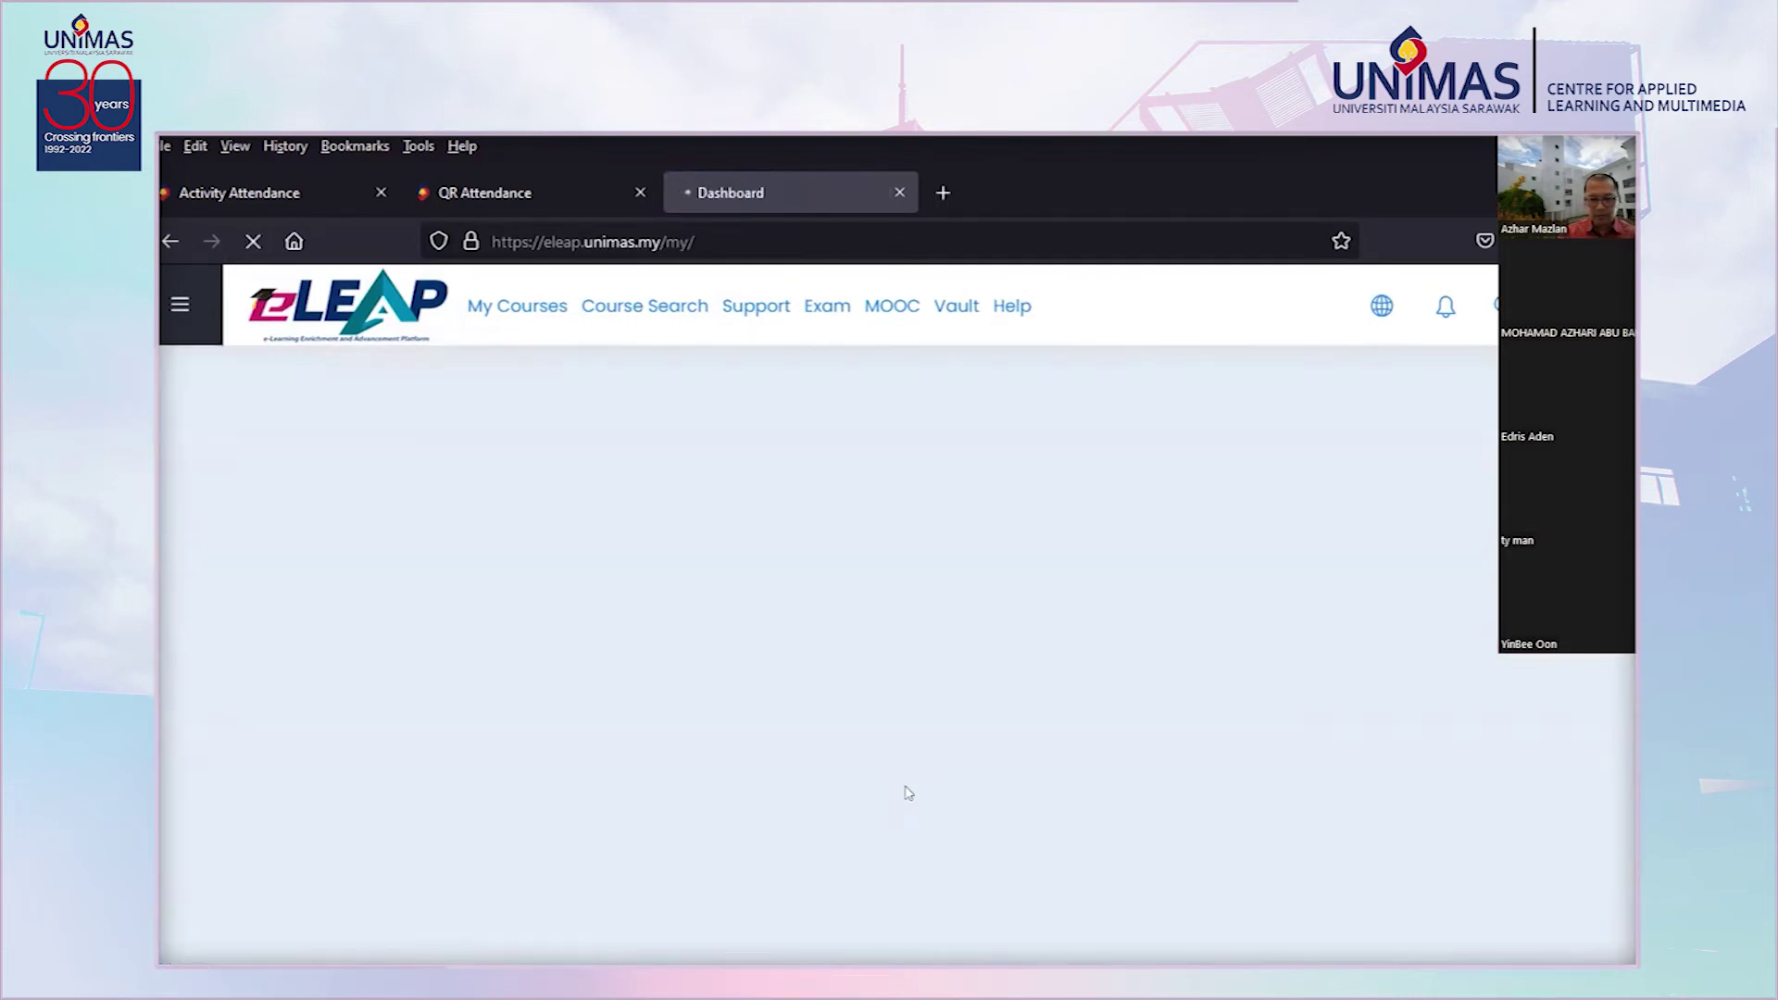
Reopen the KMS3054 Sem 2 21/22 -G01 course and open the Millionaire activity's settings for editing
mouse_move(182, 602)
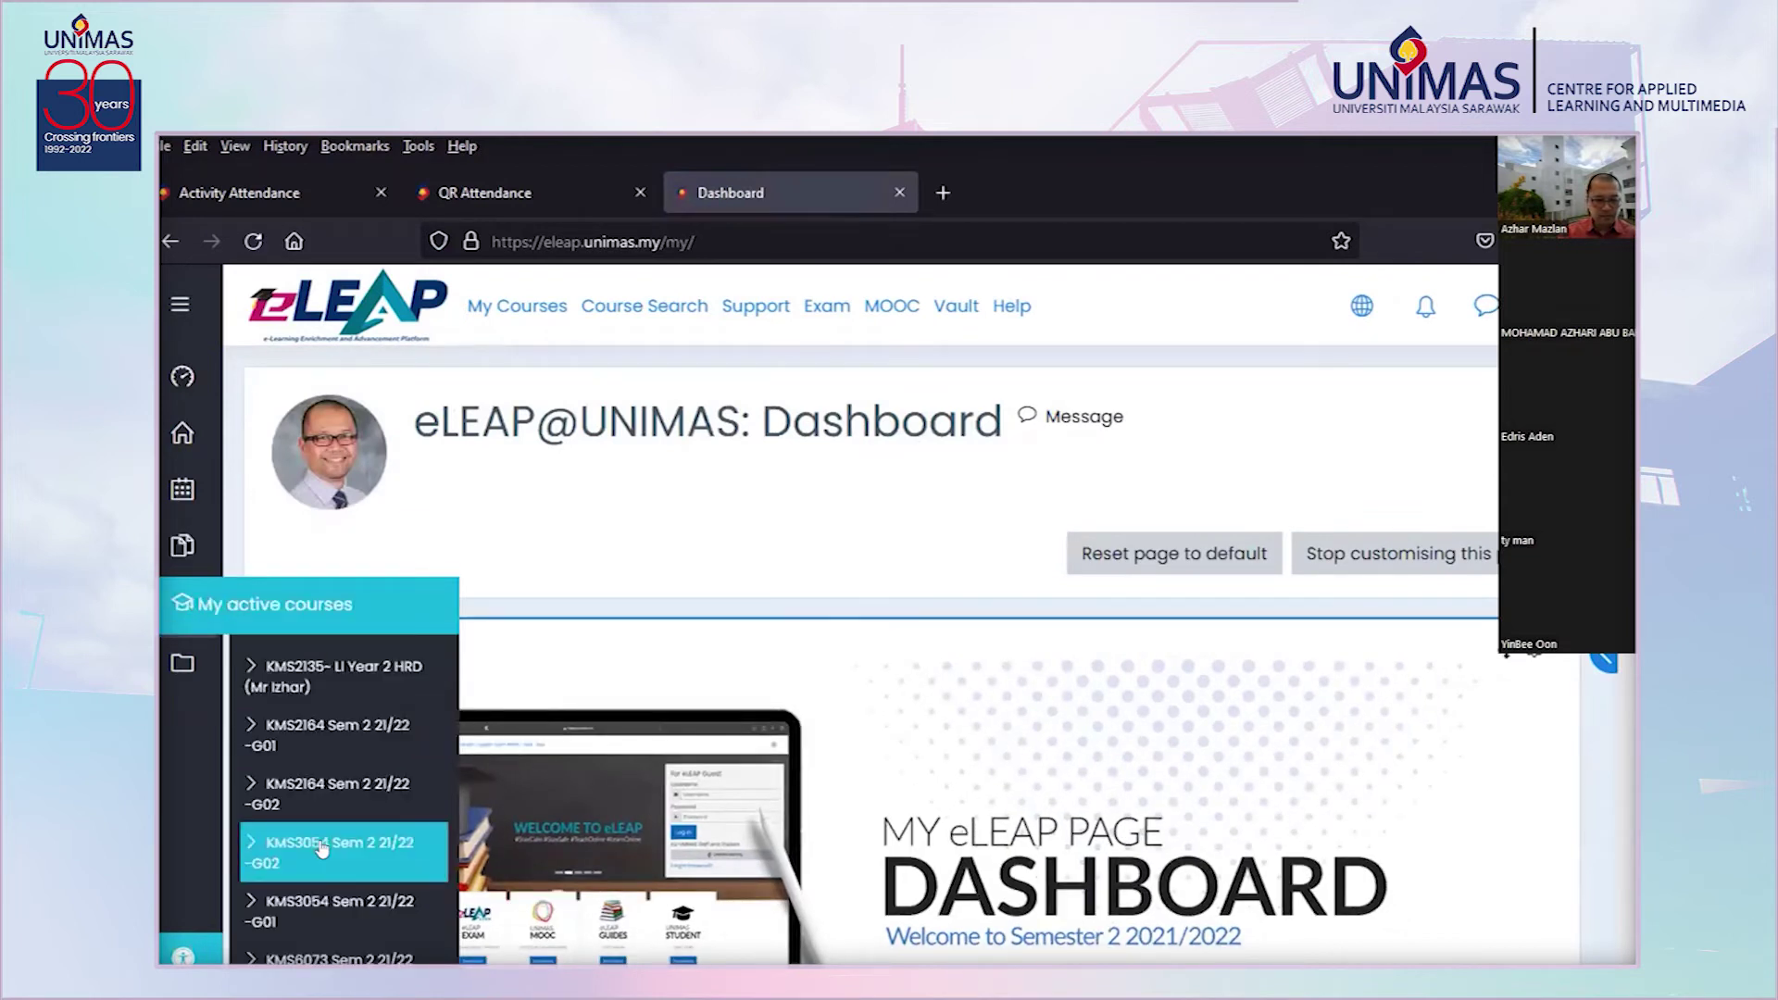
left_click(320, 911)
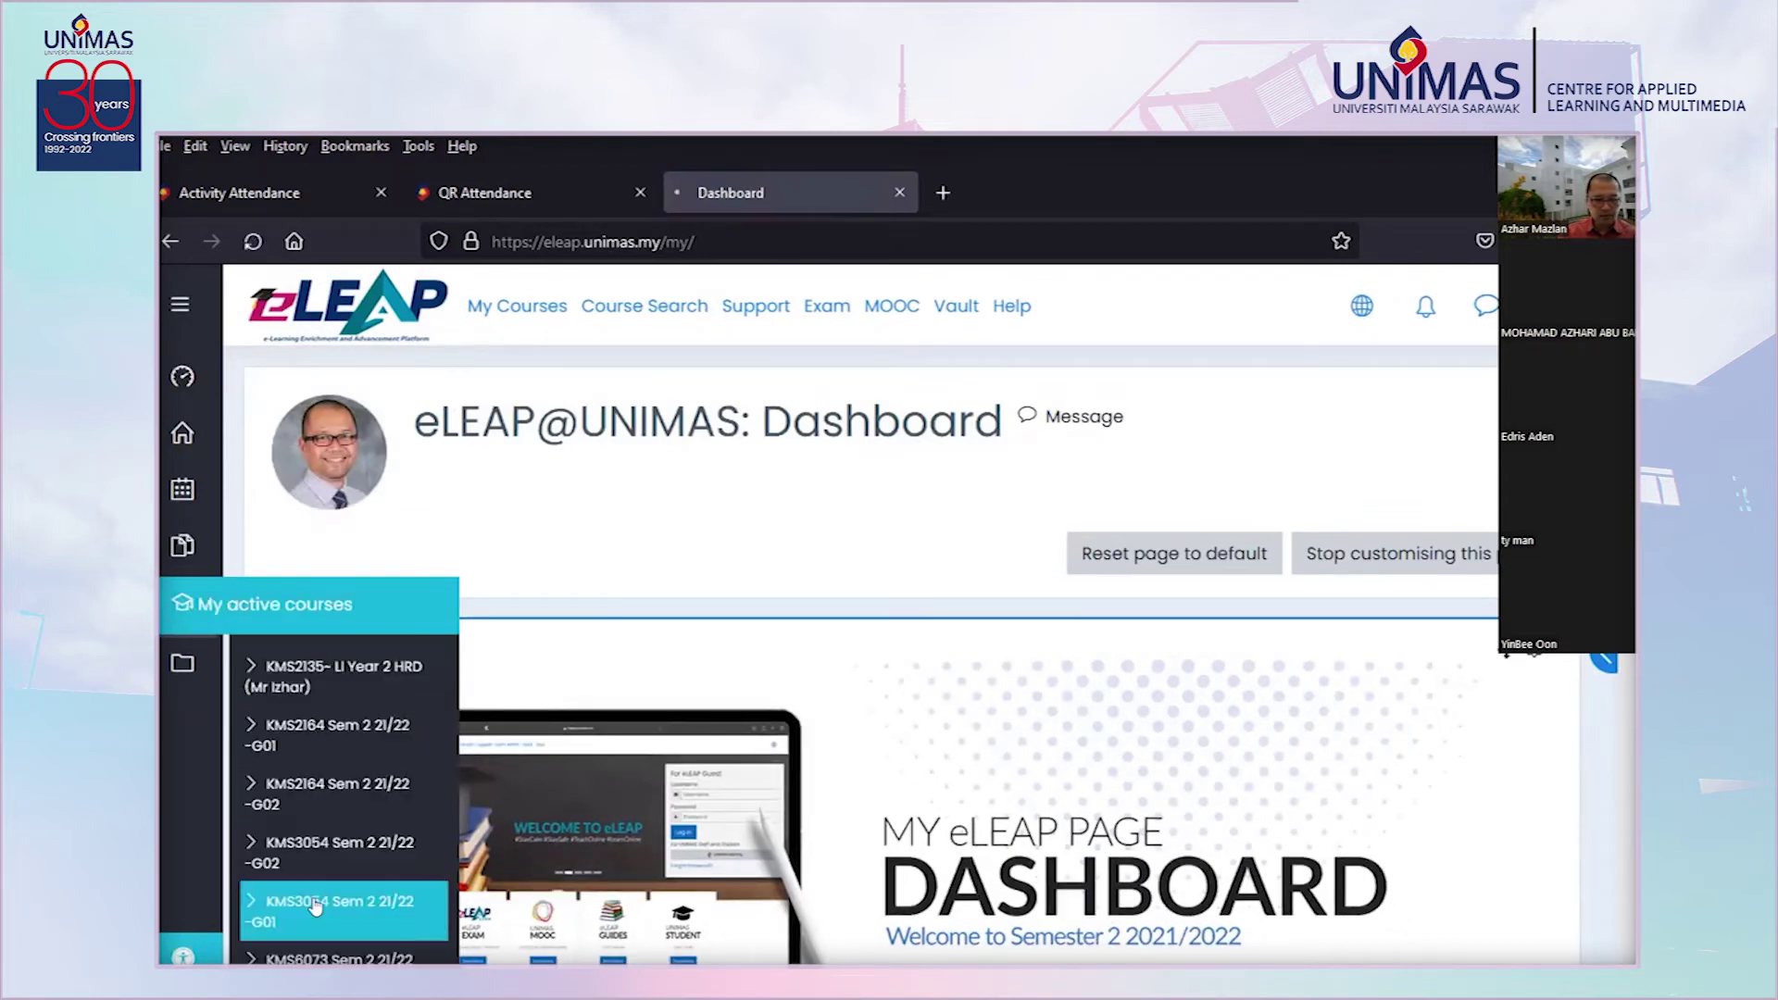
scroll(1442, 723, "down", 10)
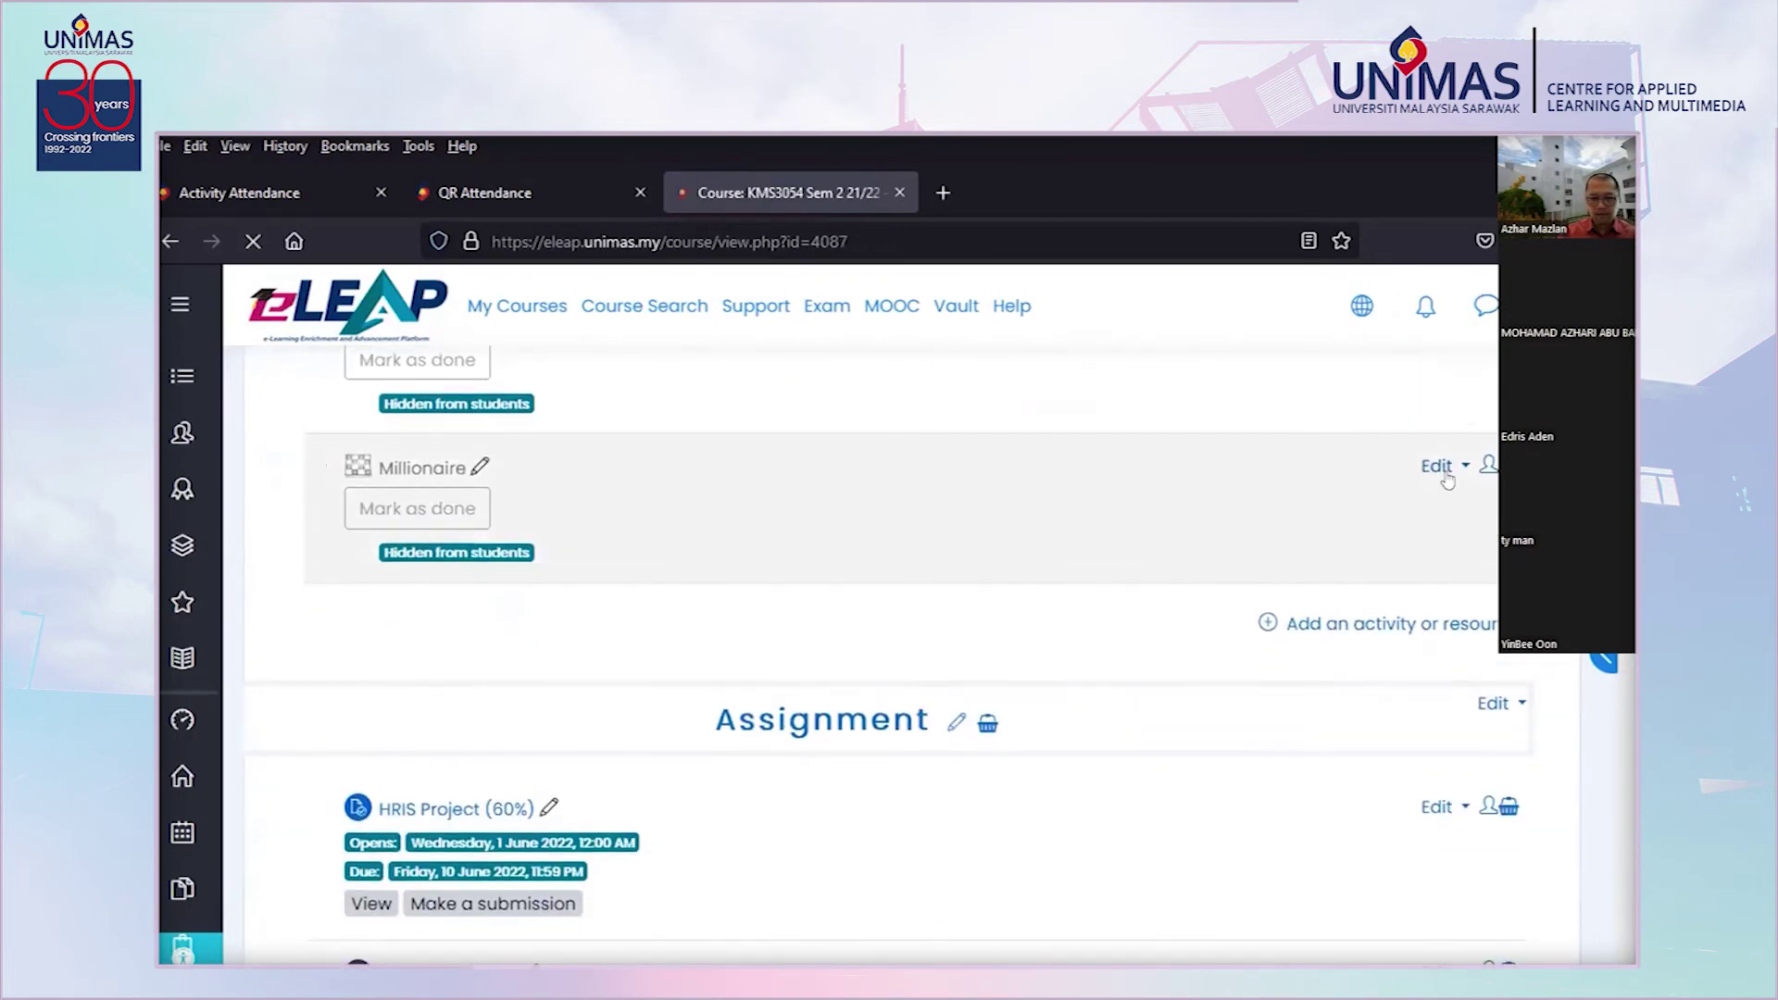
left_click(1441, 466)
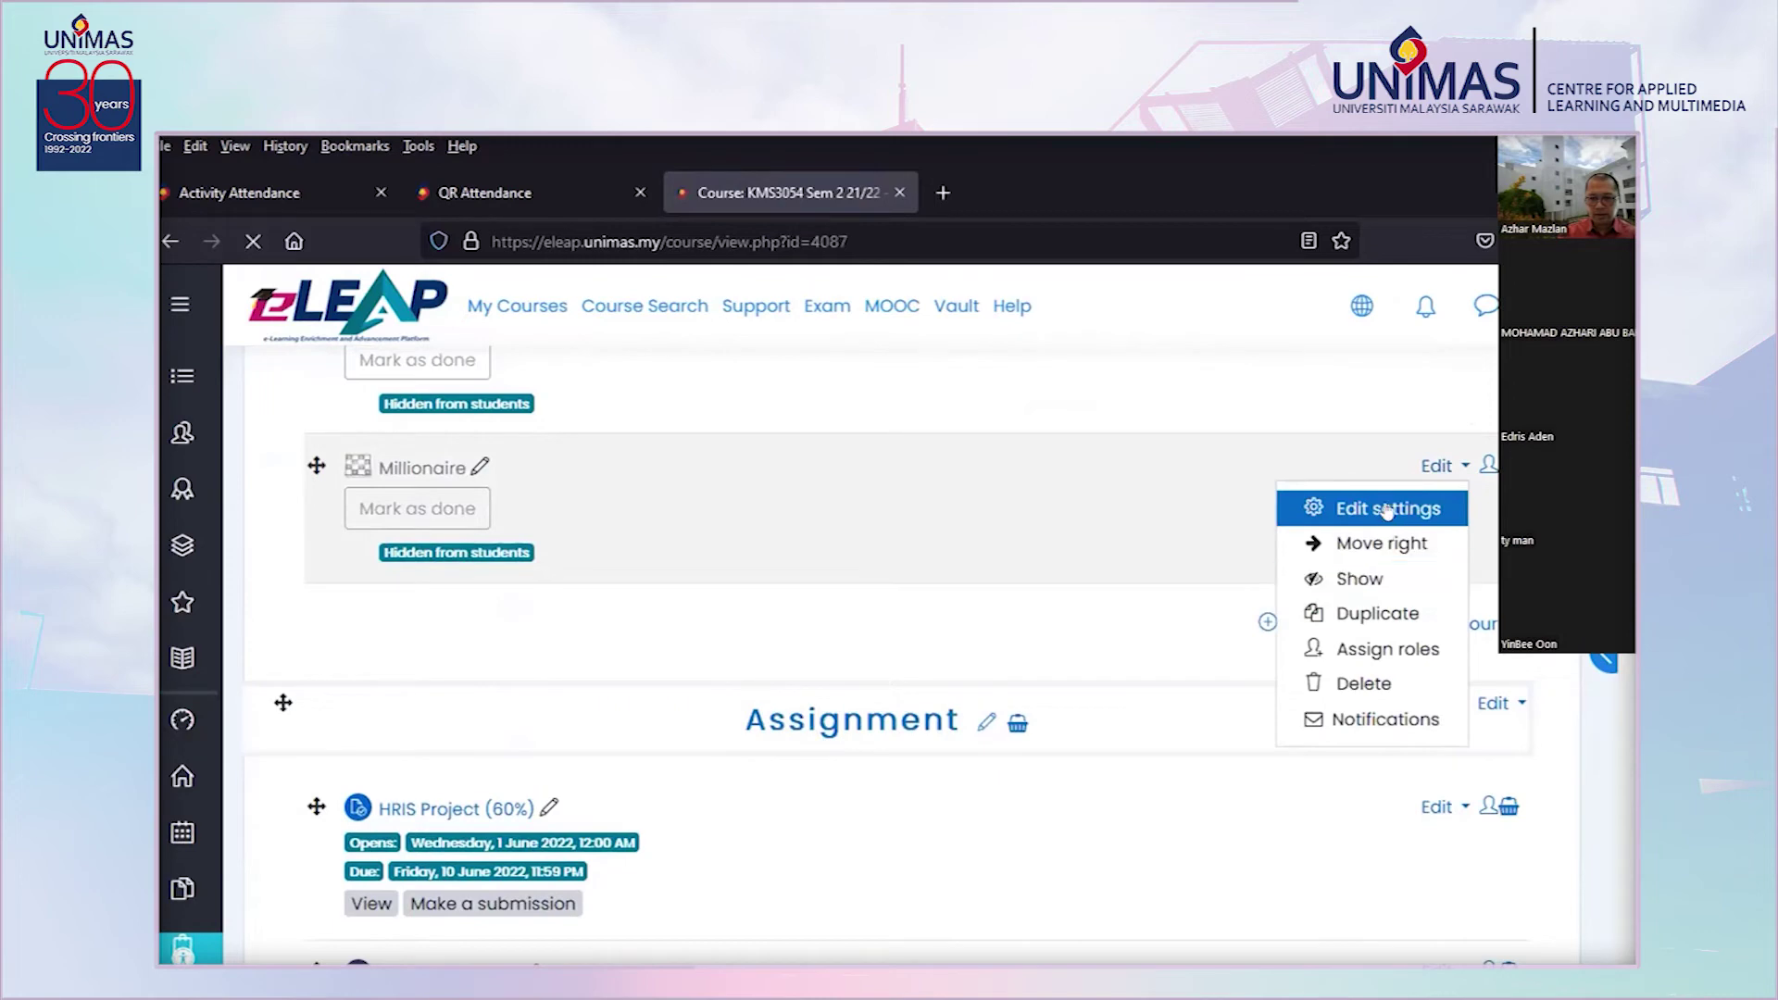
left_click(1386, 508)
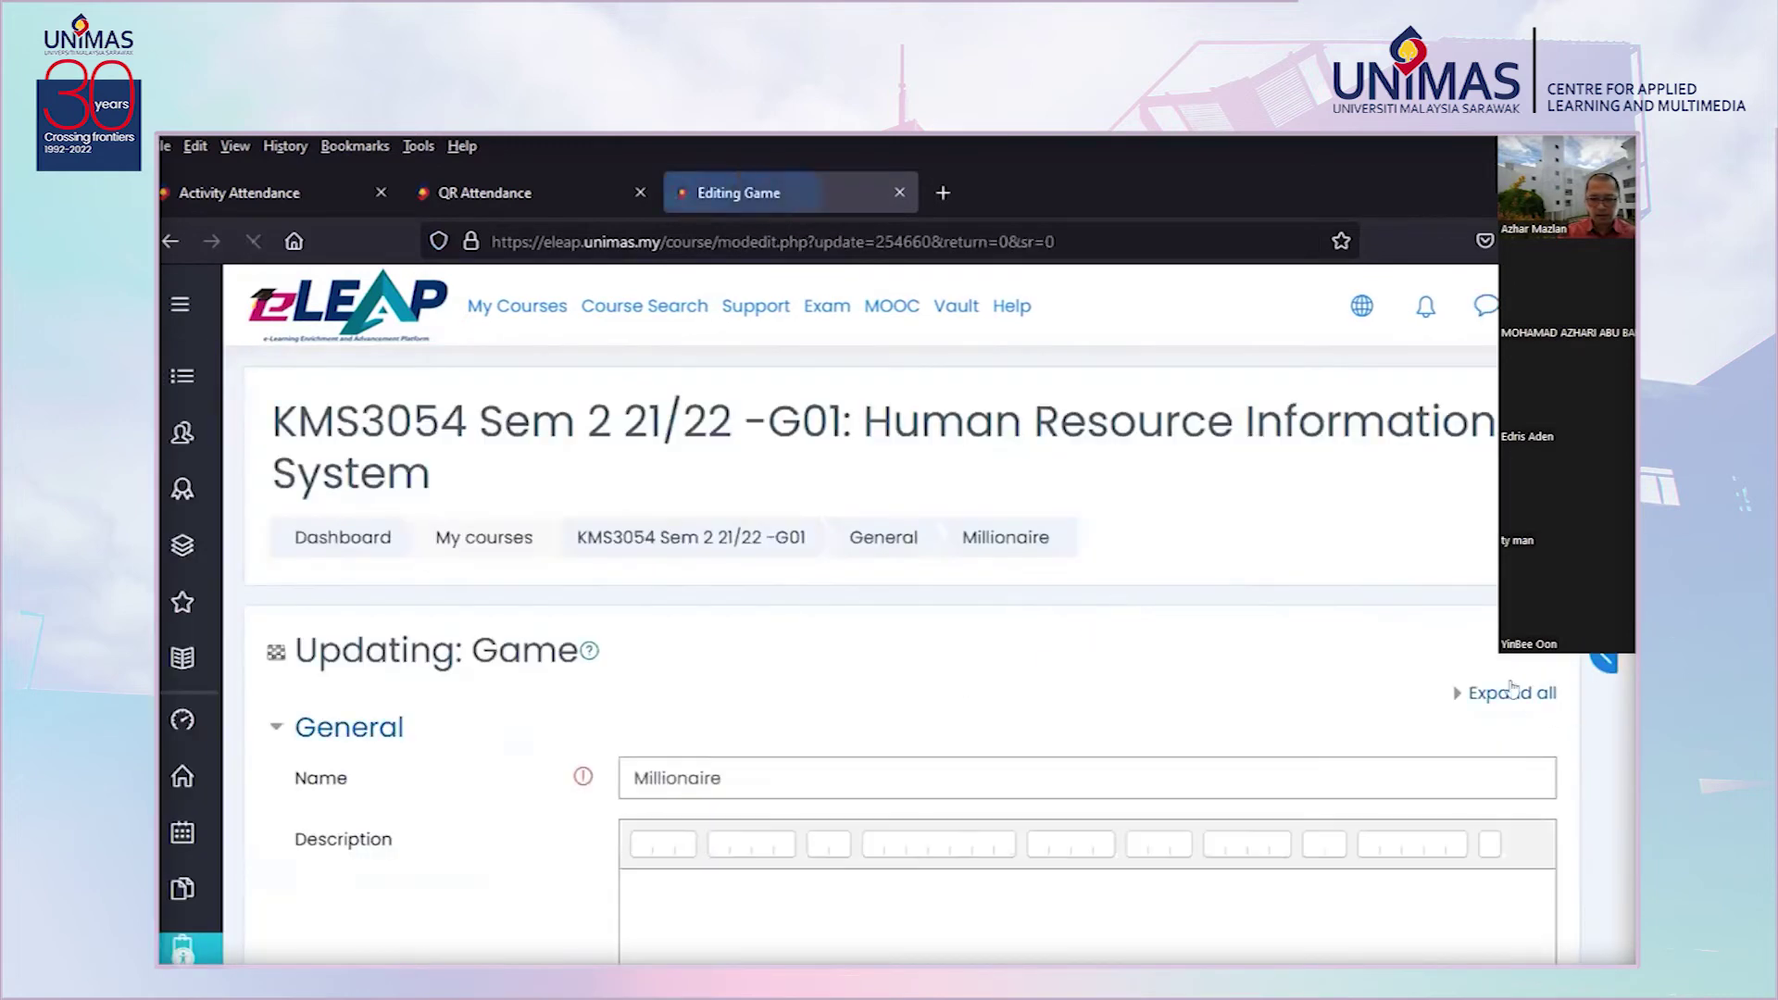
Set the Millionaire game's source to Questions and its question category to Default for KMS3054 G01/FSKPM
scroll(509, 806, "down", 6)
left_click(700, 554)
left_click(667, 592)
left_click(1195, 623)
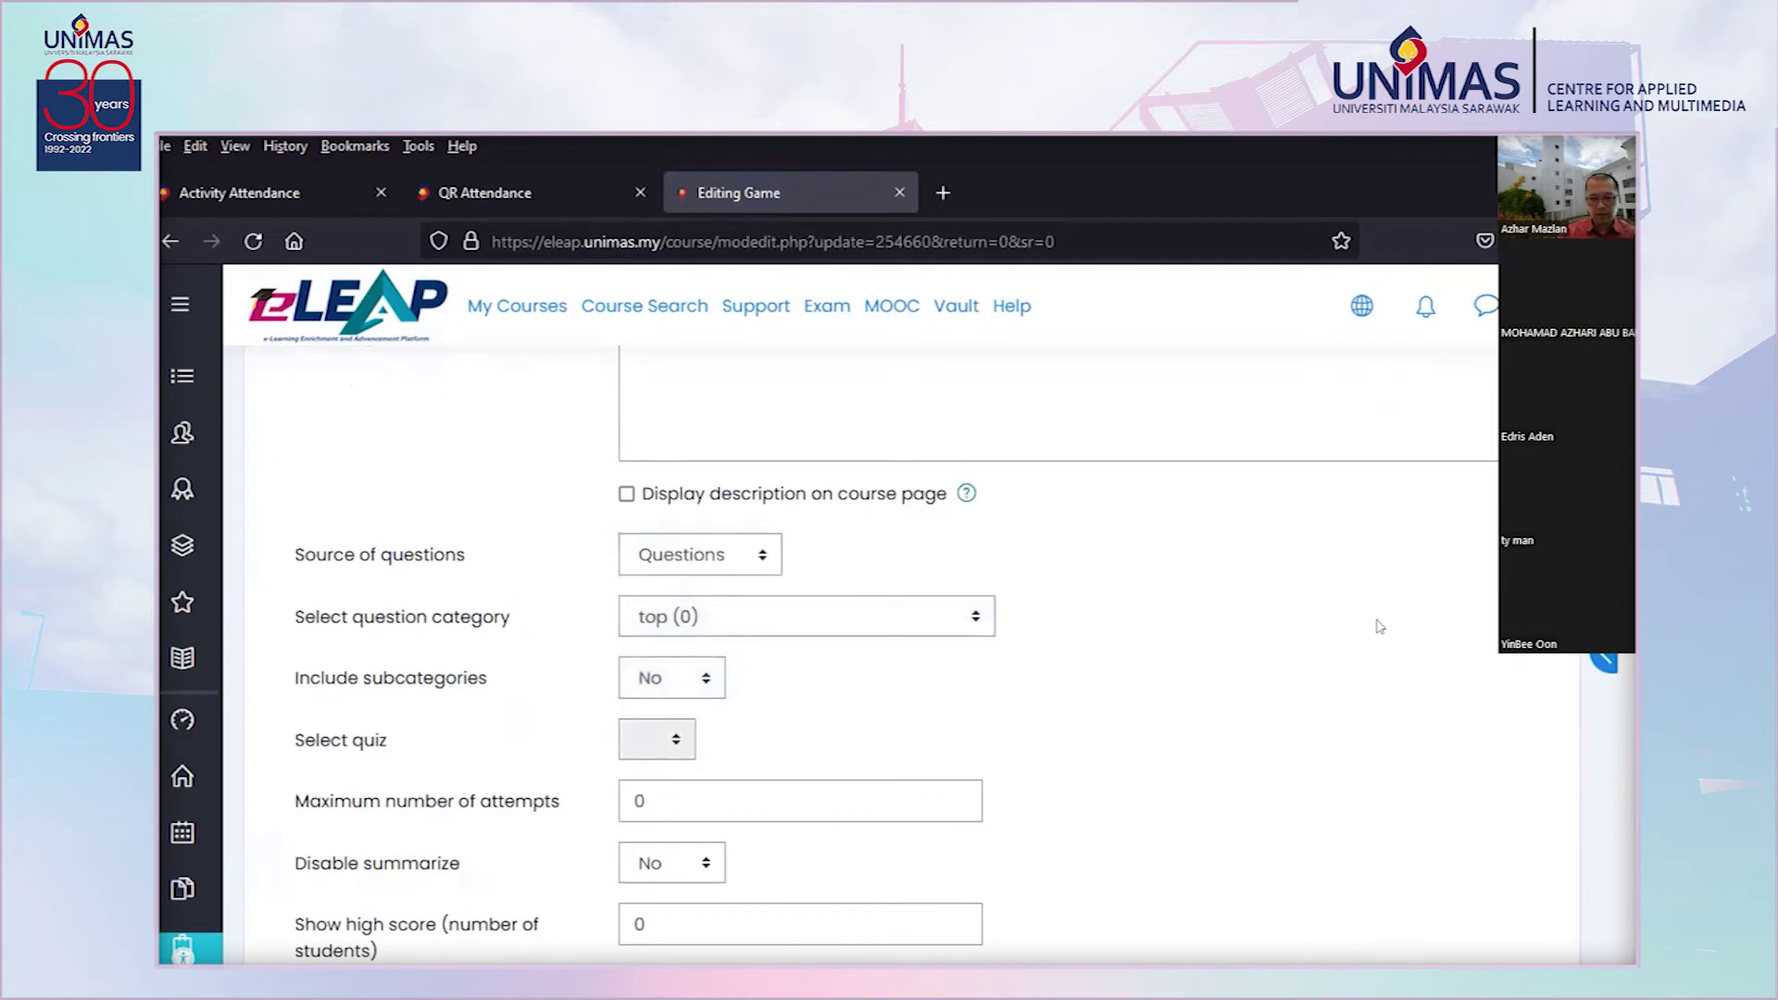
left_click(908, 618)
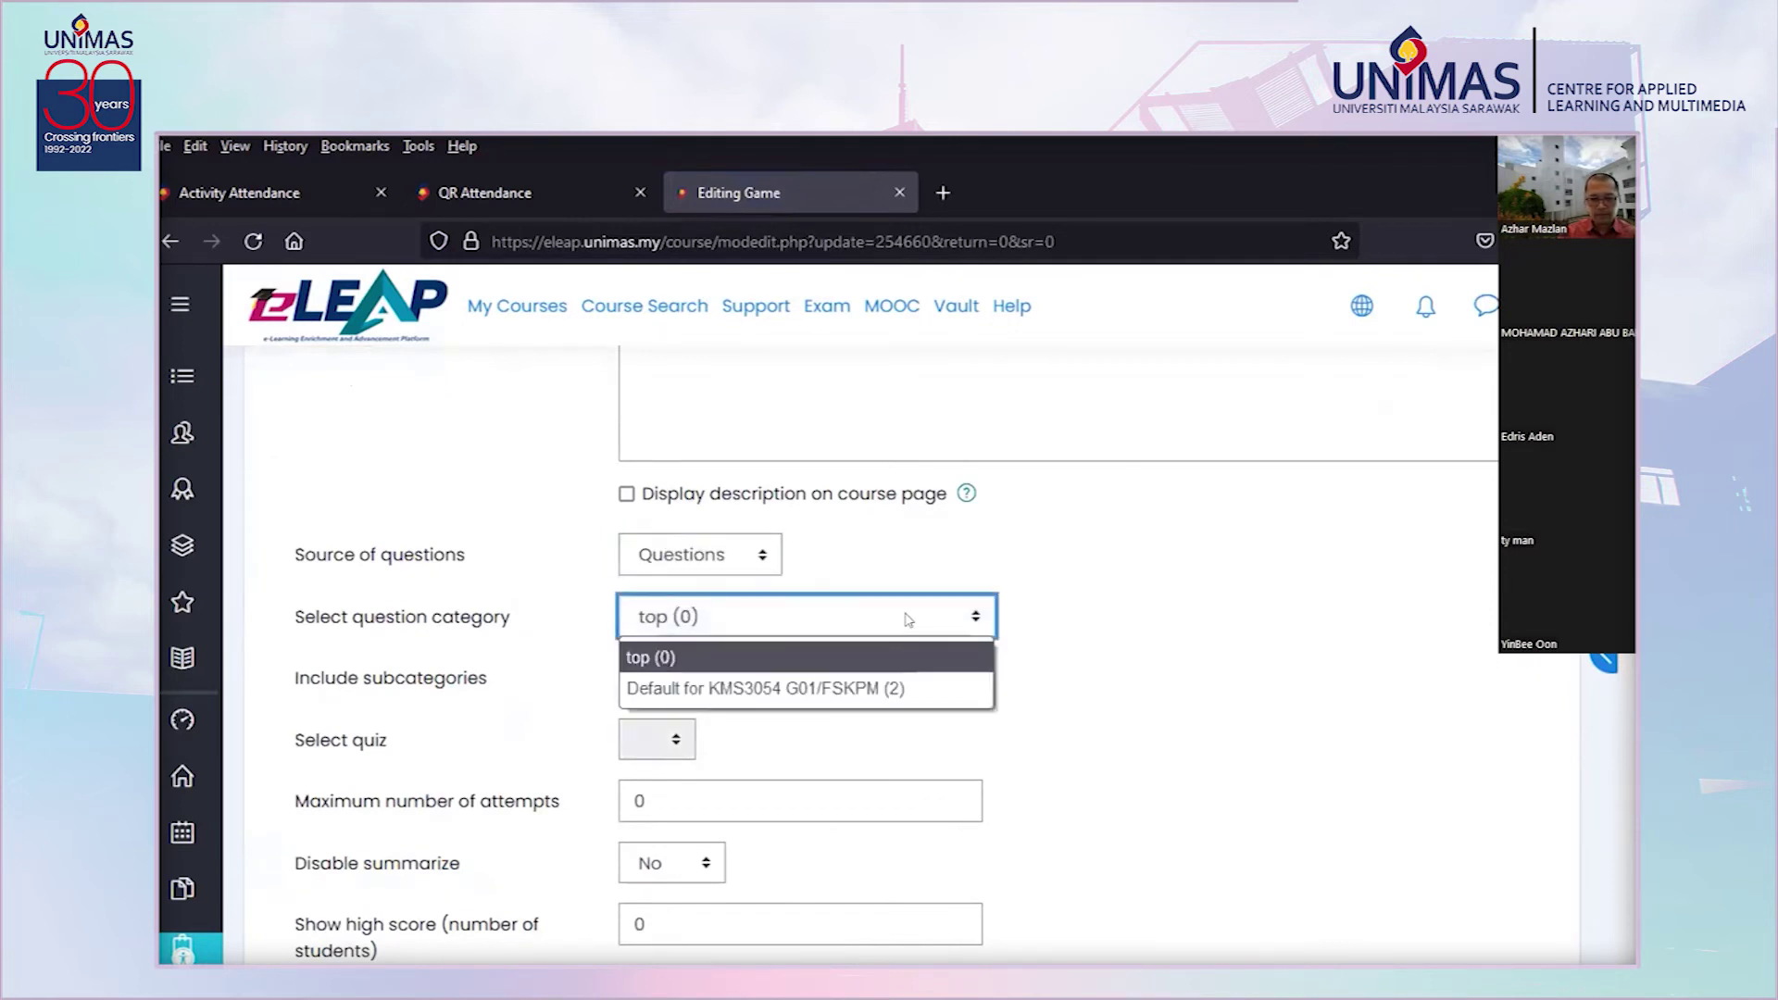
left_click(905, 687)
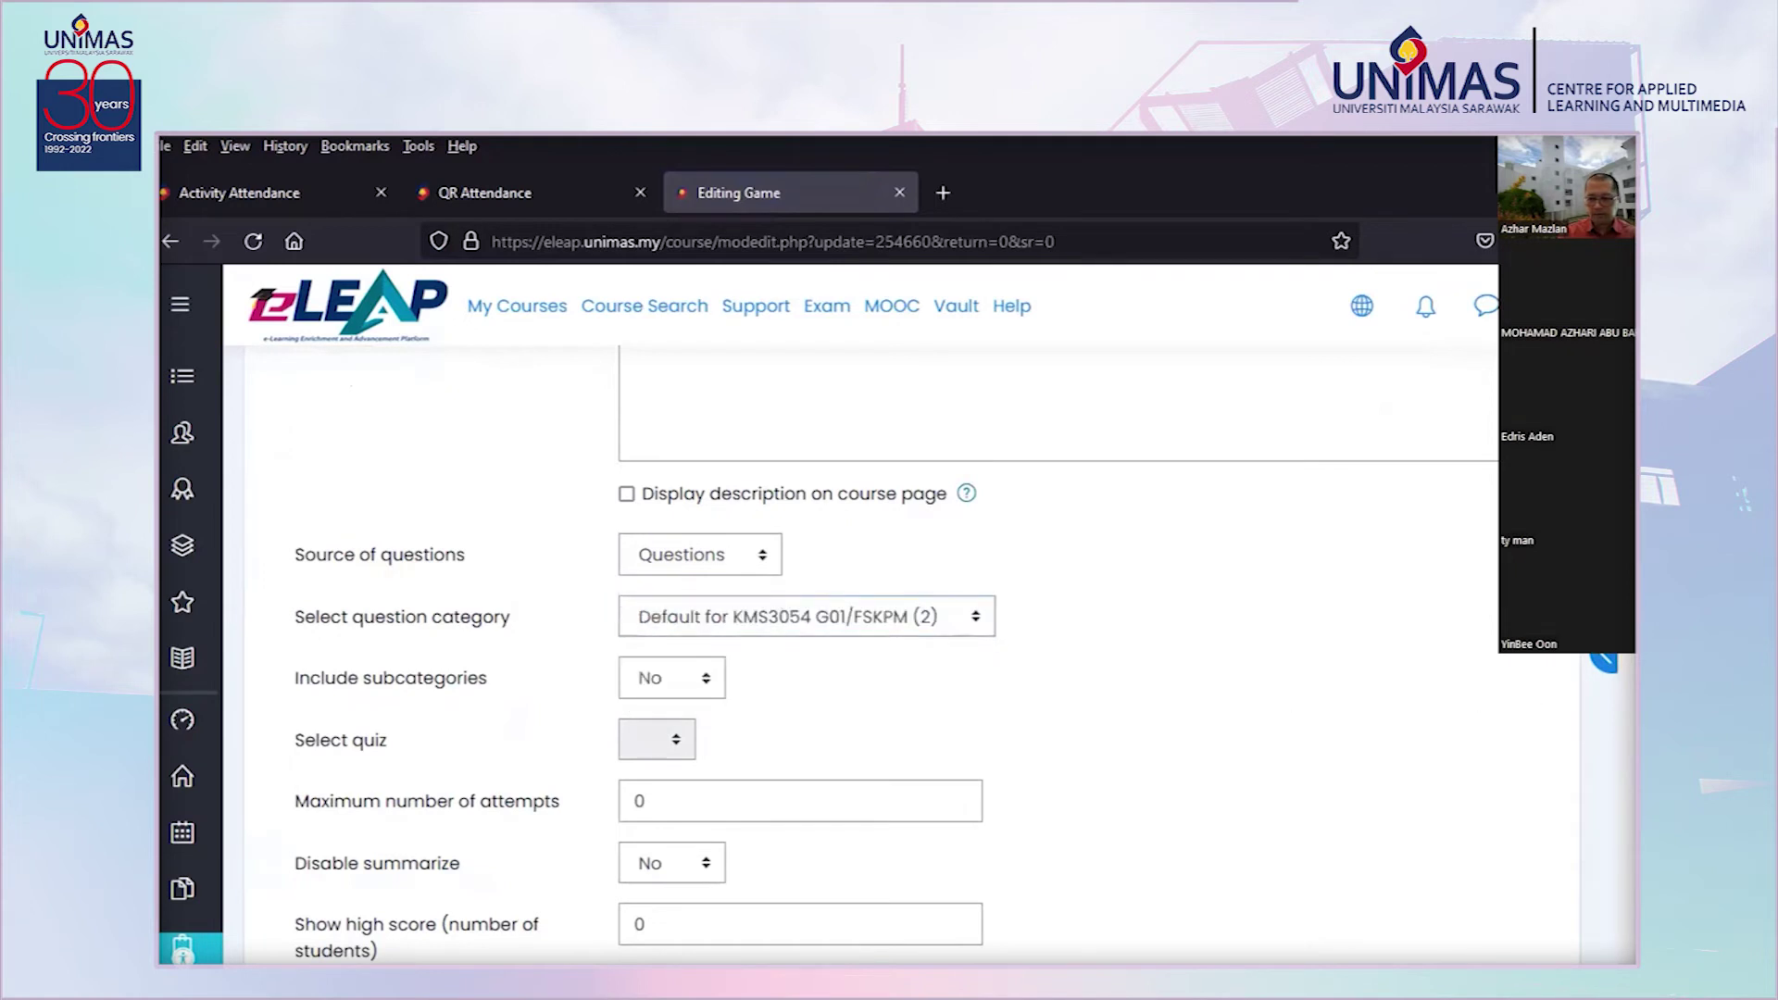
Set completion tracking to show the activity as complete when conditions are met, requiring students to view it
scroll(917, 648, "down", 2)
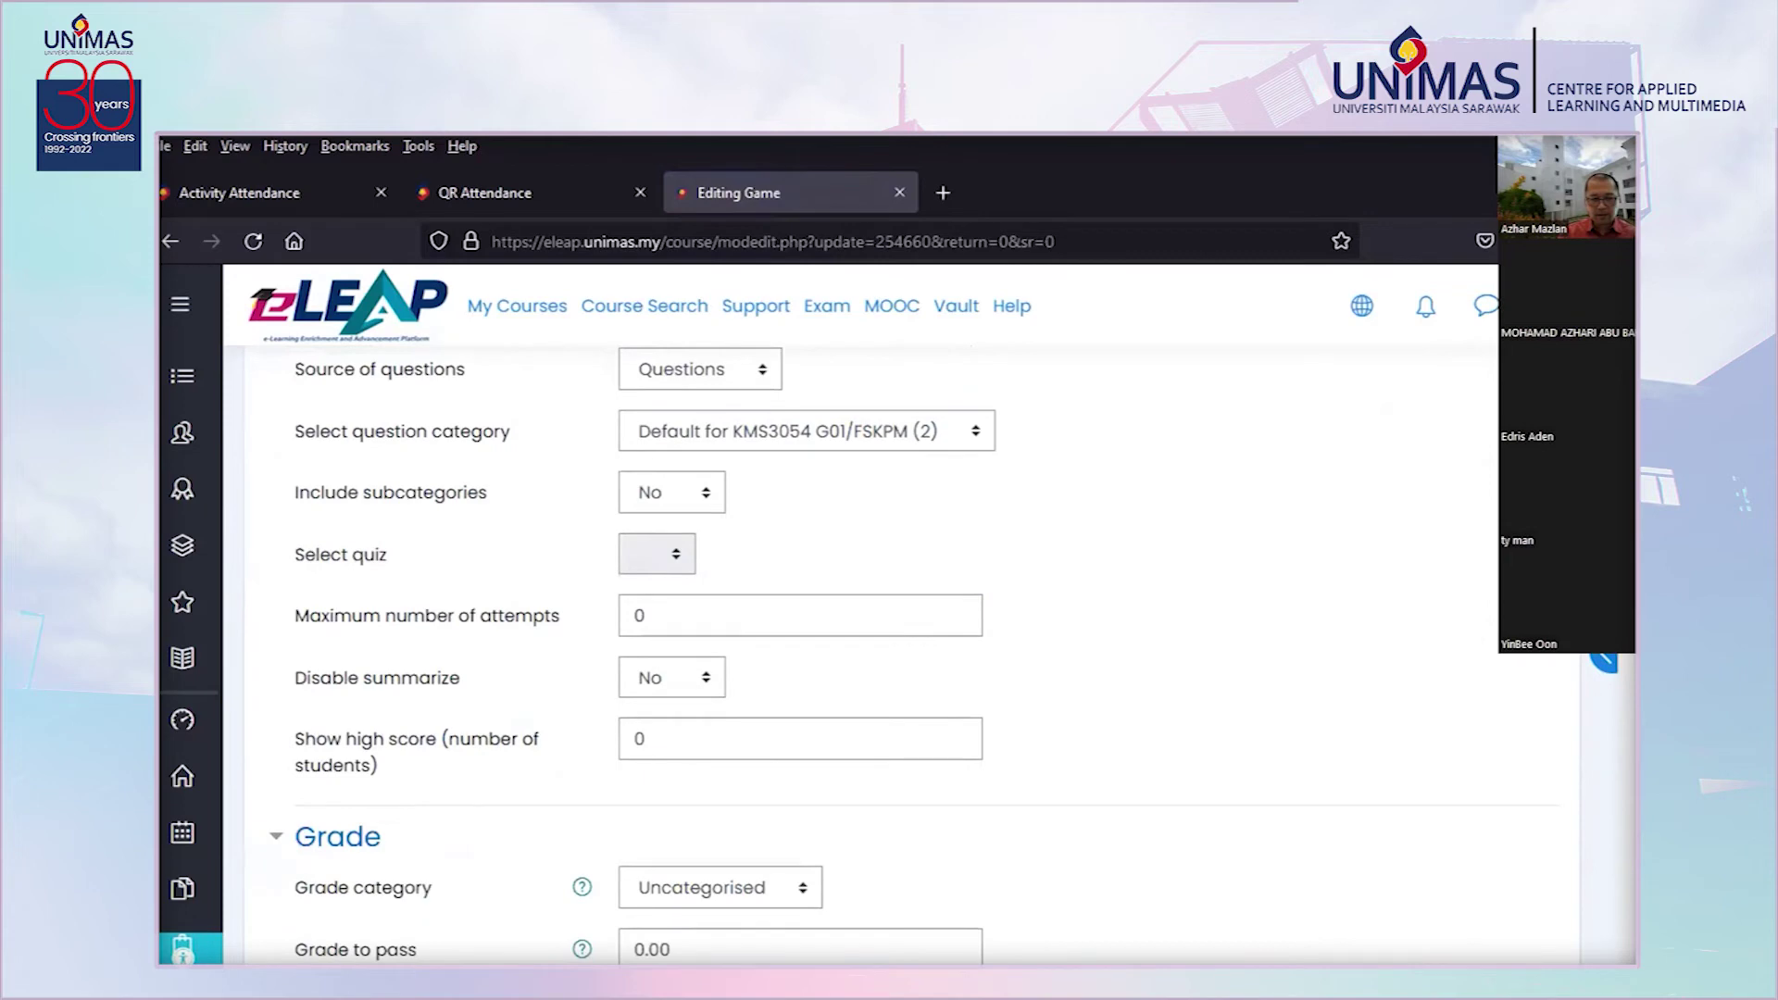
scroll(1628, 665, "down", 10)
left_click_drag(1629, 665, 1586, 867)
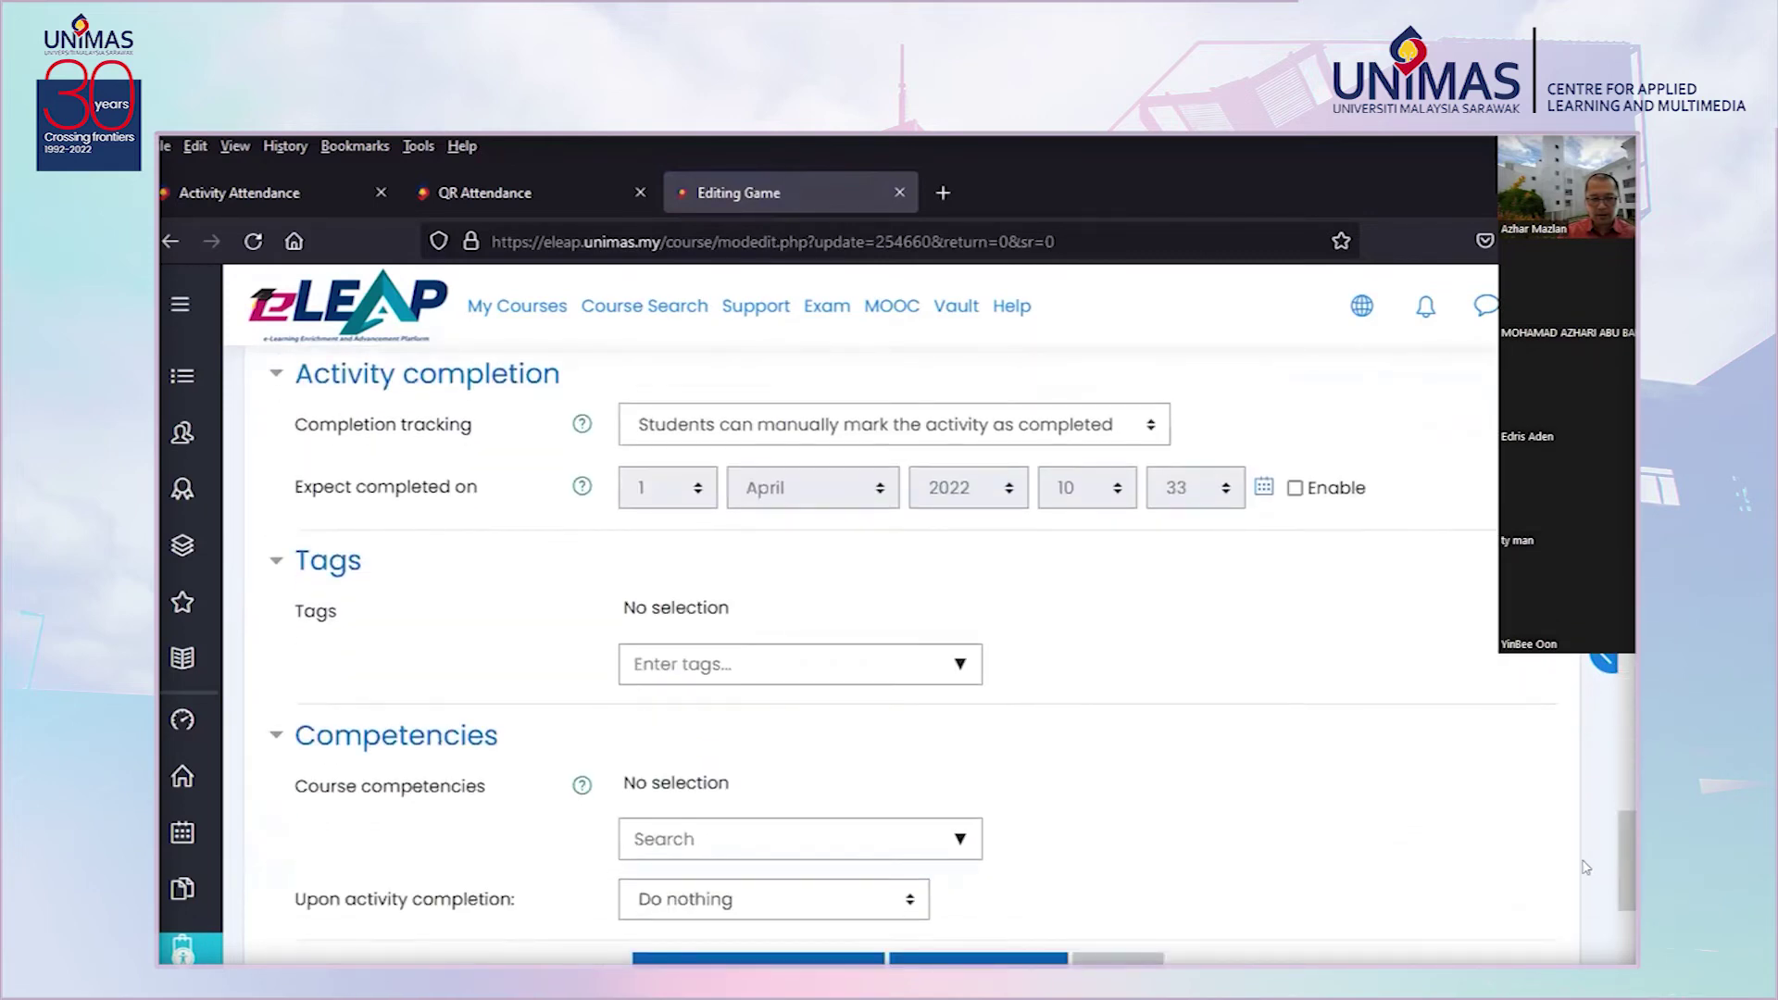
left_click(828, 425)
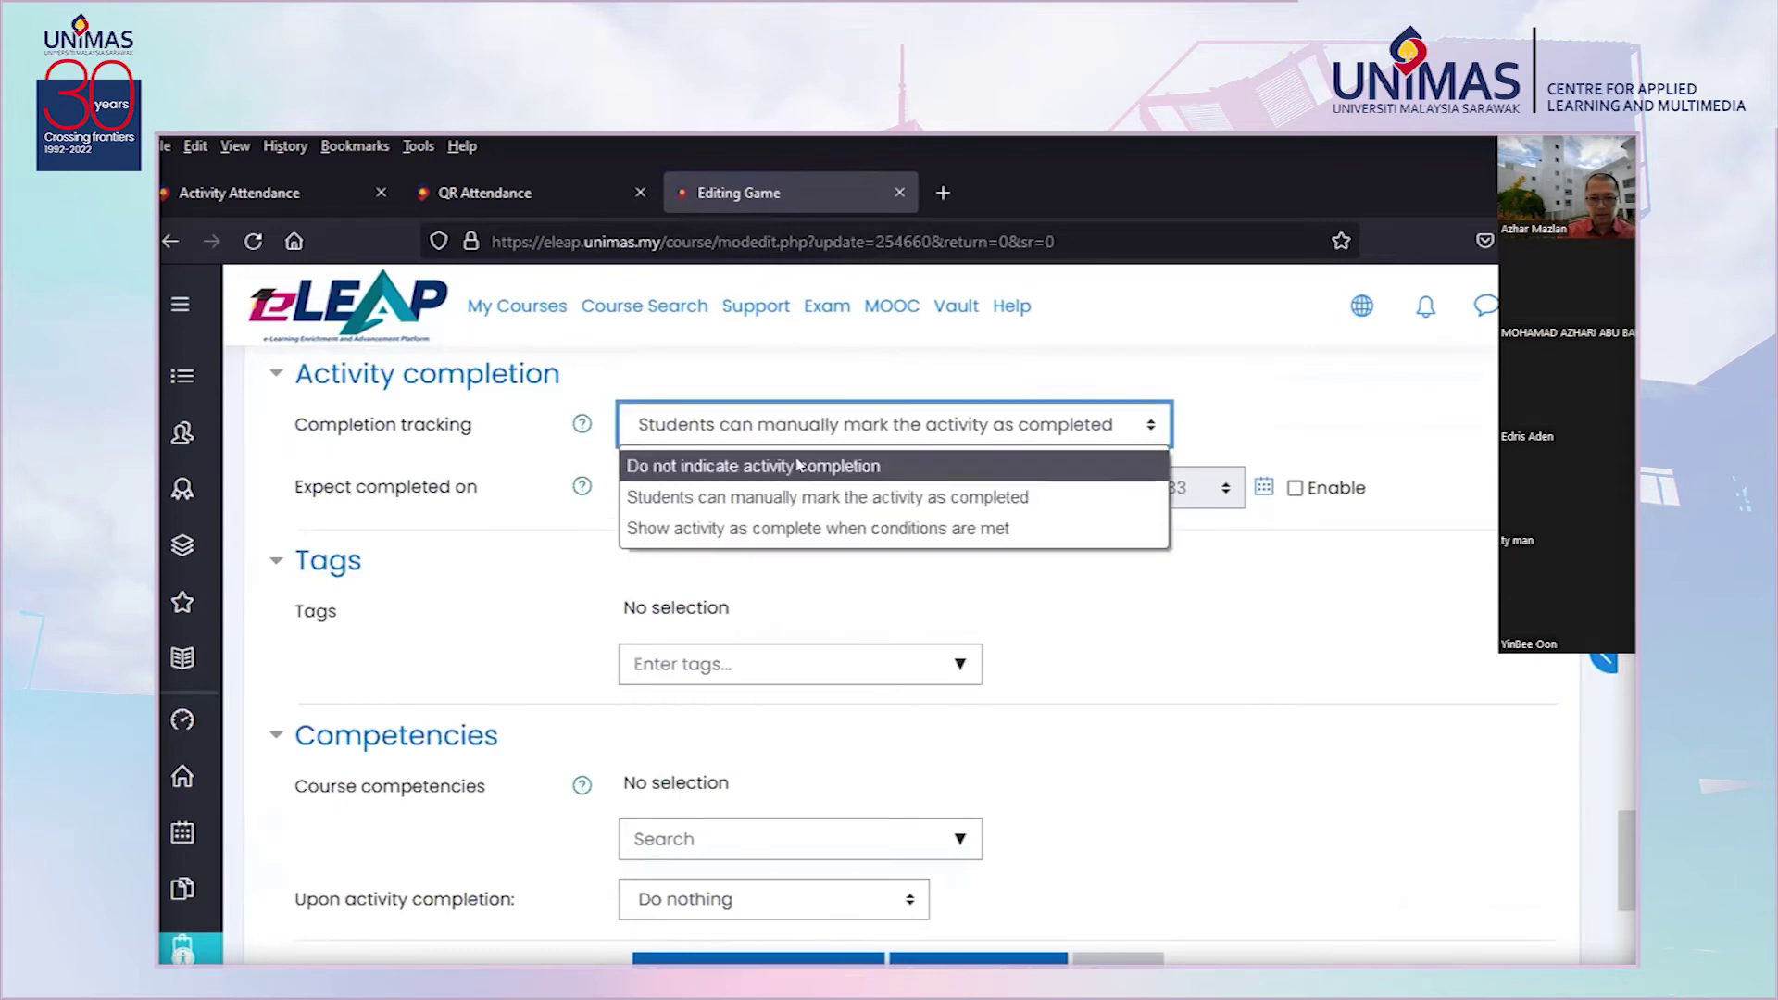
left_click(811, 529)
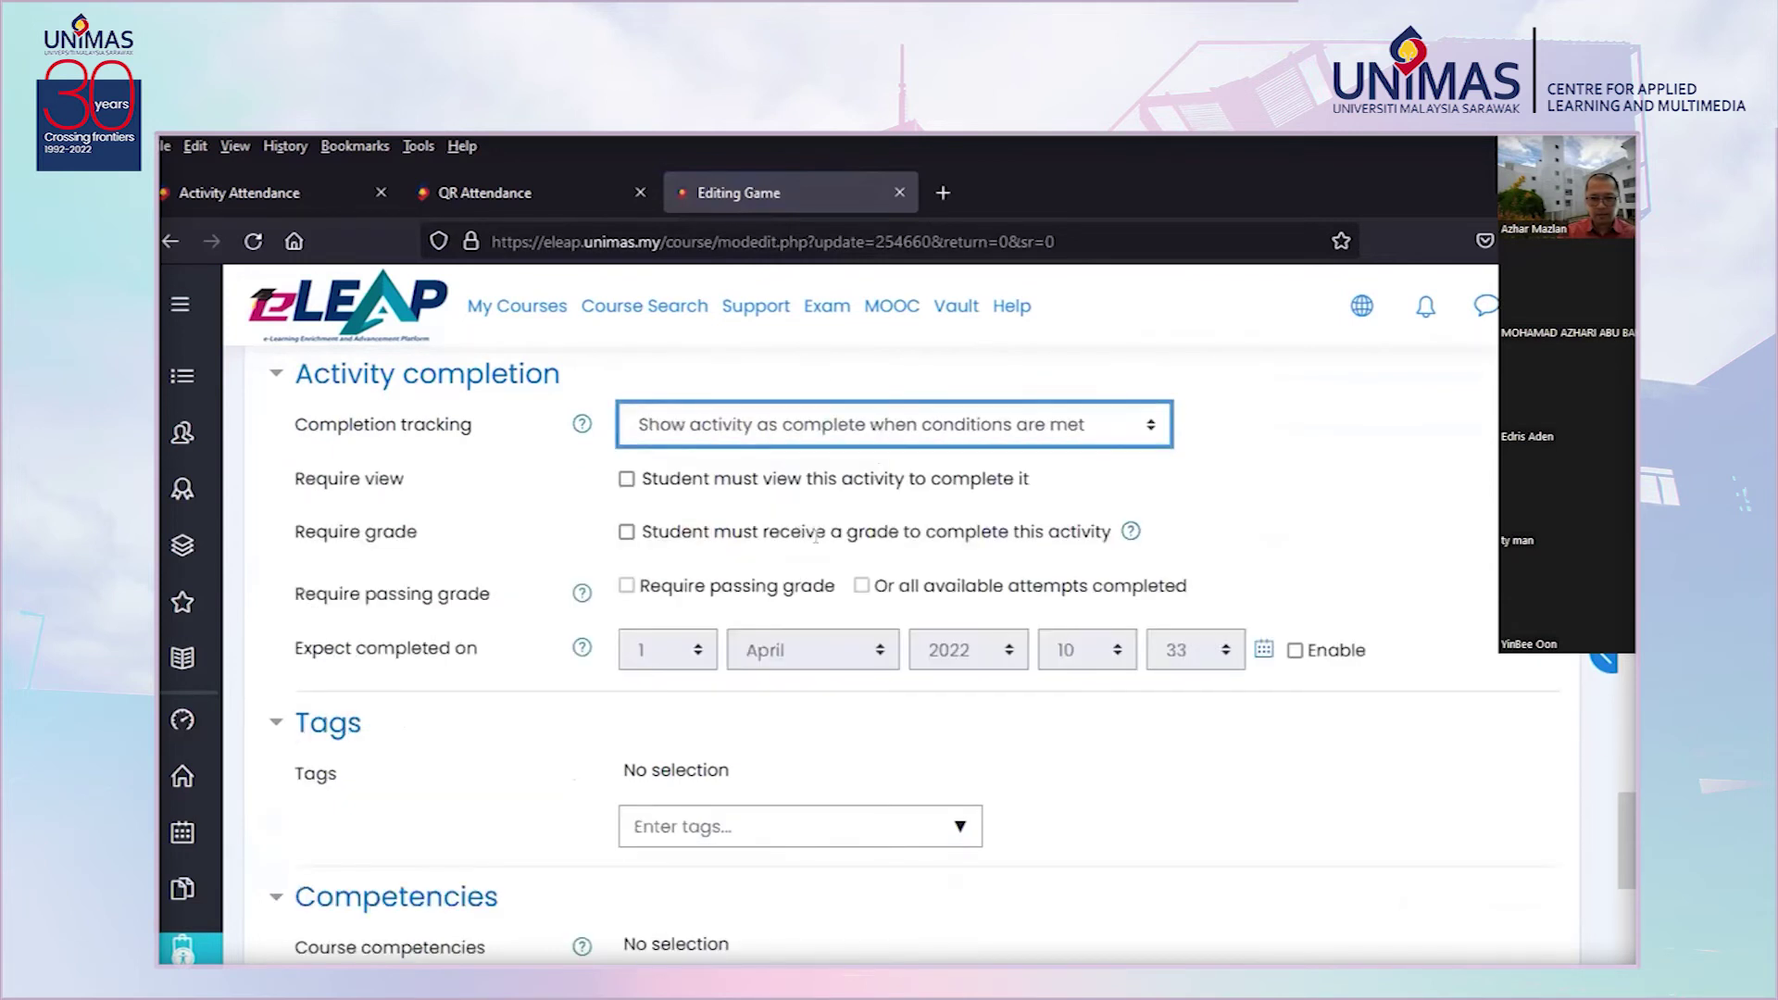
left_click(628, 479)
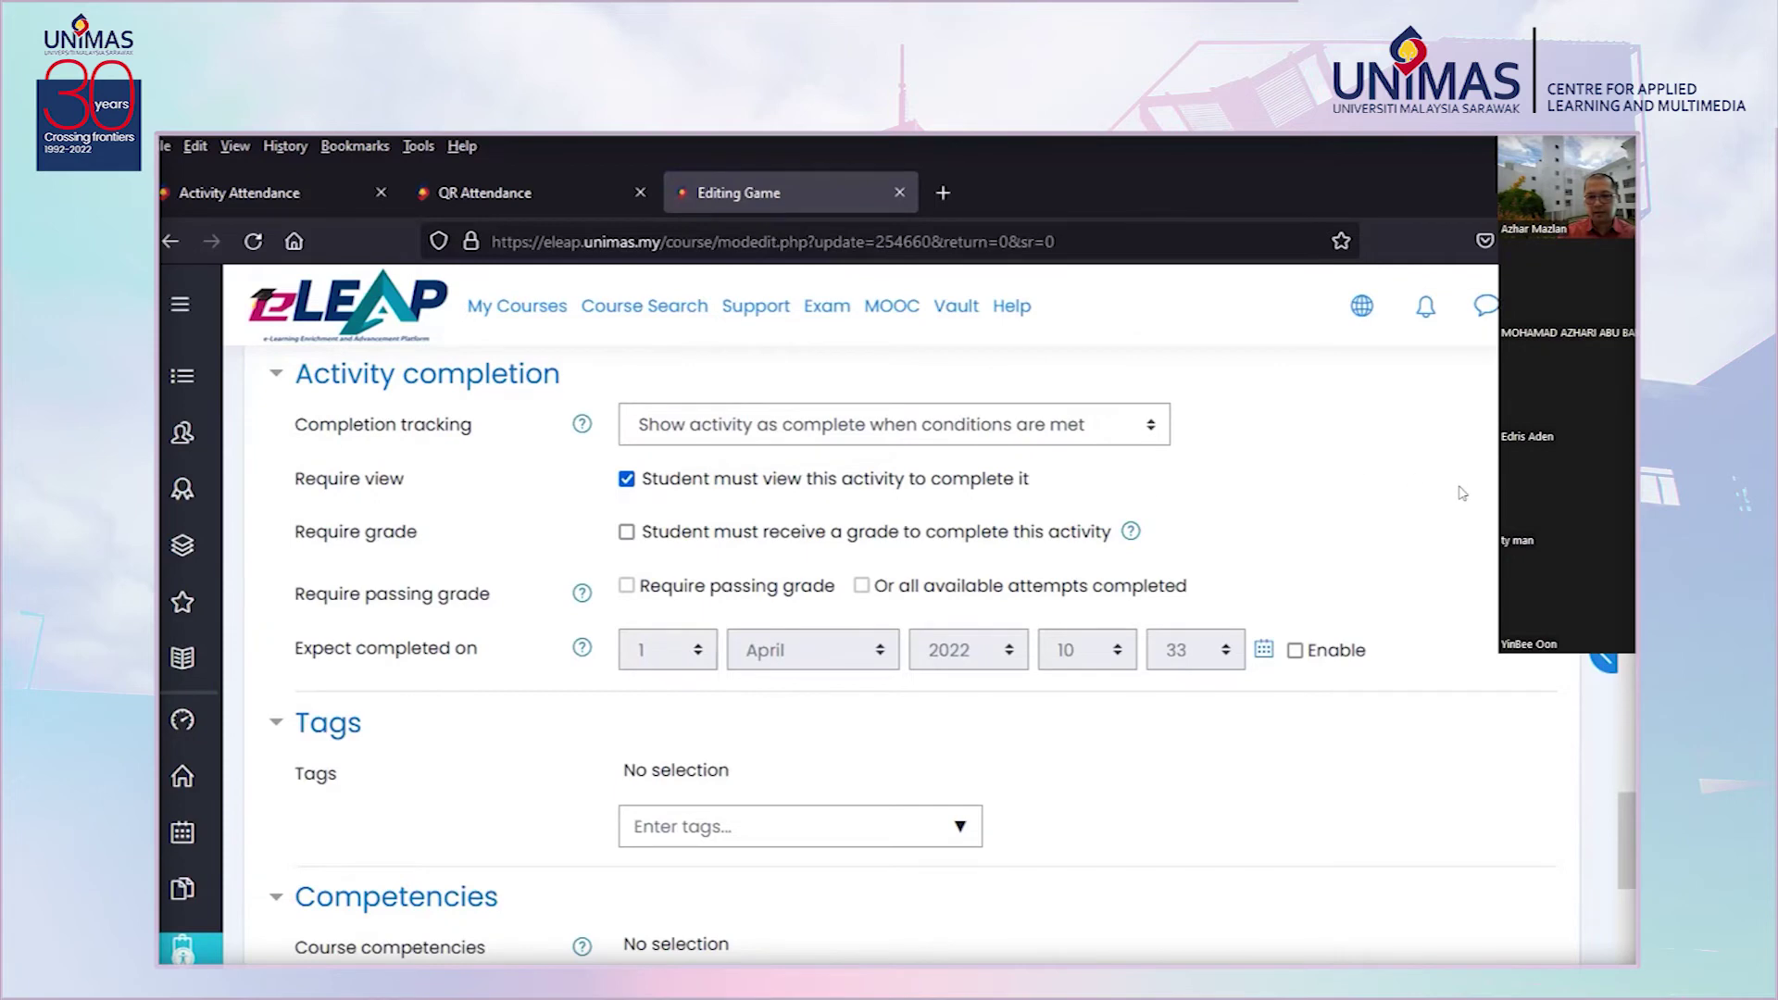
Save the Millionaire settings, return to the course page and find the activity there
scroll(1625, 824, "down", 6)
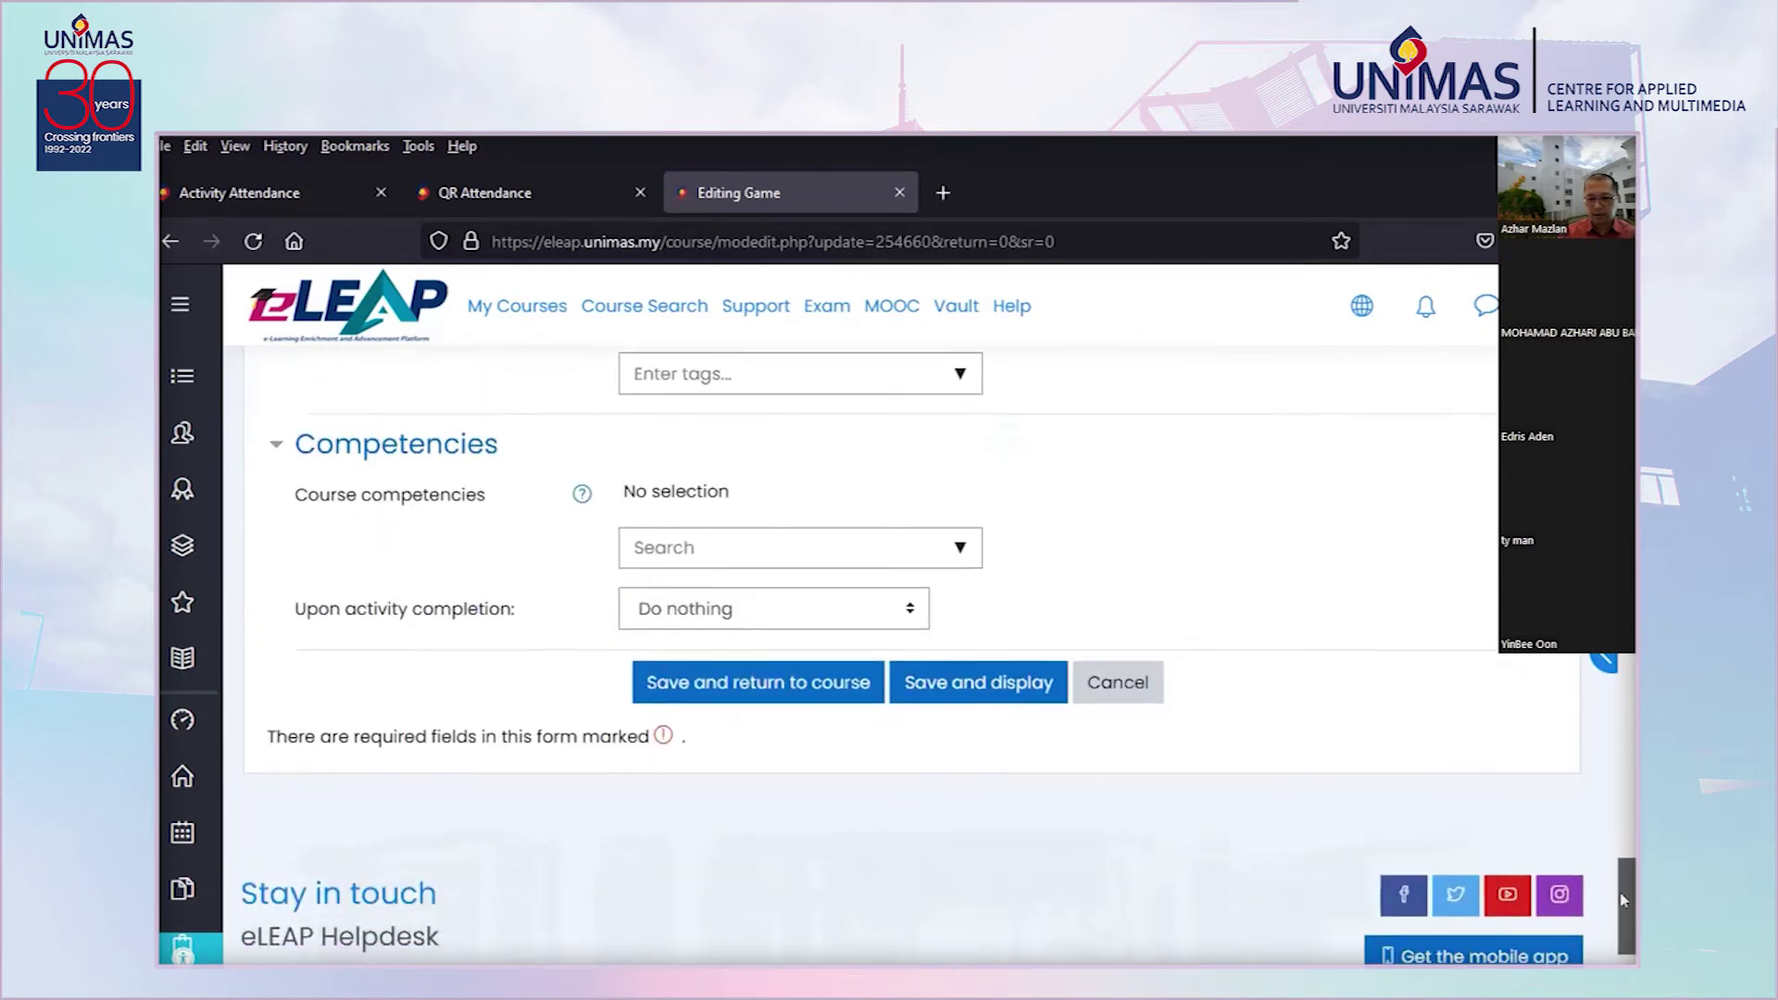
left_click(755, 794)
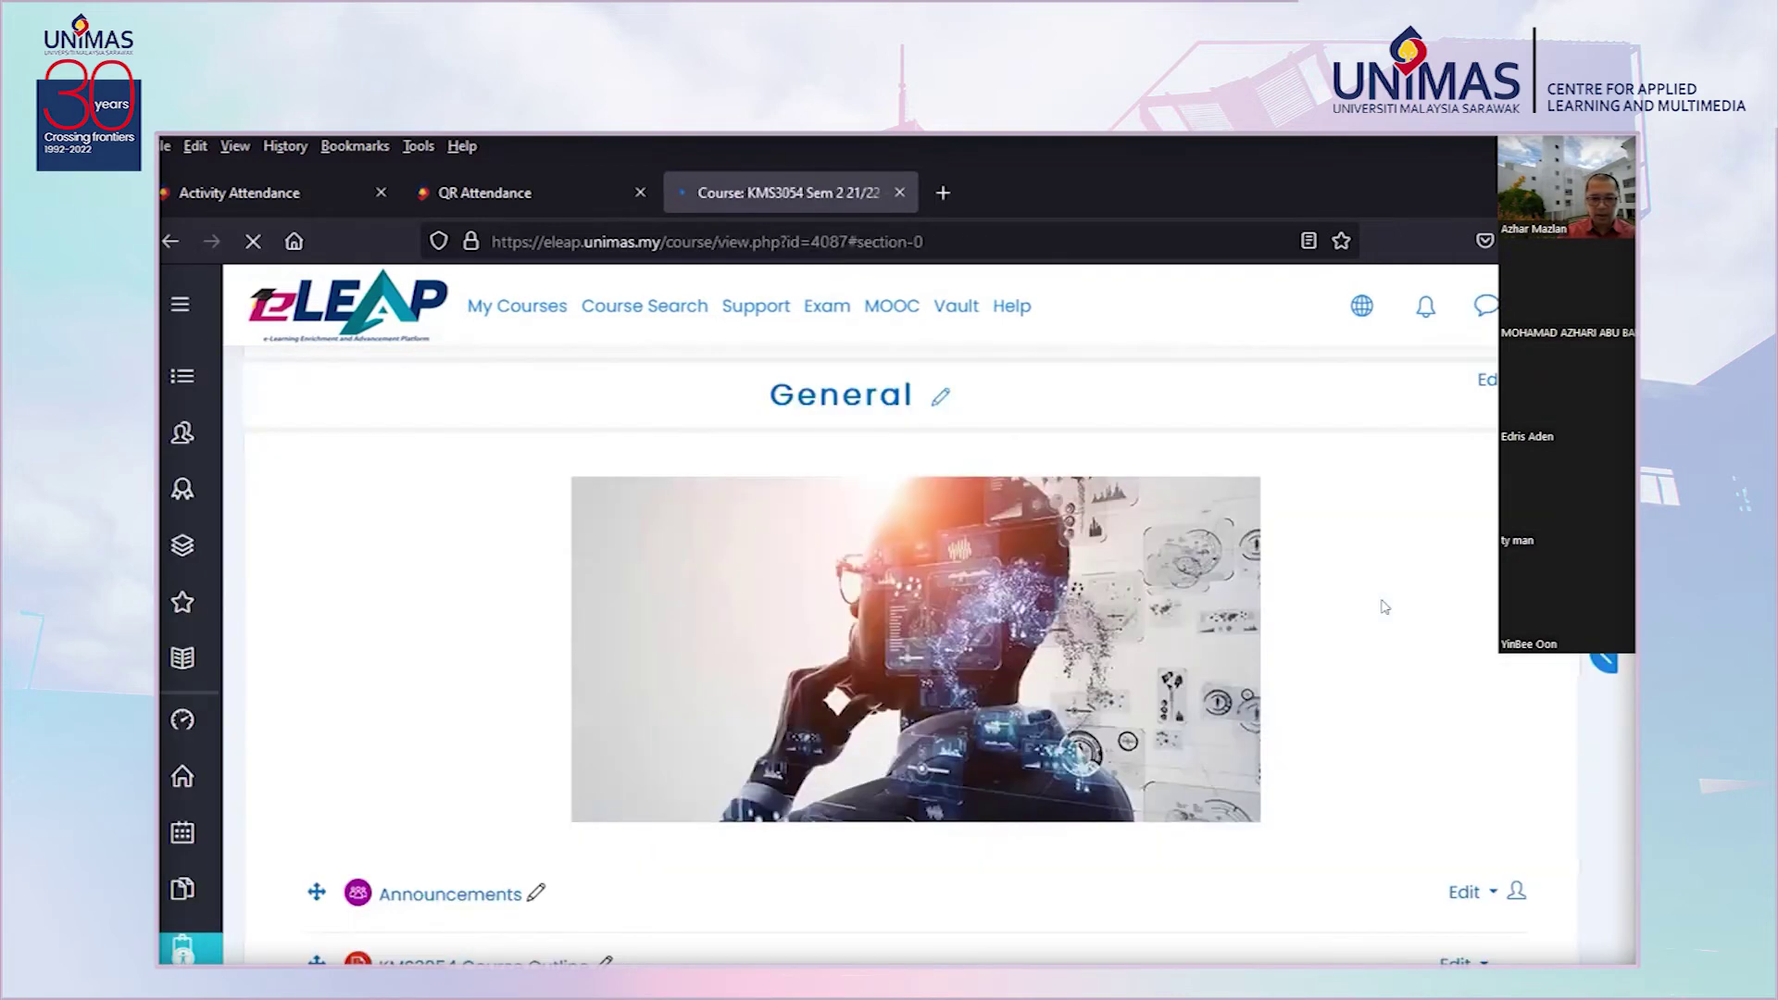
scroll(1361, 604, "down", 10)
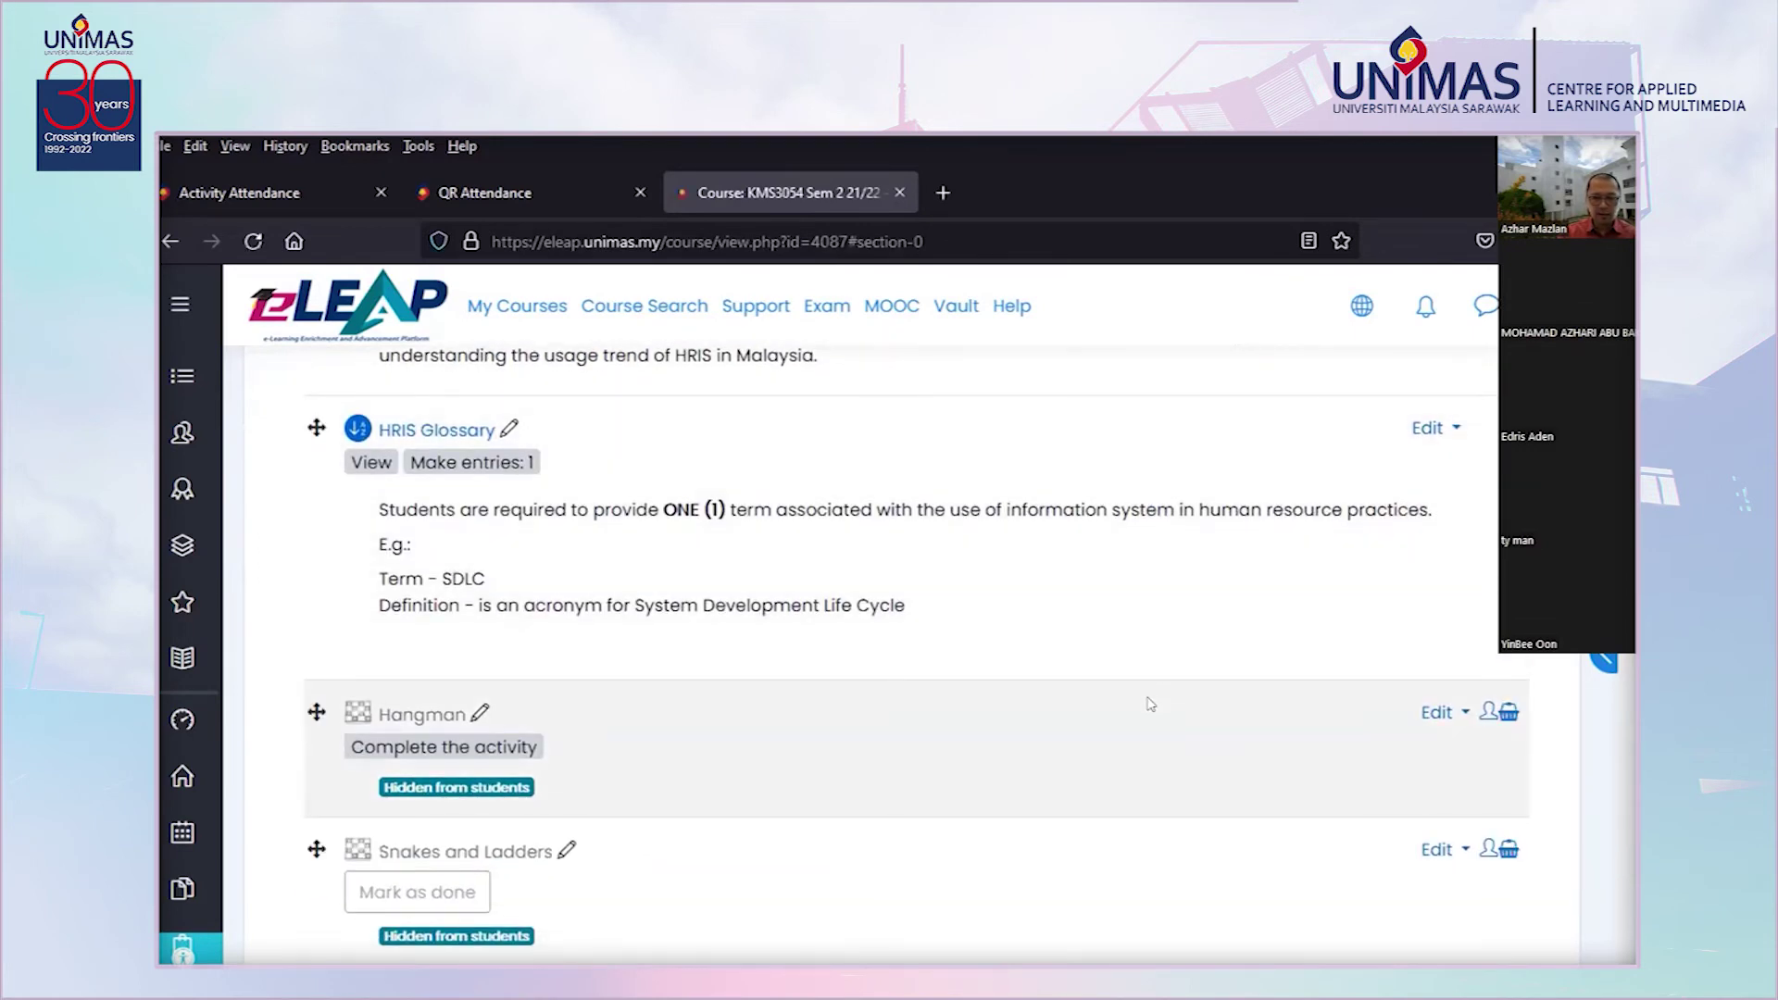
scroll(1151, 704, "down", 4)
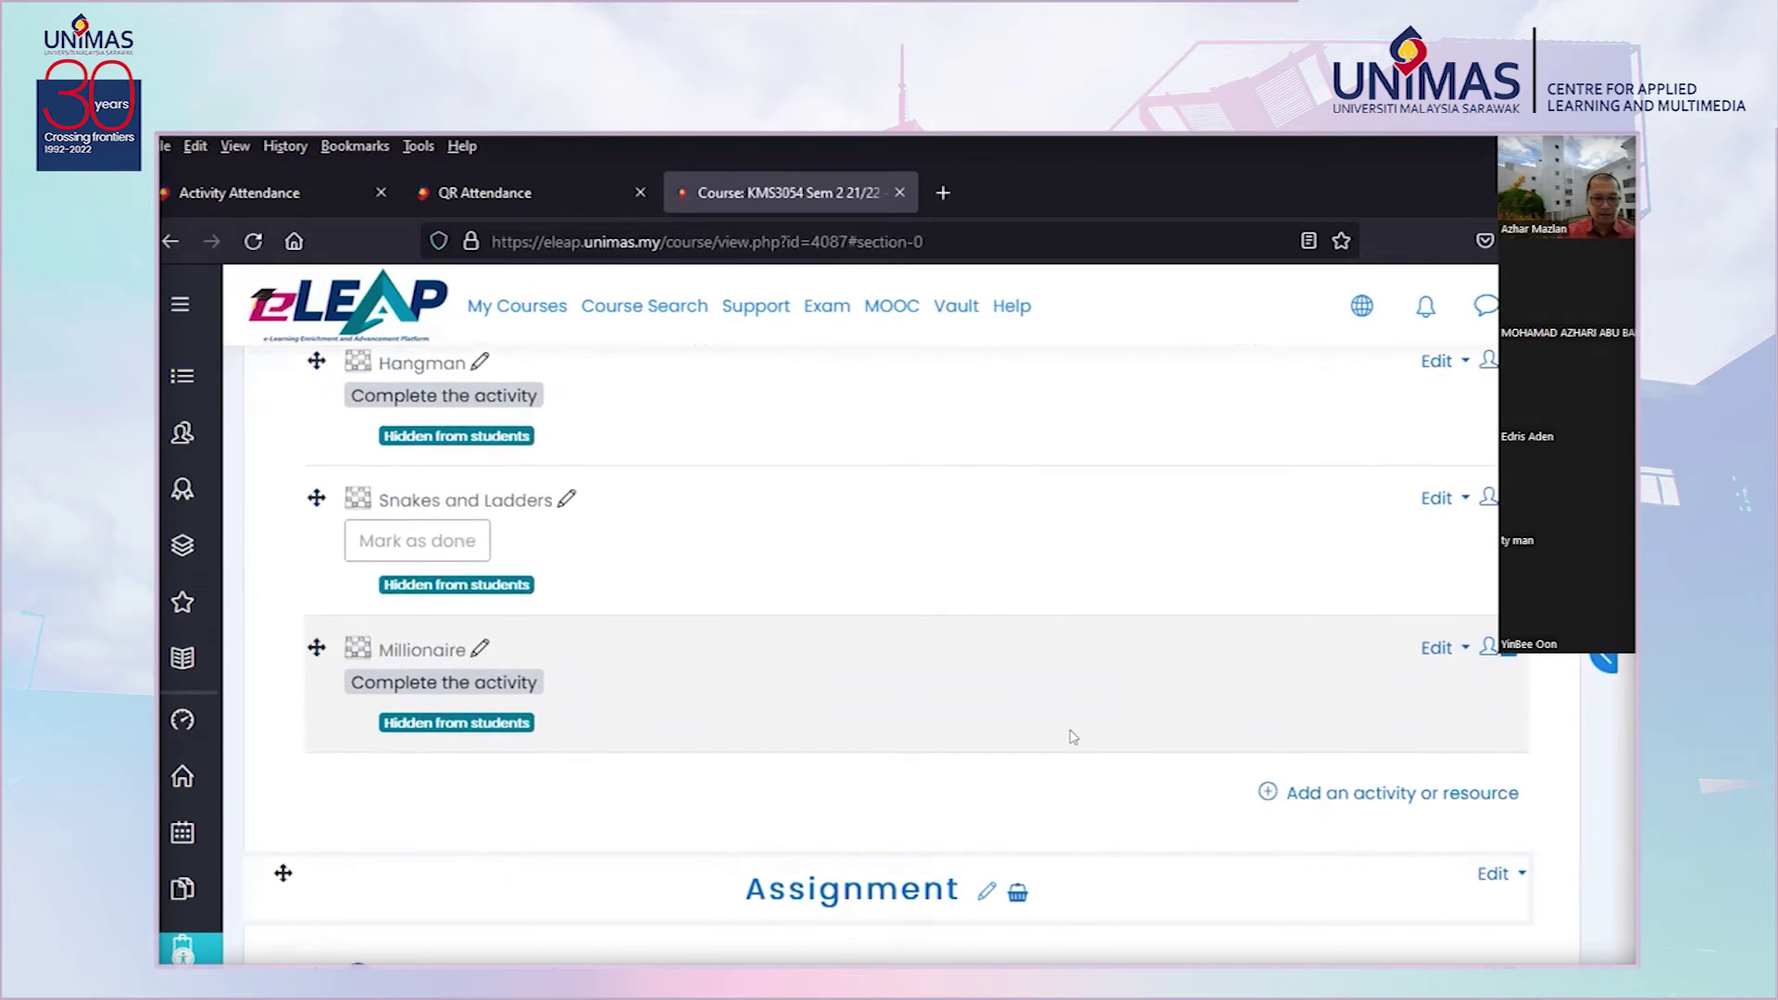
Launch the Millionaire game and submit a wrong answer to the question about the capital city of Sarawak
left_click(424, 649)
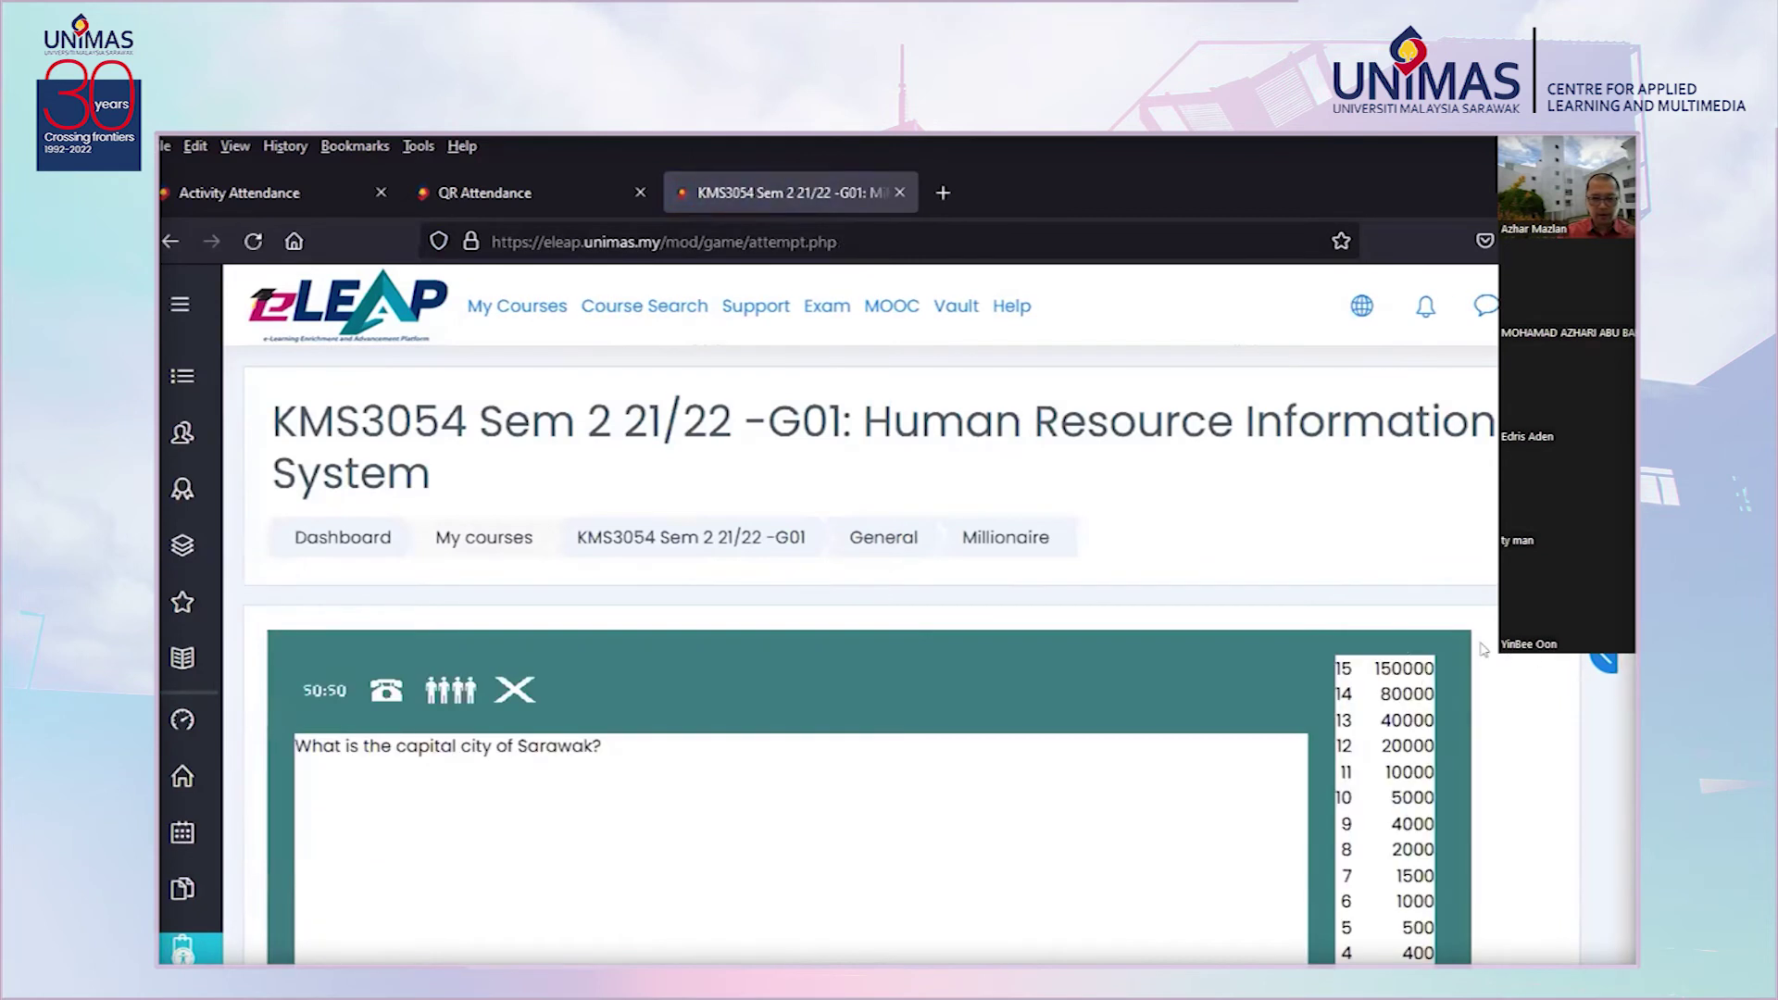
scroll(1067, 661, "down", 4)
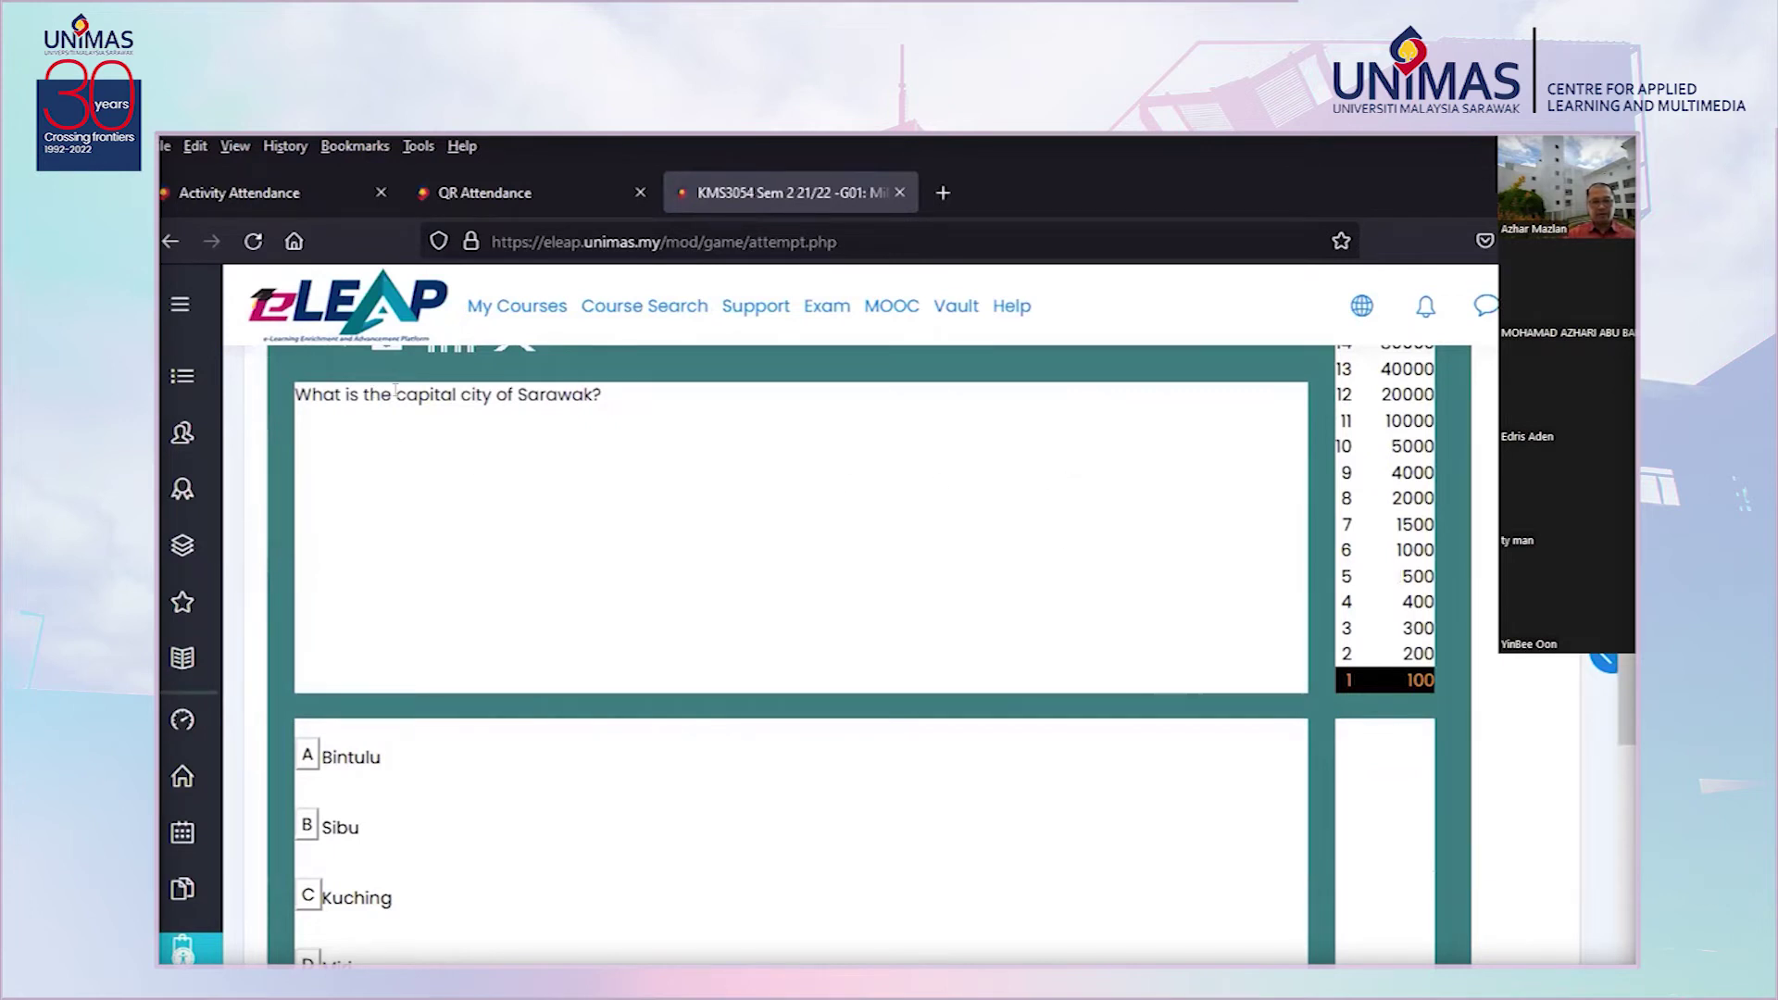
scroll(1422, 794, "up", 2)
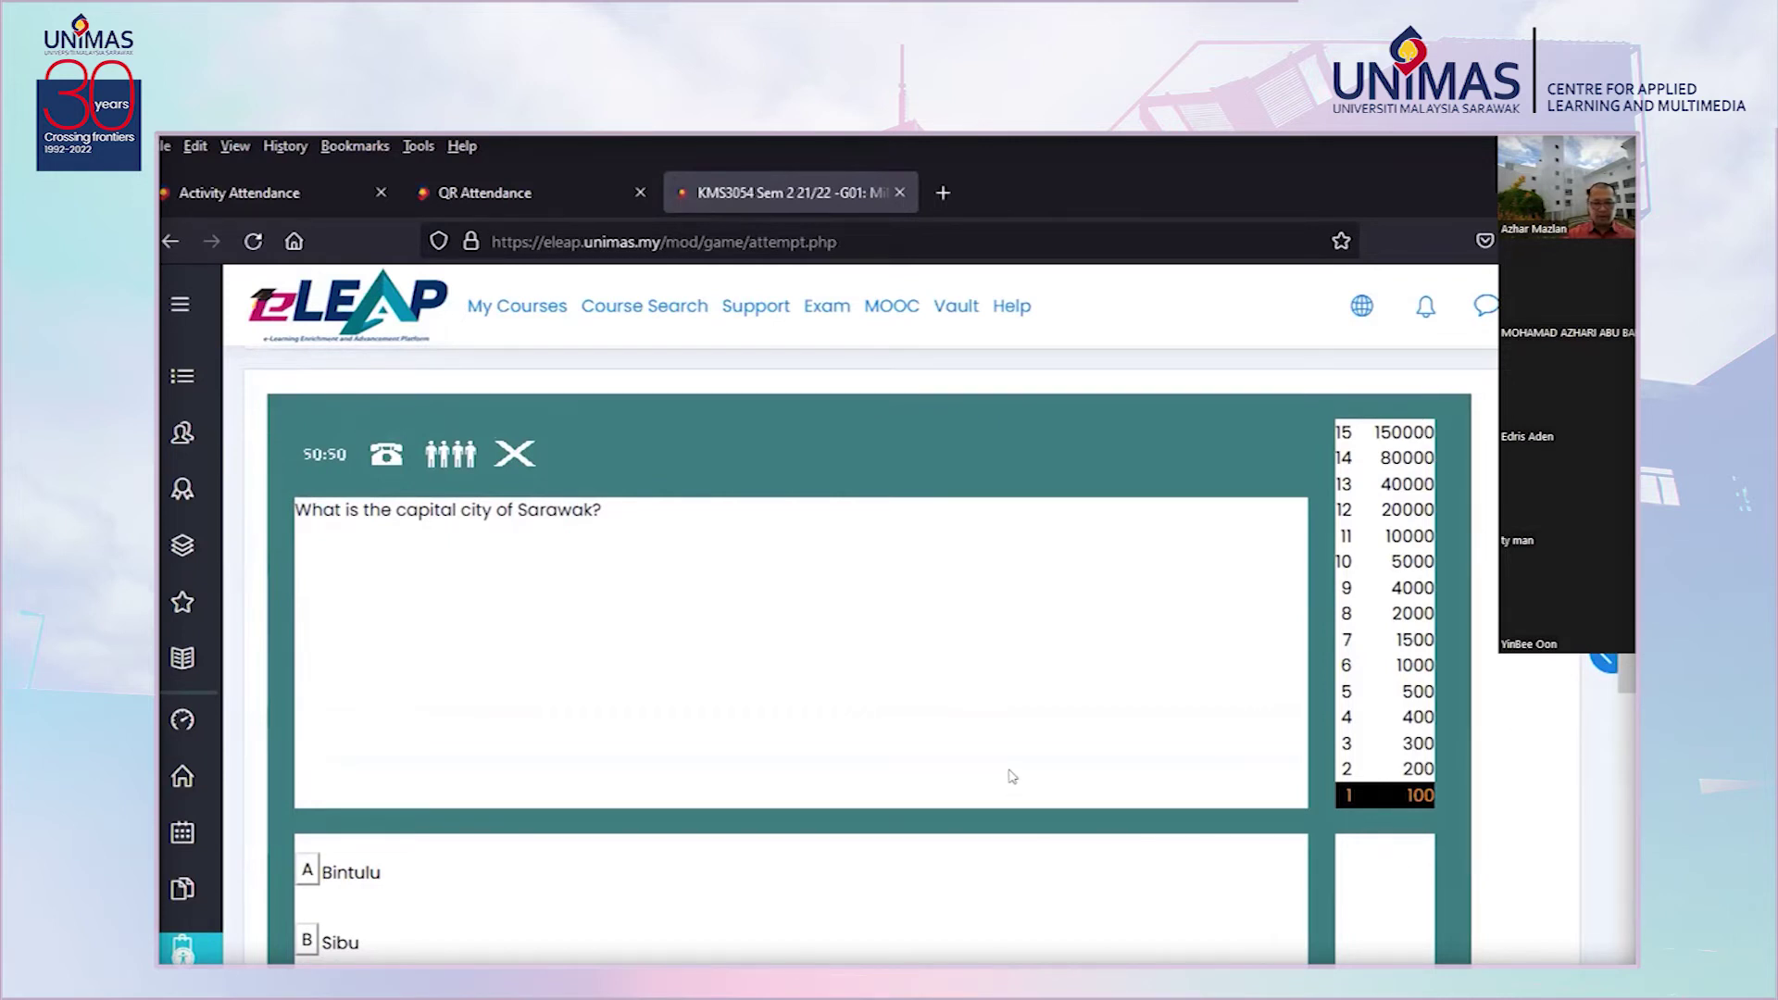
scroll(999, 781, "down", 2)
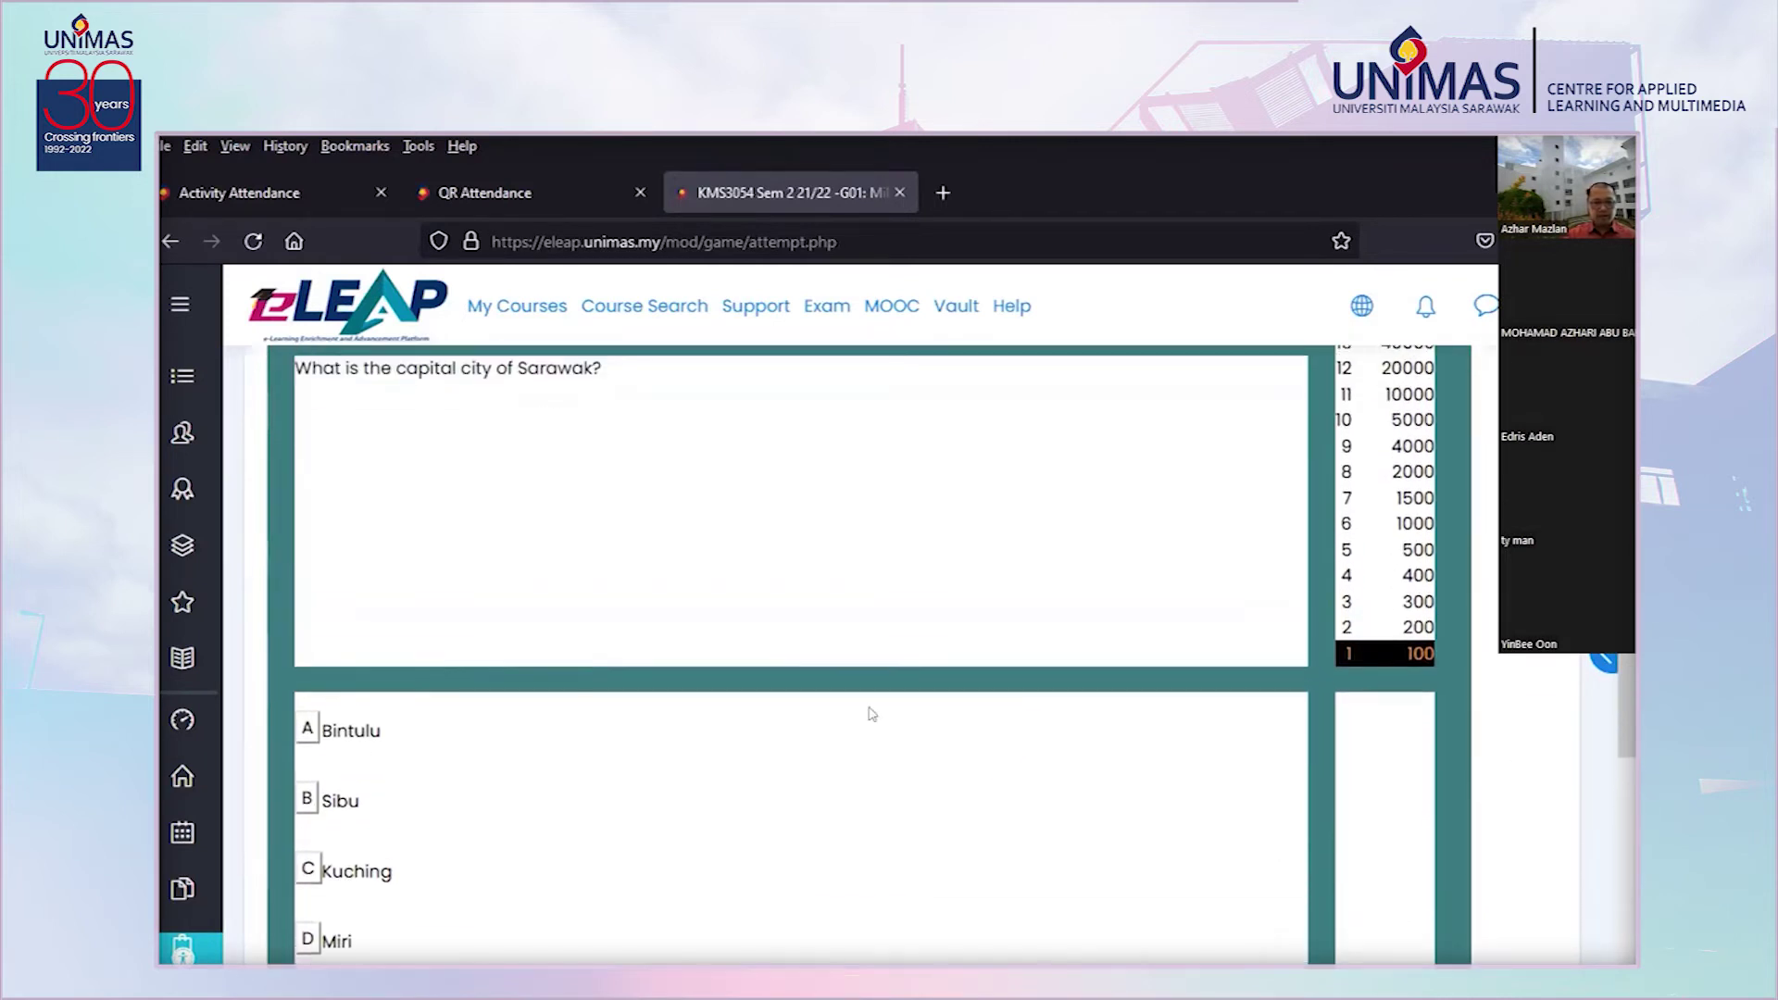
scroll(872, 714, "up", 1)
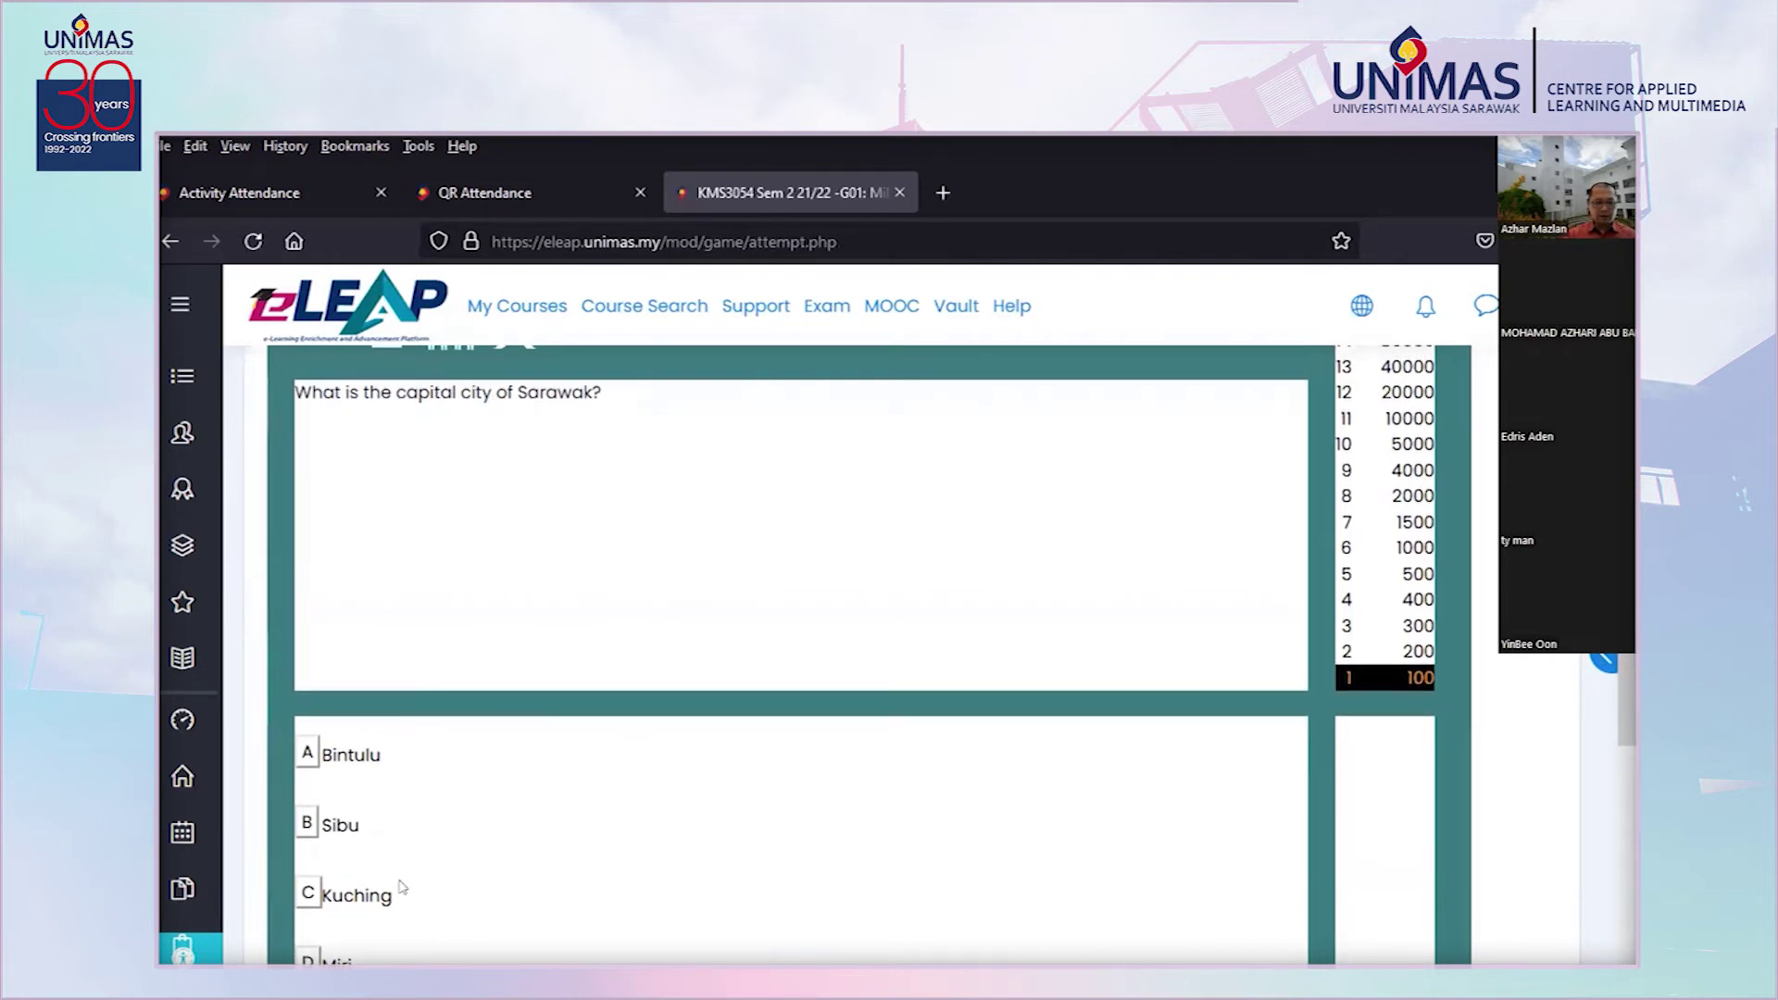
left_click(308, 823)
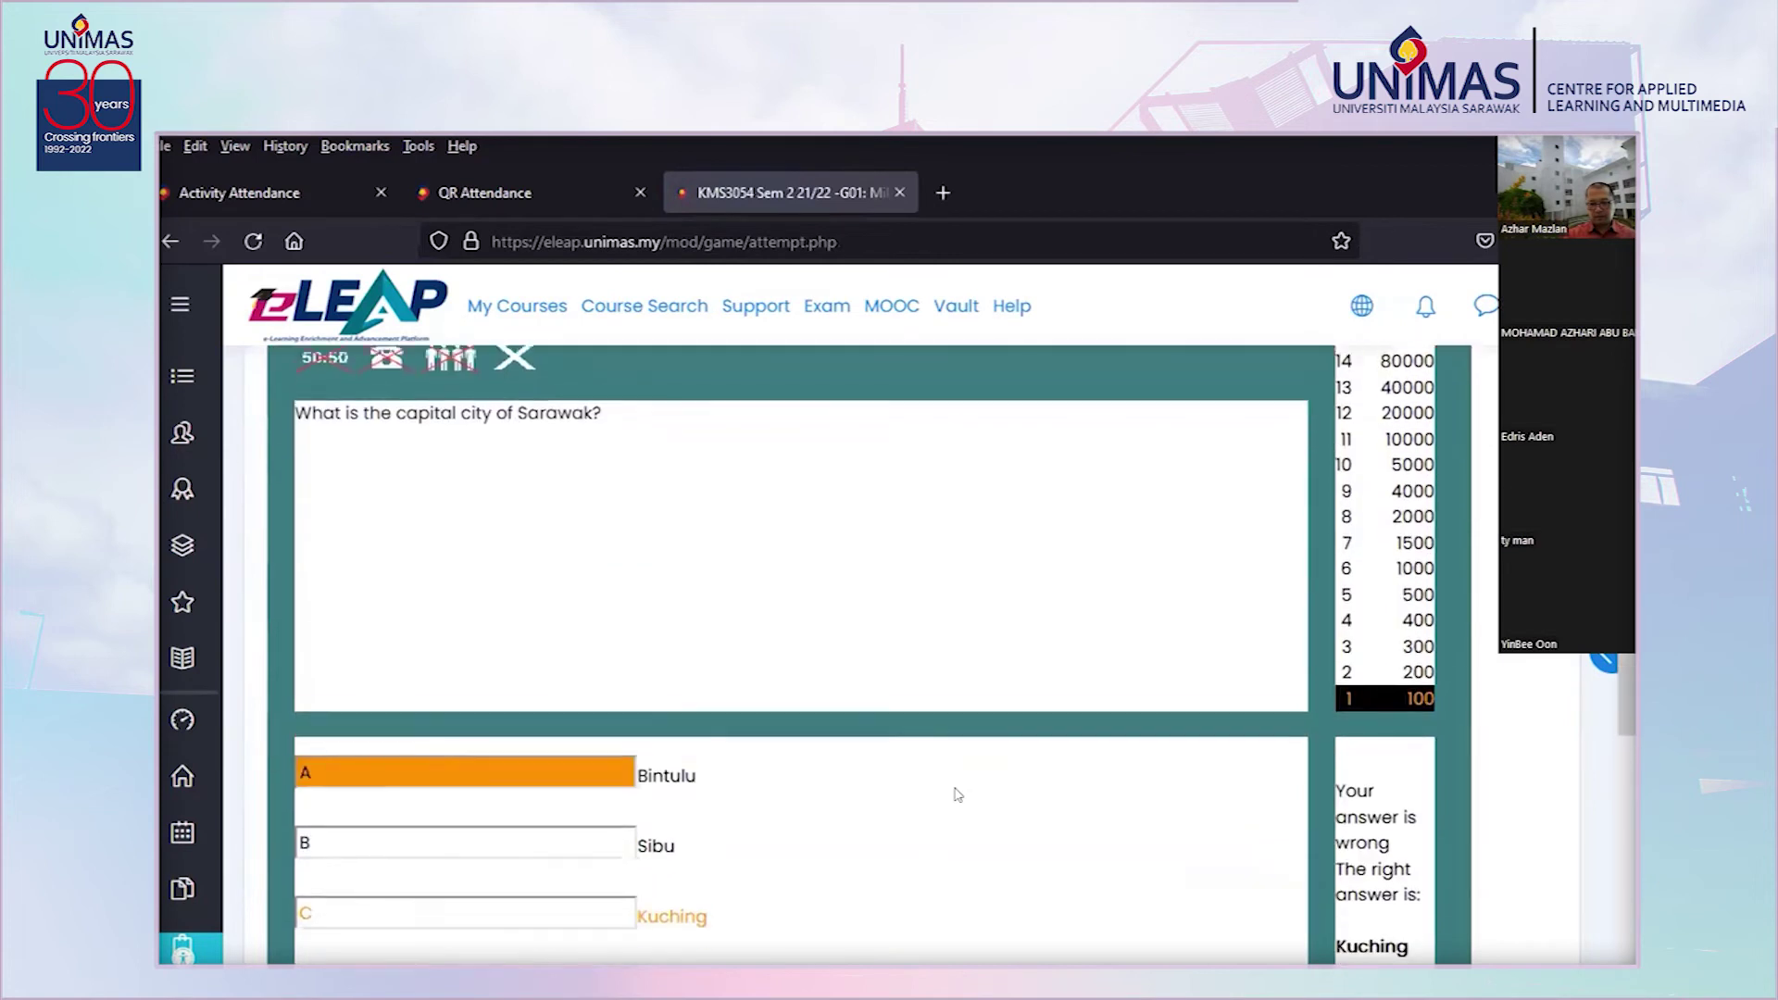
Review the feedback on the answered Millionaire question and open the activity's summary of previous attempts
scroll(958, 795, "down", 1)
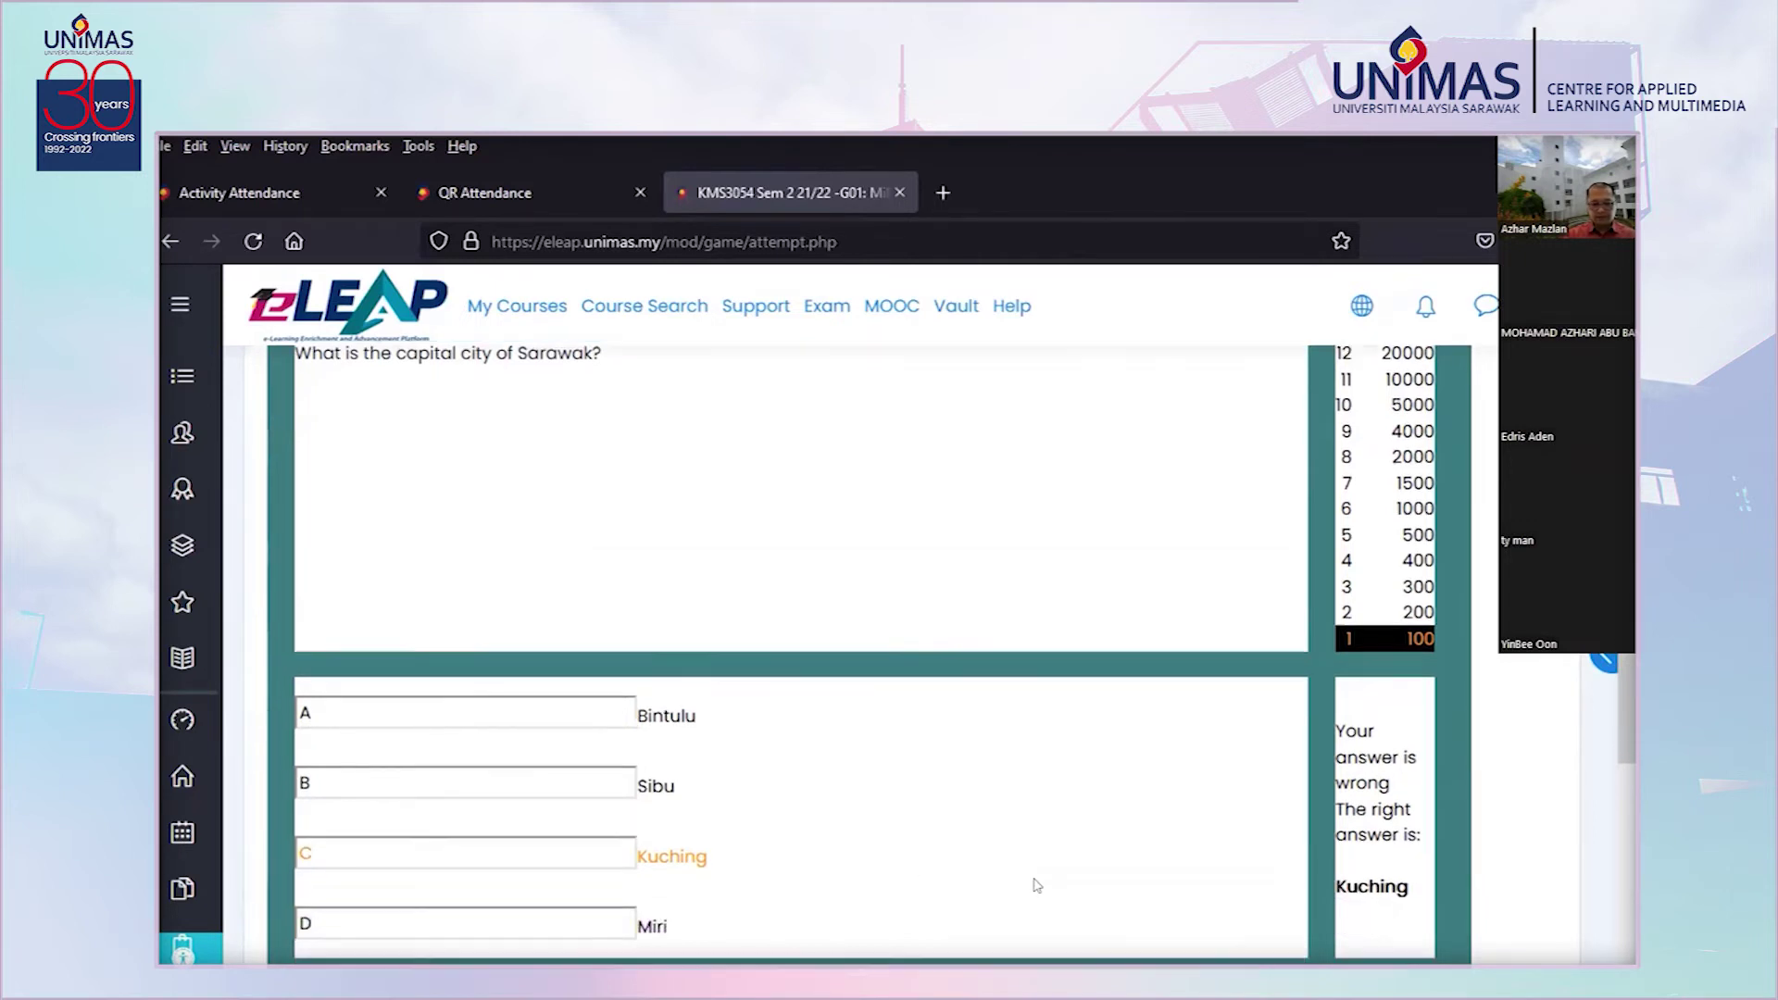
scroll(1035, 884, "down", 4)
scroll(1289, 804, "up", 2)
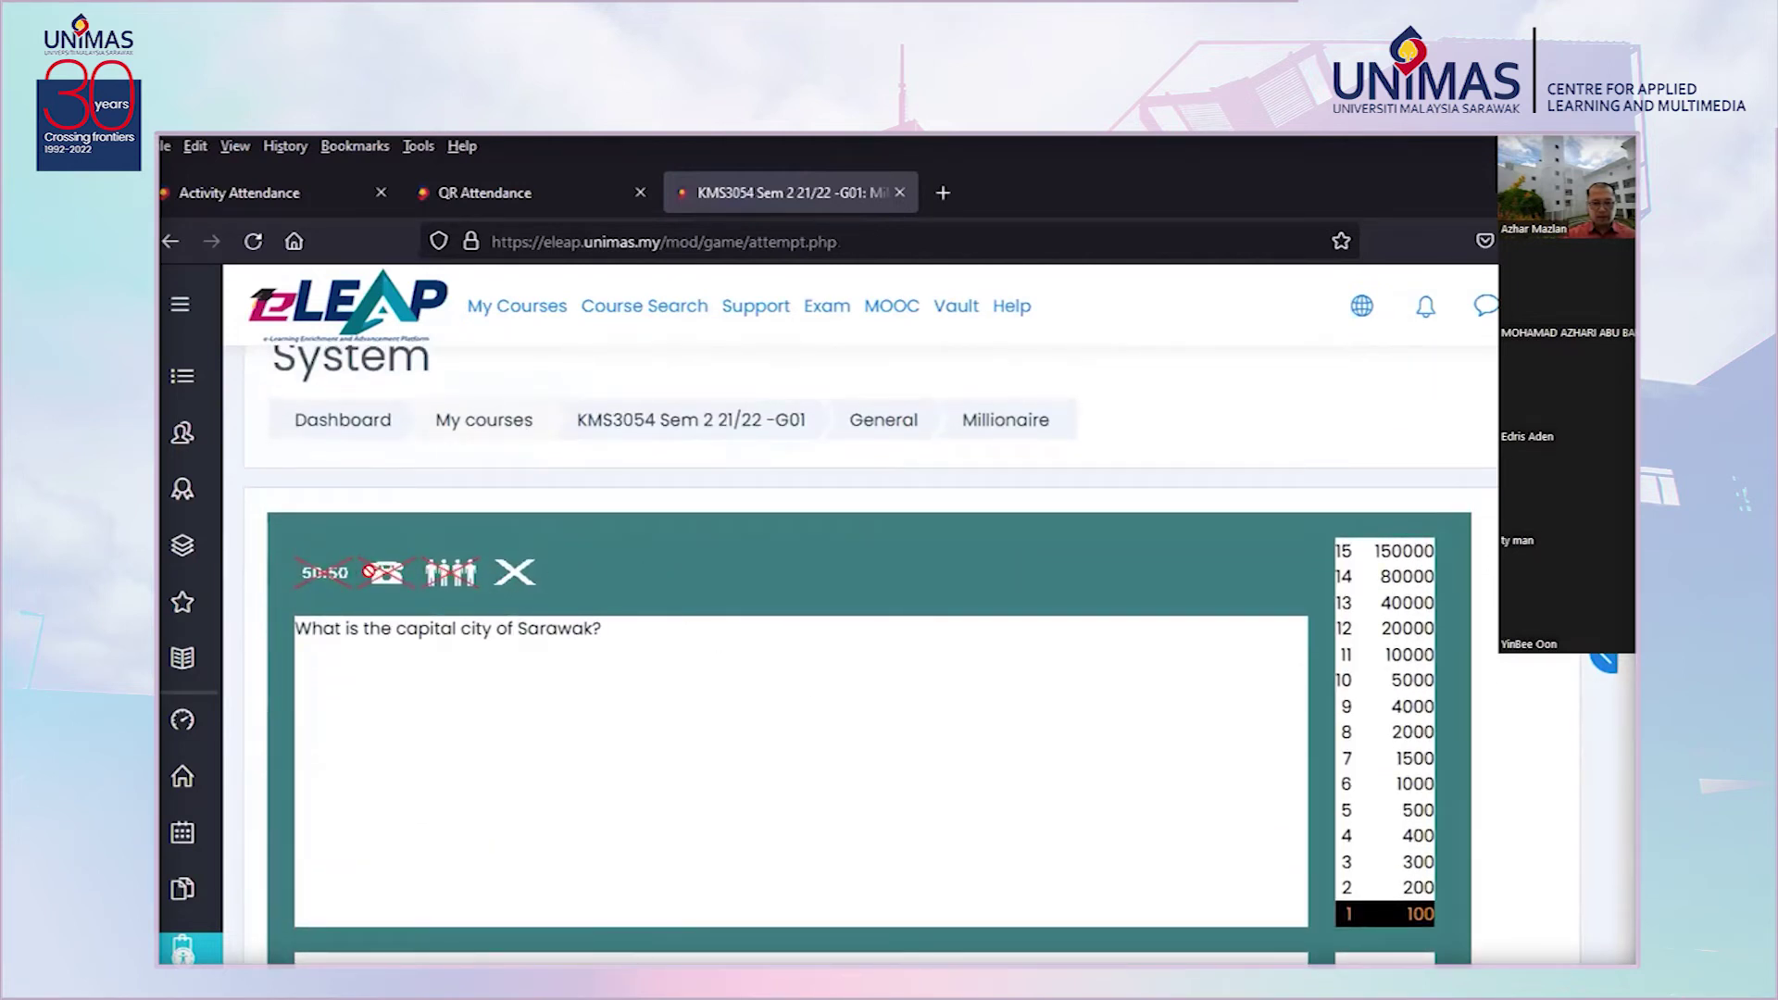
scroll(1012, 727, "down", 6)
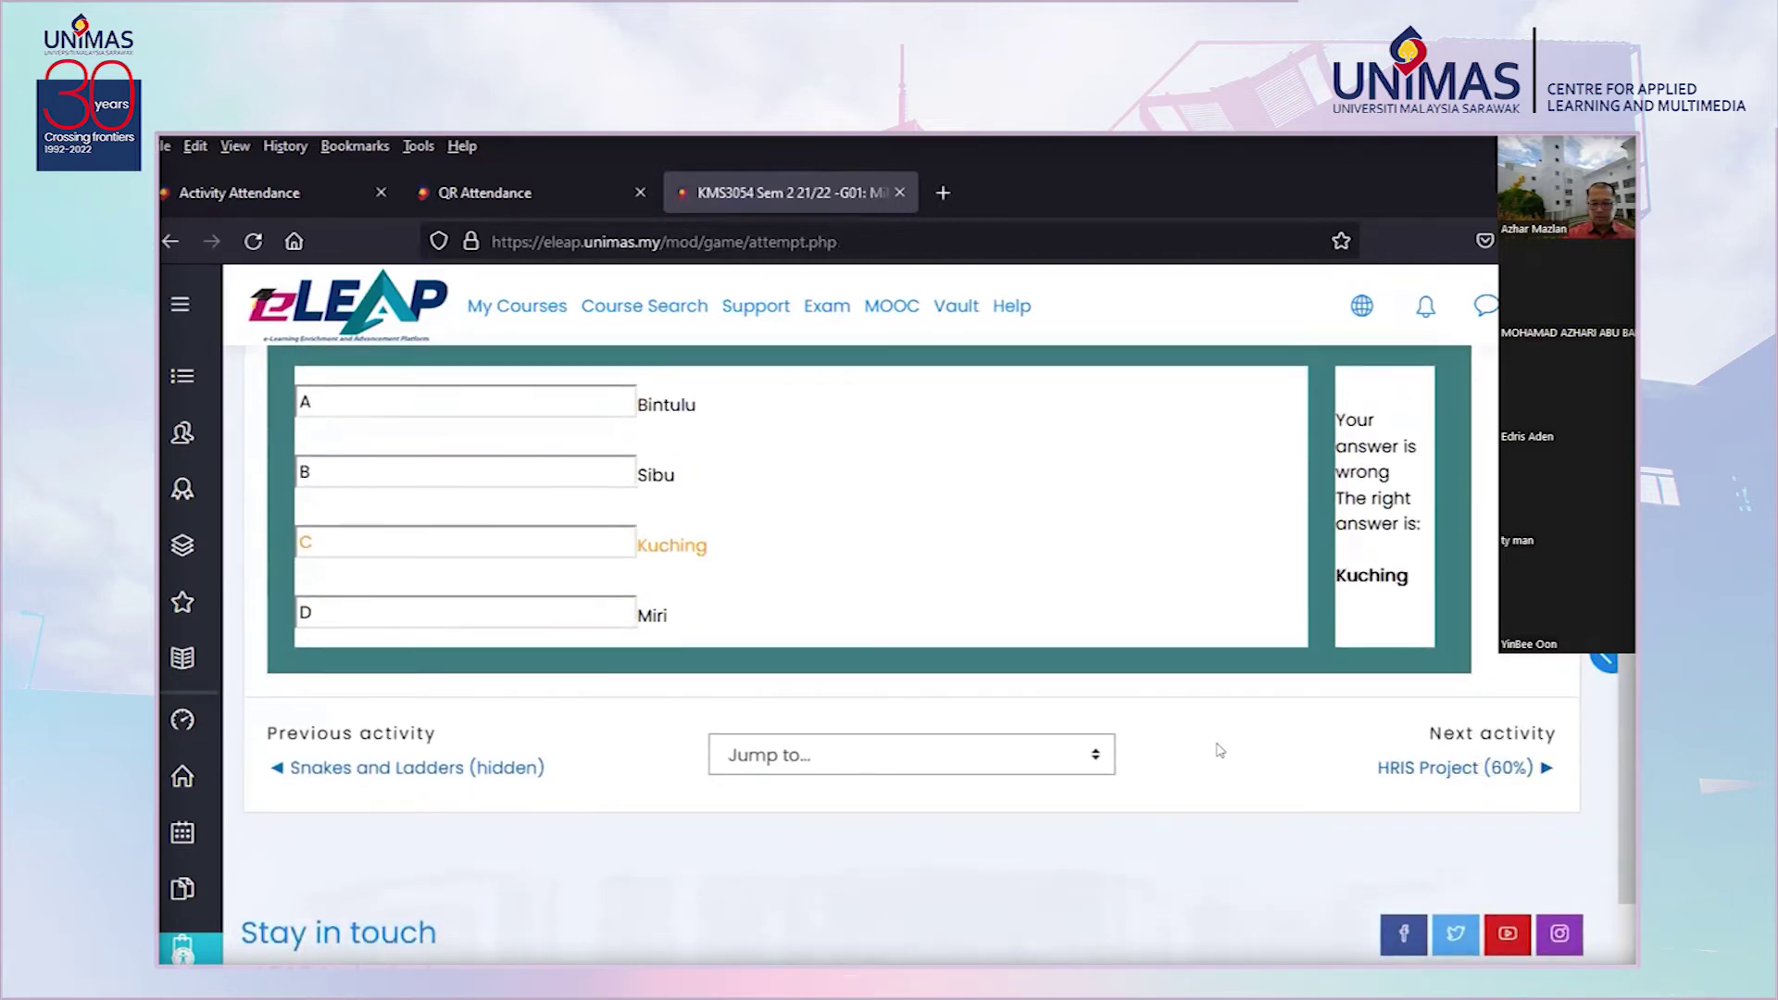
scroll(1220, 750, "up", 6)
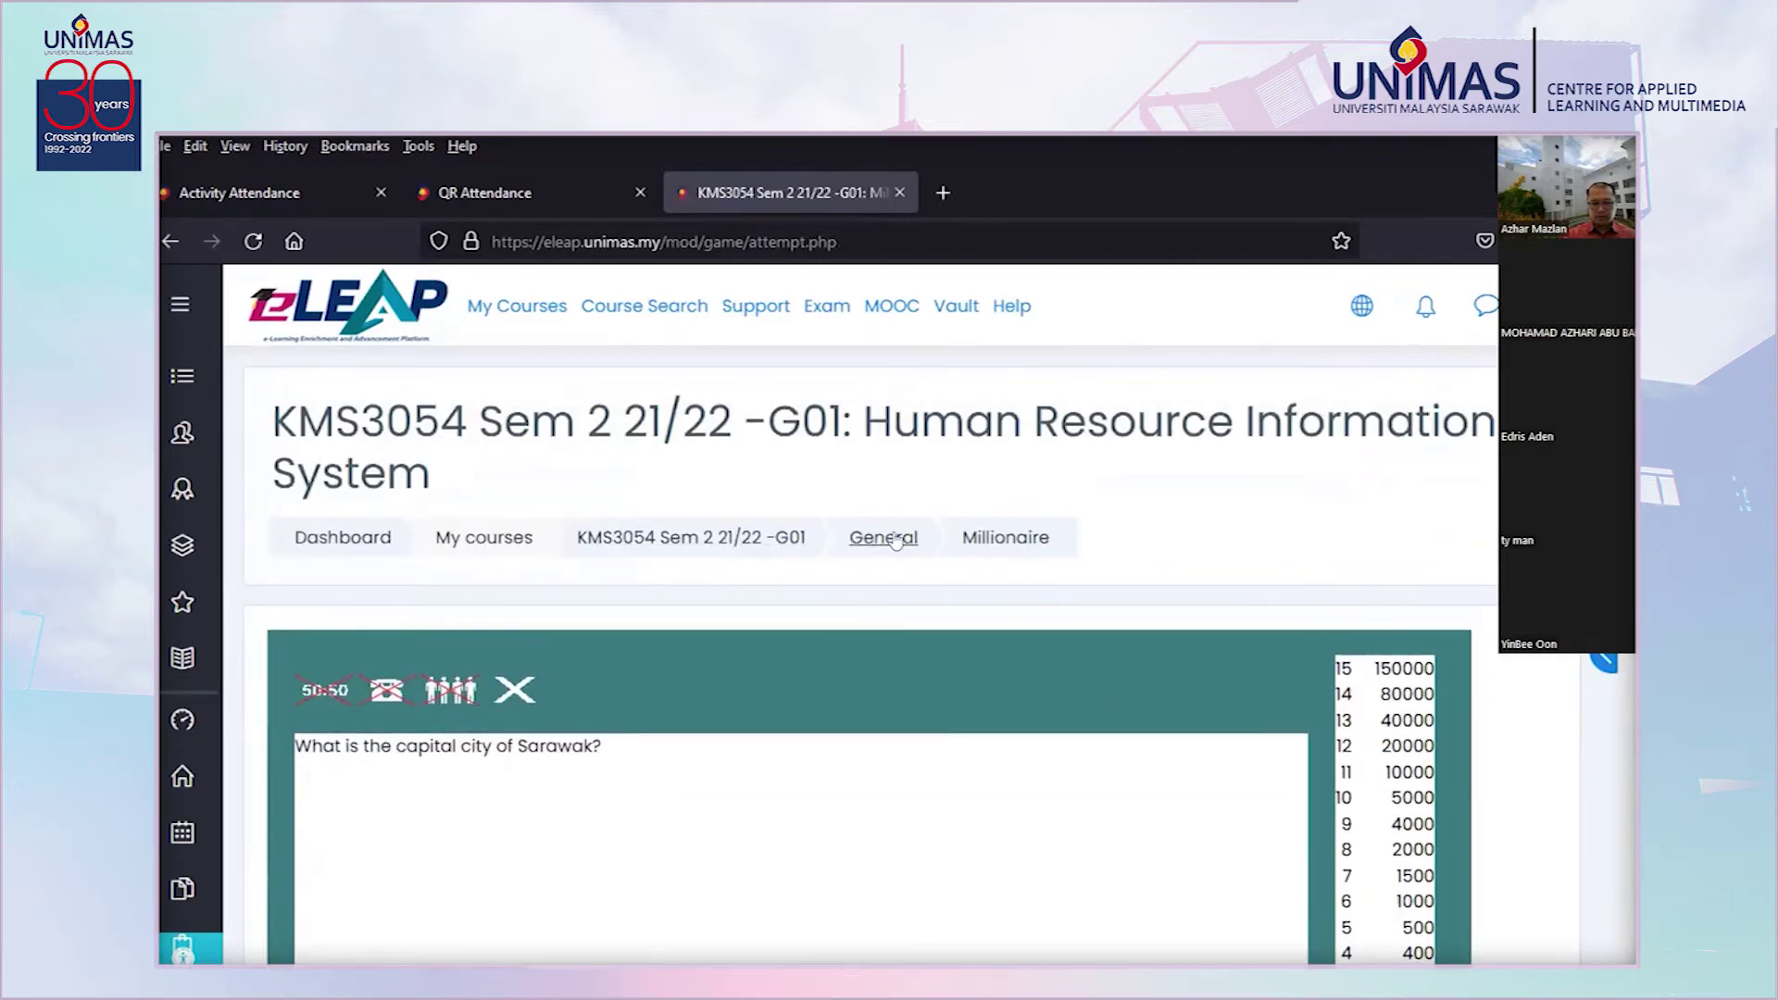
left_click(1006, 538)
scroll(926, 736, "down", 3)
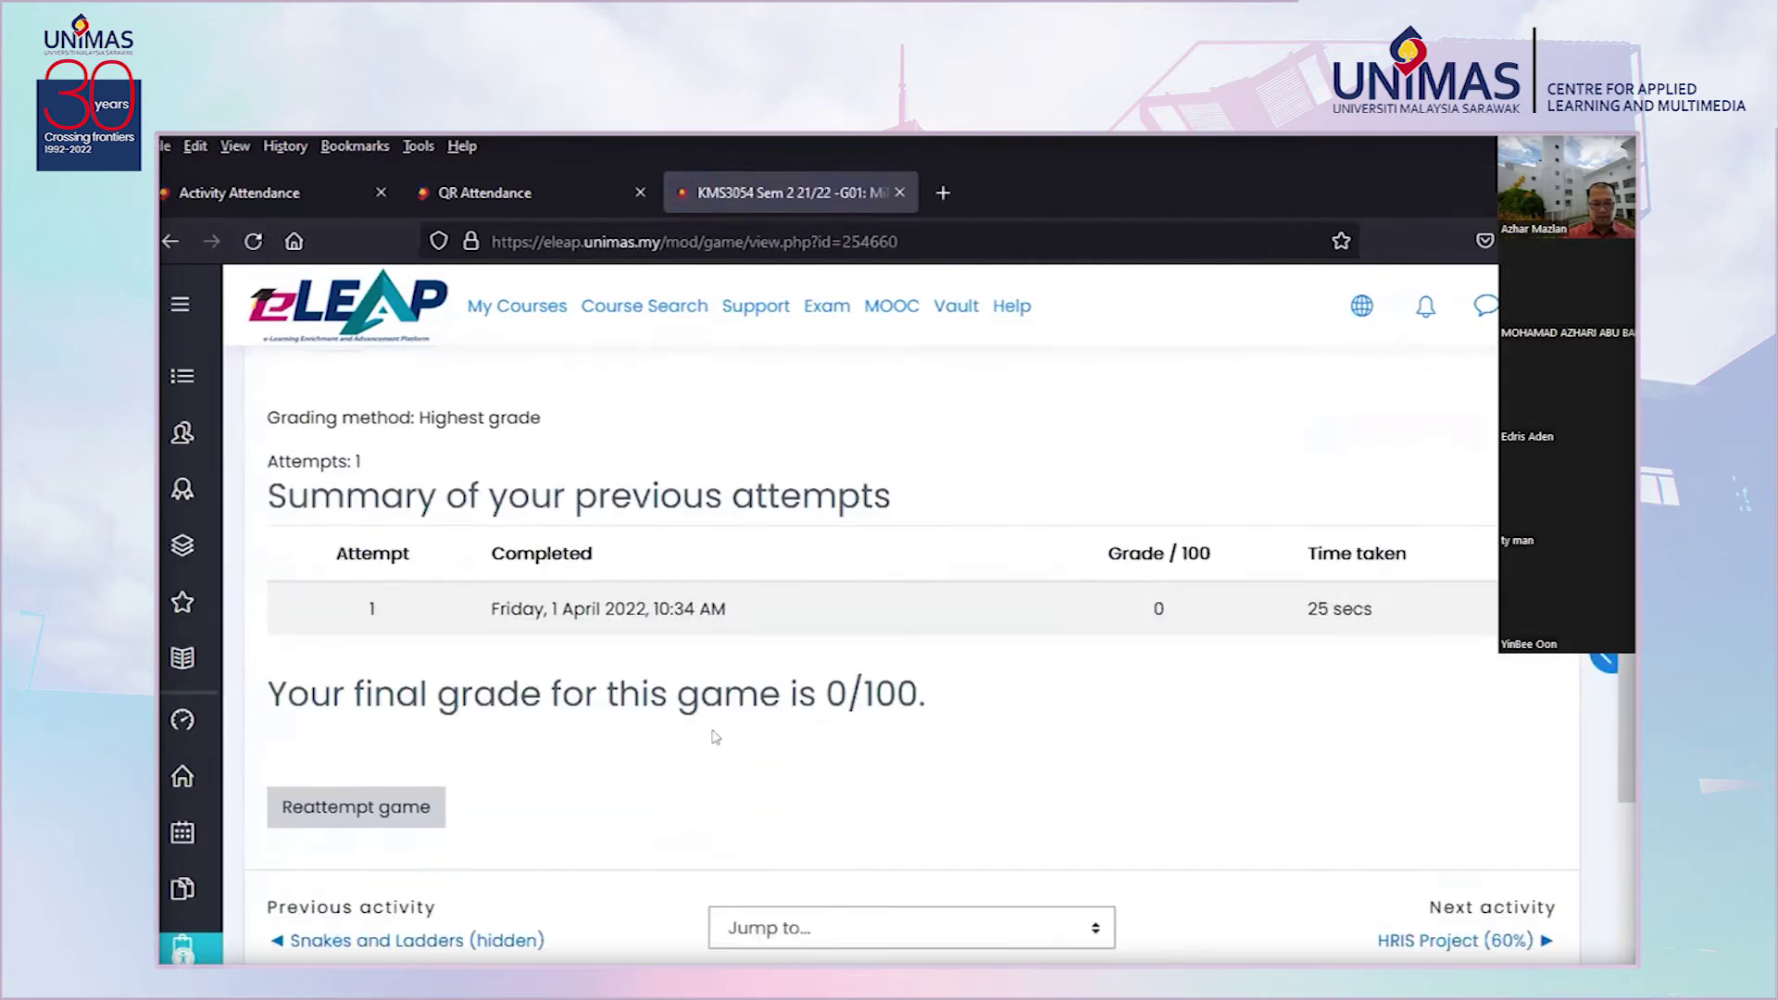
Reattempt the Millionaire game and view its question about a key benefit of any HRIS
left_click(414, 779)
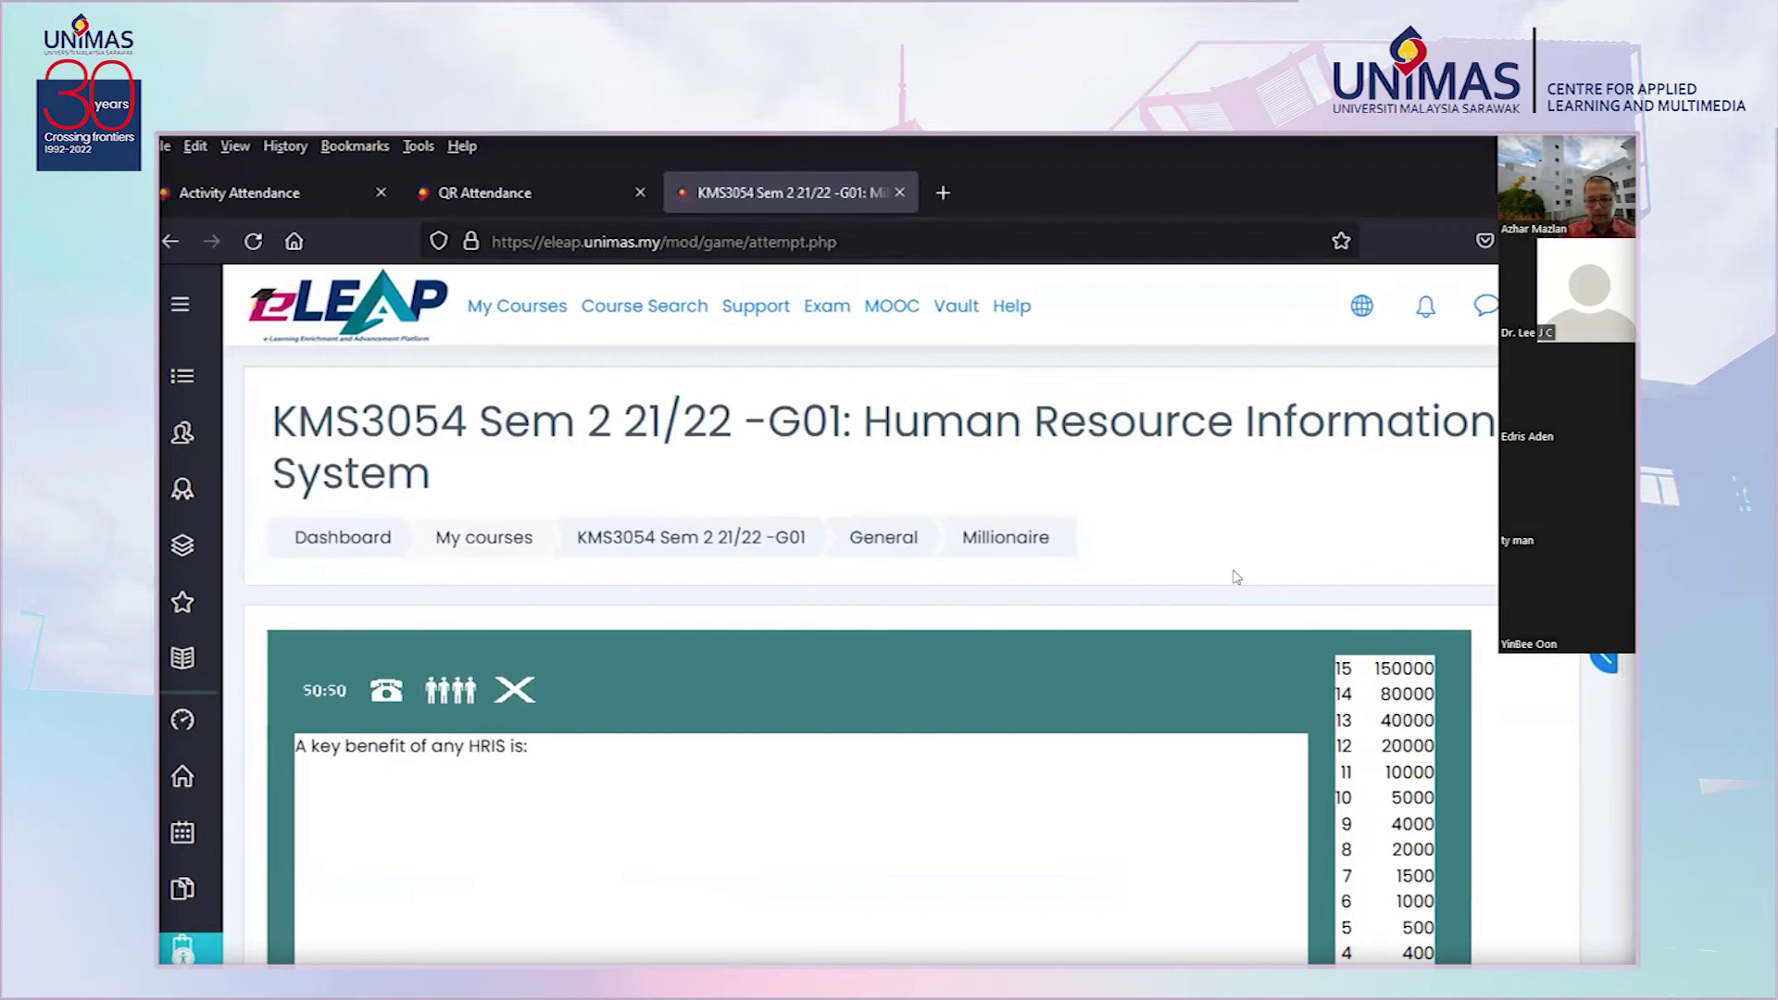
scroll(1216, 624, "down", 4)
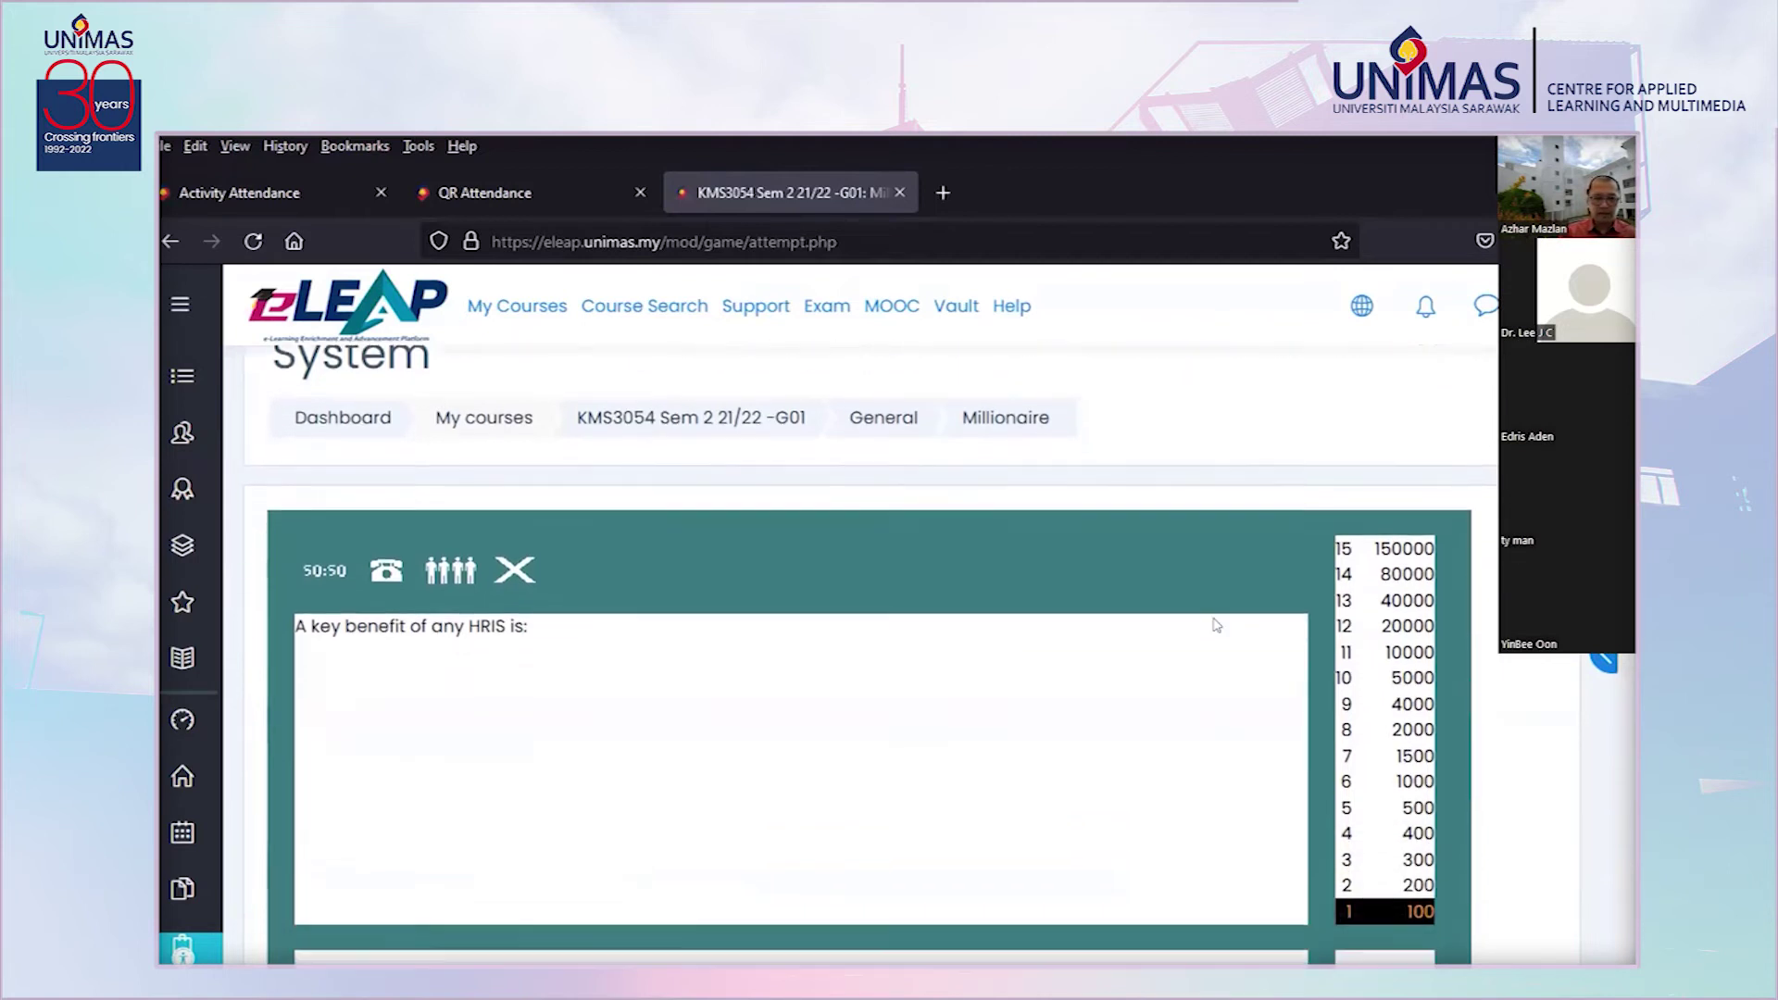
scroll(1216, 624, "up", 4)
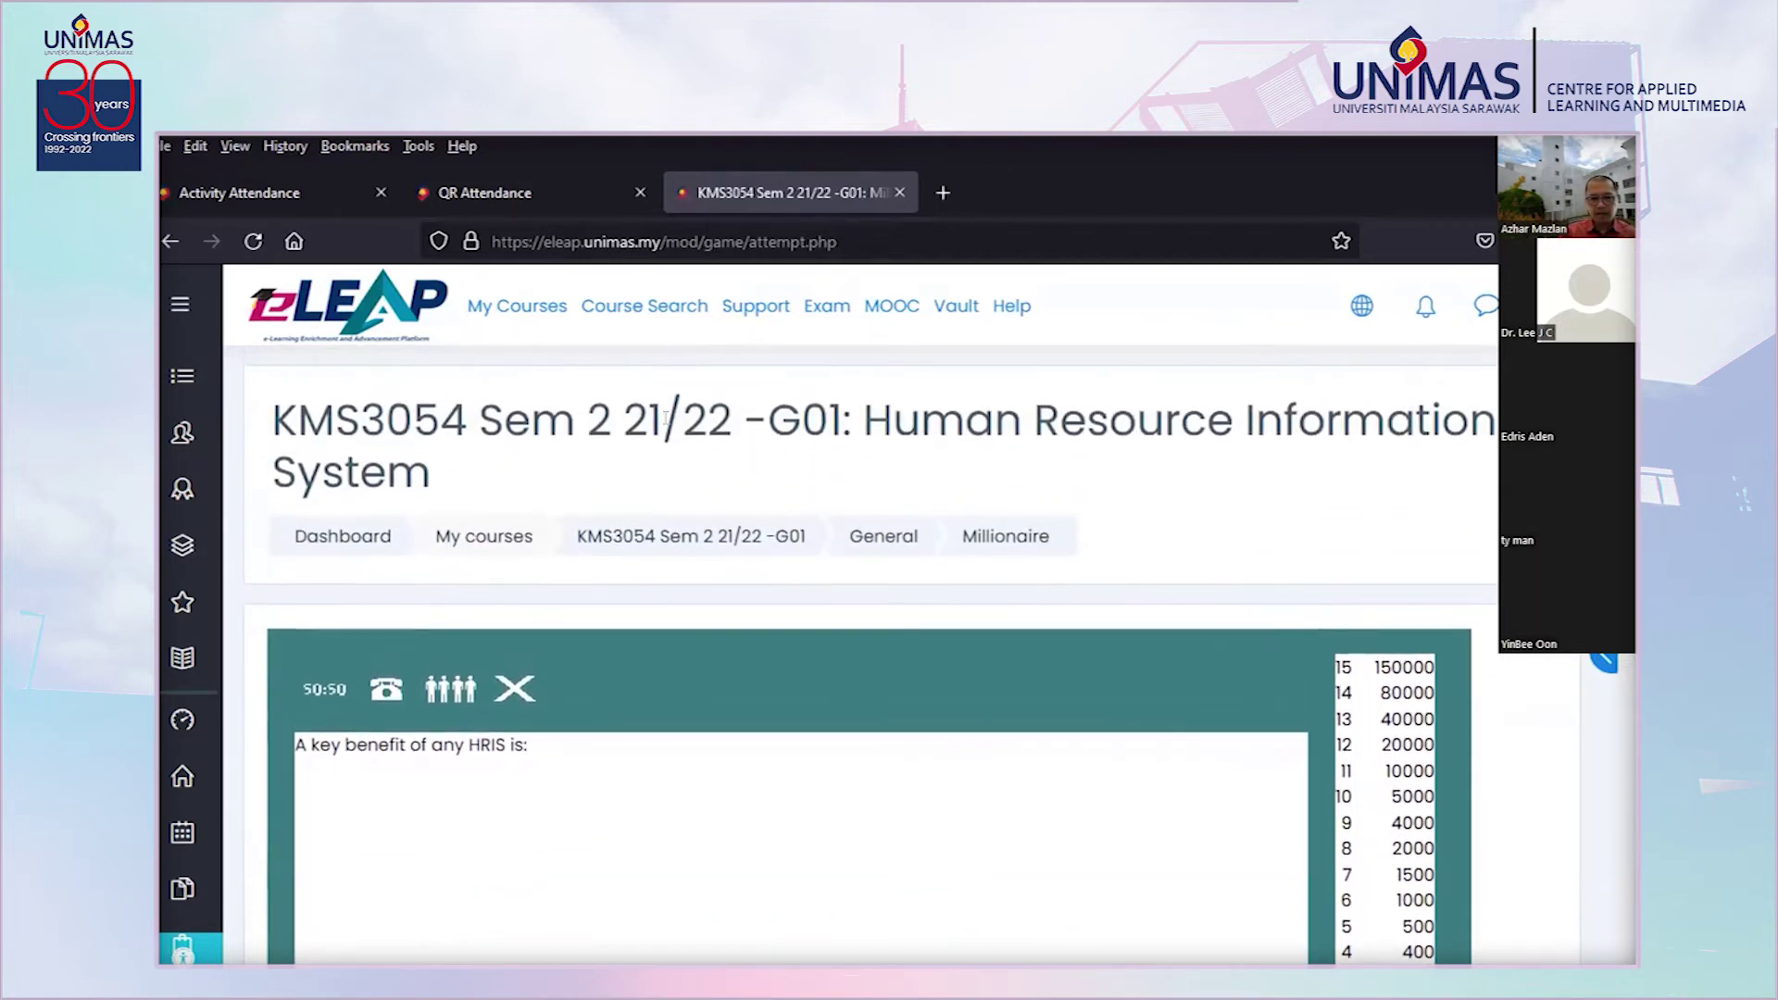
Leave the Millionaire game for the KMS3054 Sem 2 21/22 -G01 course page and find the three game activities
left_click(690, 544)
scroll(1383, 721, "down", 10)
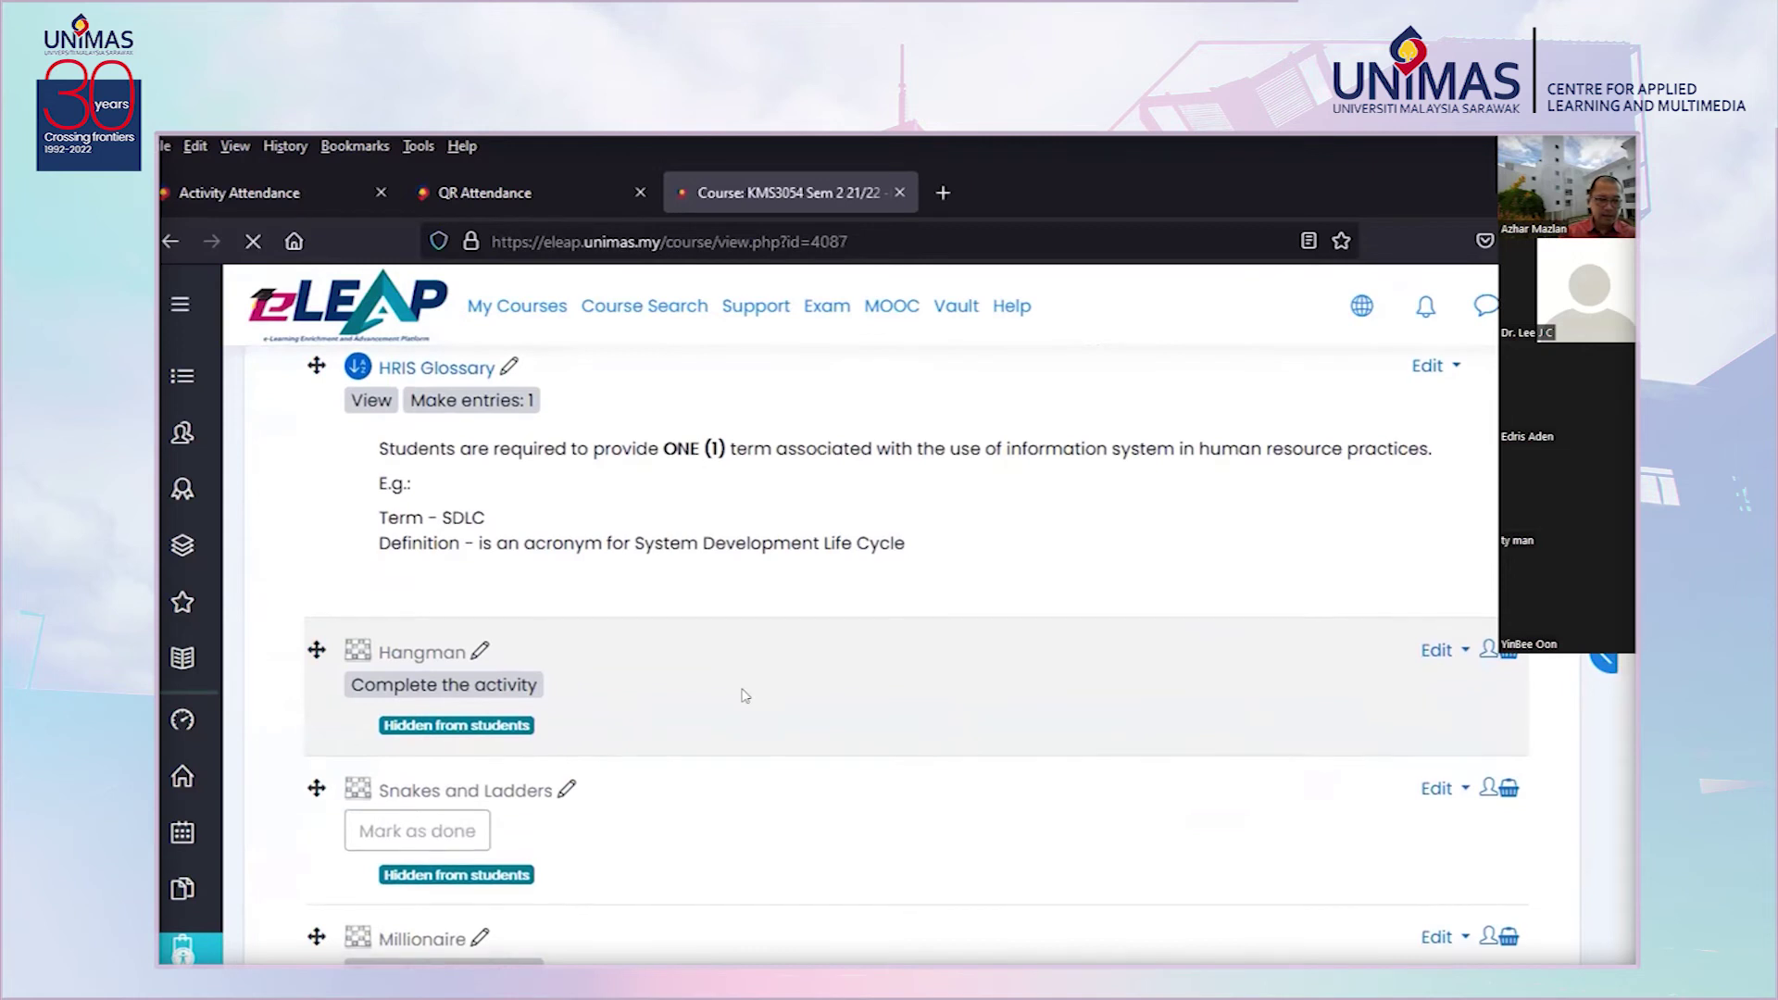
scroll(742, 694, "down", 2)
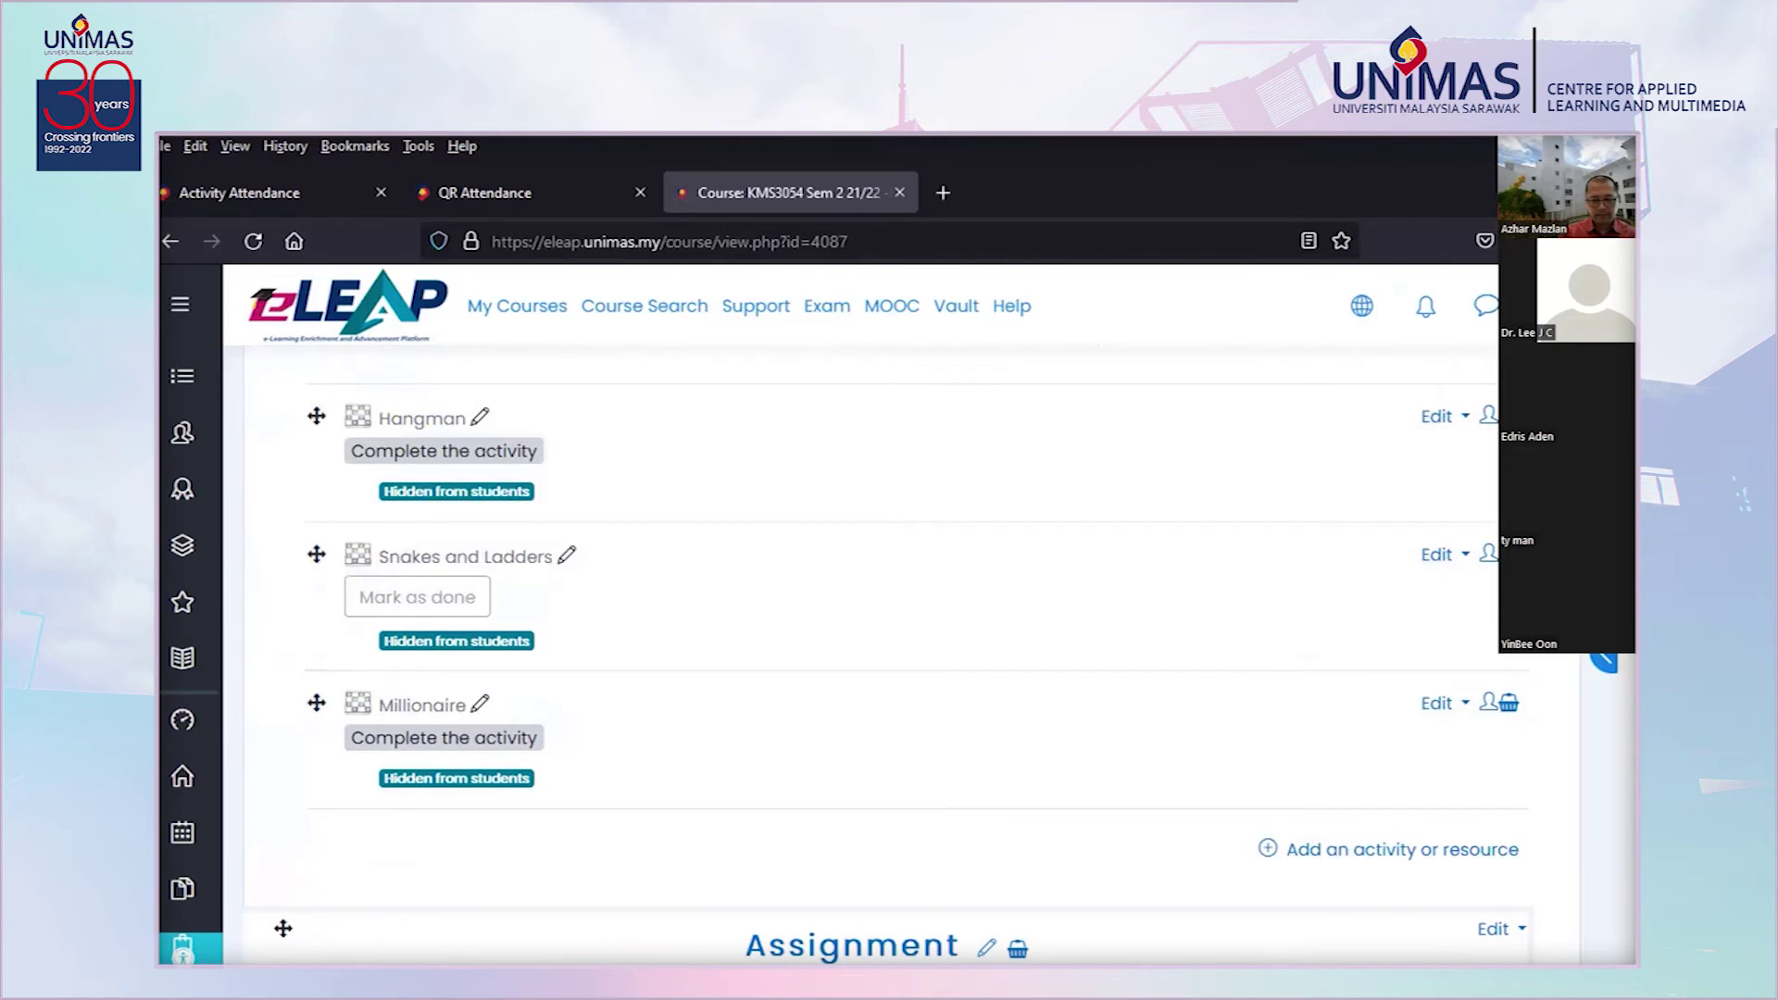
scroll(887, 656, "up", 1)
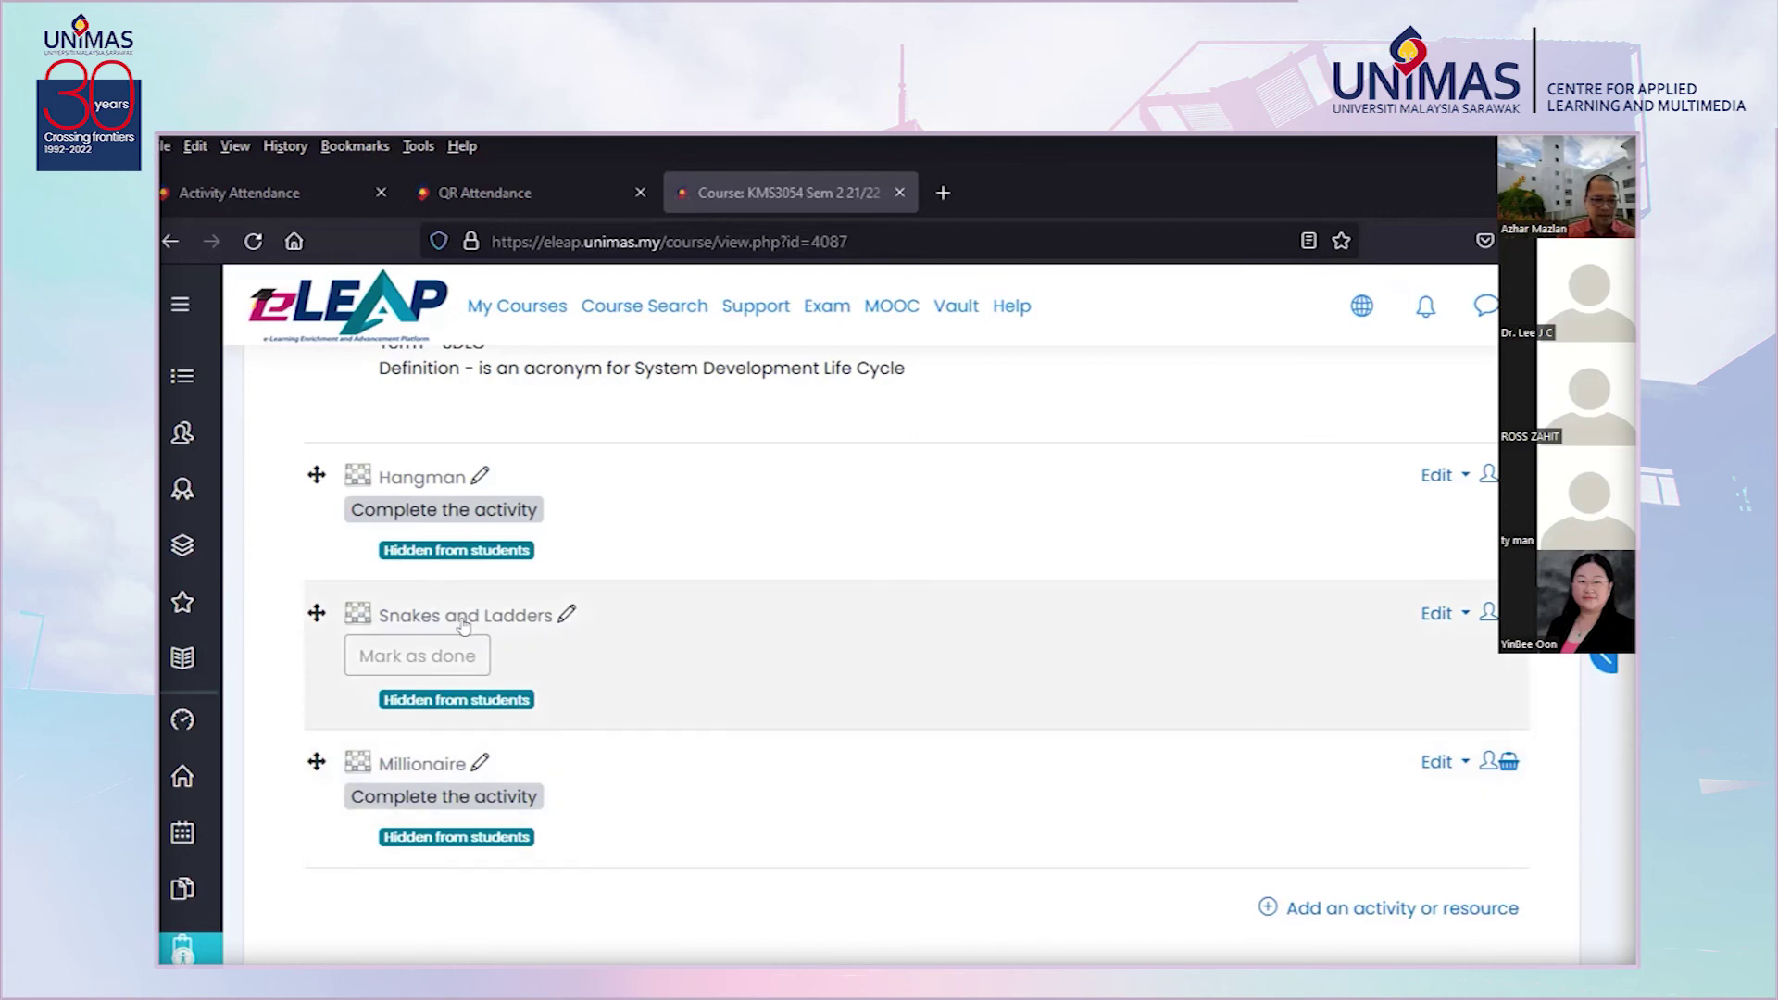
Open Snakes and Ladders, continue the previous attempt, and examine its question, answer field, board and dice
left_click(461, 620)
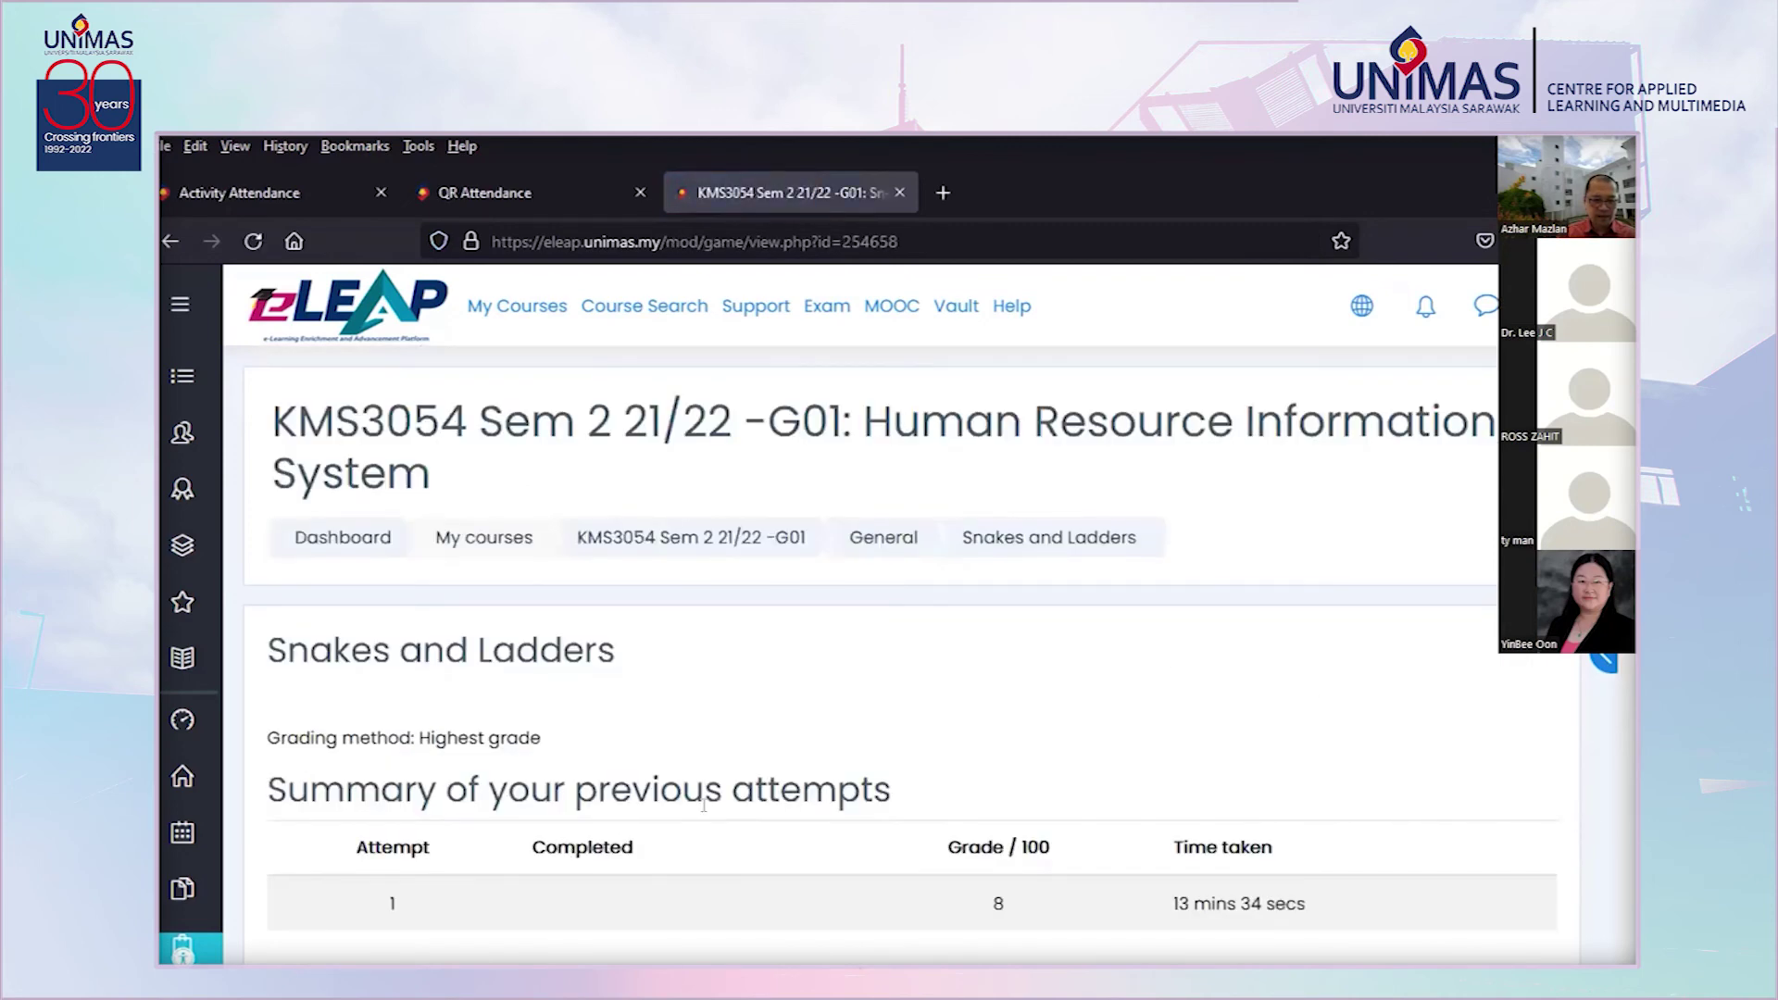
scroll(499, 739, "down", 5)
left_click(445, 609)
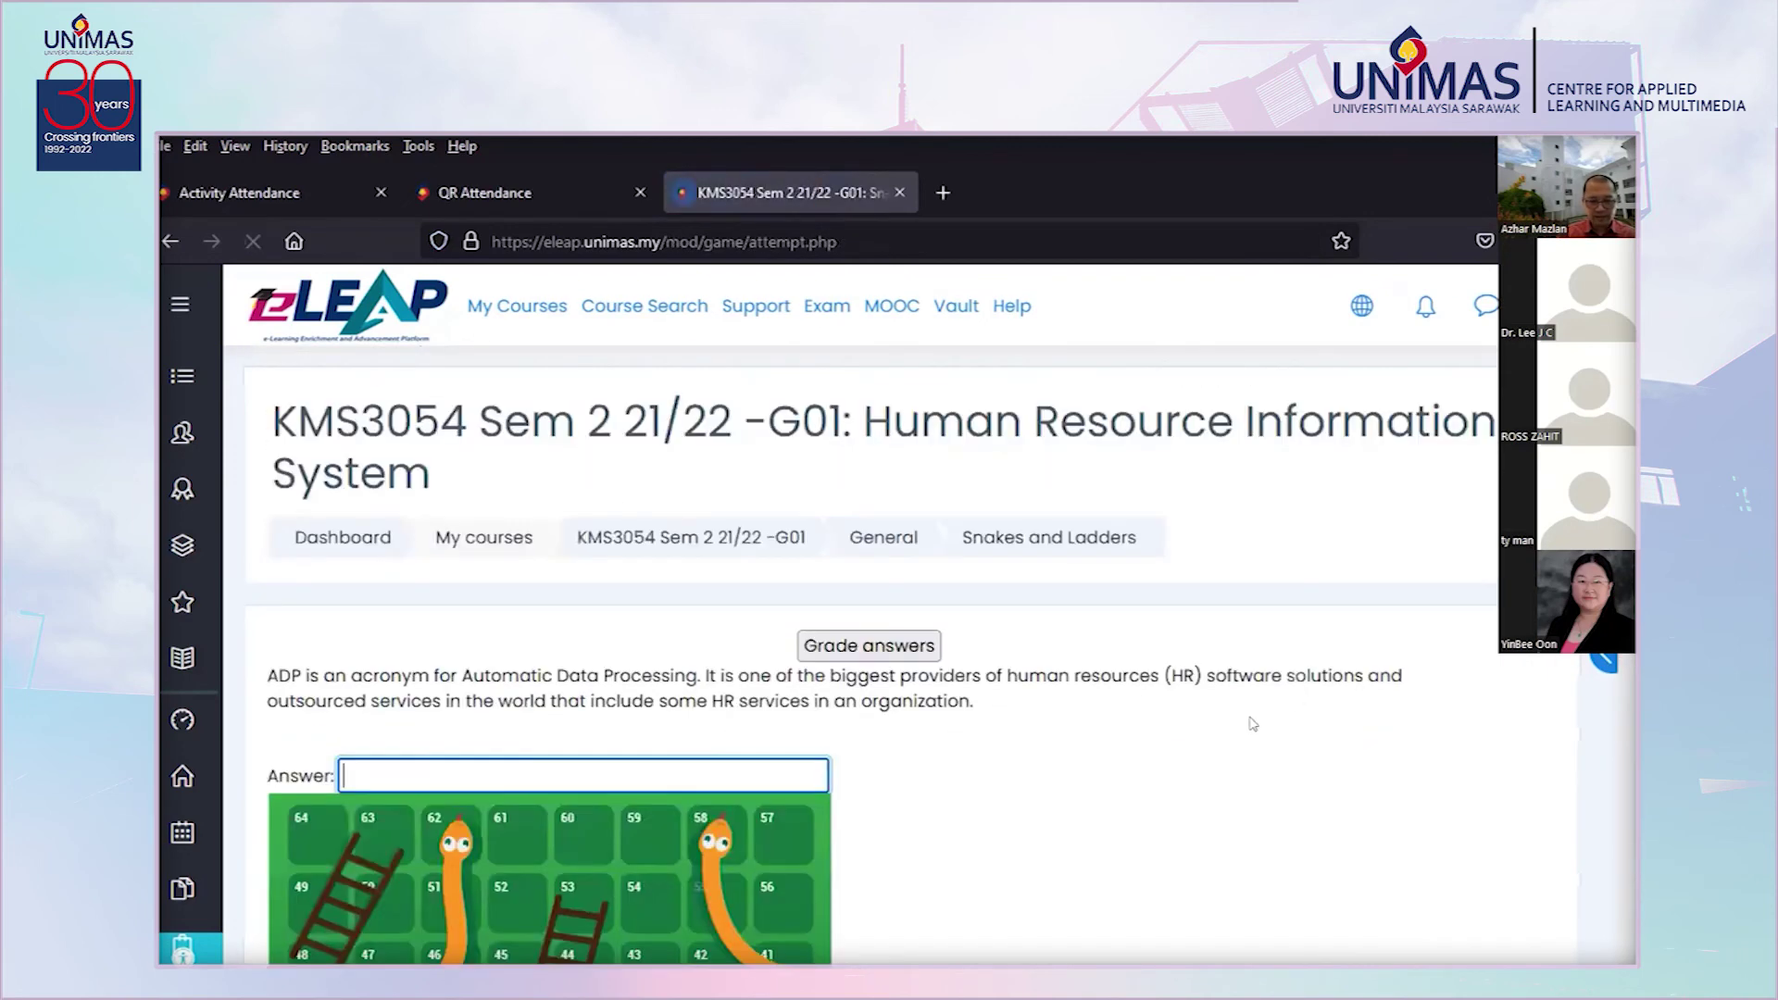
scroll(1207, 788, "down", 4)
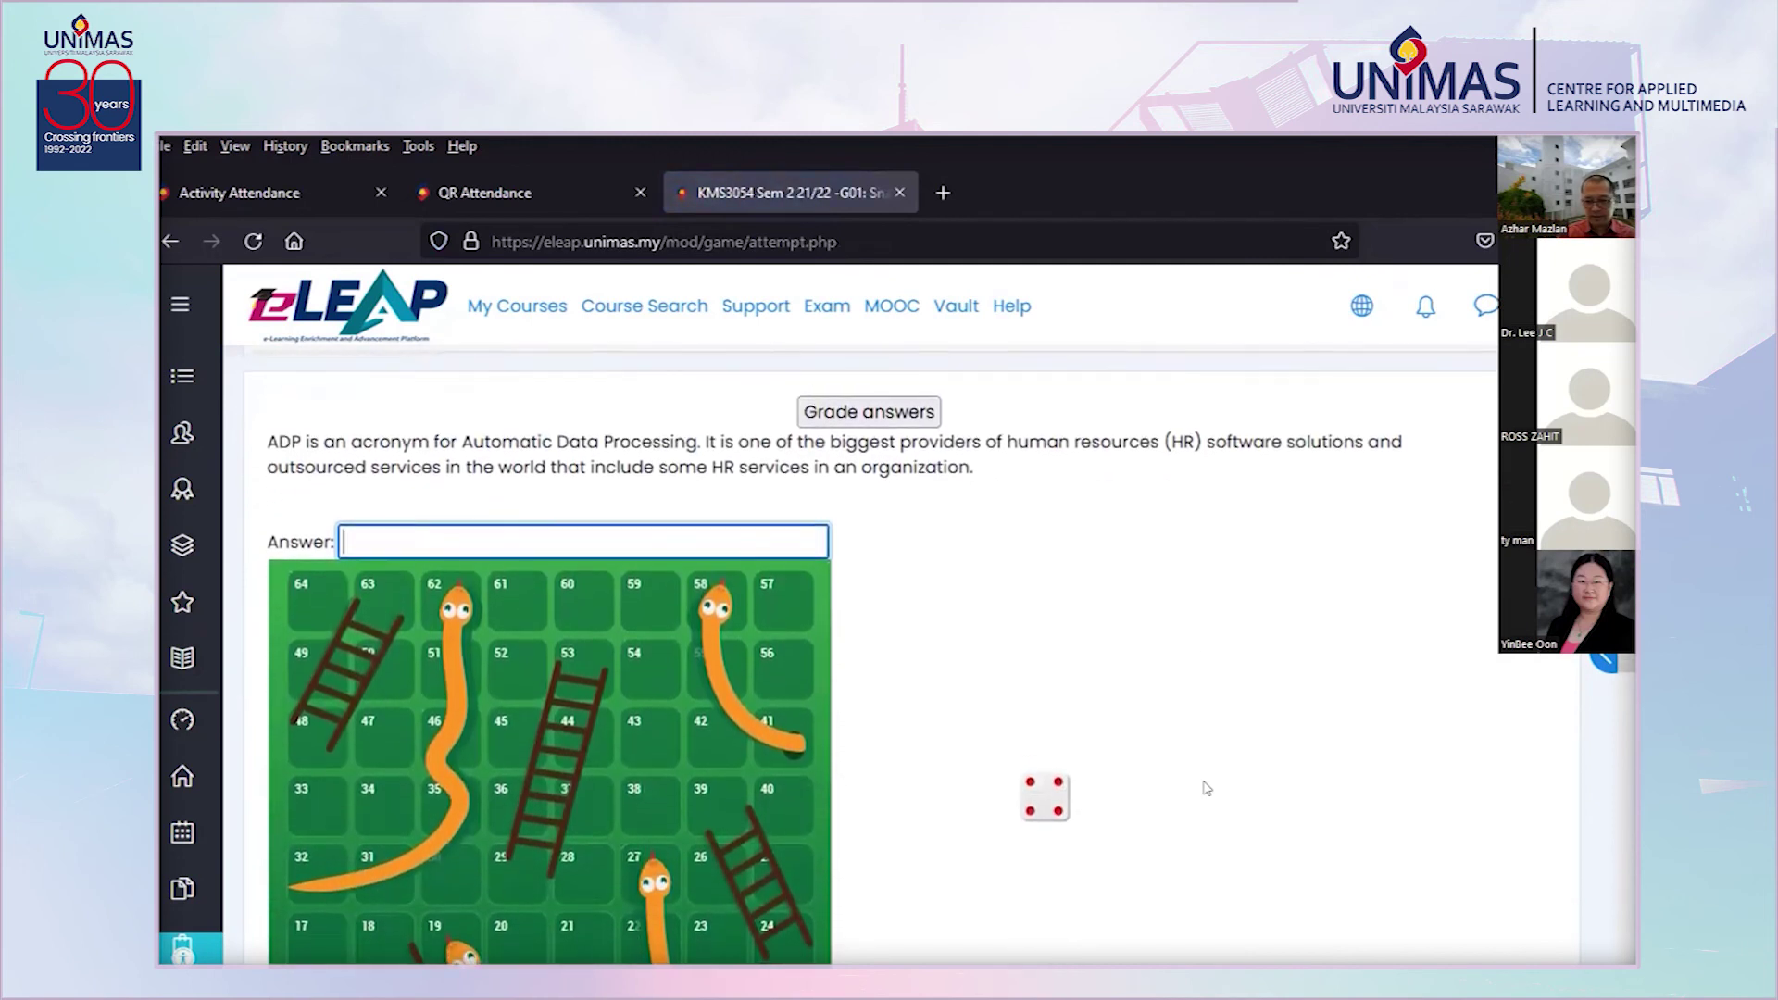
scroll(1207, 788, "down", 2)
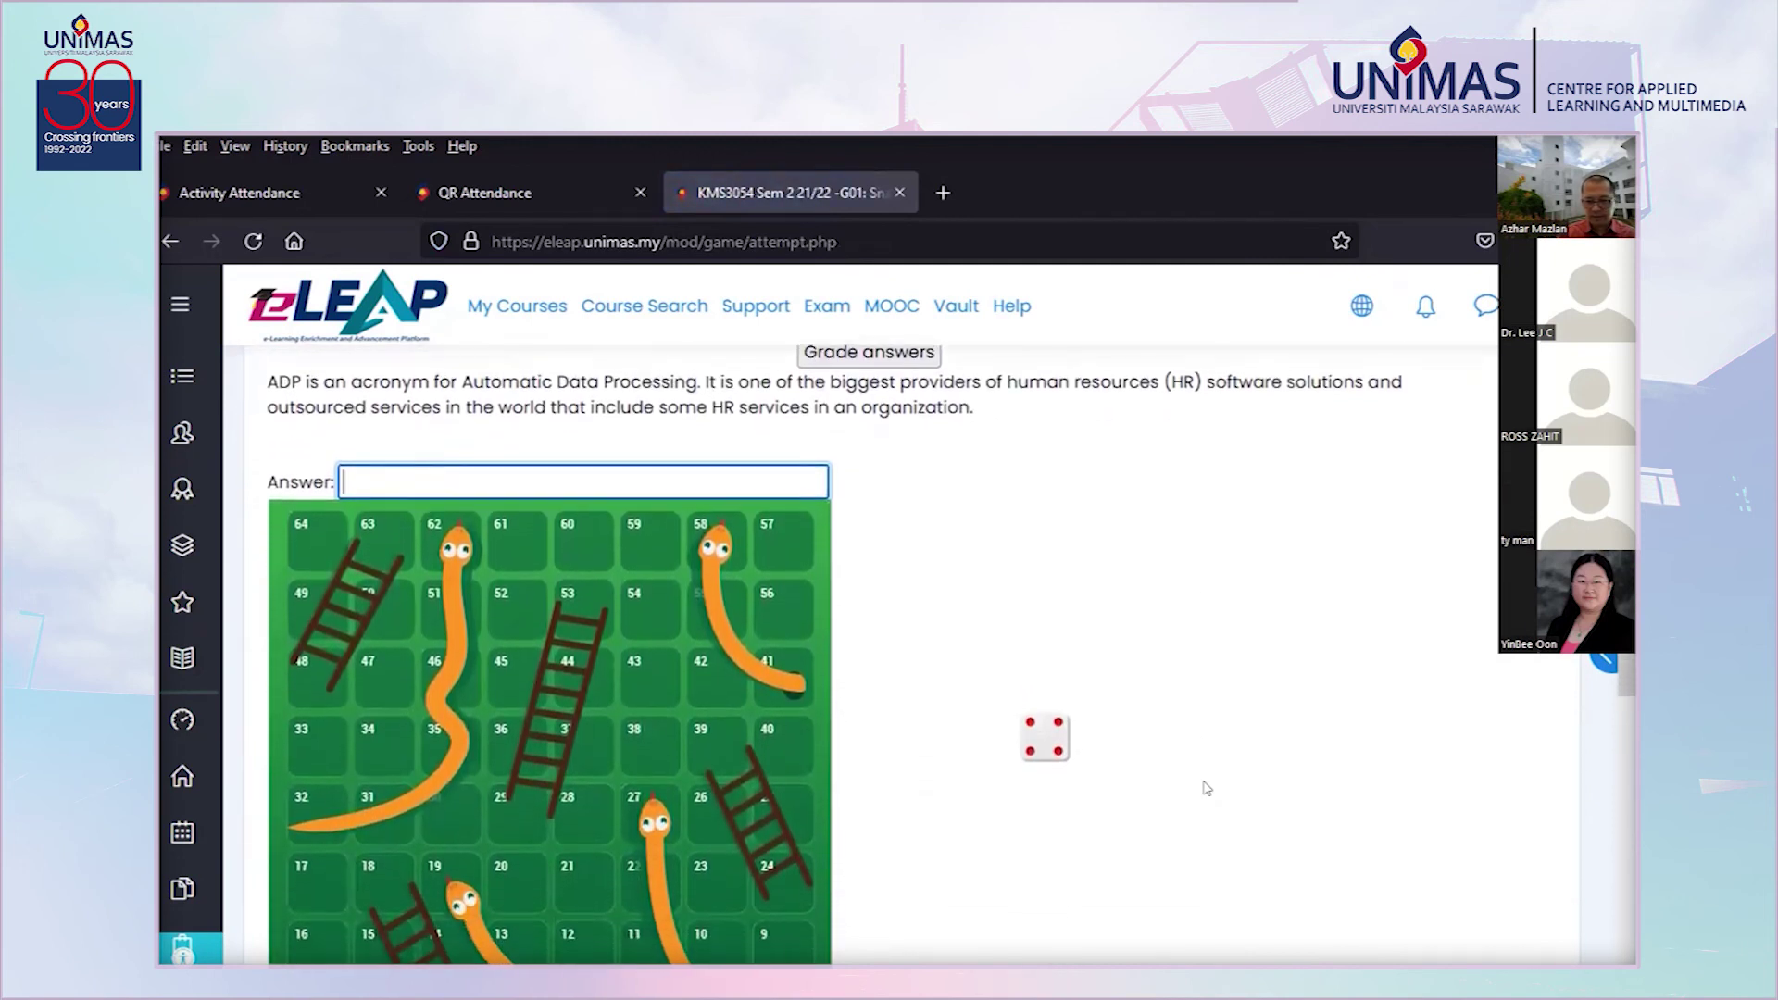
scroll(1207, 788, "down", 1)
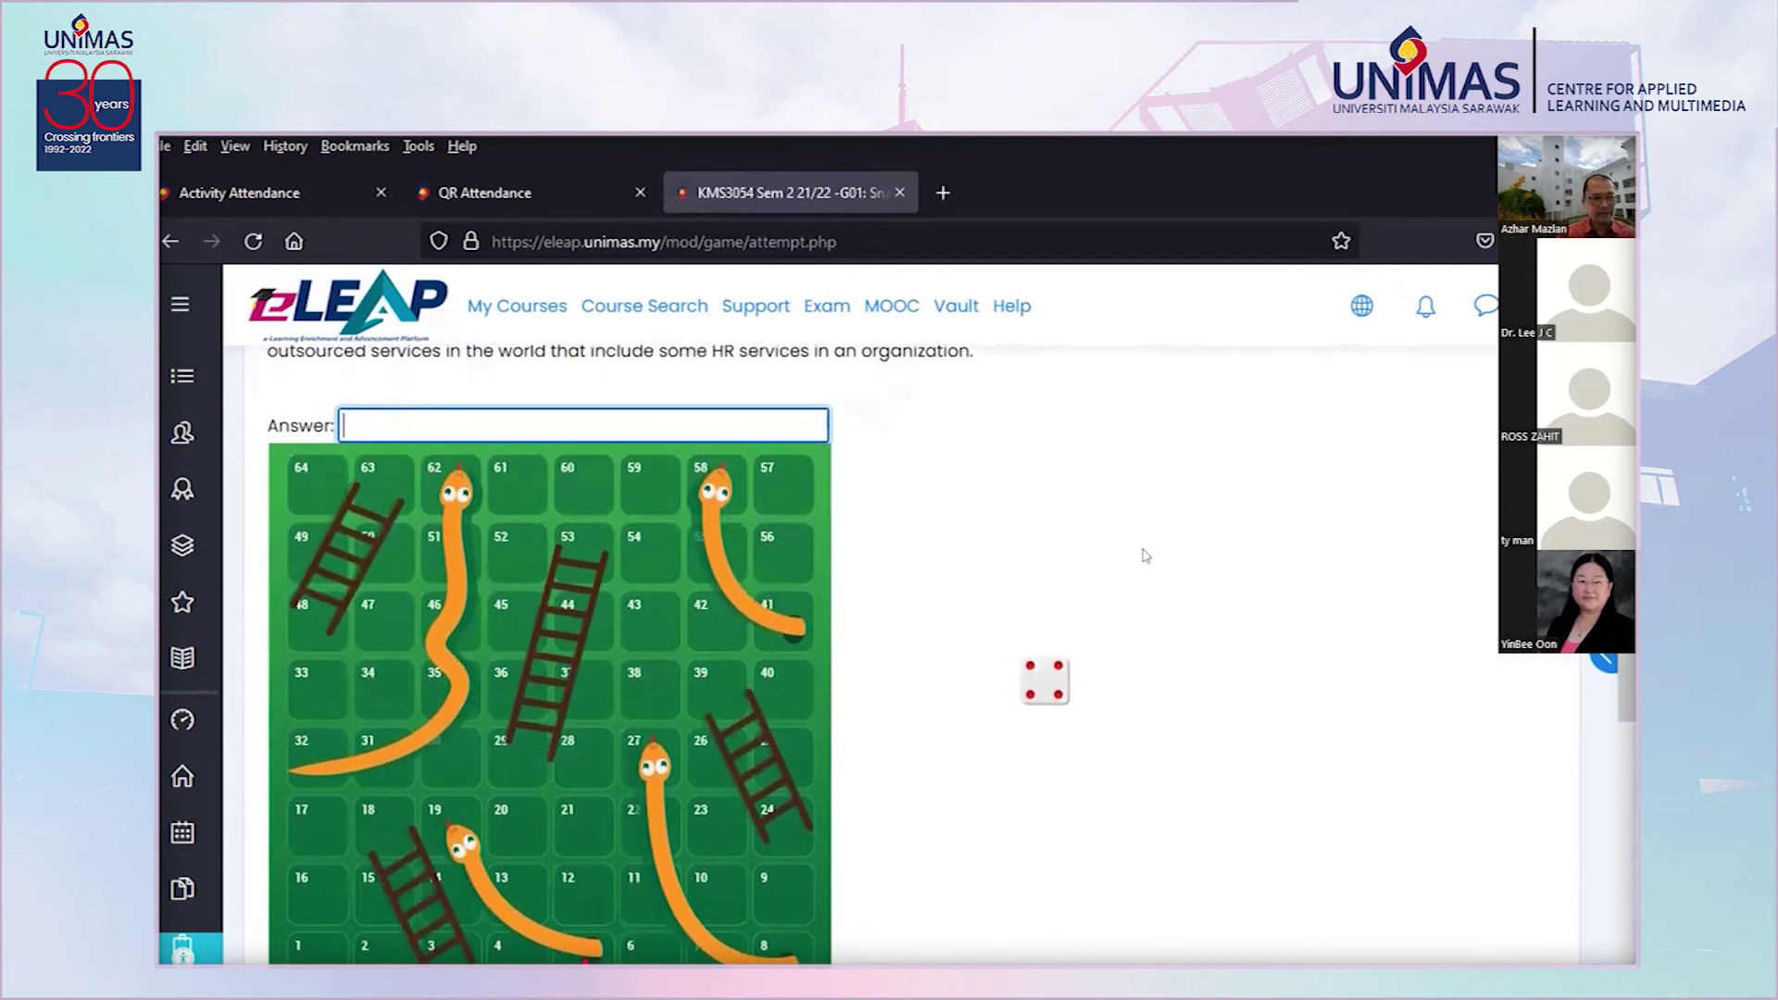
left_click(1416, 646)
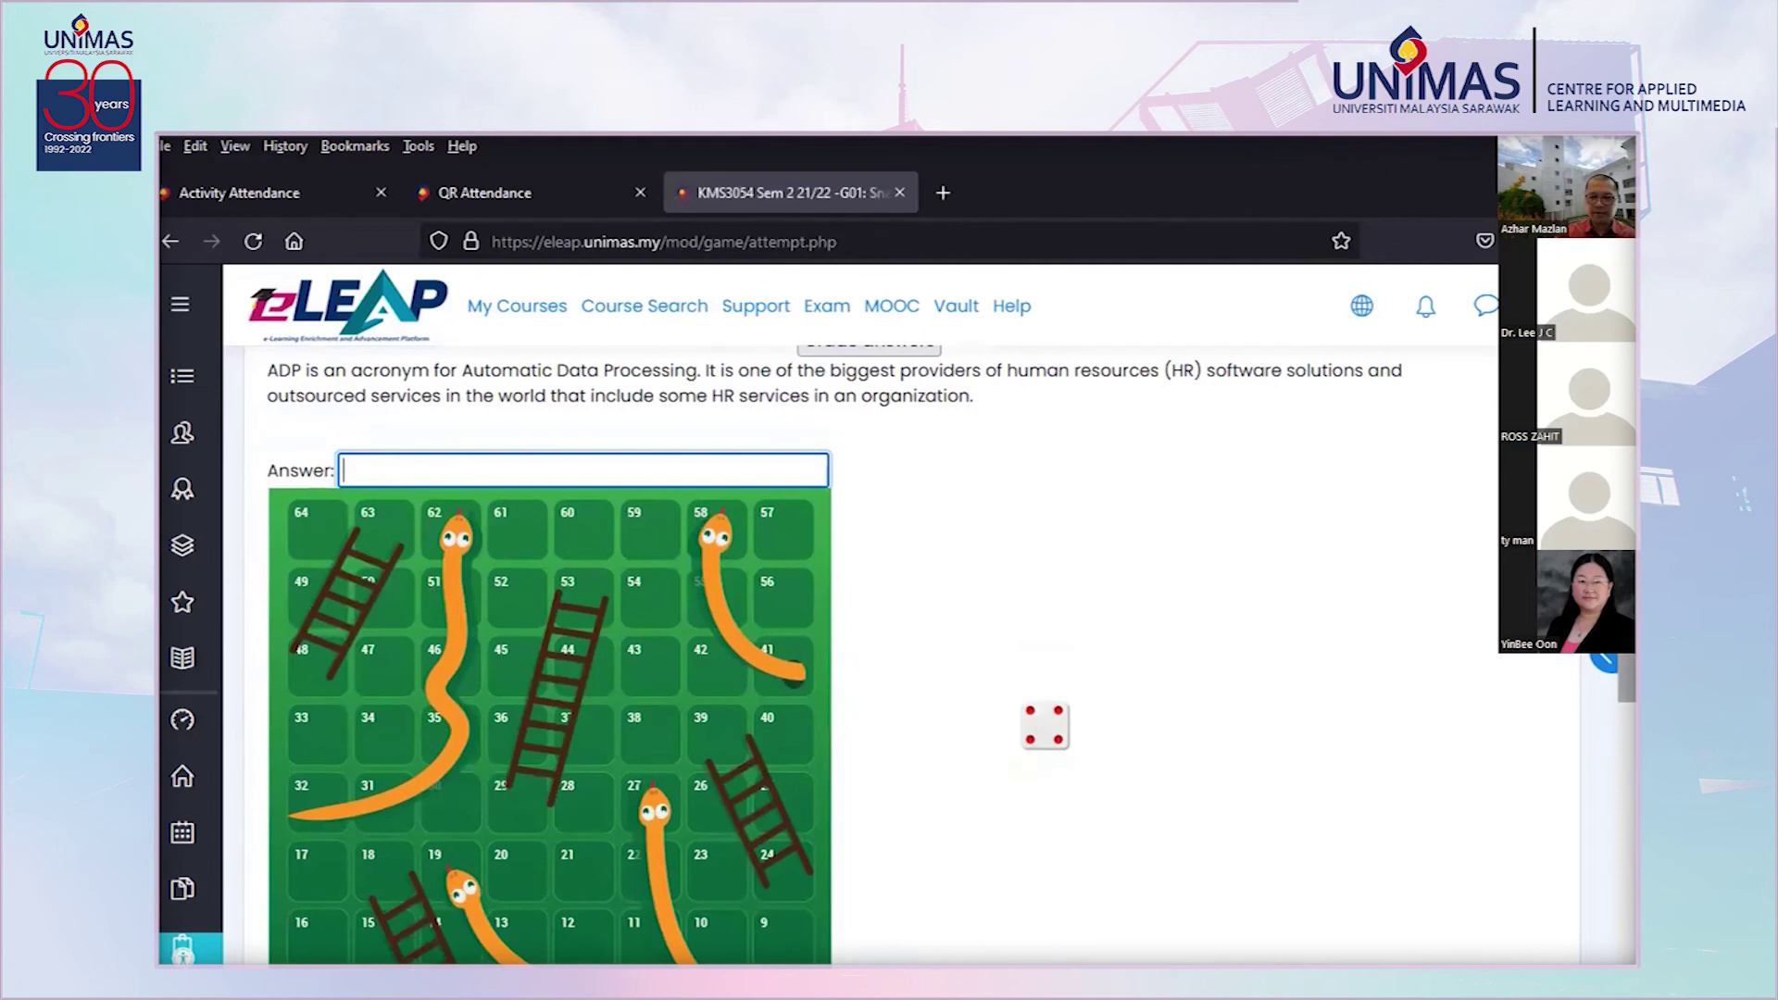
left_click_drag(1627, 674, 1627, 694)
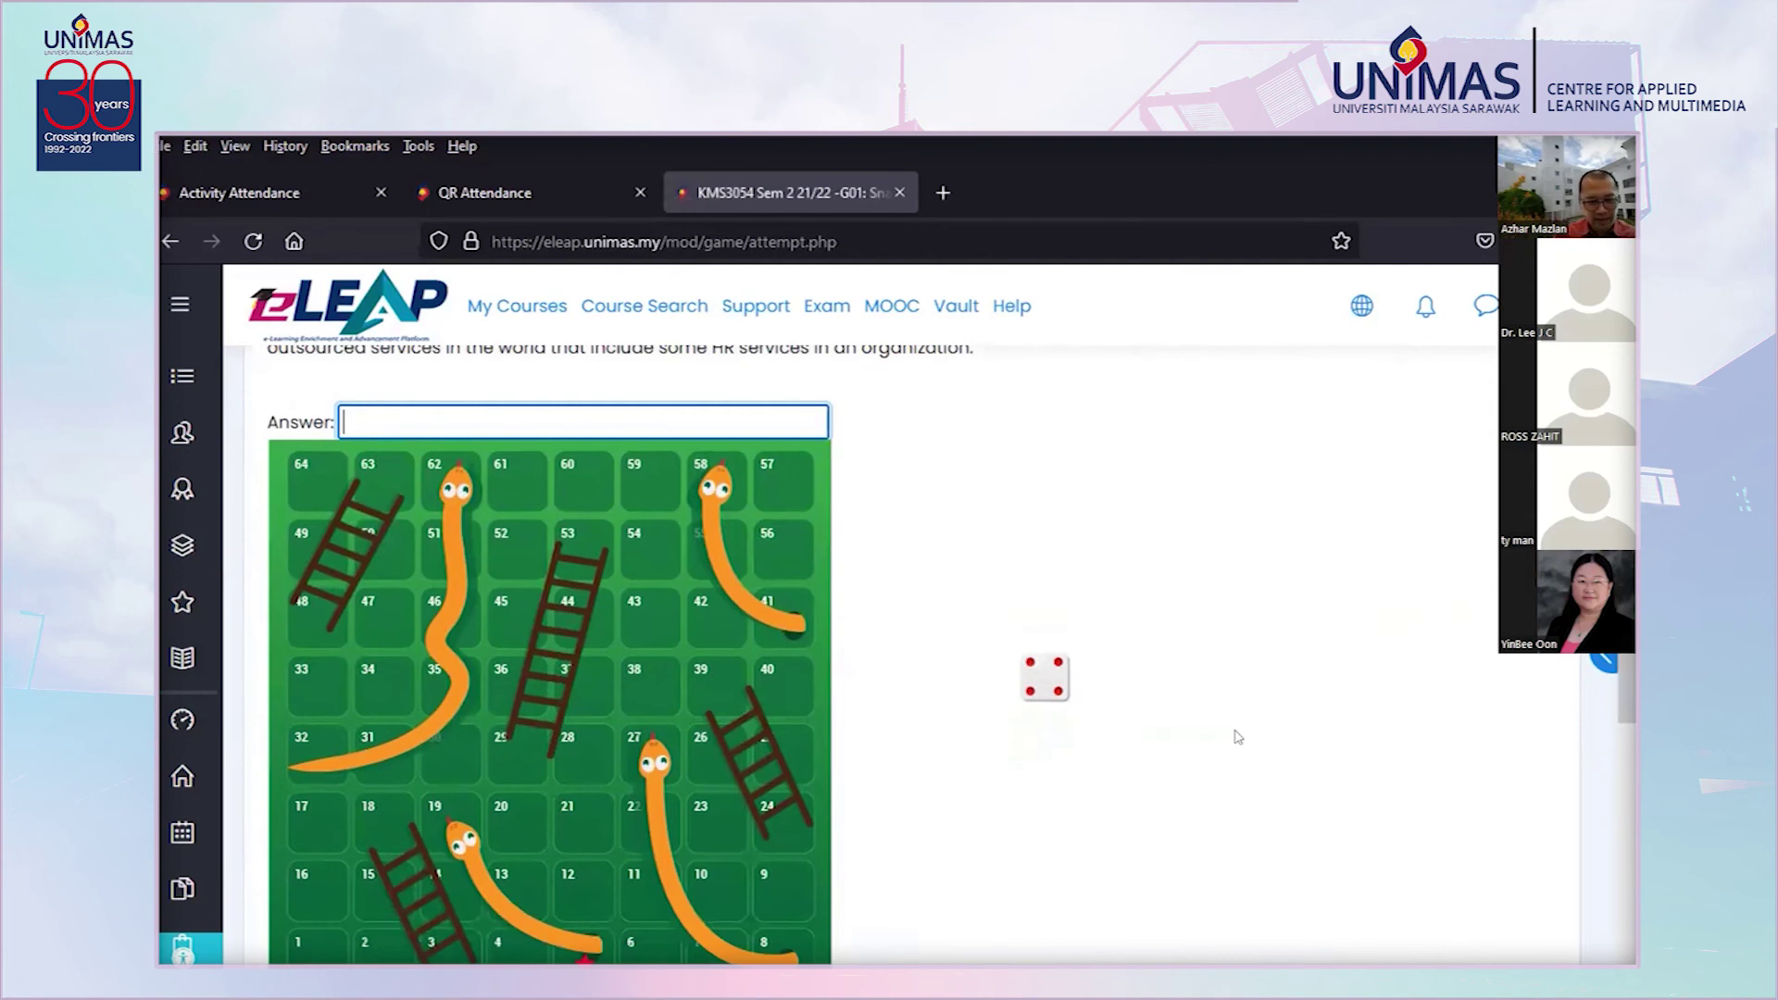
scroll(1309, 692, "down", 2)
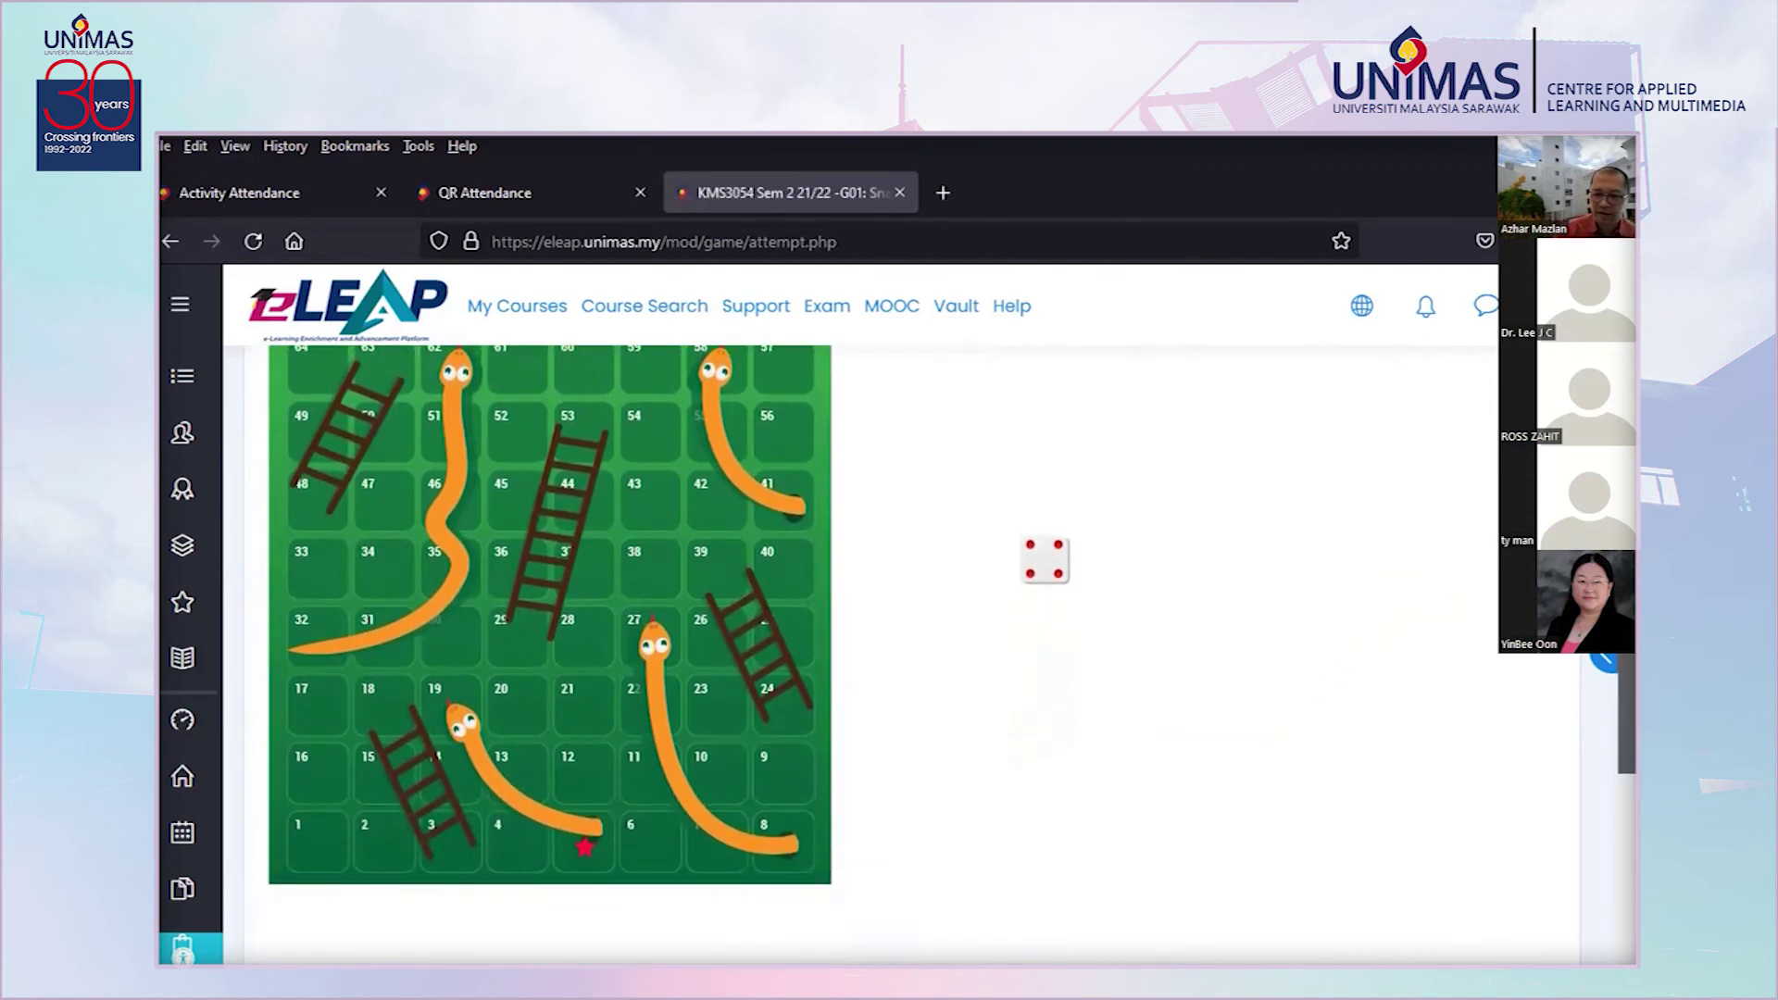
scroll(1018, 648, "up", 1)
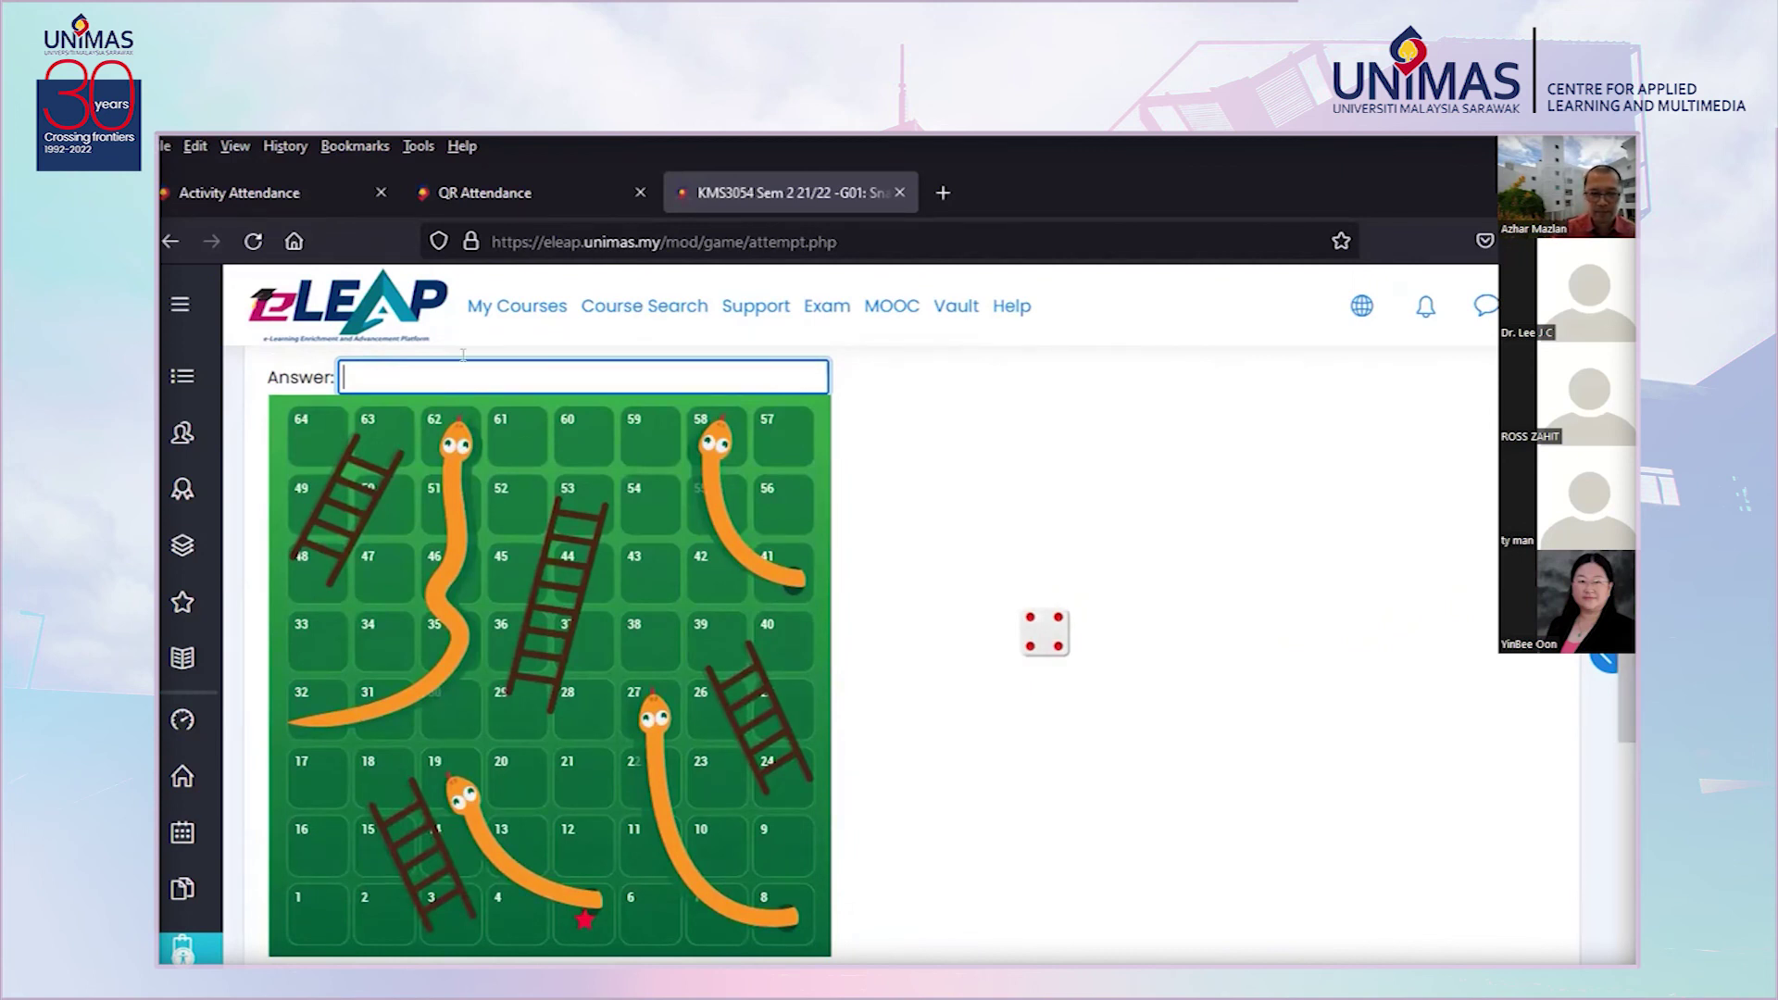
Exit the Snakes and Ladders attempt and go back to the game activities on the course page
left_click(171, 242)
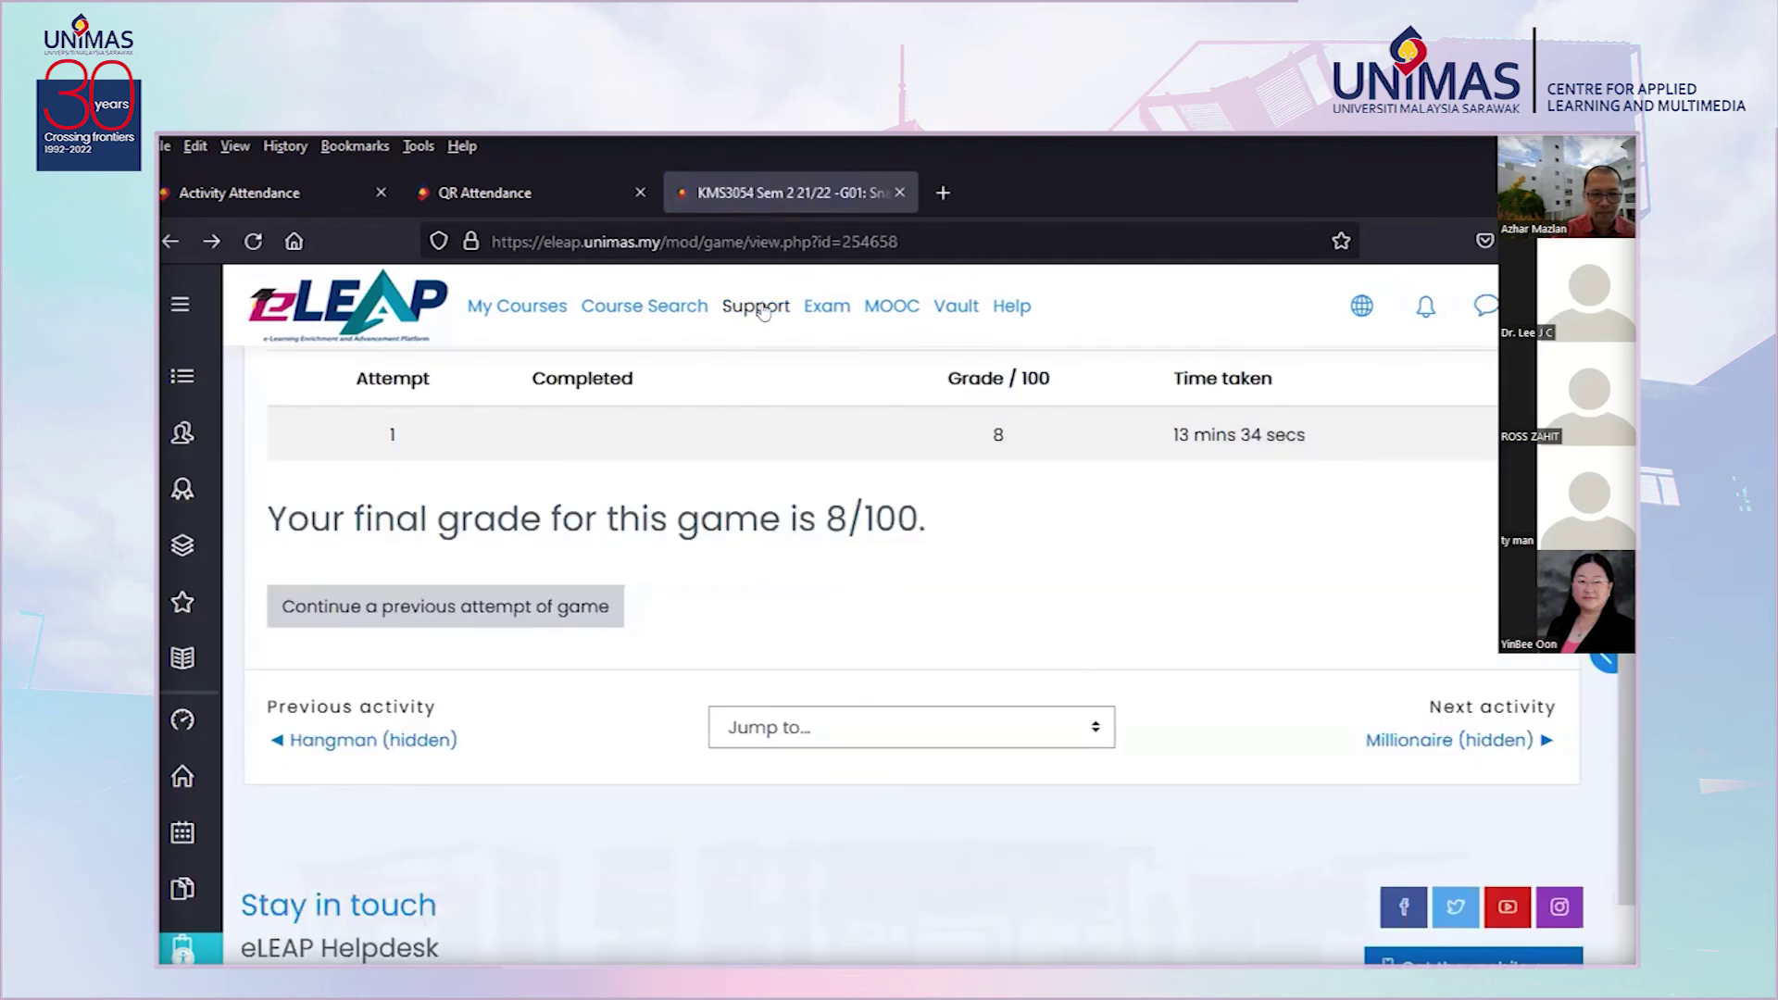
scroll(755, 393, "up", 5)
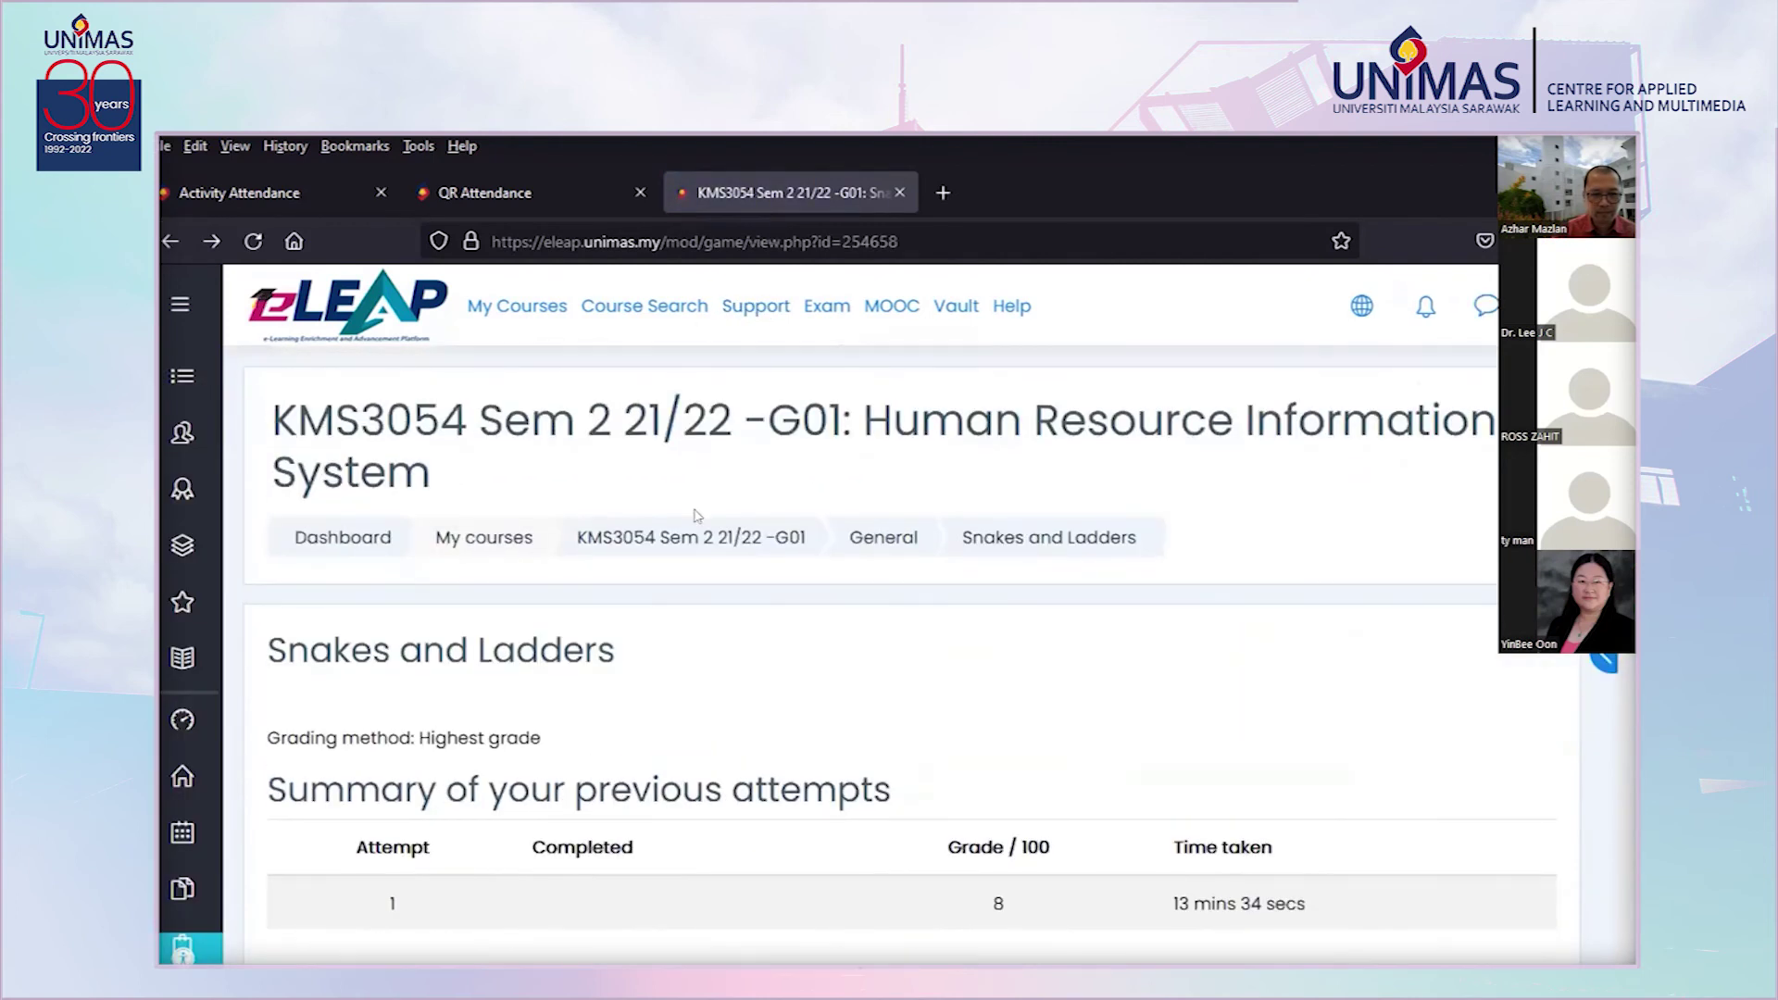
left_click(690, 519)
scroll(1389, 574, "down", 8)
scroll(1421, 606, "down", 5)
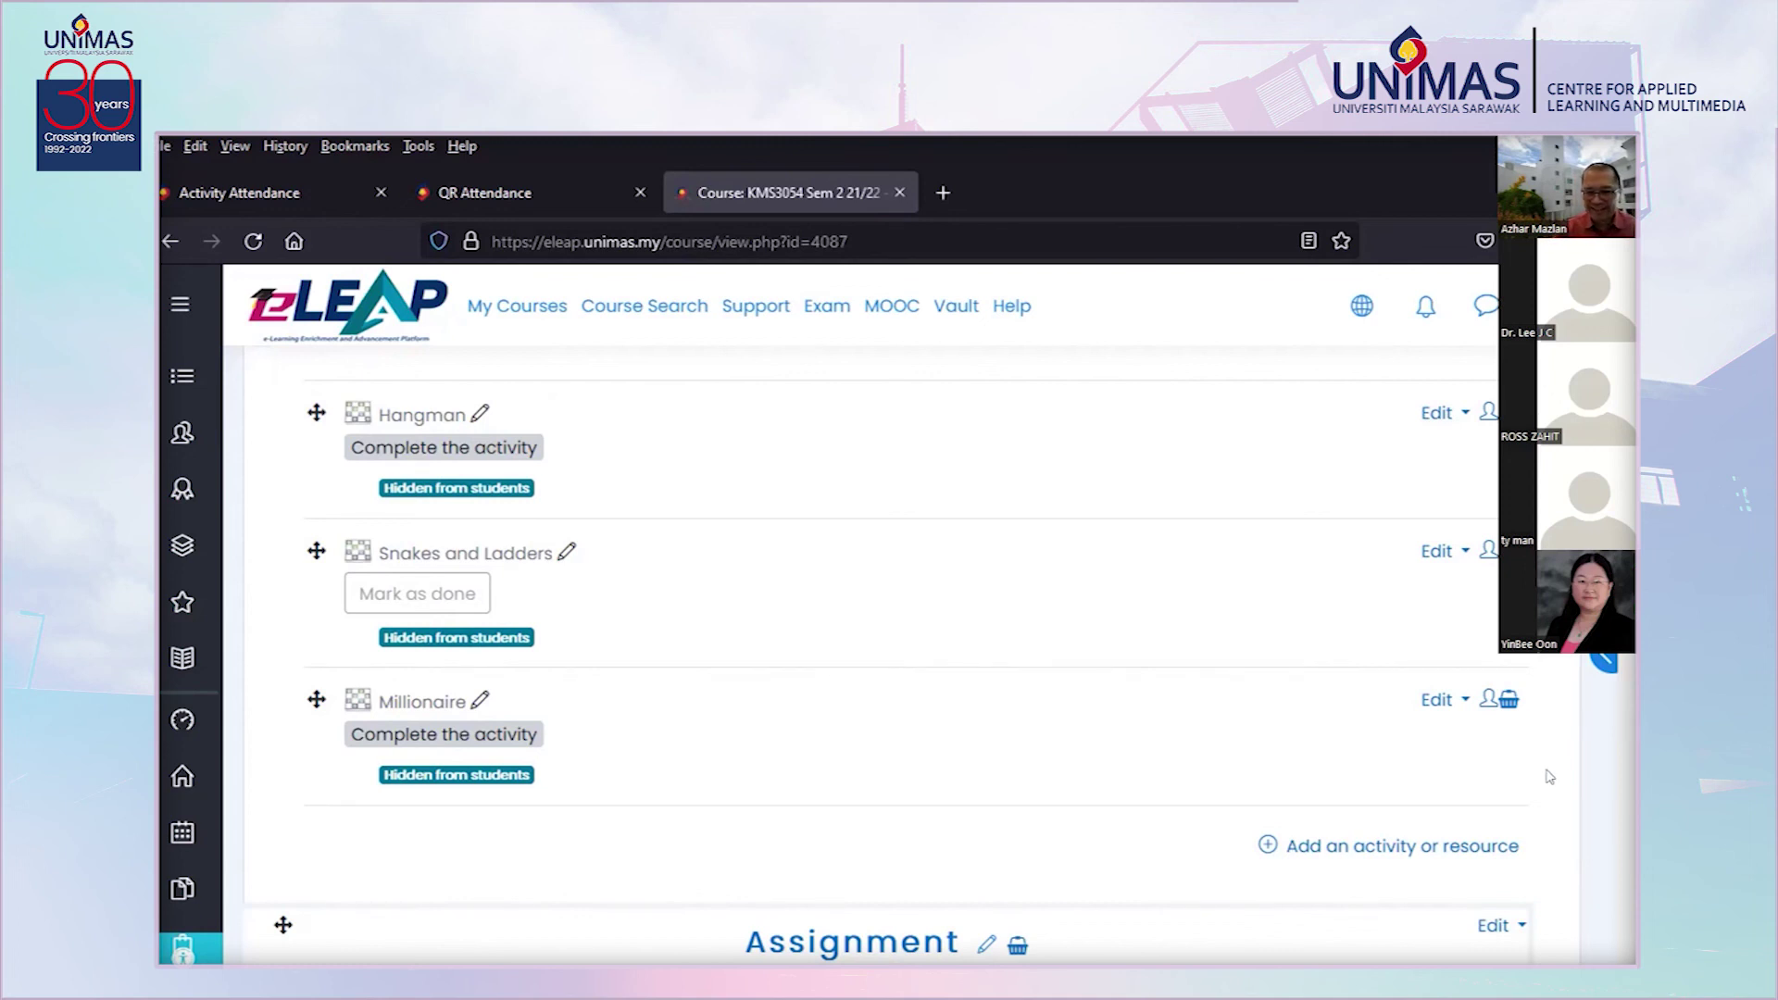
Browse the available activity and resource types, including the Game activities, and close the chooser without adding anything
left_click(1443, 846)
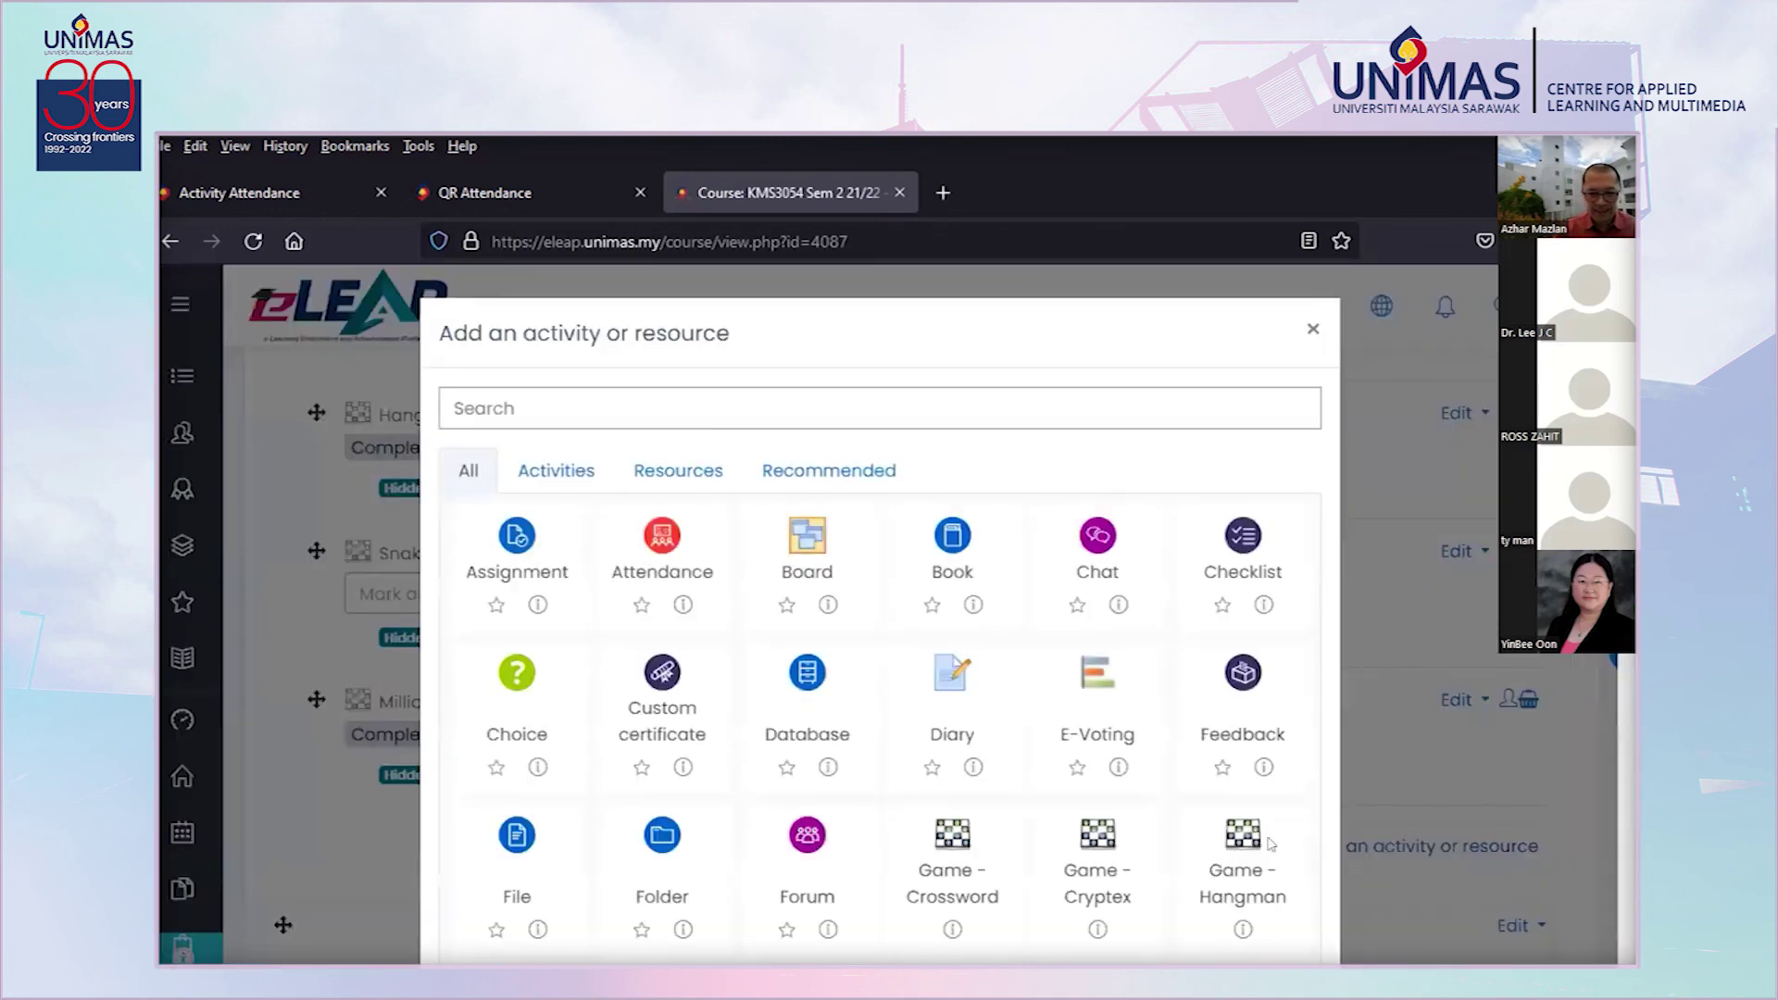
scroll(1192, 846, "down", 3)
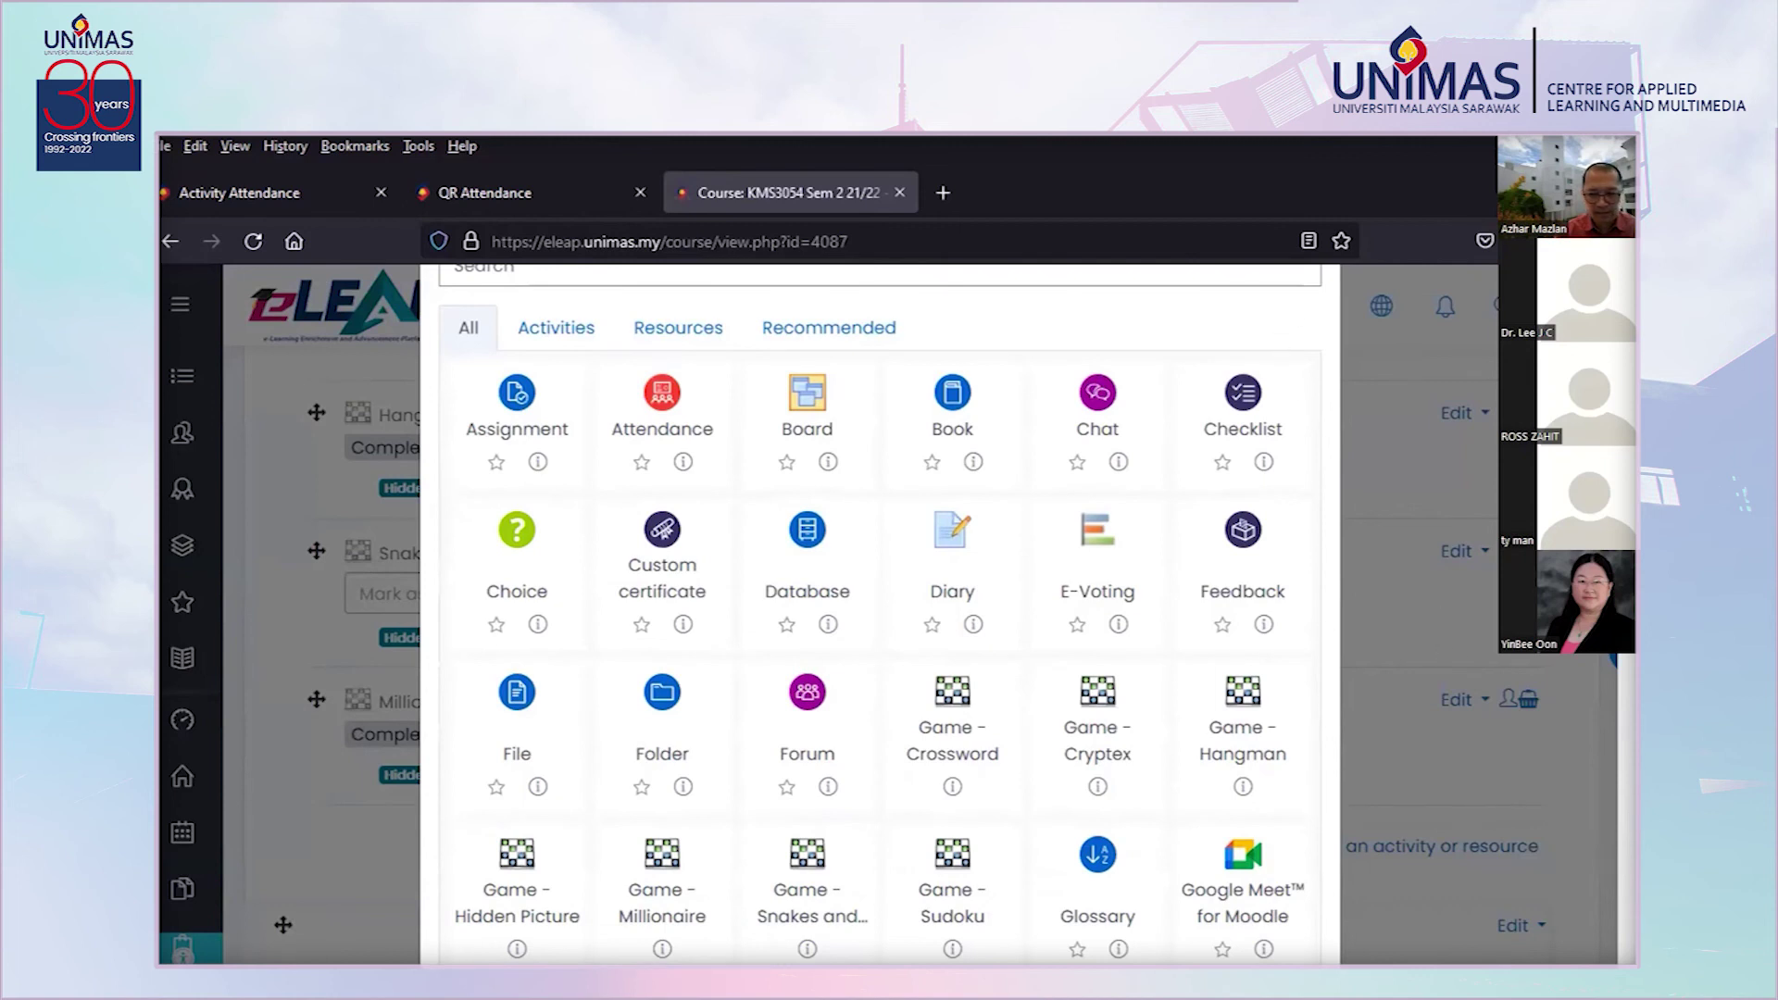
scroll(1627, 736, "down", 7)
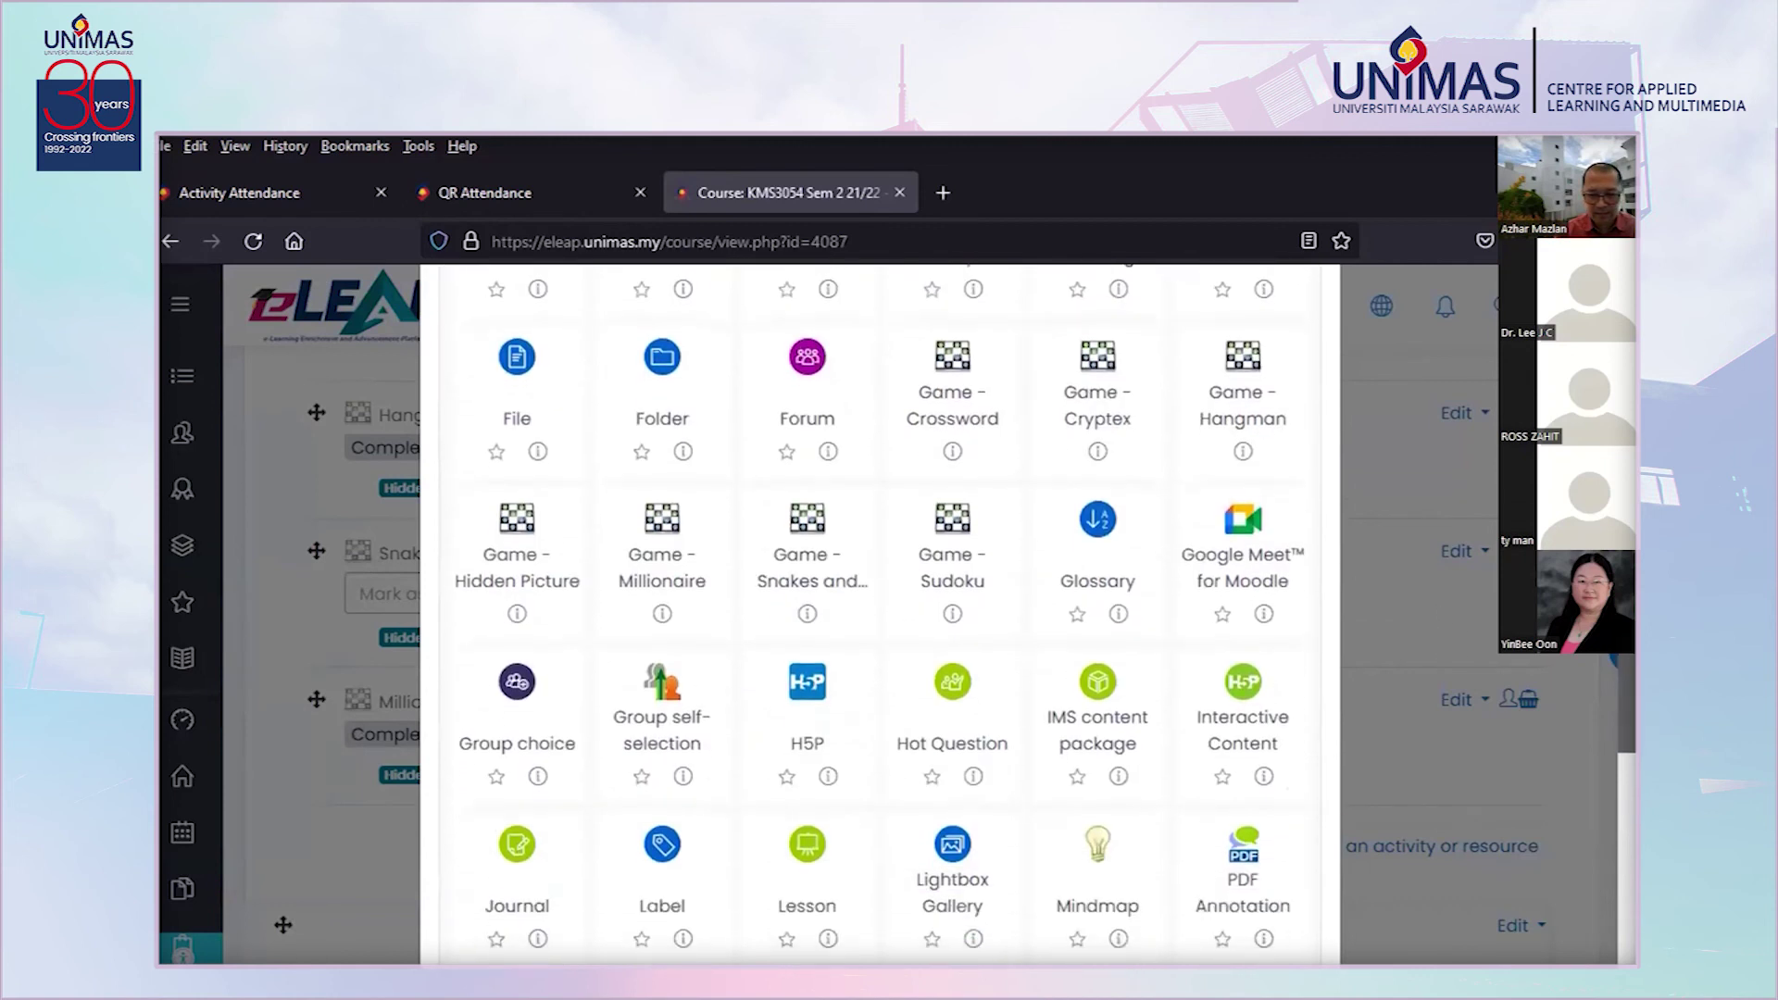
scroll(1628, 735, "down", 4)
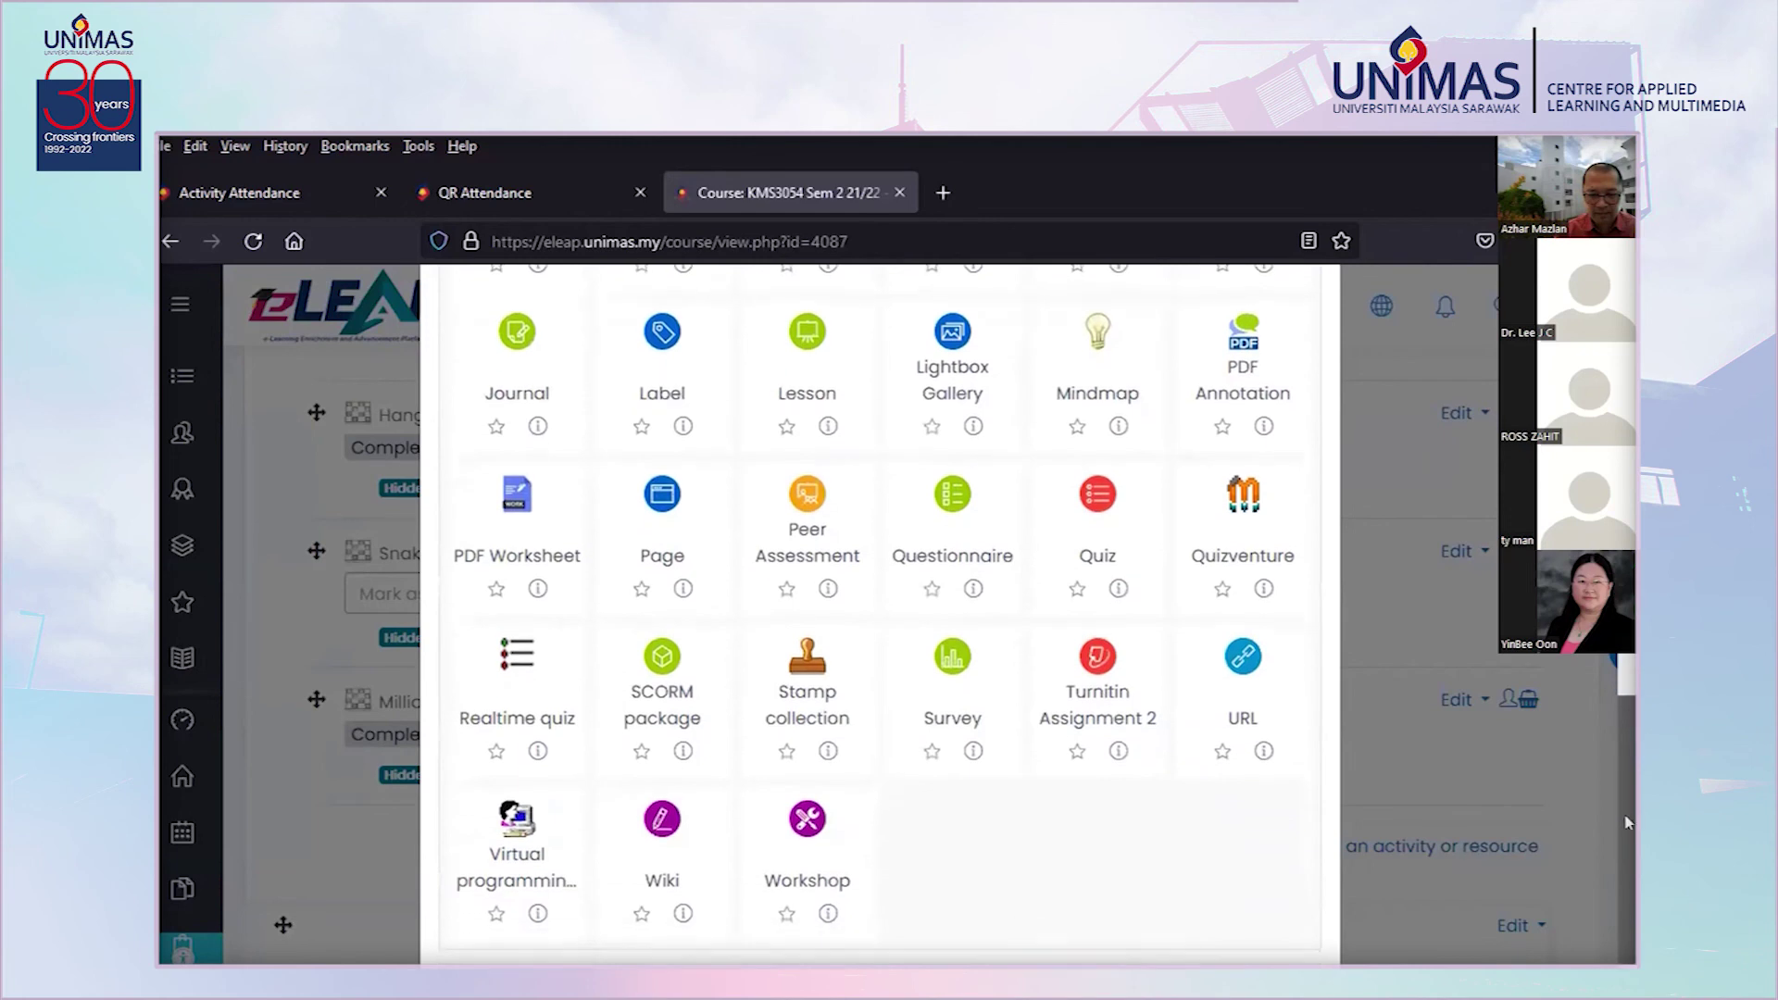
scroll(1627, 735, "up", 7)
scroll(1628, 736, "up", 4)
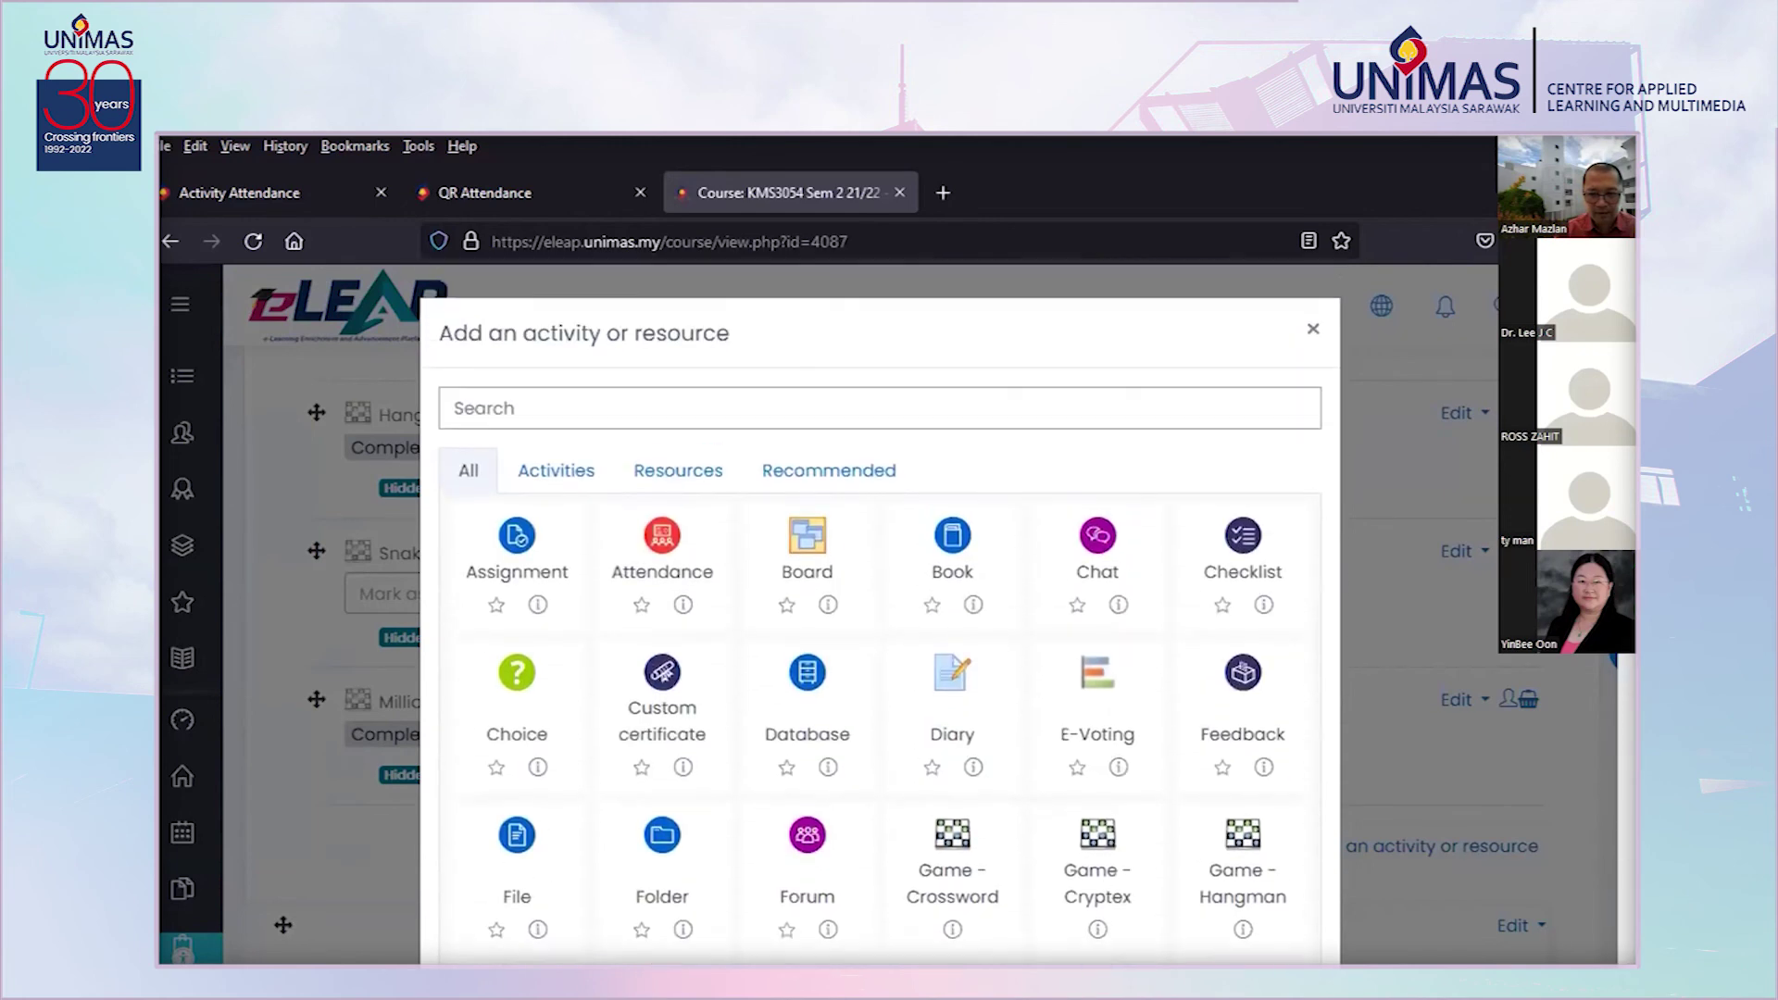
left_click(1309, 329)
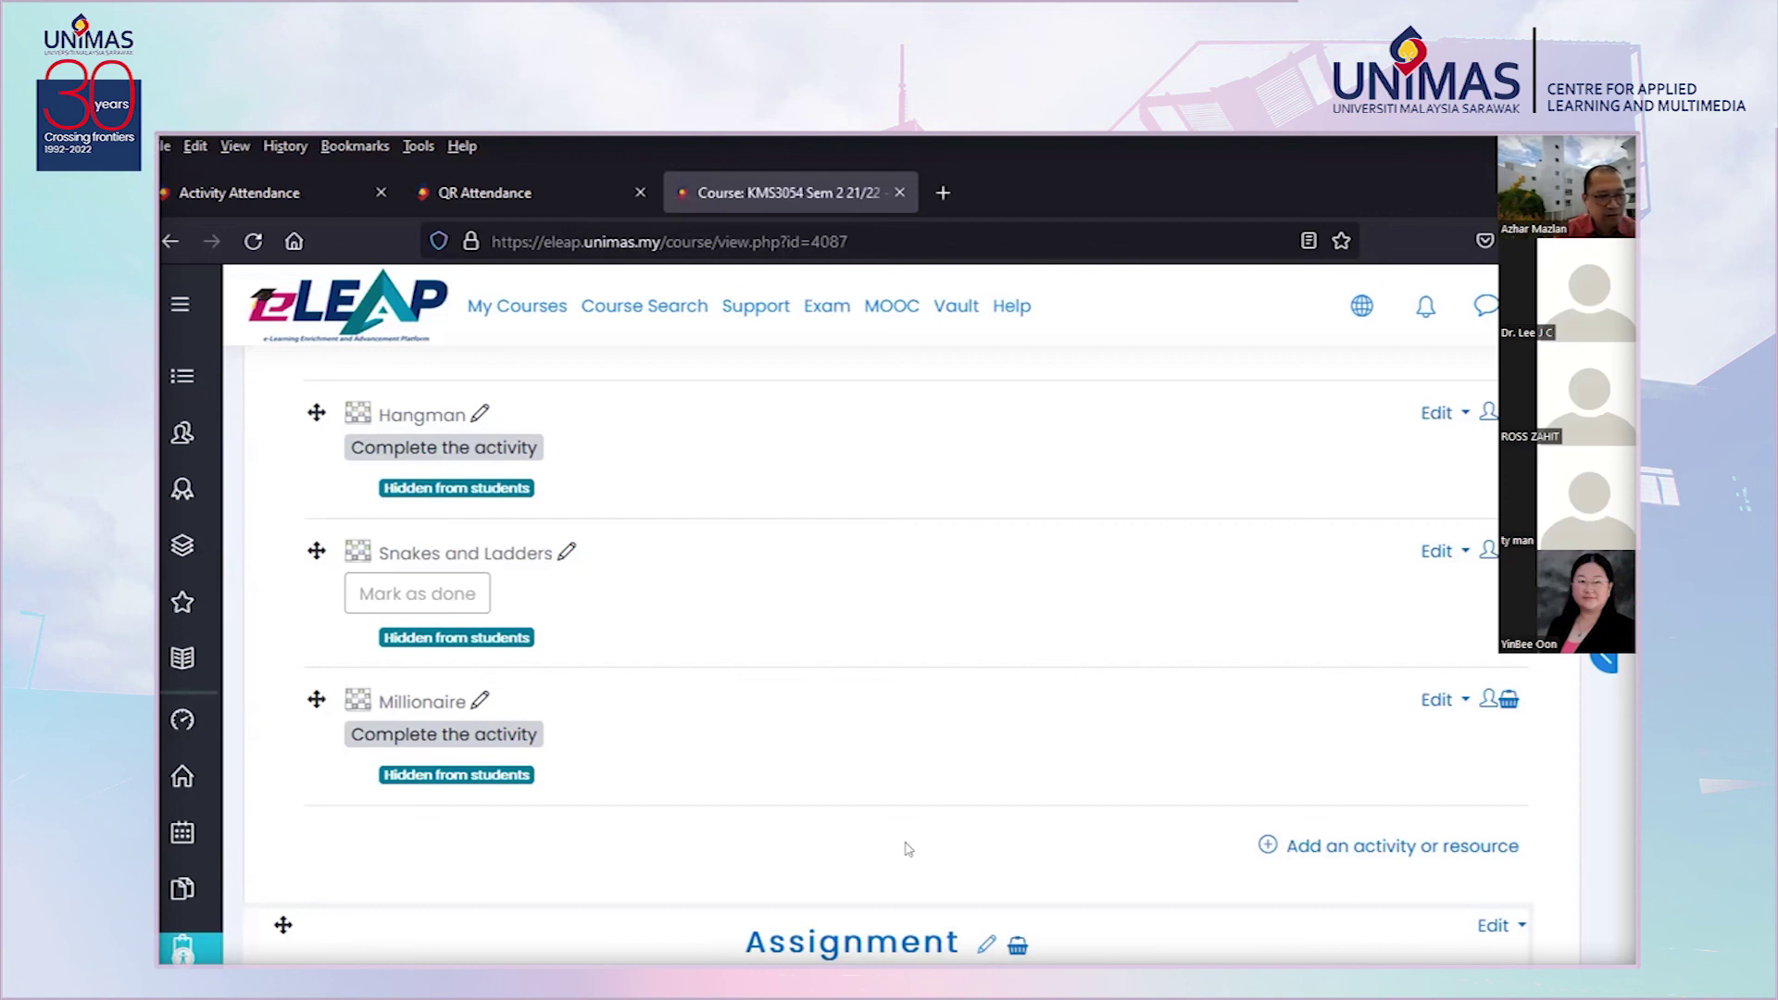
scroll(908, 849, "down", 2)
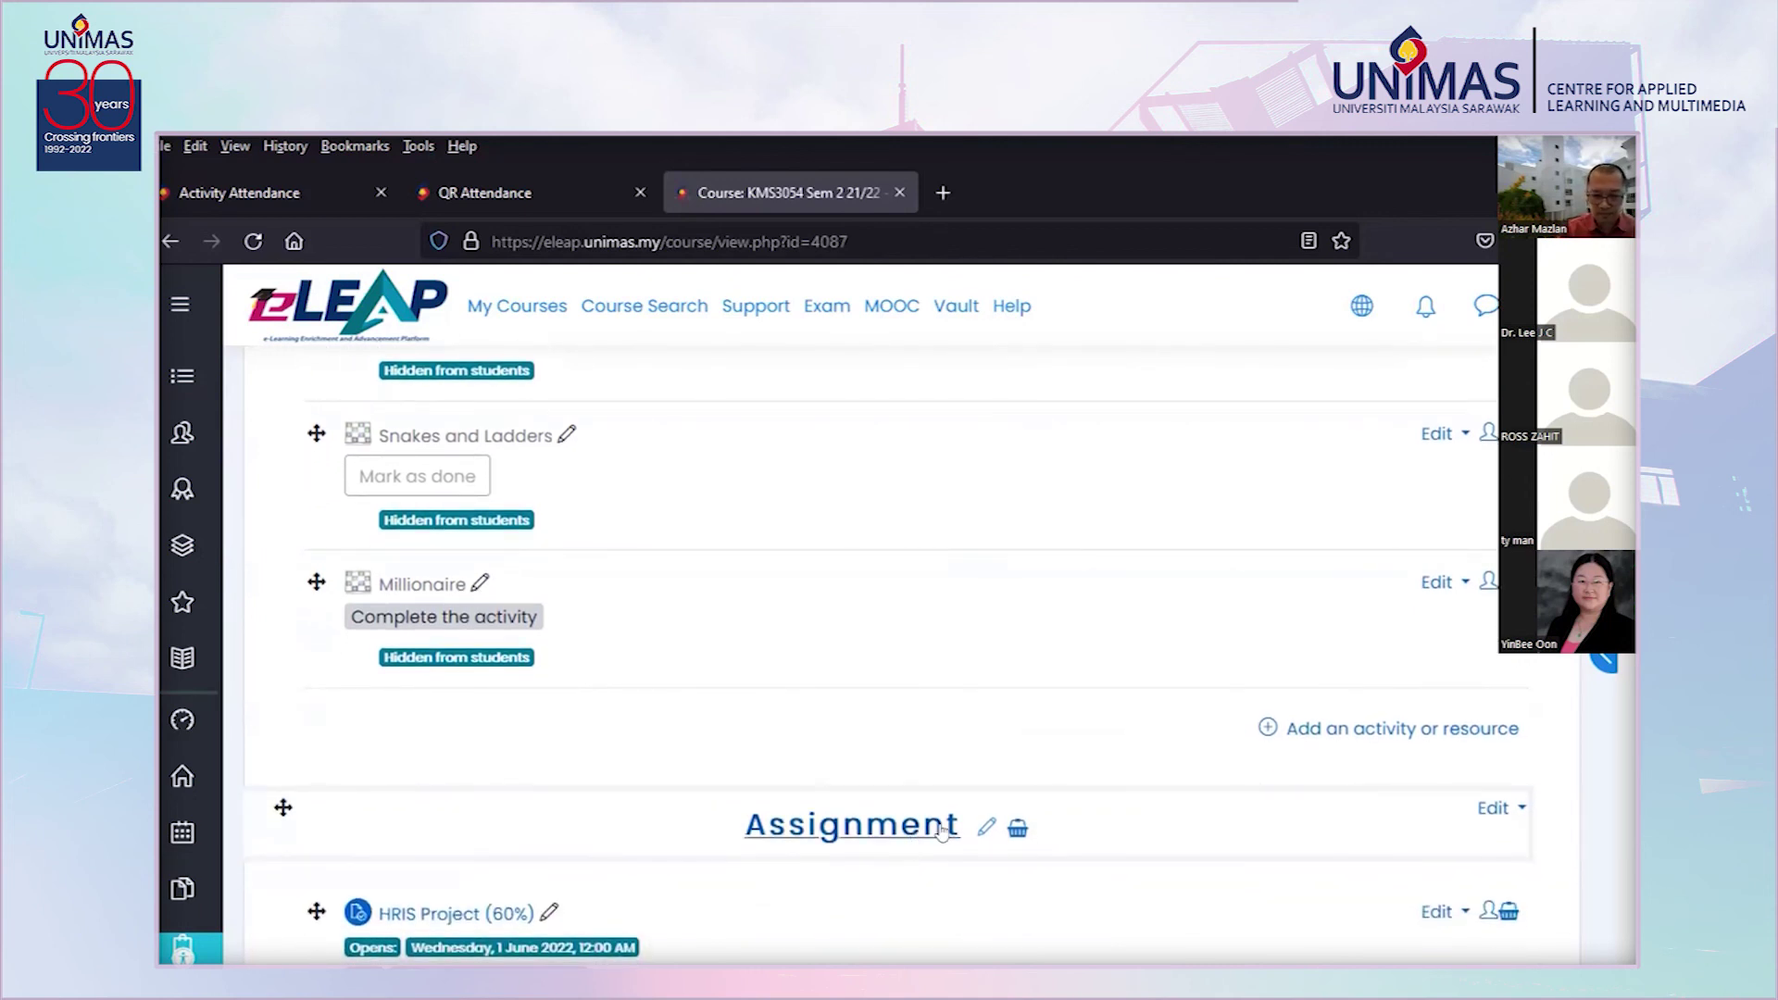
scroll(1169, 840, "up", 2)
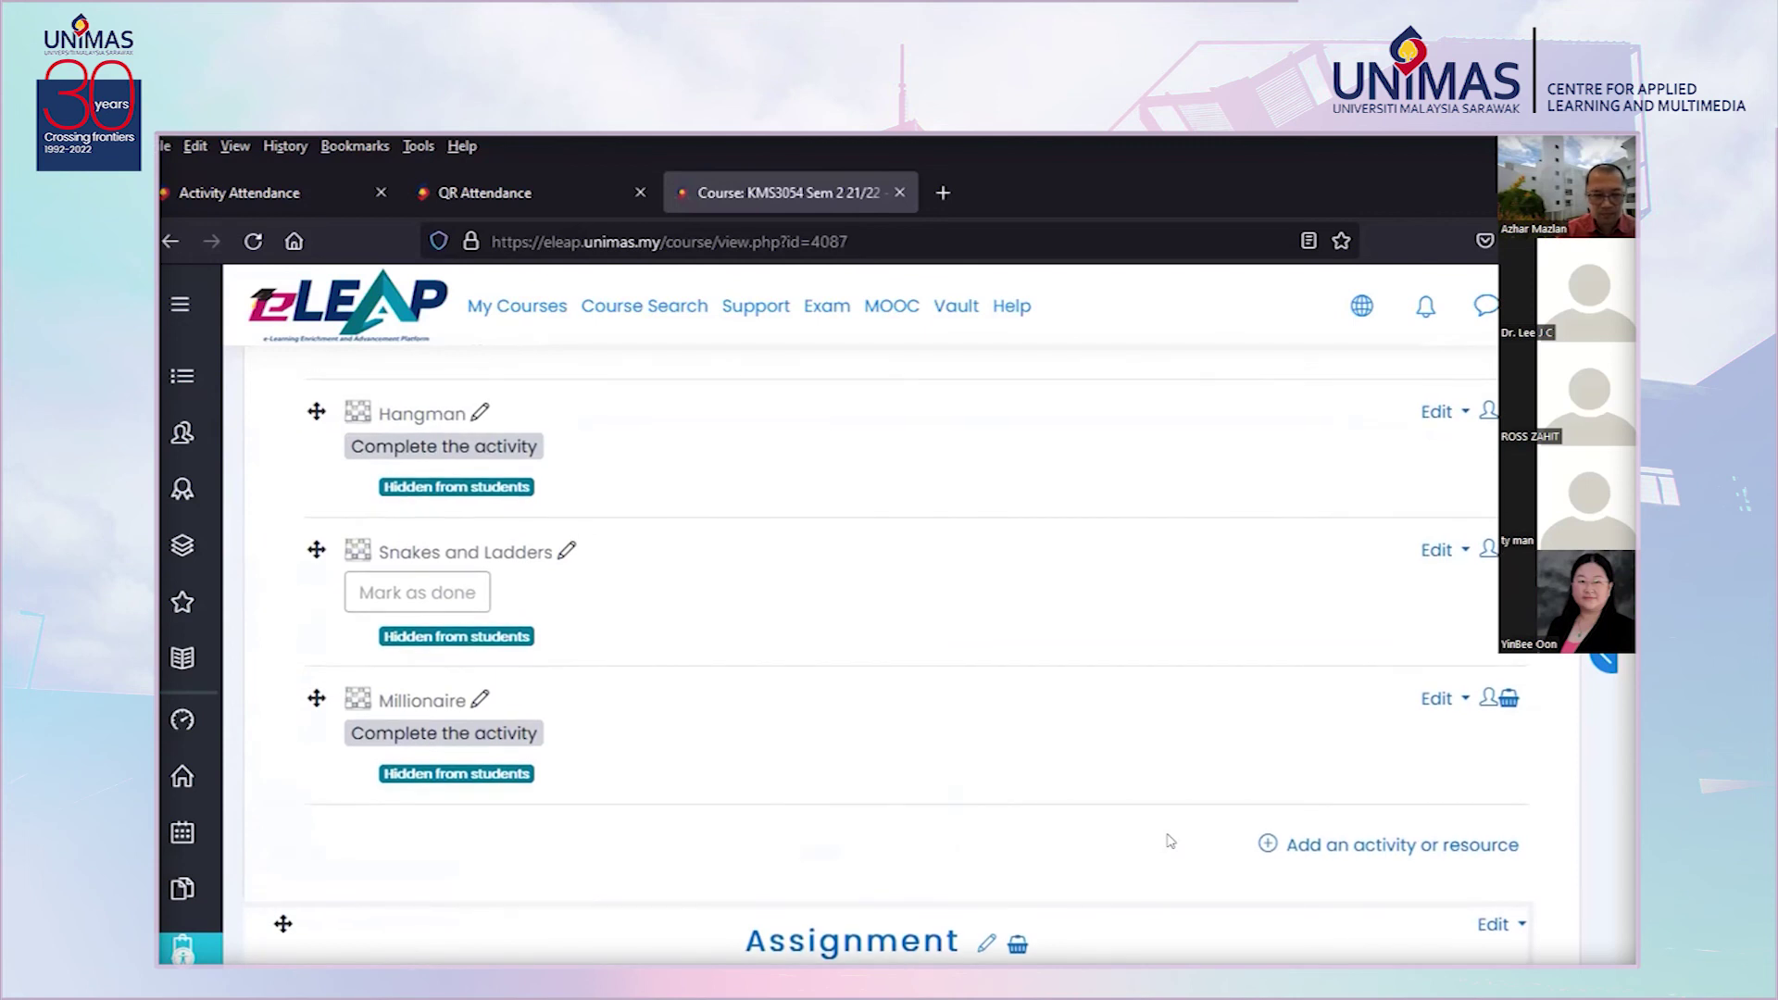
scroll(1170, 840, "up", 2)
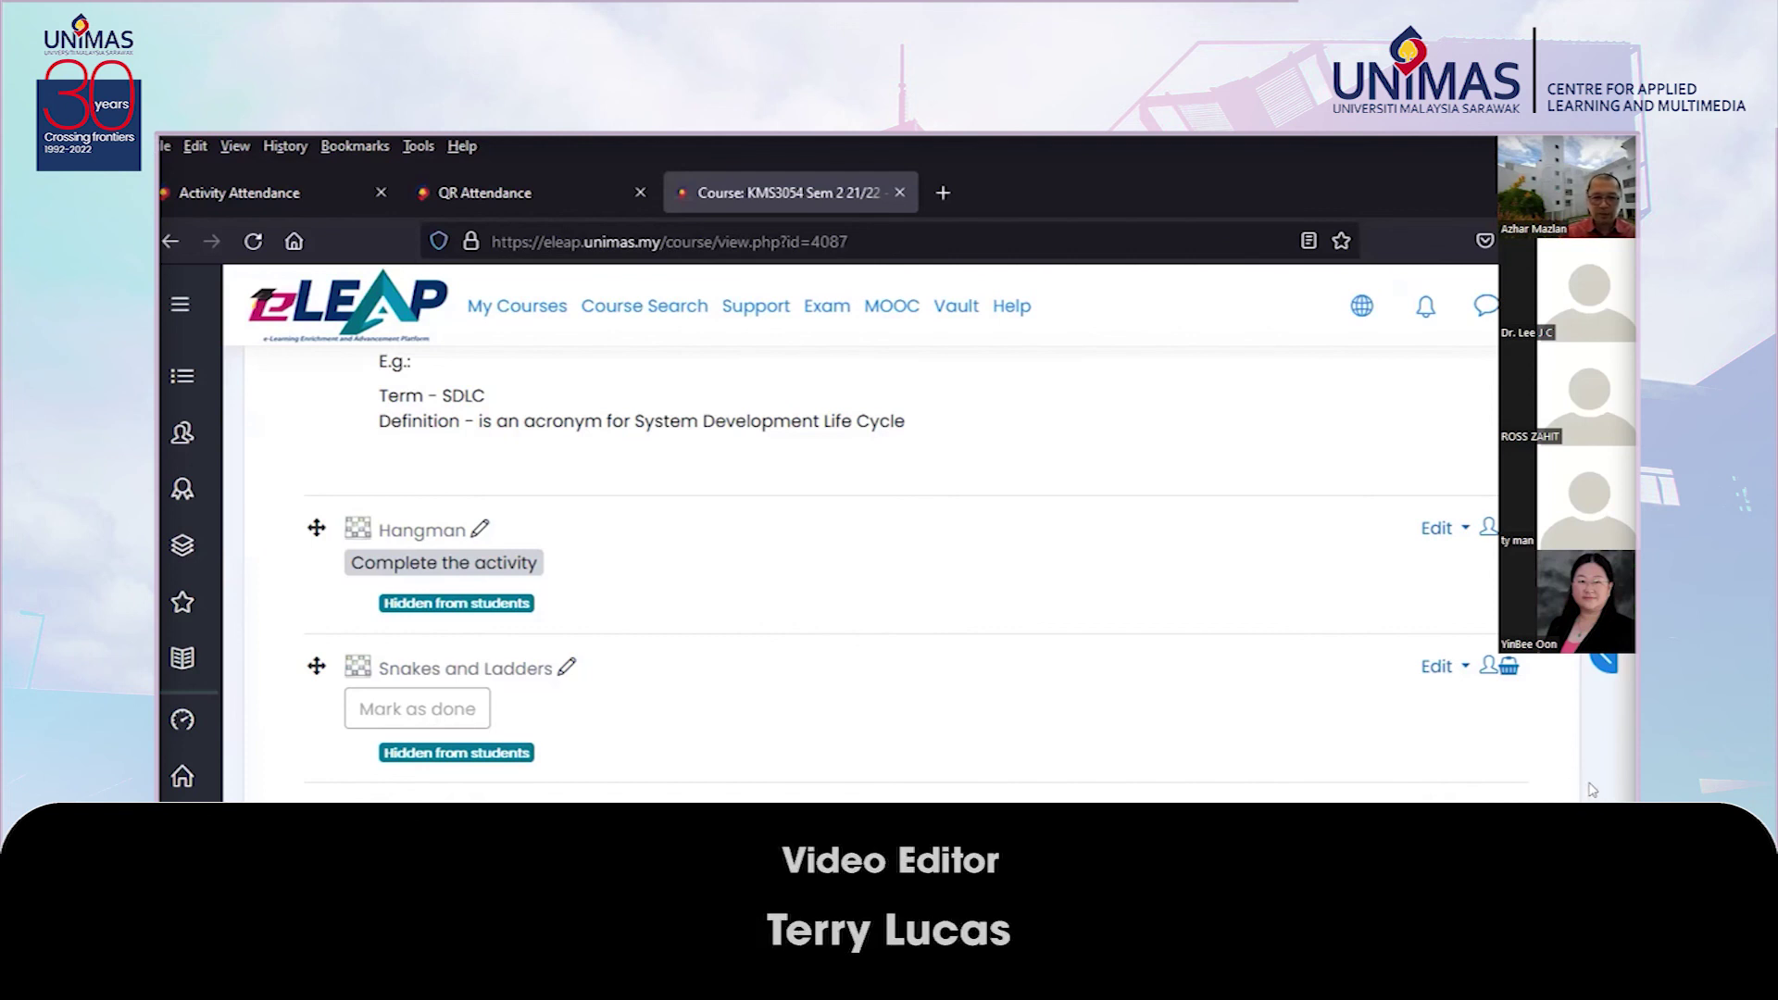
scroll(1591, 789, "up", 1)
scroll(870, 574, "down", 3)
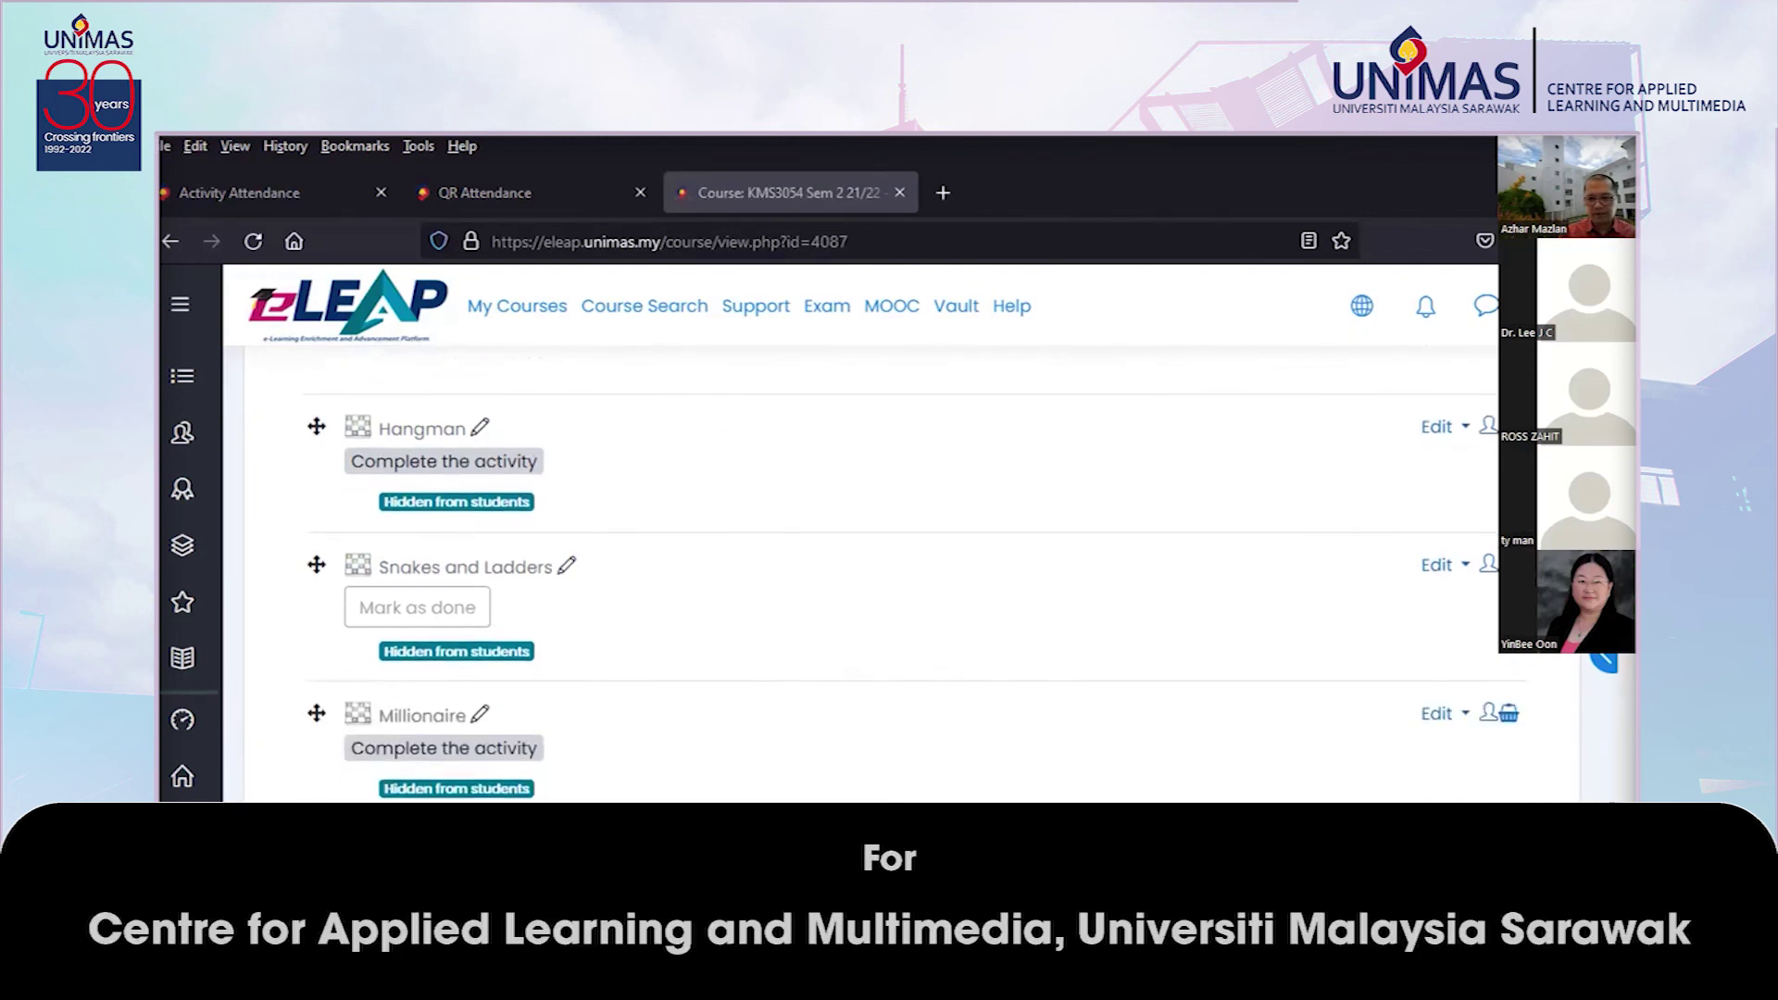